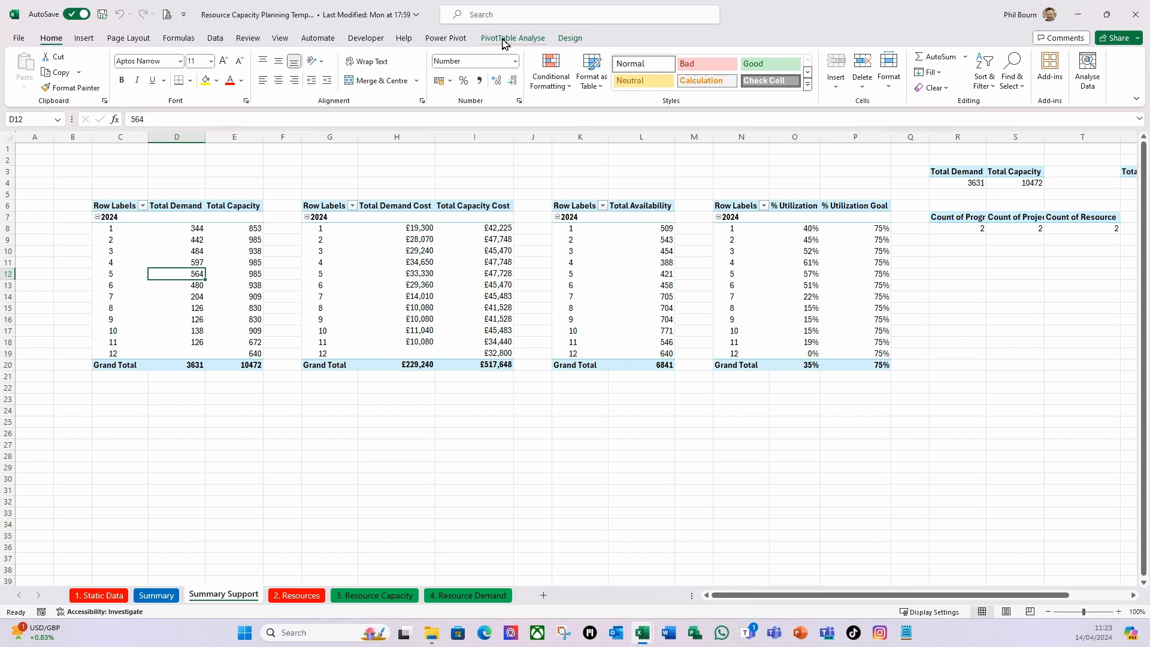
Rename the PivotTable that shows Total Availability by month as PvtSumAvailability.
click(514, 41)
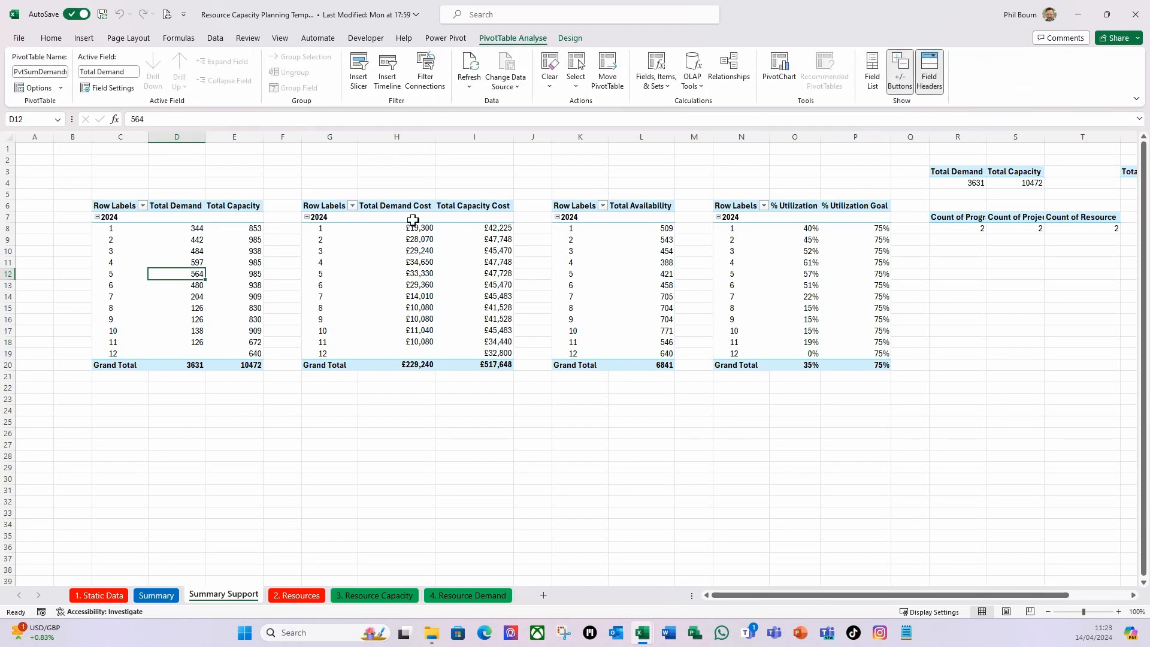
click(381, 264)
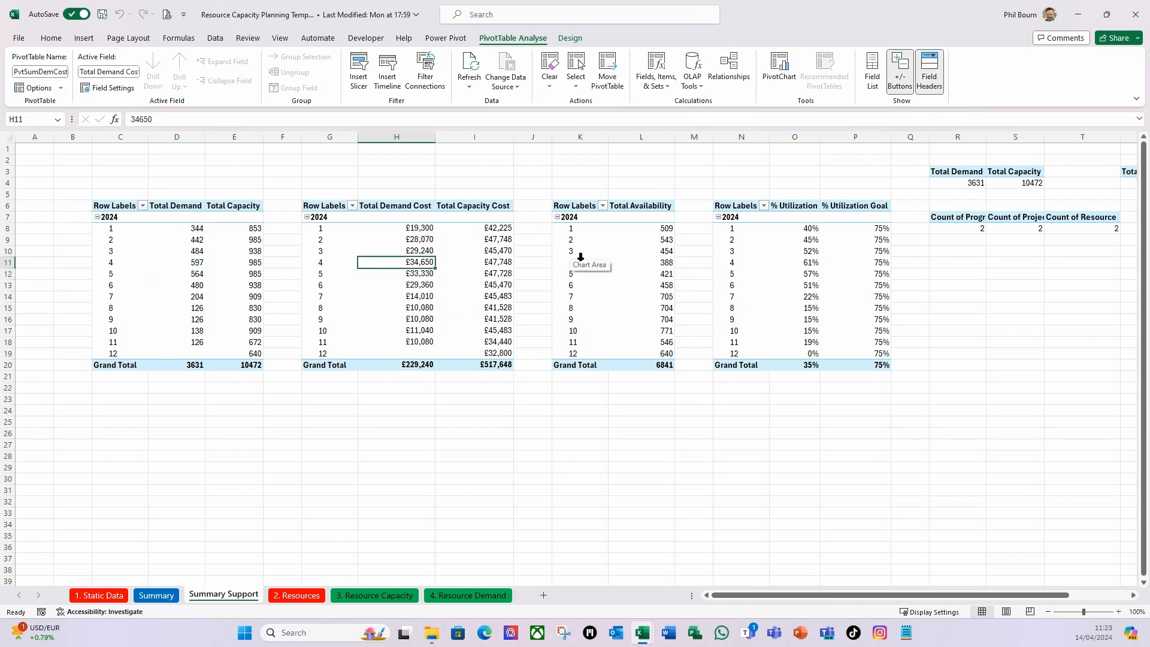
click(598, 251)
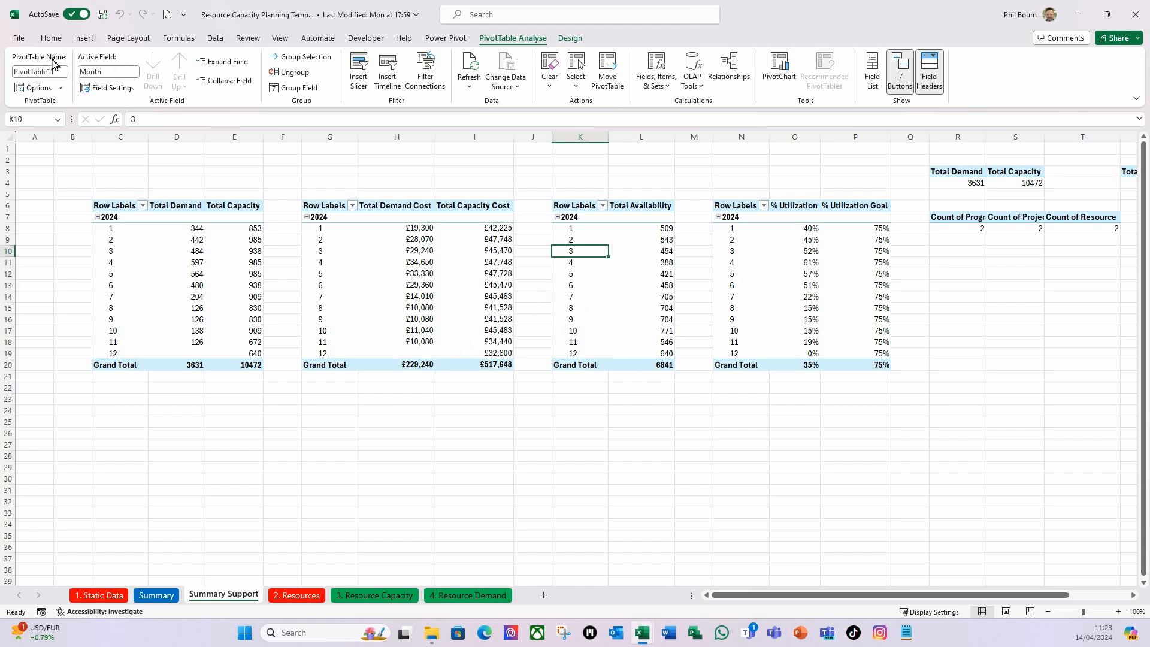
click(66, 72)
text(PvtSumAvailabil)
text(ity)
key(Return)
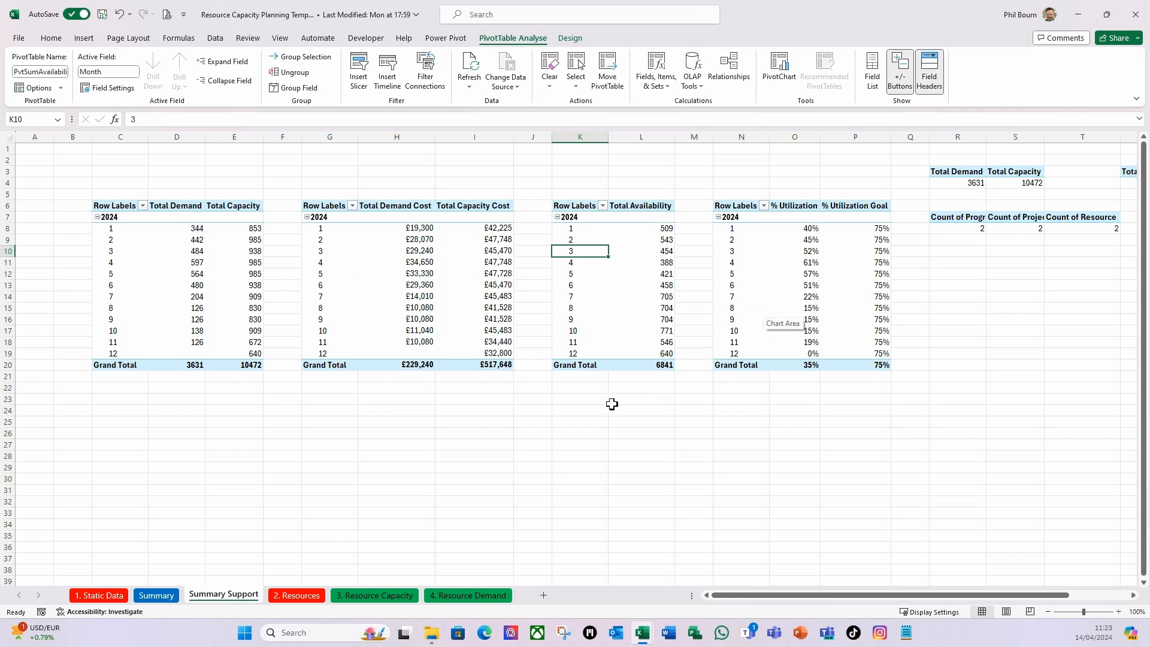
Format the Total Availability value field as Number with 0 decimal places and negative numbers in red with a minus sign.
click(664, 228)
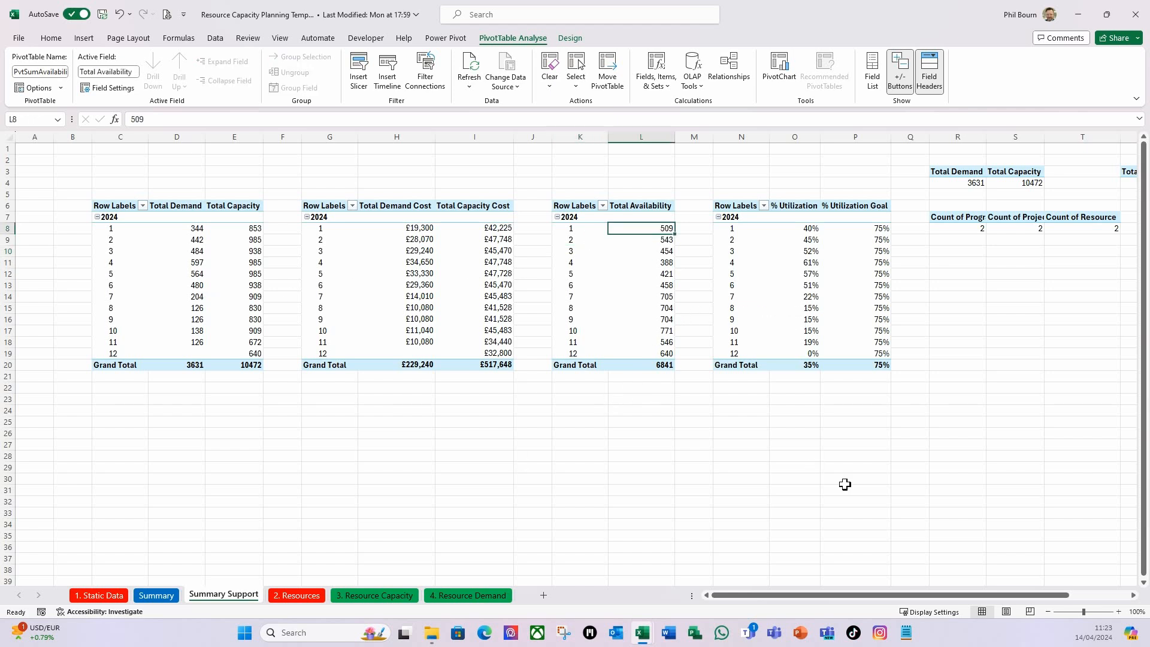
right_click(653, 235)
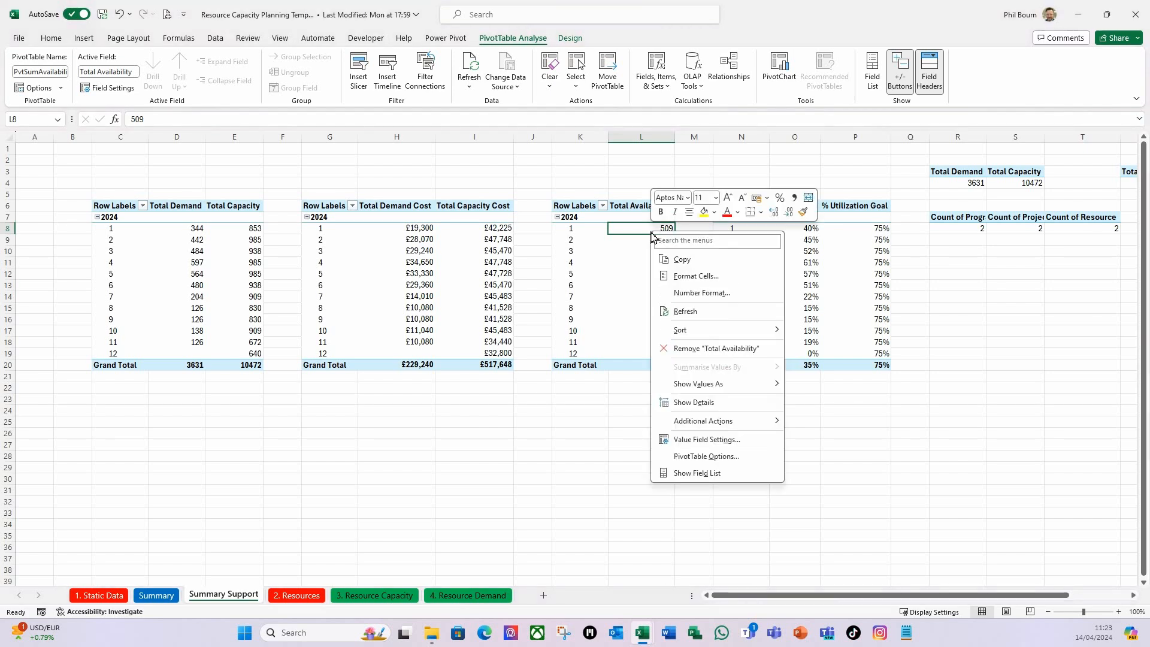
click(719, 440)
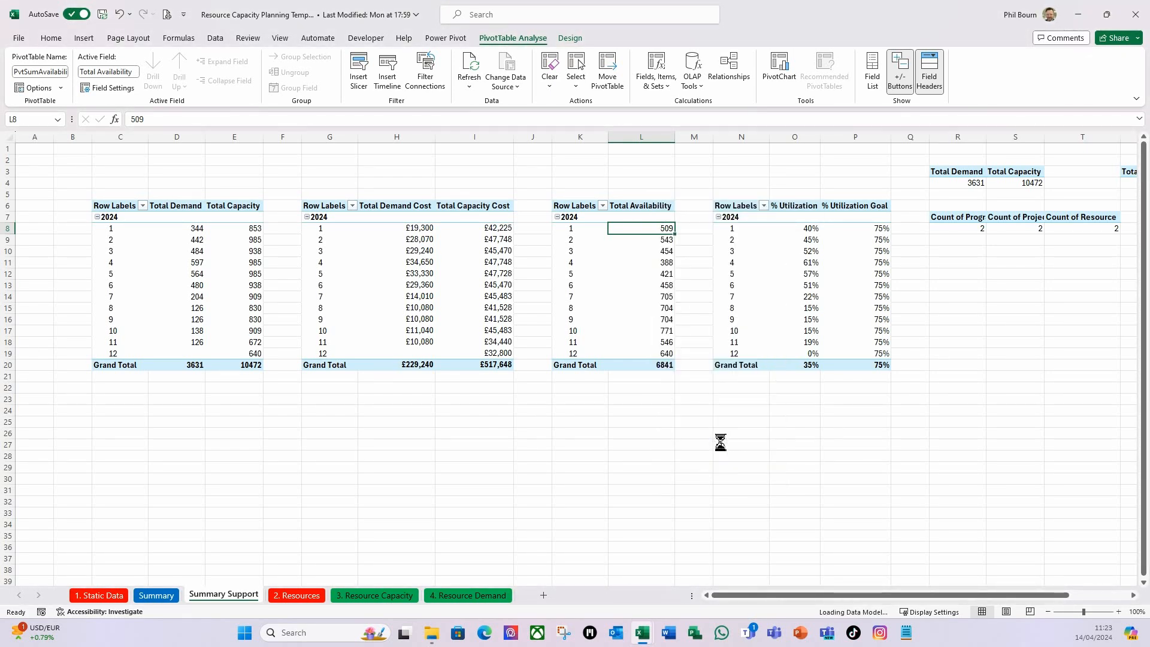
click(497, 431)
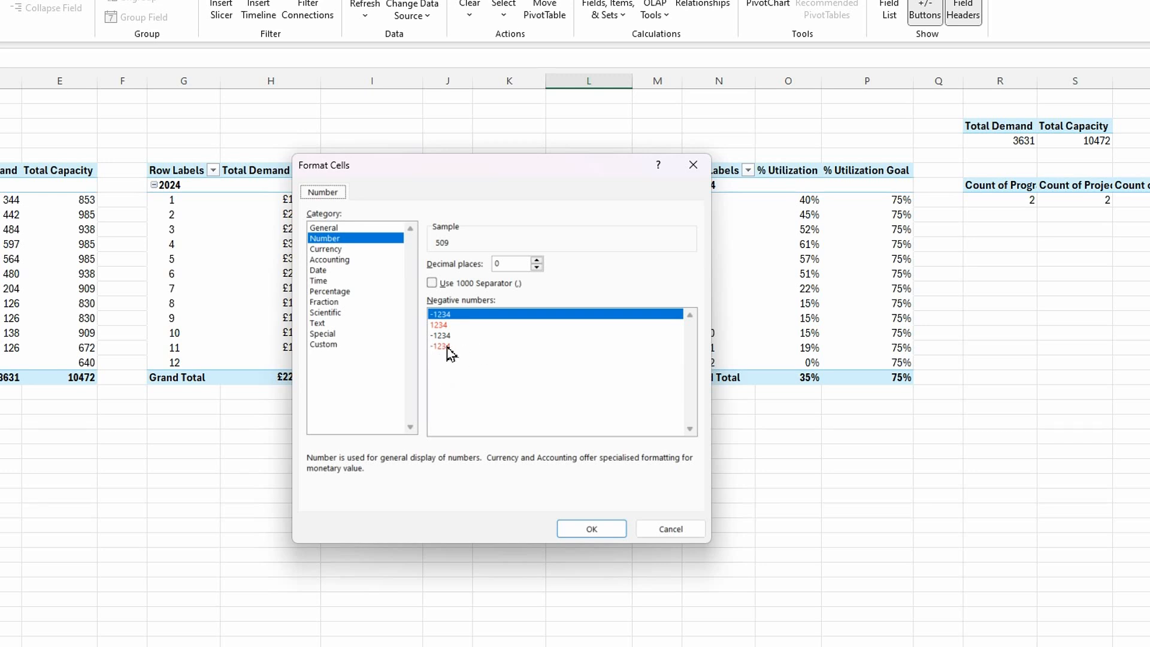
click(439, 346)
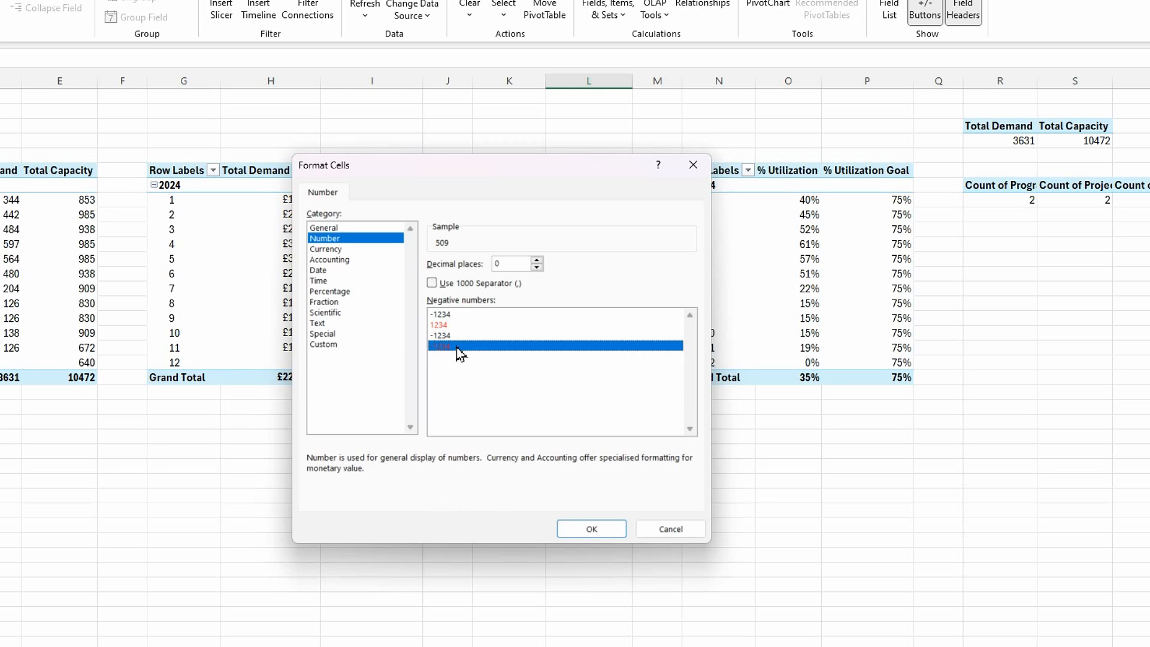
click(451, 315)
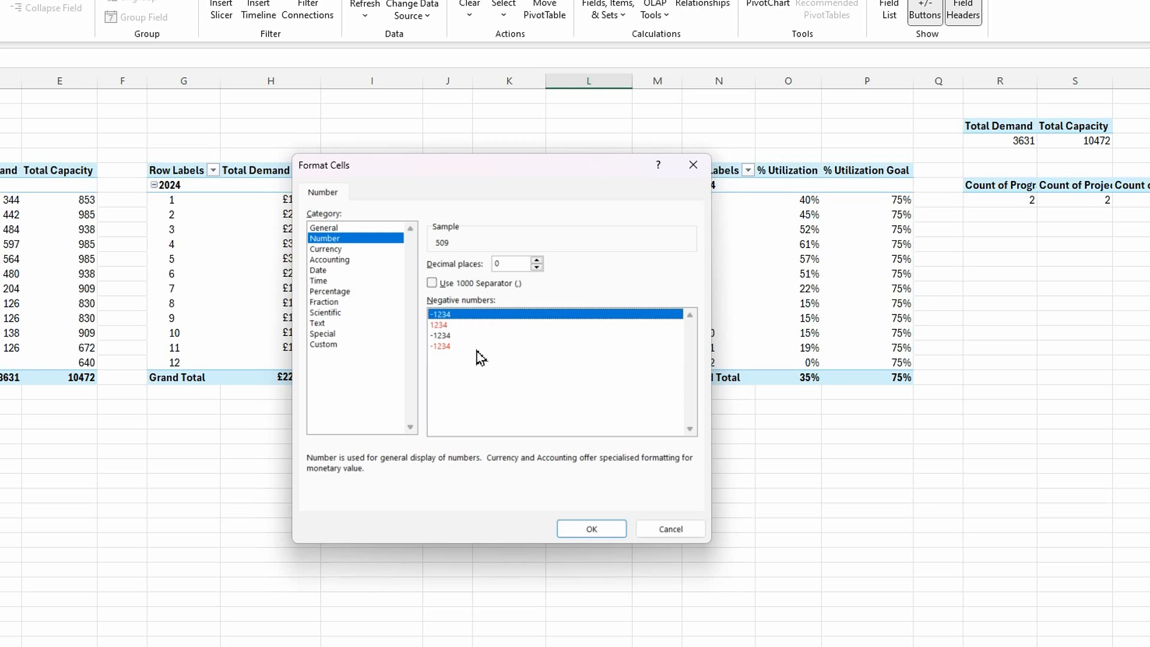
click(443, 346)
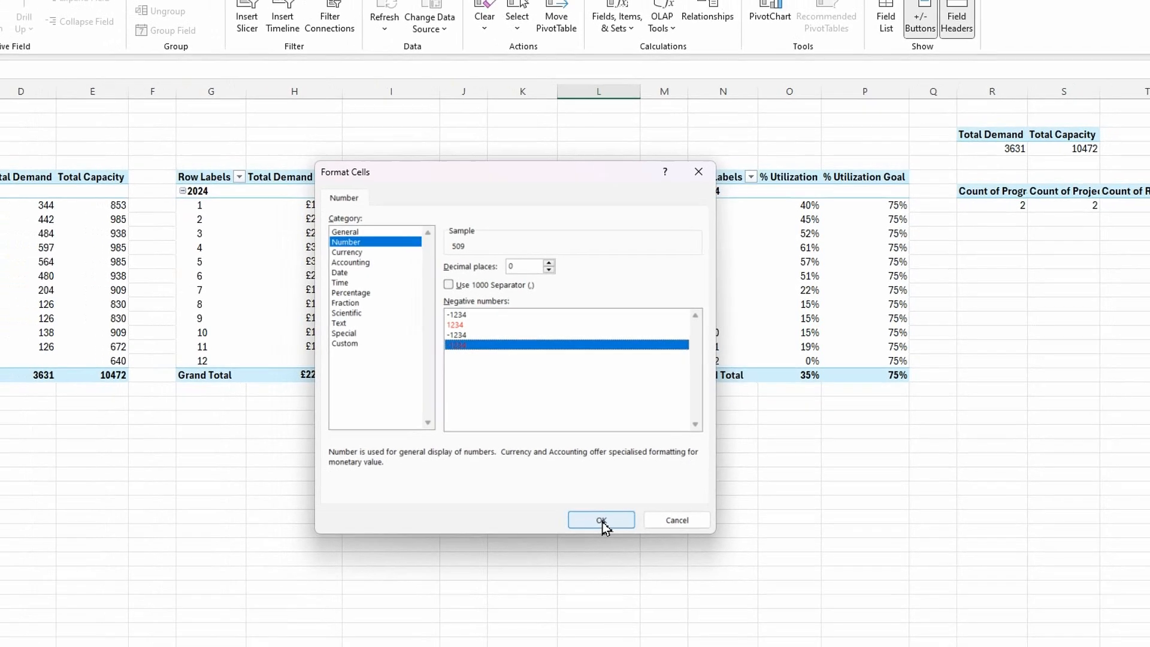
click(591, 529)
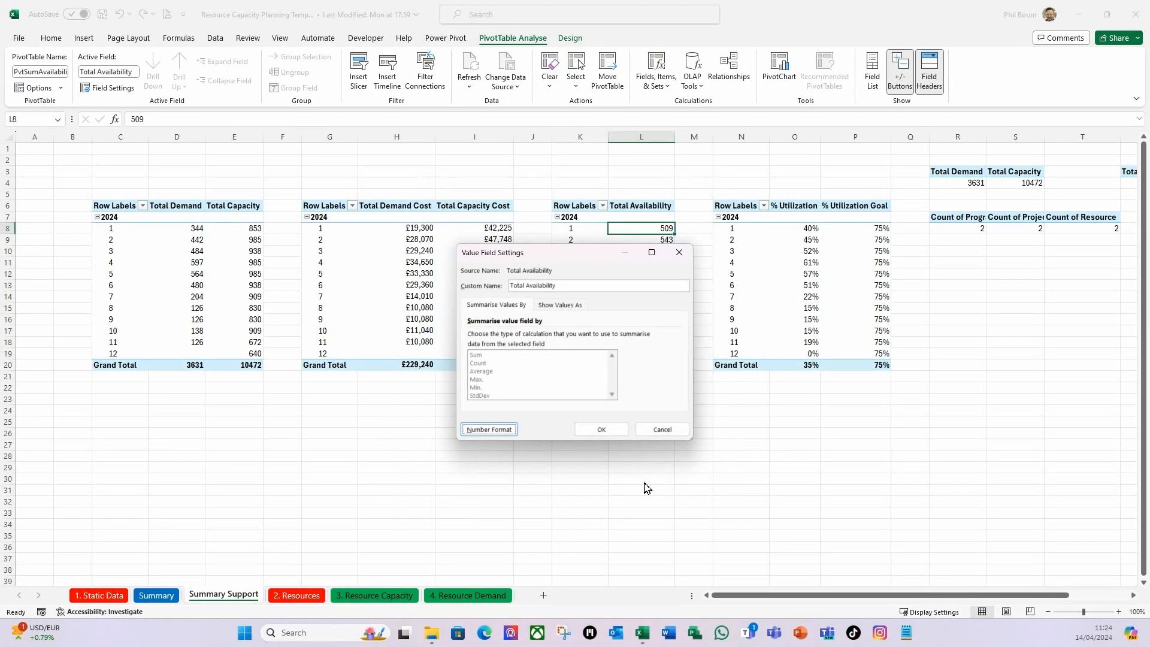
click(602, 430)
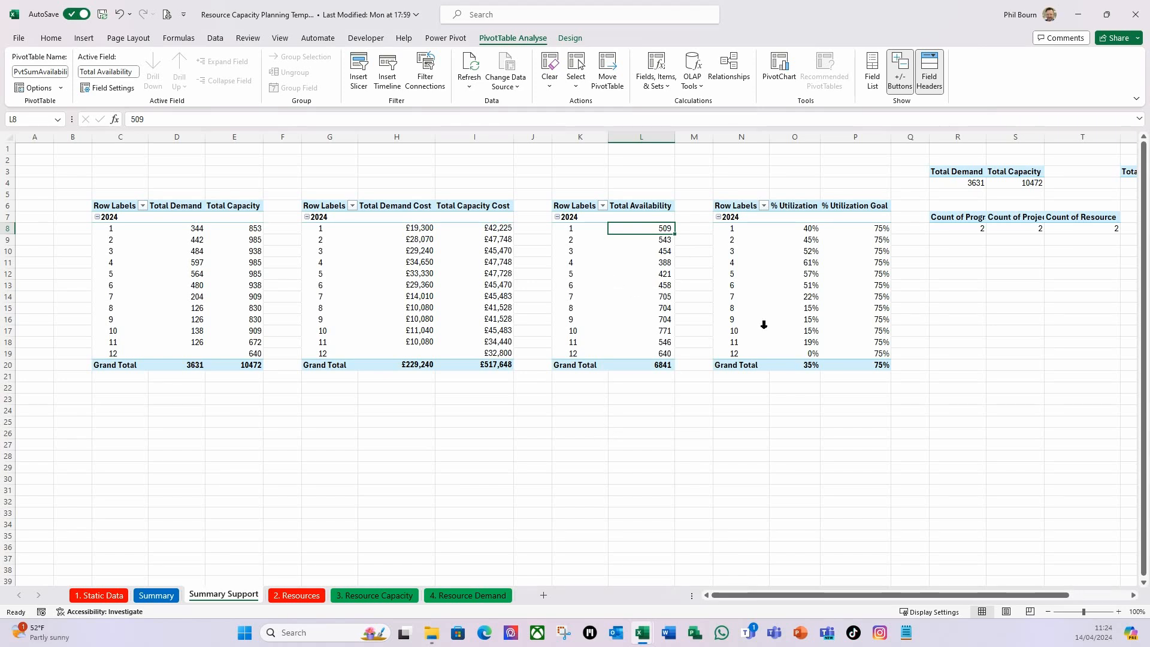
Check the names of the utilization and totals PivotTables, and rename the one counting programmes, projects and resources as PvtSumCounts.
click(809, 229)
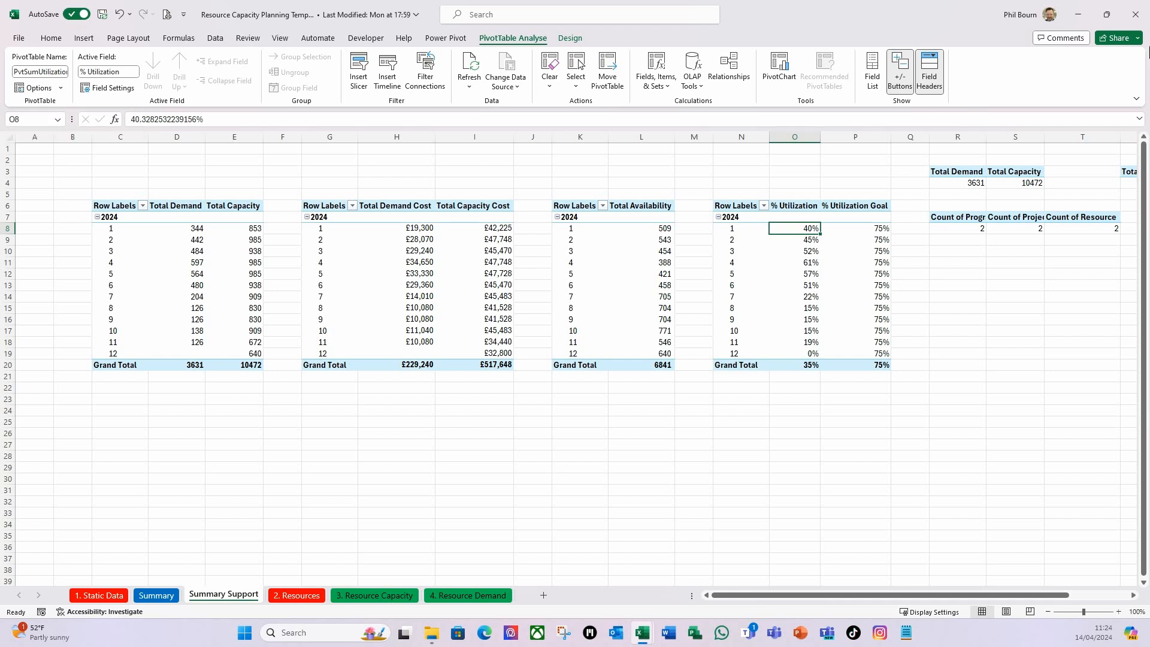
click(969, 184)
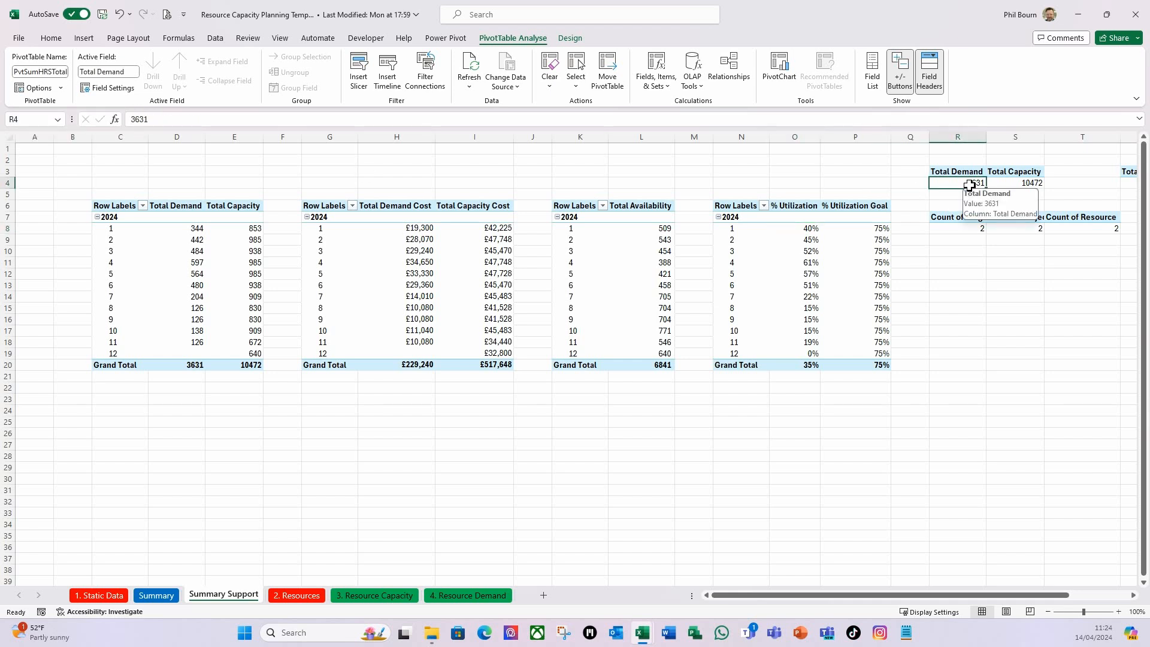
drag(823, 596, 891, 598)
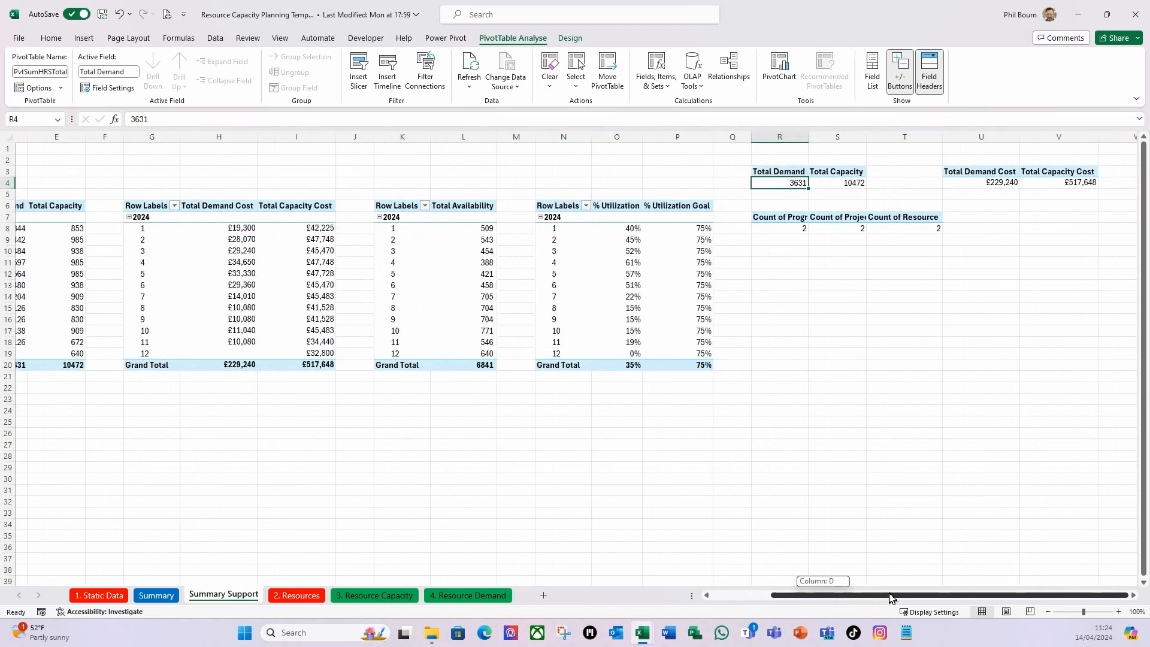
click(961, 184)
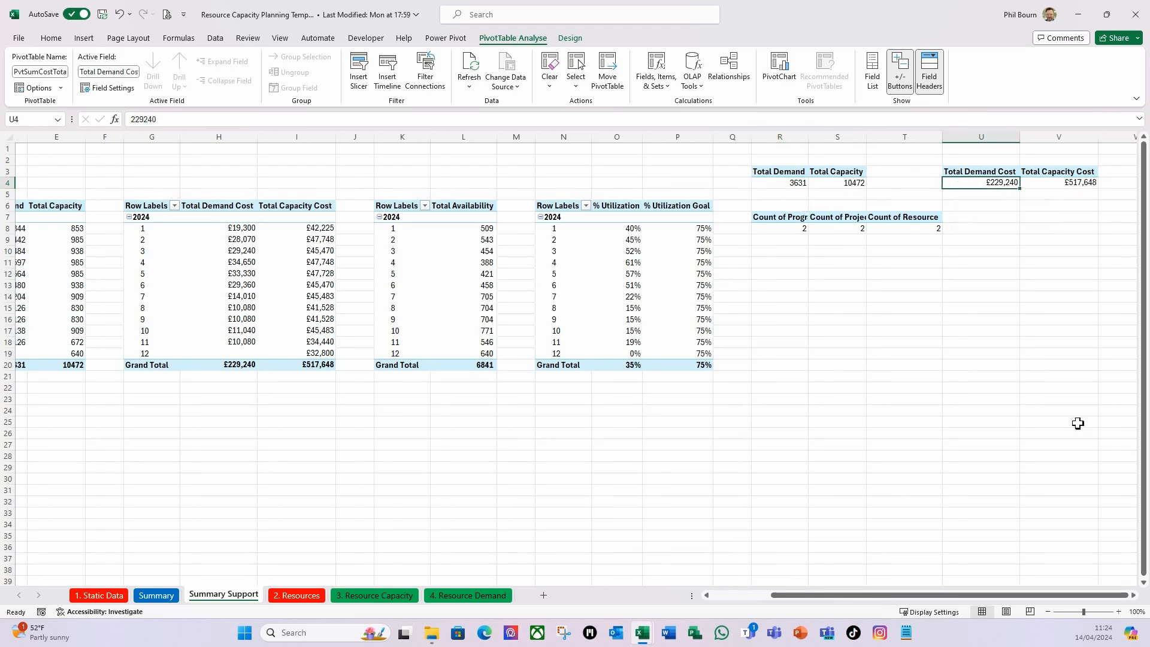
click(764, 231)
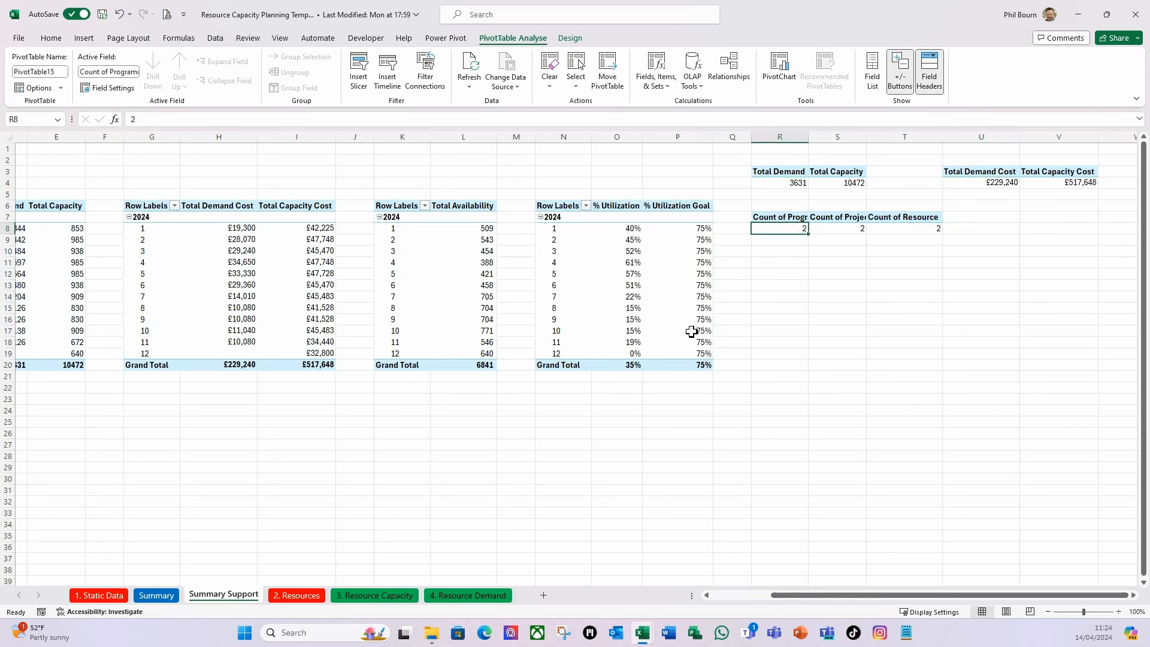
click(57, 71)
text(P)
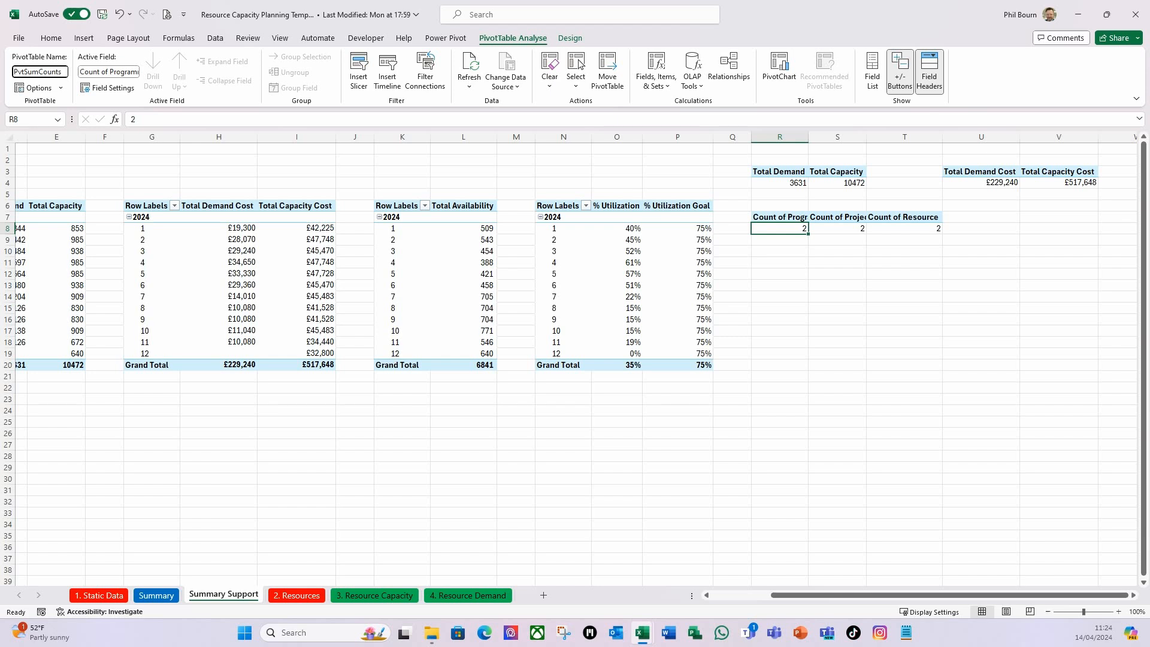
key(Return)
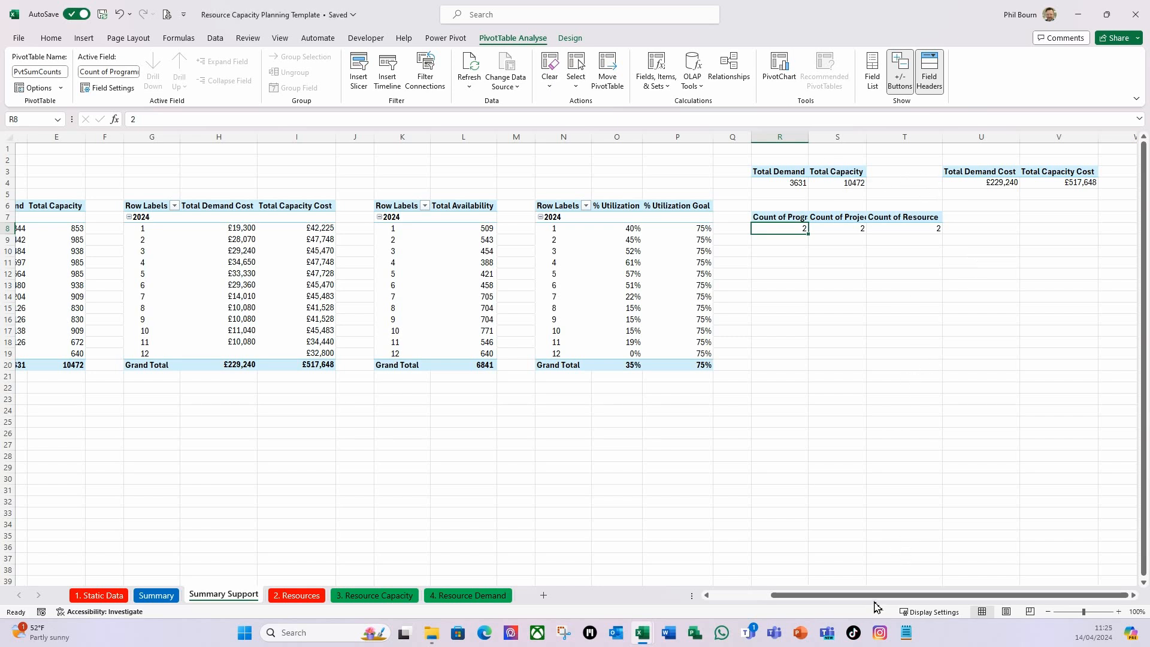
On the Summary sheet, connect the Skill Set slicer to the PvtSumAvailability PivotTable through its report connections.
drag(891, 596, 673, 585)
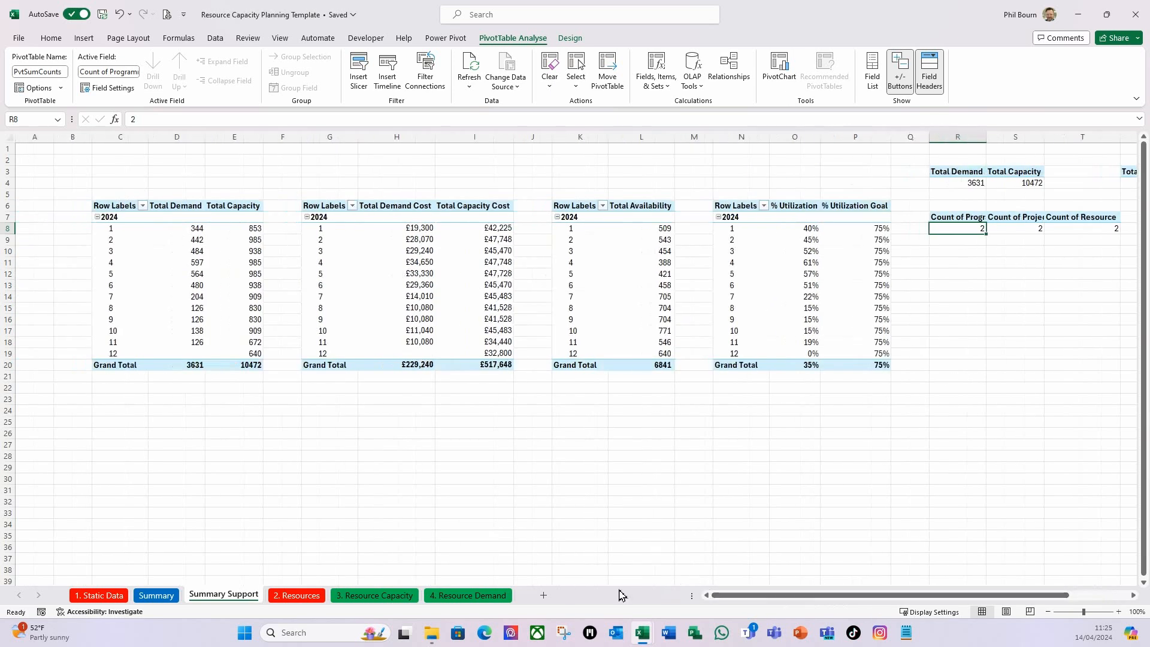
click(157, 595)
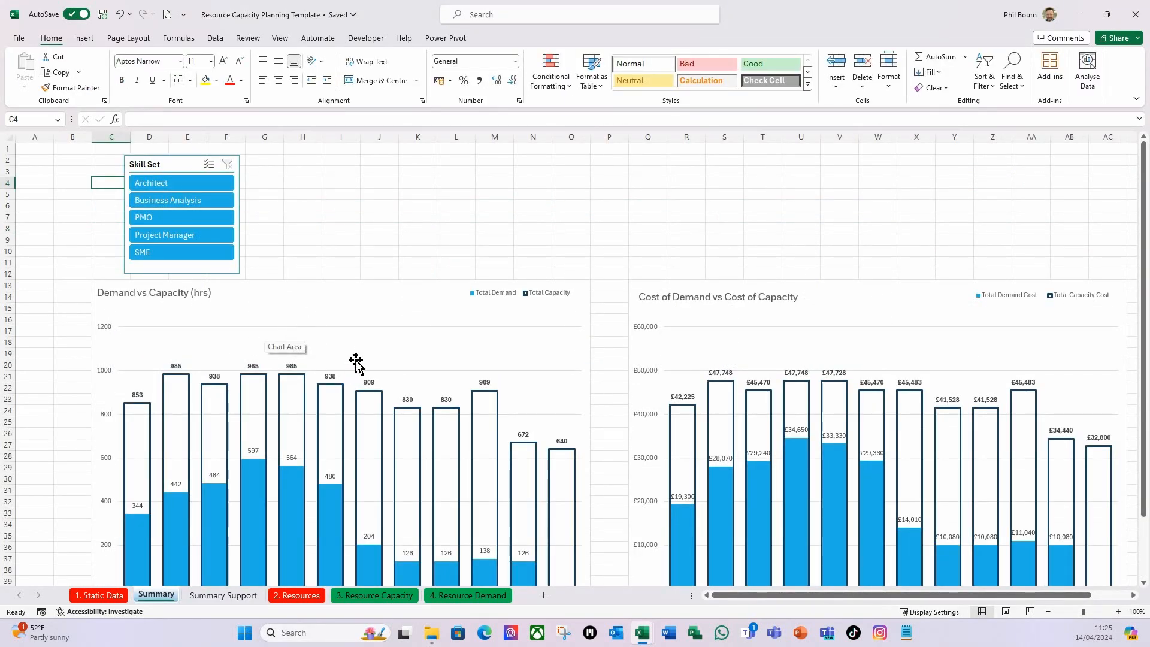
click(171, 163)
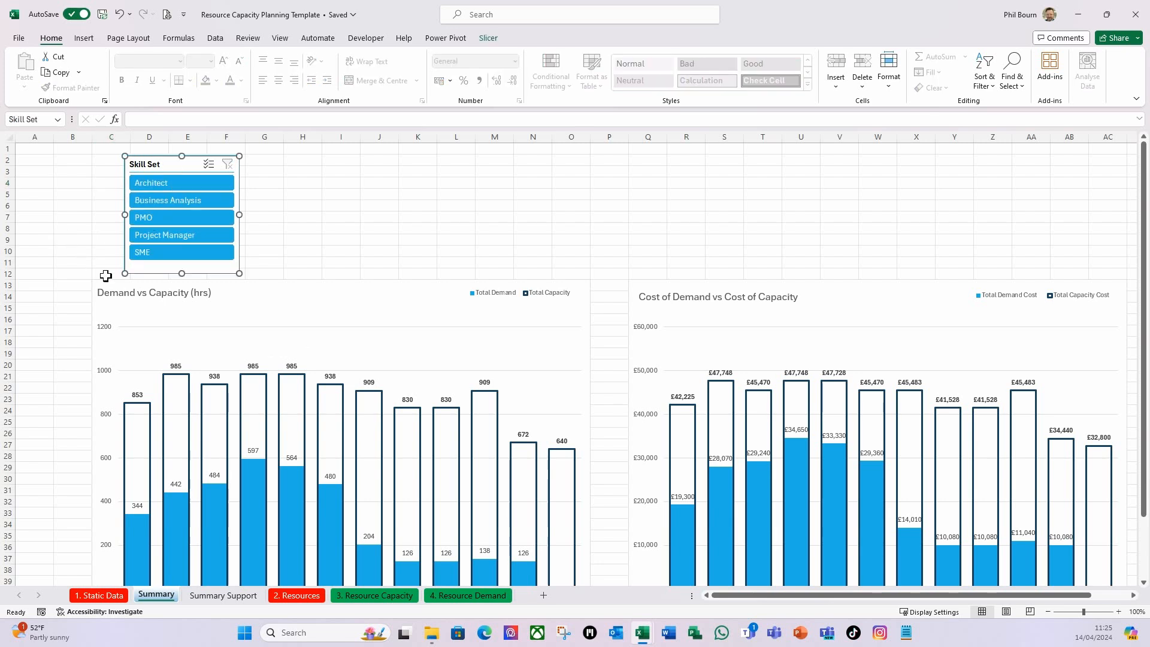
right_click(172, 169)
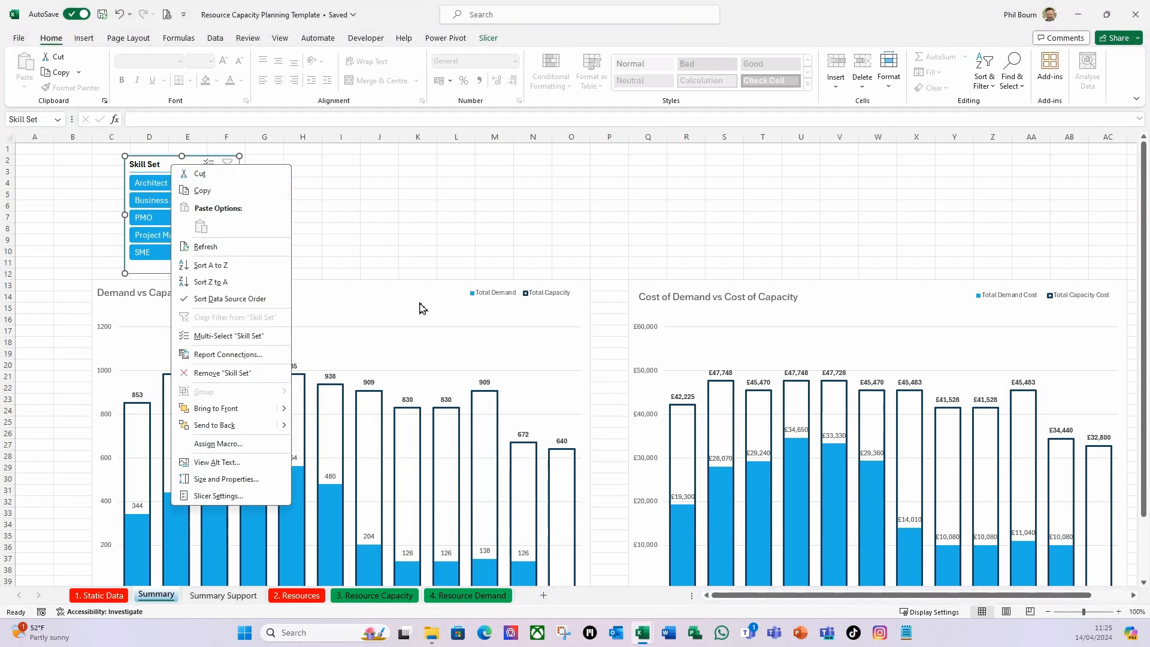
click(228, 358)
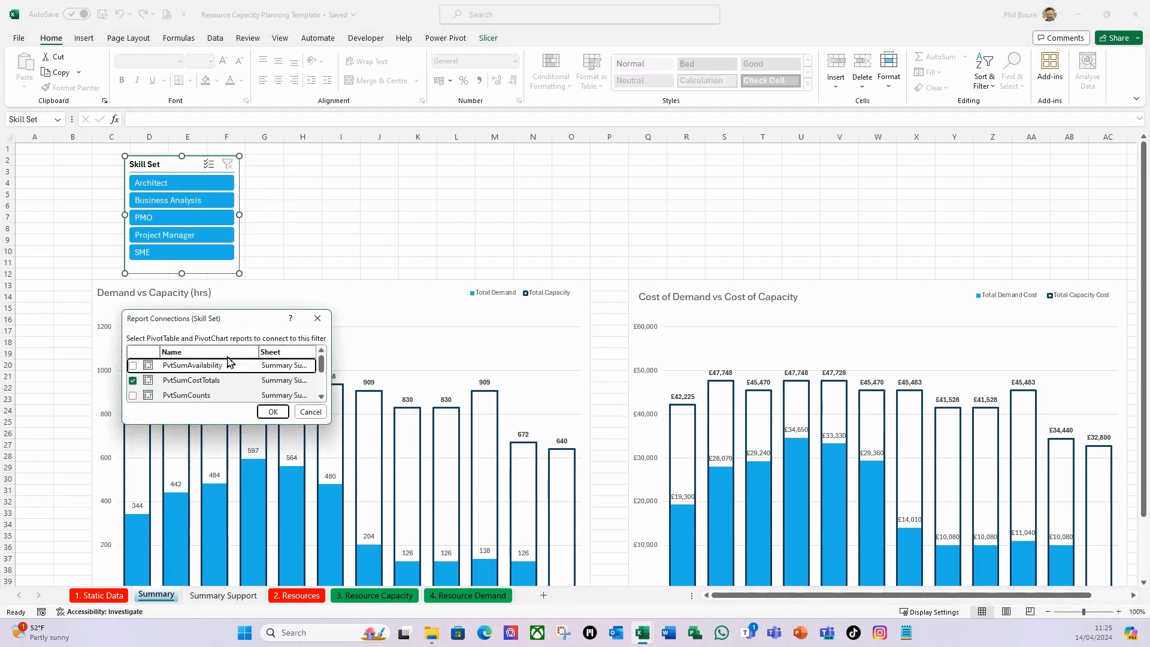
drag(330, 426, 497, 505)
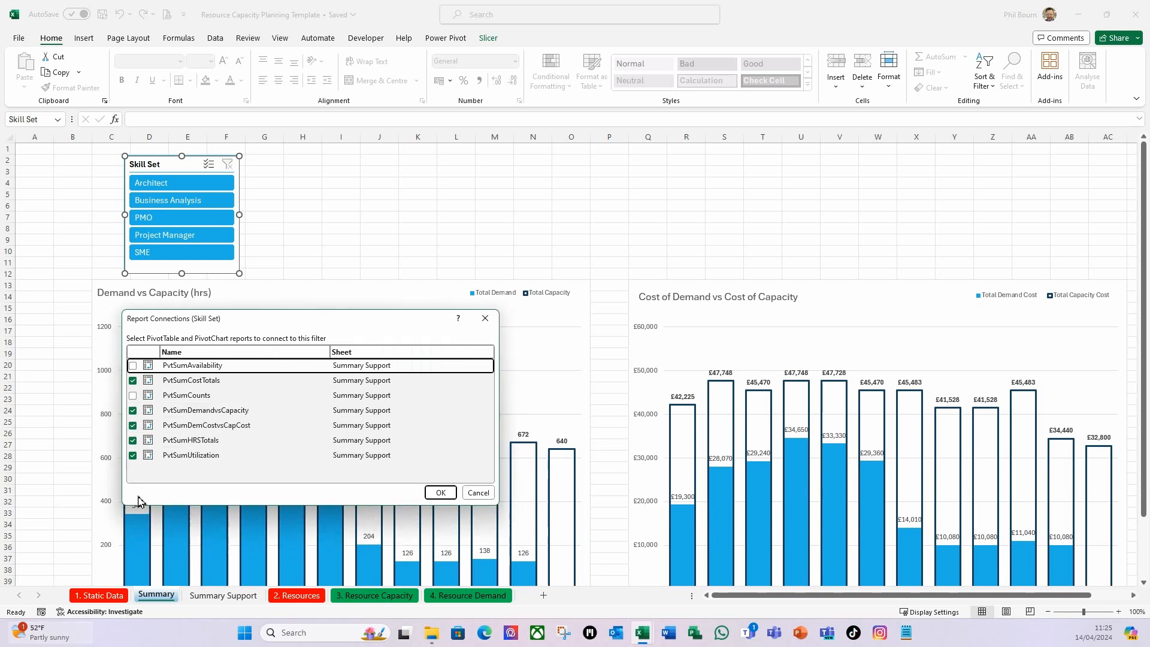
click(133, 366)
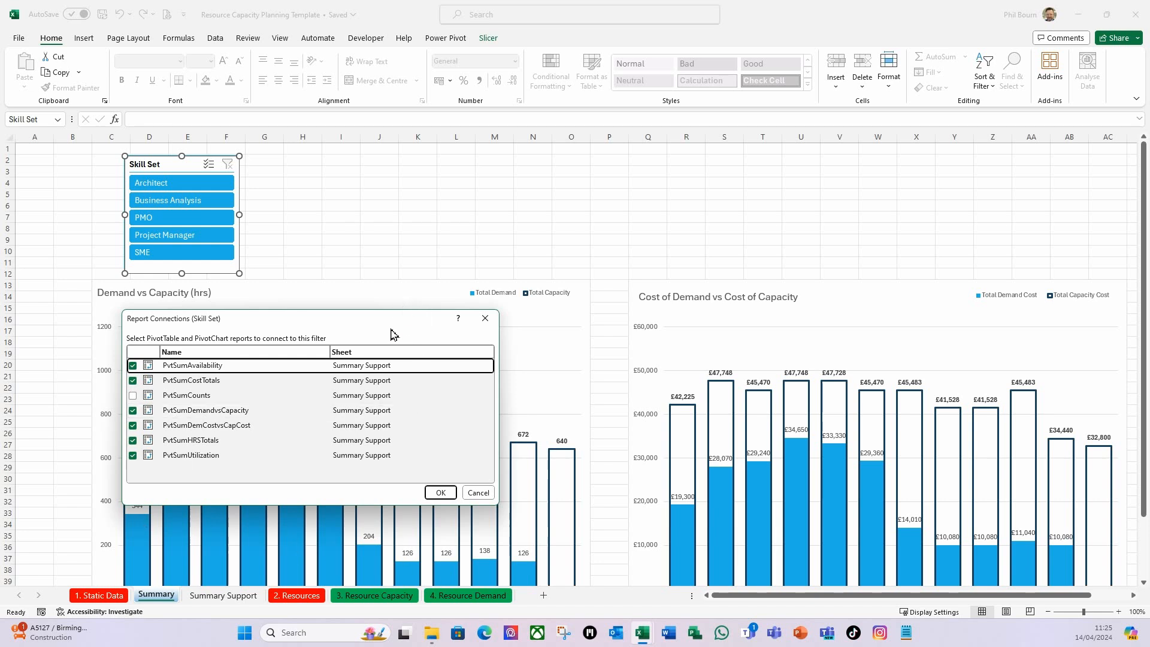
drag(417, 333, 574, 149)
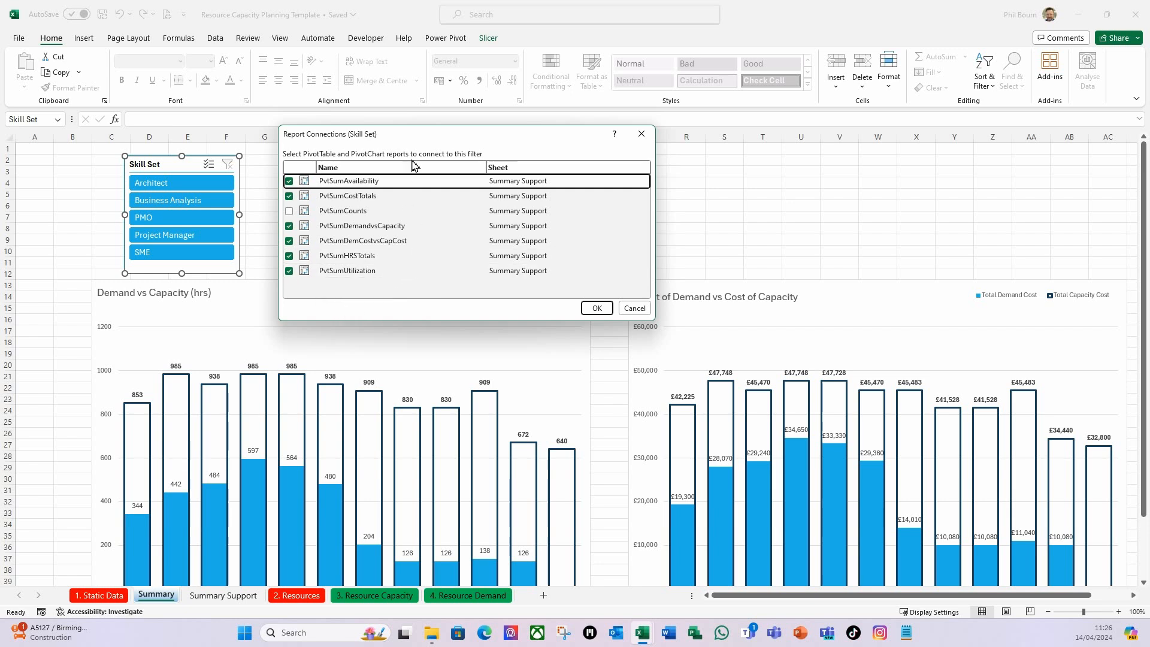
drag(417, 143, 392, 365)
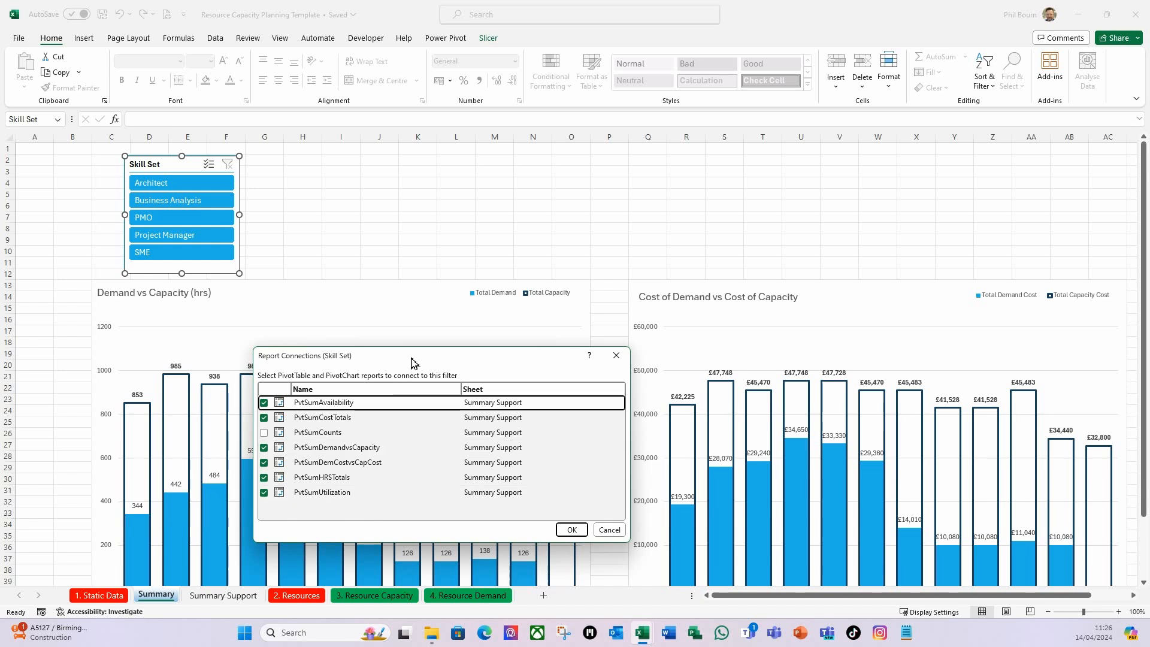
drag(413, 358, 415, 269)
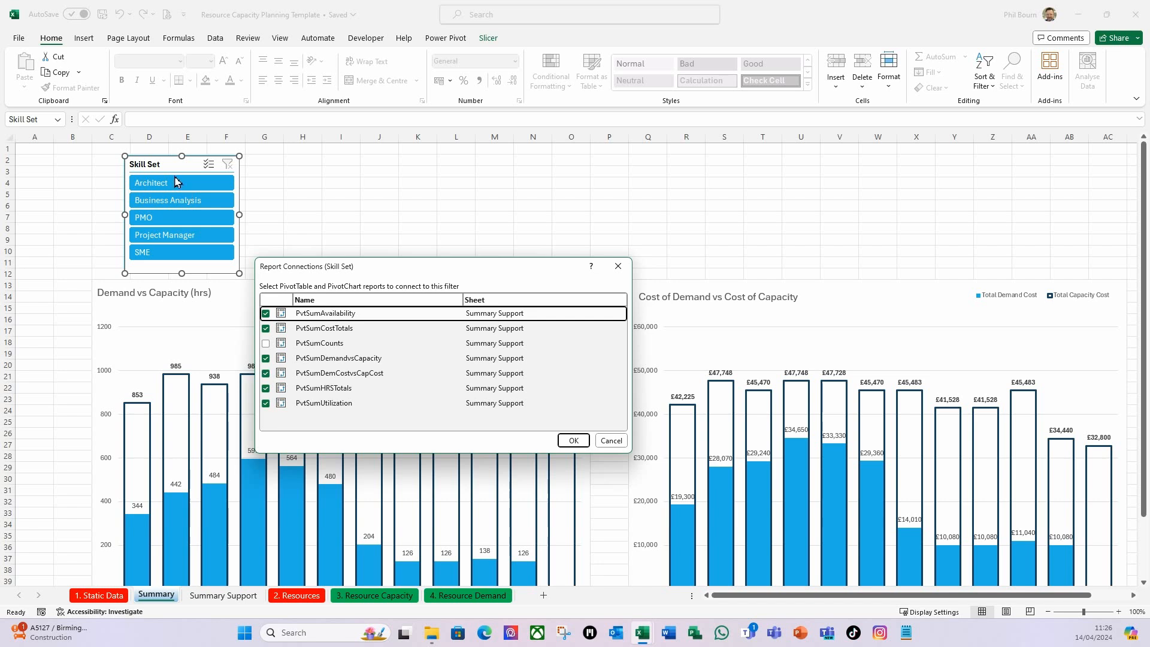
click(572, 442)
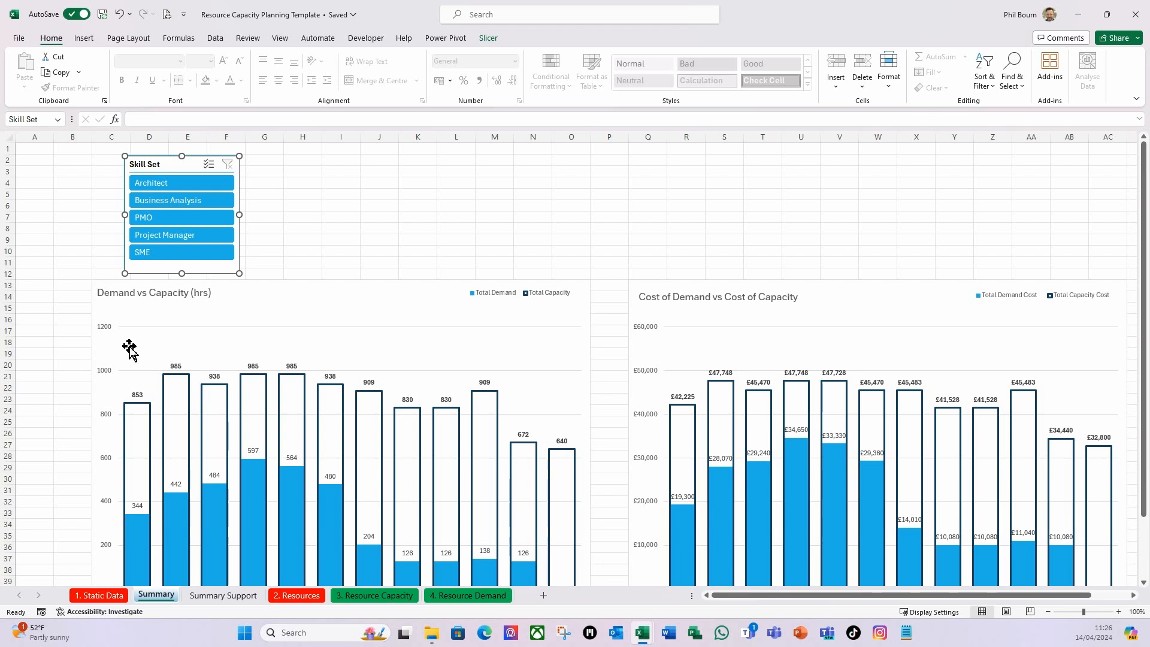
Set the width of column A on the Summary sheet to 28 and move the Skill Set slicer into that column.
click(35, 140)
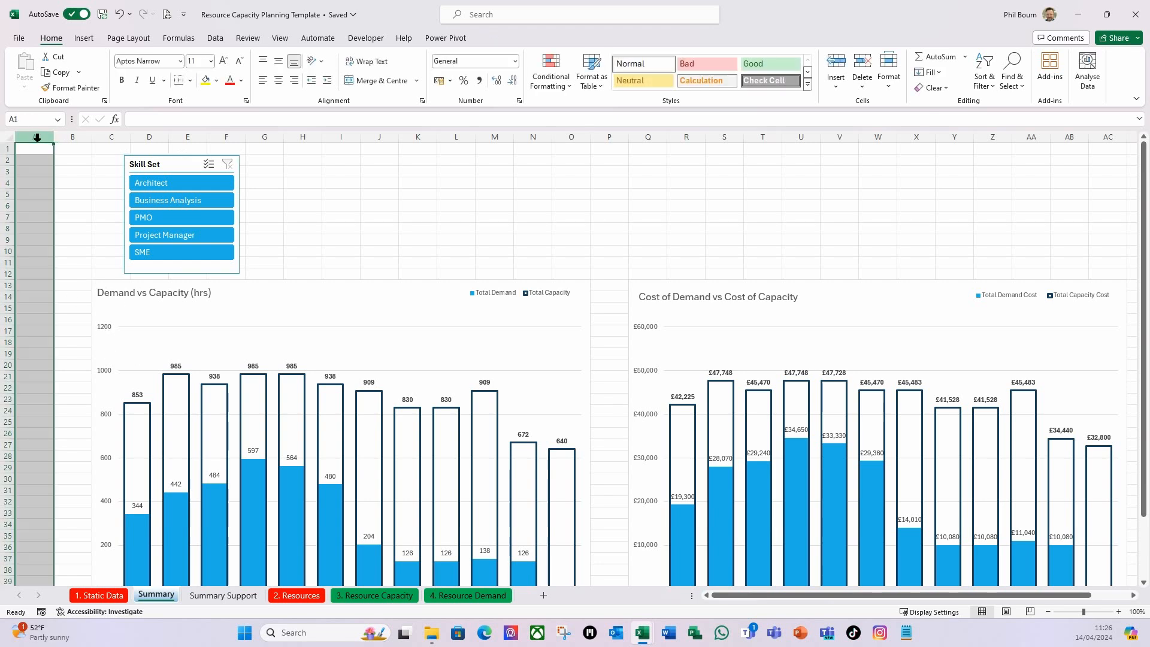
right_click(34, 140)
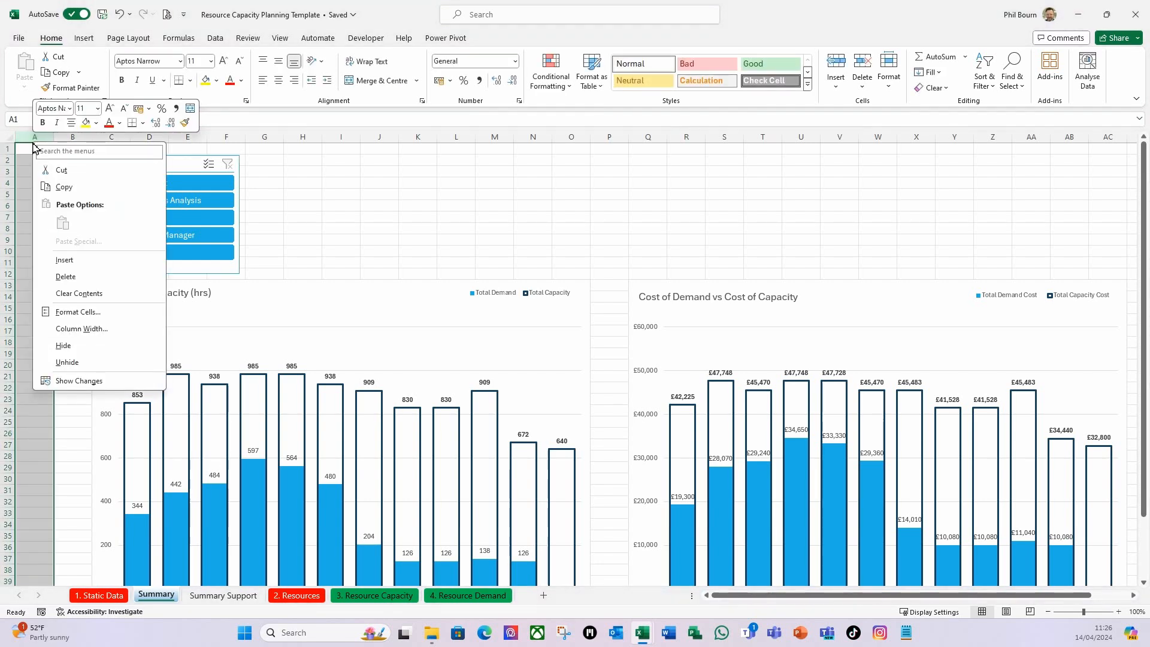
click(63, 332)
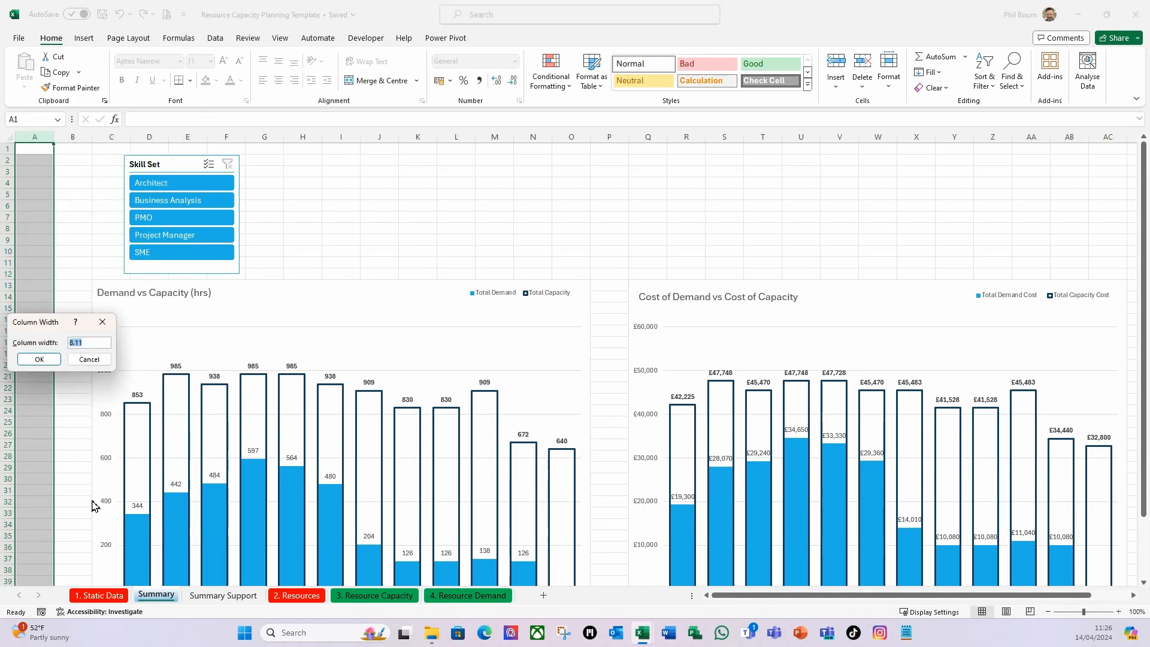
text(28)
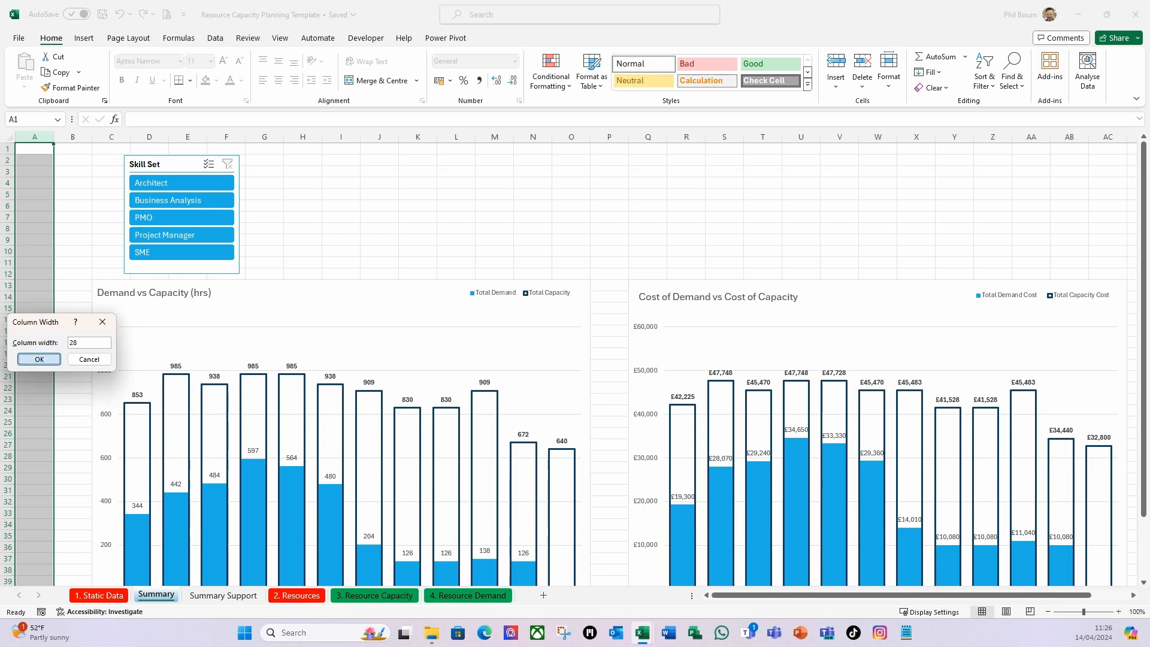
click(39, 359)
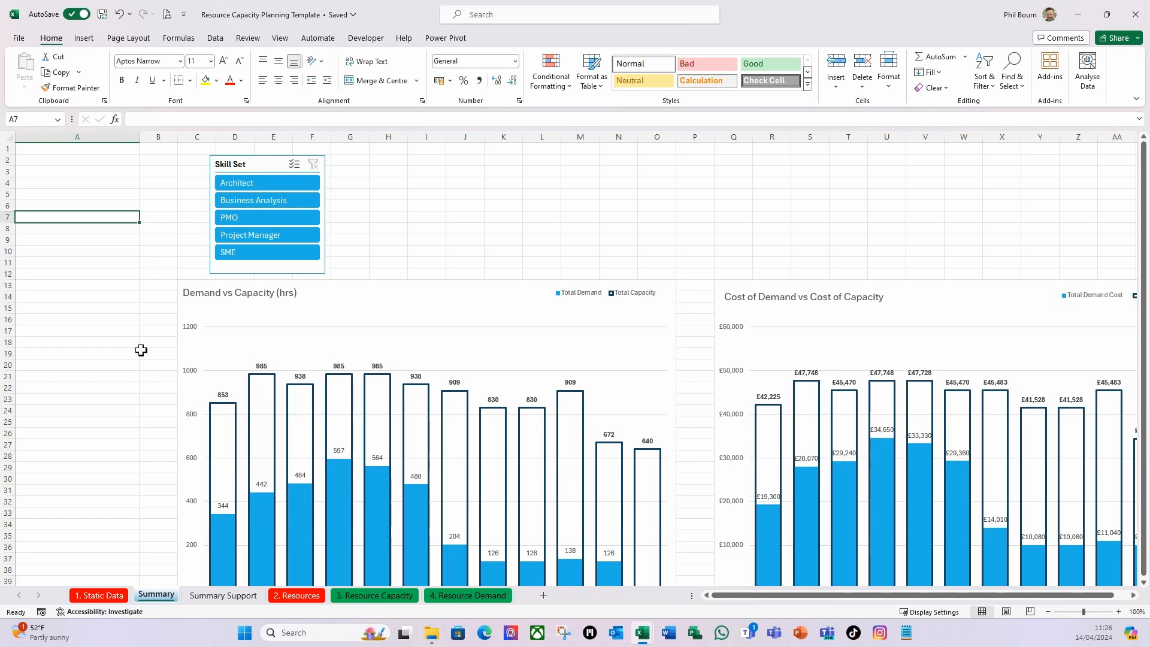
drag(262, 169, 69, 222)
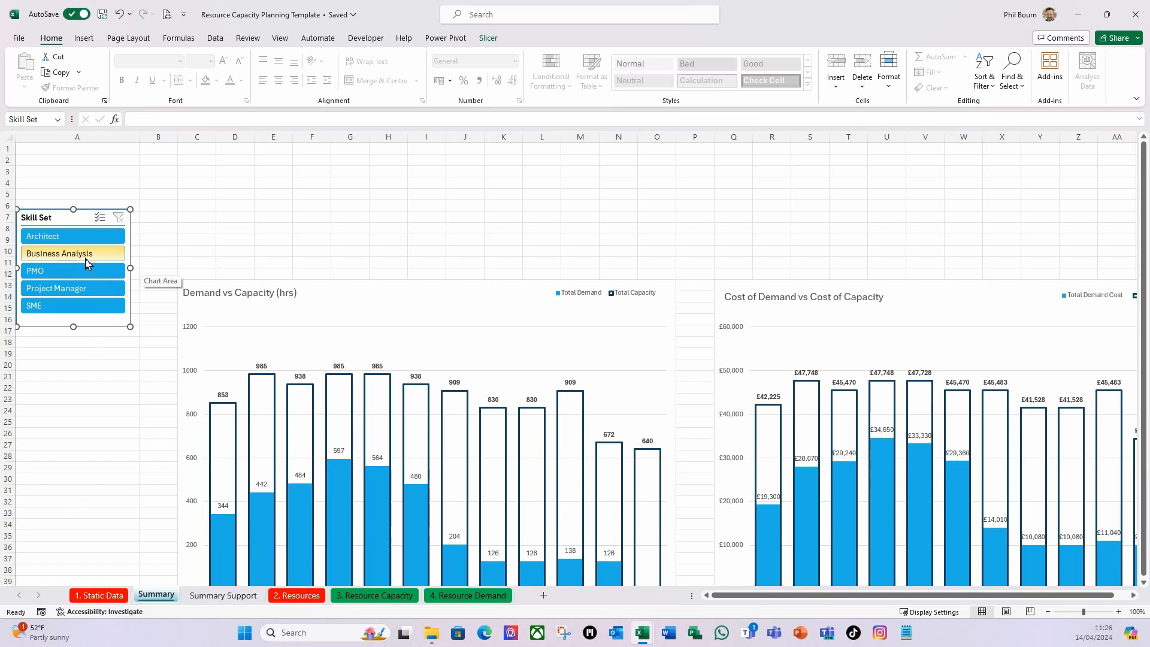
Test the Skill Set slicer by filtering the Summary charts to Architect and Business Analysis, and clear the filter.
click(90, 237)
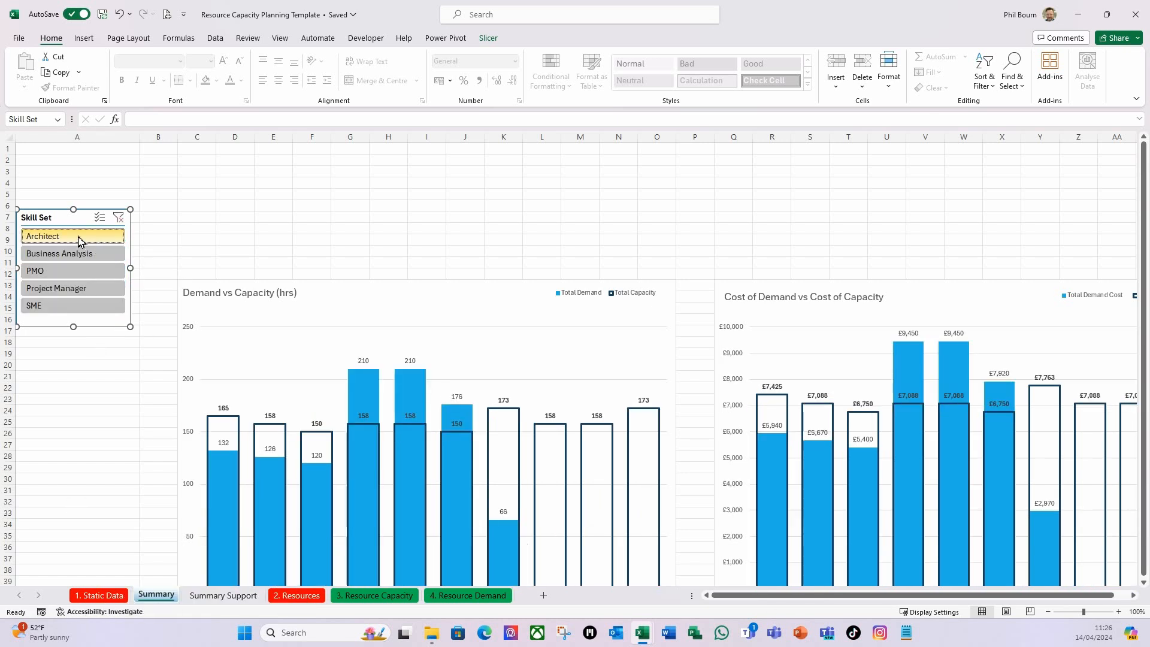
click(68, 258)
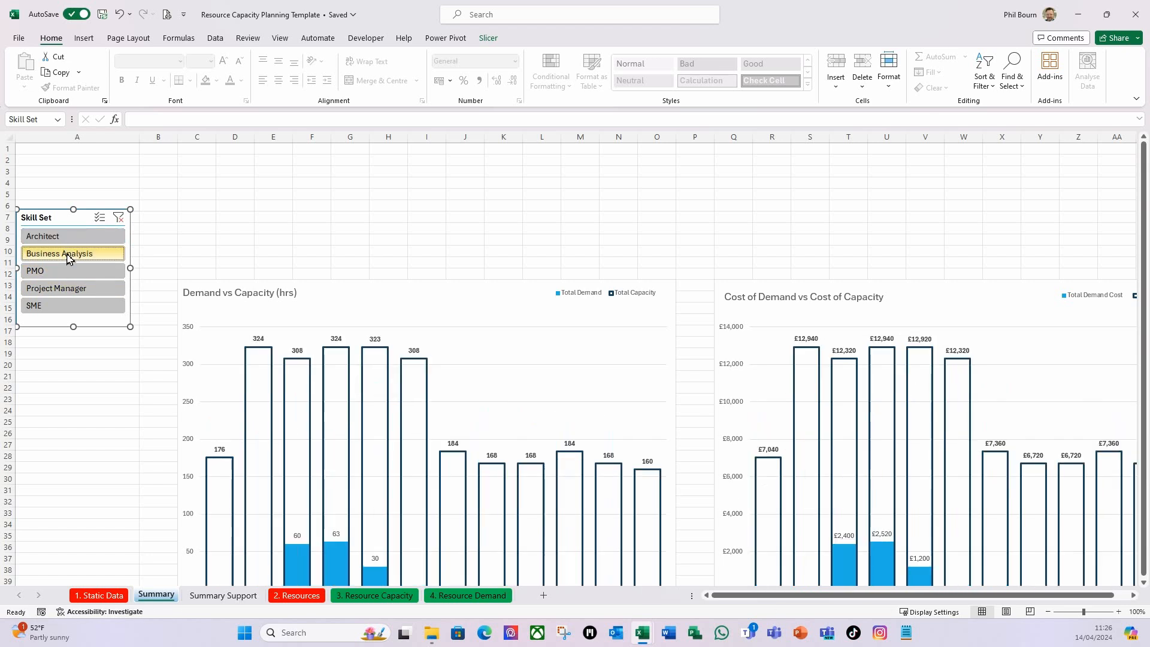
click(96, 237)
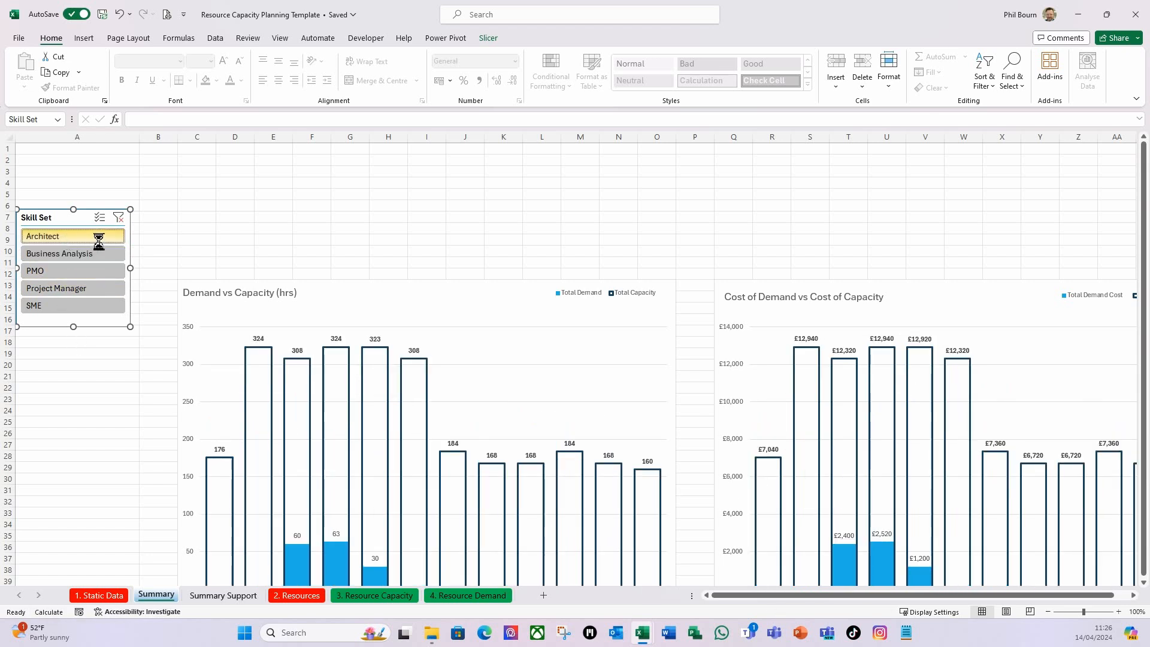
click(119, 219)
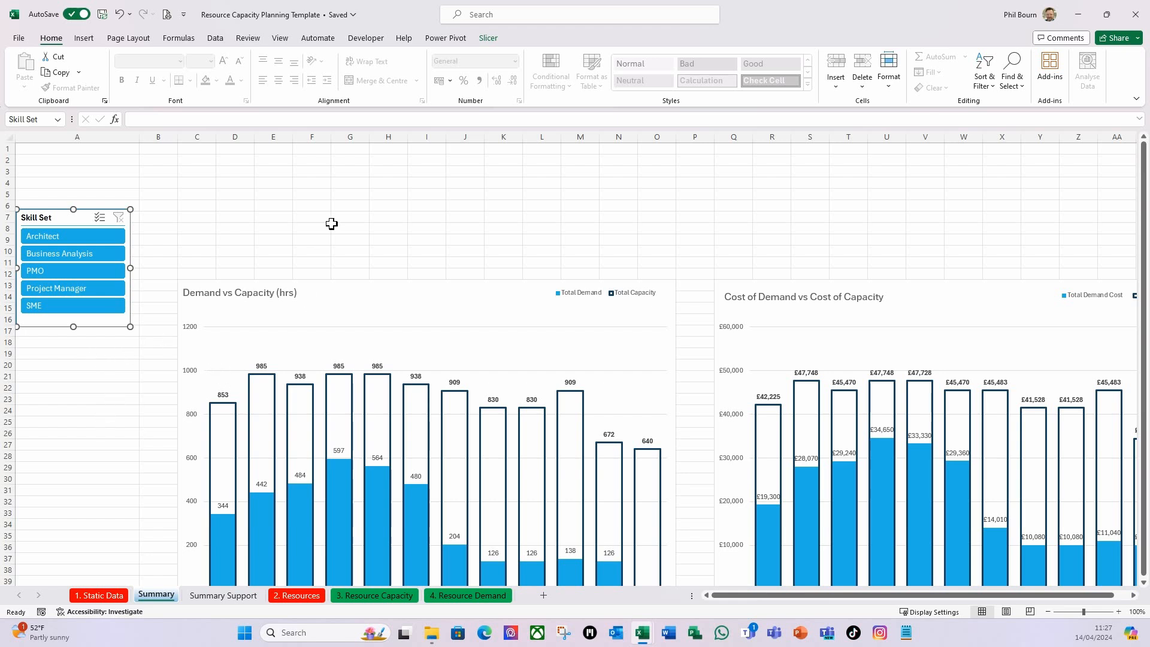
Insert a slicer on the Summary sheet from the workbook Data Model for the Resource field of tblResources.
click(247, 204)
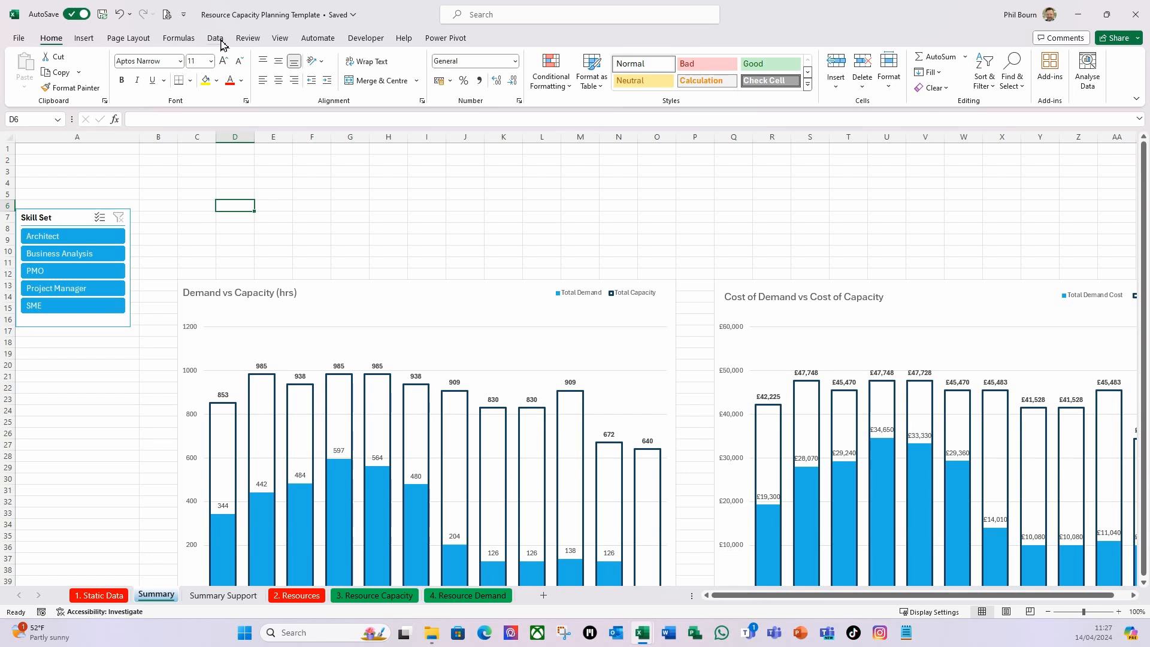
click(84, 38)
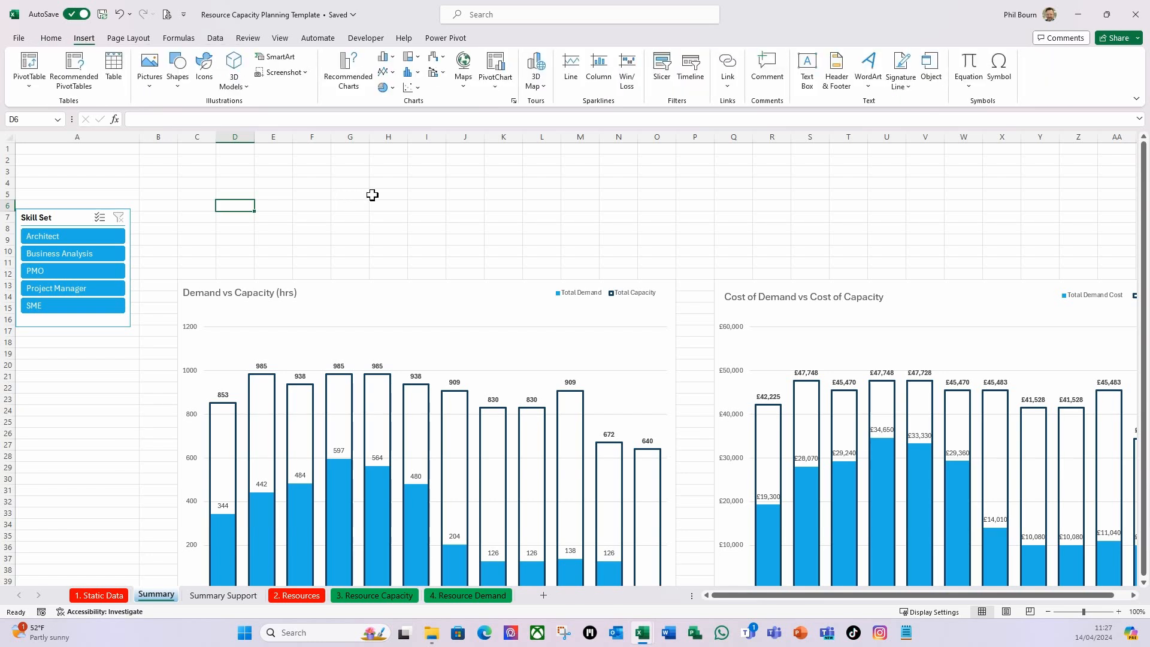
click(659, 71)
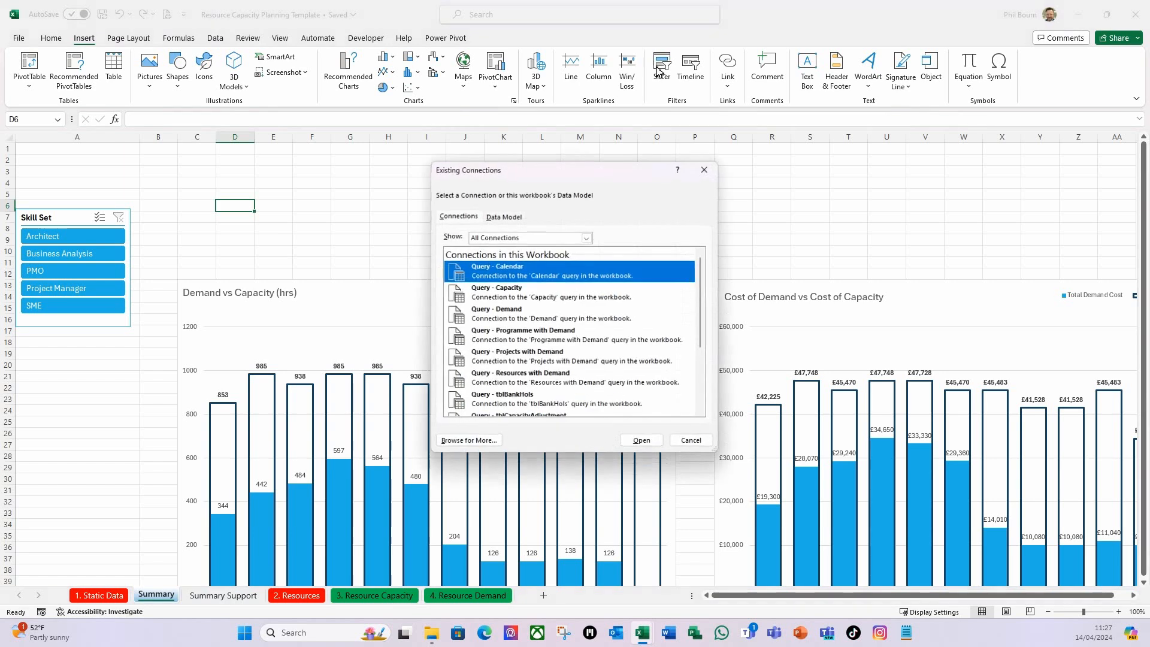
click(503, 216)
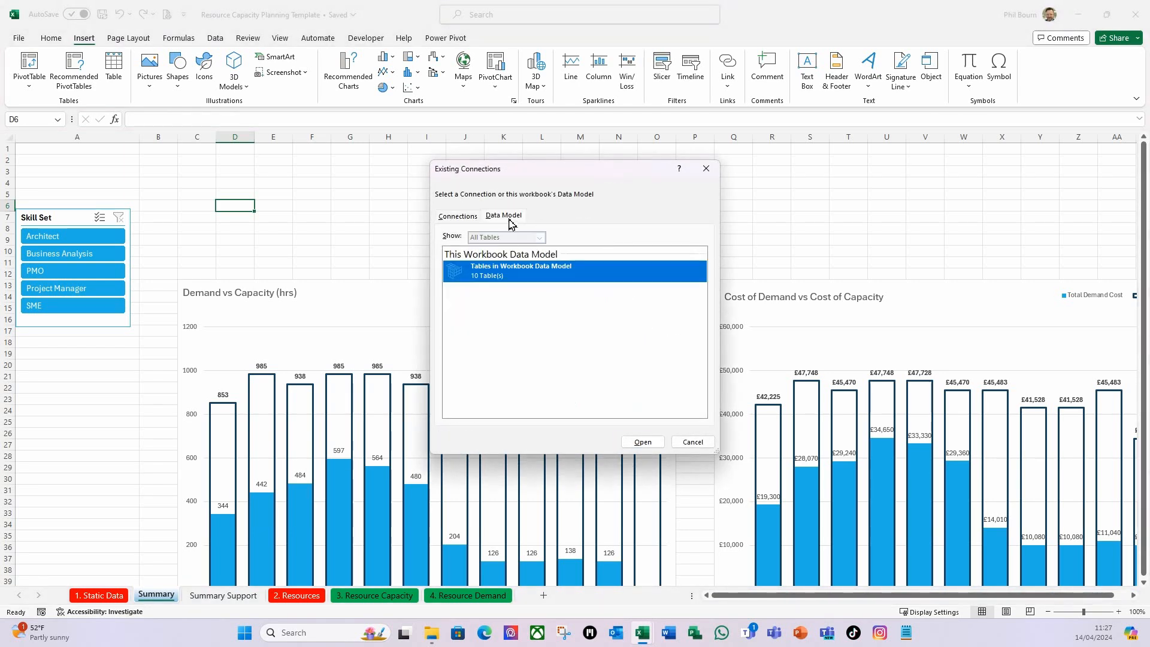
double_click(515, 277)
scroll(525, 258, down, 1)
scroll(525, 259, down, 5)
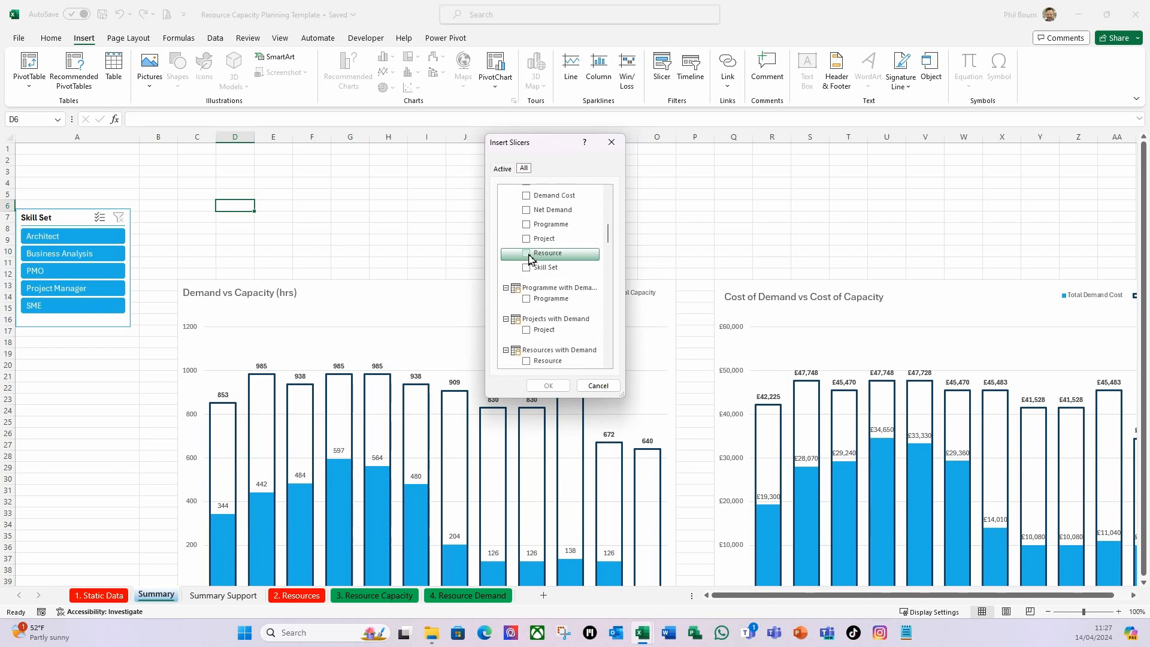
click(502, 170)
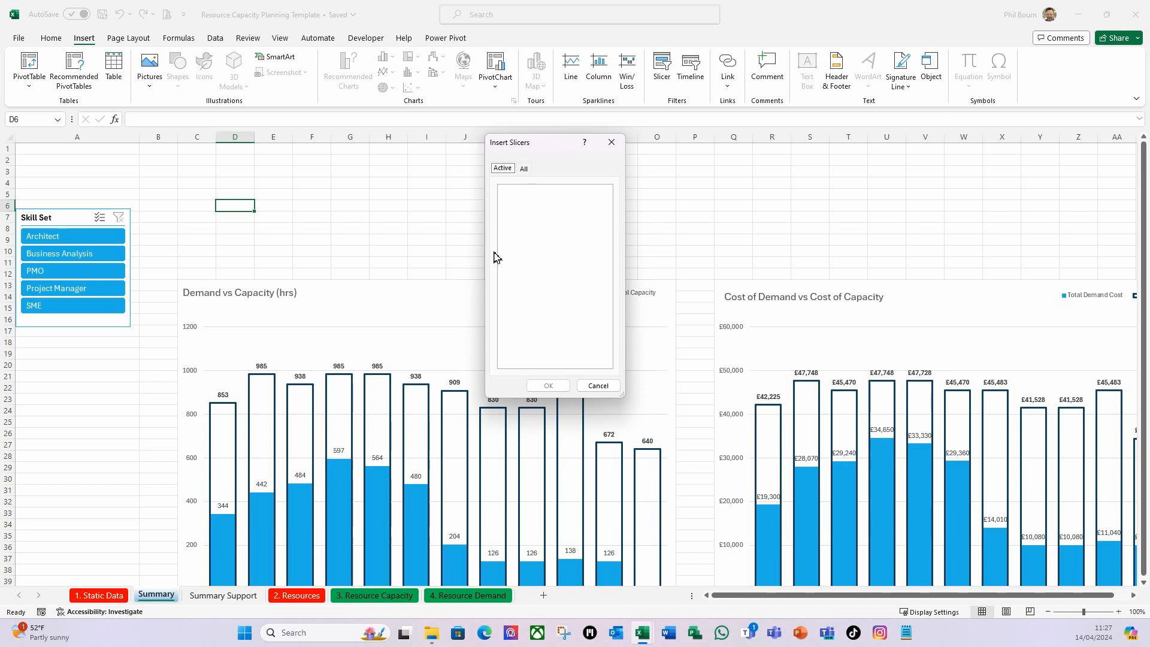
click(524, 168)
scroll(558, 279, down, 10)
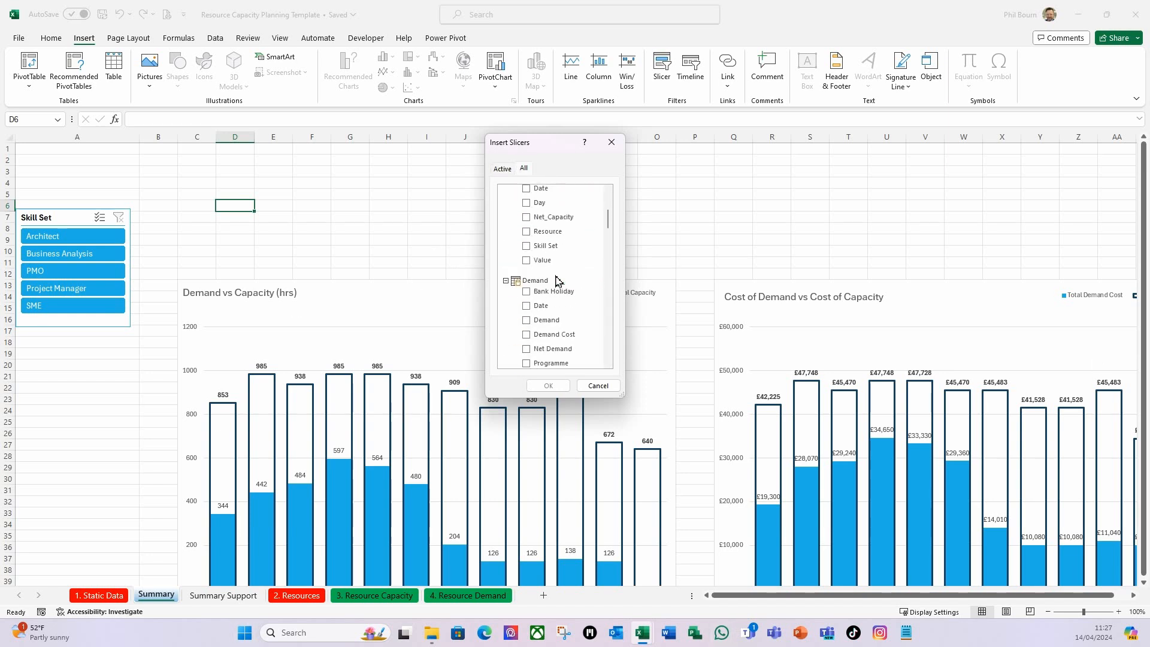
scroll(558, 278, down, 4)
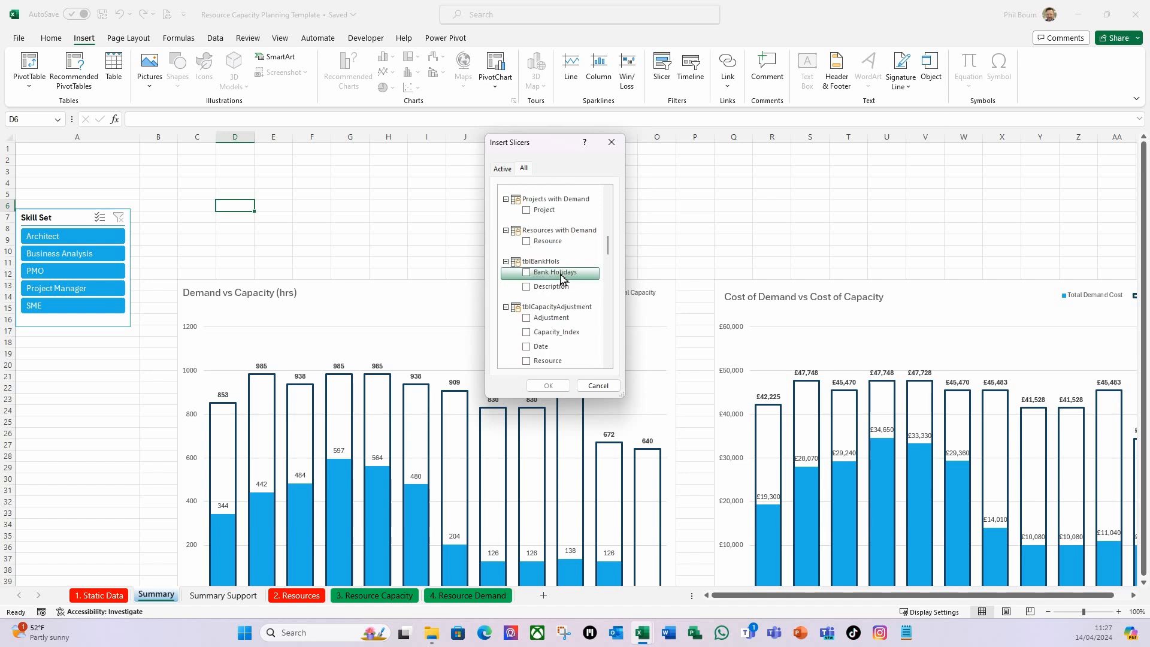
scroll(551, 318, down, 2)
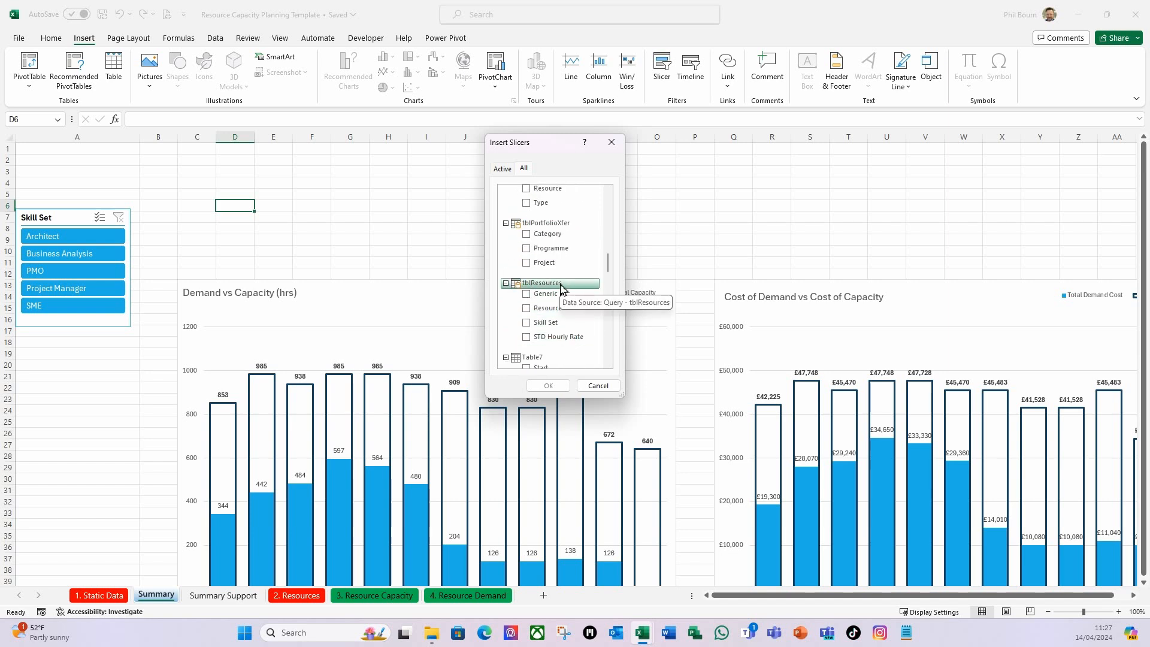
scroll(566, 287, down, 1)
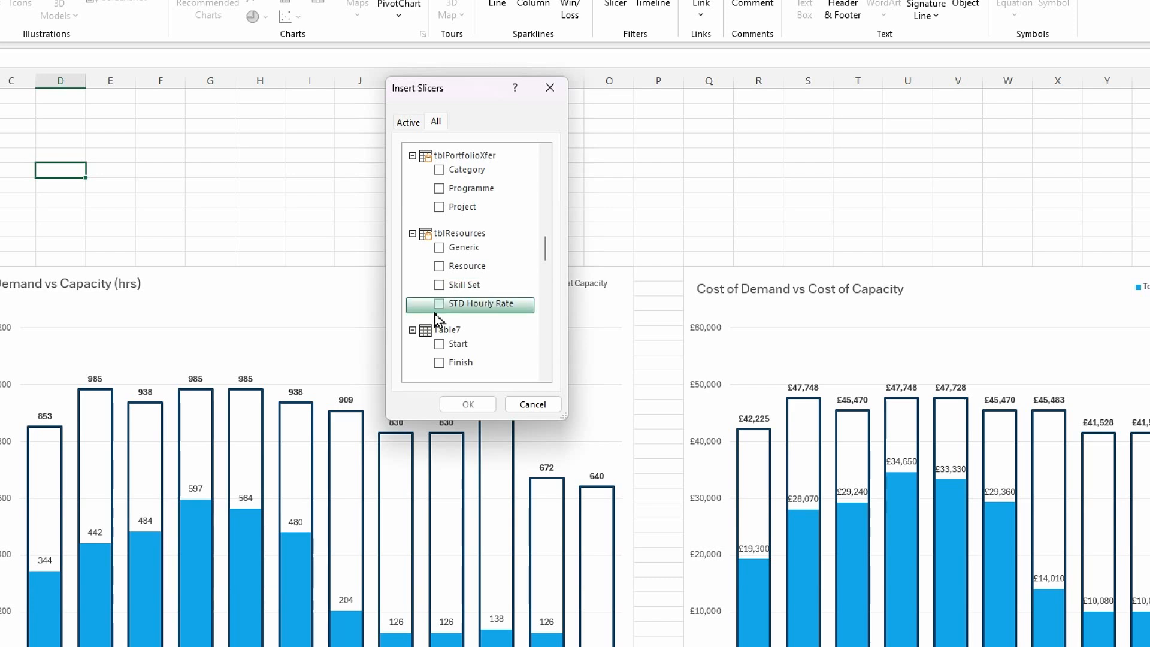
click(441, 268)
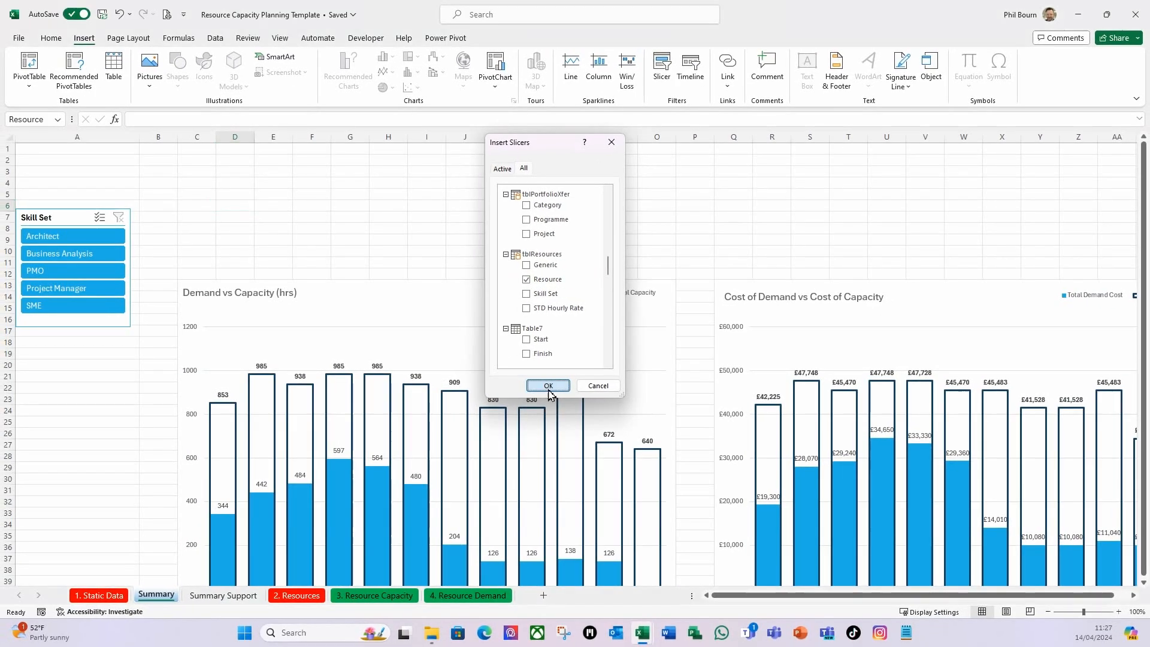
click(473, 404)
Place the Resource slicer in column A below the Skill Set slicer and apply the first Dark slicer style.
drag(559, 297, 52, 348)
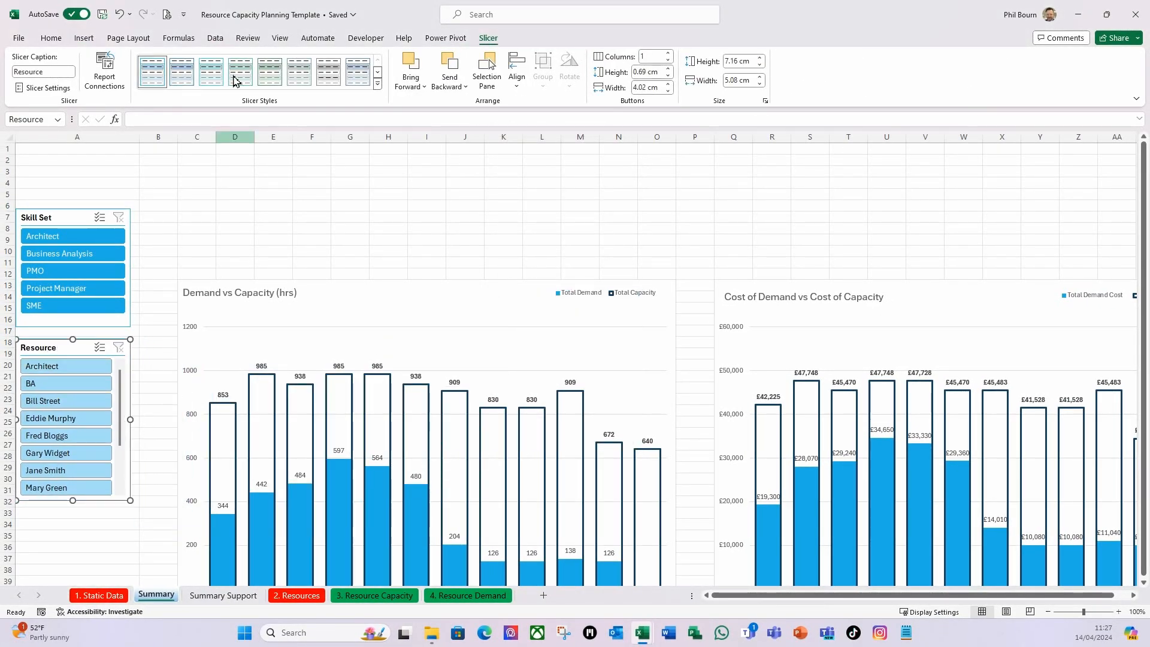
click(377, 84)
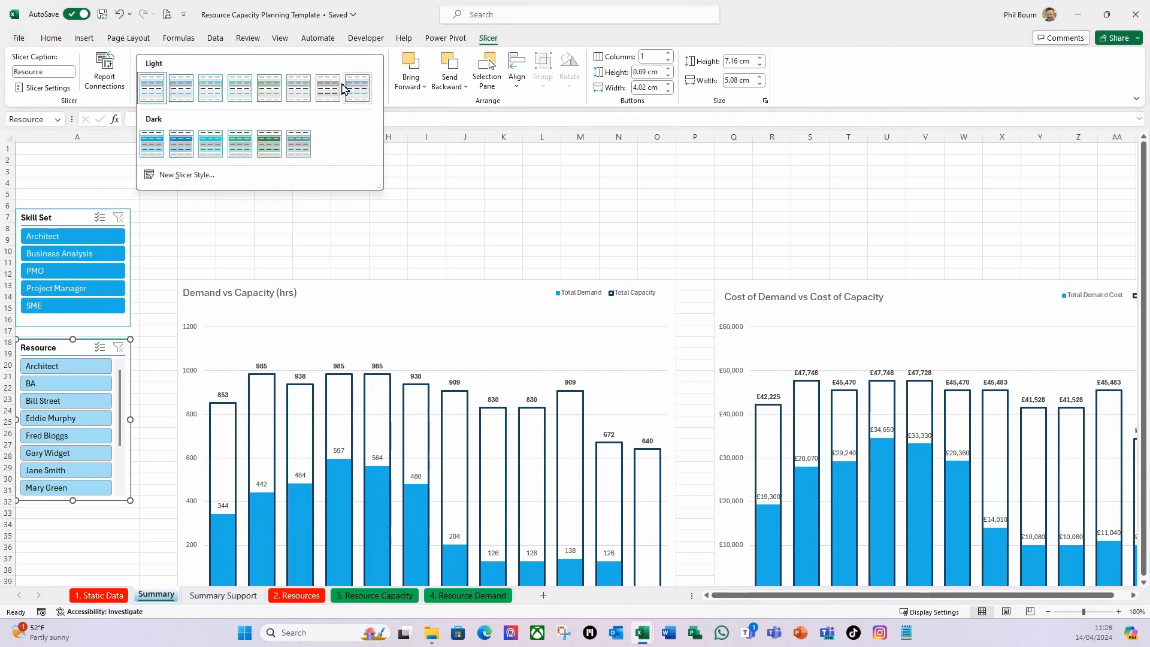
click(150, 154)
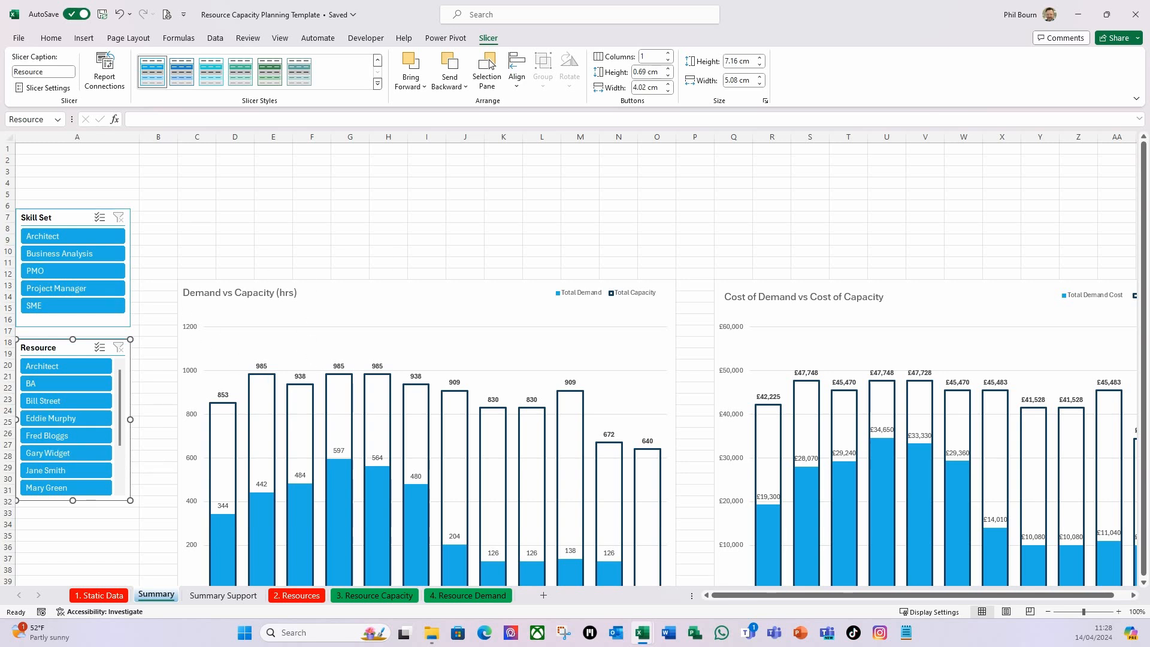
Connect the Resource slicer through its report connections to every Summary Support PivotTable except PvtSumCounts.
right_click(60, 352)
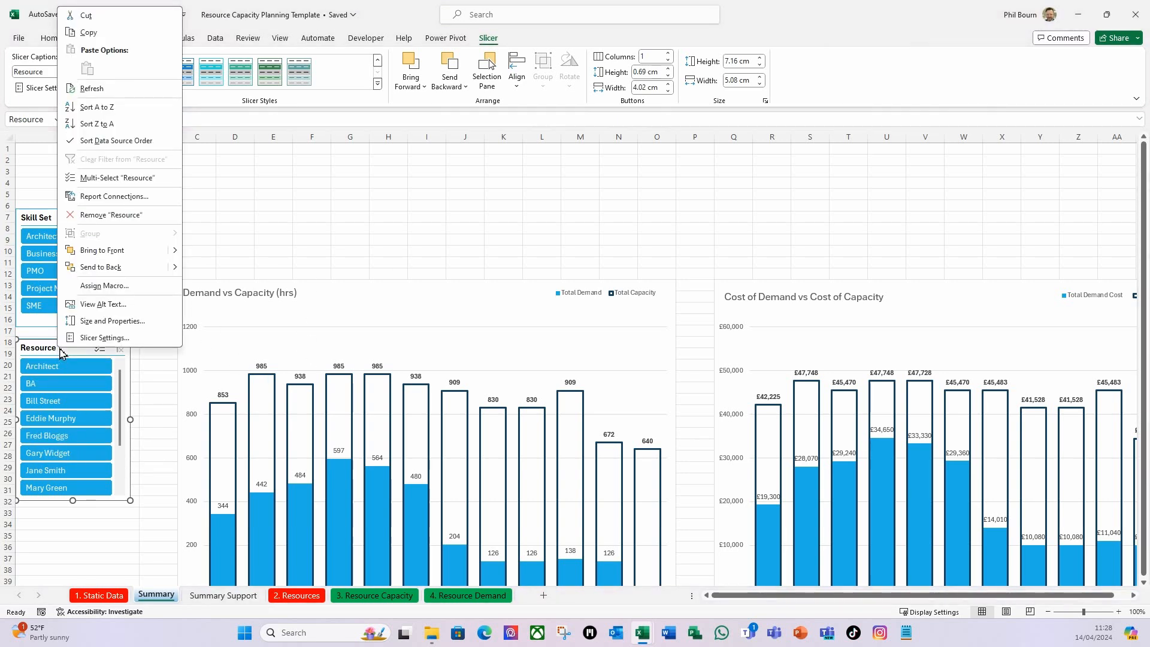
click(115, 200)
drag(113, 160, 290, 207)
drag(392, 309, 588, 414)
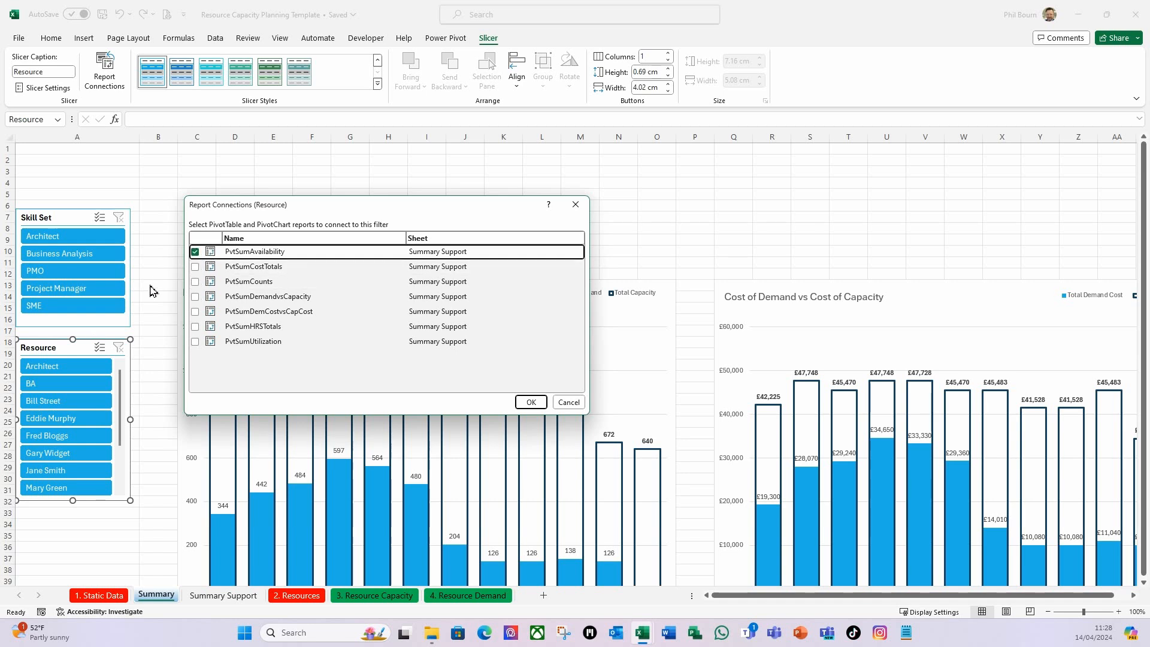
click(196, 267)
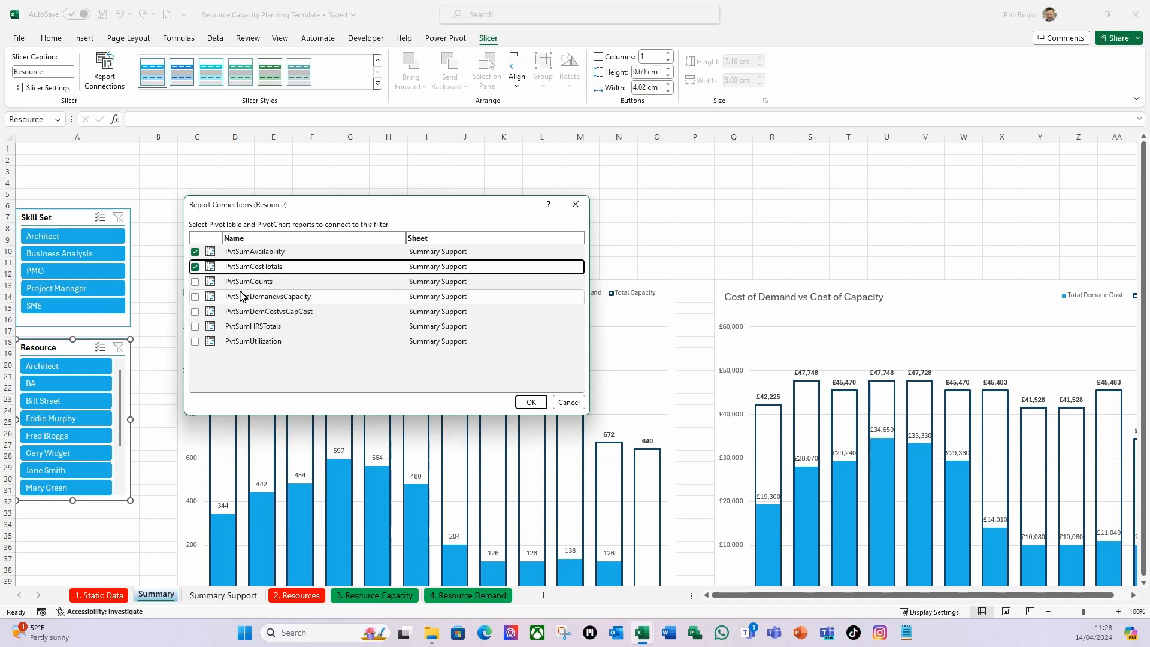
click(195, 297)
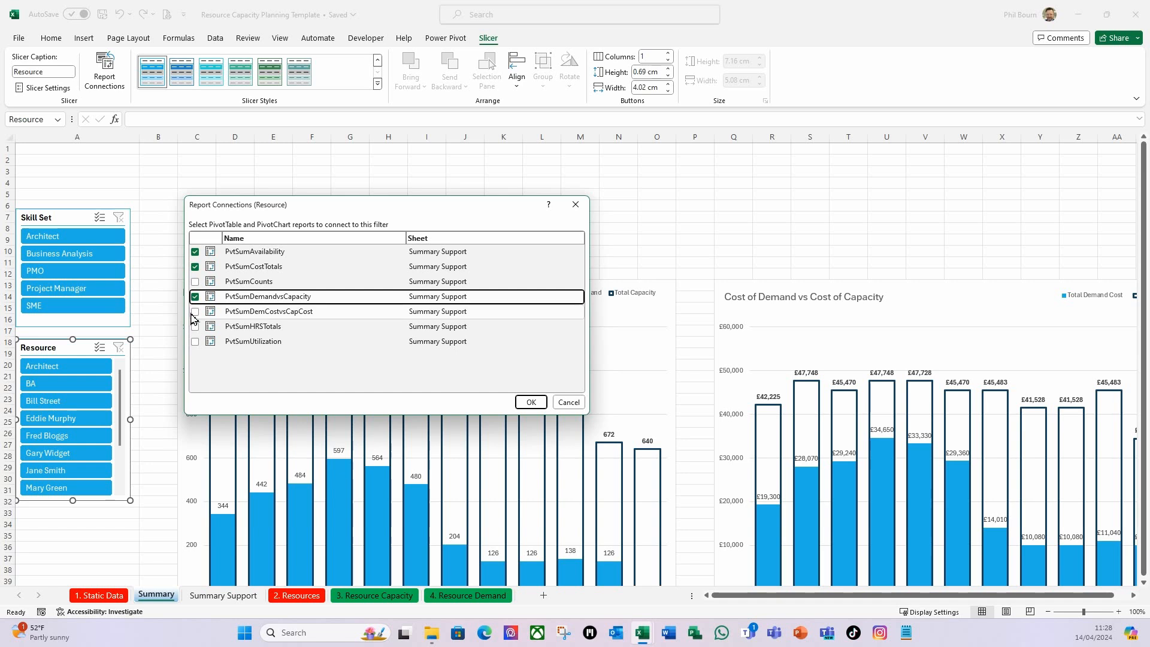
click(196, 312)
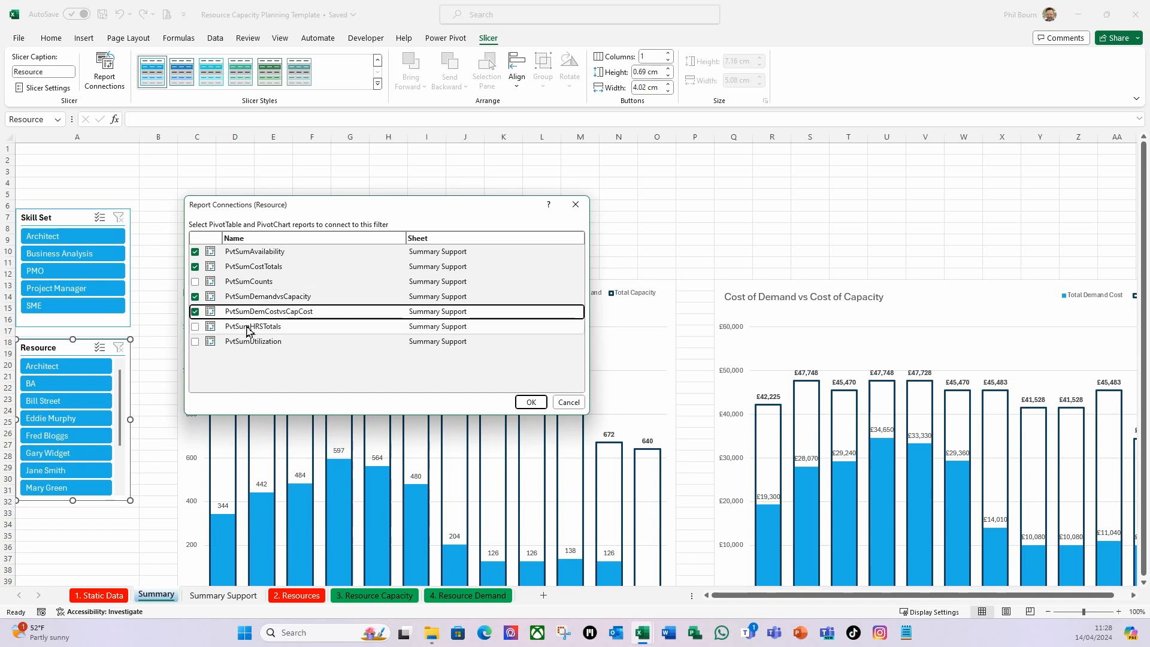
click(195, 328)
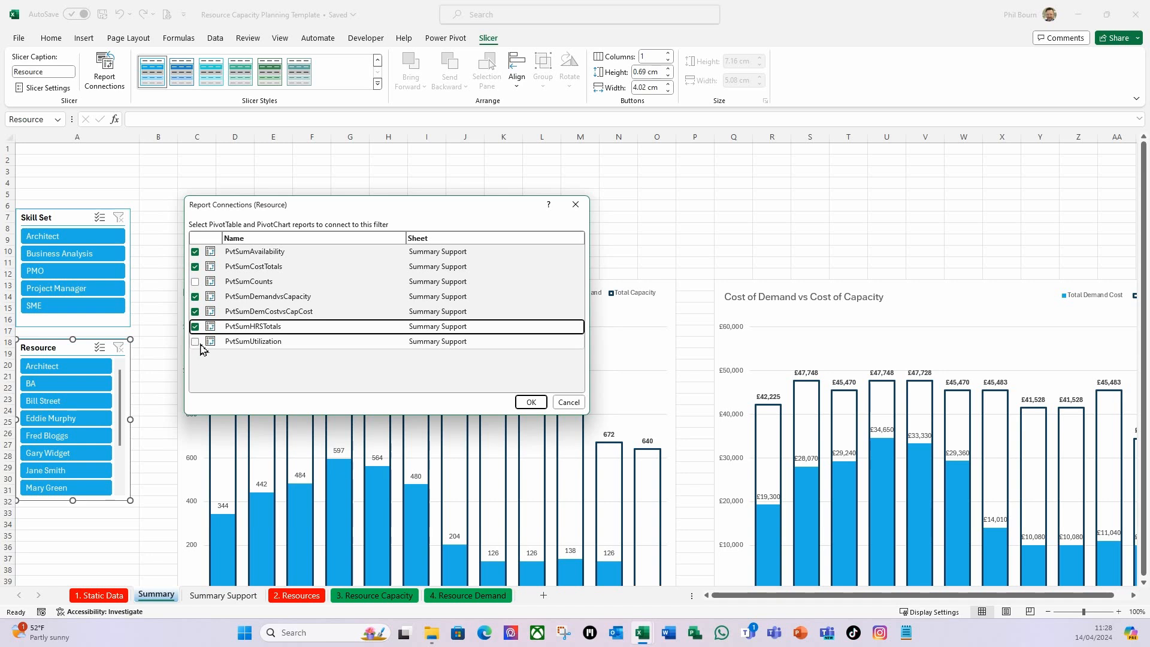
click(196, 342)
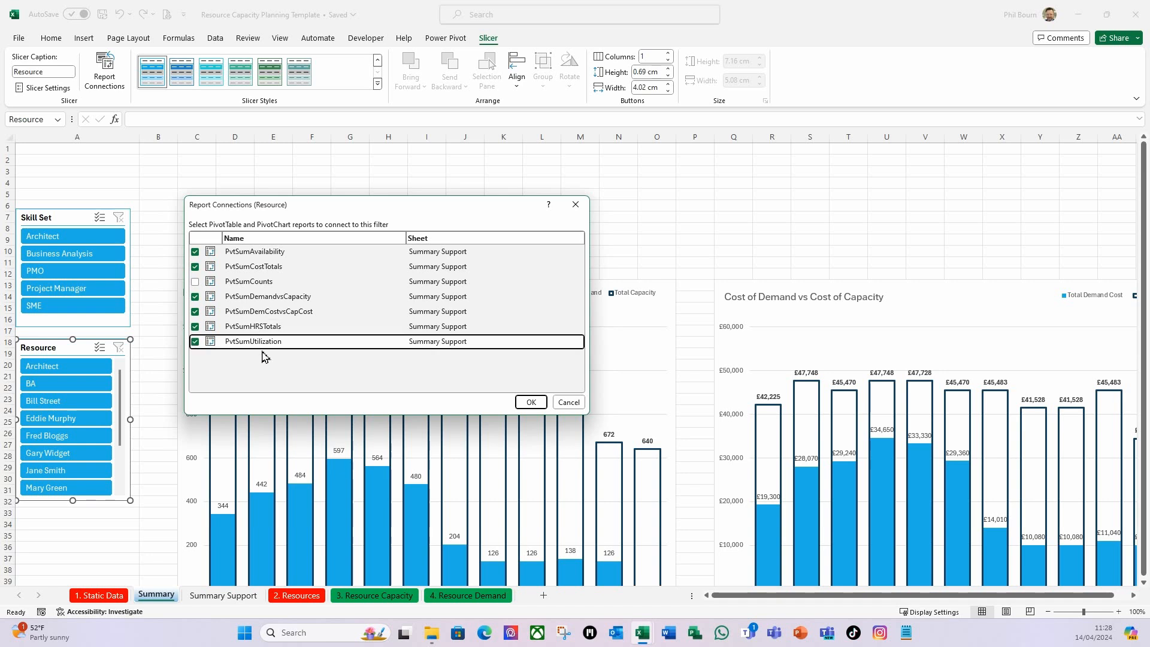
click(532, 403)
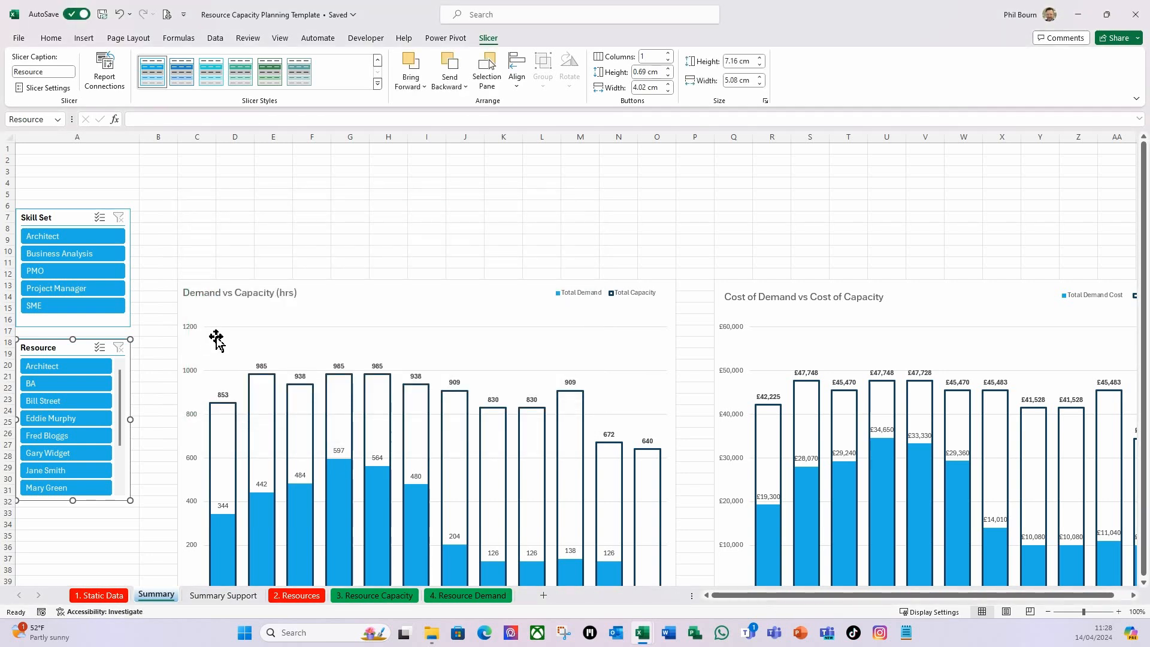
click(275, 228)
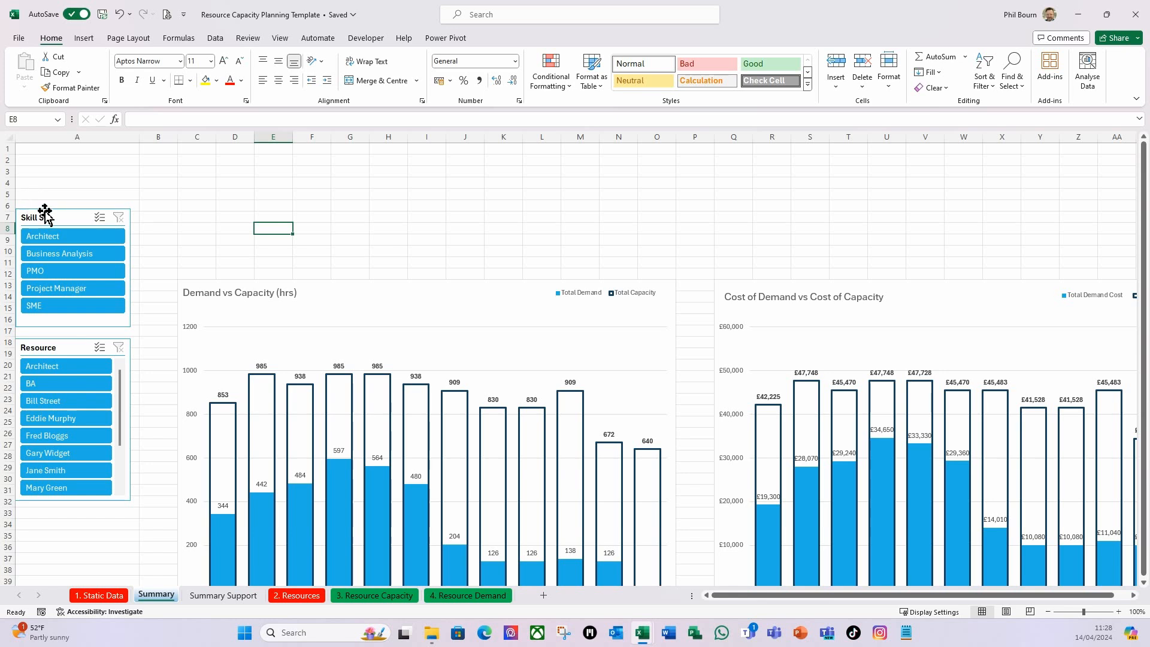
click(239, 231)
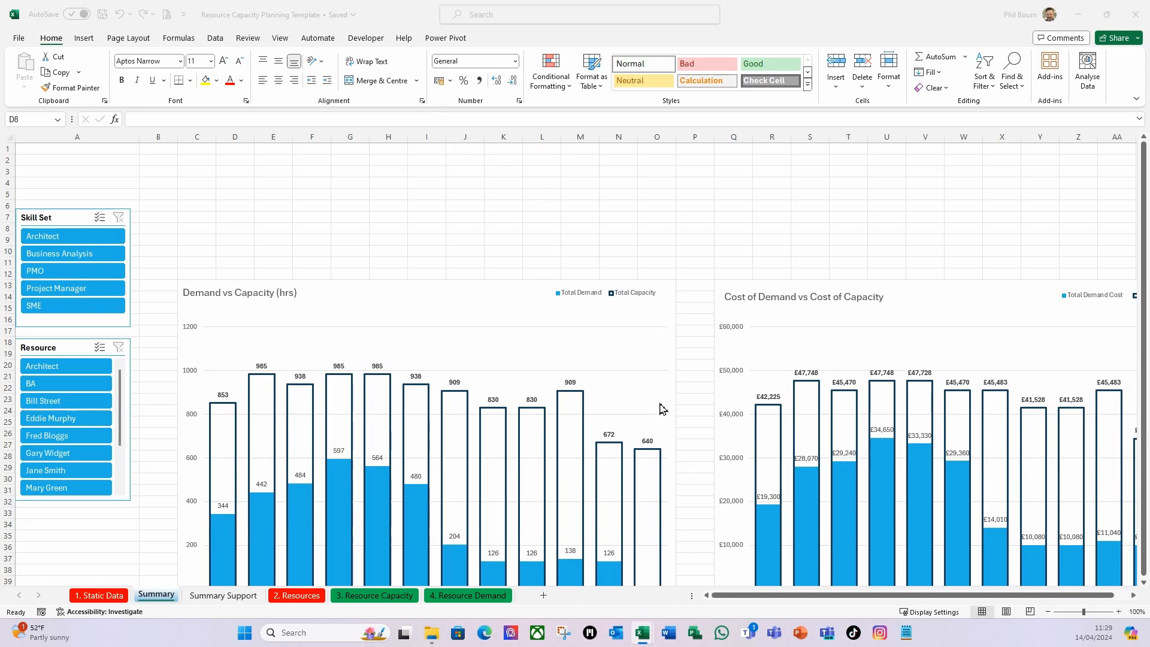
click(514, 288)
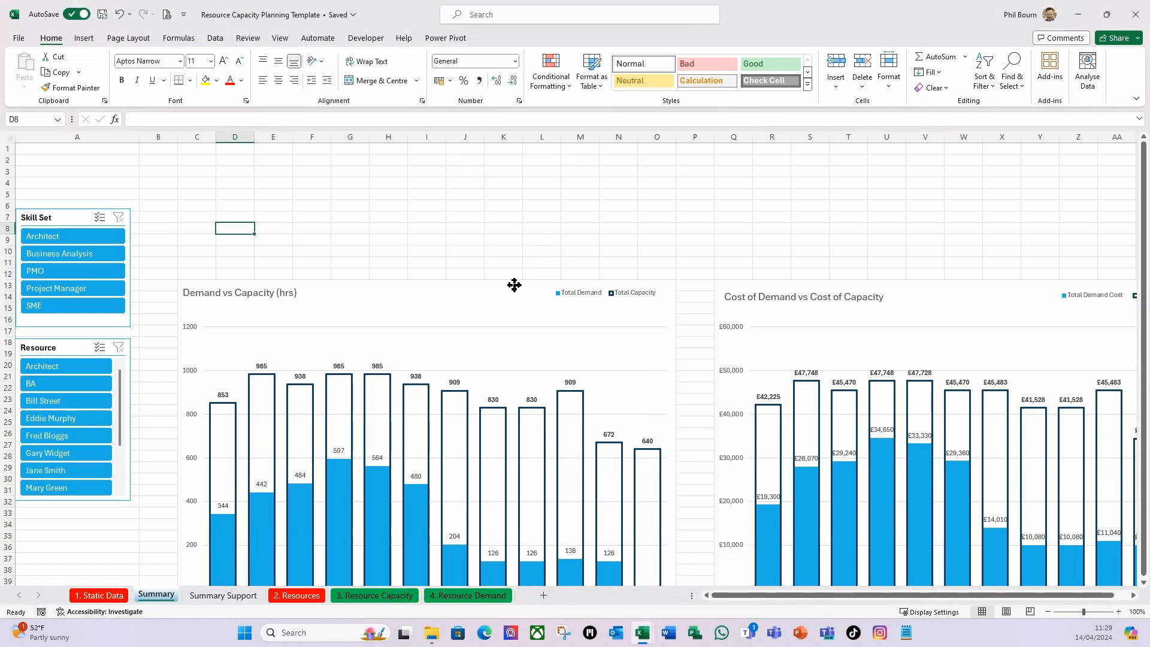
Shrink the Demand vs Capacity (hrs) chart, snapped to the cell grid, so it spans columns C to L and rows 13 to 32.
click(514, 285)
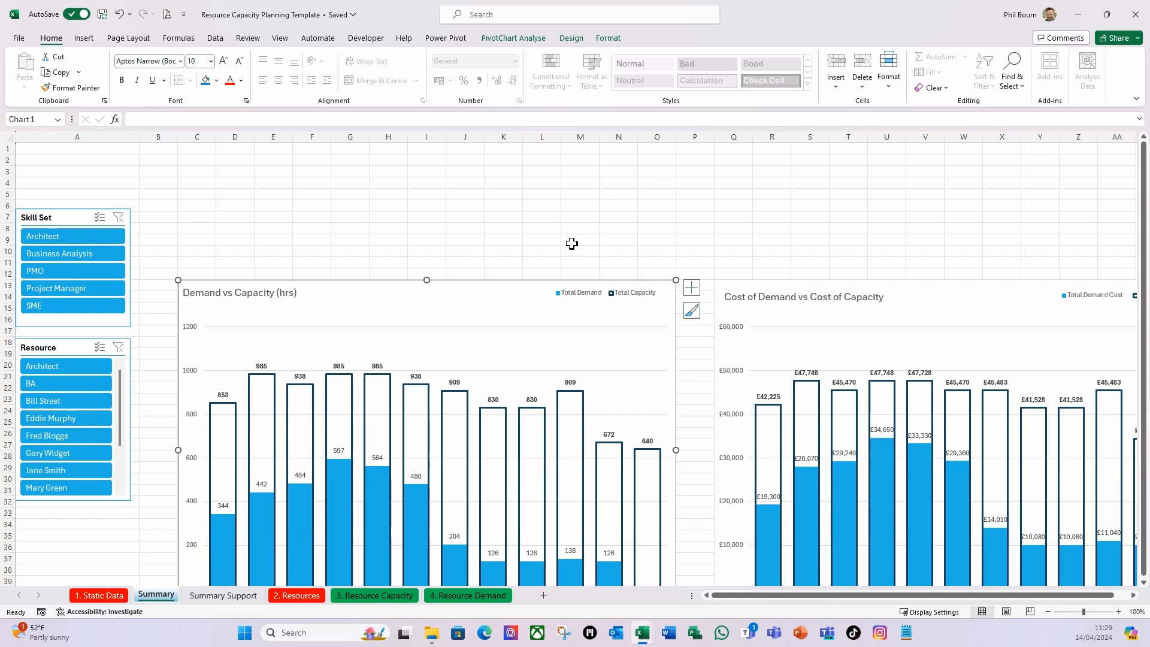
key(alt)
drag(676, 449, 570, 454)
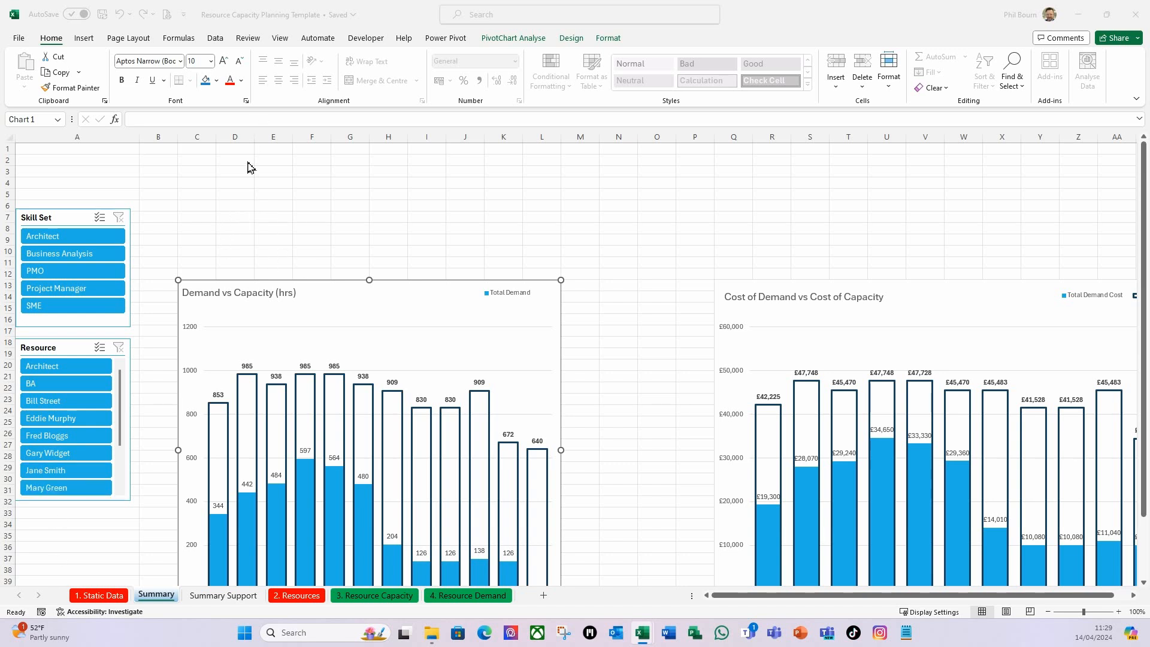
click(209, 21)
scroll(205, 321, down, 3)
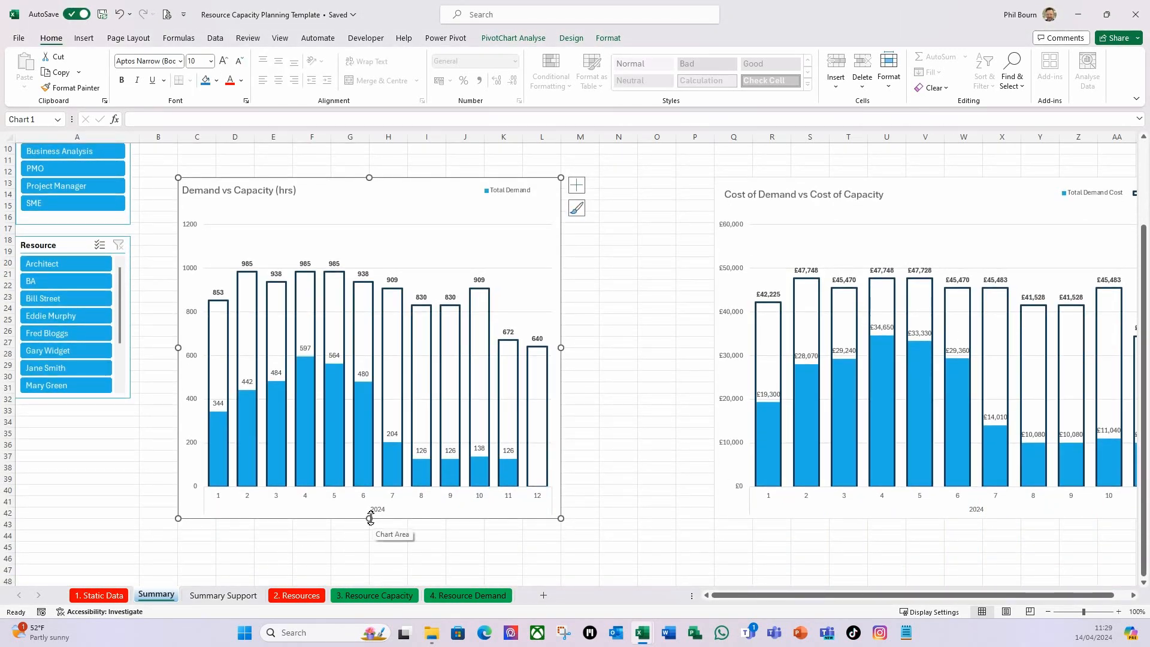
key(alt)
drag(372, 524, 357, 409)
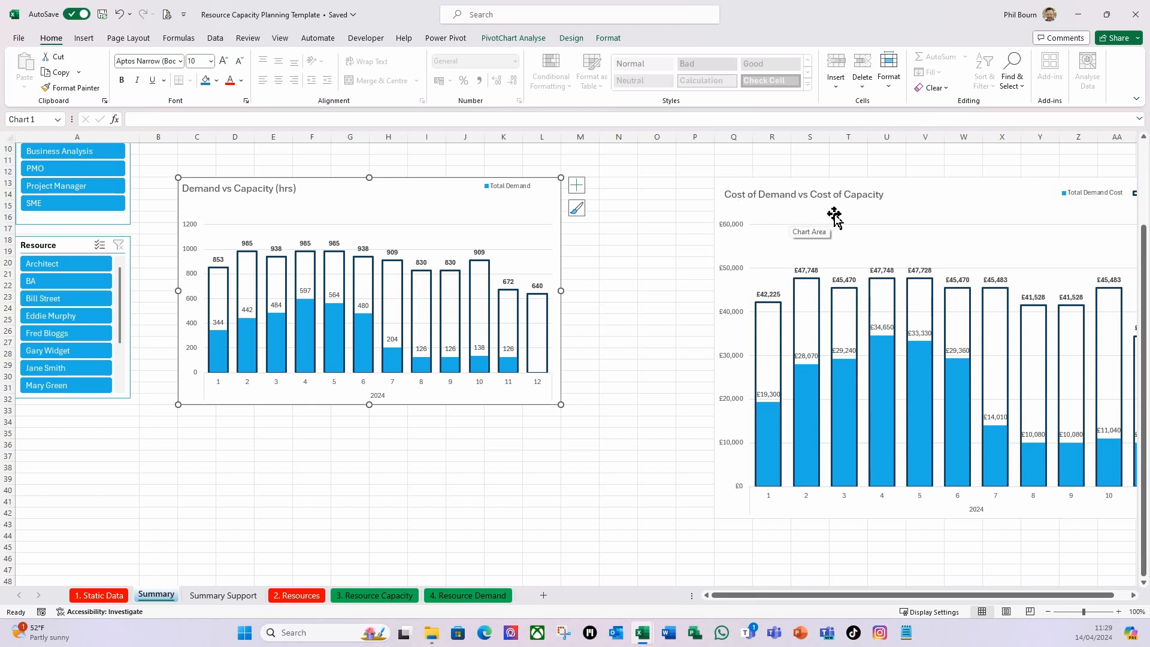
Move the Cost of Demand vs Cost of Capacity chart to start at column N and shorten it to end at row 32.
click(786, 183)
drag(786, 183, 672, 186)
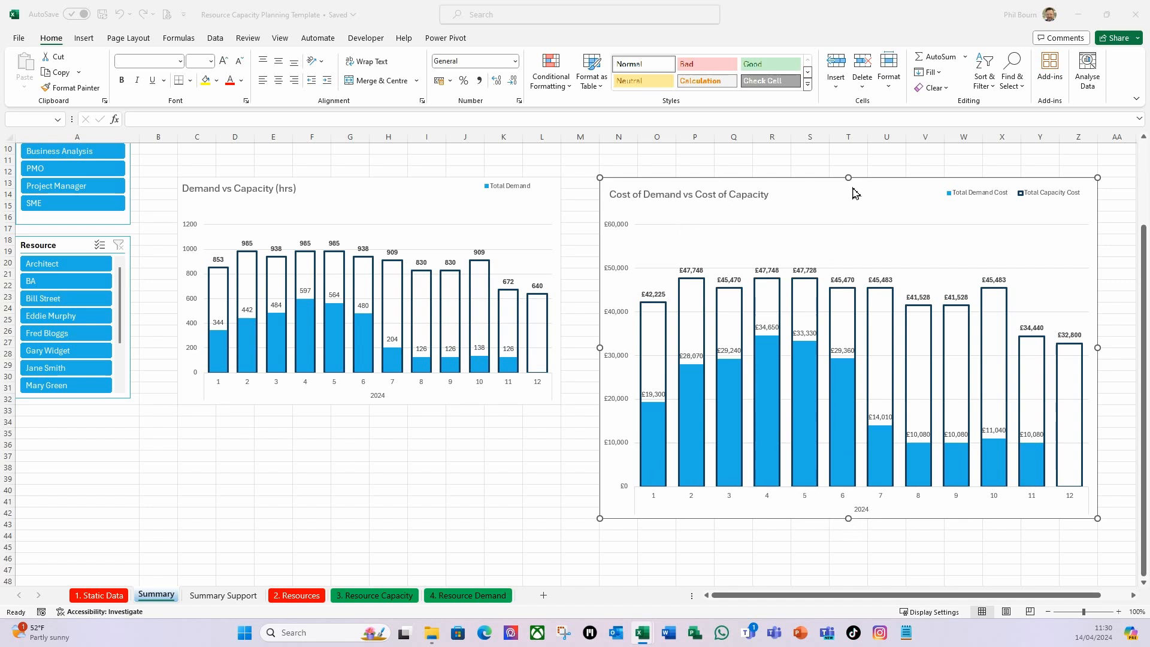
click(850, 521)
drag(848, 519, 850, 405)
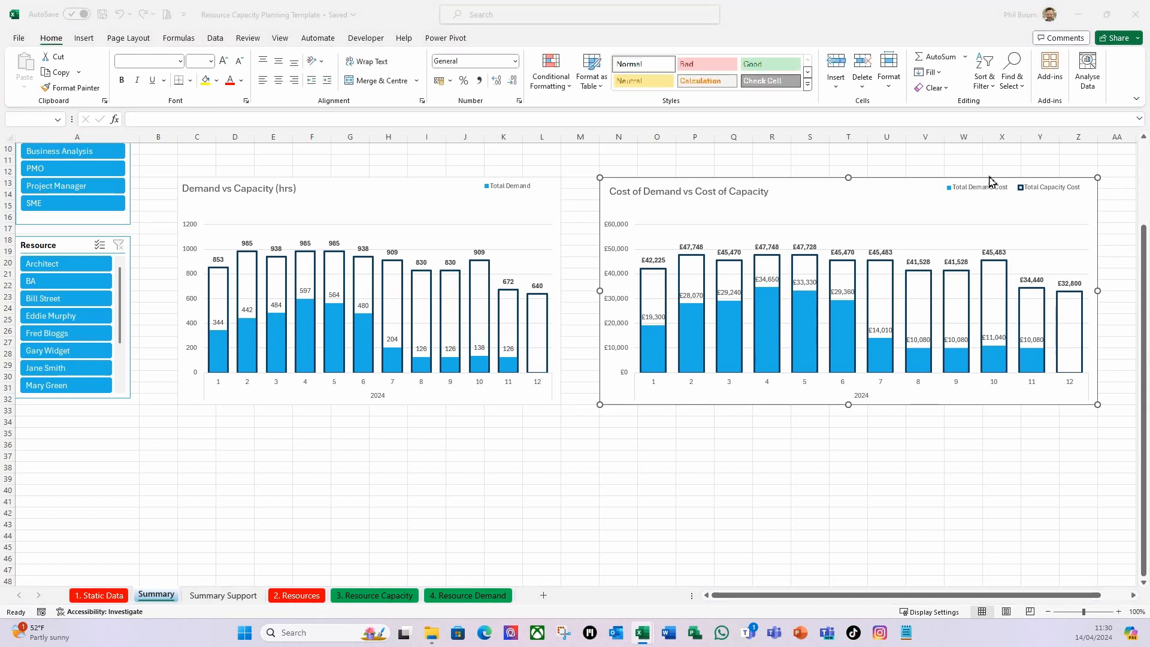
Narrow the Cost of Demand vs Cost of Capacity chart, snapped to the cell grid, so it ends at column W.
click(955, 17)
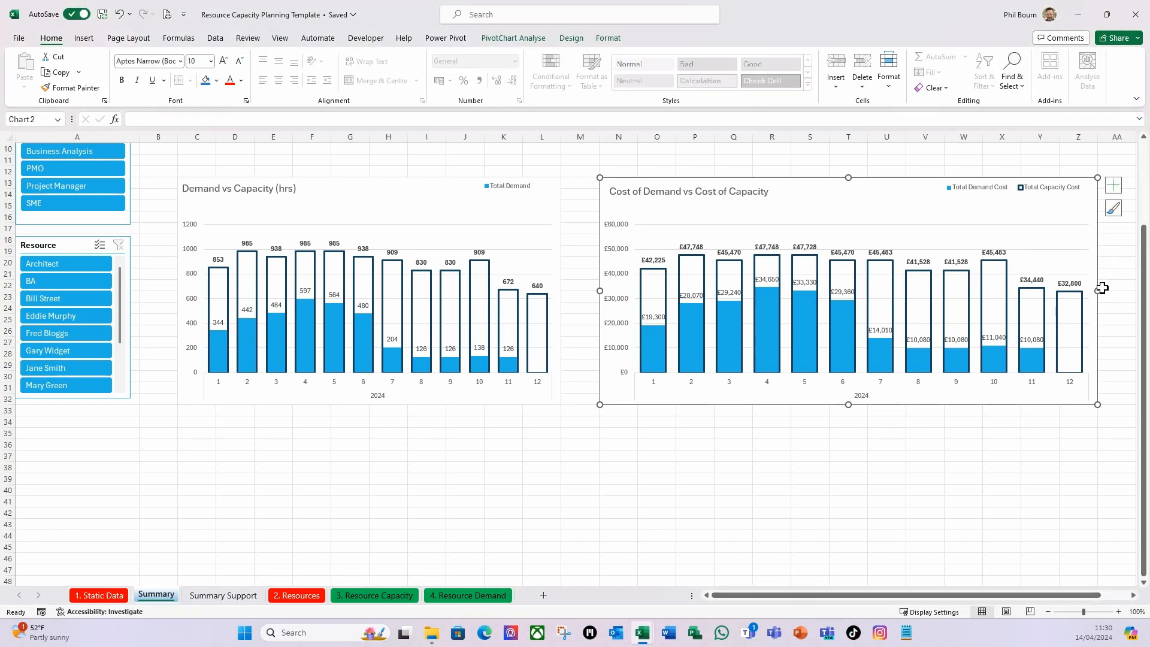
key(alt)
drag(1099, 291, 995, 288)
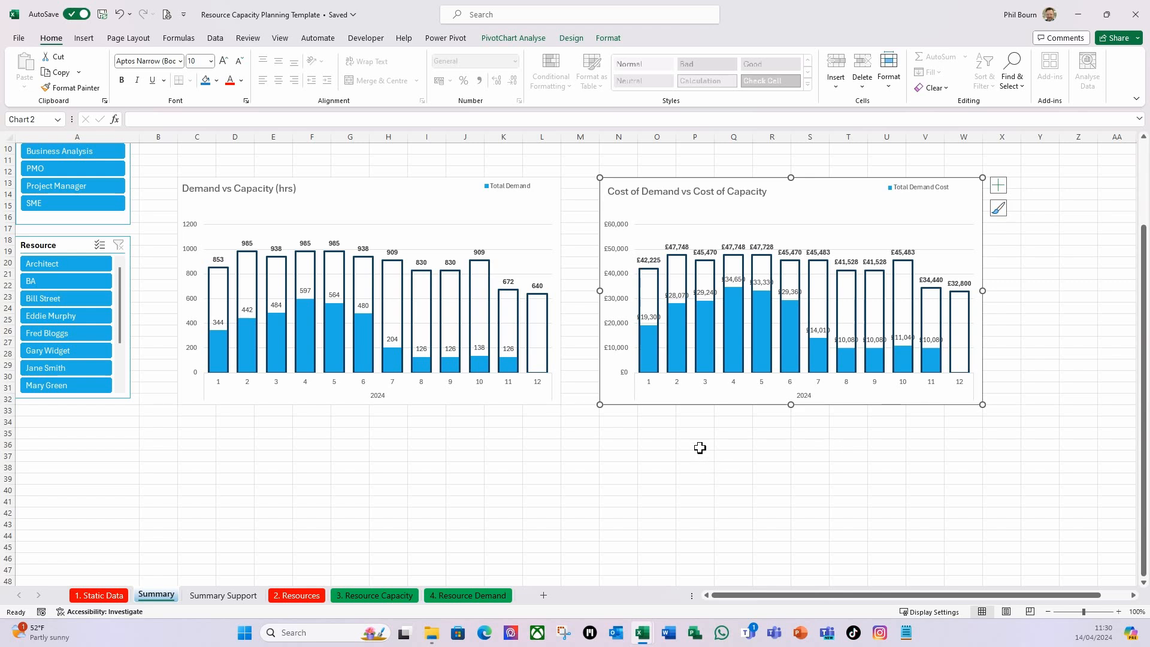
click(668, 467)
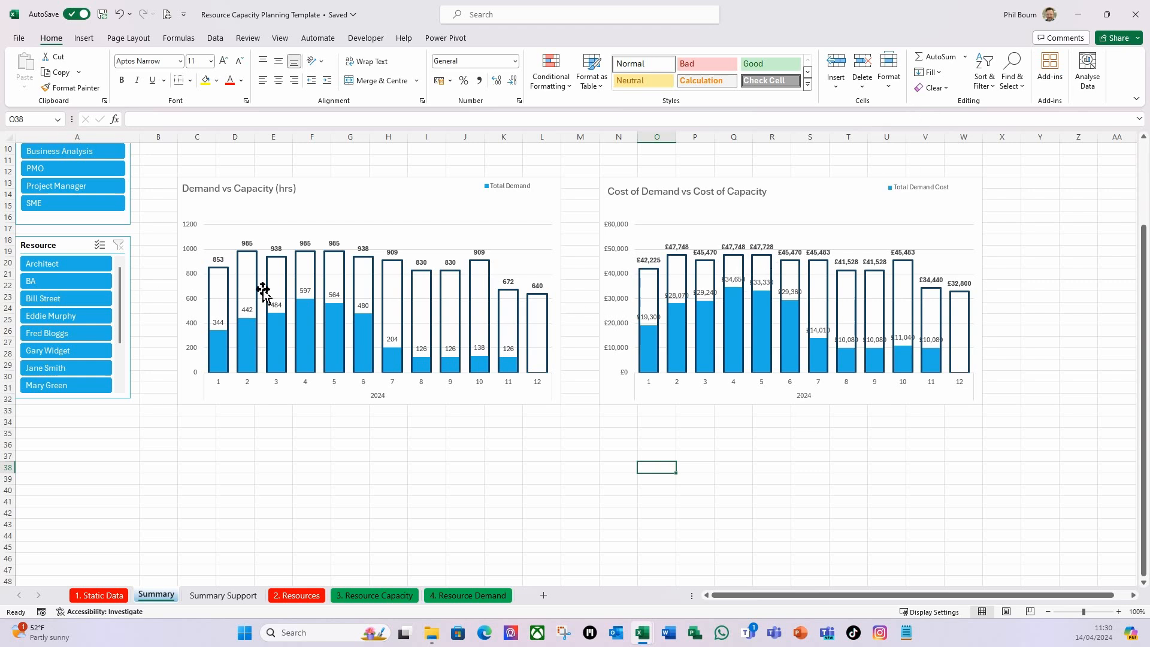
mouse_move(259, 299)
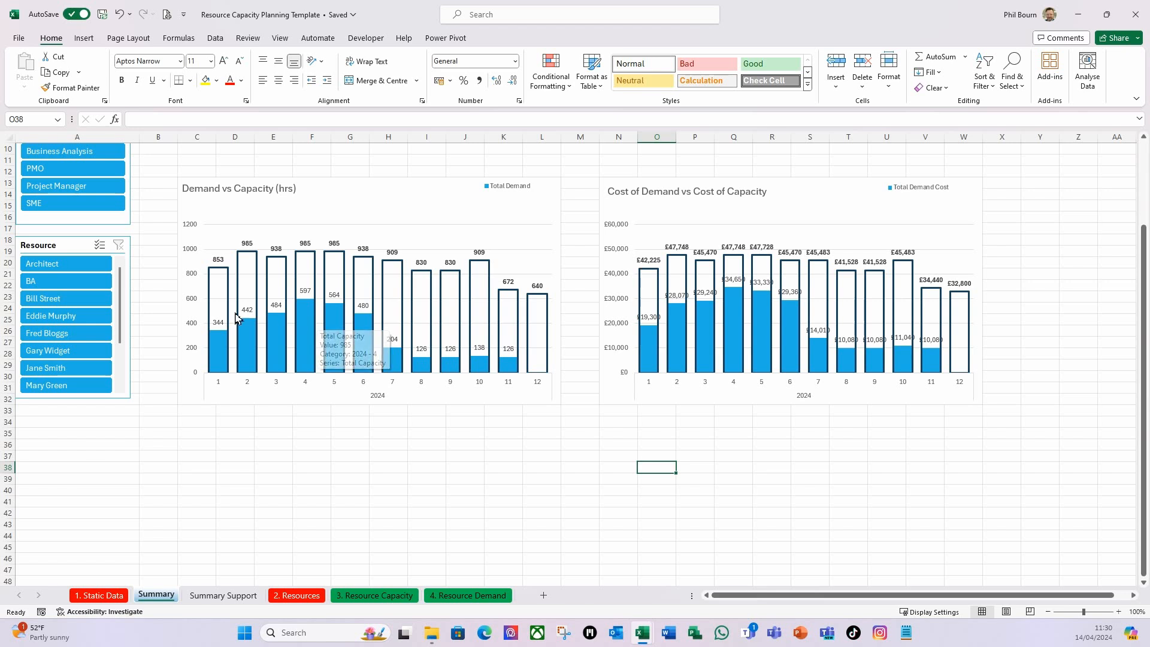
Set the height of row 1 on the Summary sheet to 116.
scroll(207, 431, up, 3)
mouse_move(209, 432)
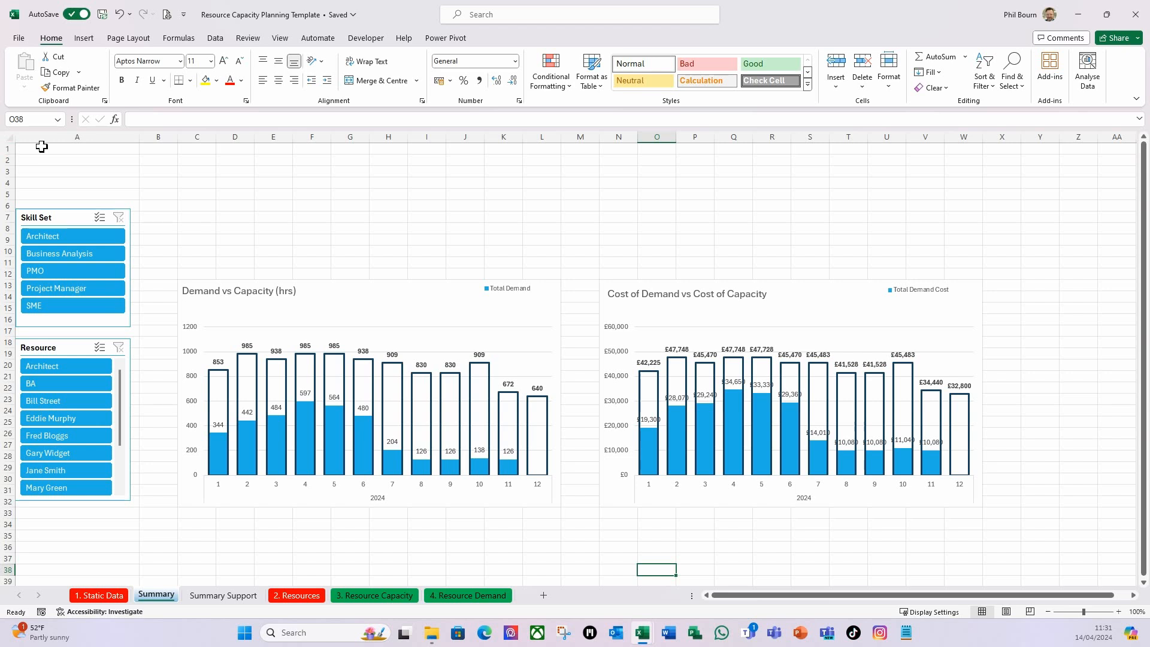
click(7, 148)
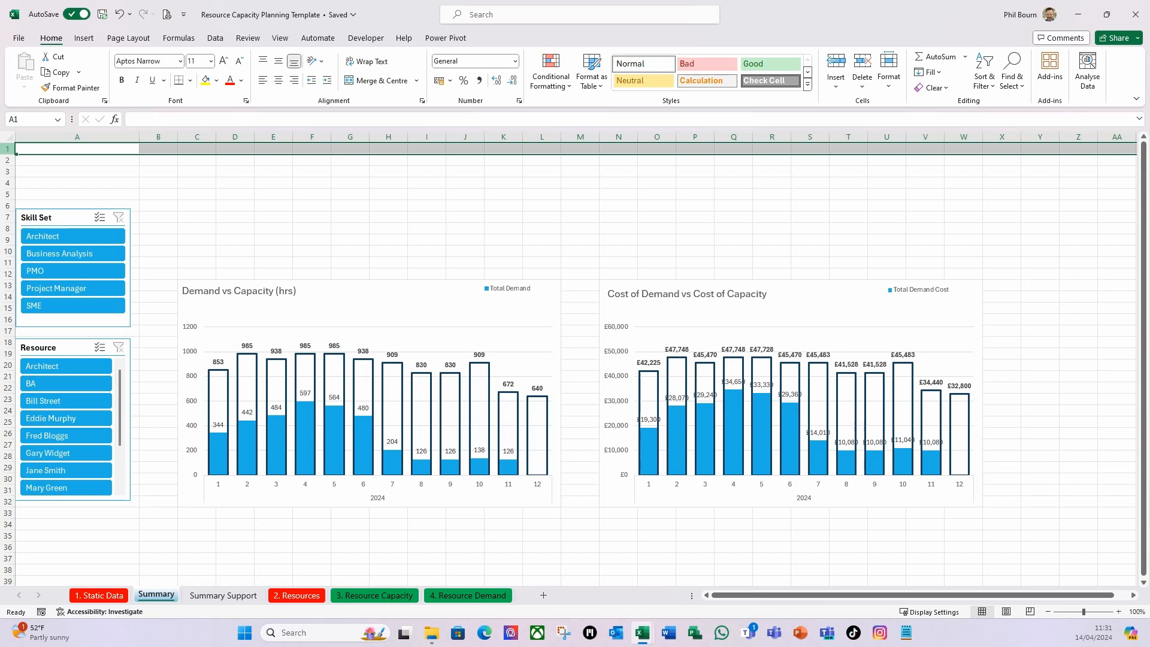
right_click(6, 149)
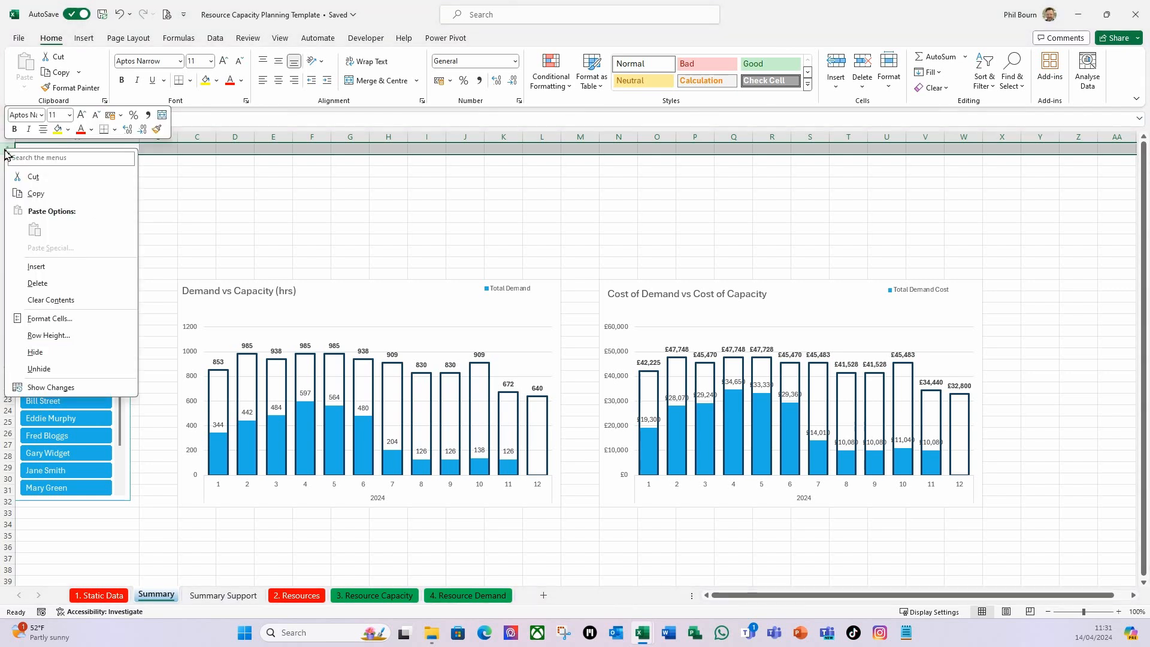
click(49, 336)
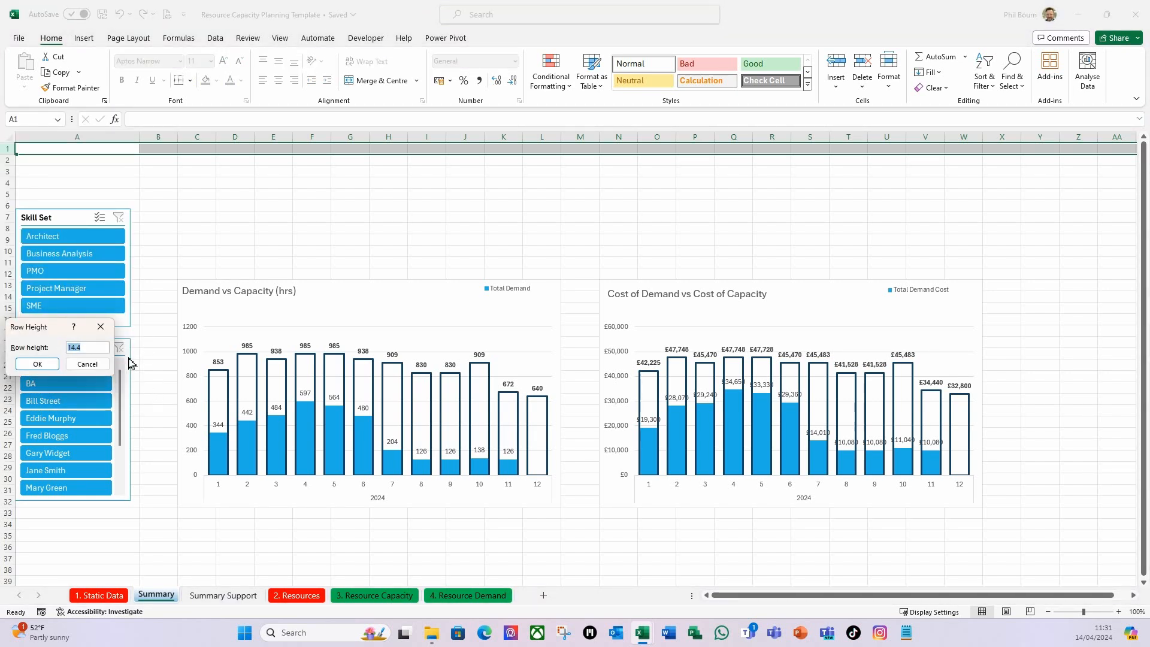
text(11)
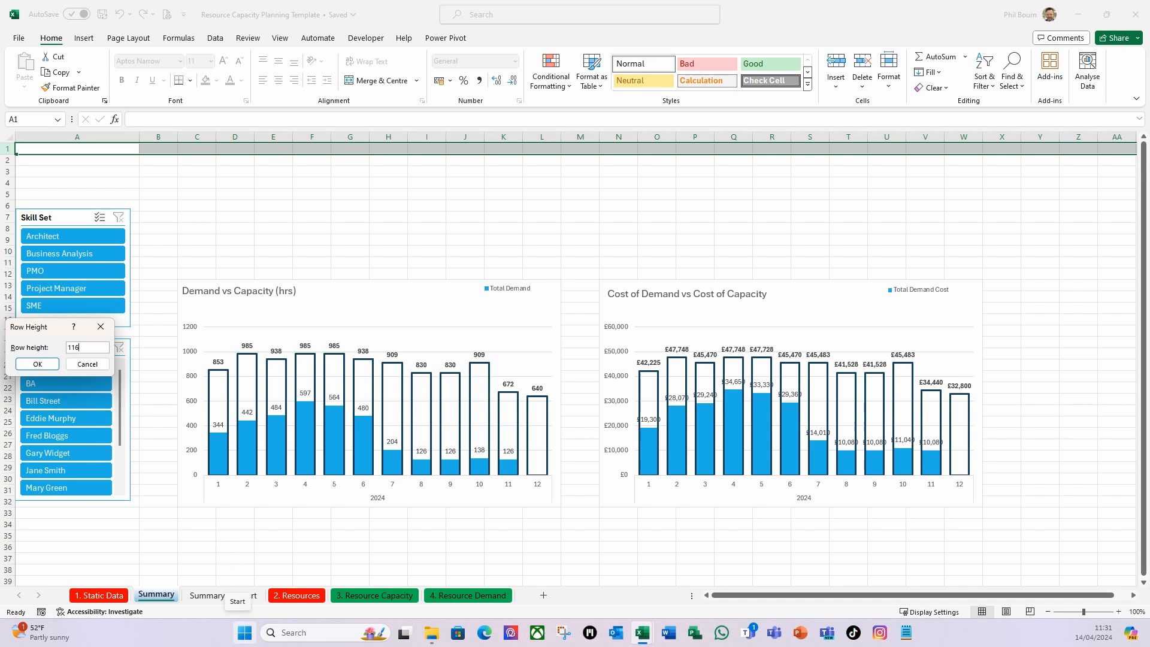
text(6)
key(Return)
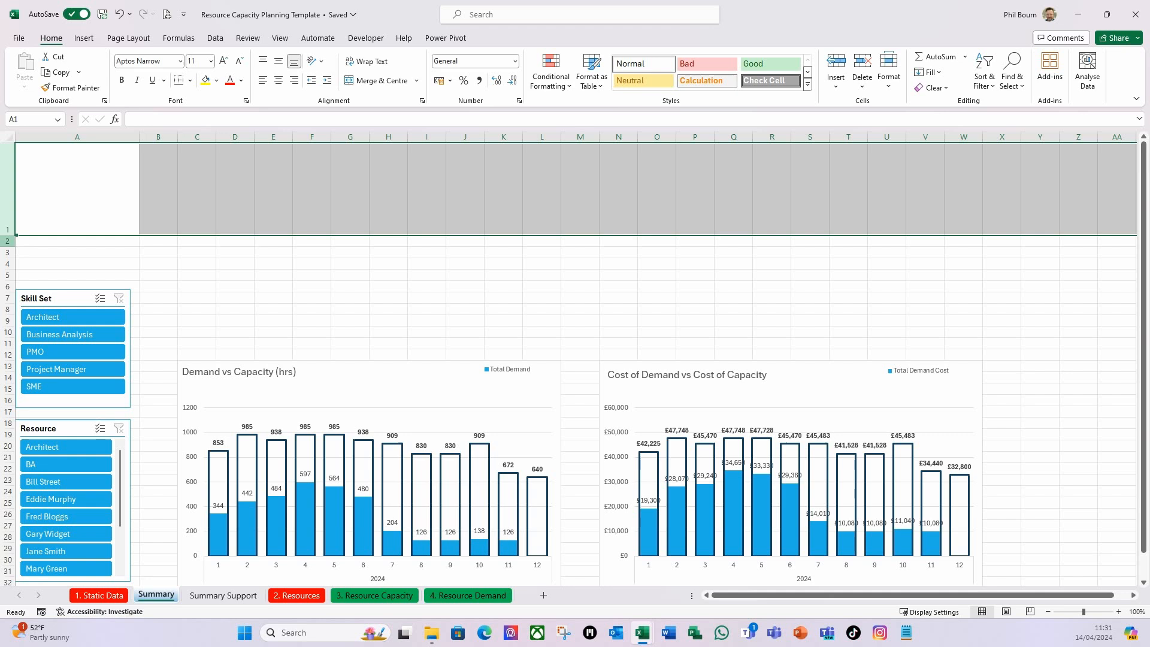
Set the height of row 2 on the Summary sheet to 34.
click(8, 241)
right_click(10, 242)
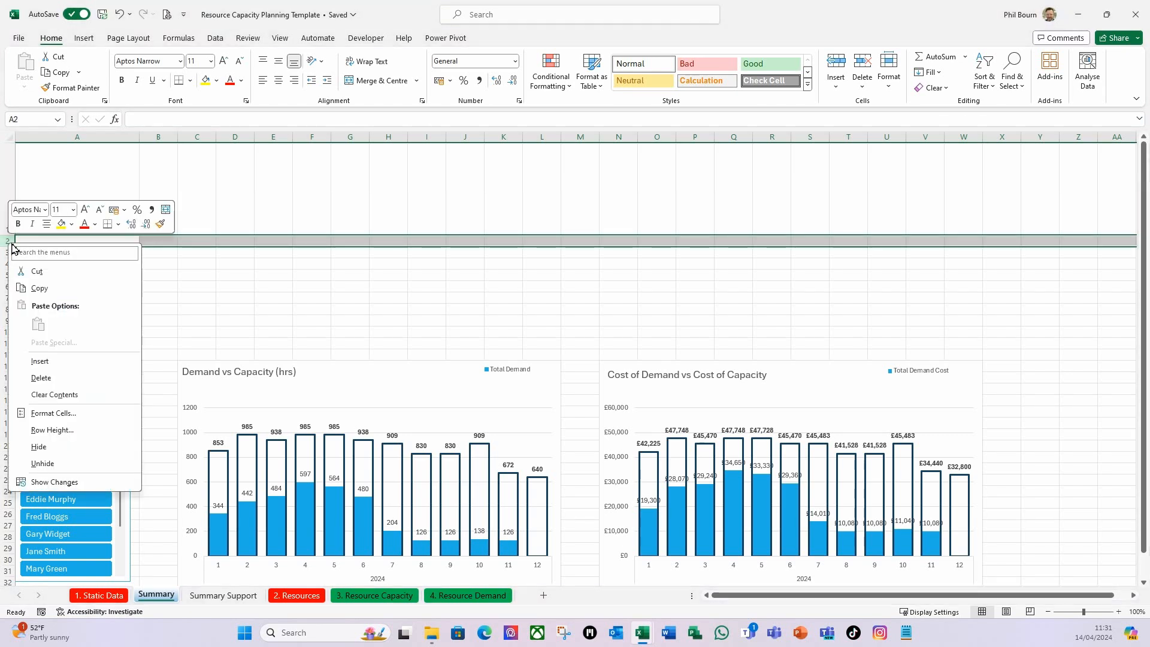
click(53, 430)
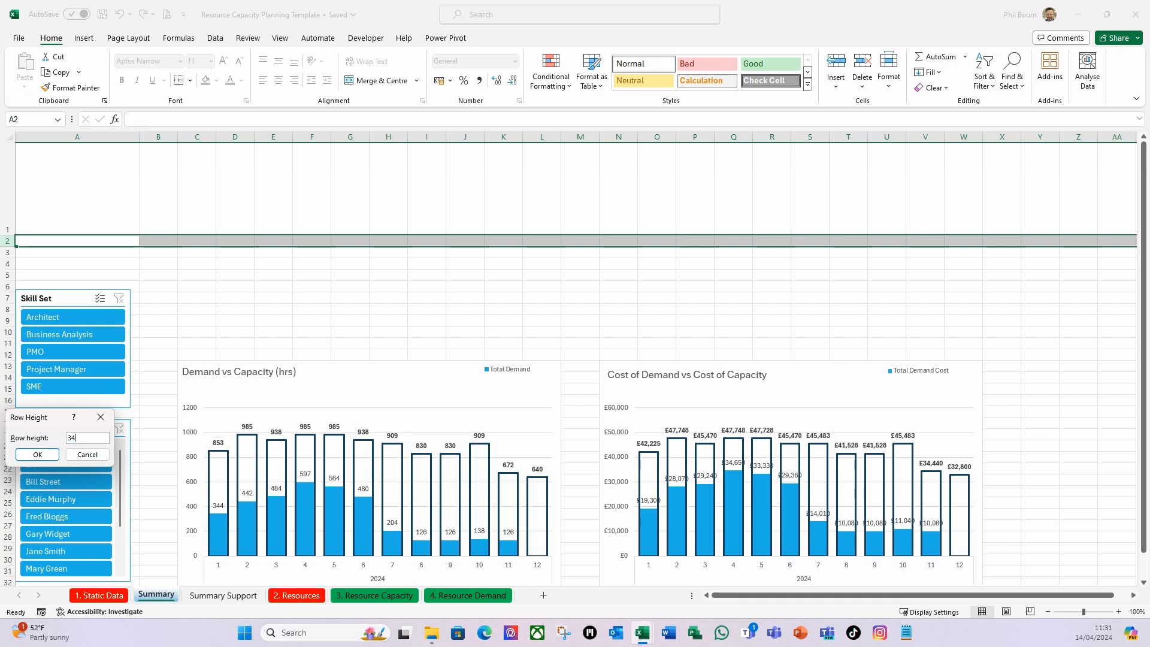
click(37, 454)
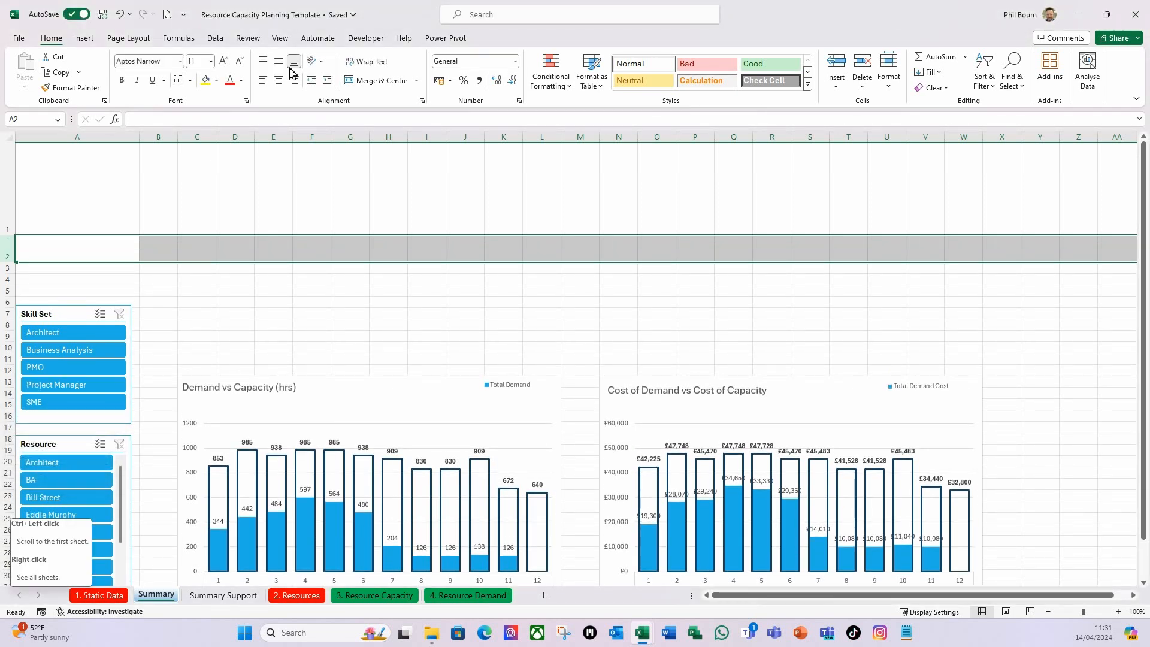
click(339, 201)
click(44, 212)
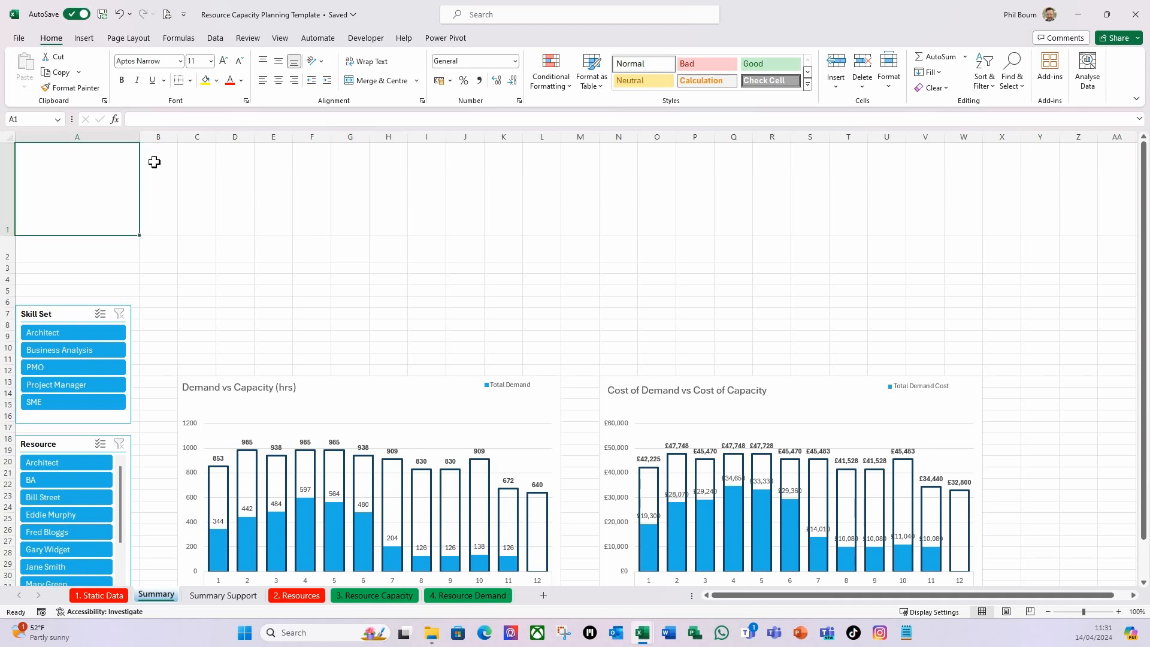
click(251, 291)
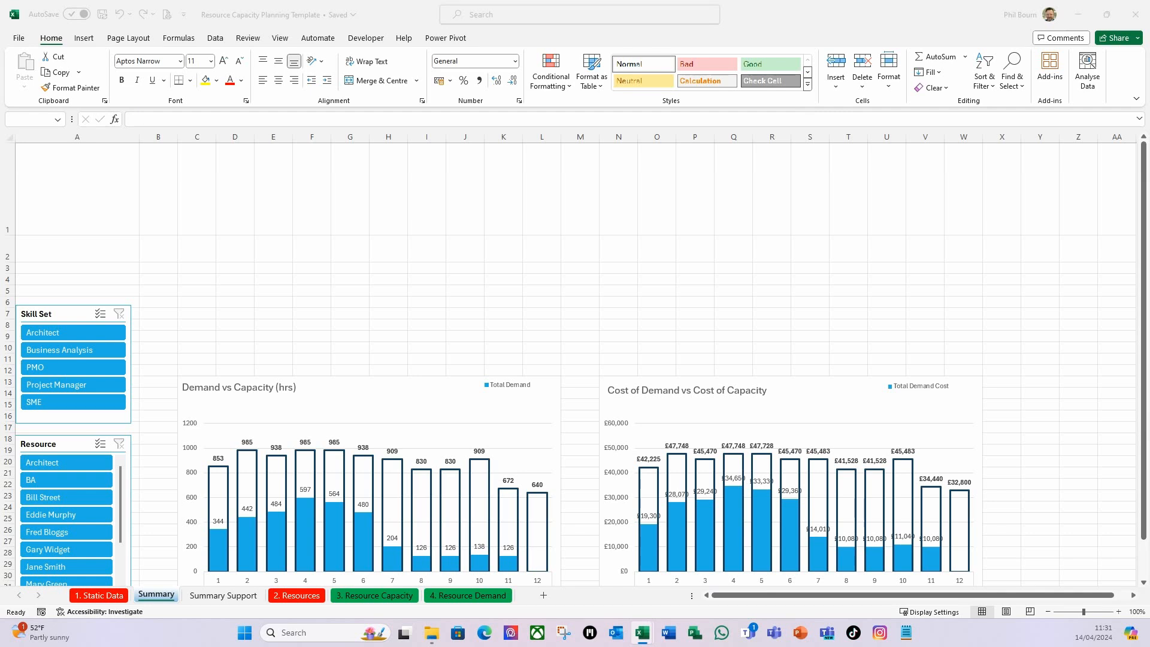
Move the Skill Set slicer up to start at row 3 and resize it to column A's full width, ending at row 16.
click(58, 315)
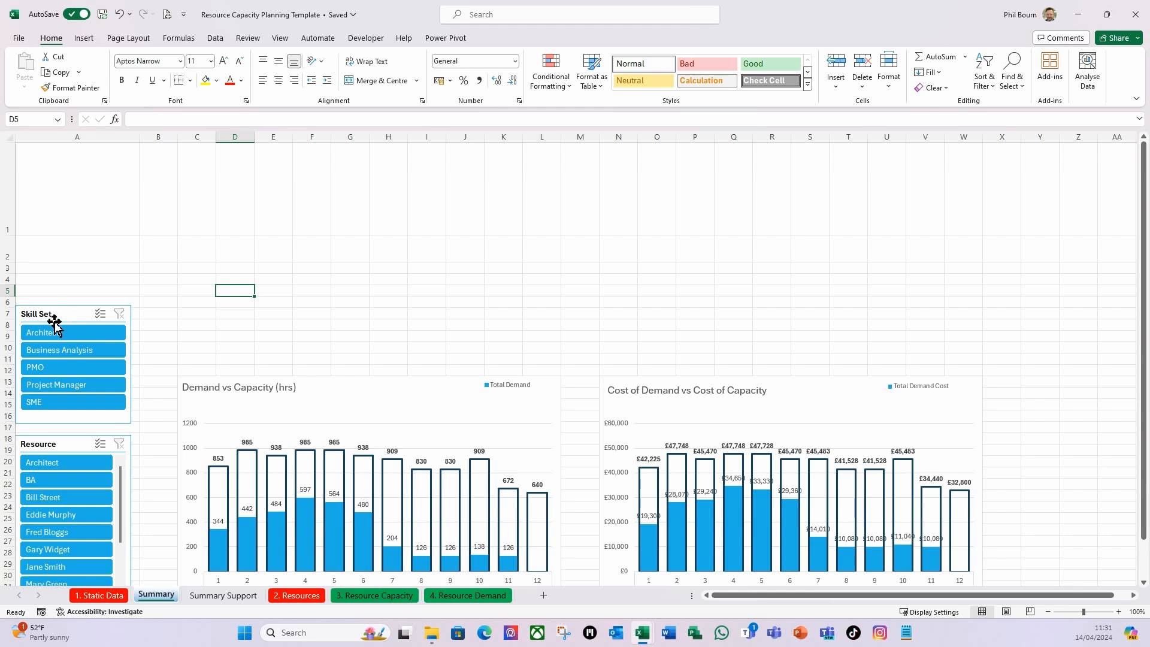
drag(54, 316, 54, 276)
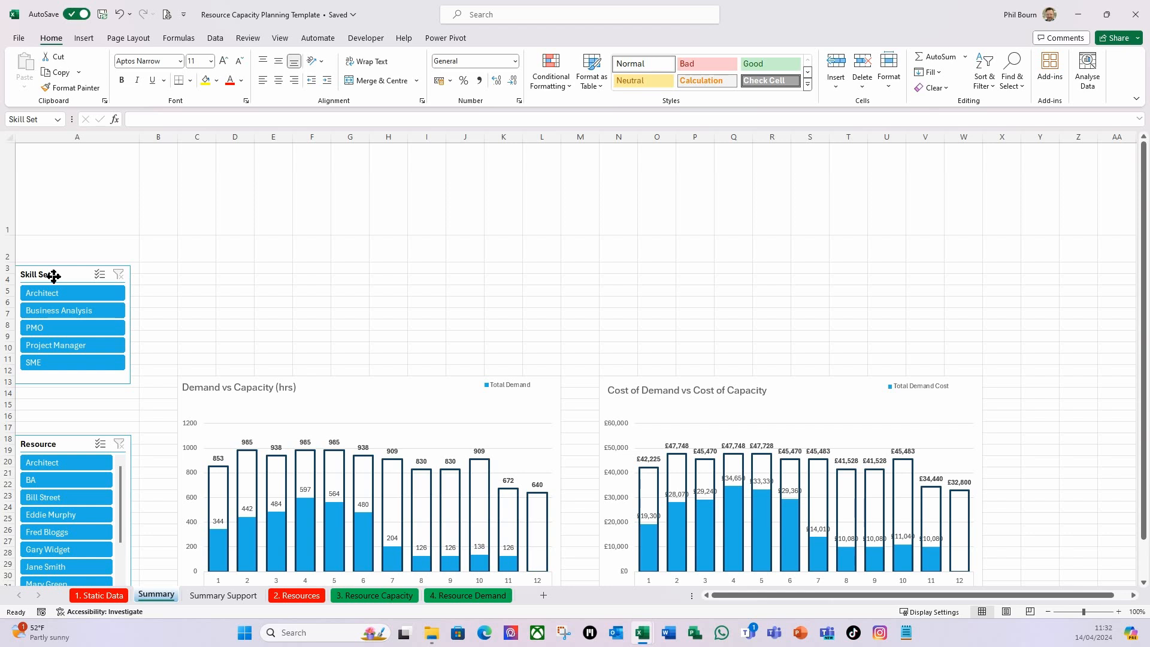
drag(54, 275, 53, 272)
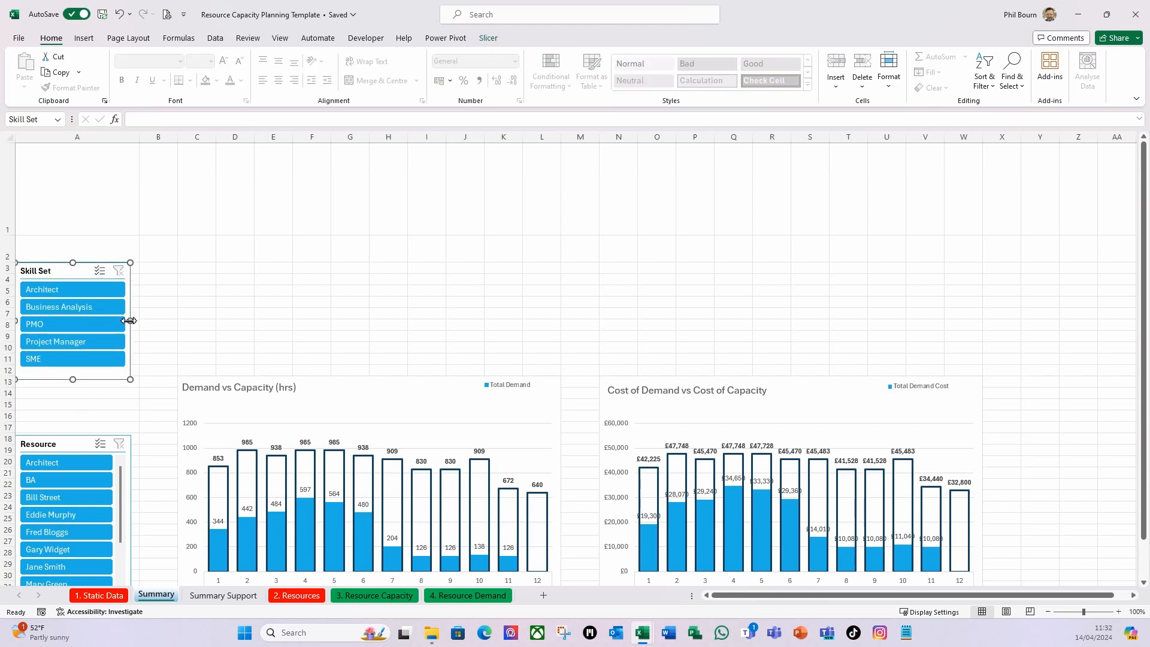
drag(130, 321, 139, 321)
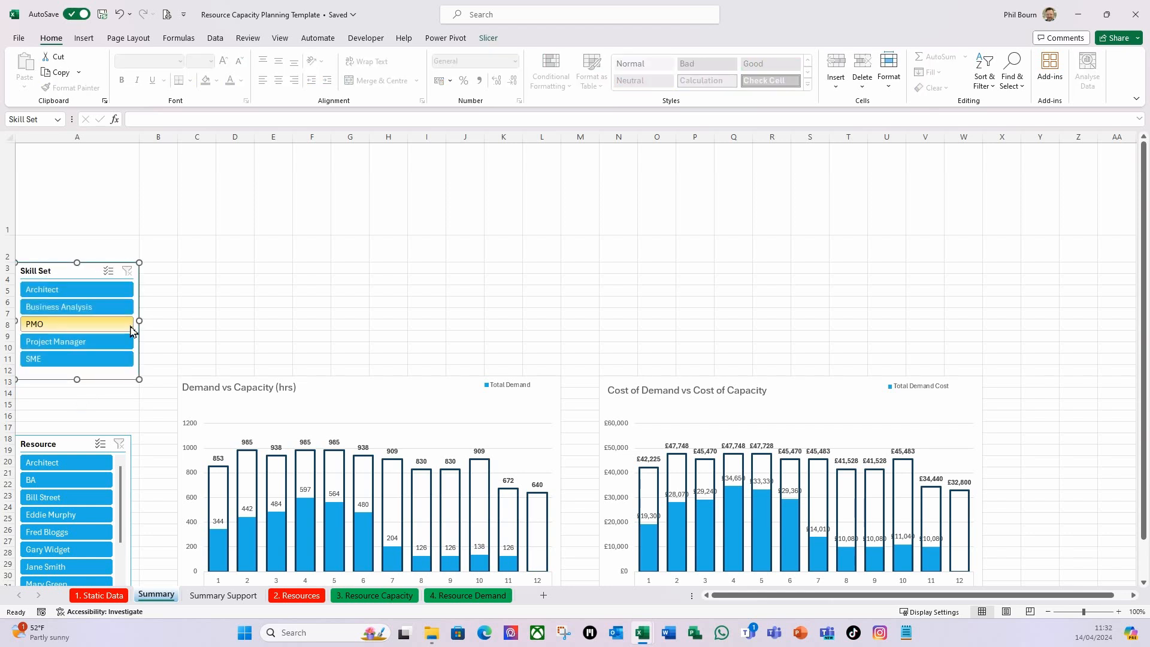
drag(77, 381, 70, 423)
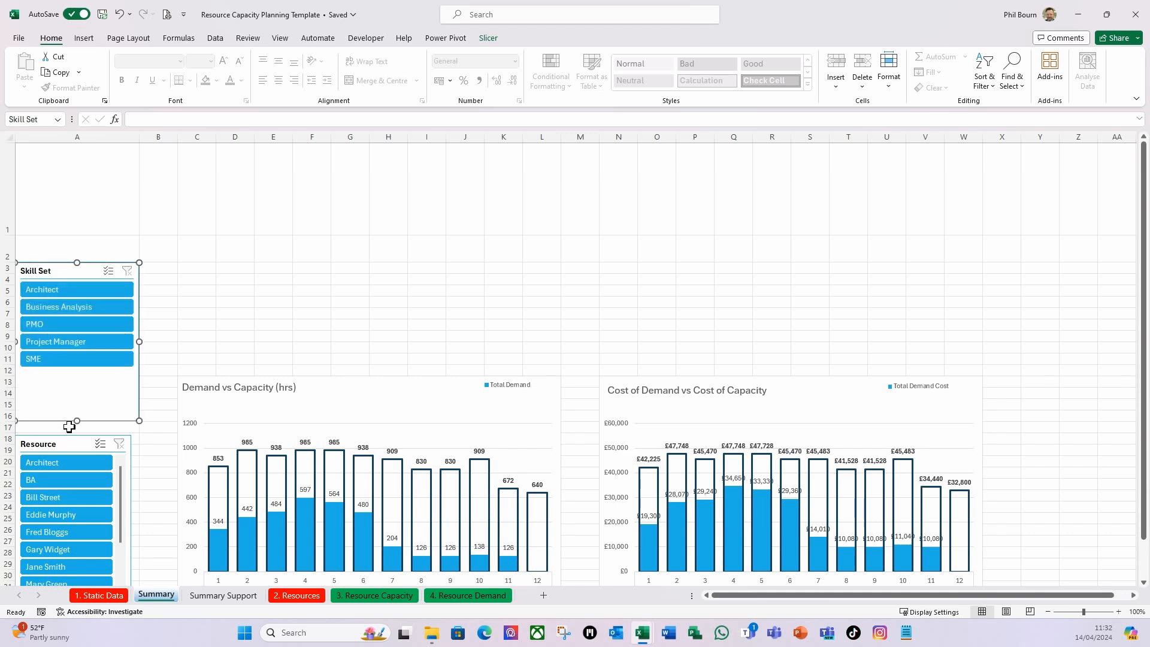
Align the Resource slicer with the start of row 18 and widen it to the edge of column A.
click(42, 444)
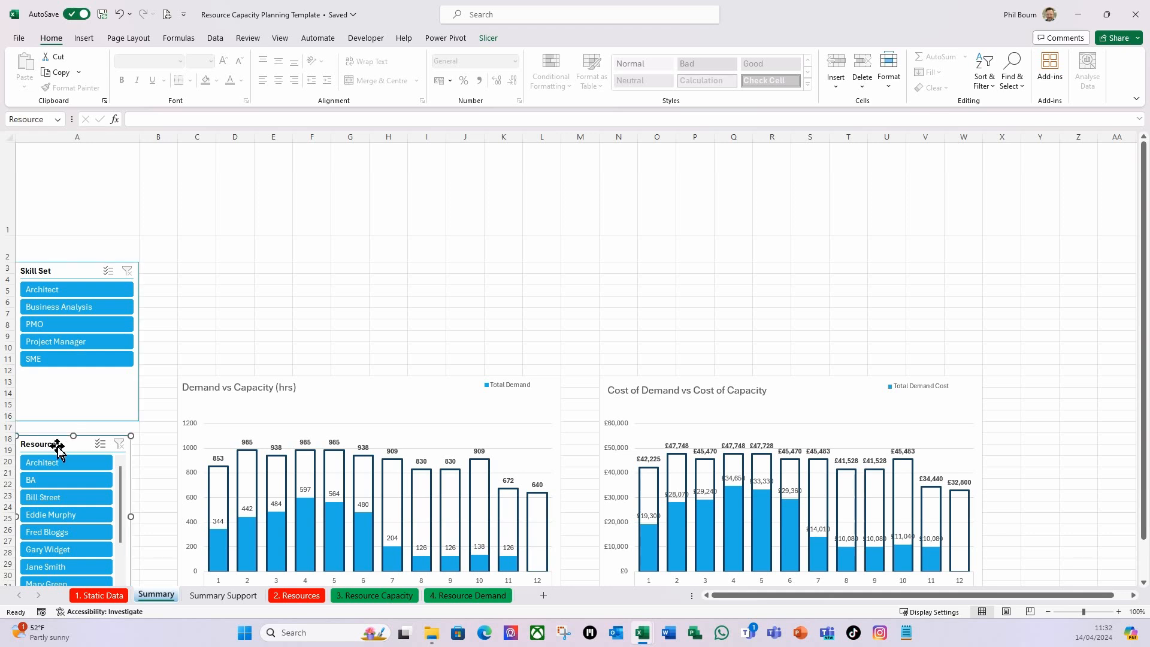
drag(51, 445, 51, 447)
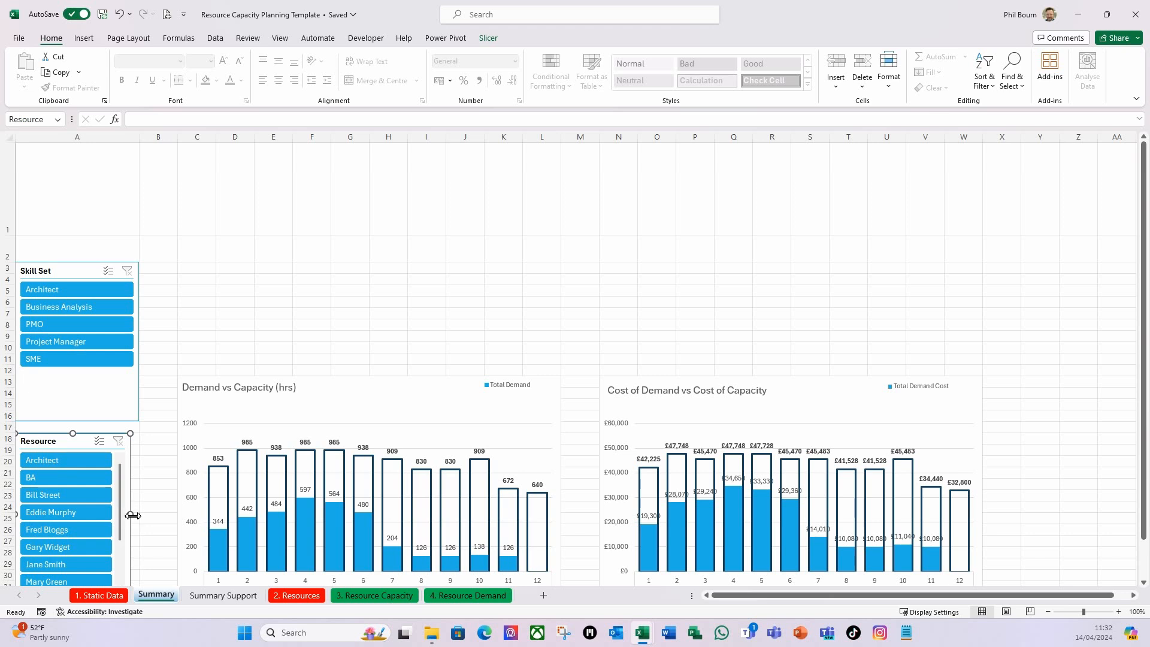
drag(132, 515, 139, 514)
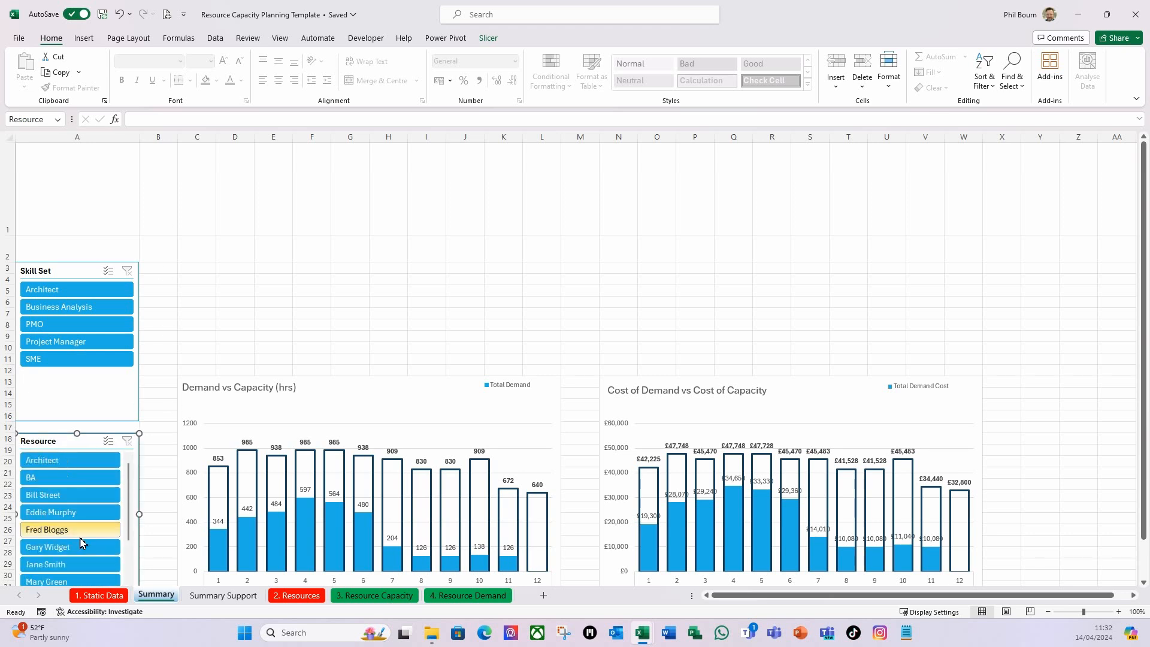
click(257, 269)
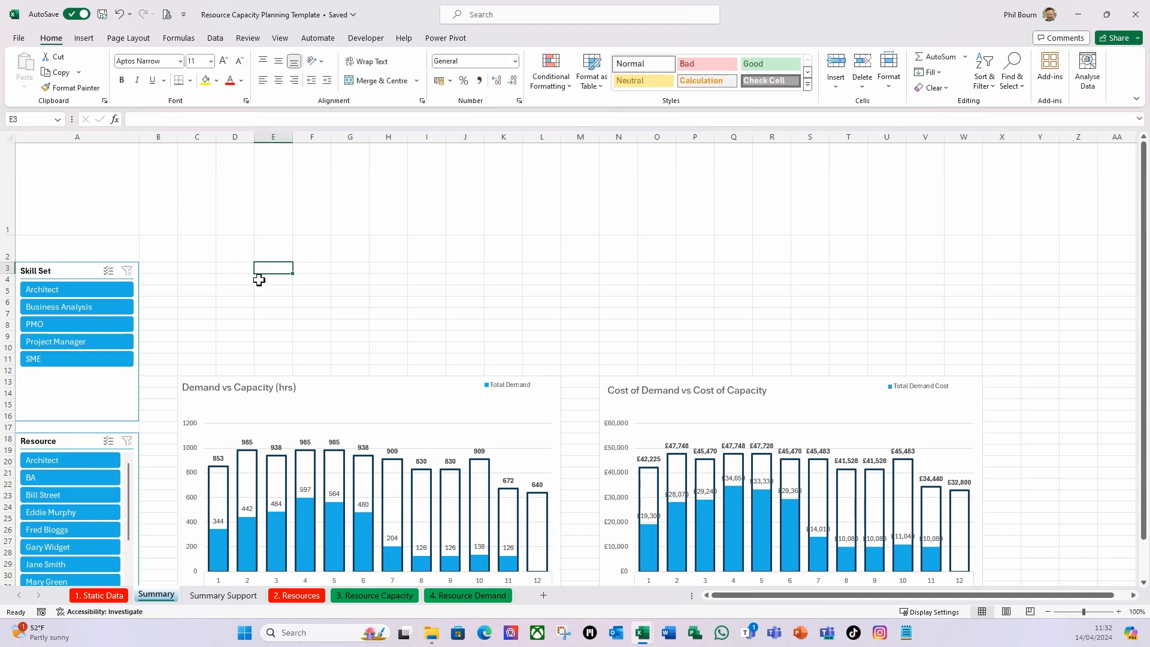
click(202, 271)
scroll(289, 487, down, 2)
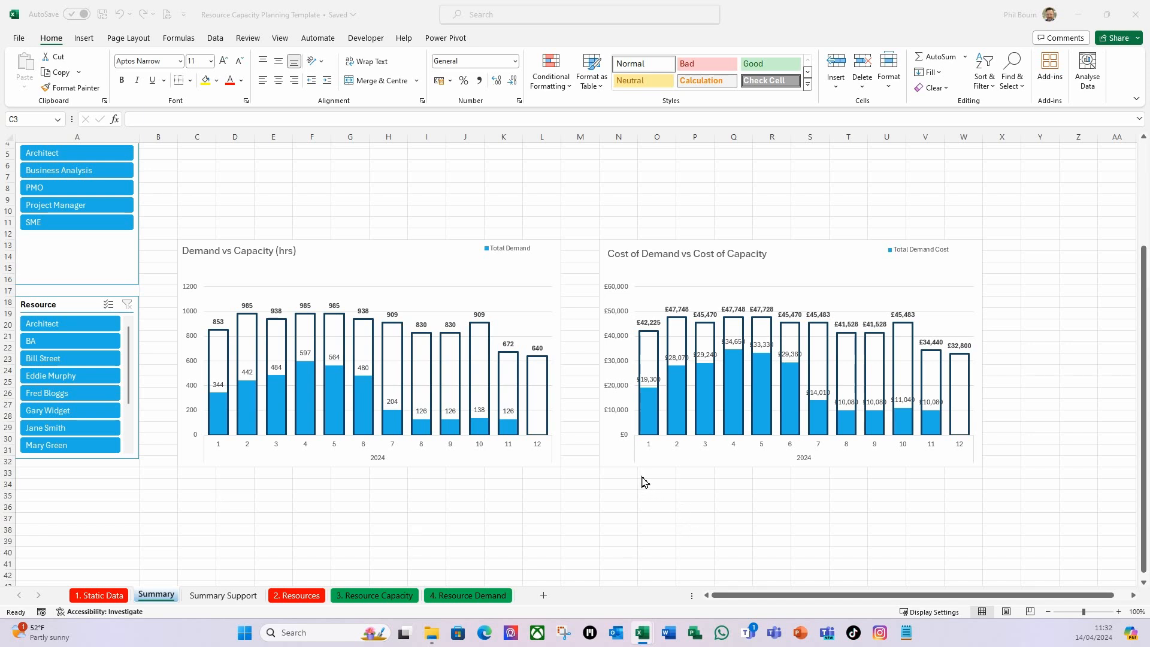
click(193, 484)
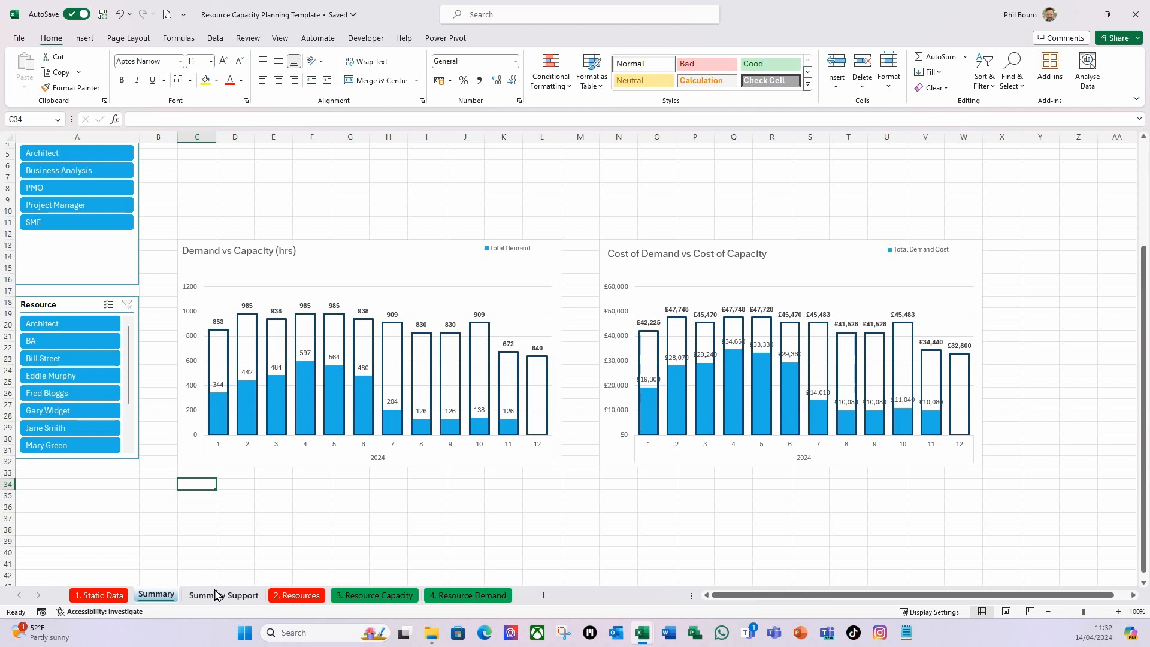
Insert a 2-D clustered bar PivotChart from the Total Availability PivotTable on the Summary Support sheet.
click(206, 596)
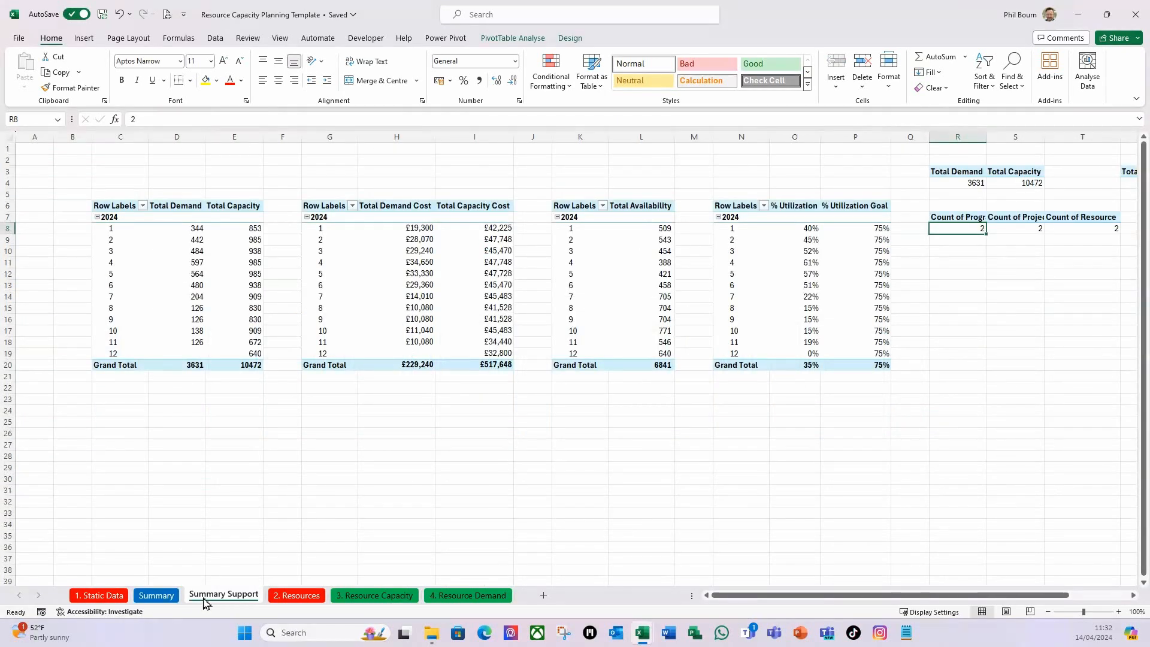
click(629, 241)
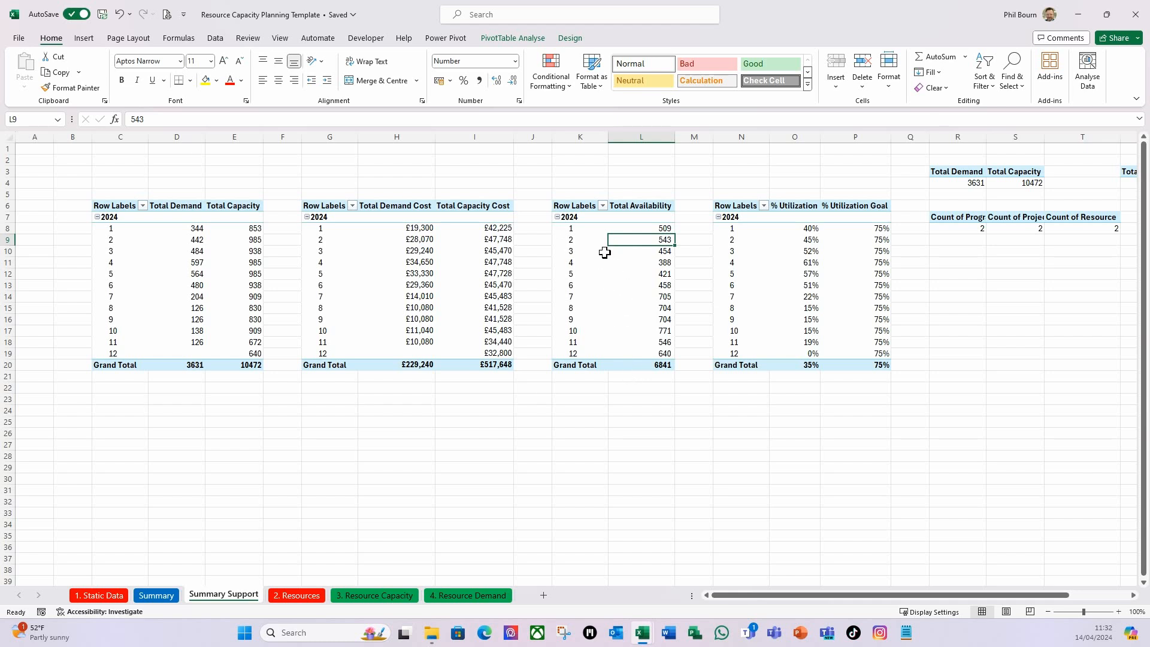
click(84, 39)
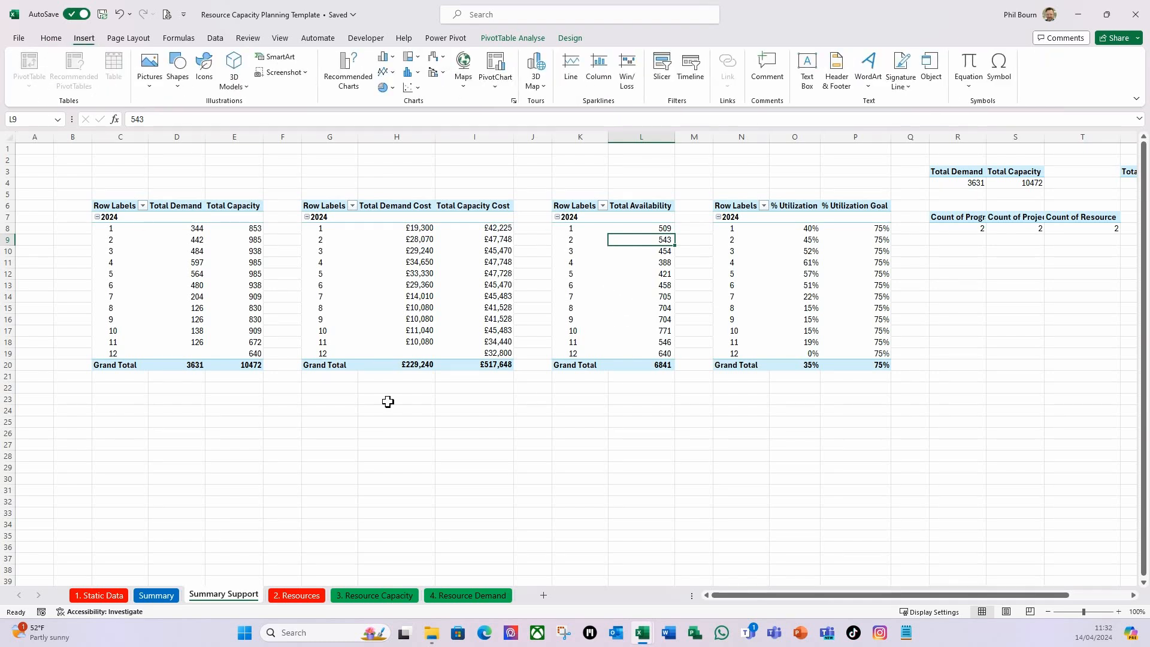
click(386, 57)
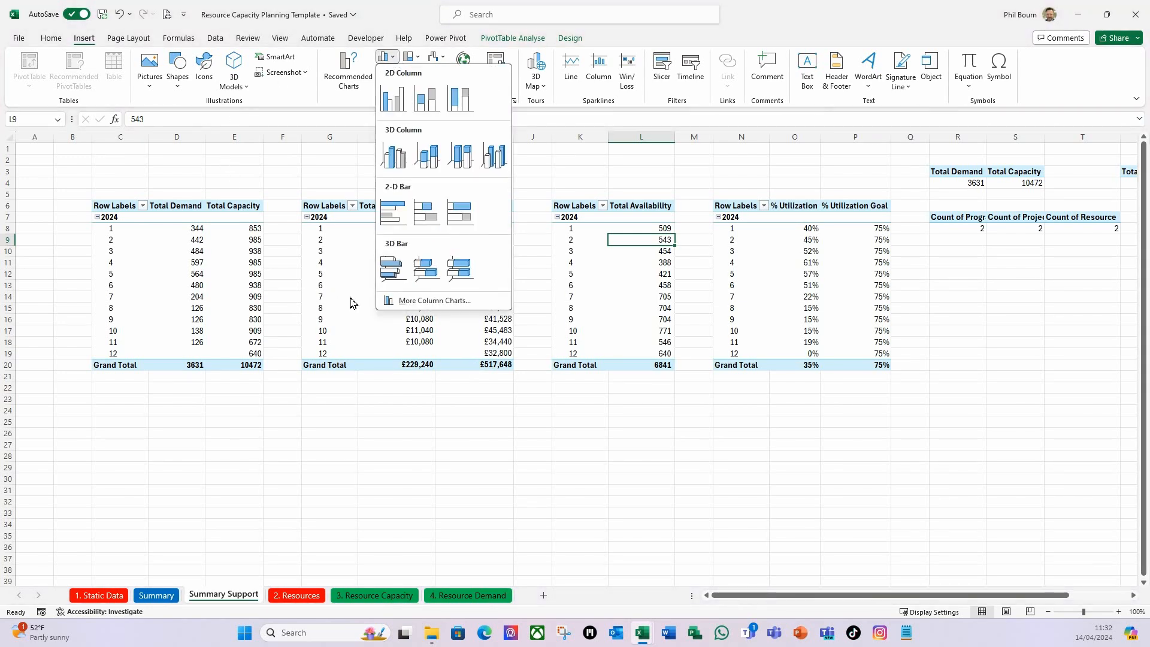
click(394, 212)
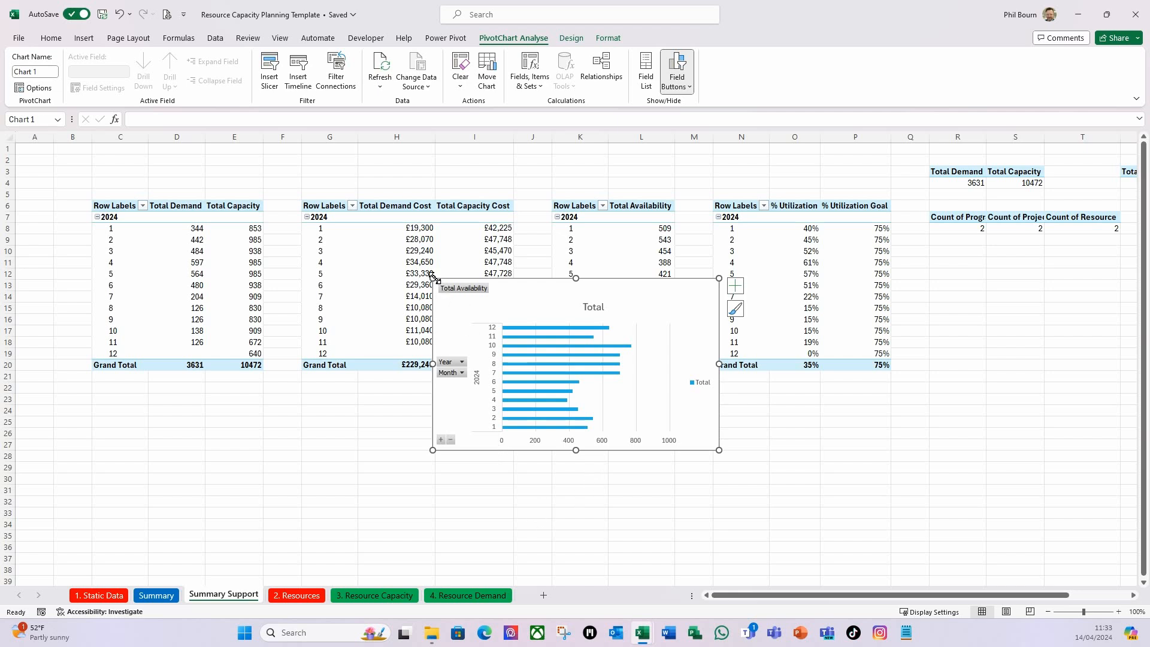
Enlarge the new bar chart to span about columns F to N and rows 3 to 29, and hide all its field buttons.
drag(434, 278, 287, 172)
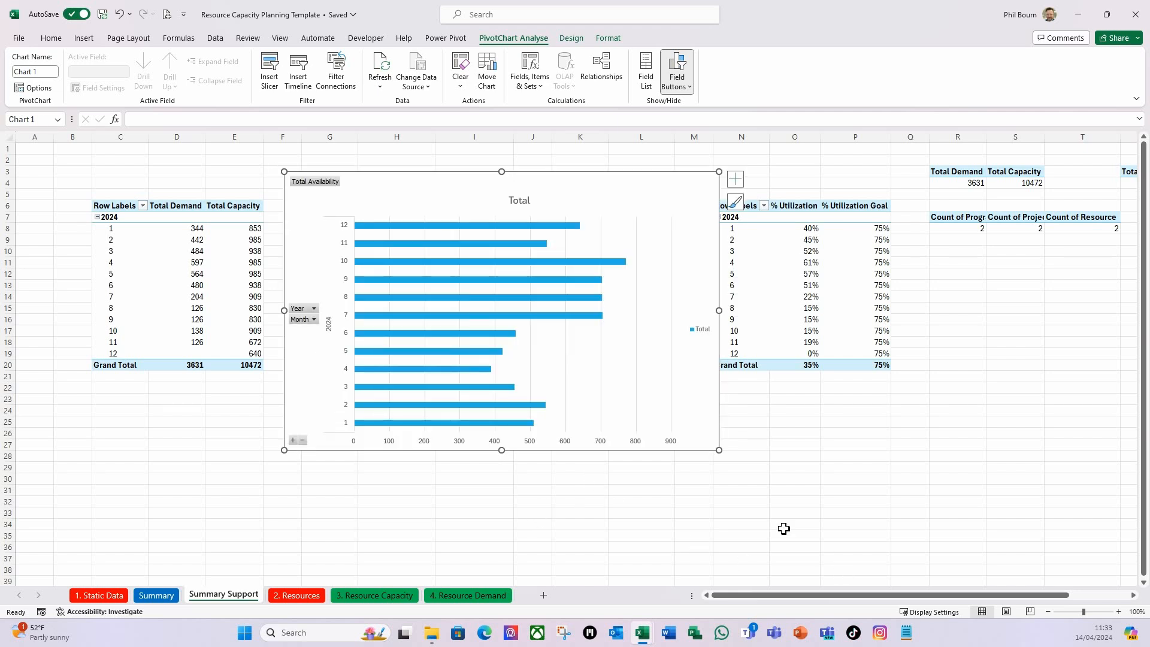
drag(721, 456, 735, 473)
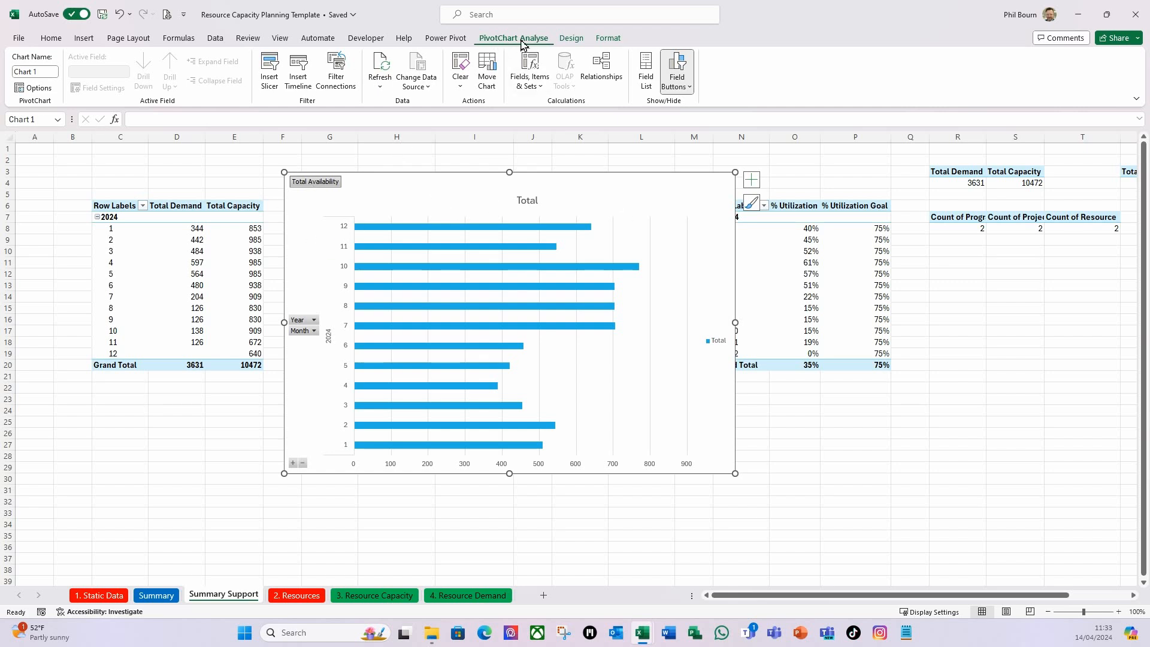
click(690, 90)
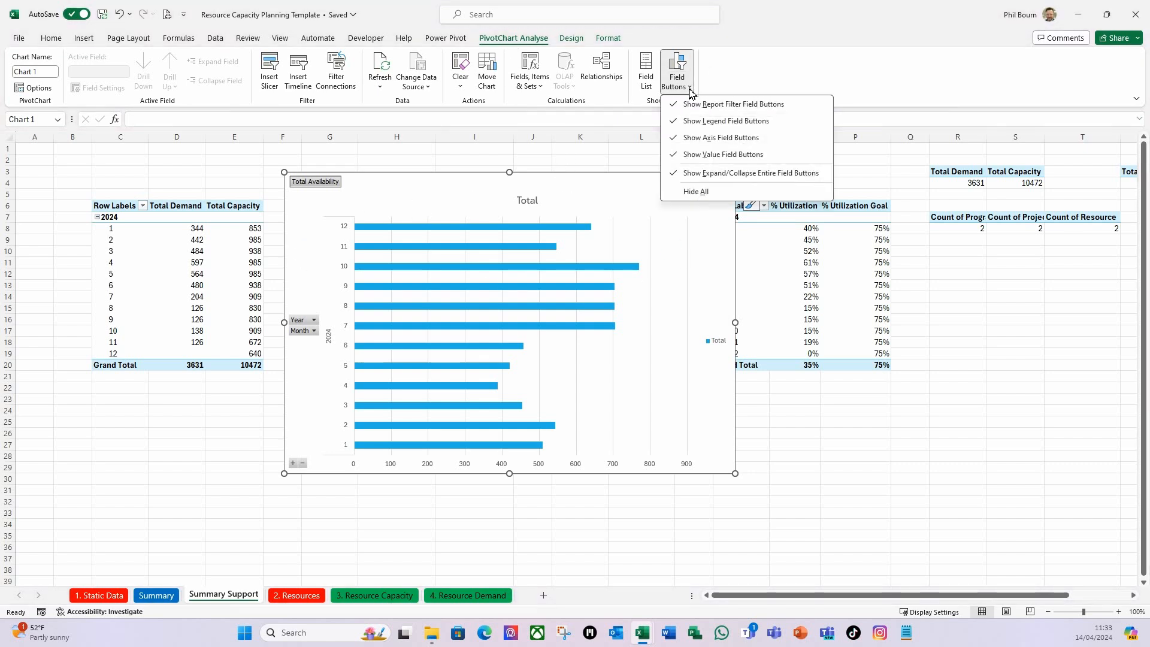
click(704, 193)
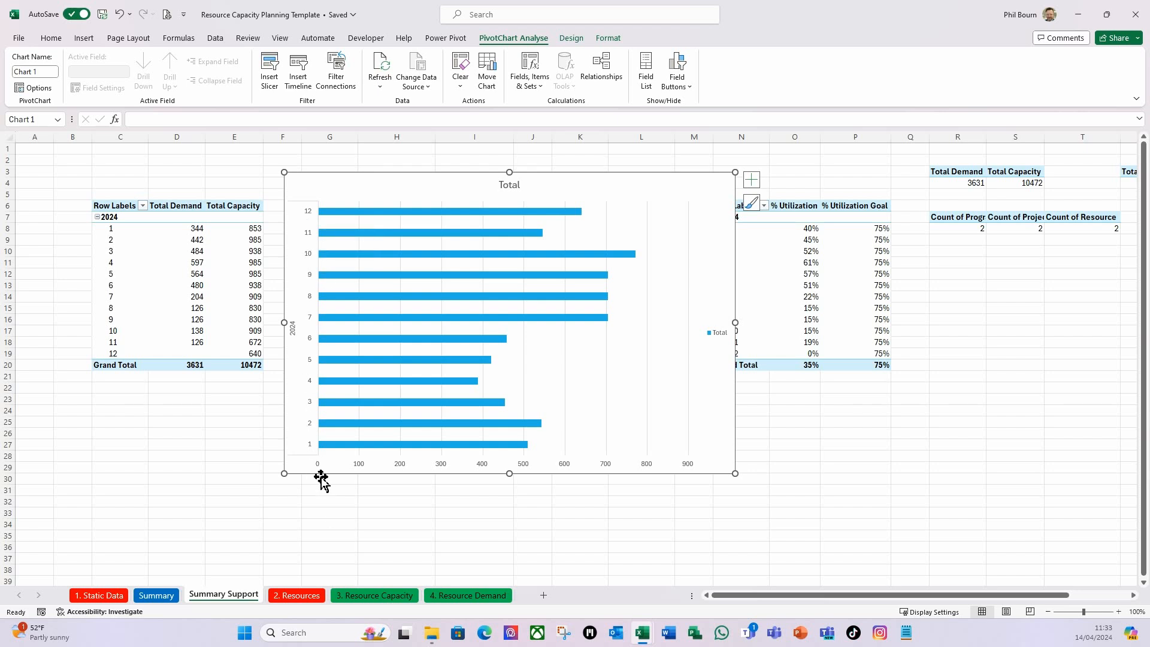
Put the categories of the bar chart's vertical month axis in reverse order.
click(312, 424)
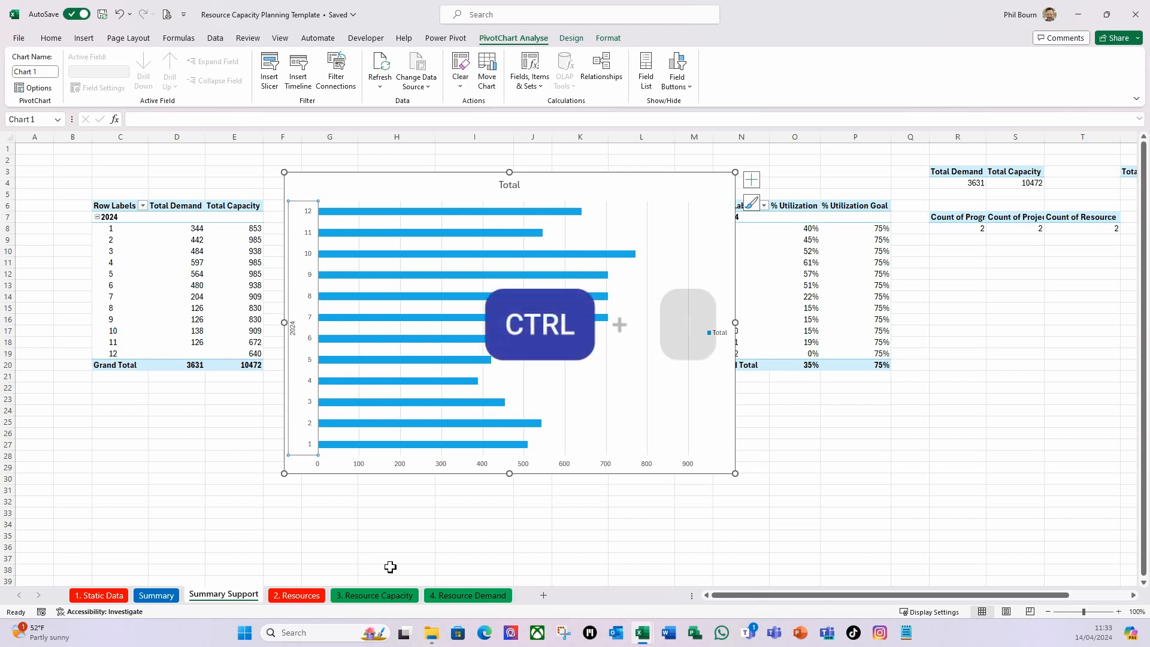
key(ctrl+1)
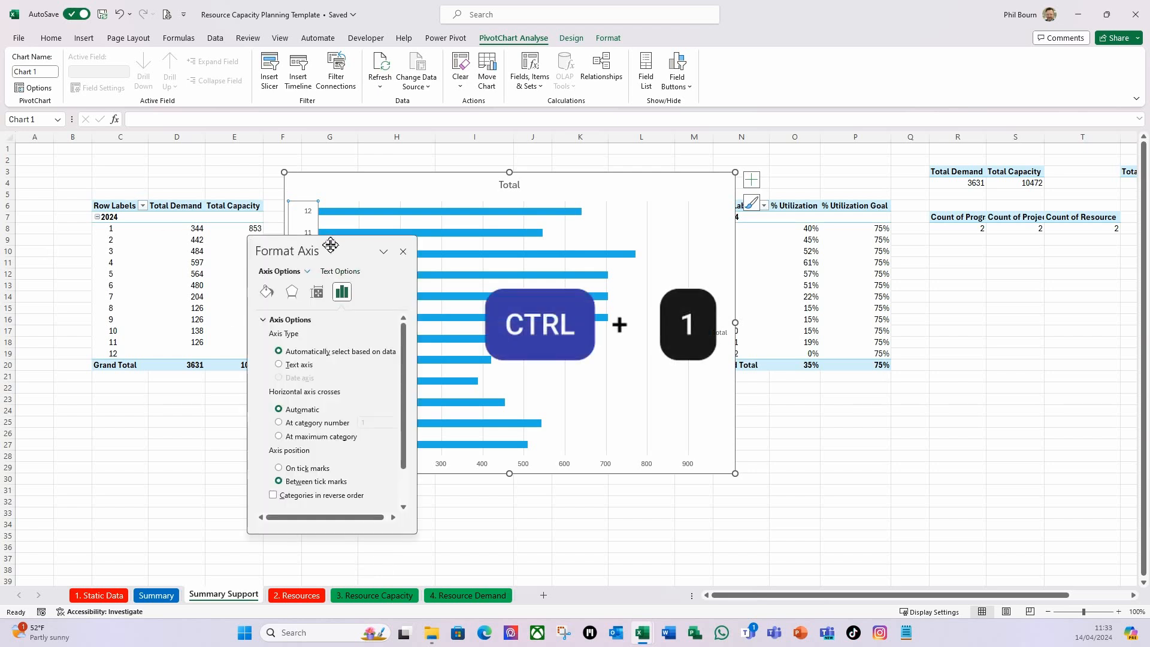
drag(359, 246, 1137, 169)
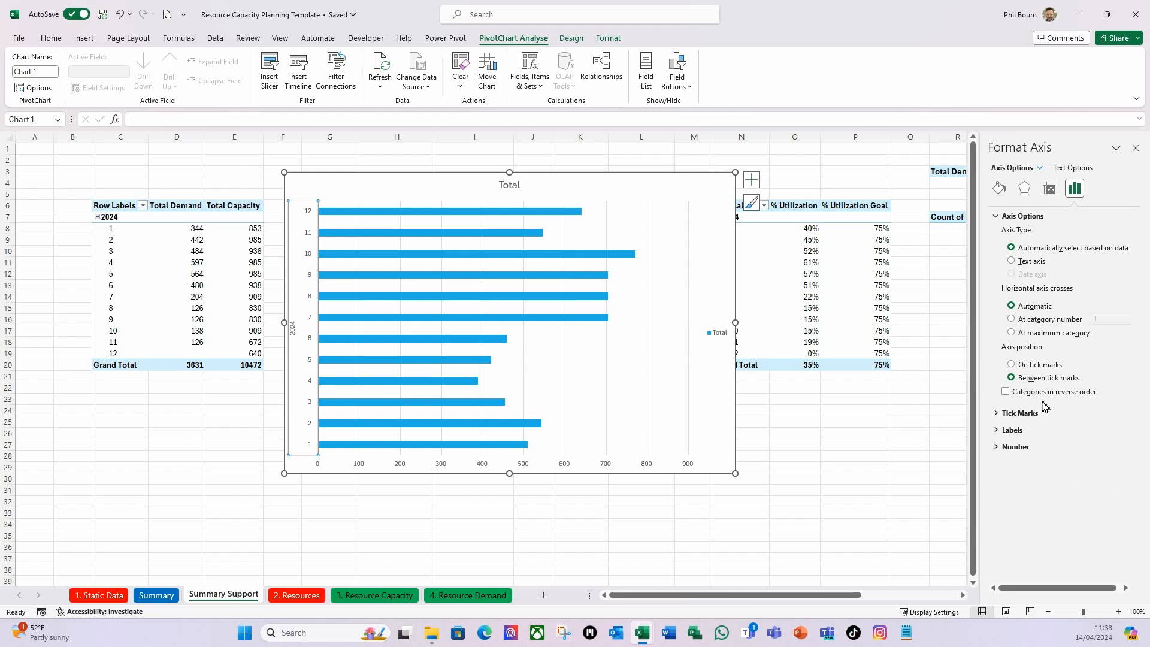
click(1005, 391)
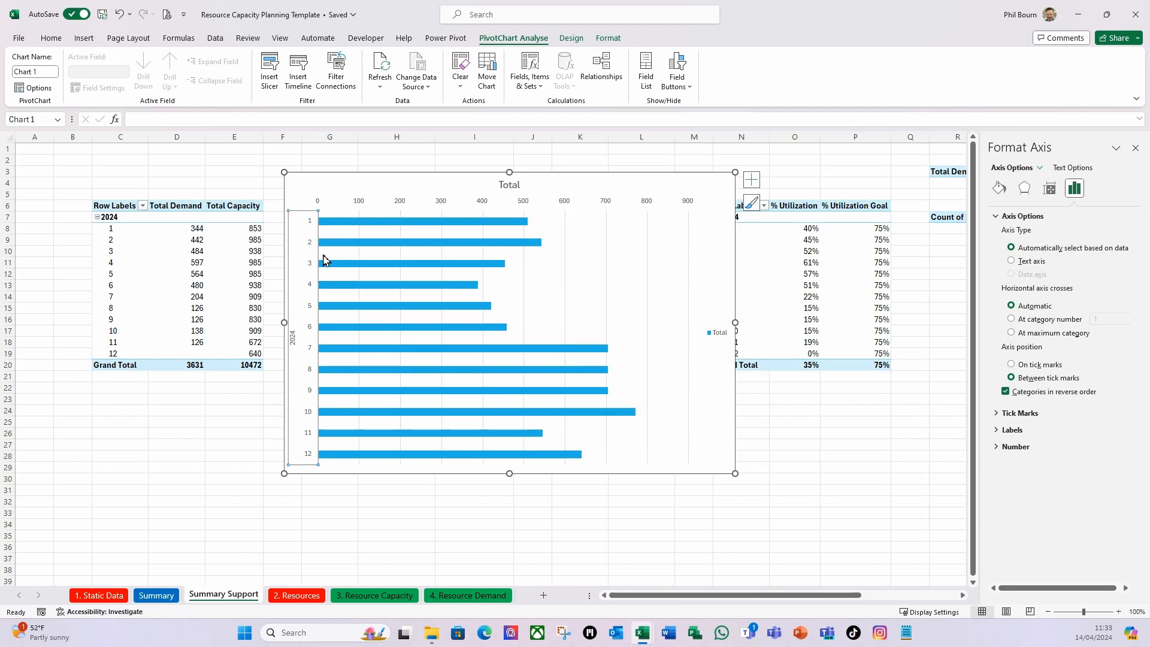
Set the label position of the vertical month axis to Low.
click(997, 432)
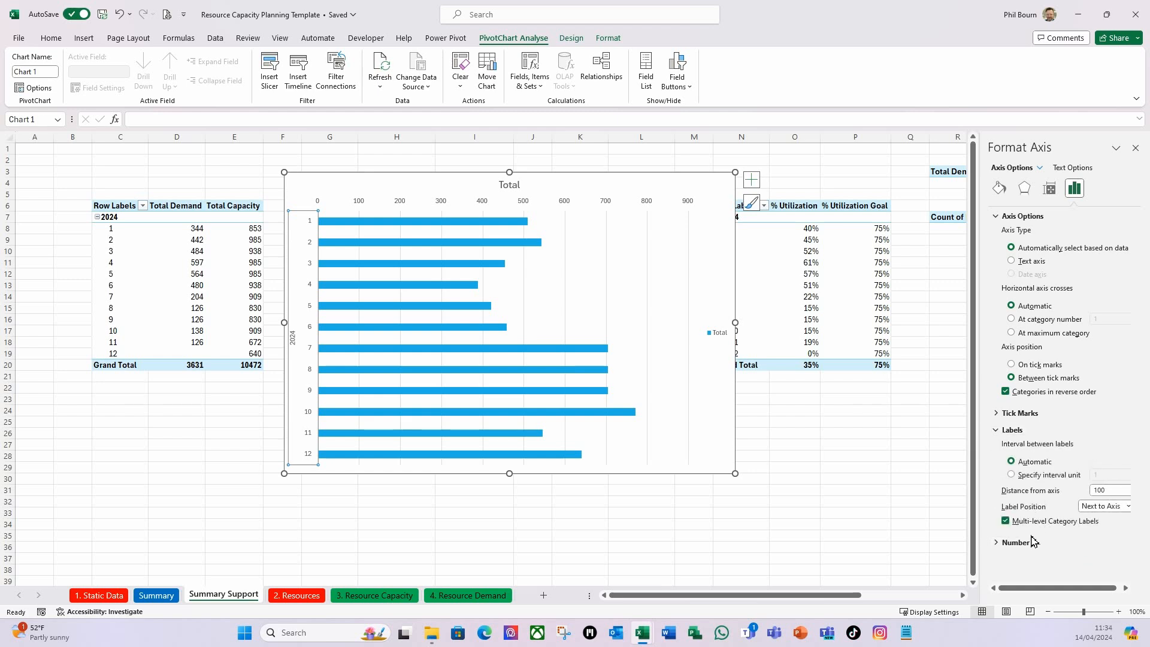
click(1127, 506)
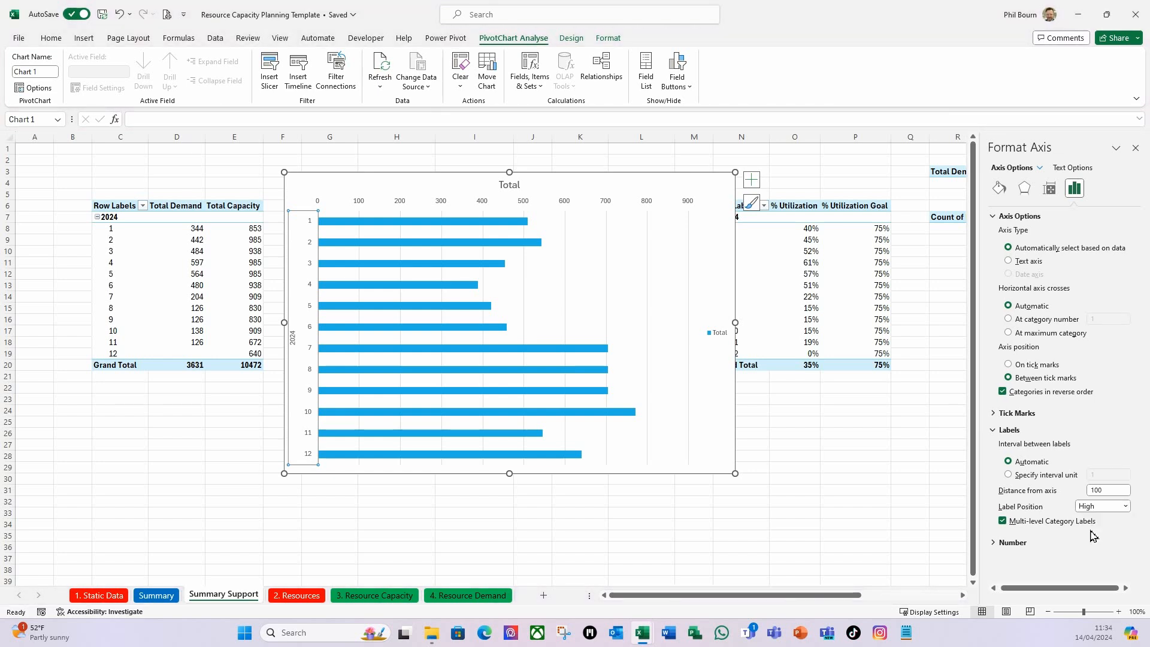
click(1087, 530)
click(1125, 507)
click(1107, 542)
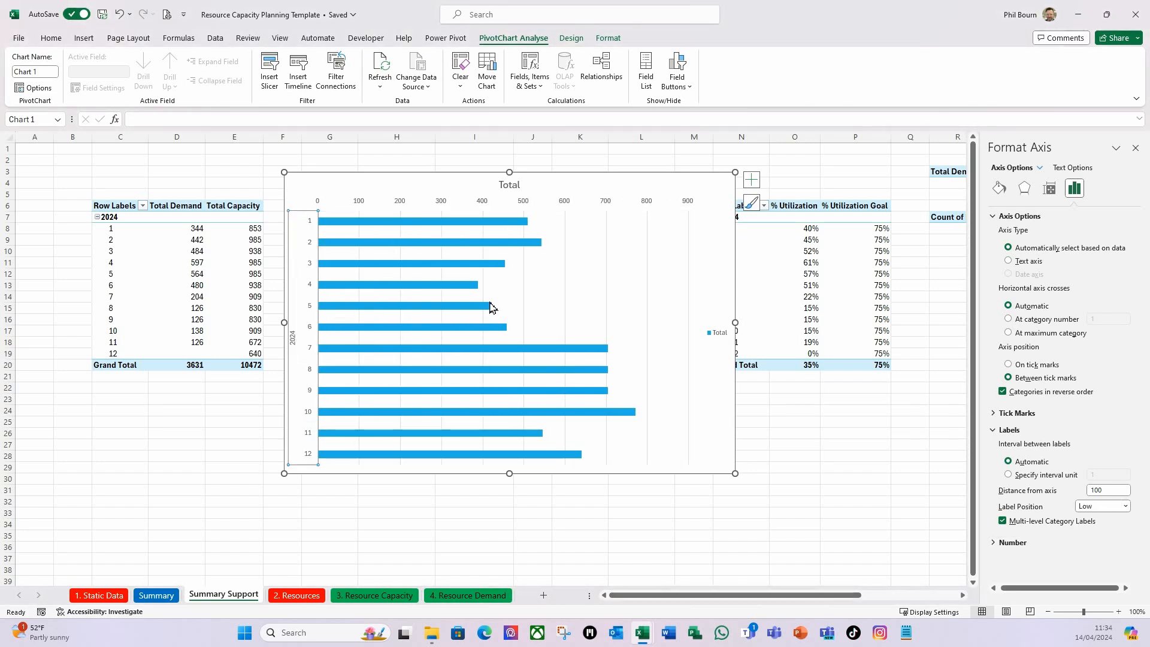
Set the horizontal value axis's label position to High and remove the chart's legend.
click(441, 205)
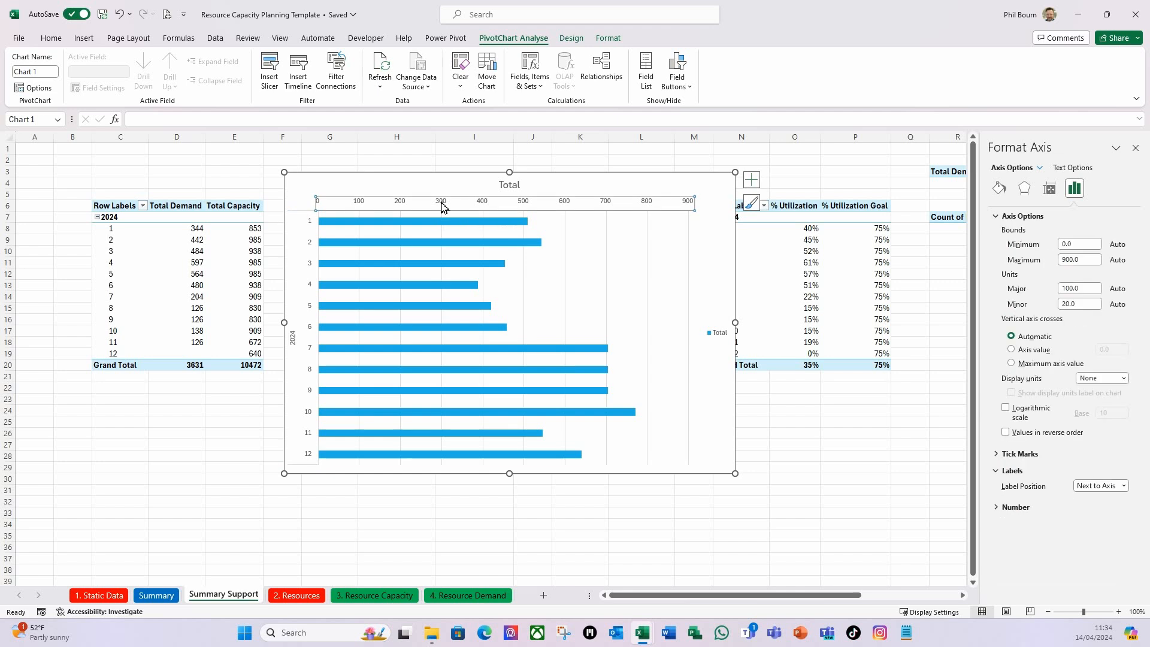
click(1123, 487)
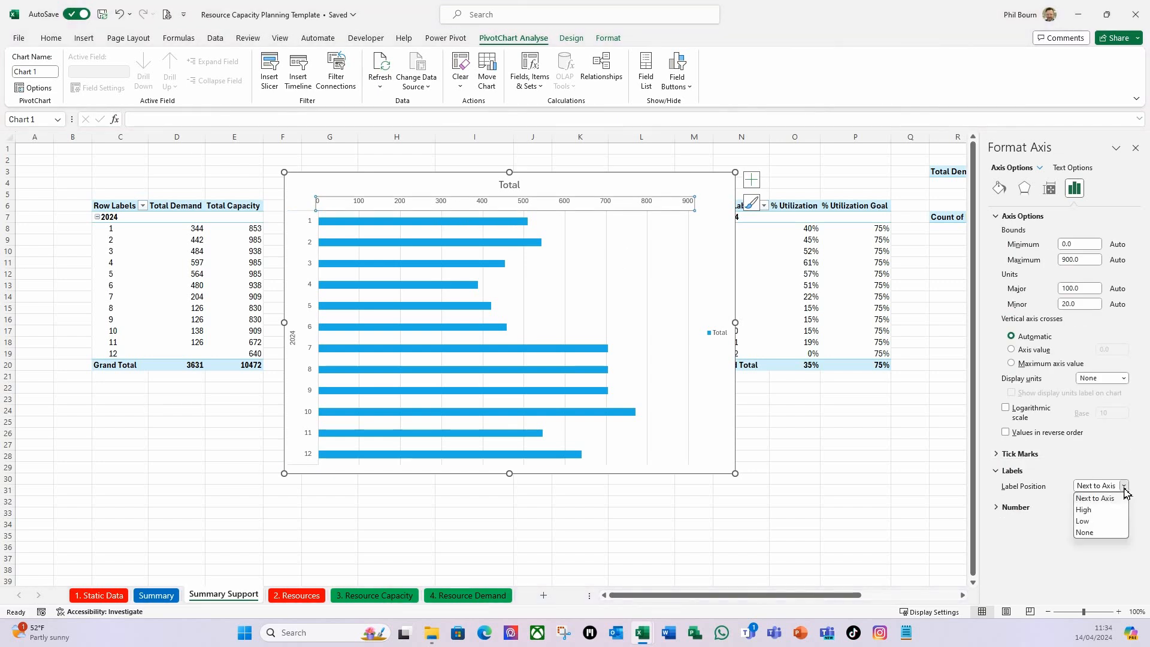
click(1096, 510)
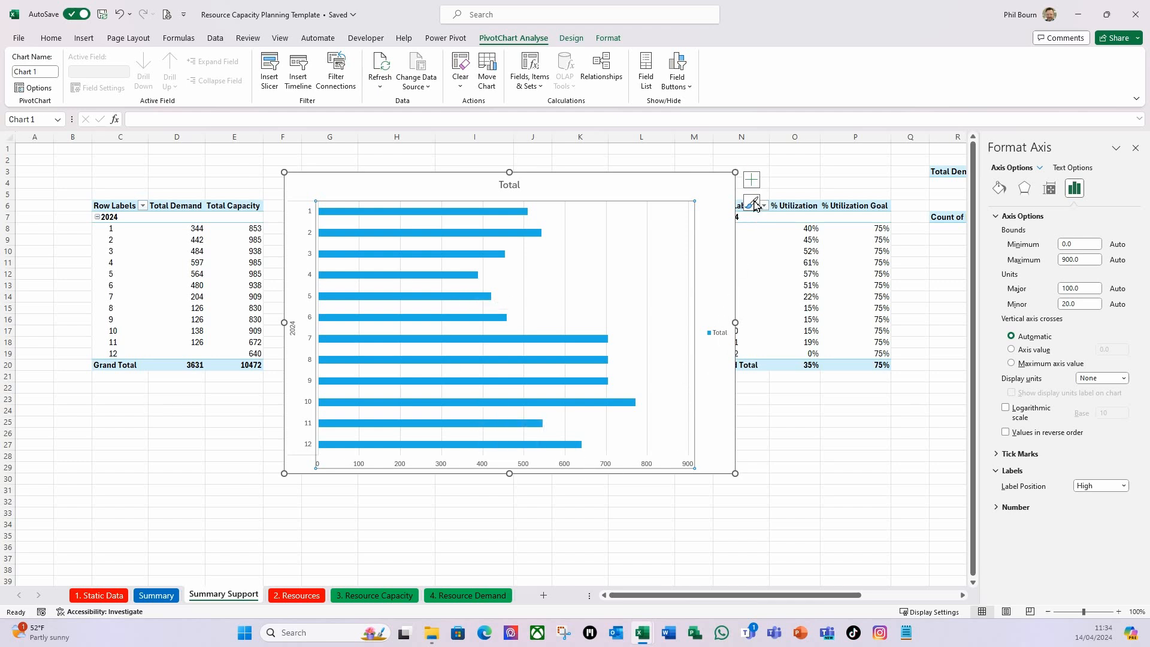
click(752, 180)
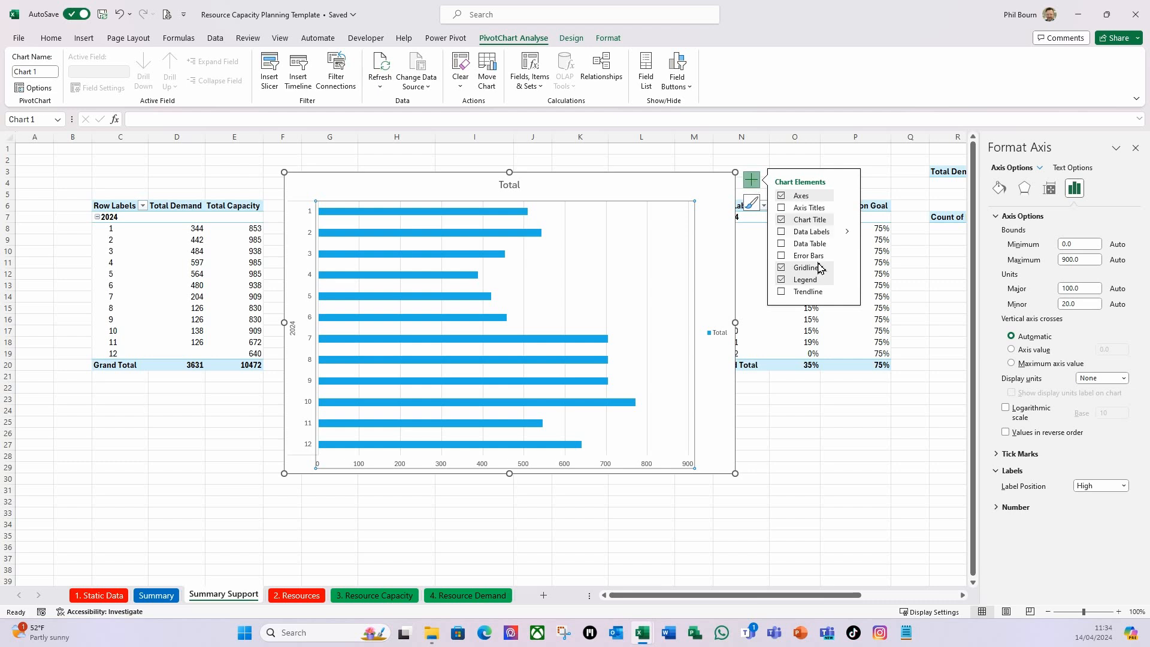
click(781, 280)
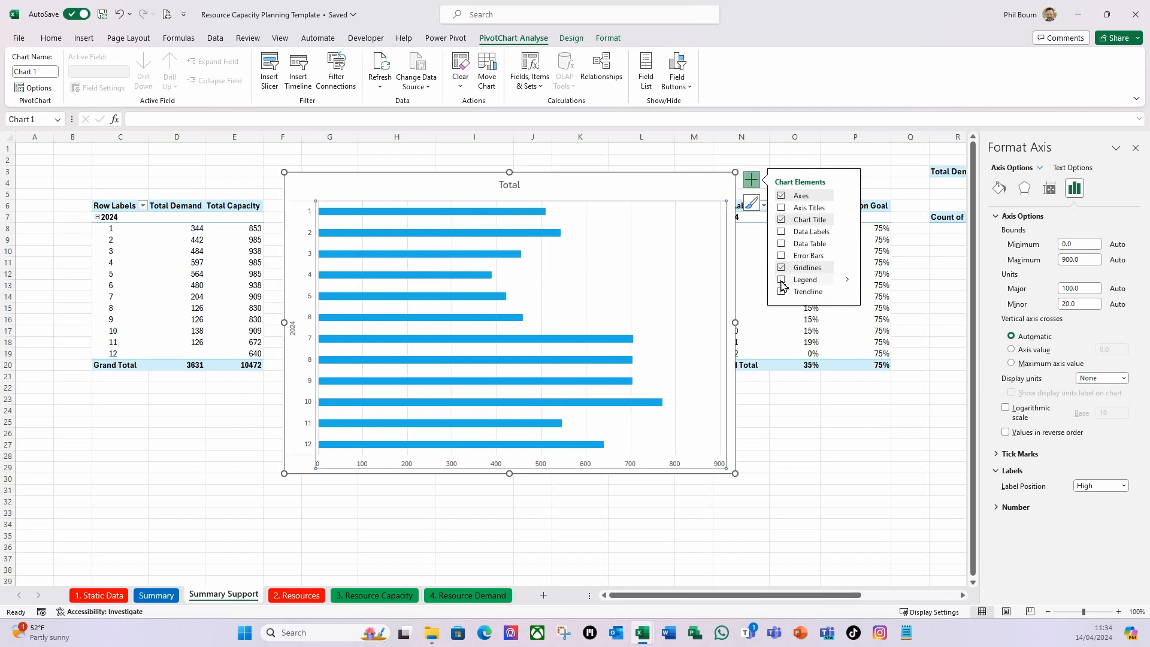
Retitle the bar chart "Resource Availability (hrs)" and move the title to the chart's upper-left corner.
click(515, 186)
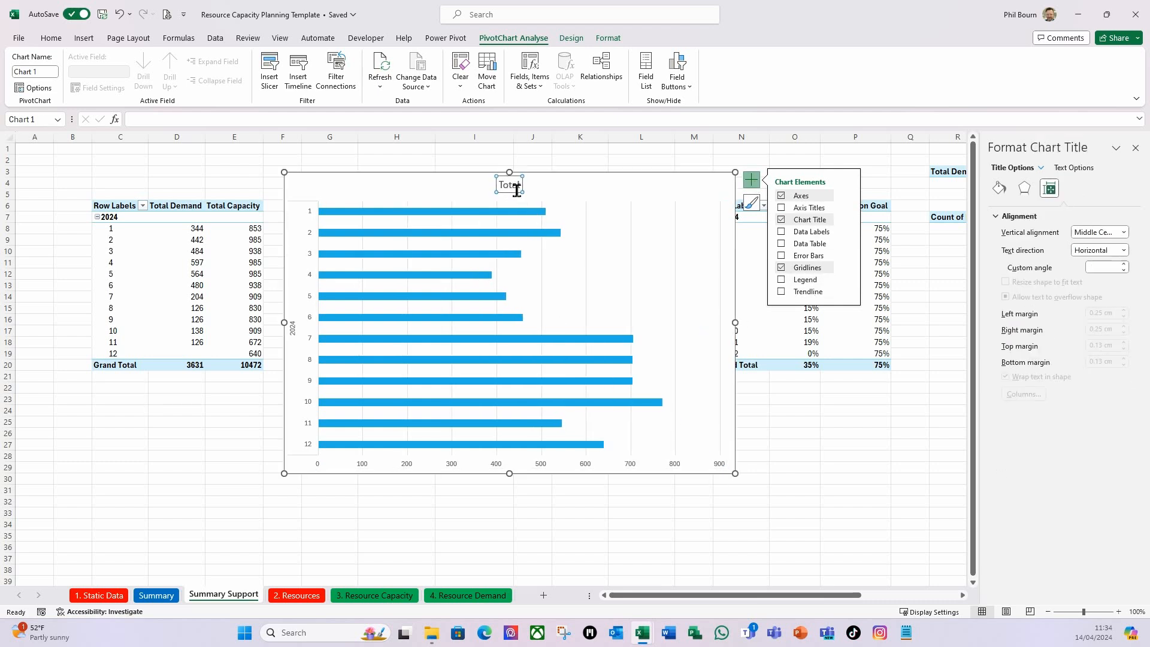
click(516, 188)
drag(502, 182, 525, 183)
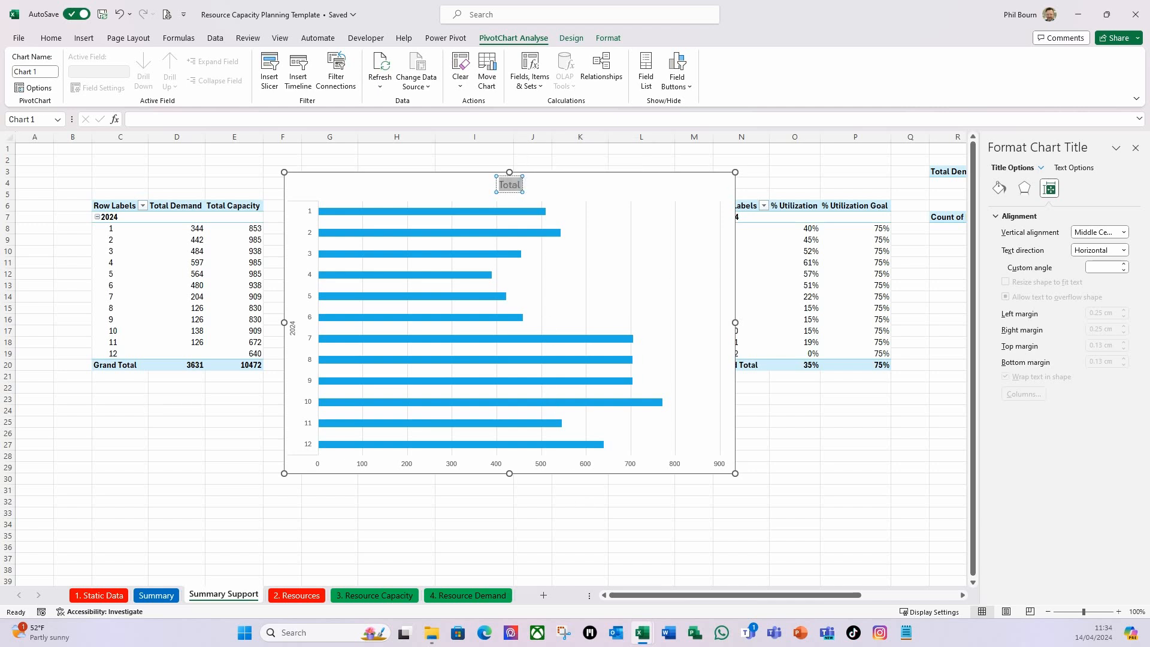
text(Resource Availability (hrs)
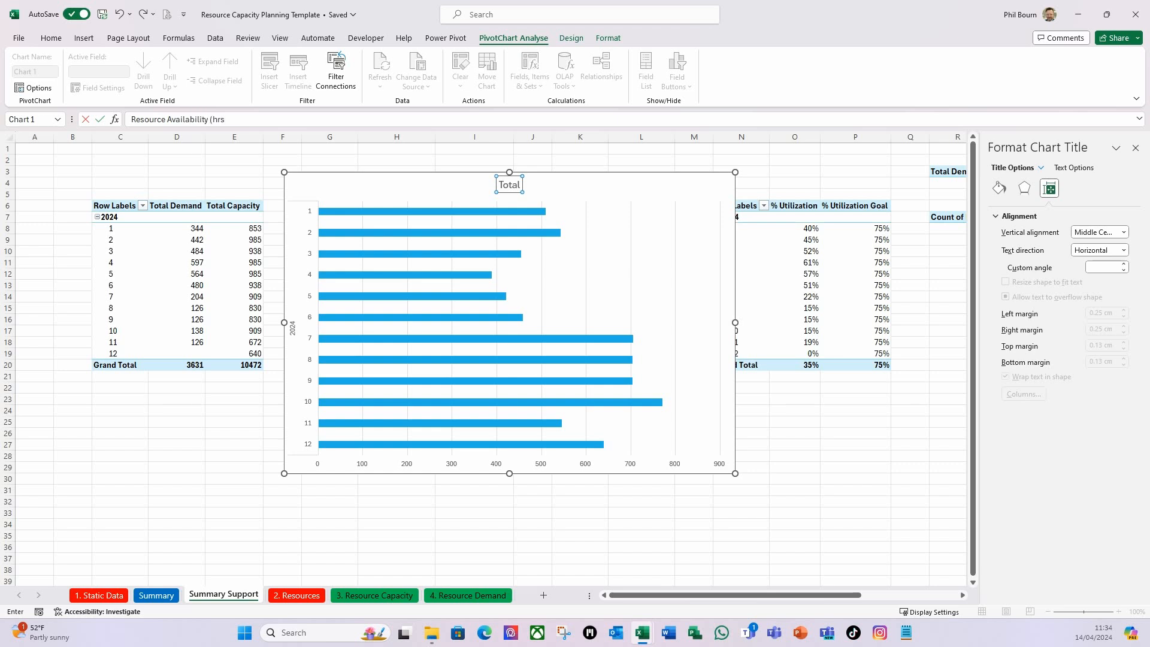
key(Return)
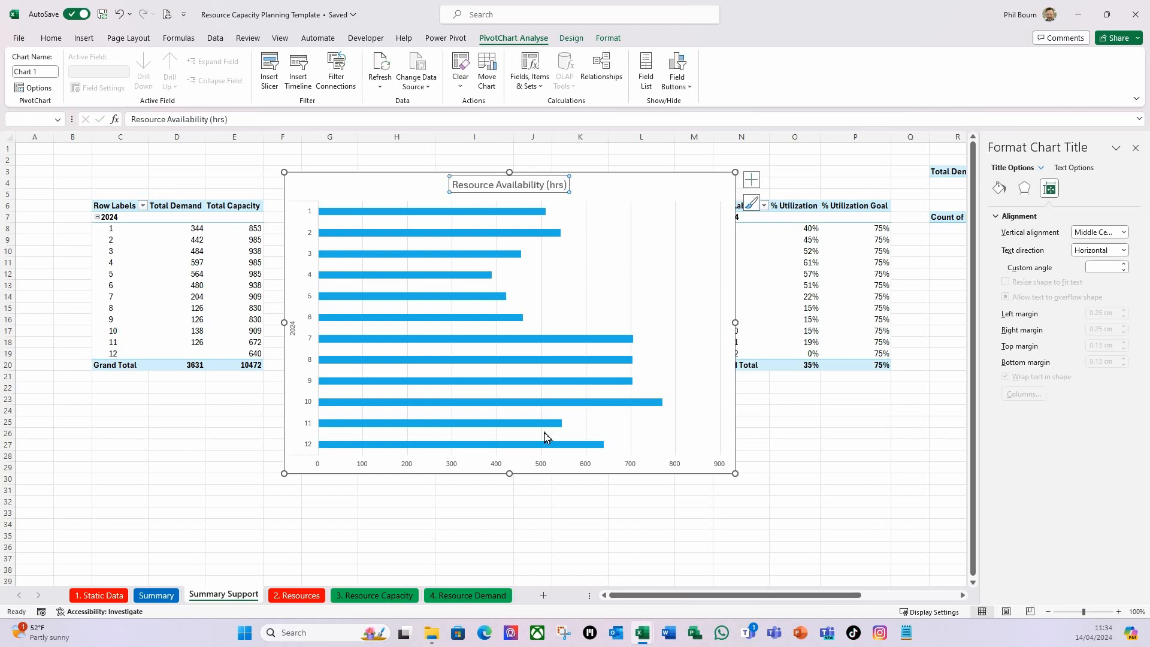
drag(477, 191, 316, 194)
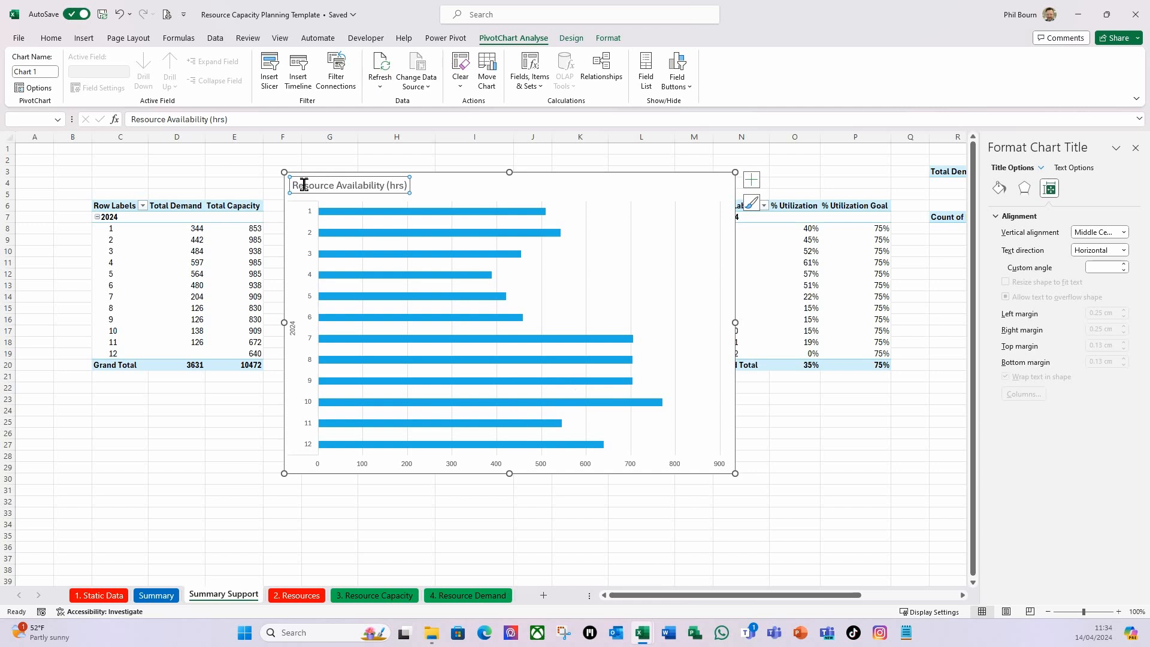
Enable Invert if negative and Vary colours by point in the fill settings of the availability bars.
click(351, 212)
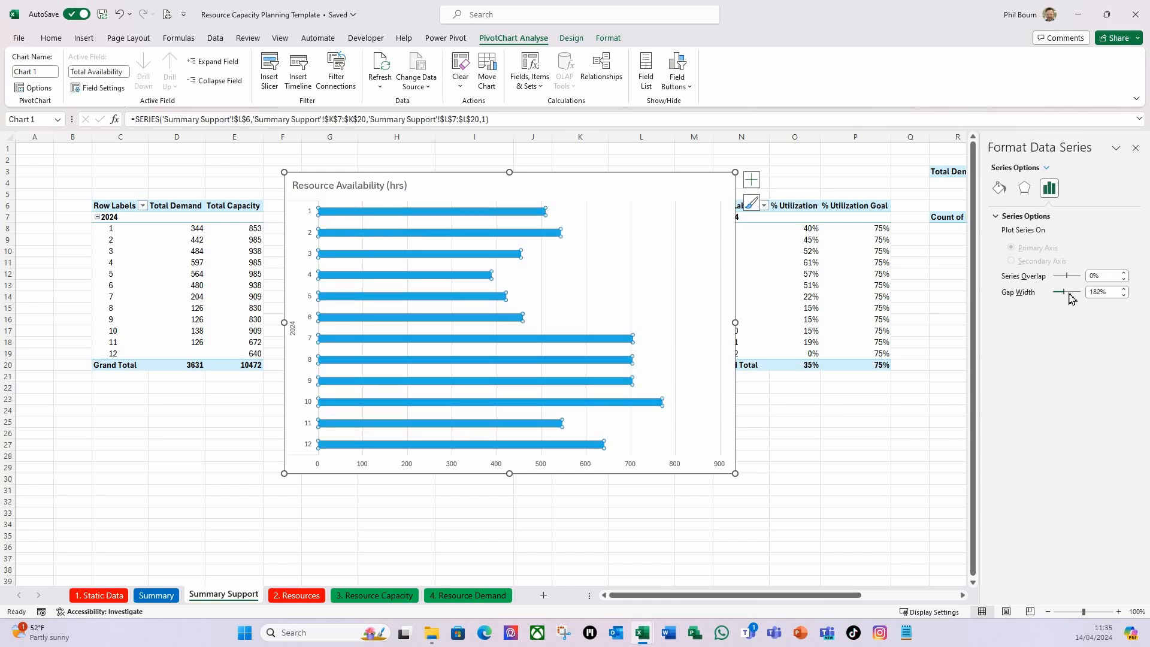
click(999, 189)
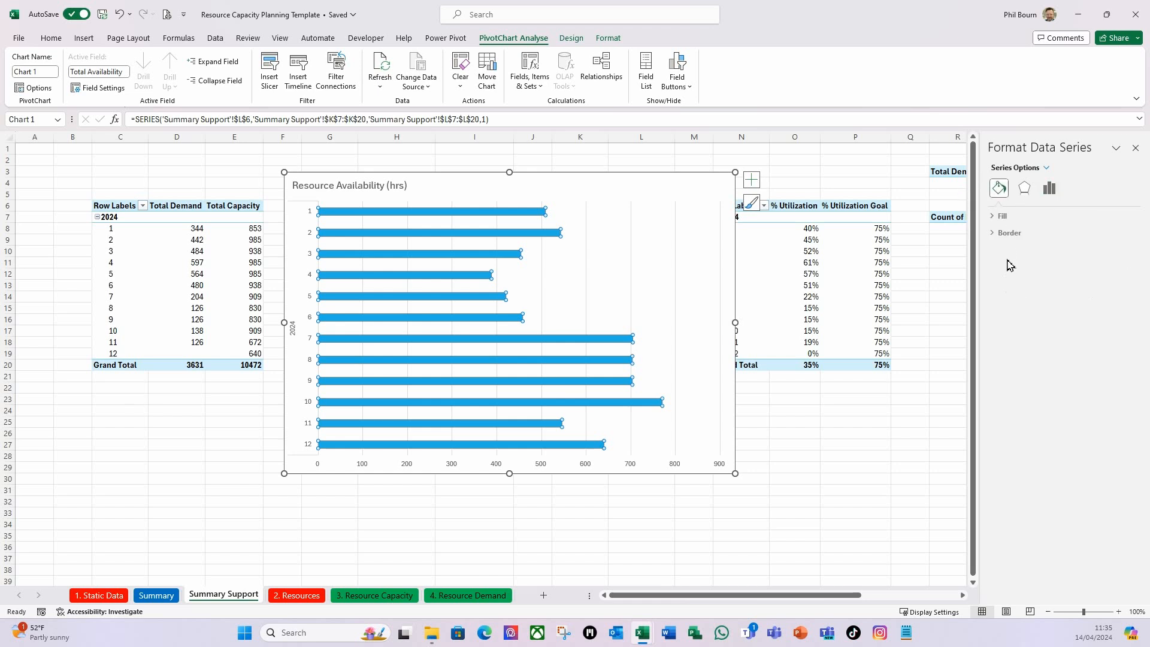
click(1006, 215)
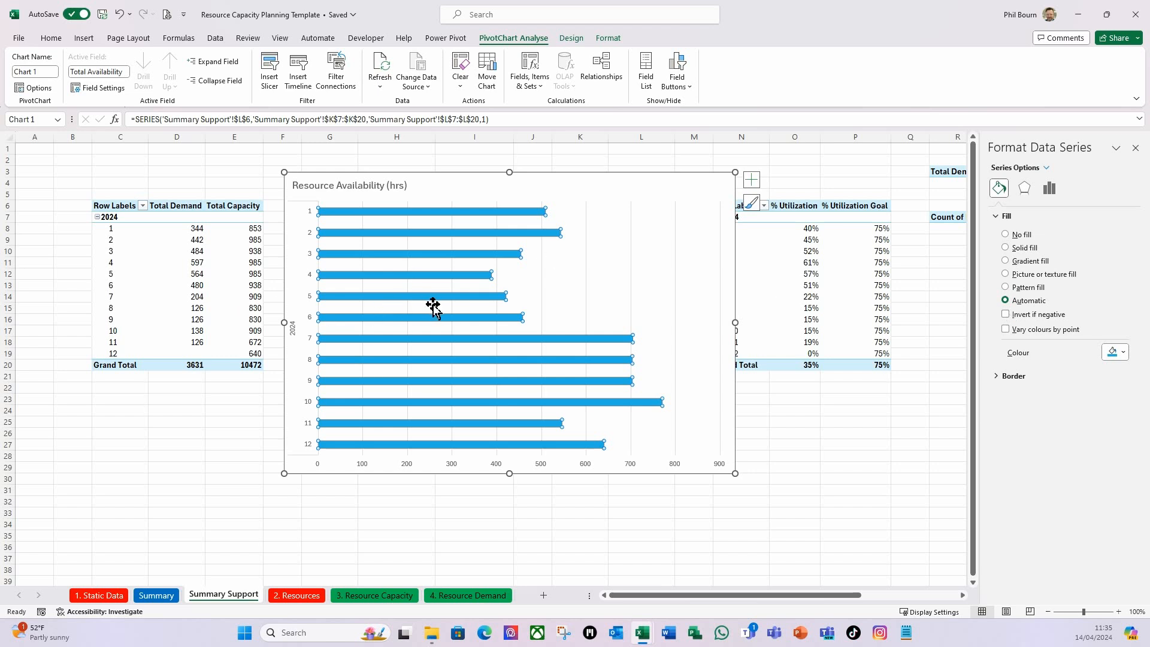
click(1005, 314)
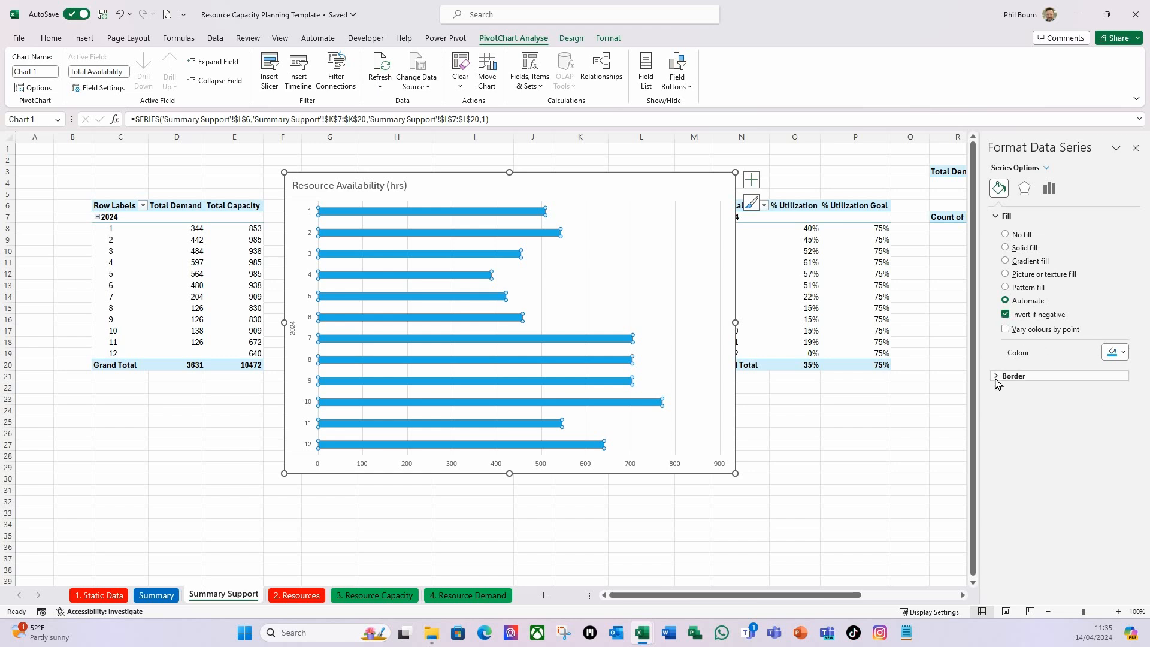
click(1123, 352)
click(1029, 329)
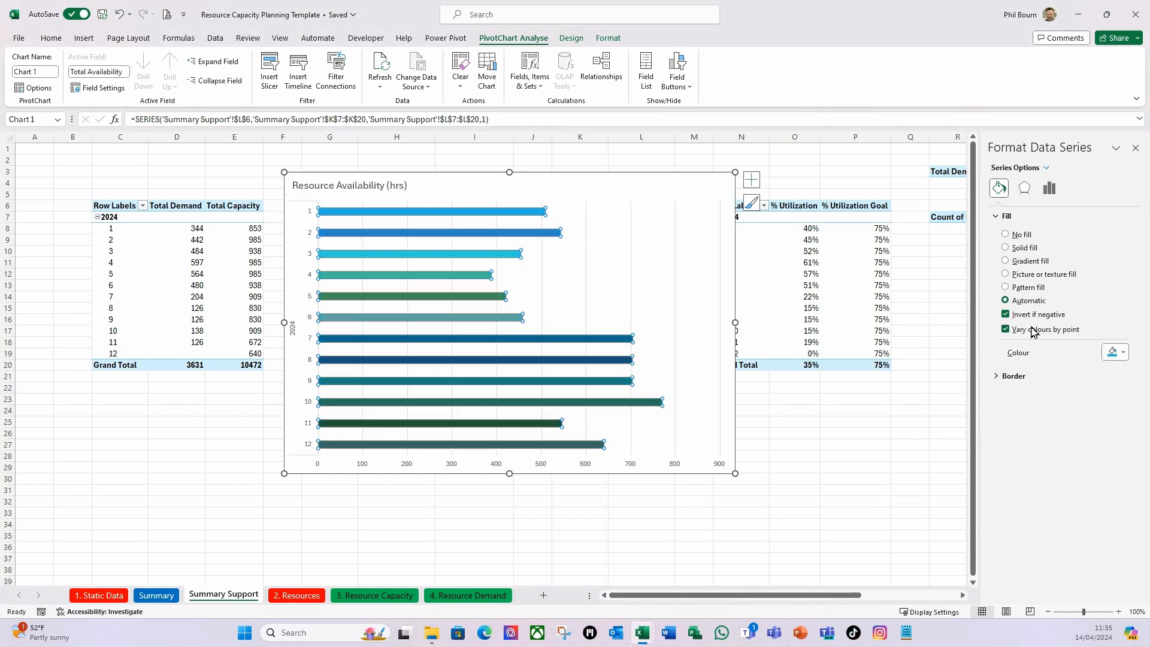
Give the availability bars a solid fill with Invert if negative enabled and standard red as the negative-value colour.
click(1006, 315)
click(1005, 248)
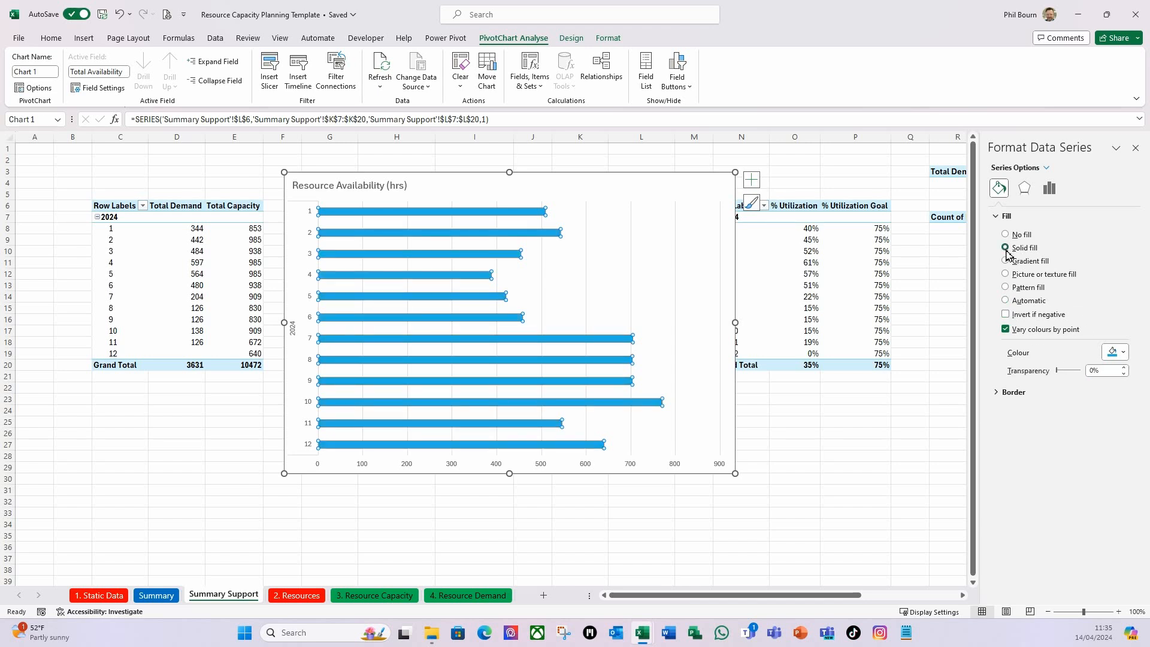
click(1008, 315)
click(1120, 353)
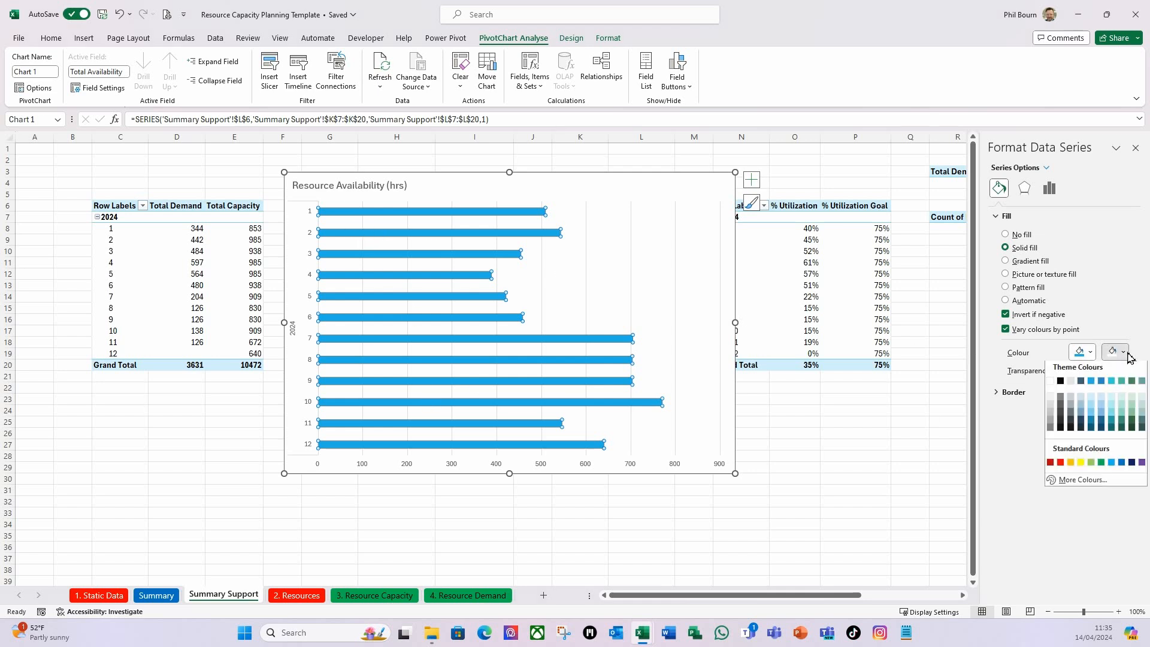
click(1060, 465)
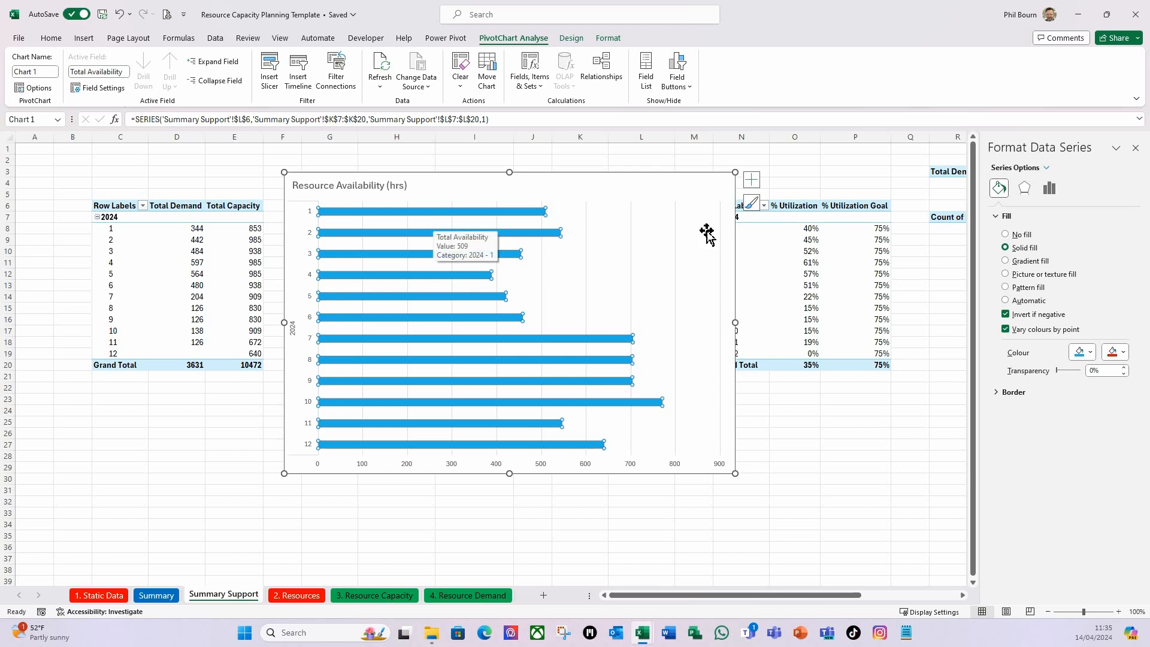
Add Outside End data labels to the availability bars and make the labels bold.
click(750, 180)
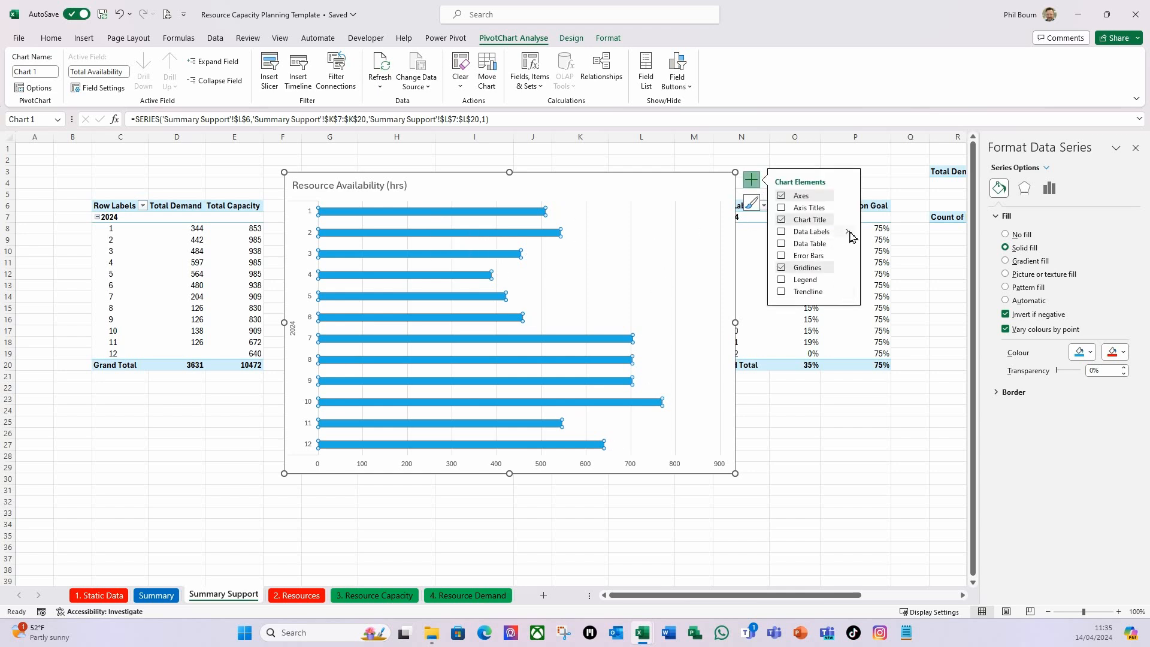
mouse_move(852, 237)
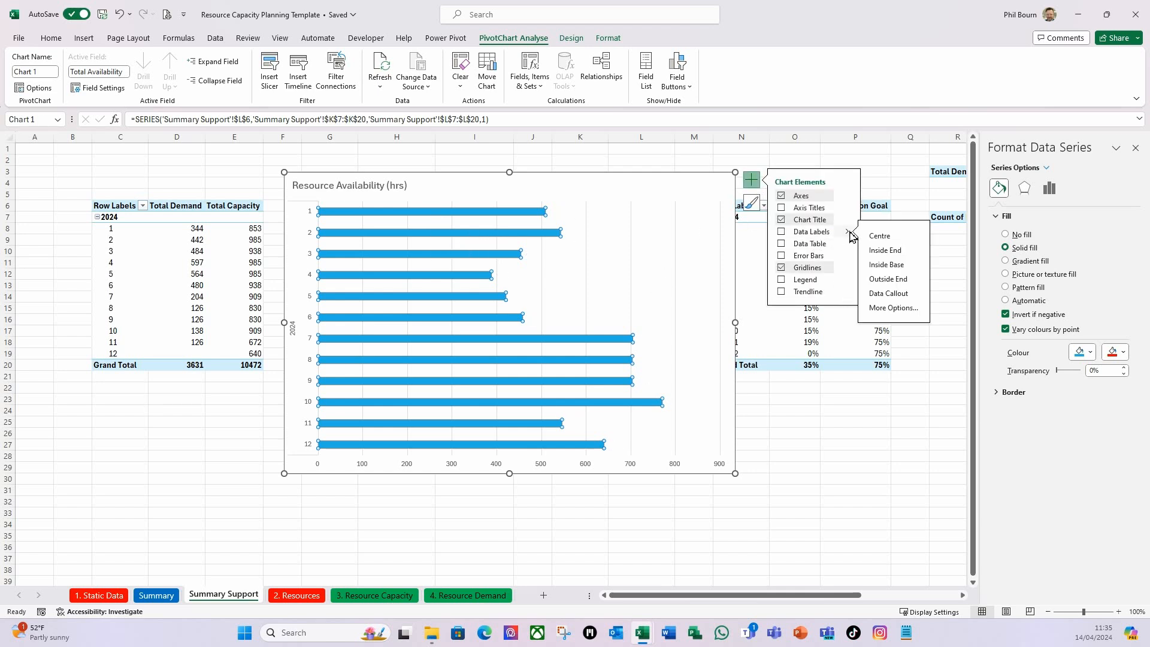
click(898, 284)
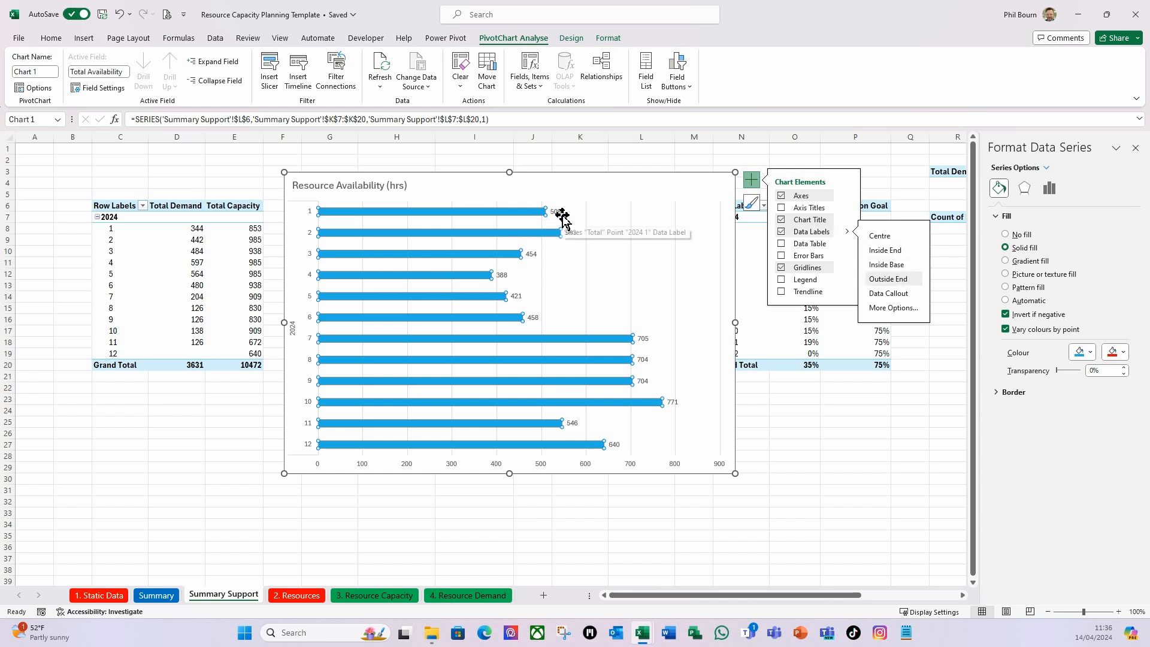
click(560, 214)
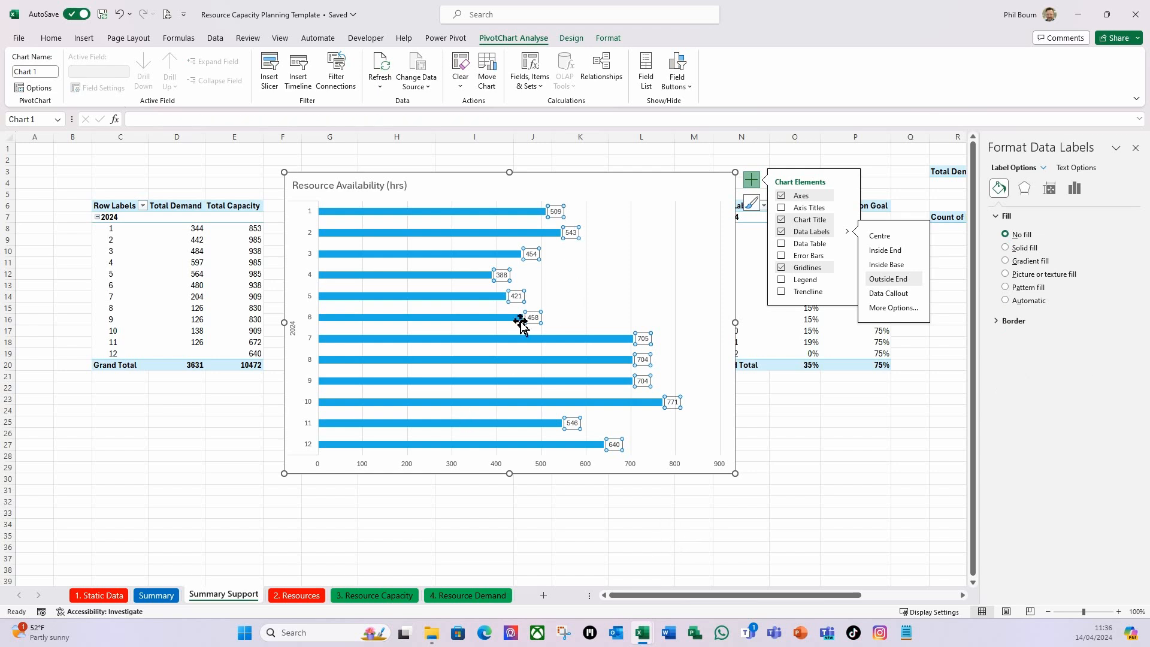
key(ctrl+b)
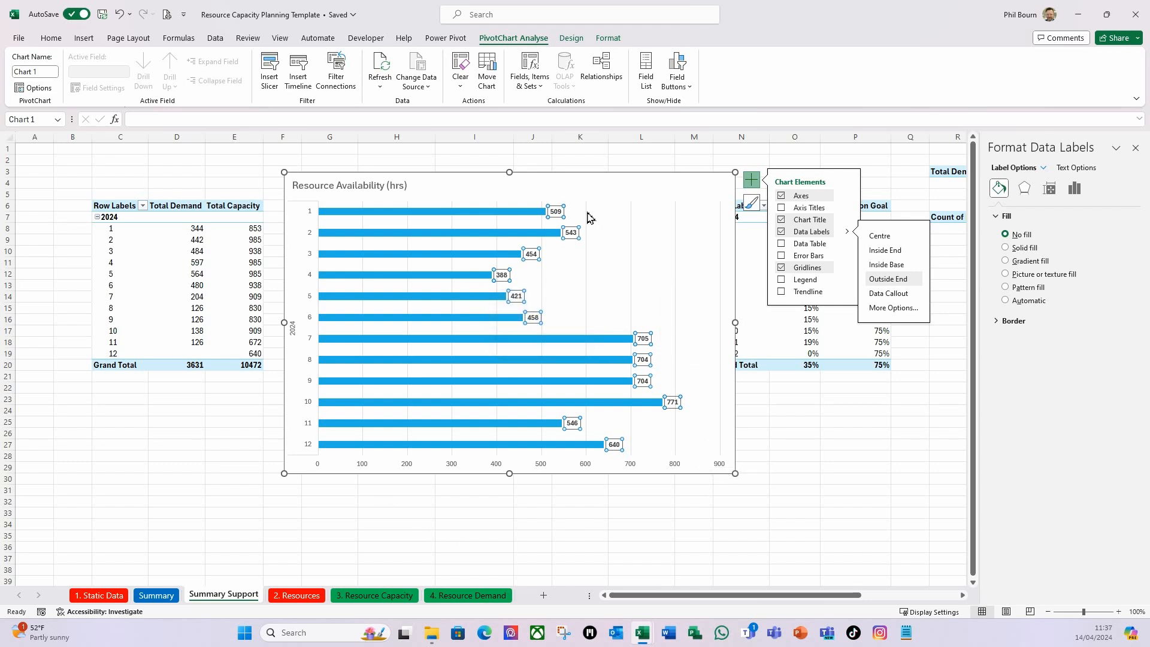
Cut the Resource Availability chart and paste it into the Summary sheet at C34, below the Demand vs Capacity chart.
click(629, 182)
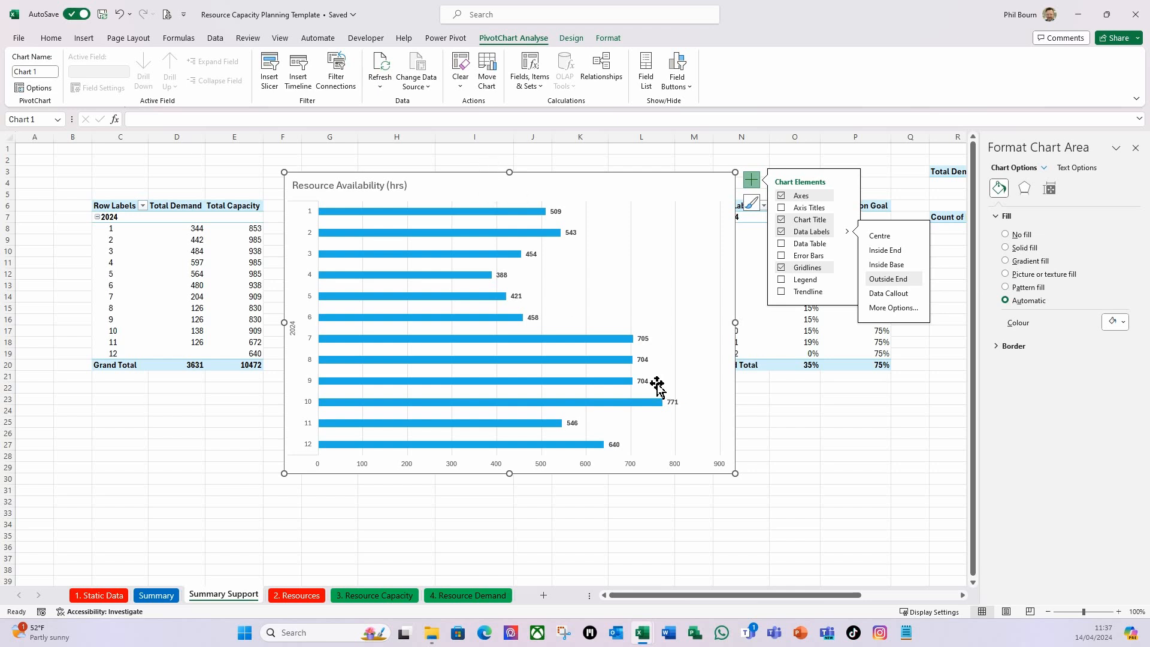
key(ctrl+x)
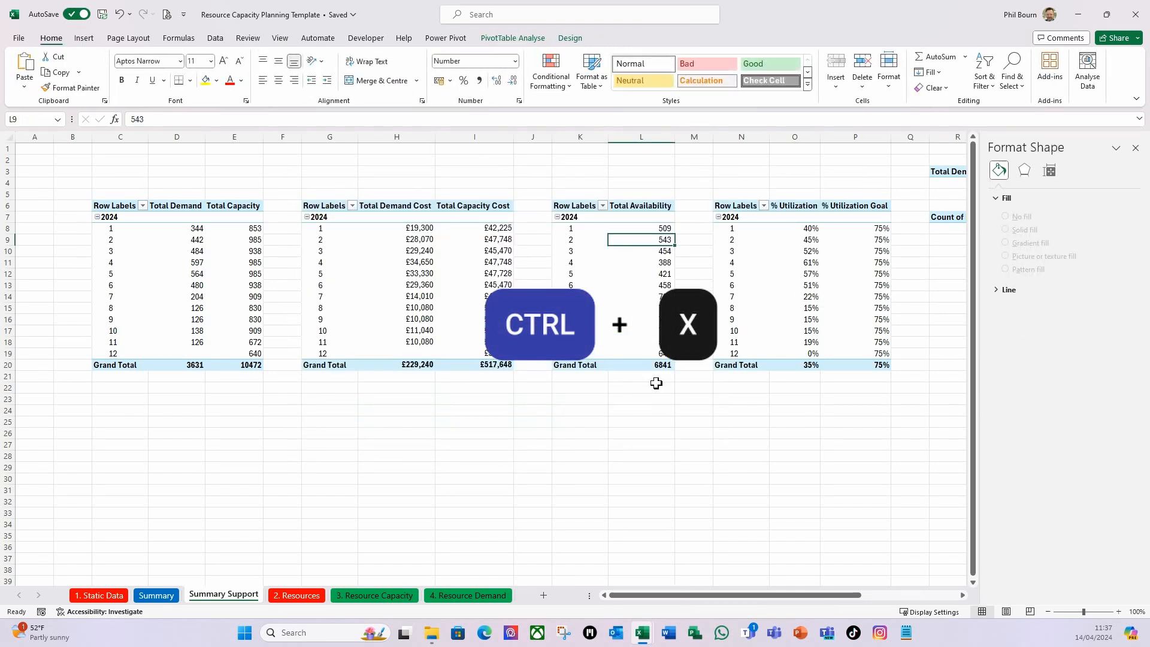
click(156, 595)
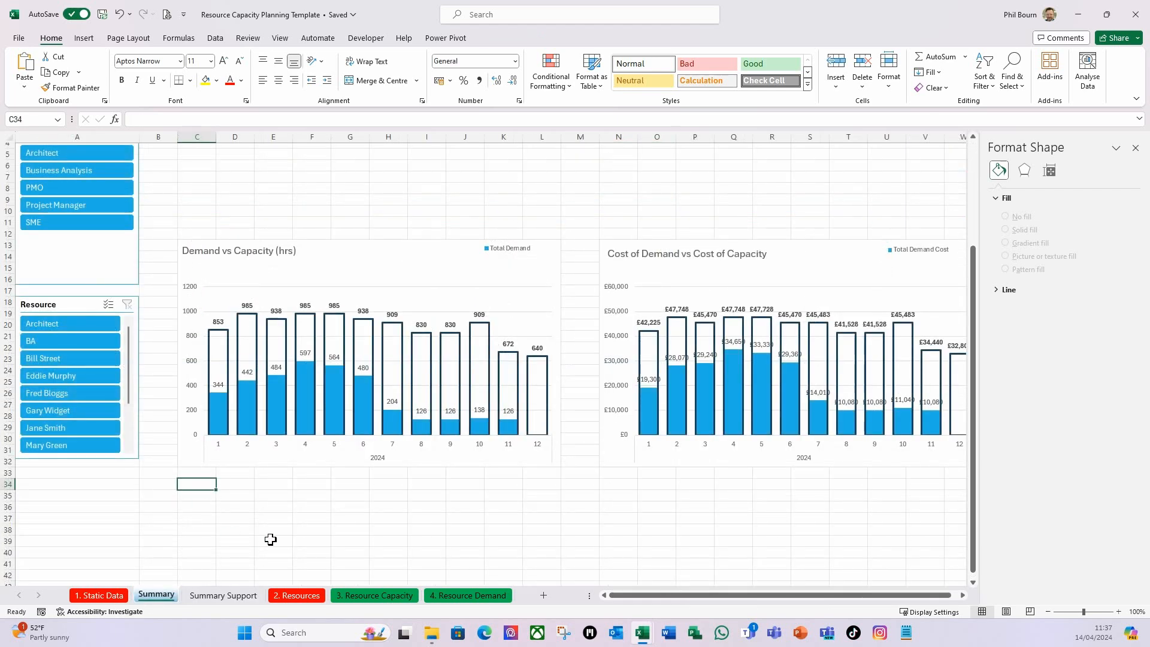
key(ctrl+v)
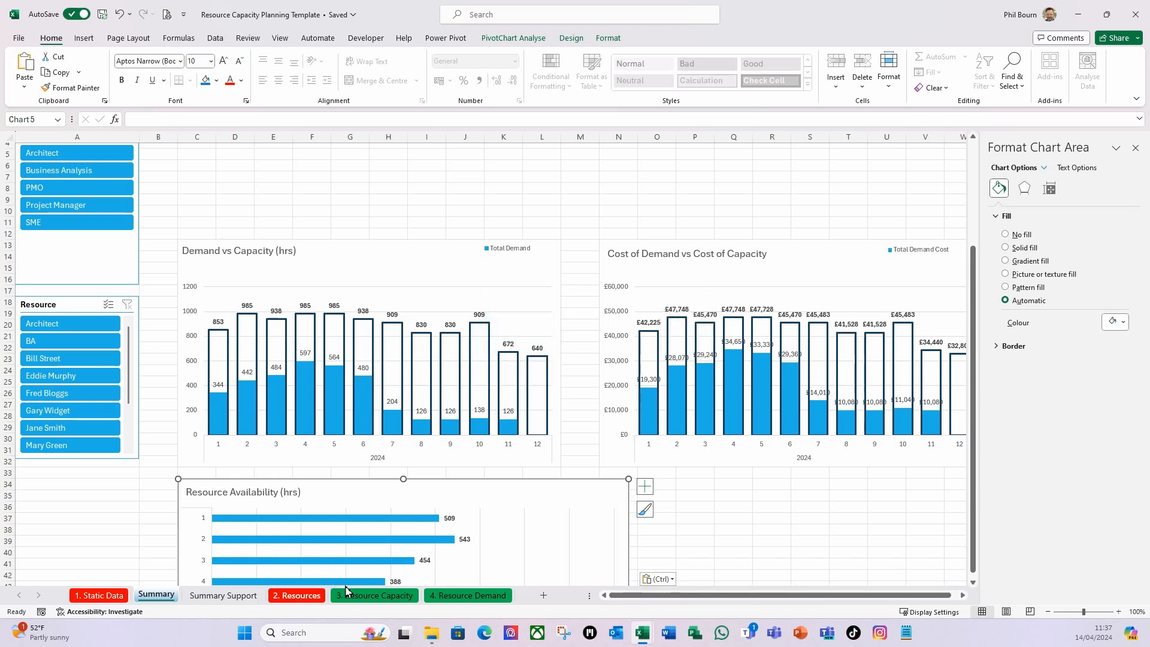
scroll(423, 523, down, 1)
scroll(423, 522, down, 3)
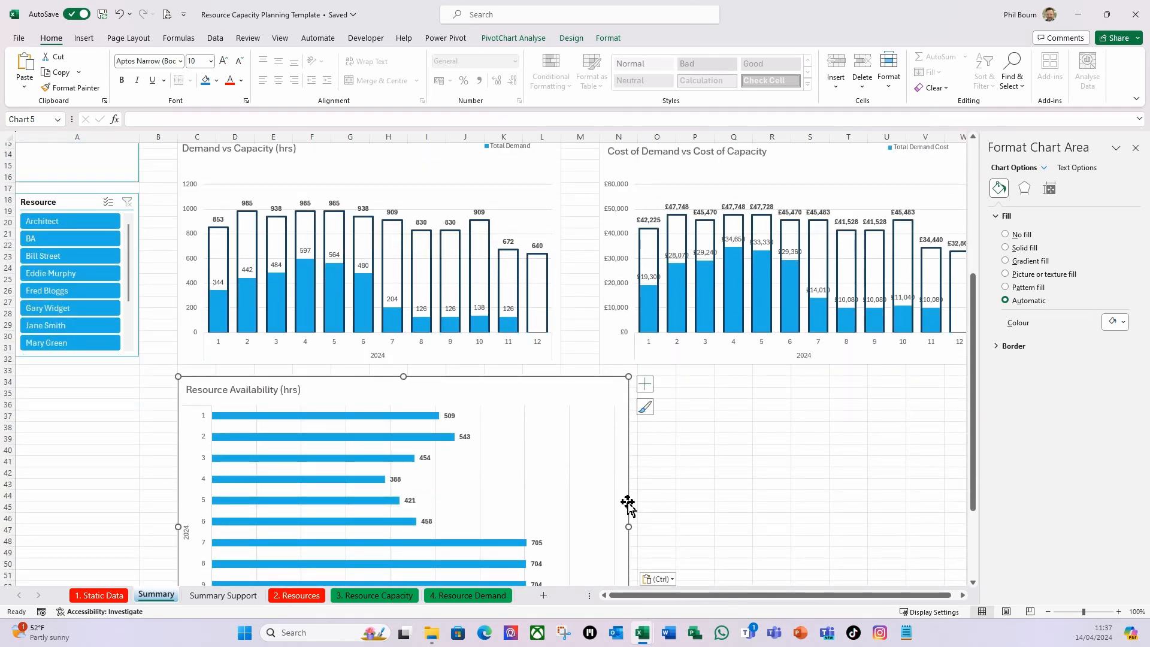
Resize the Resource Availability chart so it ends at column L, matching the chart above, and at row 53.
scroll(601, 471, down, 1)
scroll(585, 519, down, 1)
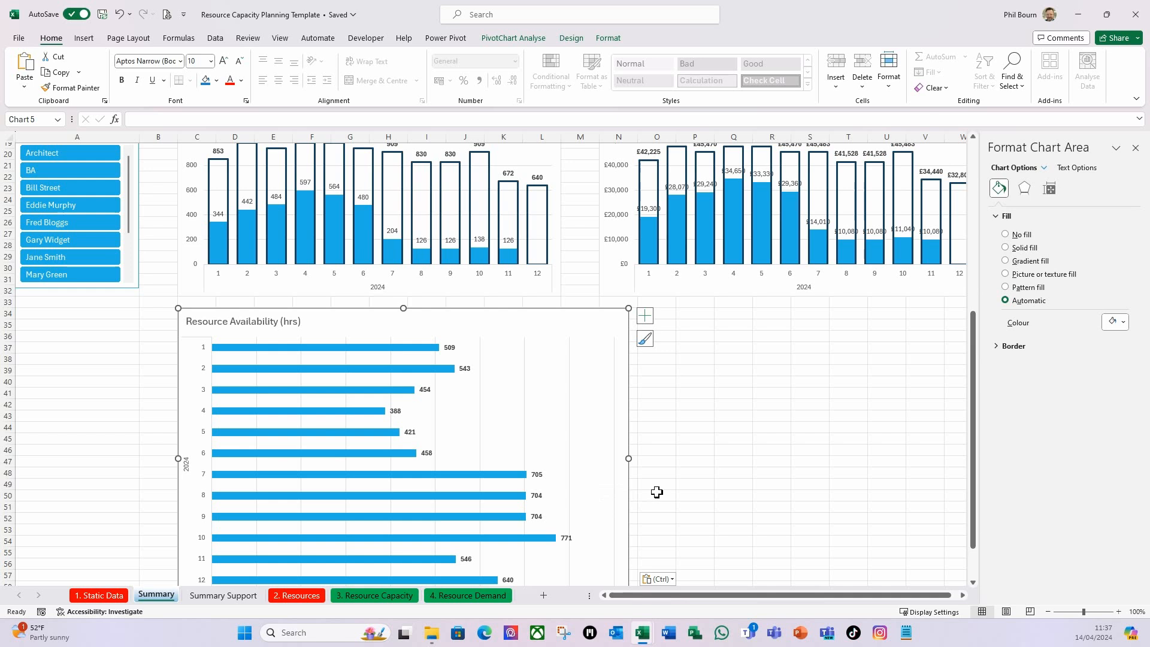
drag(630, 457, 563, 457)
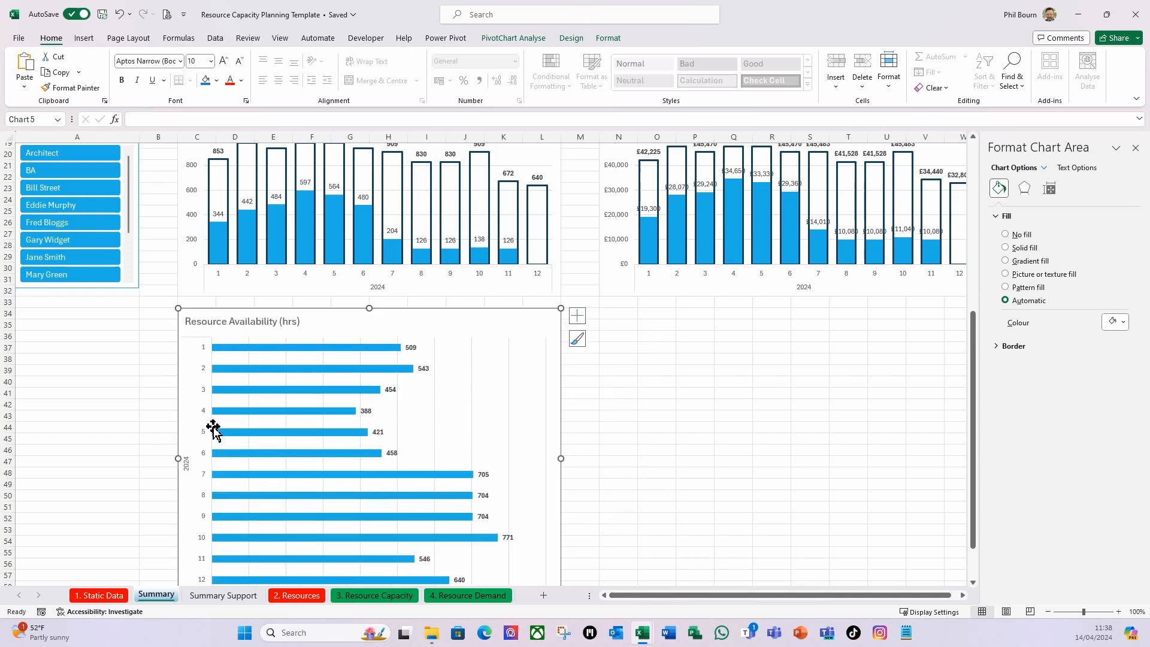
scroll(214, 430, down, 3)
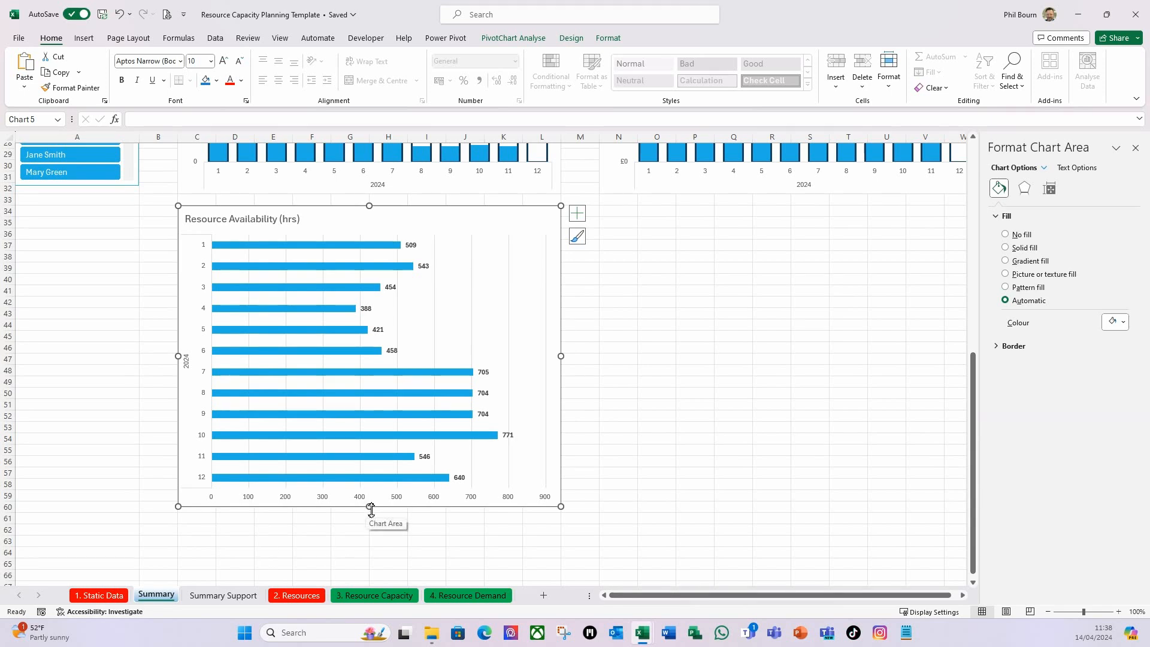
drag(371, 510, 377, 432)
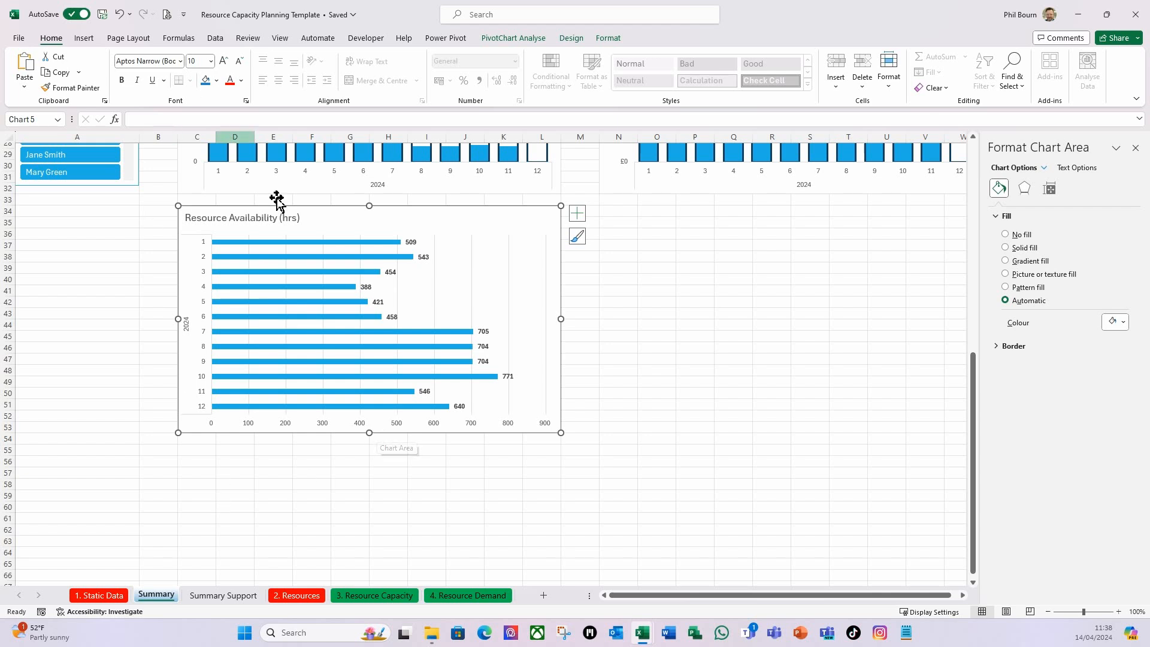
Extend the Resource slicer down to row 53 to align with the lower edge of the Resource Availability chart.
click(77, 188)
click(139, 158)
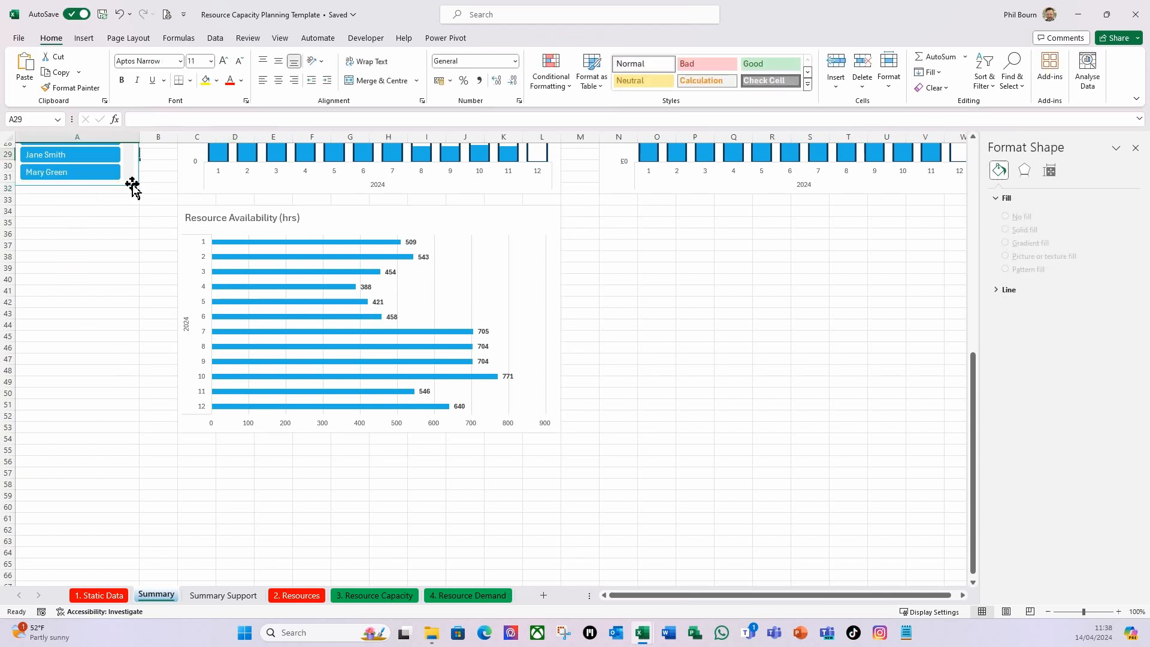
click(97, 185)
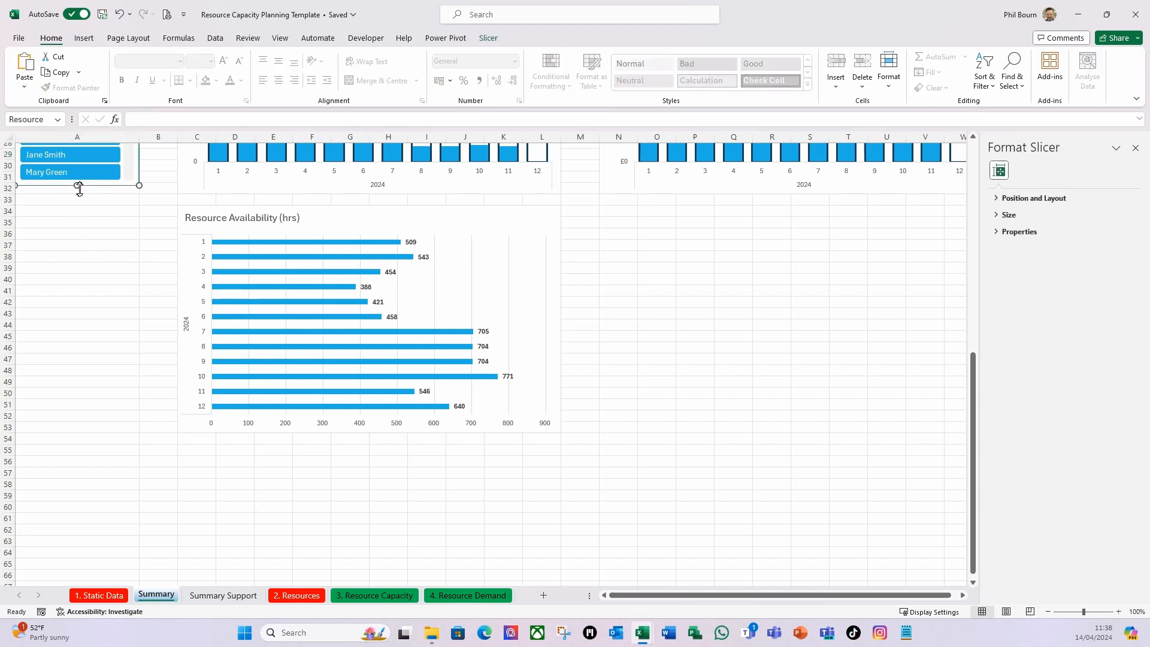
drag(79, 185, 55, 433)
click(118, 483)
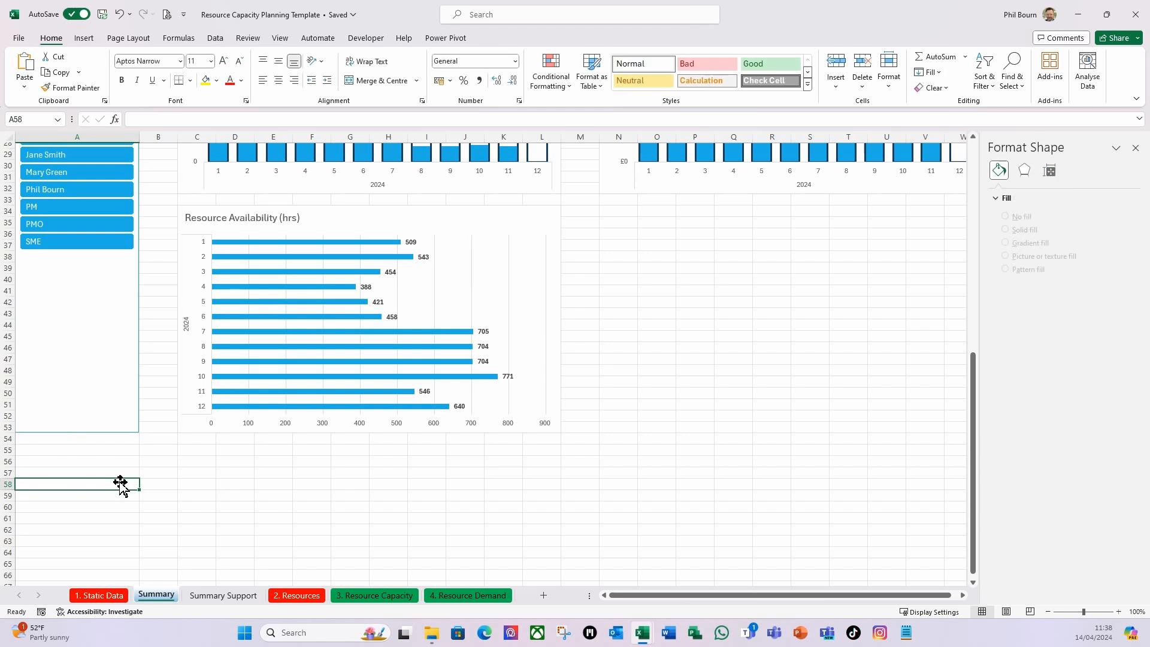
Filter the Skill Set slicer to Architect and examine how the Resource Availability chart displays the negative values.
scroll(399, 465, up, 2)
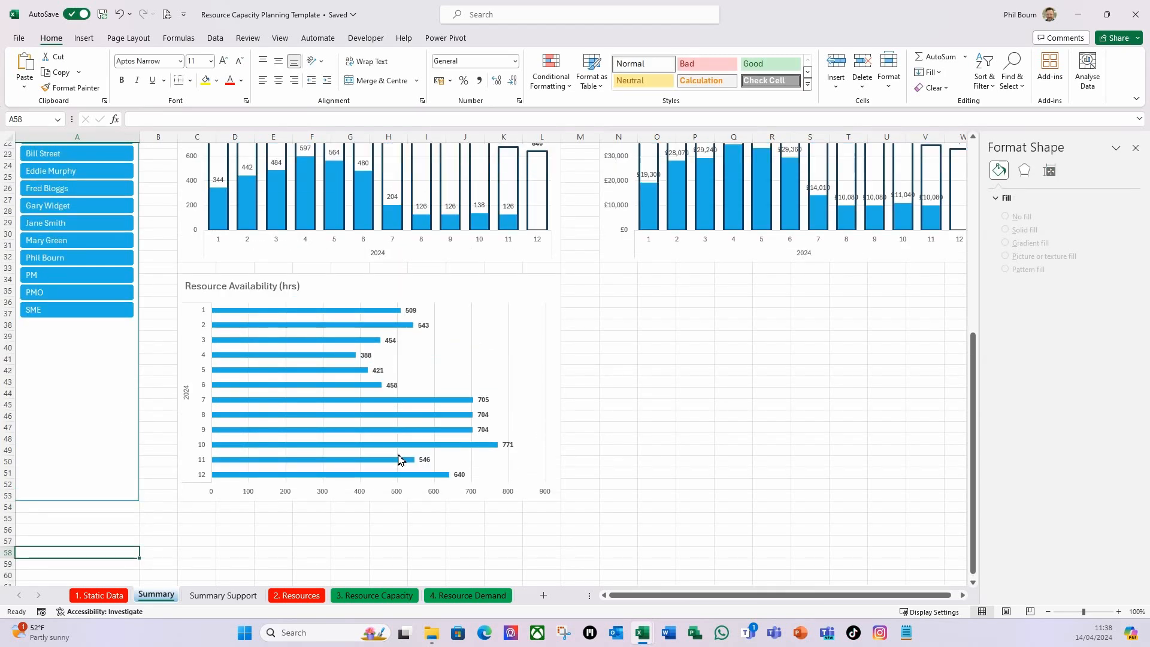
scroll(400, 455, up, 4)
scroll(400, 455, up, 3)
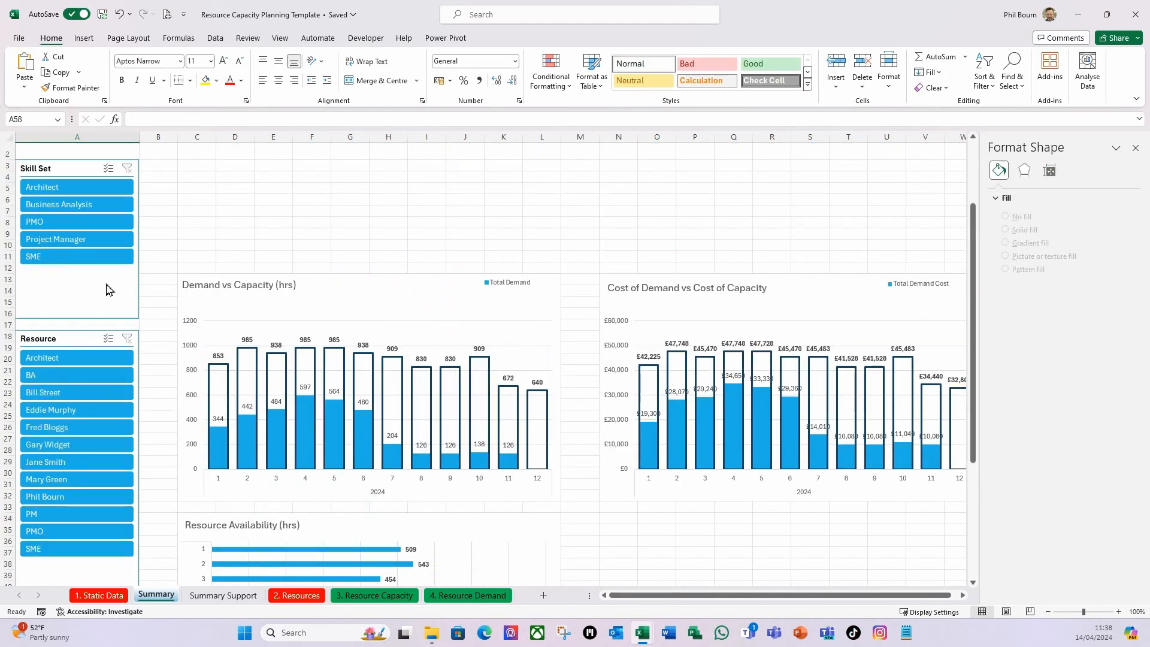
click(64, 188)
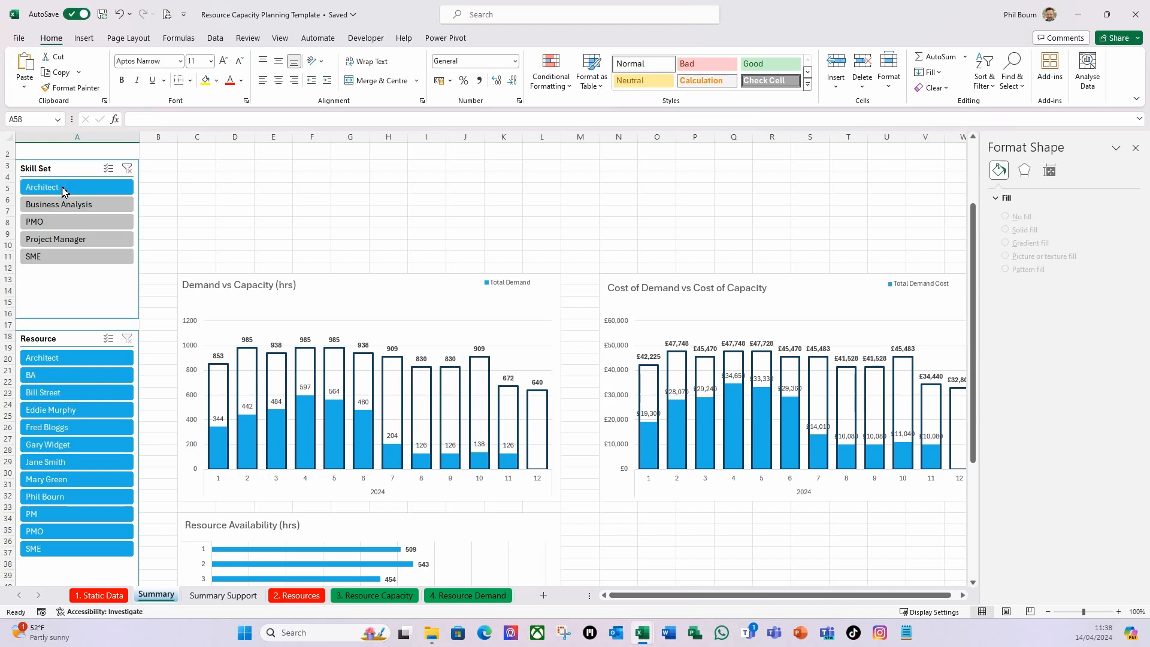
scroll(284, 362, down, 3)
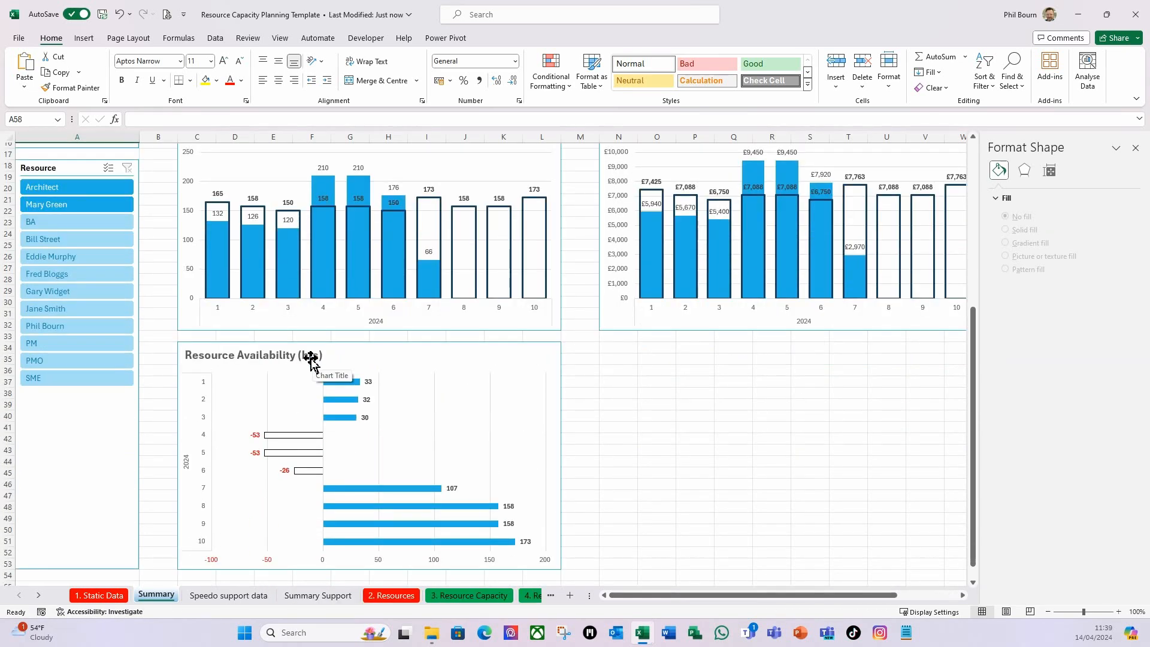
Disable Vary colours by point for the availability bars, set the inverted fill colour to standard red, and close the formatting pane.
click(350, 388)
click(351, 388)
click(999, 189)
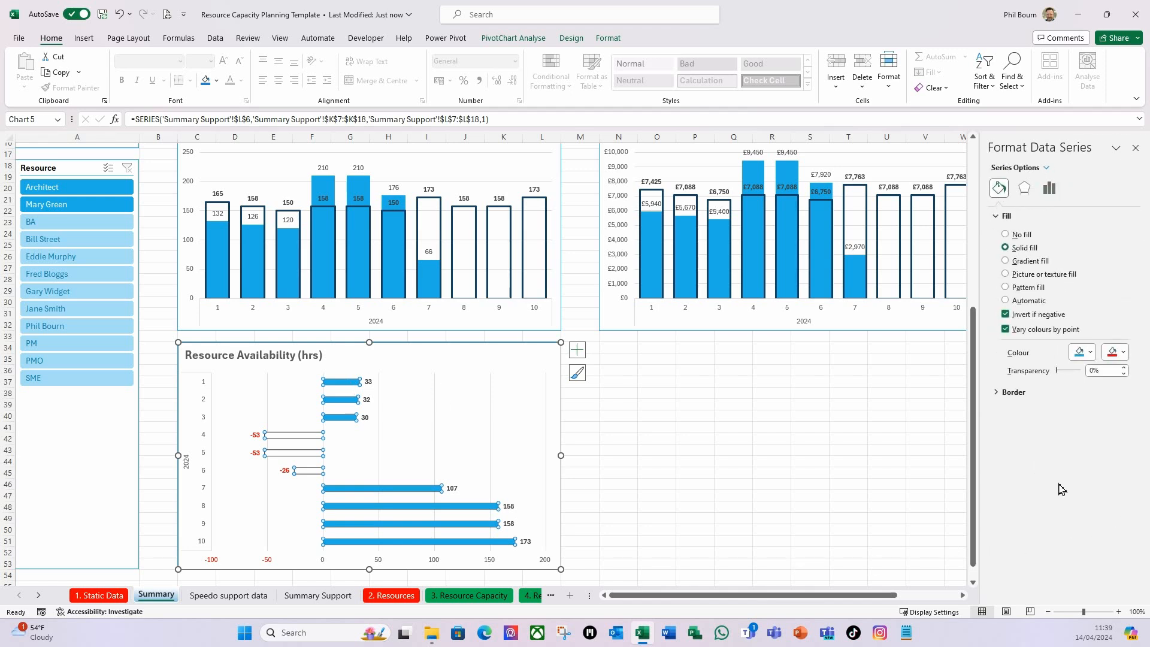
click(1006, 329)
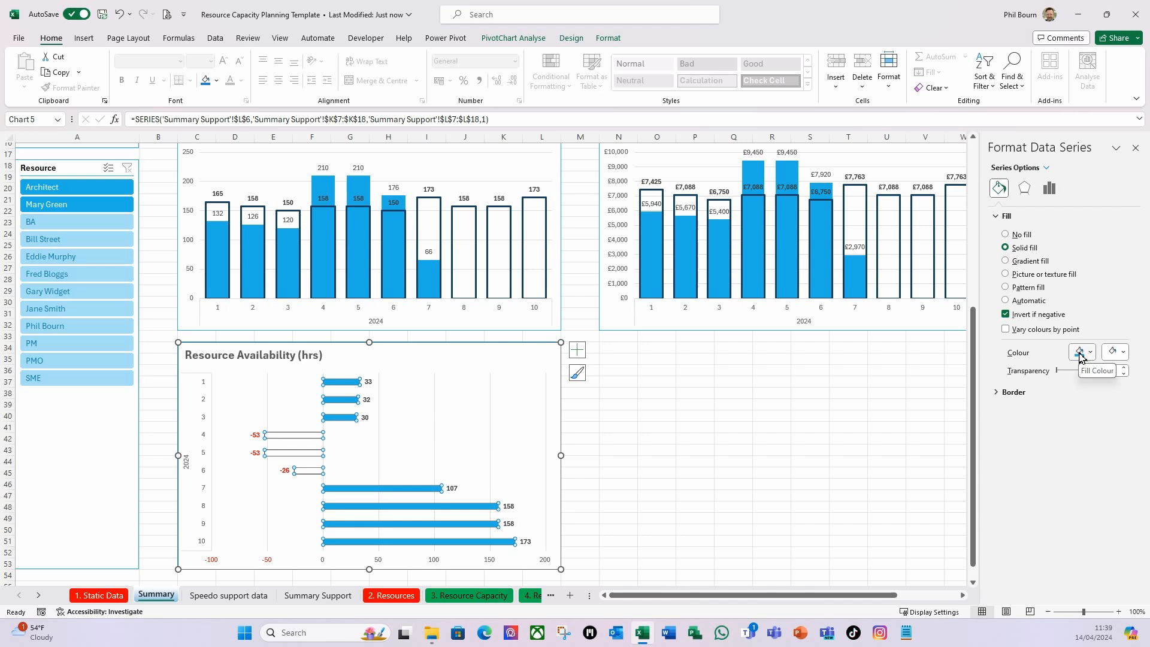
click(1124, 355)
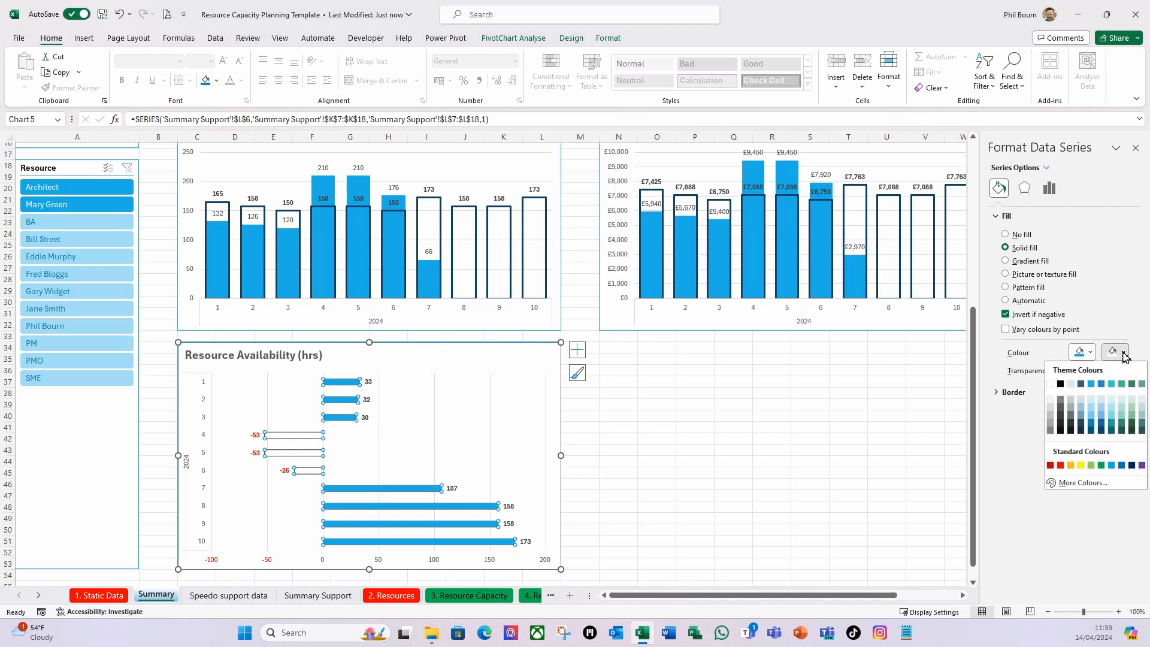
click(1062, 466)
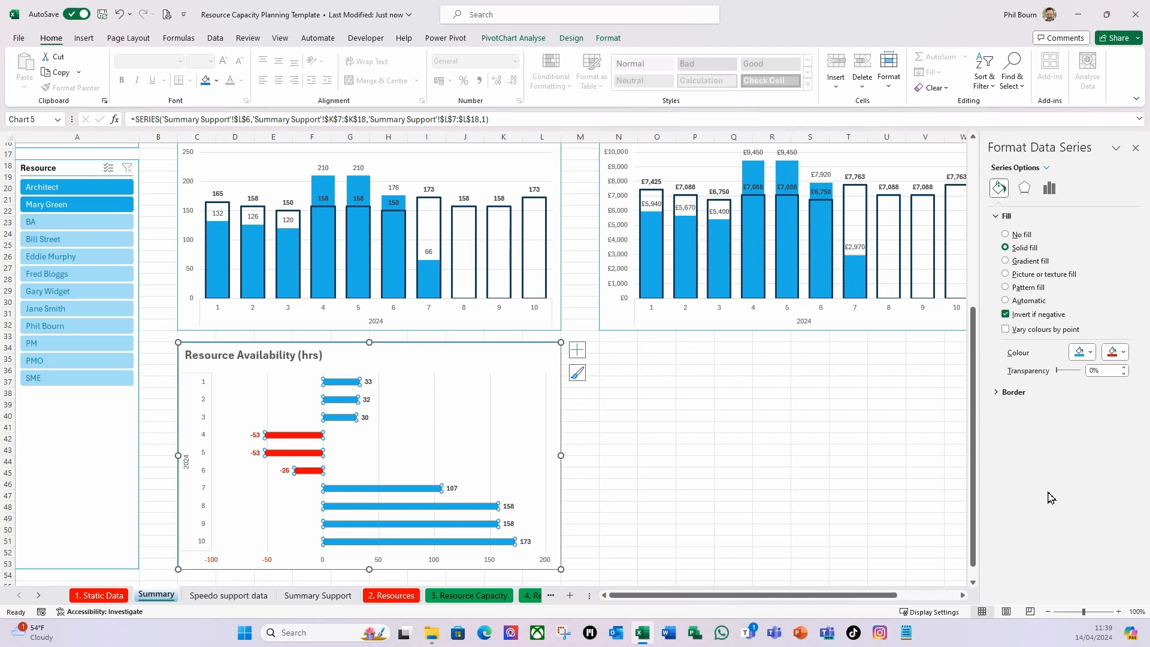
click(1135, 148)
Filter the Skill Set slicer to Architect and compare the demand and cost charts with the Resource Availability chart.
scroll(74, 299, up, 2)
scroll(72, 300, up, 5)
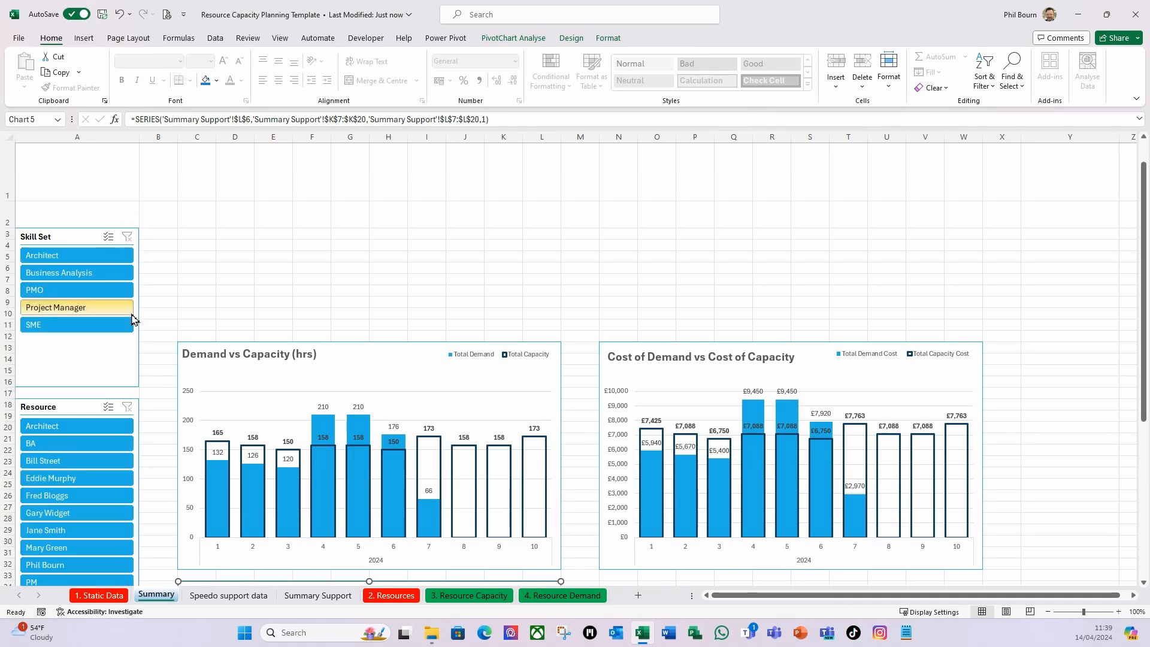
scroll(154, 332, down, 5)
scroll(154, 332, up, 5)
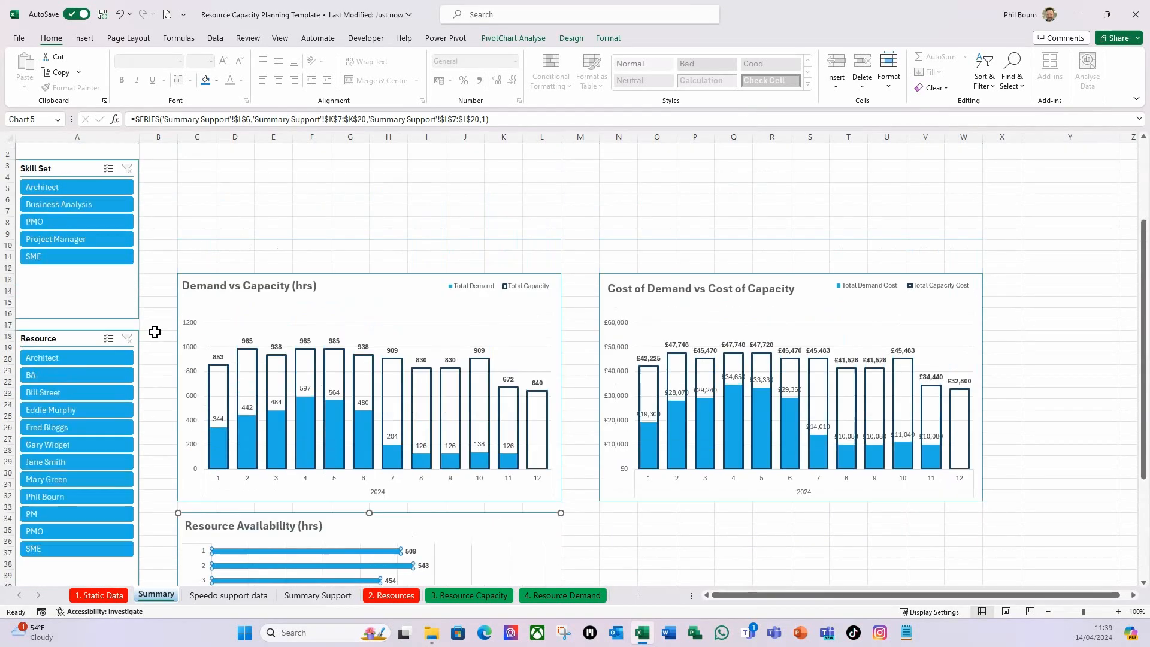
click(98, 187)
scroll(213, 330, down, 5)
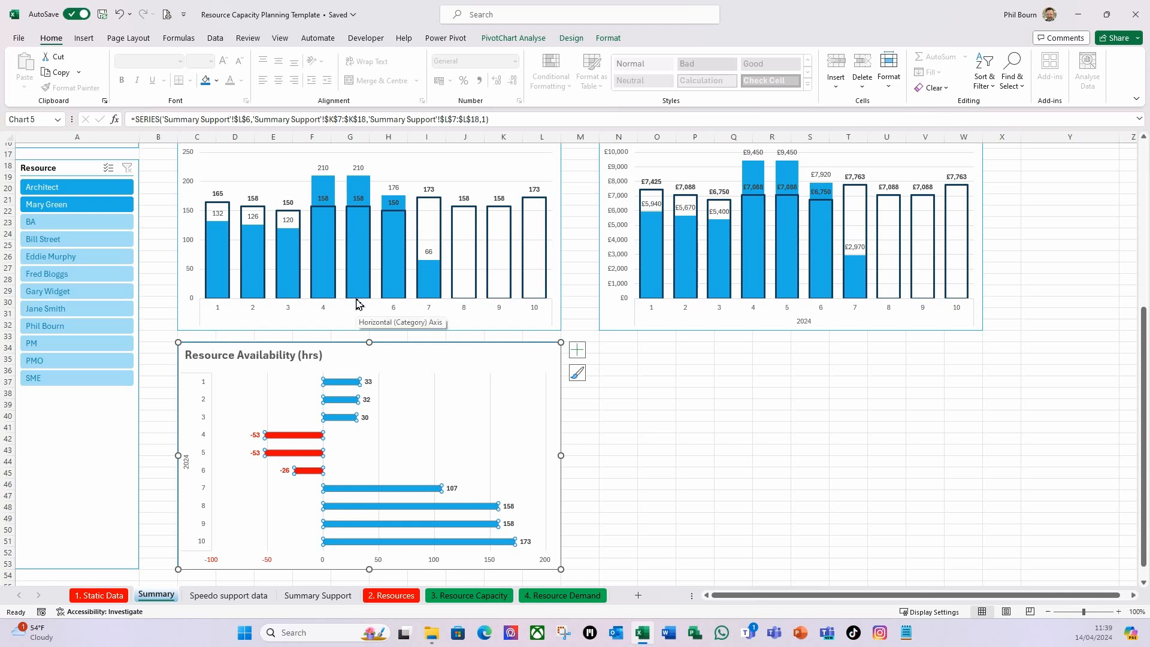
scroll(321, 479, up, 5)
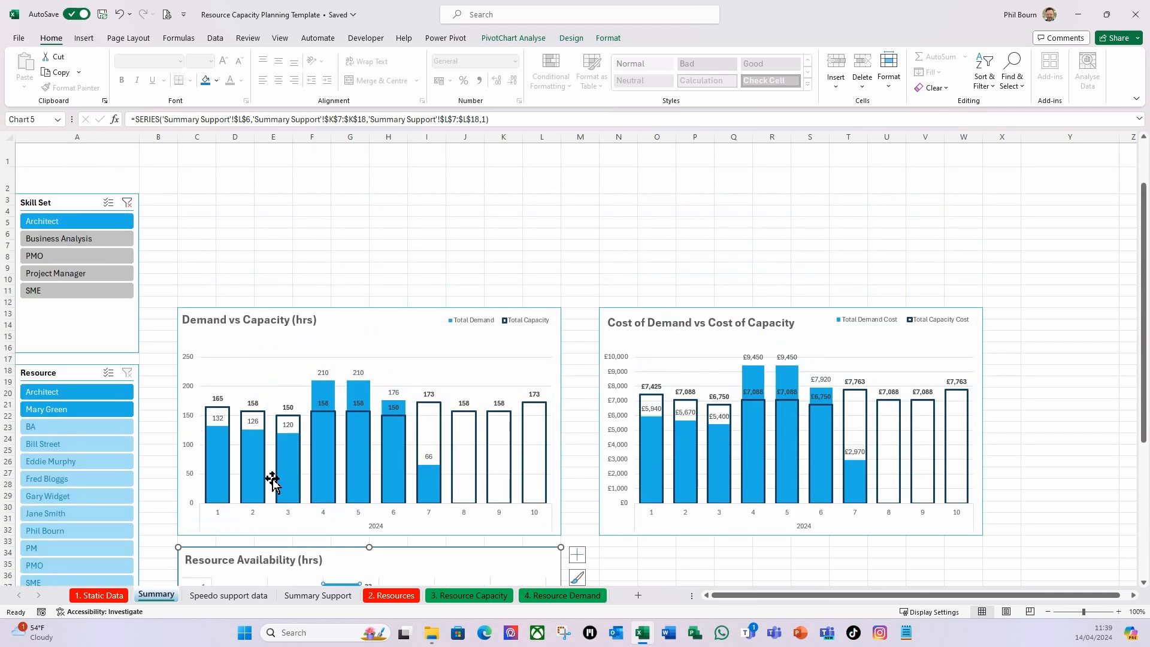
scroll(276, 485, down, 2)
scroll(275, 485, up, 2)
scroll(276, 485, up, 1)
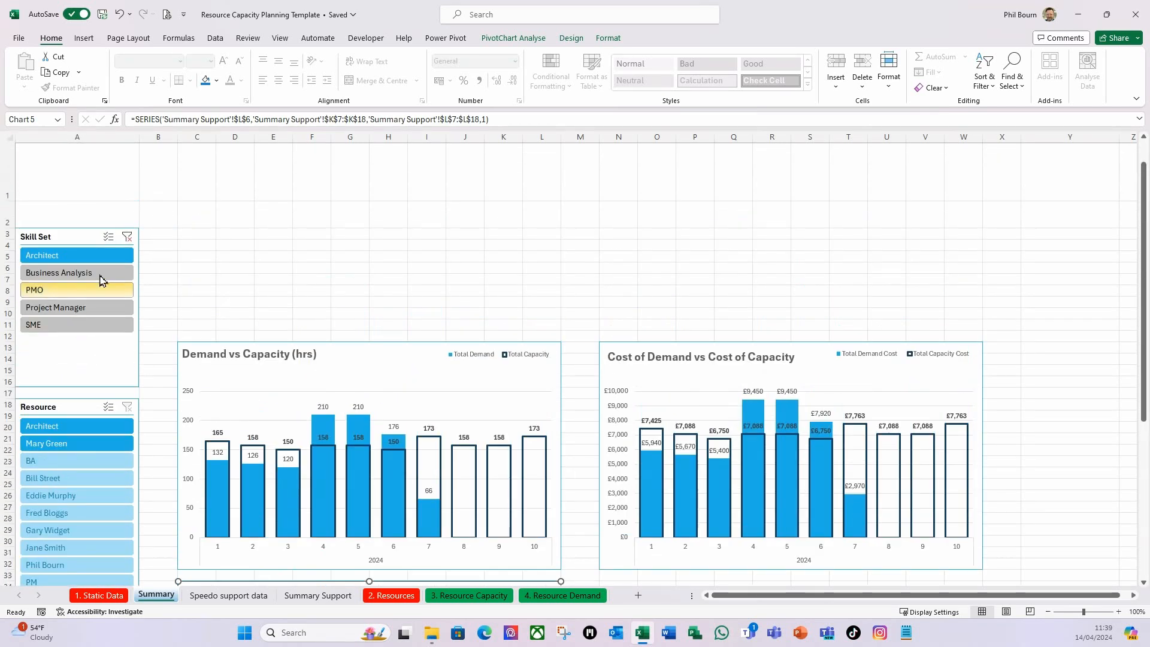
Clear the Skill Set slicer filter on the Summary sheet.
click(127, 236)
scroll(256, 359, down, 1)
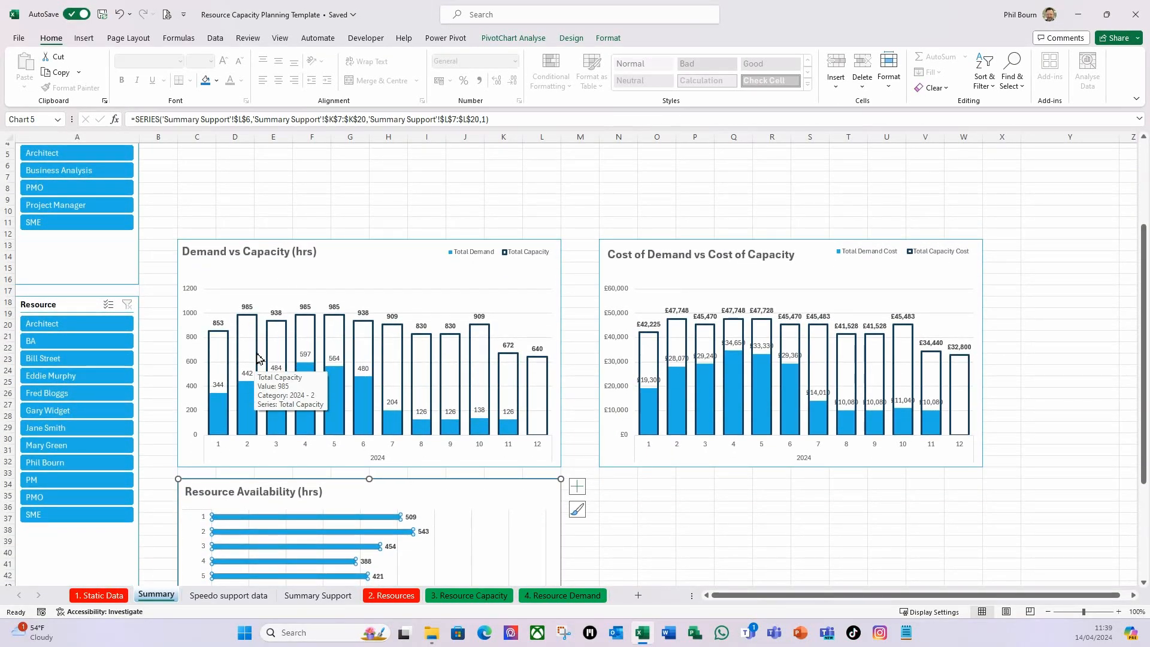
scroll(258, 358, down, 1)
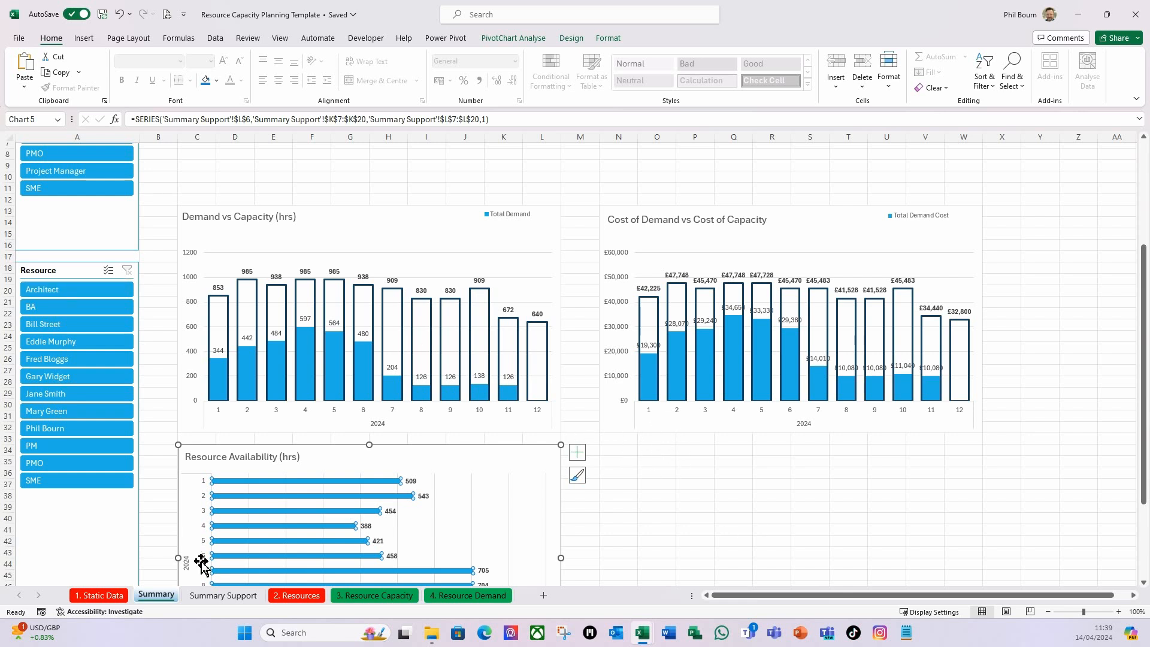
Insert a Line with Markers chart from the % Utilization pivot table on the Summary Support sheet.
click(630, 452)
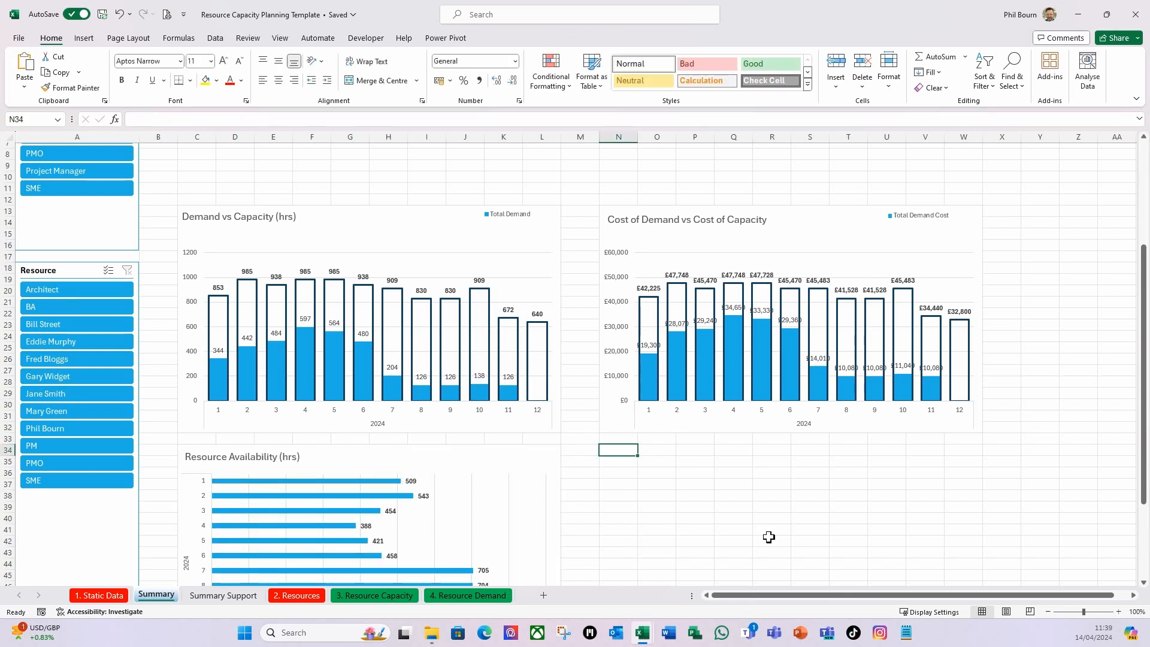
click(233, 601)
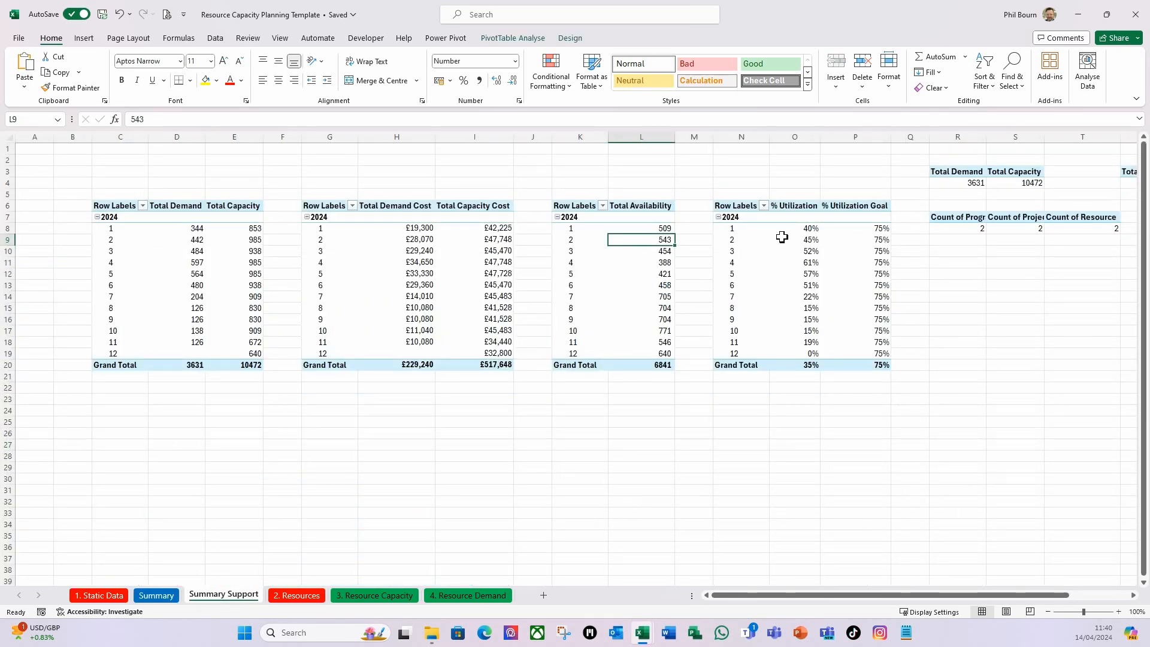
click(809, 232)
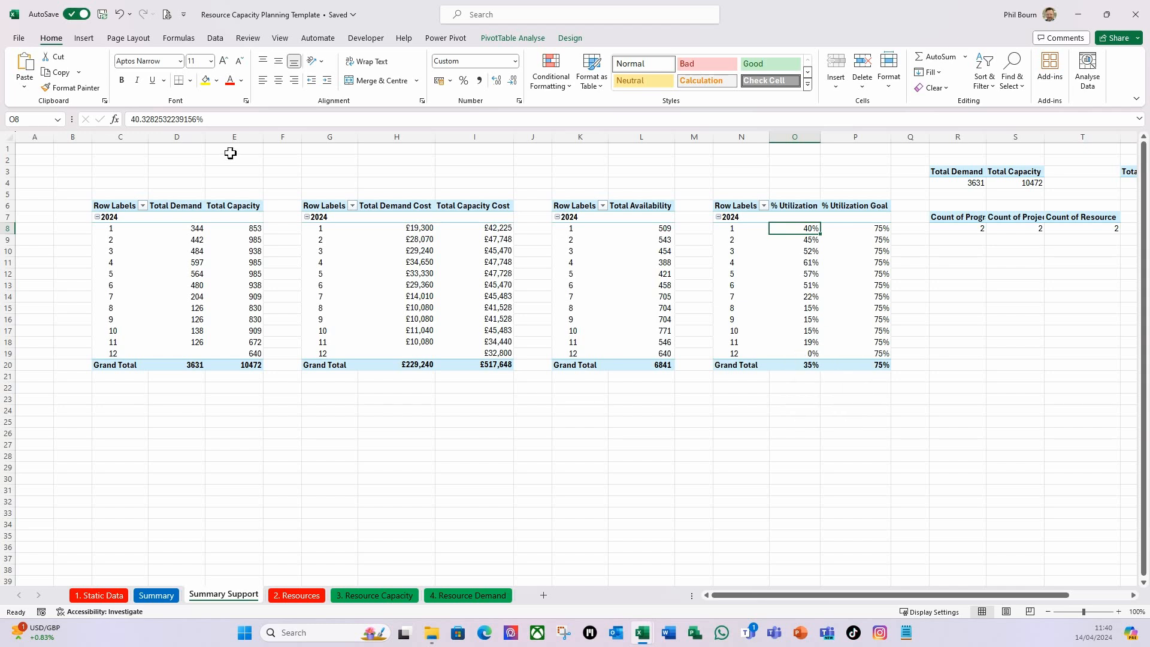
click(84, 40)
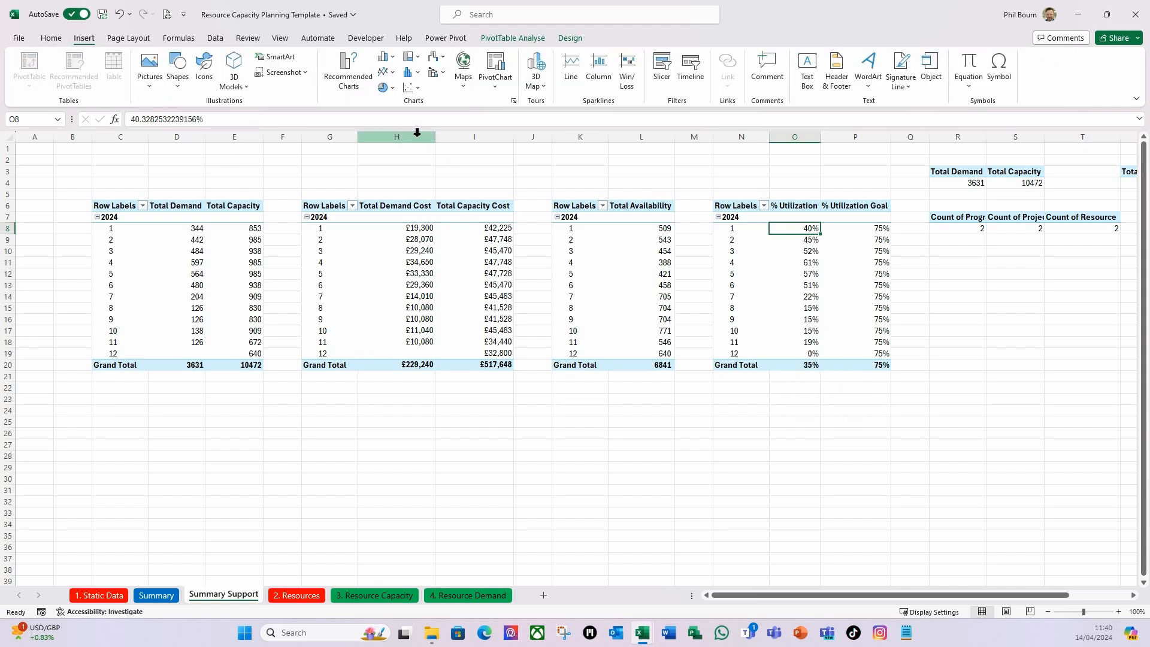
click(387, 72)
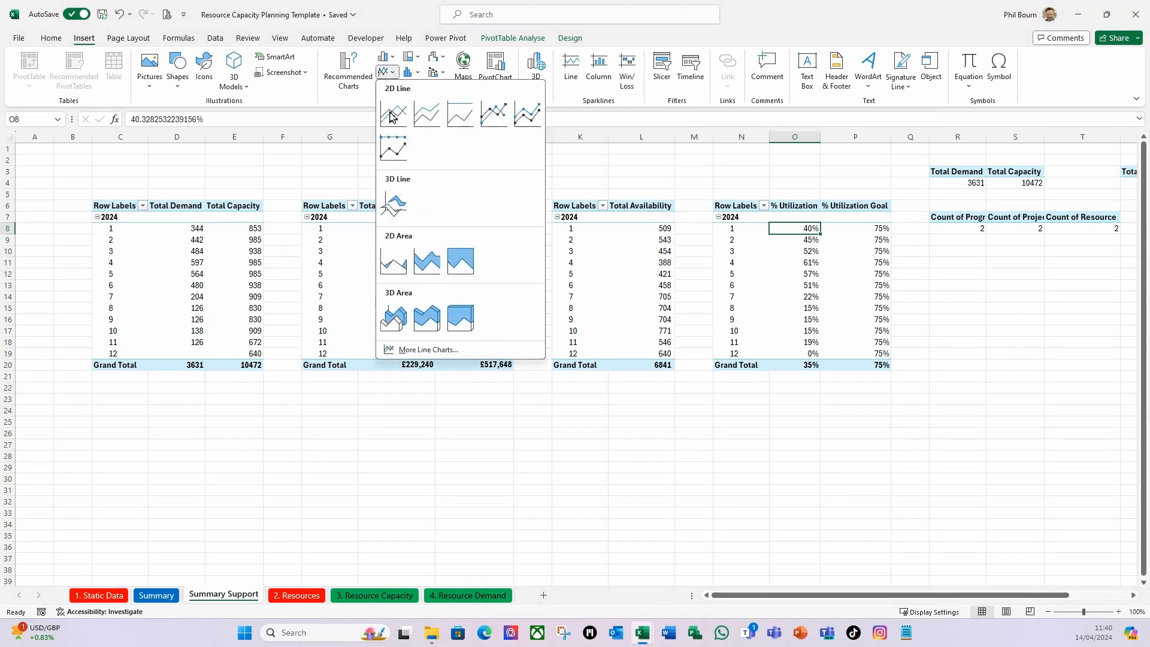
click(493, 116)
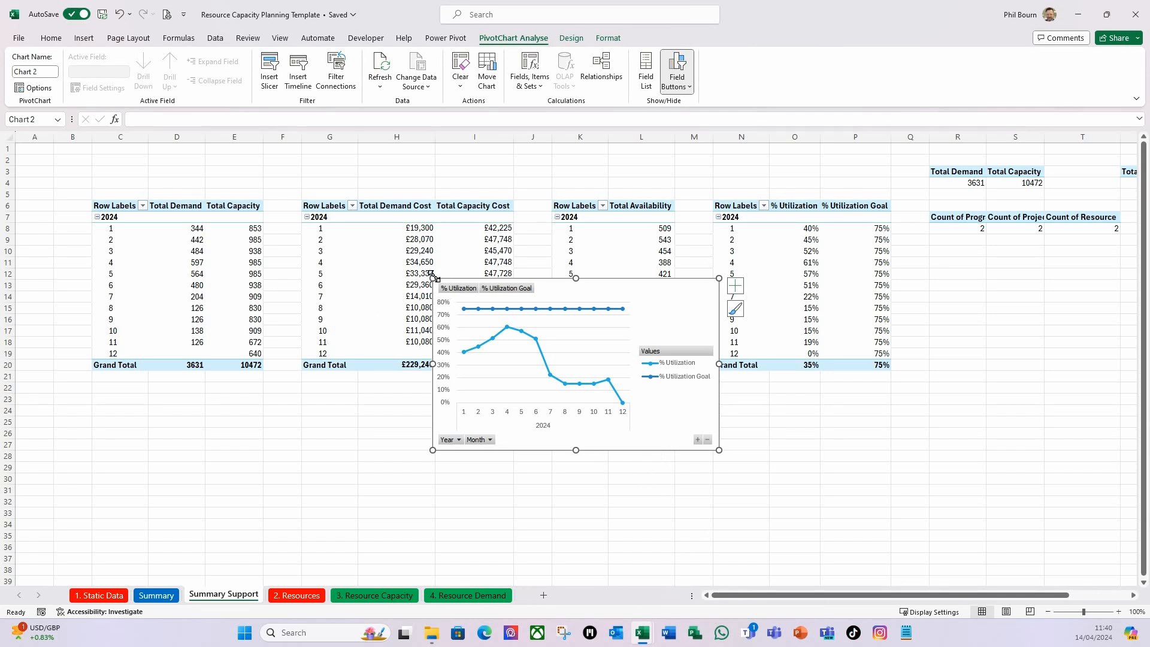
Enlarge the utilization line chart up to about column F, row 3, and hide all its field buttons.
drag(434, 277, 239, 169)
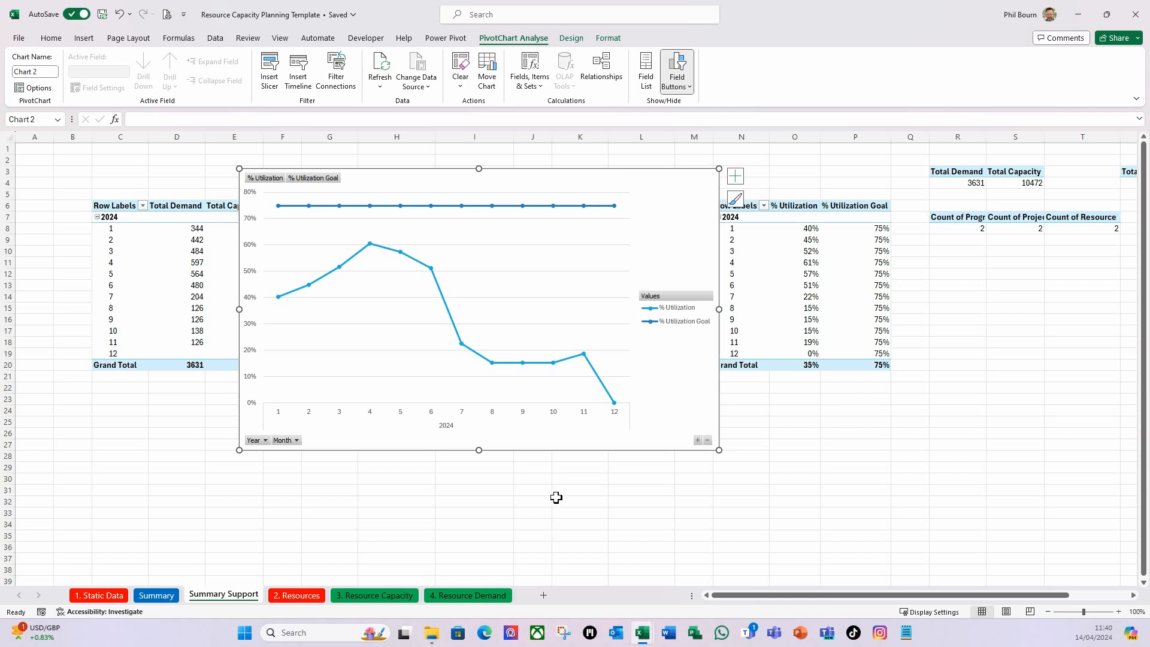
click(690, 89)
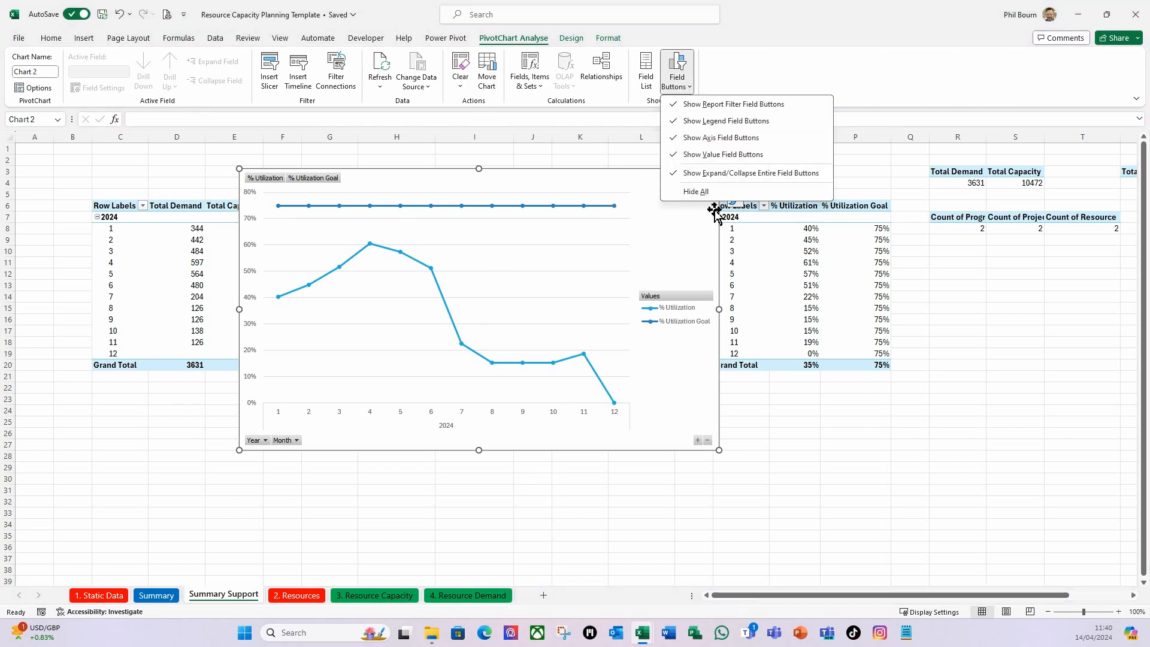
click(704, 192)
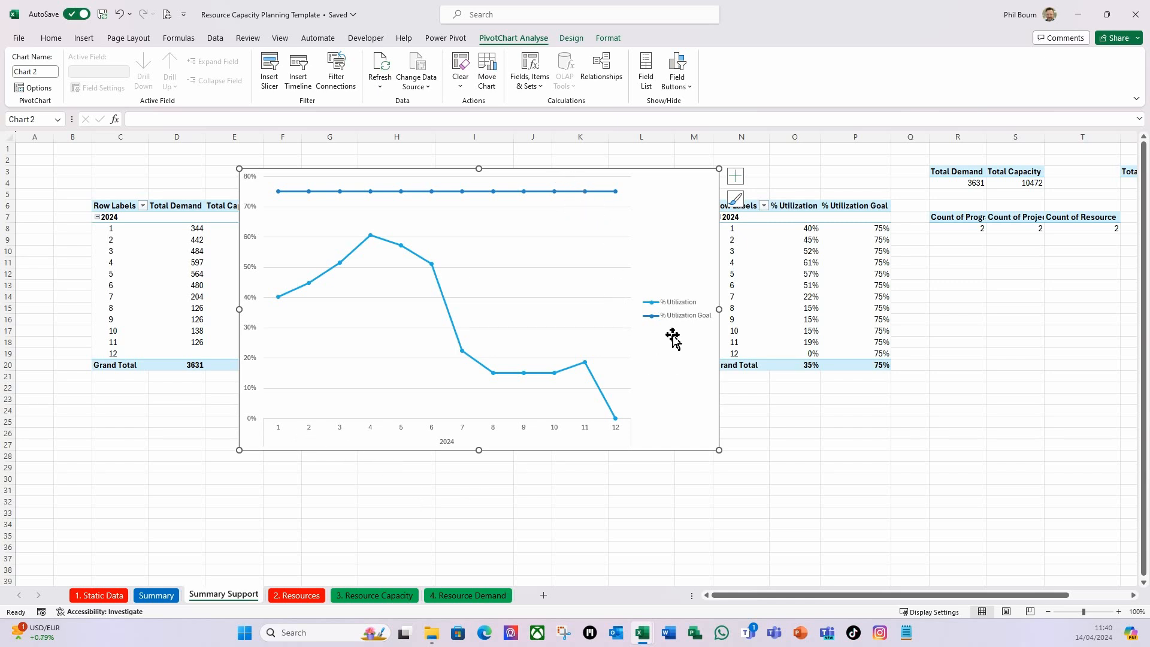
Format the % Utilization Goal series as a solid-fill green line with a dotted dash type.
click(600, 192)
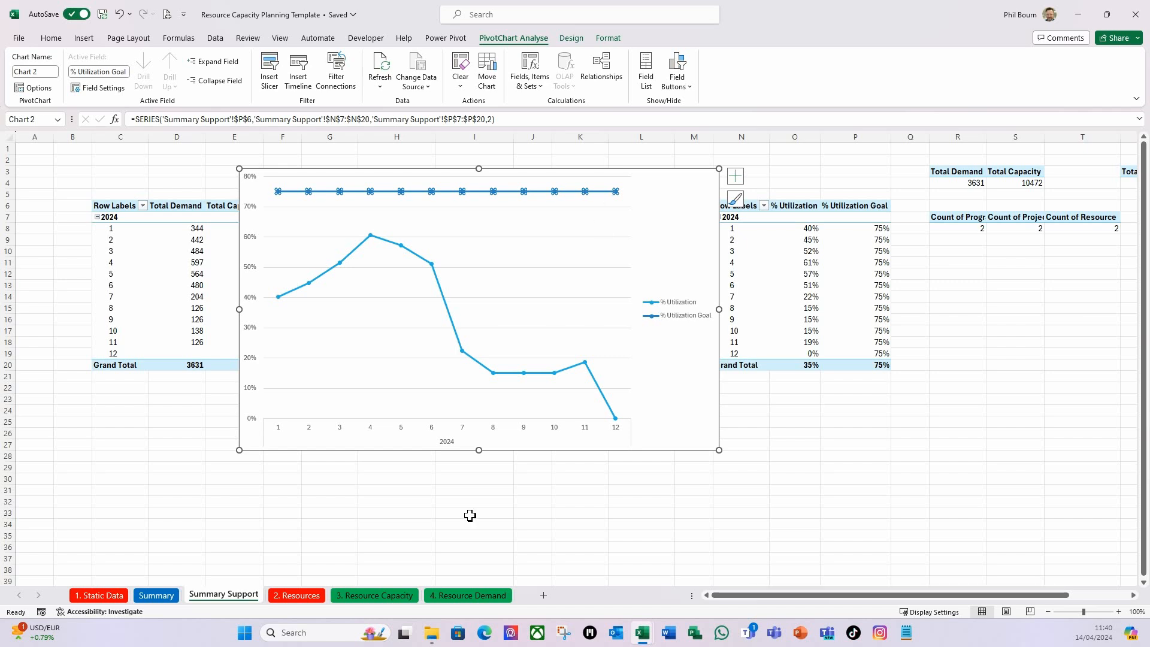
key(ctrl+1)
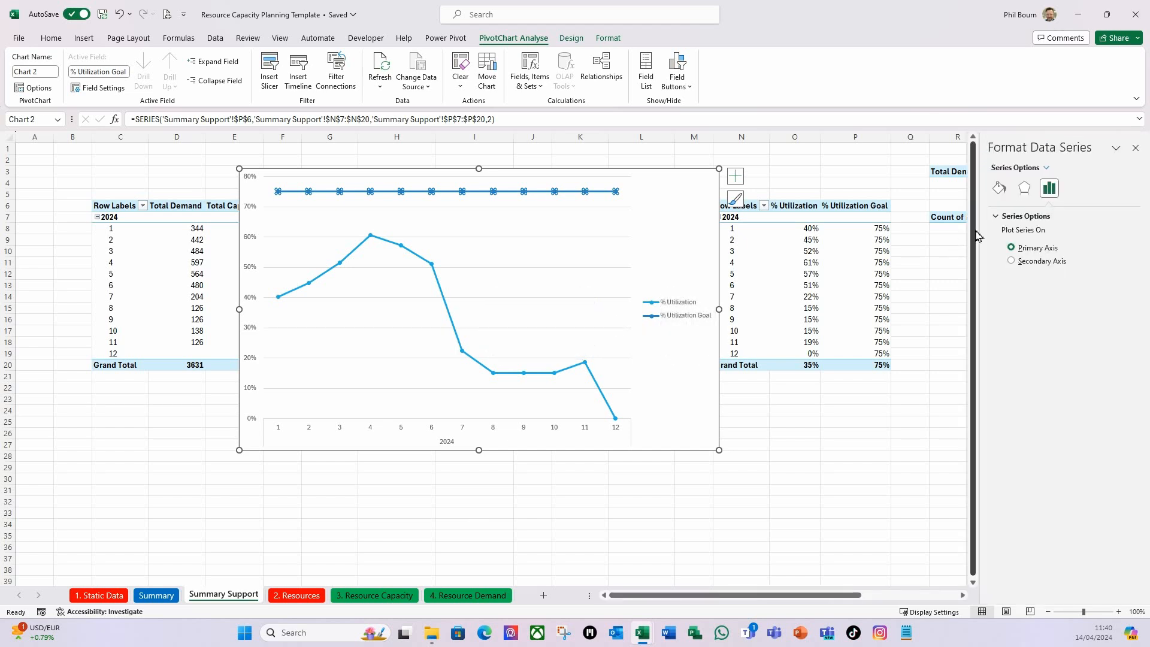
click(999, 188)
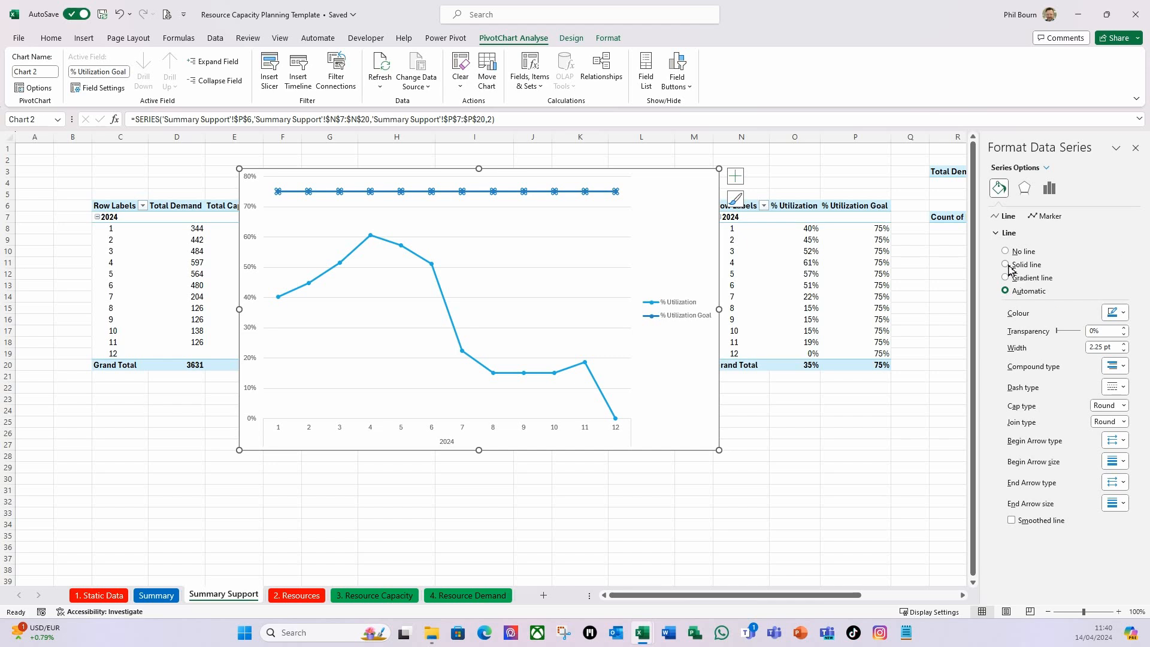
click(1123, 312)
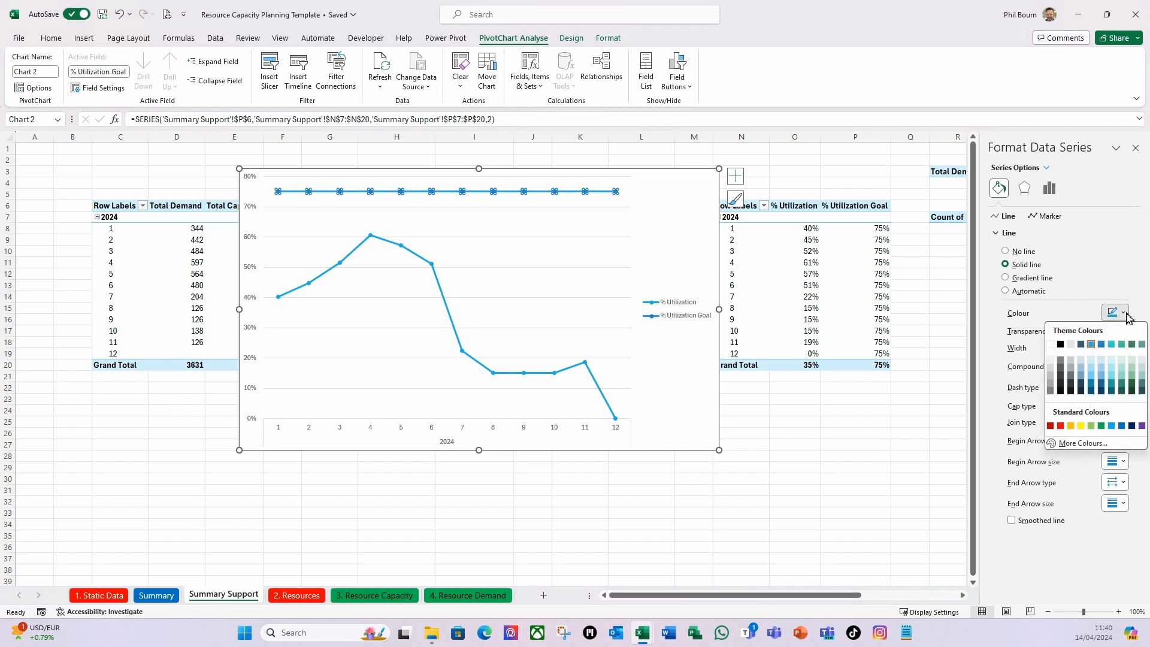
click(1101, 426)
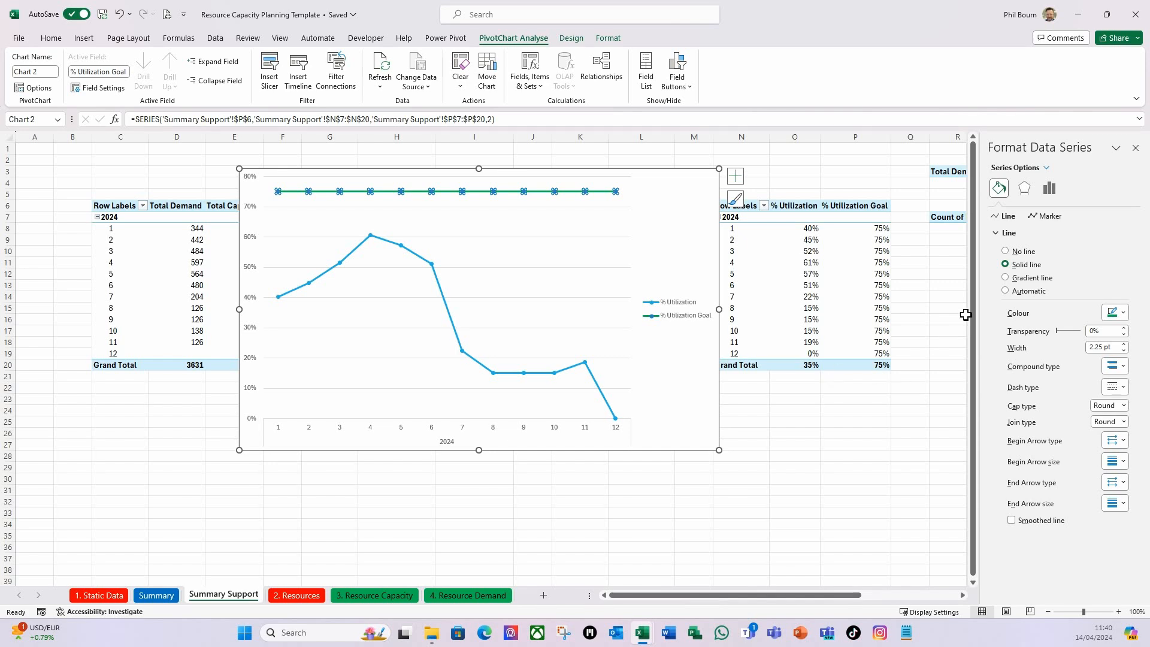
click(1122, 390)
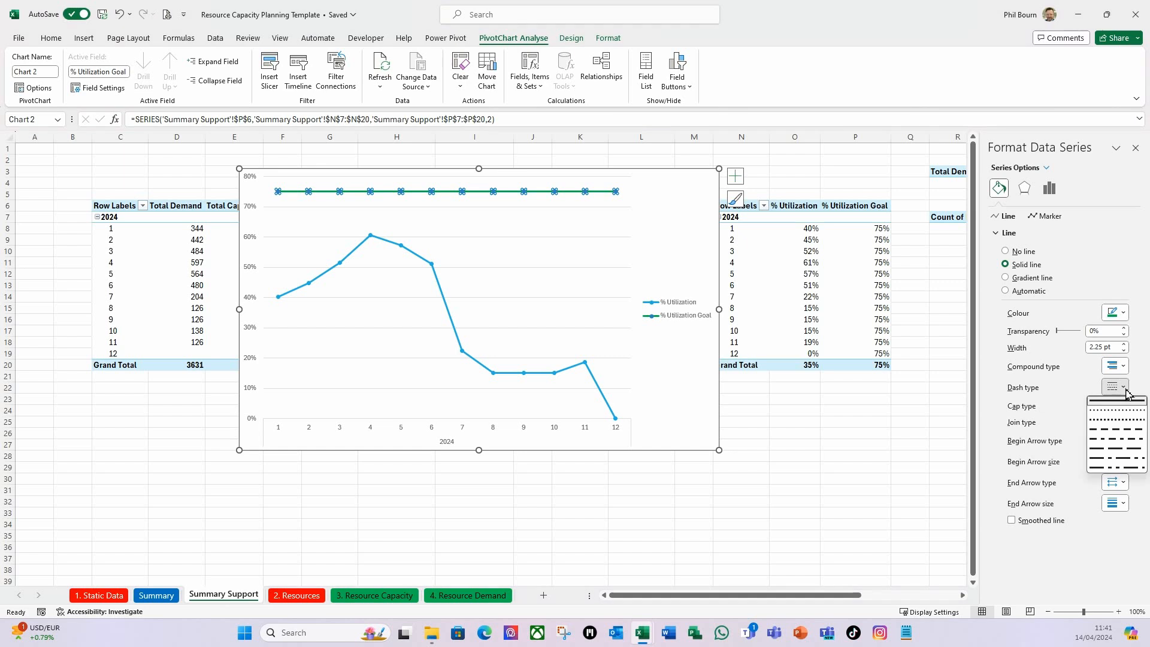
click(1122, 411)
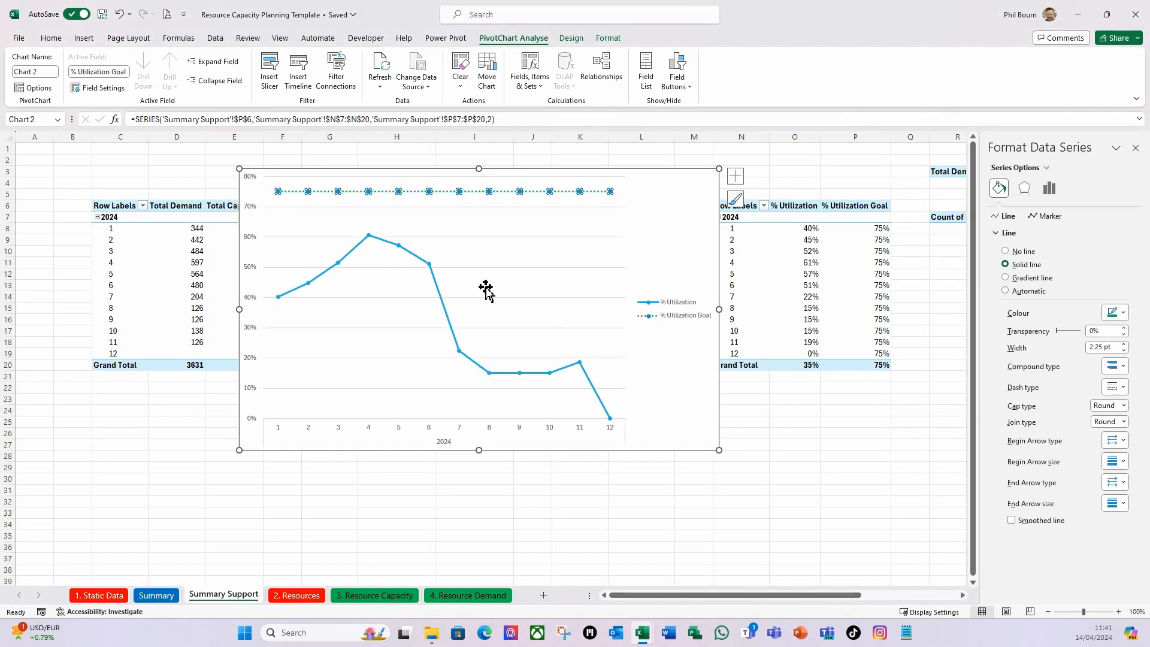
Remove the markers from the % Utilization Goal series by setting its marker option to None.
click(1054, 218)
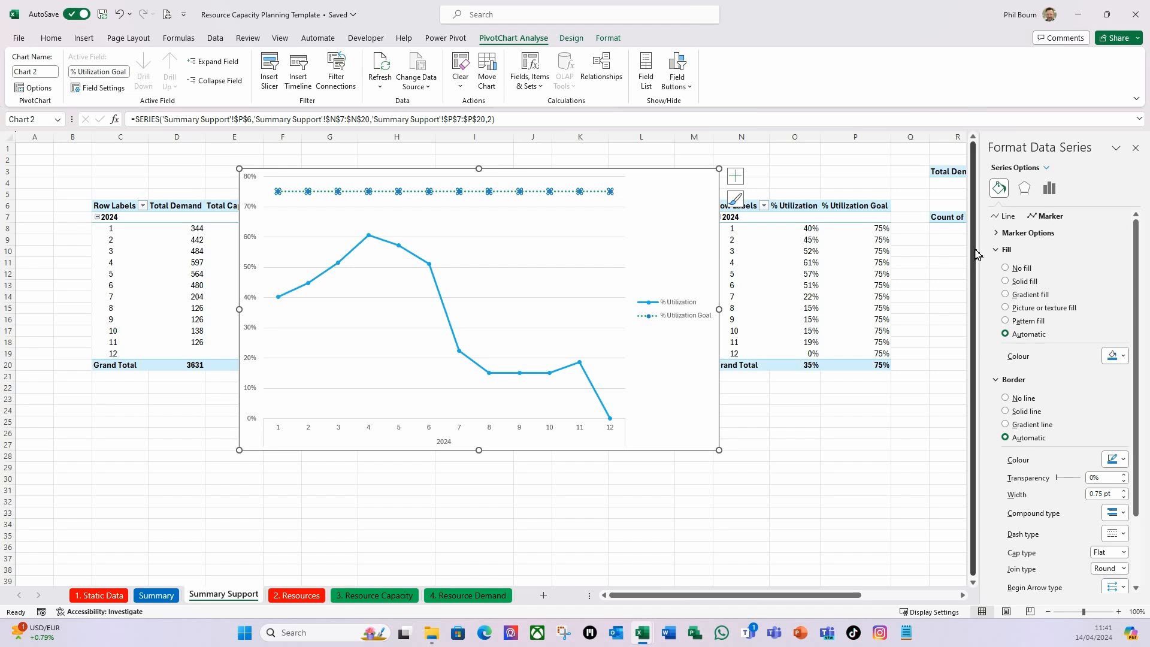
click(1000, 235)
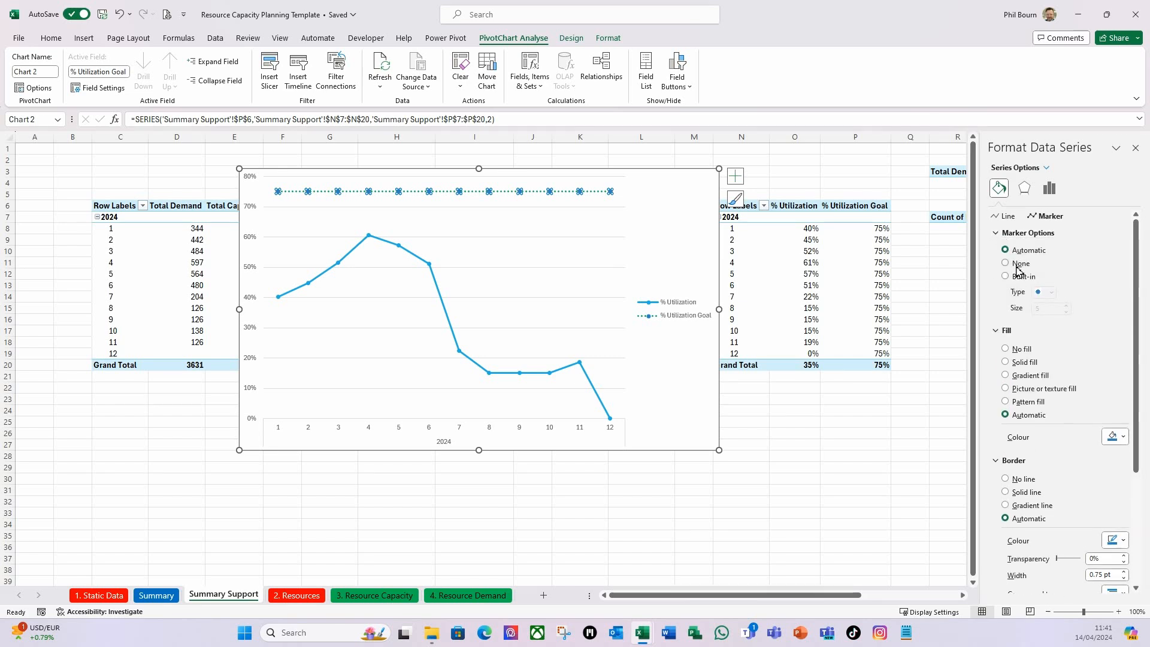
click(1008, 264)
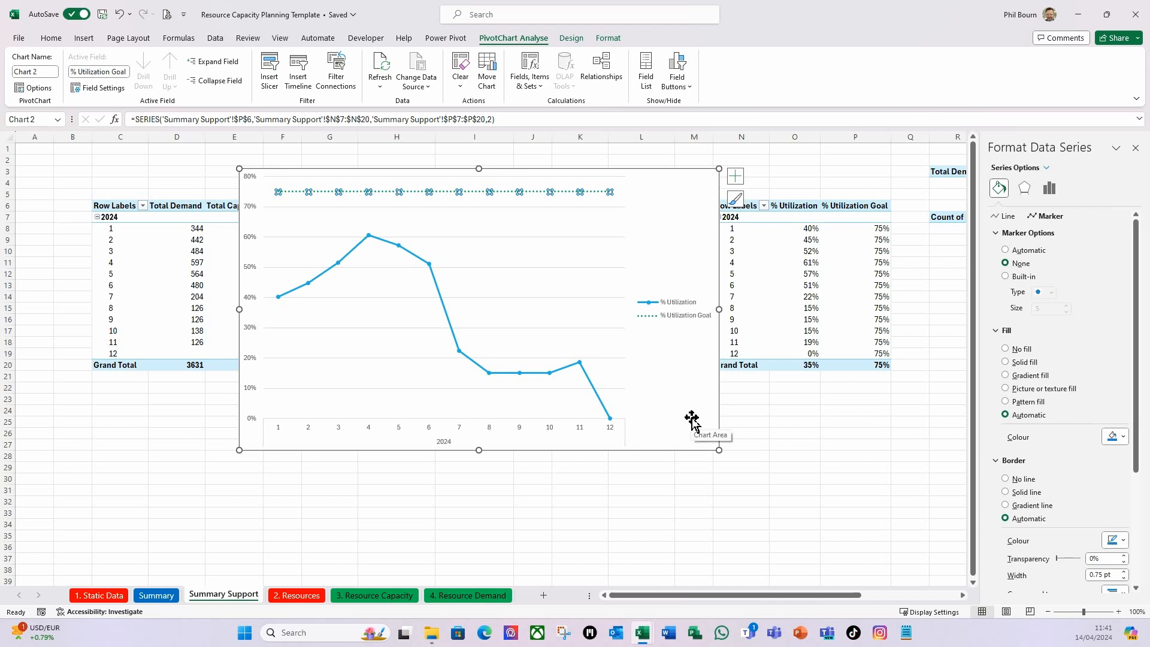
click(672, 457)
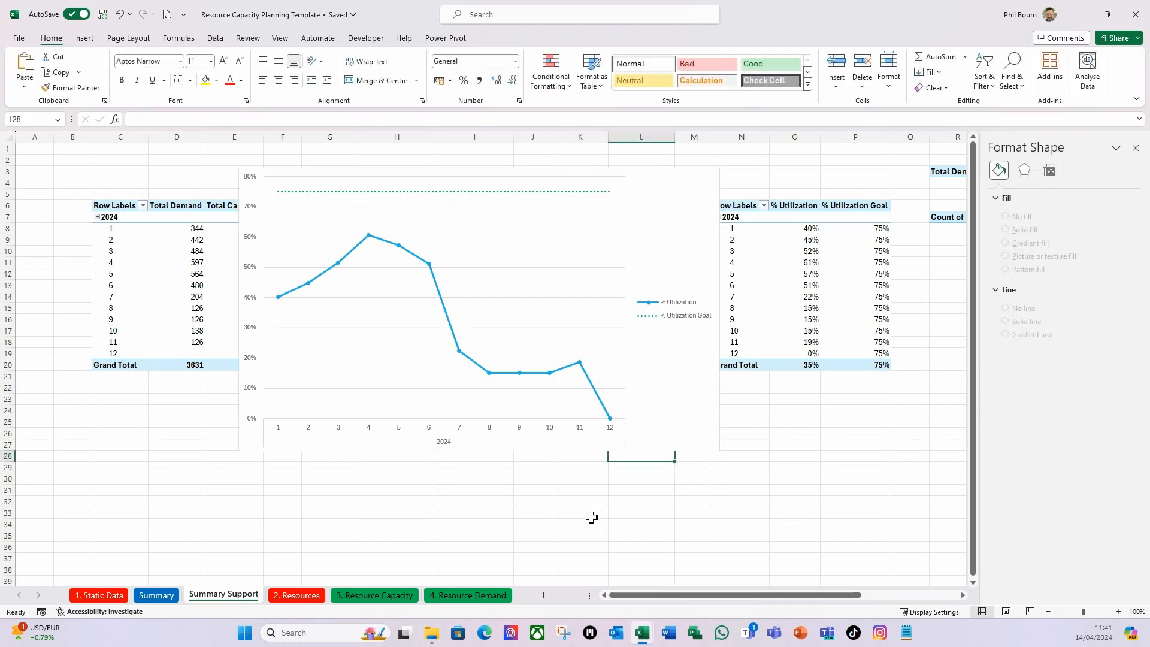
Add data labels above the % Utilization line only and make them bold.
click(291, 296)
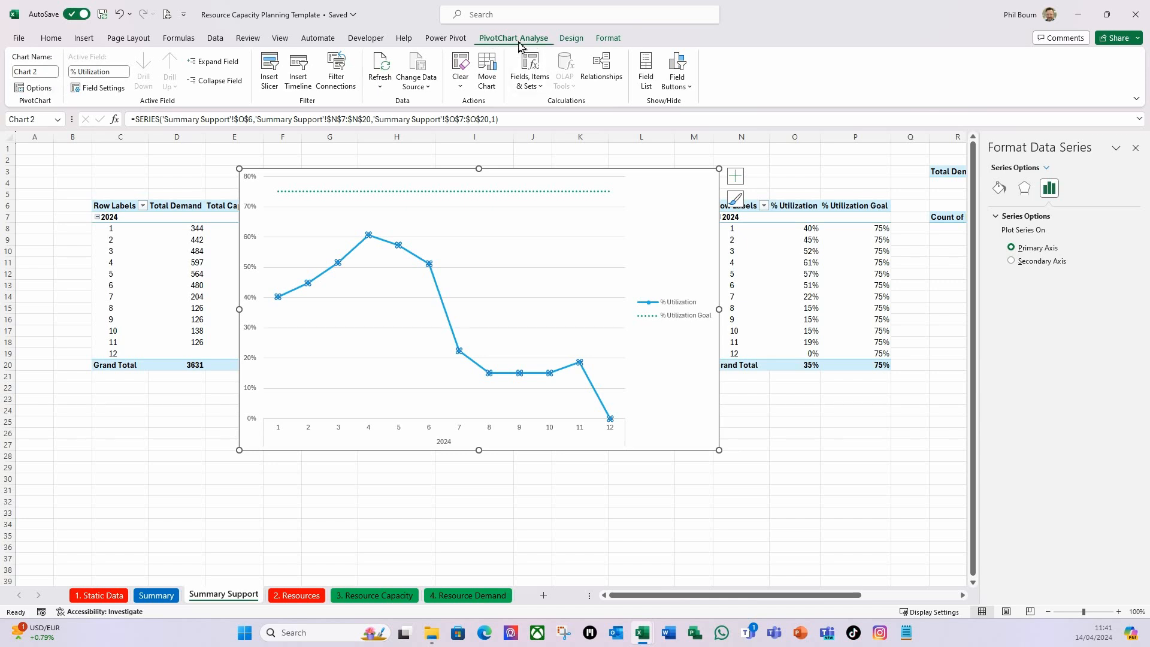
click(736, 178)
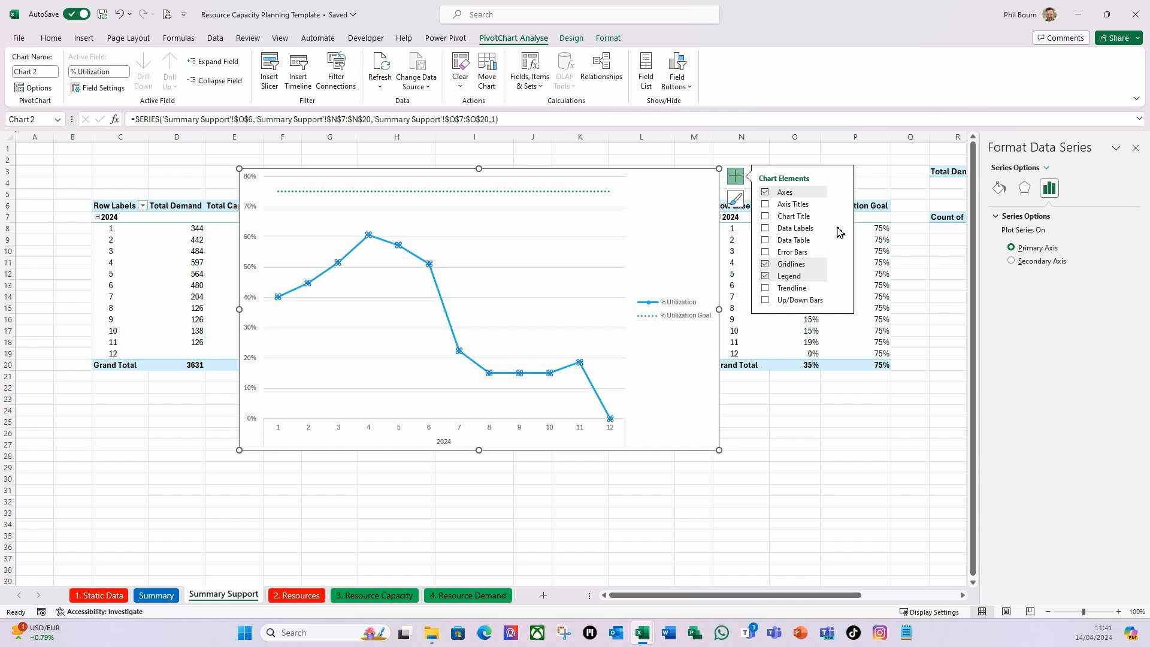
mouse_move(842, 229)
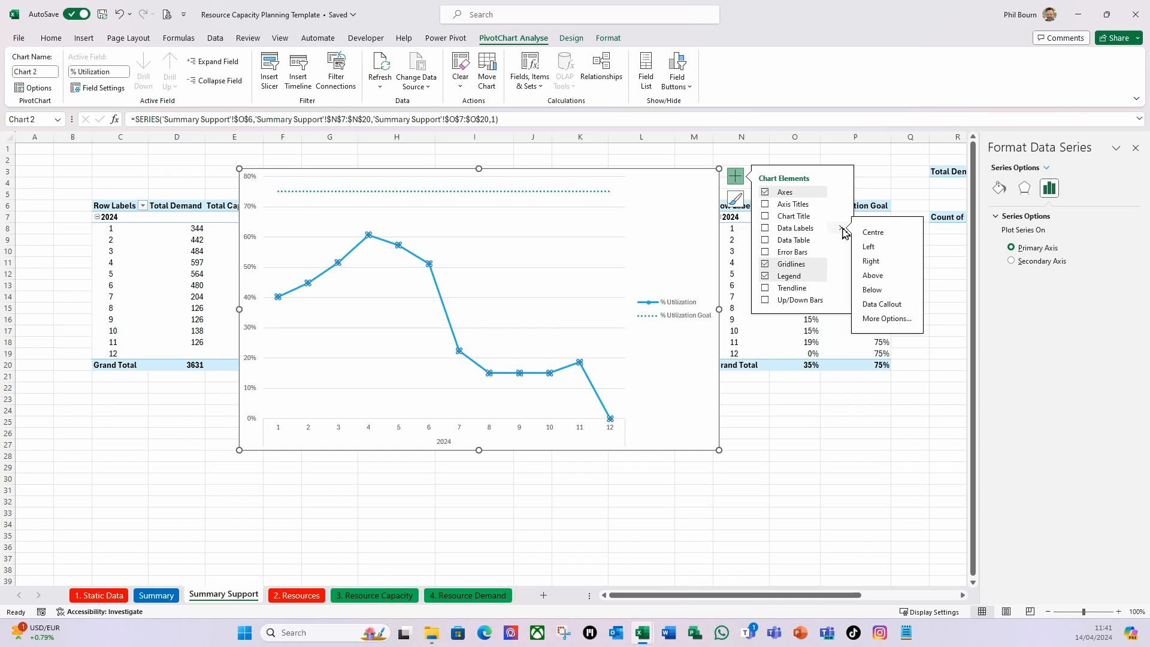
click(882, 277)
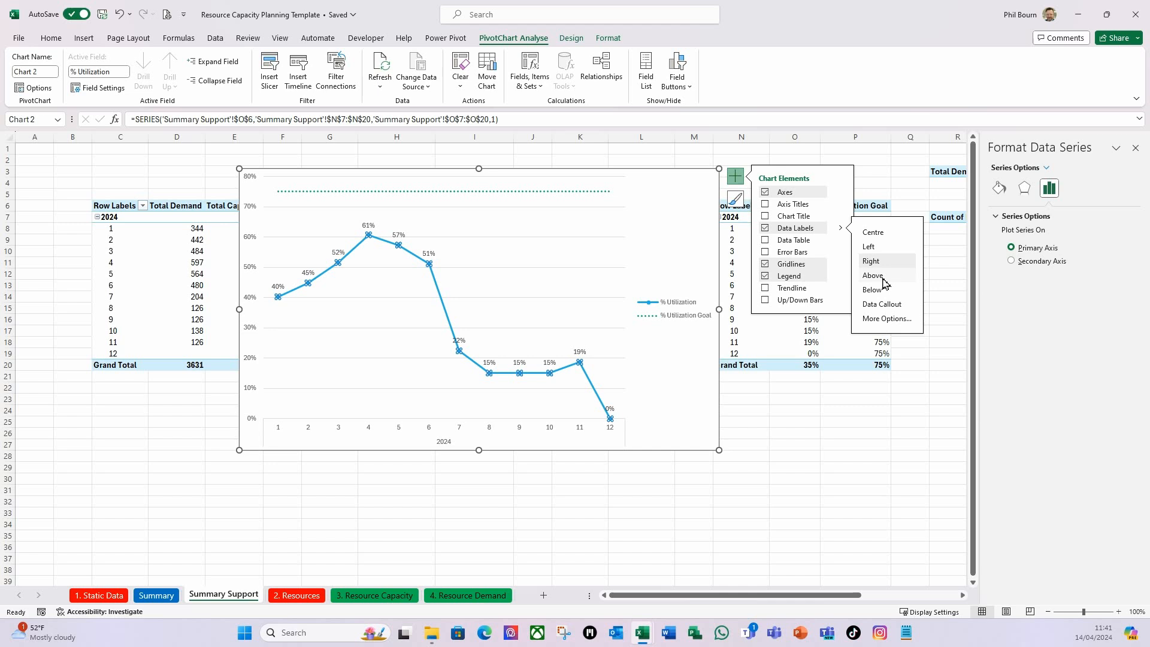
click(278, 286)
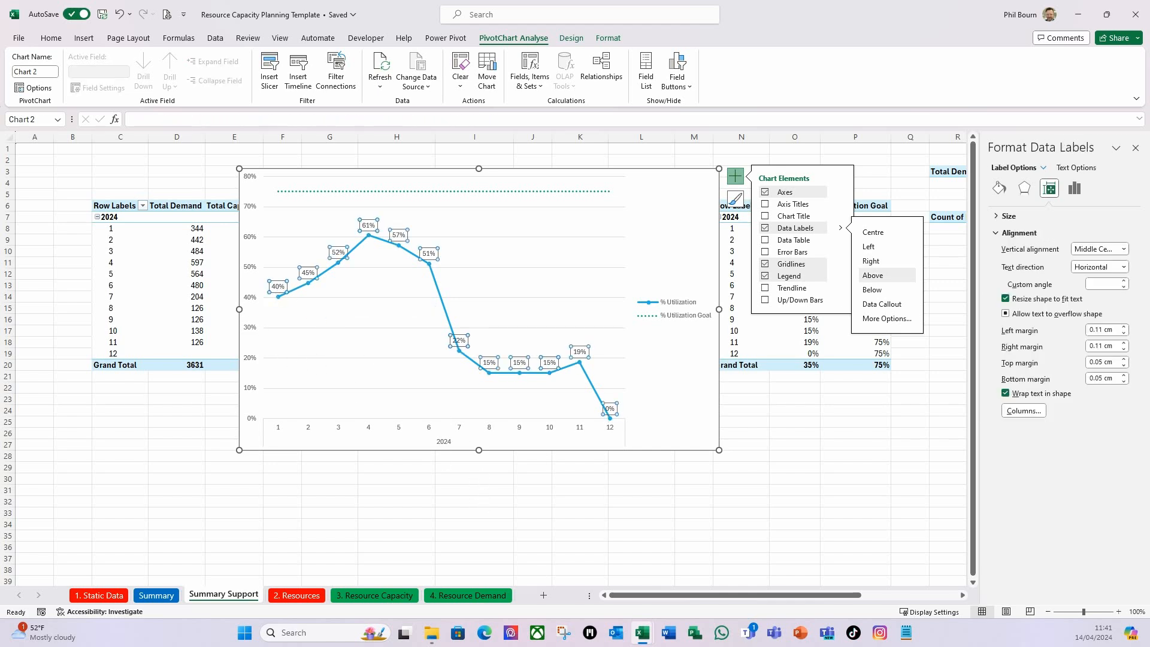
key(ctrl+b)
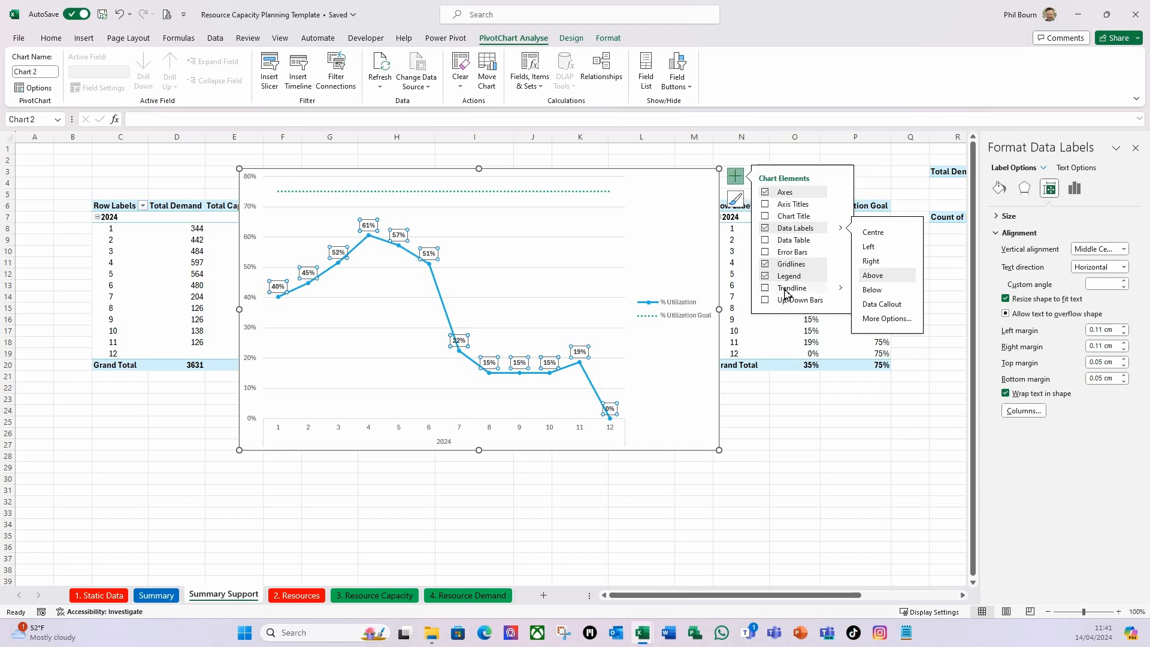
Position the legend at the top of the utilization chart and add the chart title "% Resource Utilization".
click(841, 276)
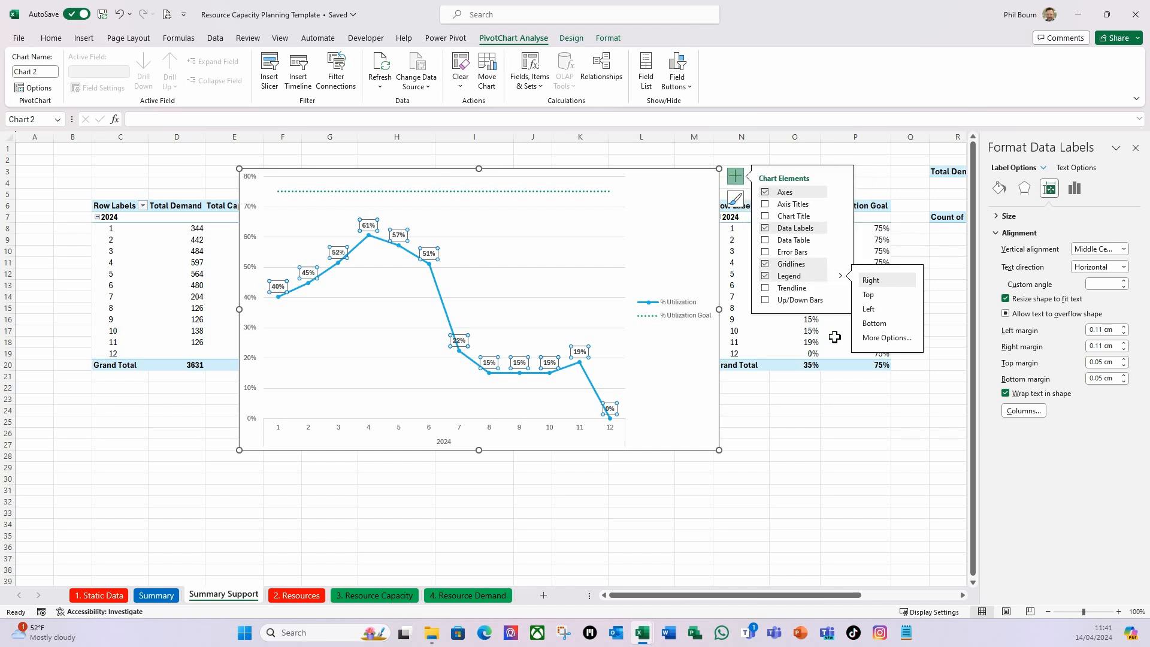
click(876, 296)
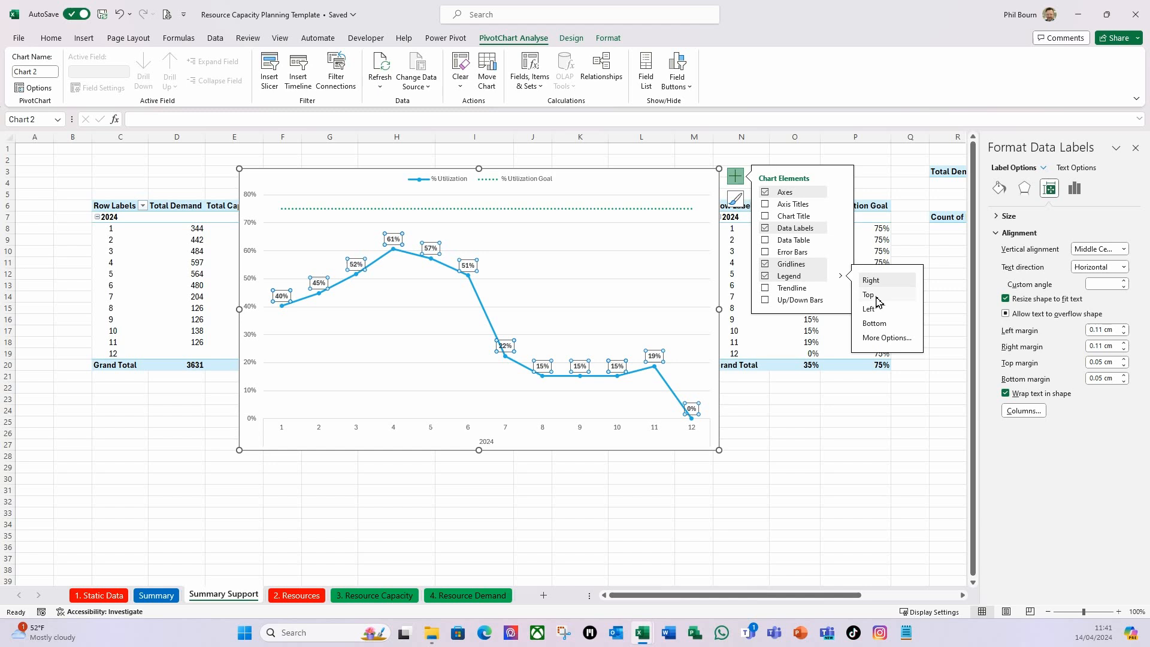
click(766, 216)
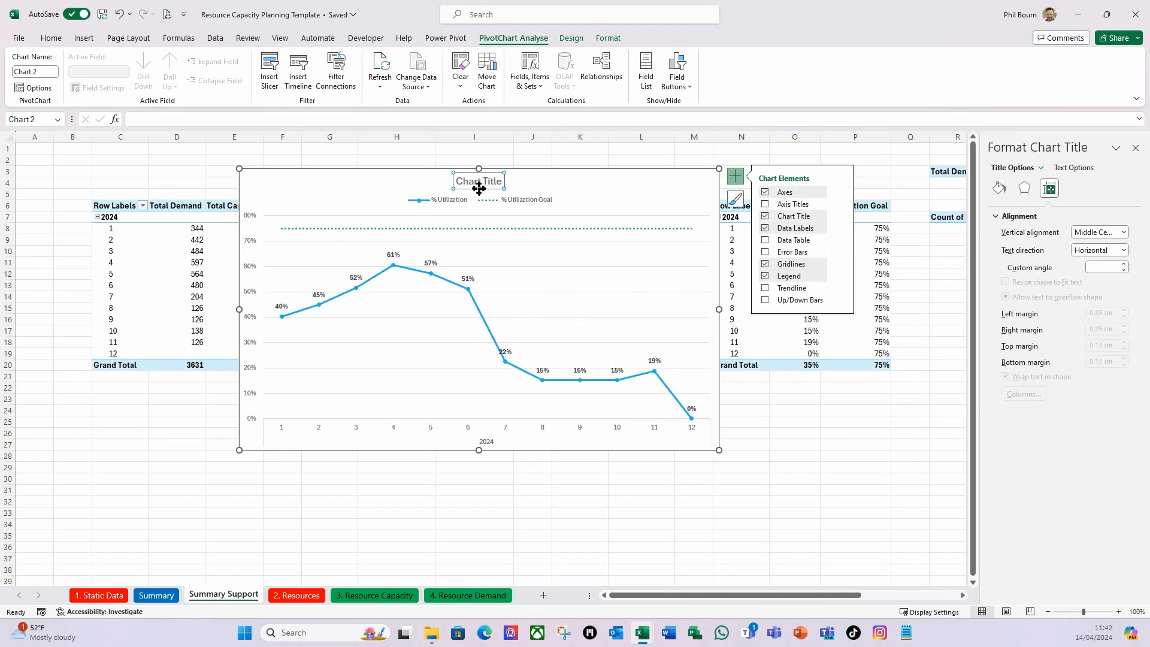
click(460, 181)
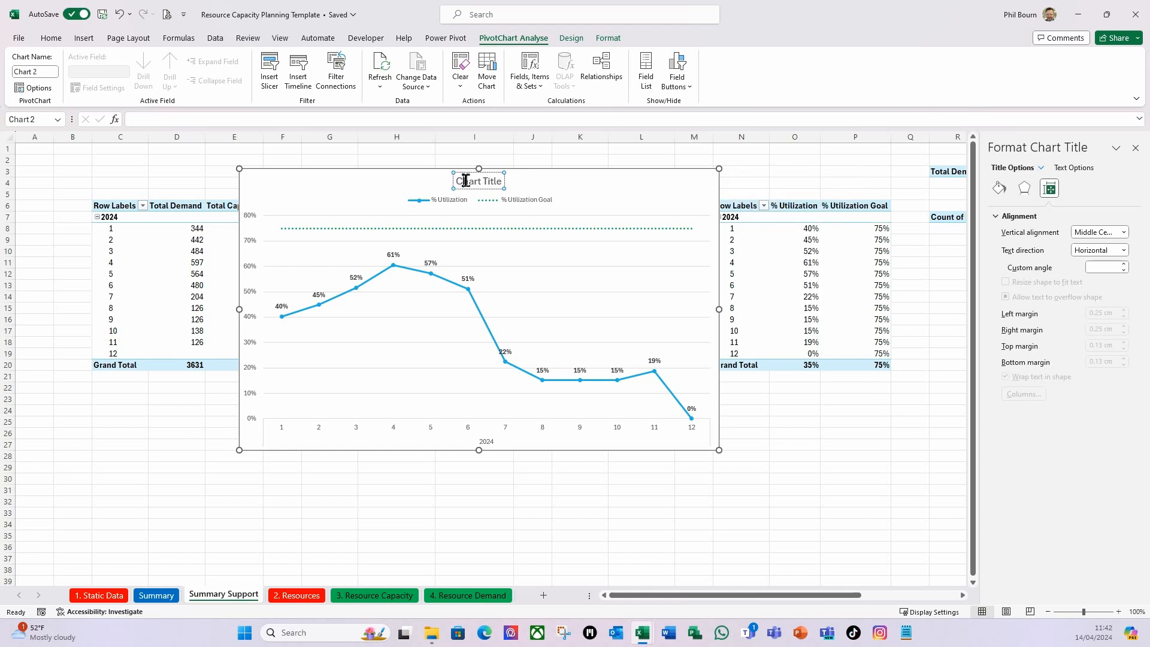
drag(456, 181, 505, 181)
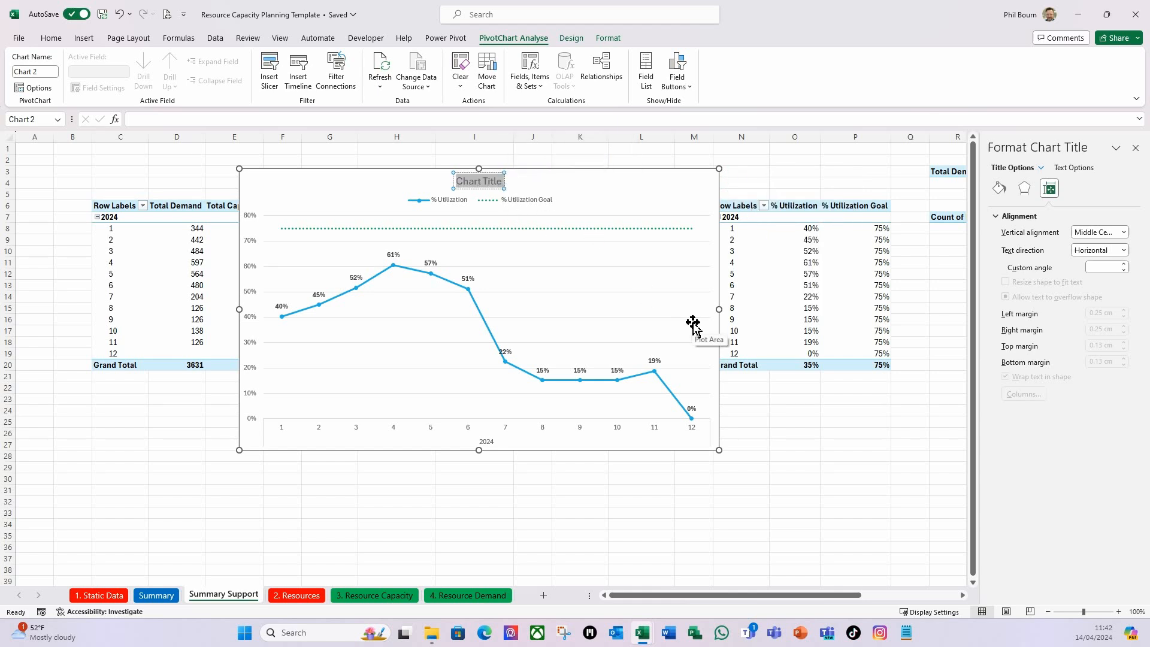
text(%)
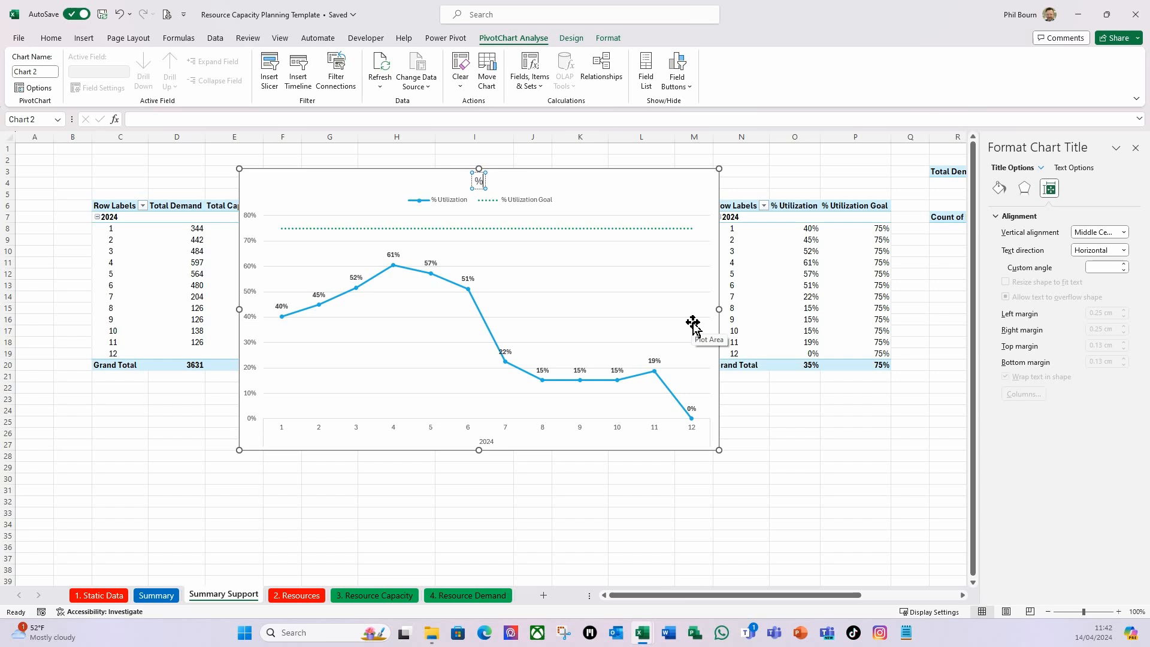
text( Resource)
text(Uti)
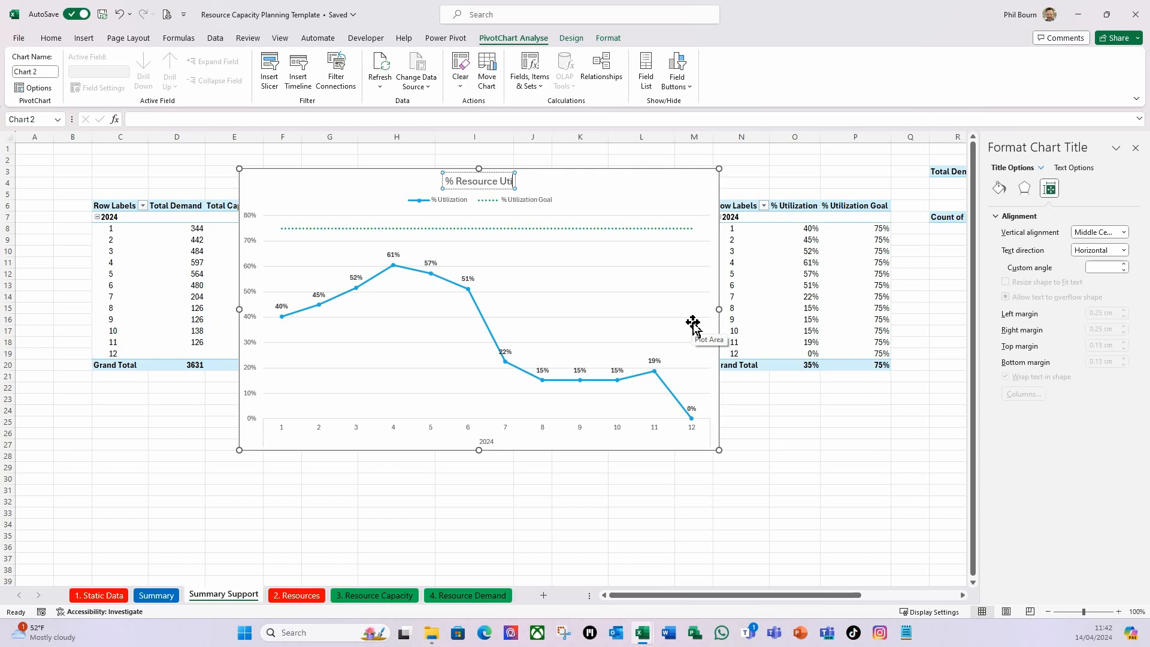
text(lization)
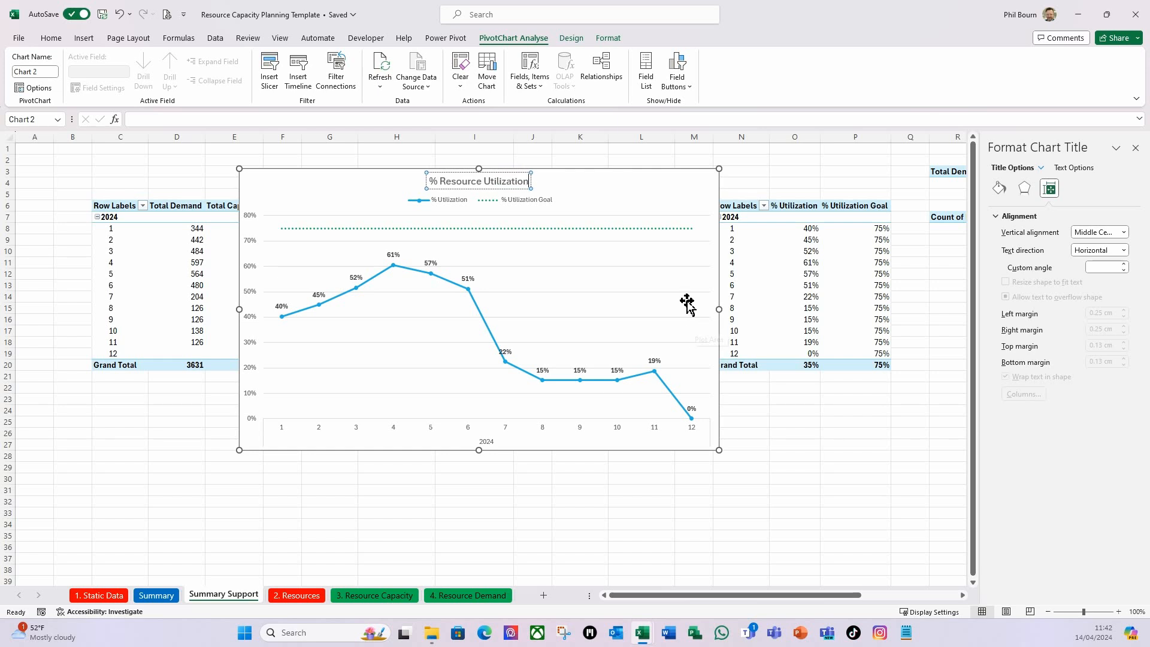
Move the chart title to the chart's upper-left corner and the legend to its upper-right corner.
click(596, 197)
click(513, 182)
drag(488, 189, 306, 190)
click(485, 206)
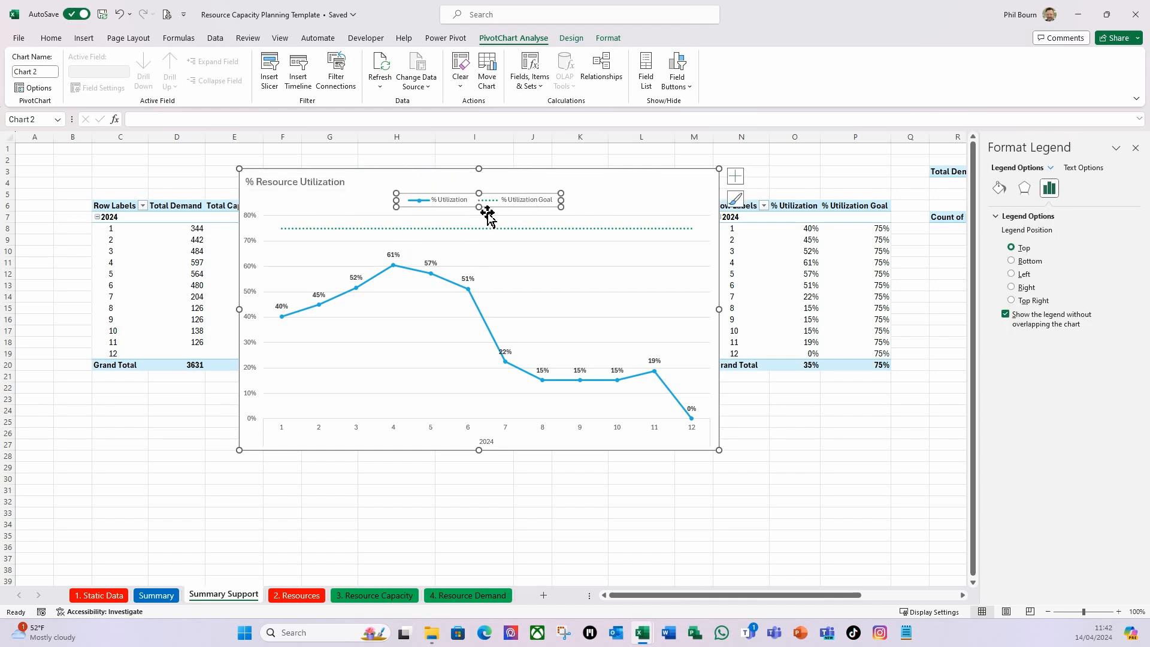
drag(488, 214, 693, 184)
click(532, 194)
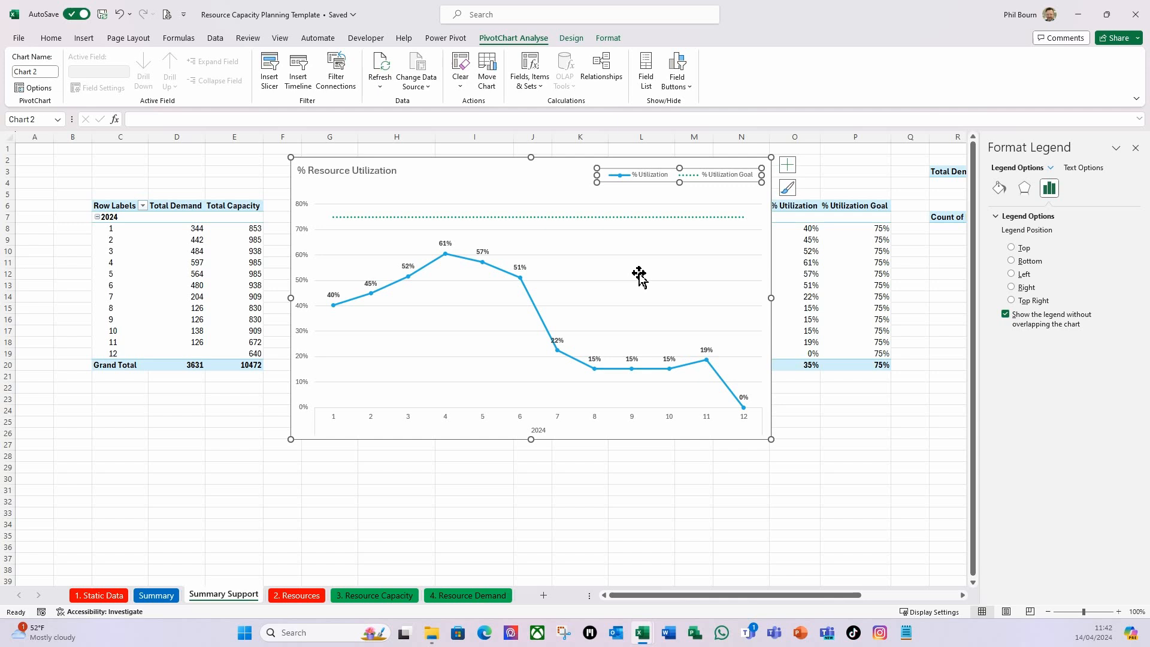
Cut the % Resource Utilization chart and paste it at cell N34 of the Summary sheet, then close the formatting pane.
click(481, 173)
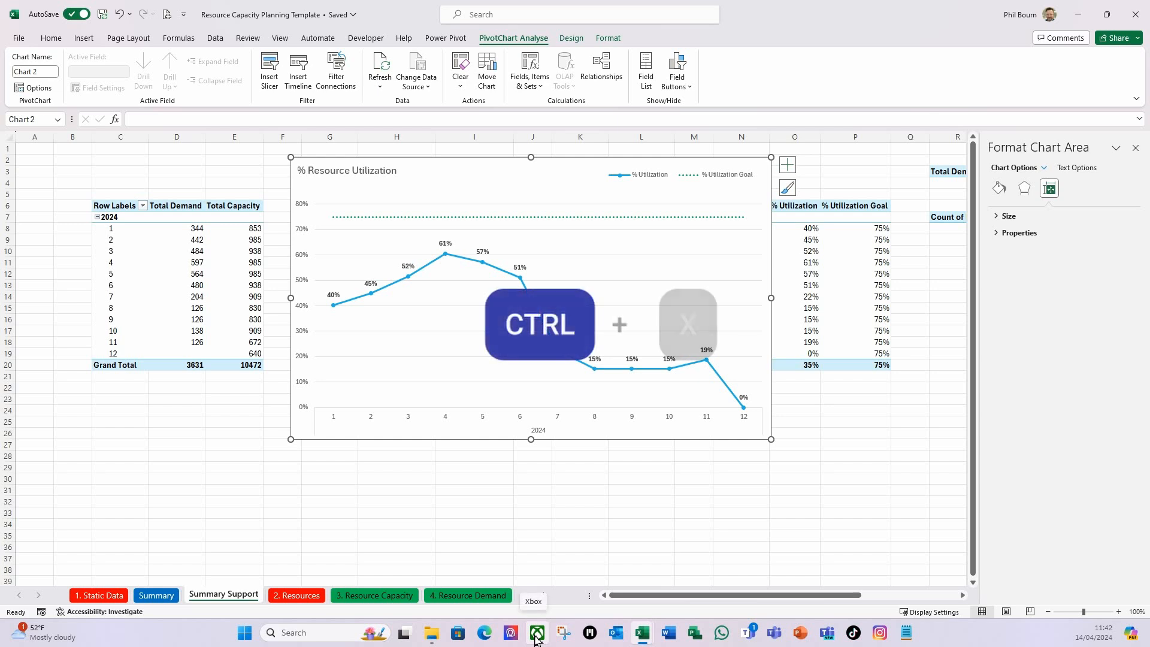
key(ctrl+x)
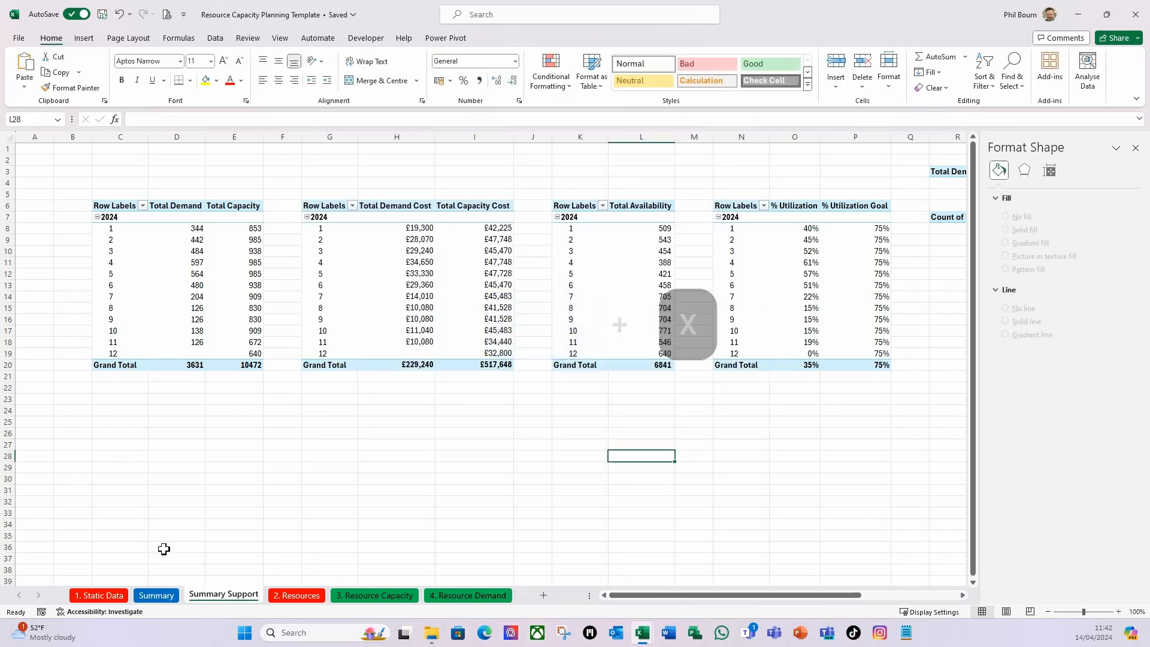
click(158, 595)
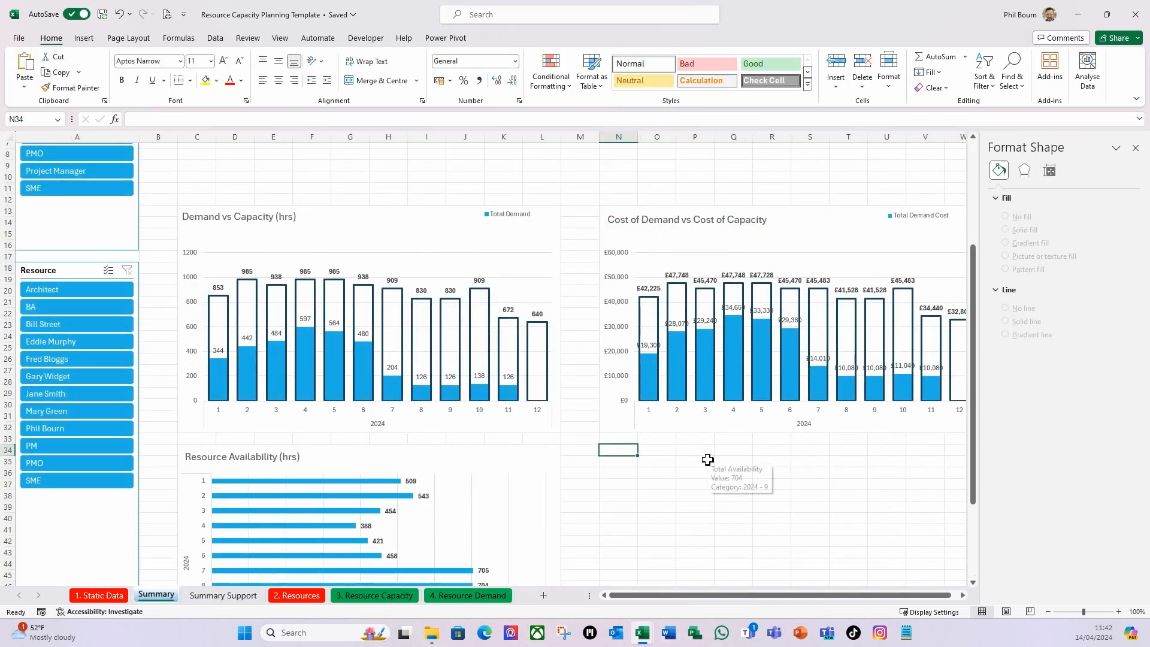
key(ctrl+v)
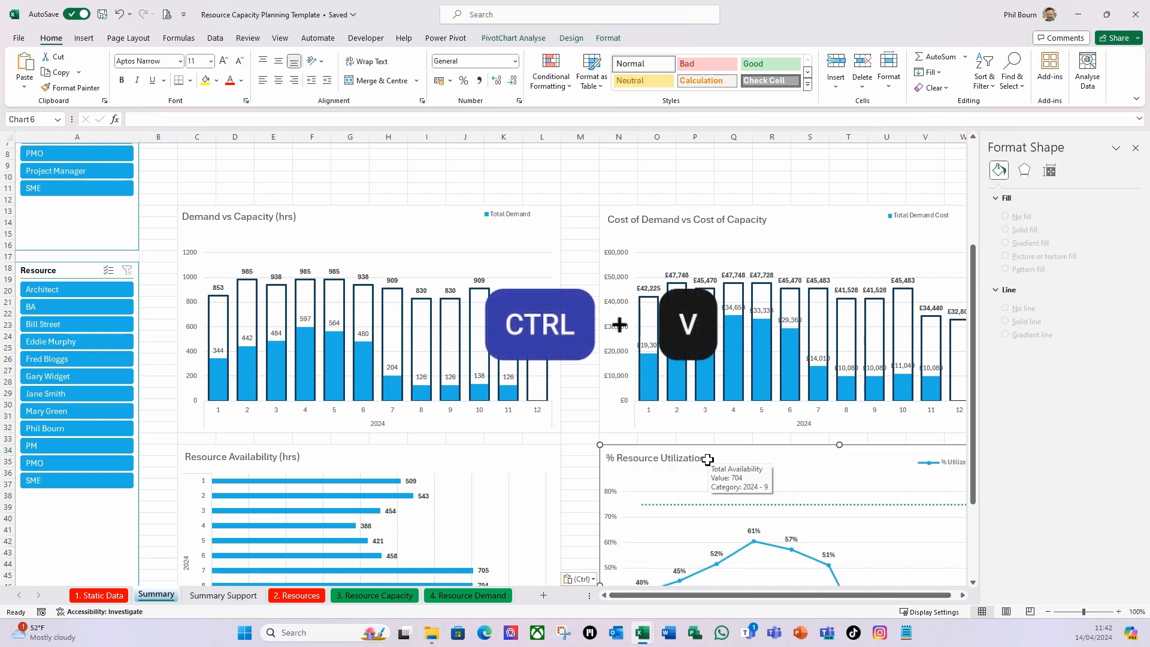
click(1135, 148)
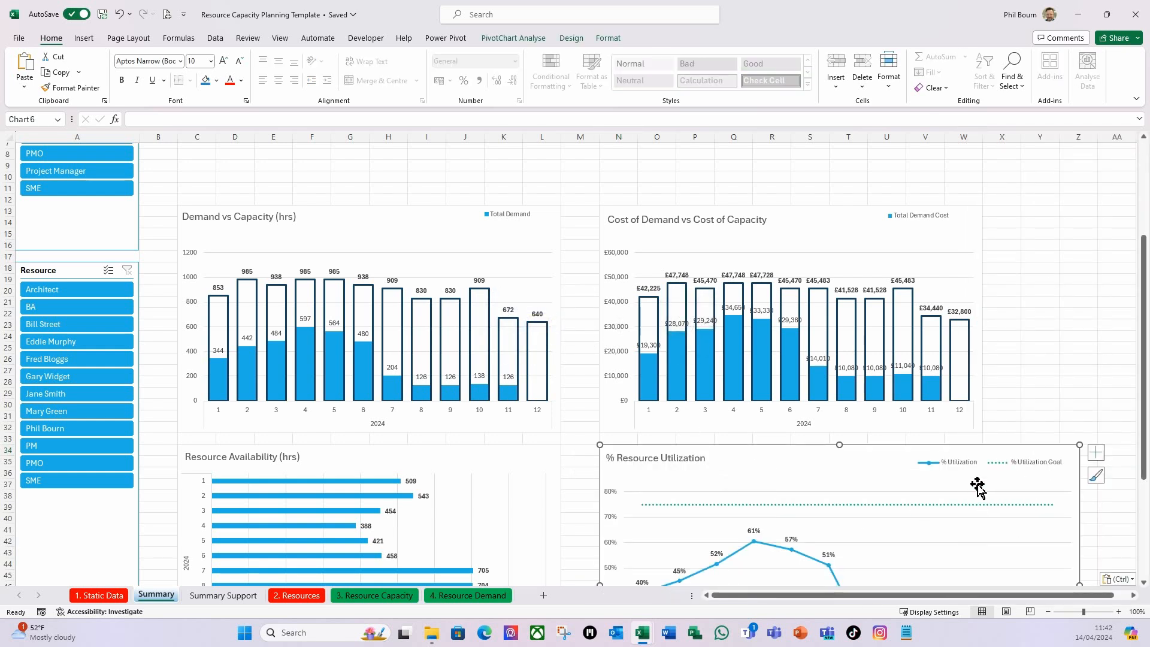
Narrow the % Resource Utilization chart to end at column W, snapped to the grid in line with the cost chart above.
scroll(976, 479, down, 4)
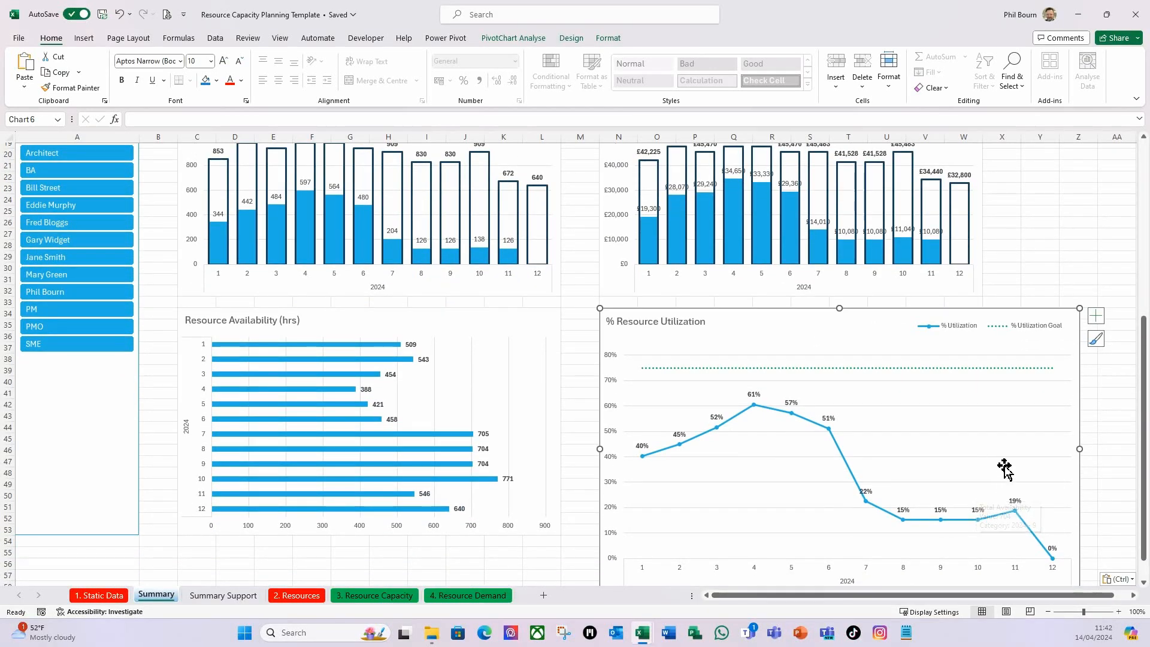
scroll(1006, 465, down, 1)
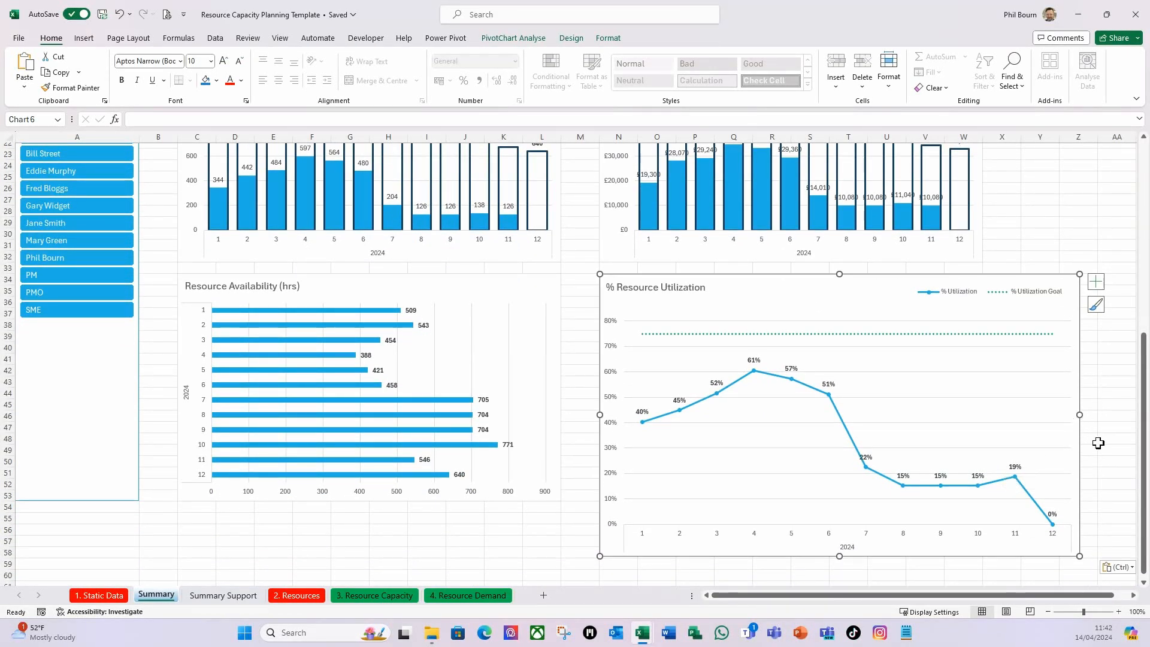
key(alt)
drag(1084, 415, 998, 418)
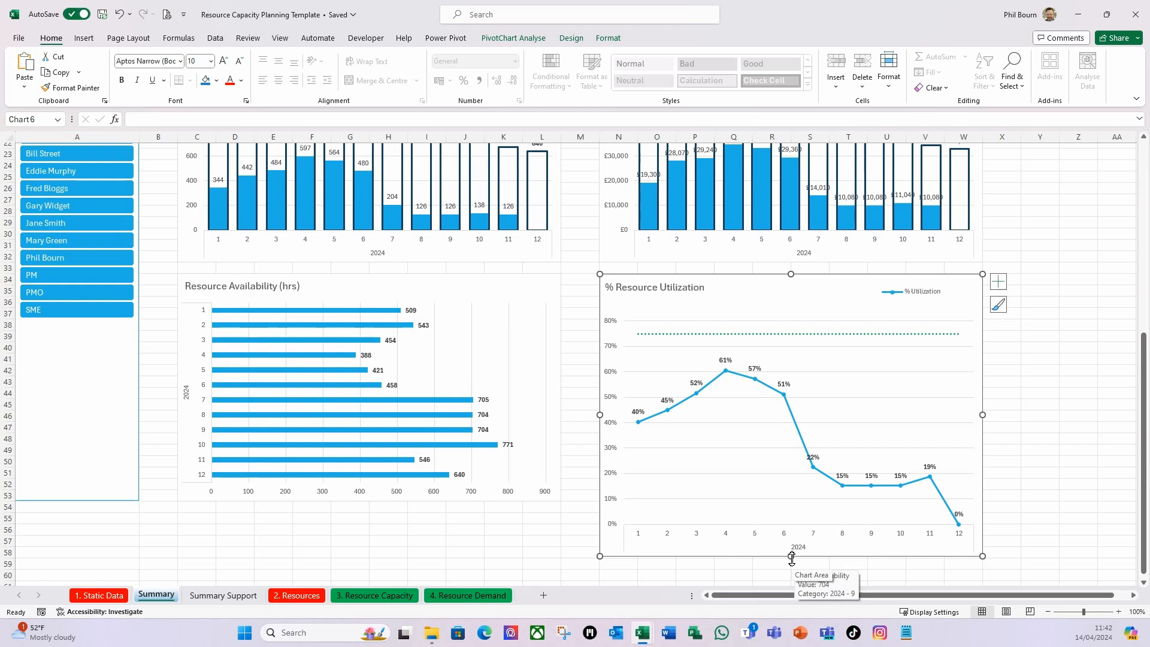
Shorten the % Resource Utilization chart to end at row 53, in line with the Resource Availability chart.
drag(791, 558, 802, 501)
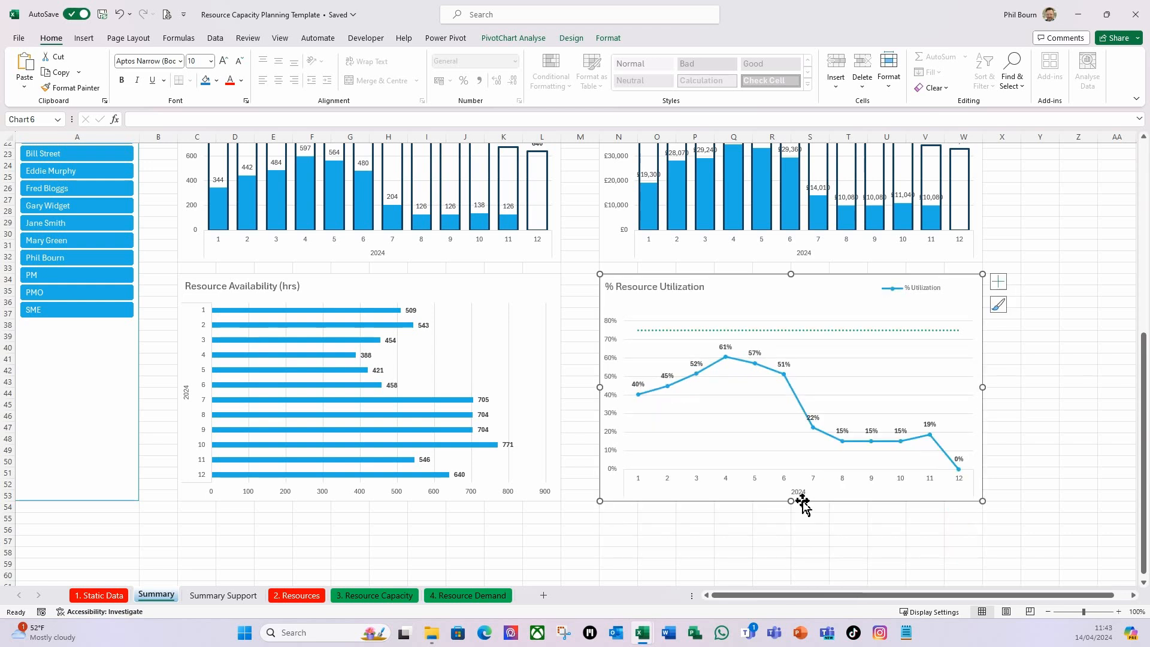
click(769, 552)
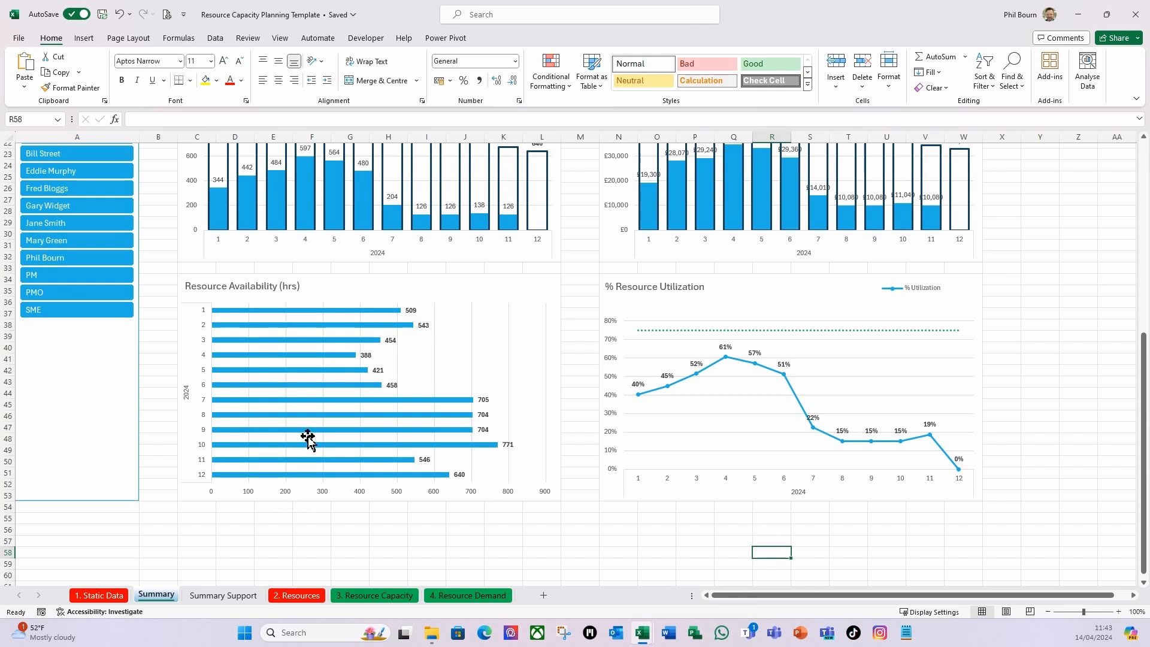
Filter the dashboard to the Architect skill set, review the four charts, and clear the Skill Set filter.
scroll(307, 437, up, 7)
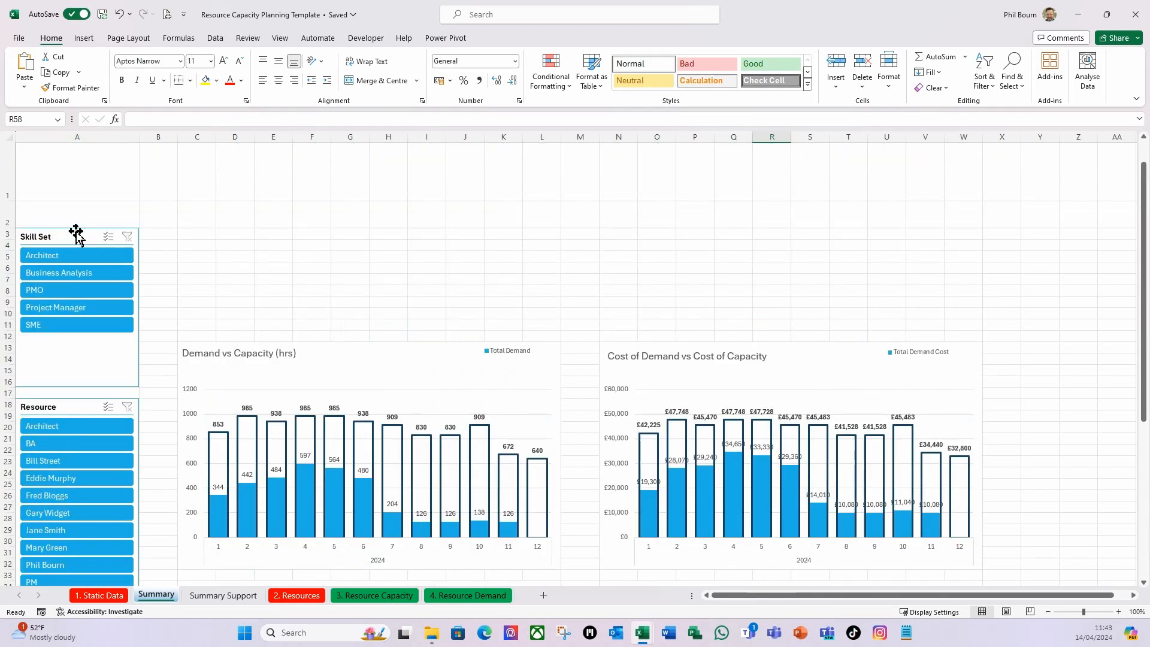
click(74, 256)
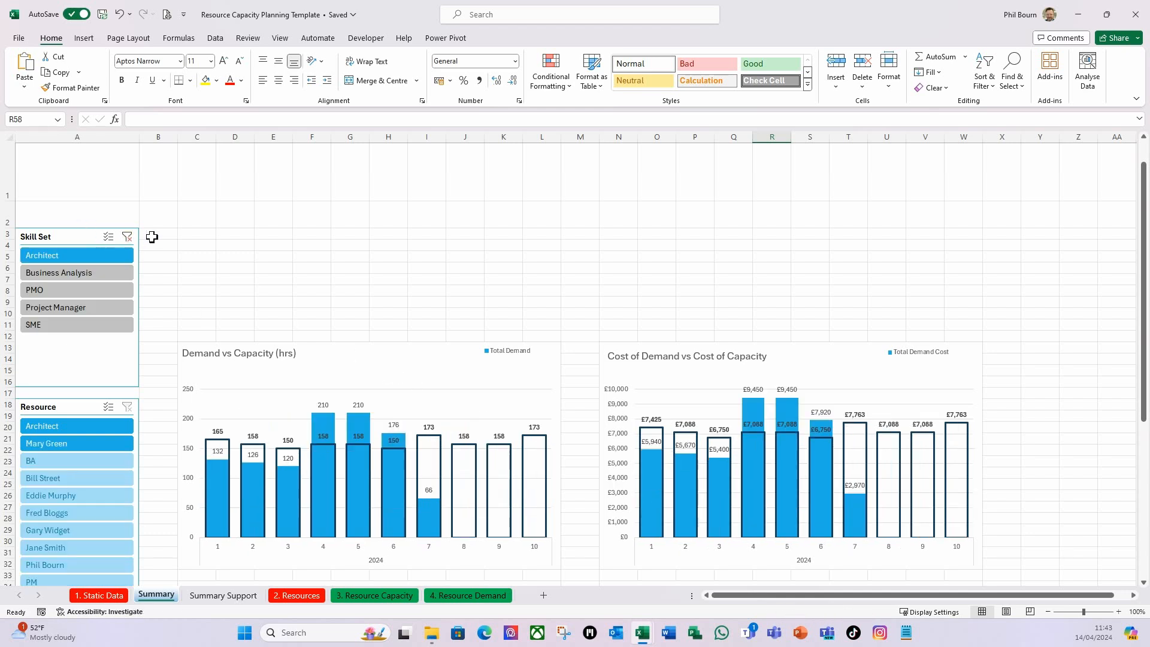
scroll(198, 232, down, 5)
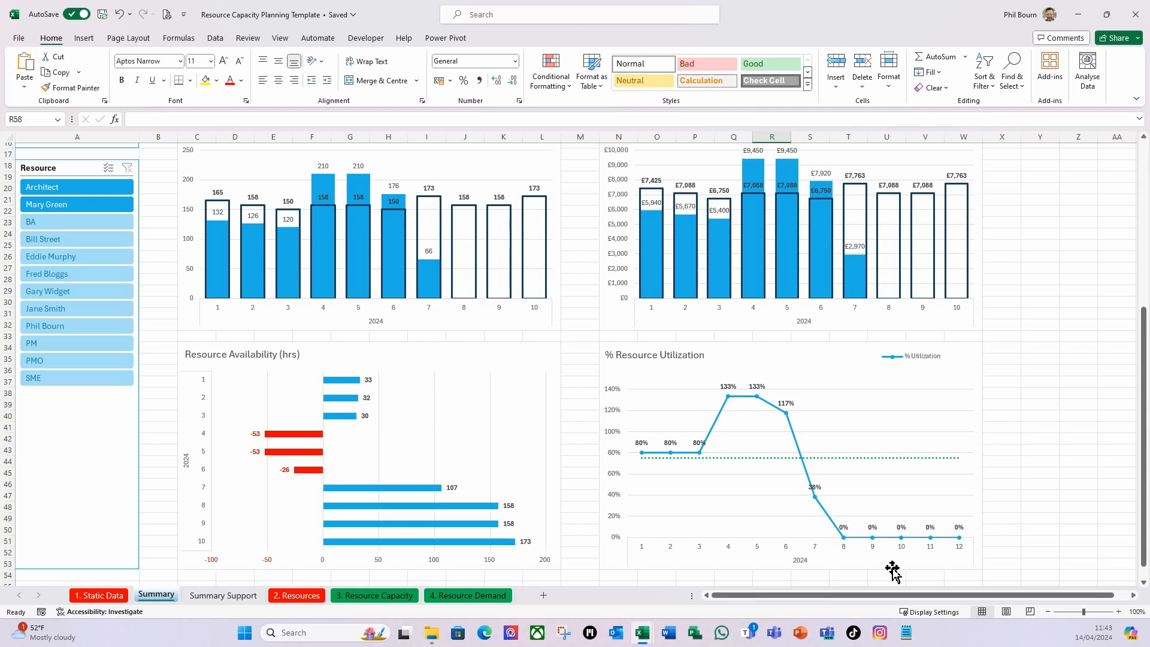
scroll(435, 504, up, 5)
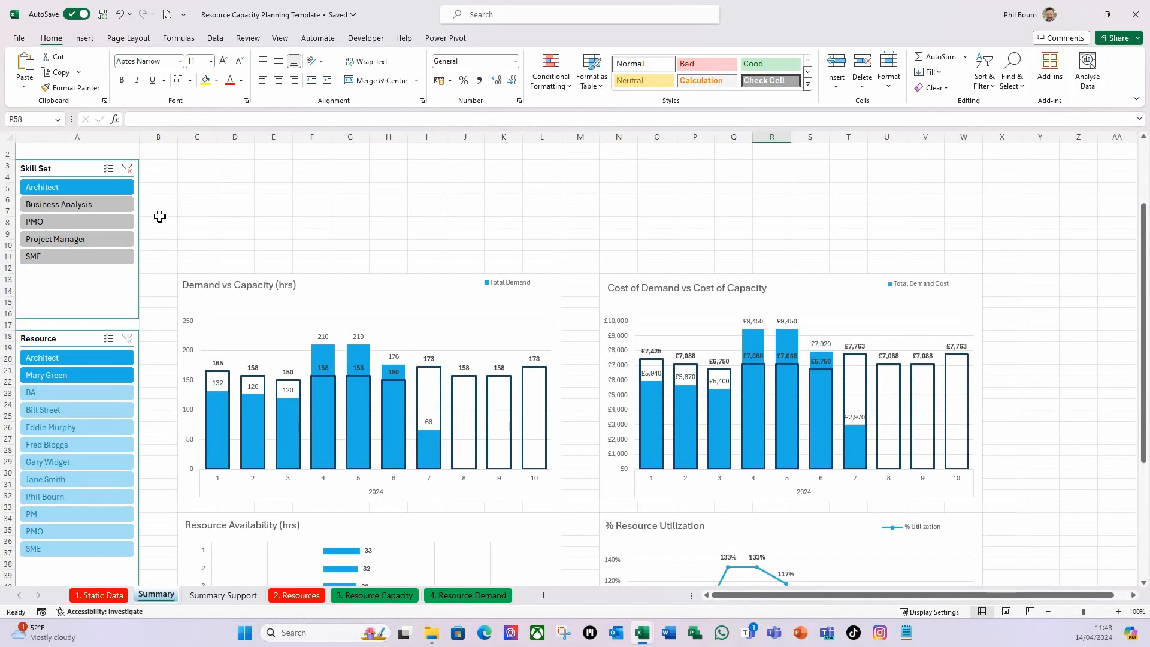
click(128, 169)
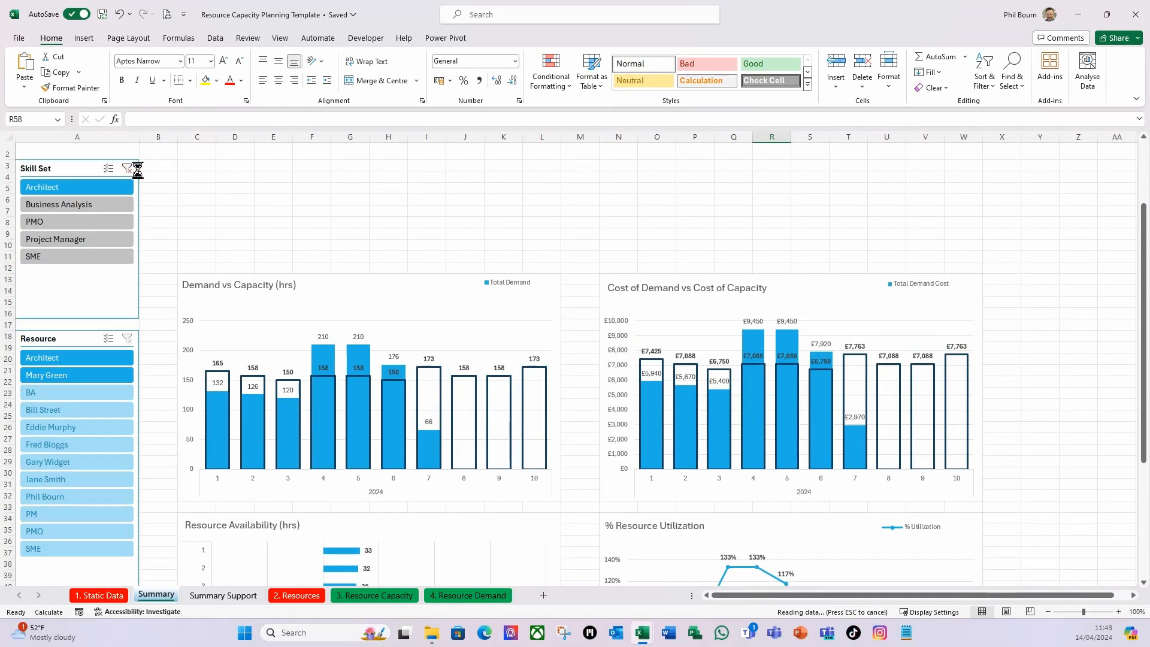
scroll(429, 231, down, 3)
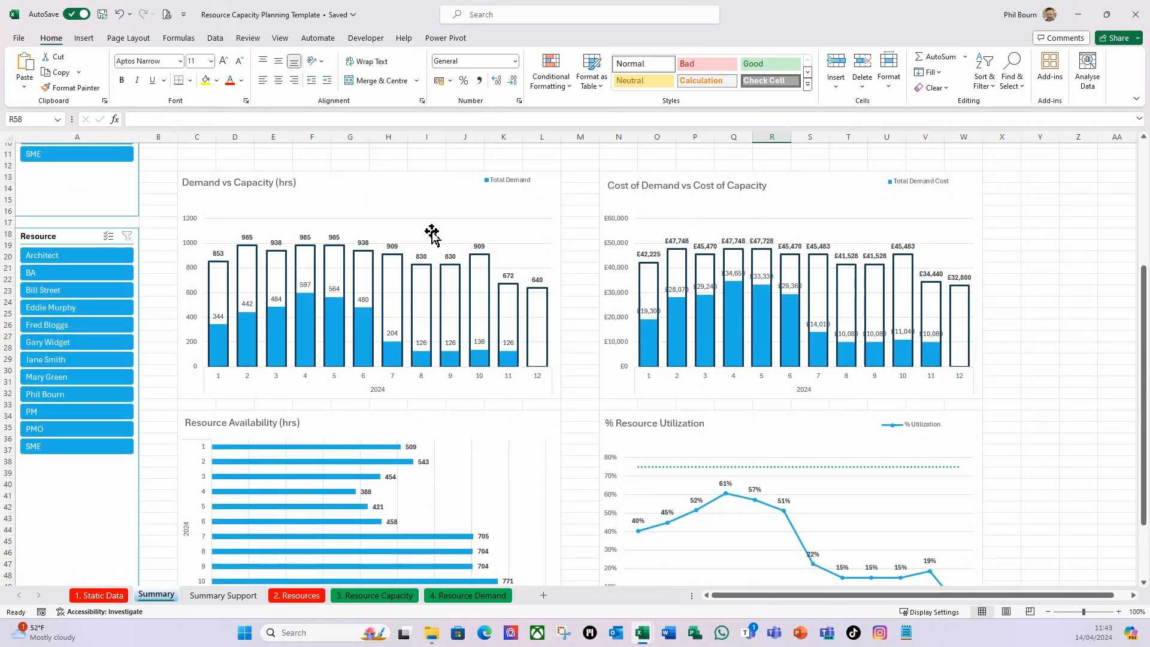
Enlarge the legends of the Demand vs Capacity, Cost of Demand and % Resource Utilization charts to fit both series names.
scroll(431, 234, up, 1)
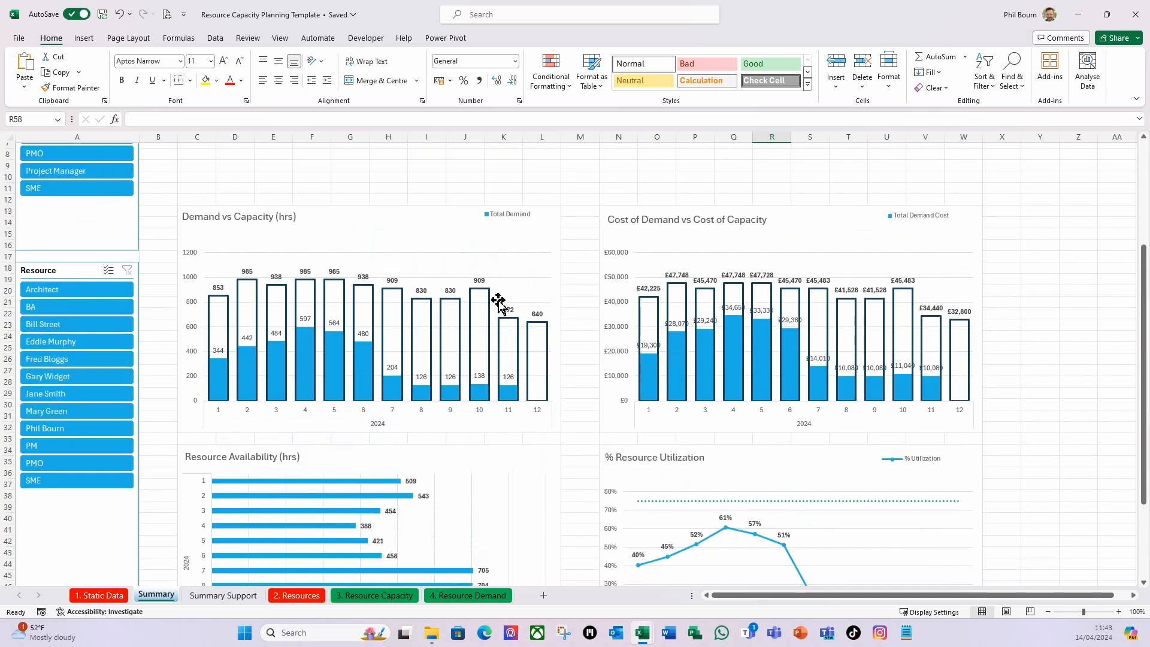
click(512, 216)
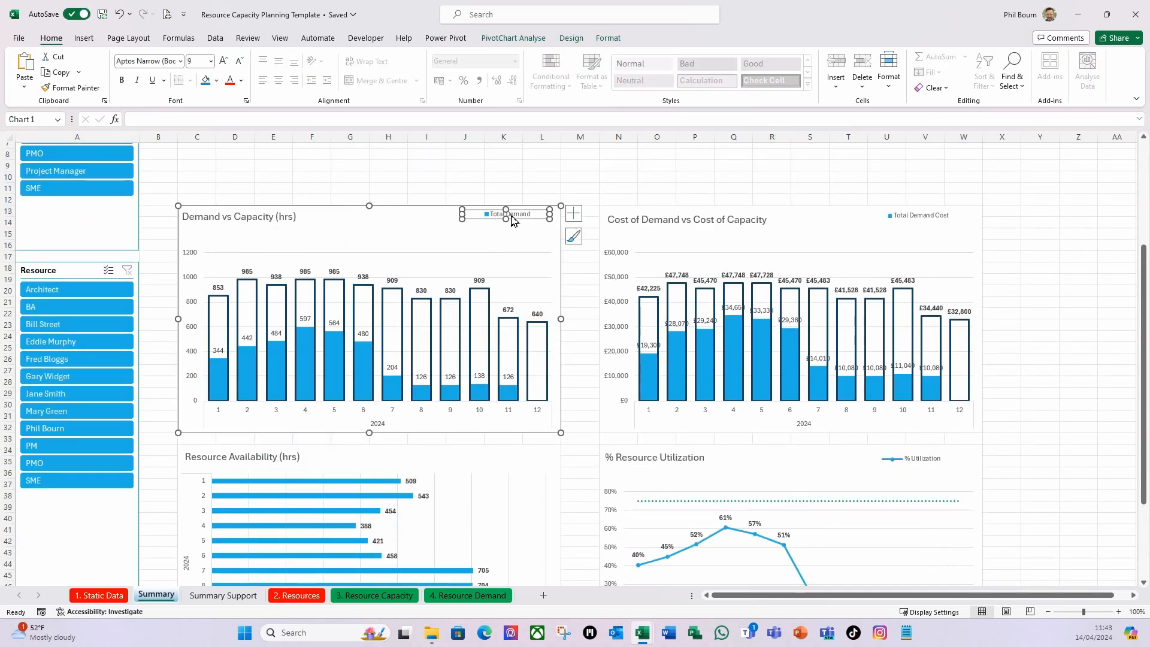
click(923, 220)
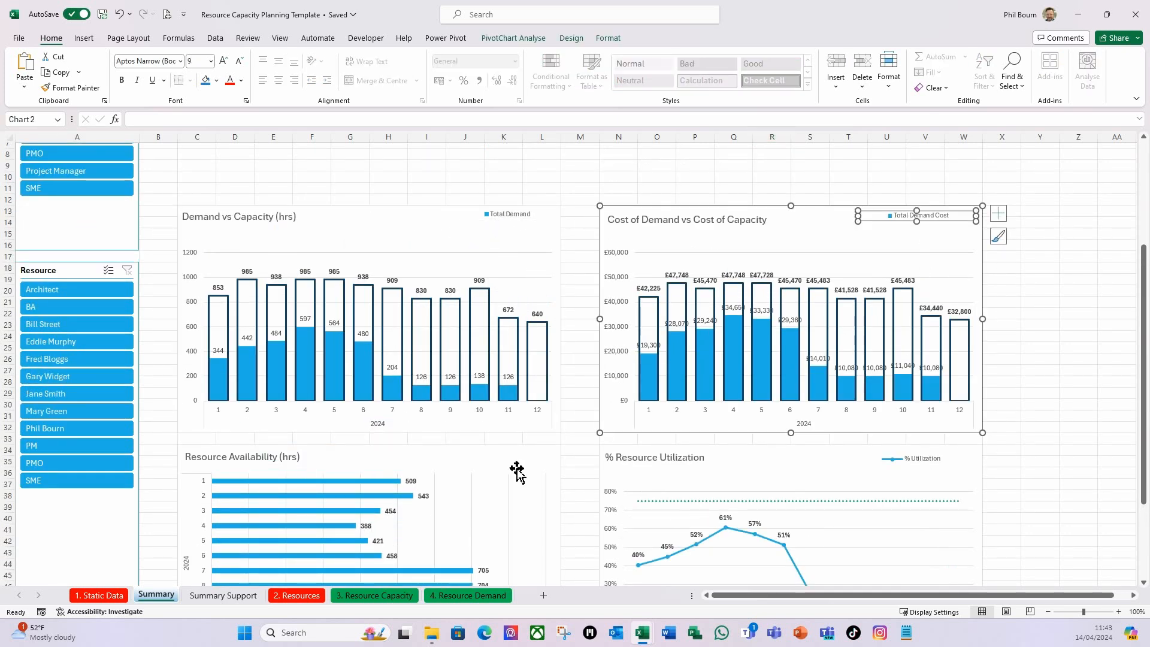
scroll(473, 513, down, 2)
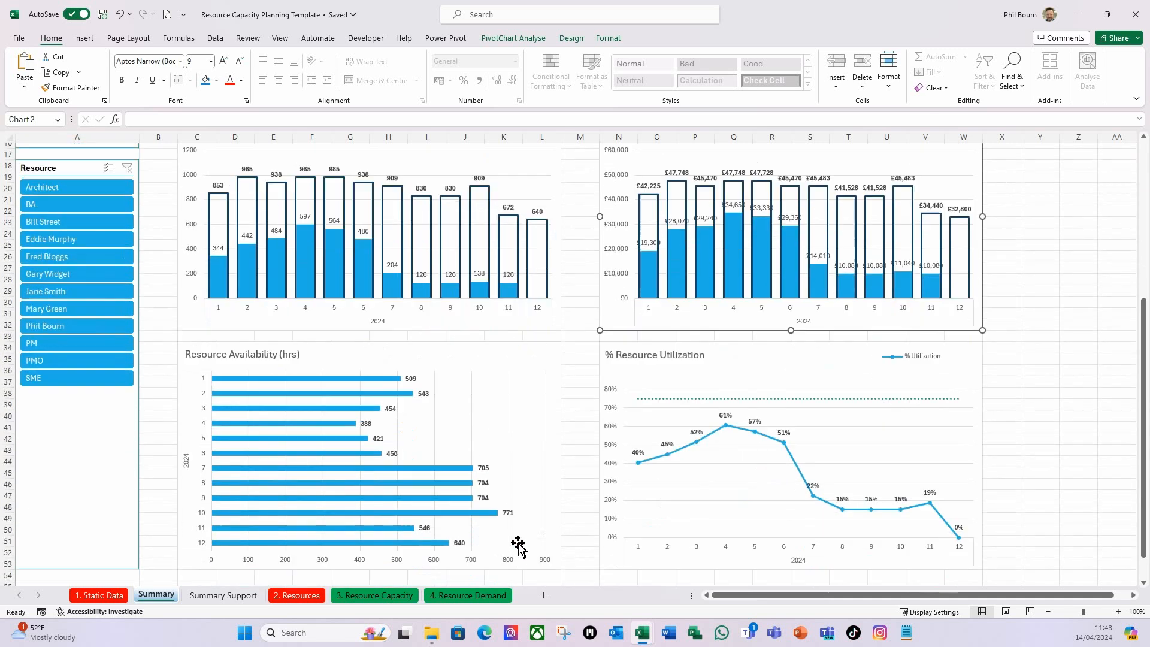
click(919, 363)
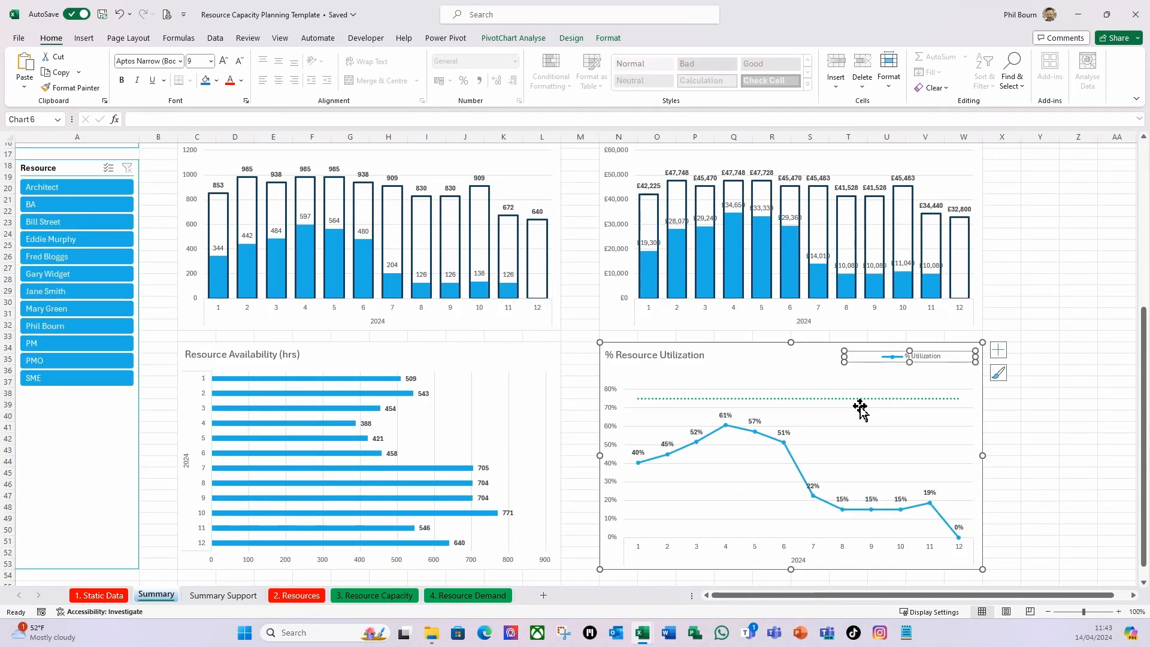
scroll(509, 307, up, 2)
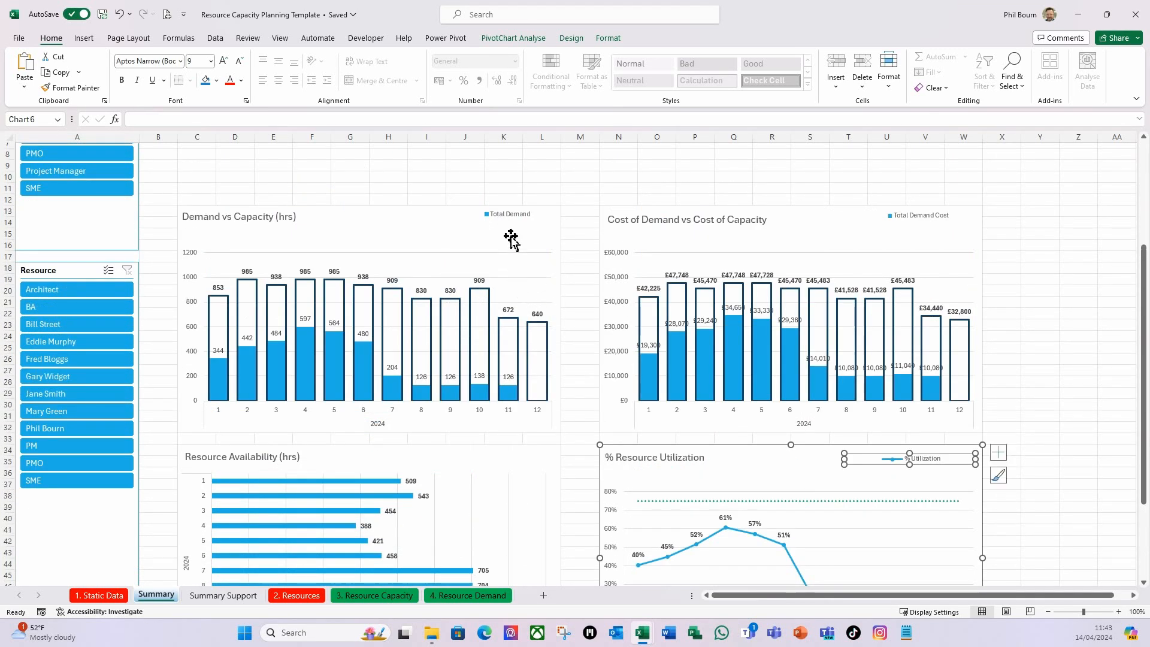
click(512, 213)
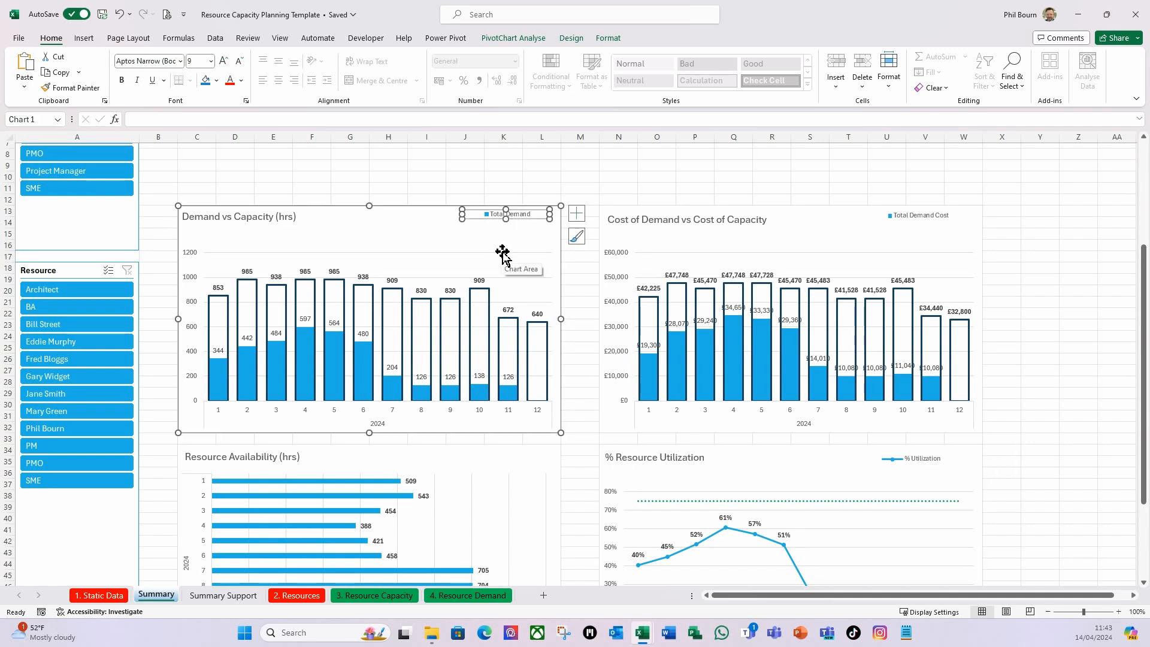
scroll(617, 255, down, 1)
click(1040, 222)
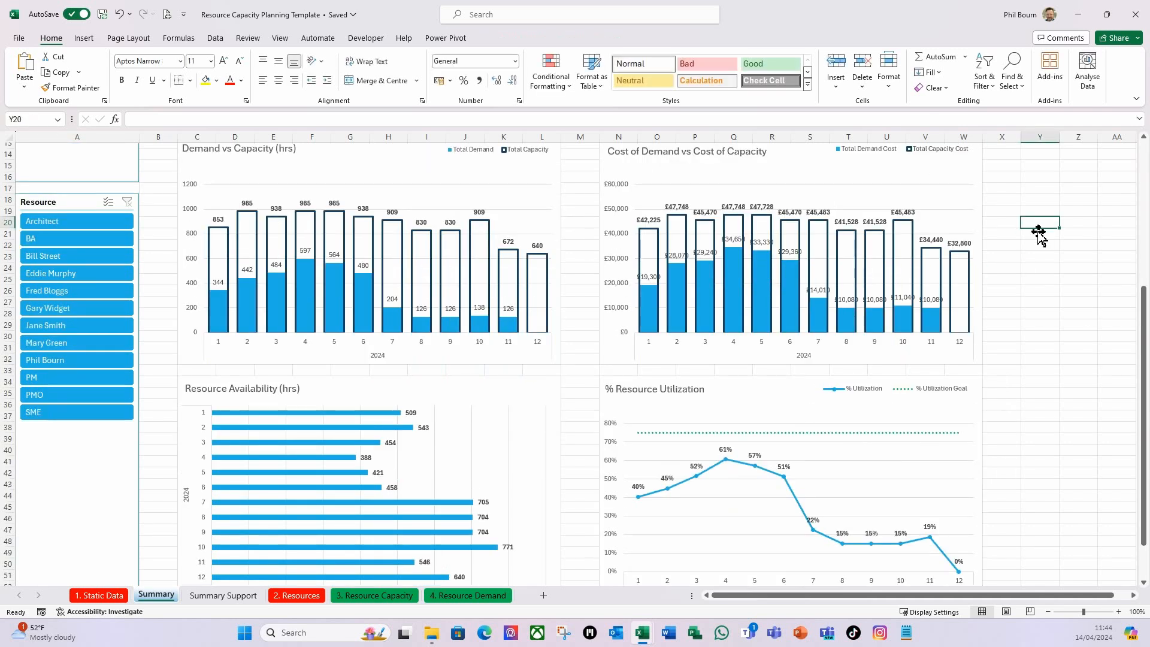
Make the Demand vs Capacity (hrs) chart title bold and set its font size to 18.
scroll(741, 390, up, 3)
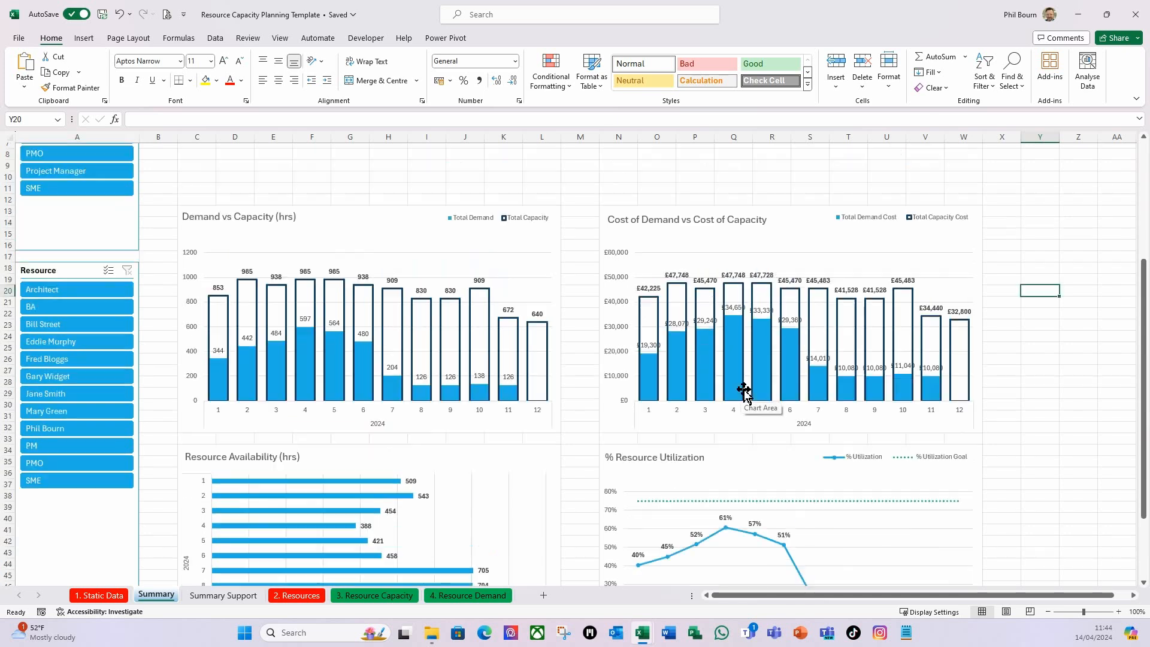
scroll(390, 343, up, 3)
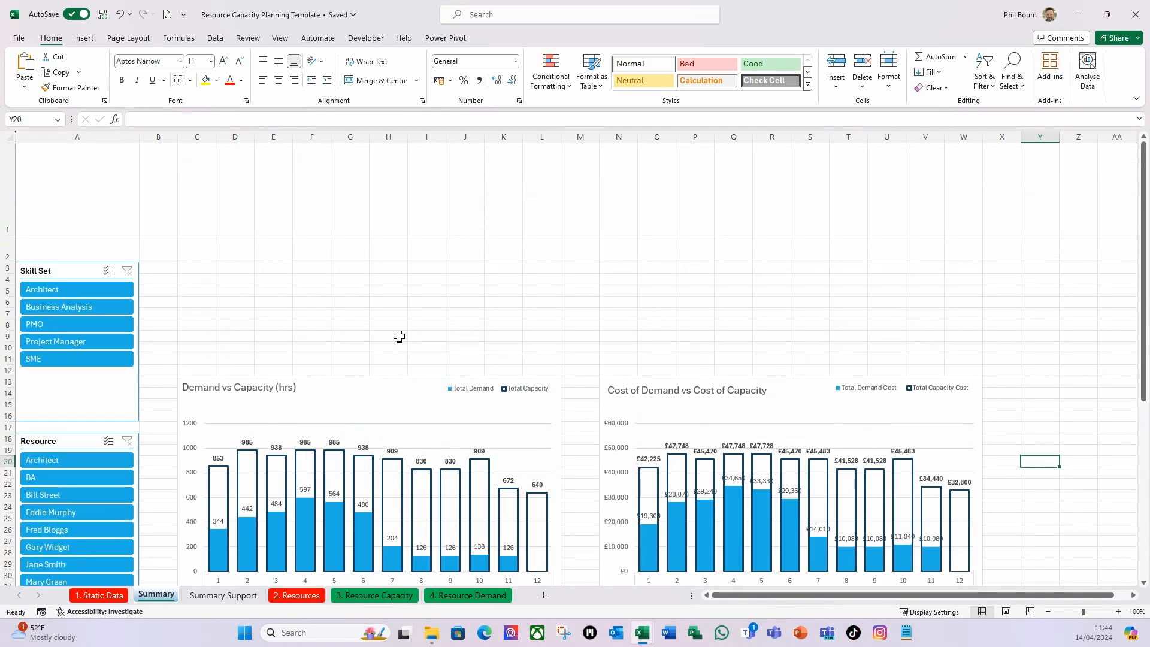
scroll(398, 336, down, 2)
scroll(406, 335, up, 1)
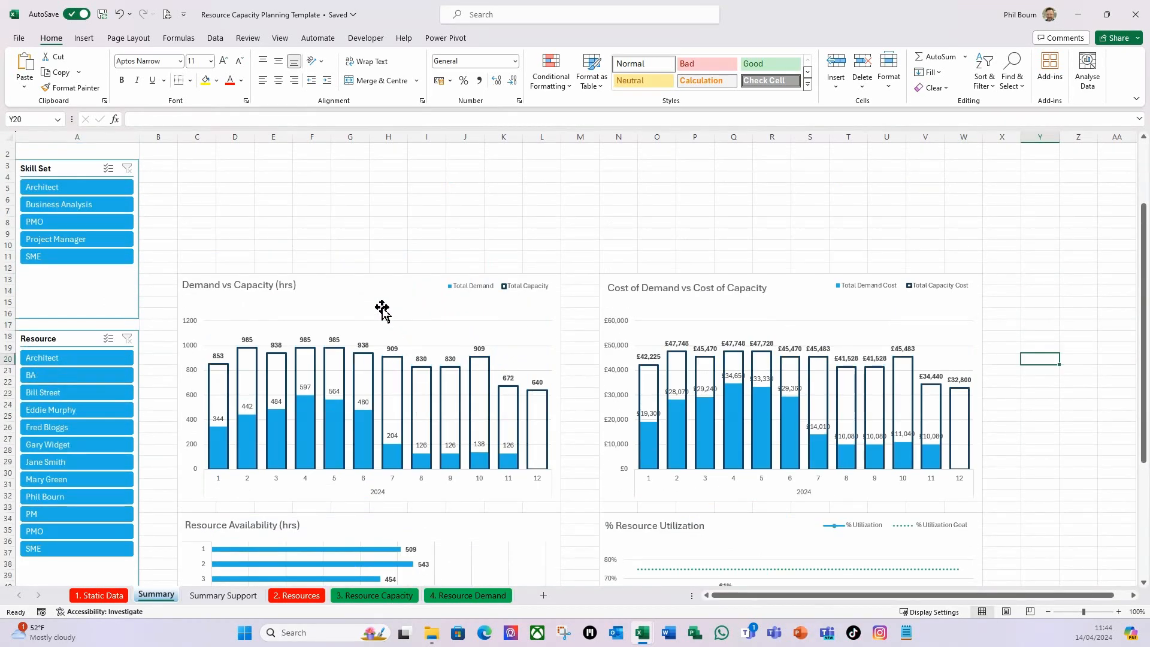
click(264, 286)
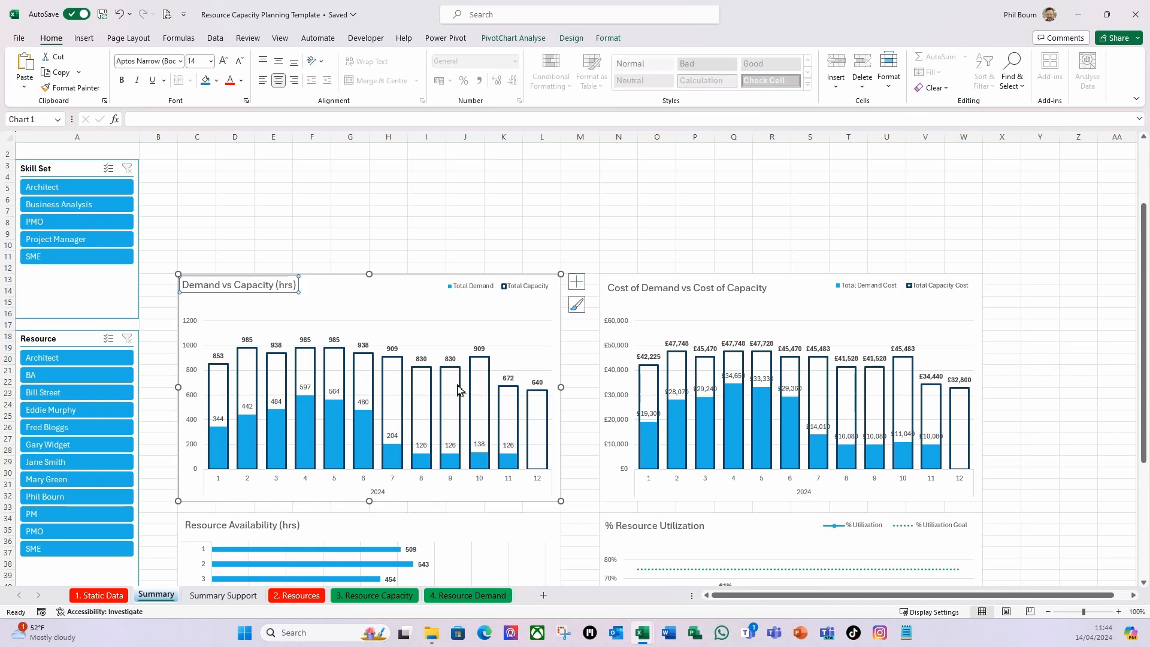
click(122, 81)
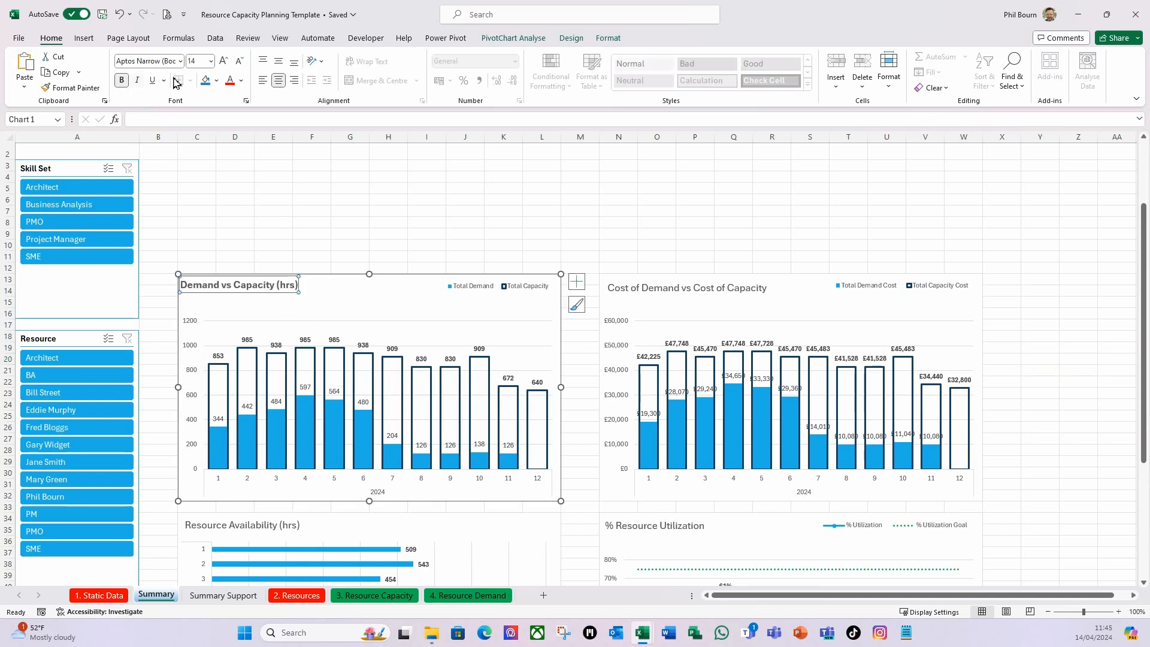
click(211, 61)
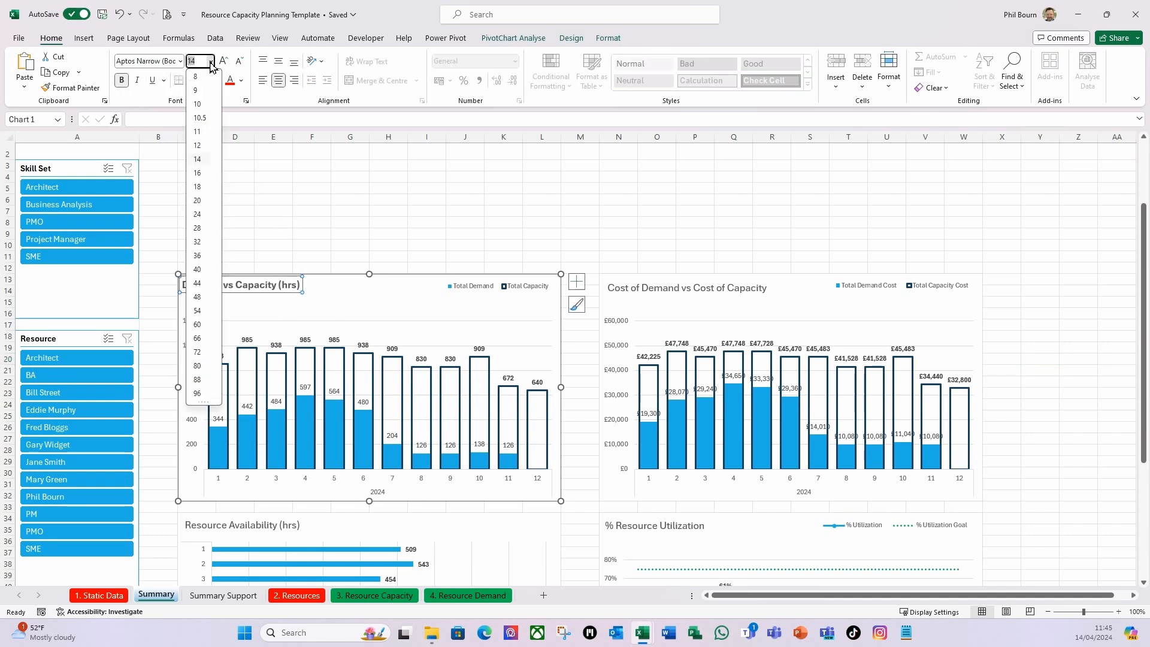
click(197, 186)
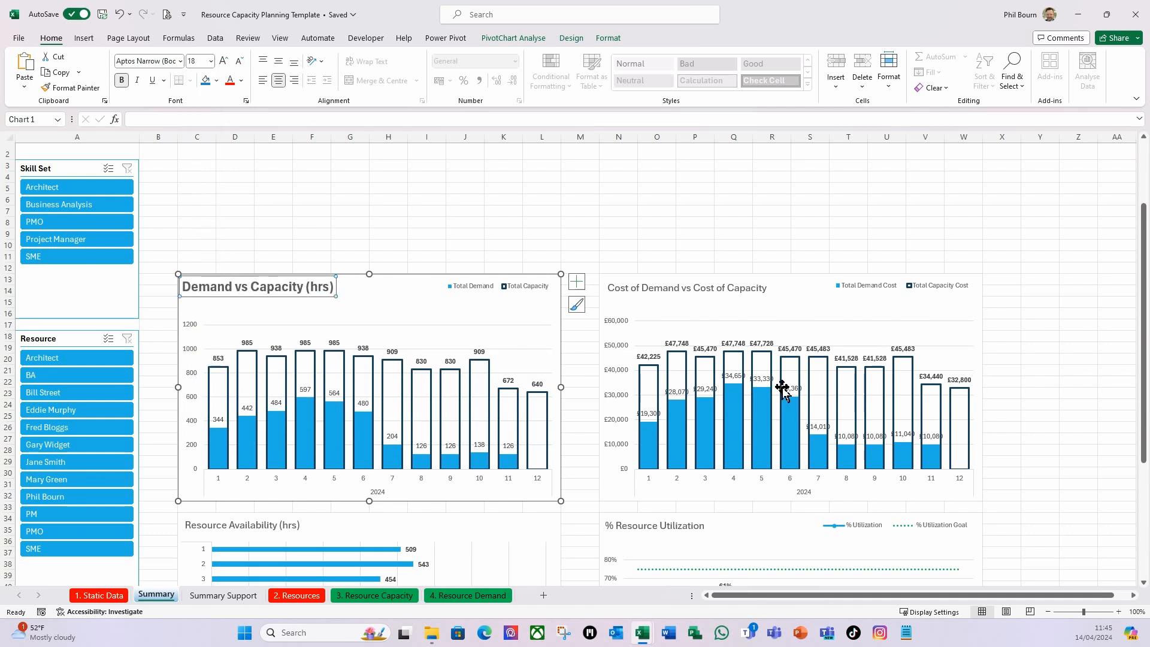
Make the Cost of Demand vs Cost of Capacity chart title bold and set its font size to 16.
click(650, 291)
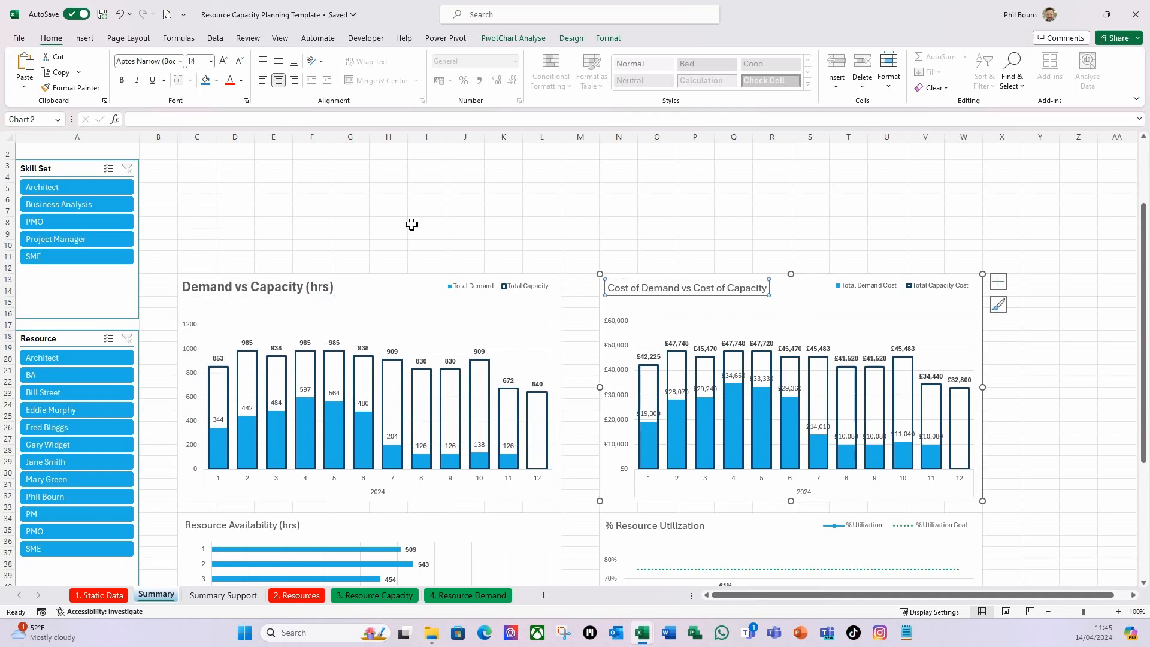
click(122, 80)
click(211, 61)
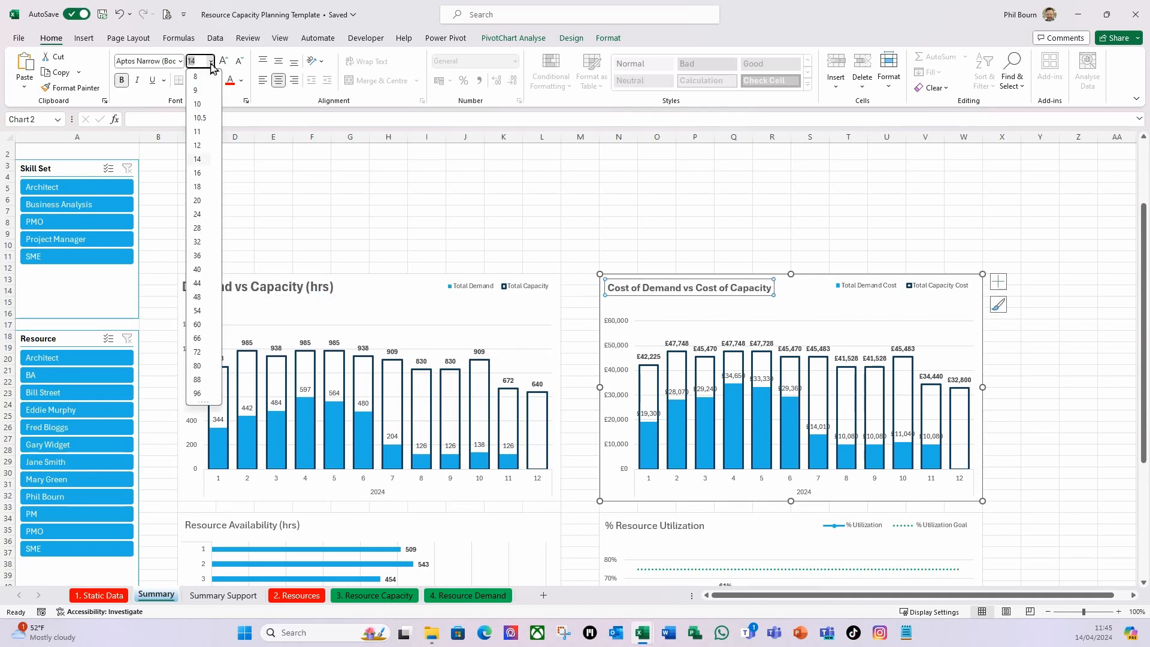
click(197, 186)
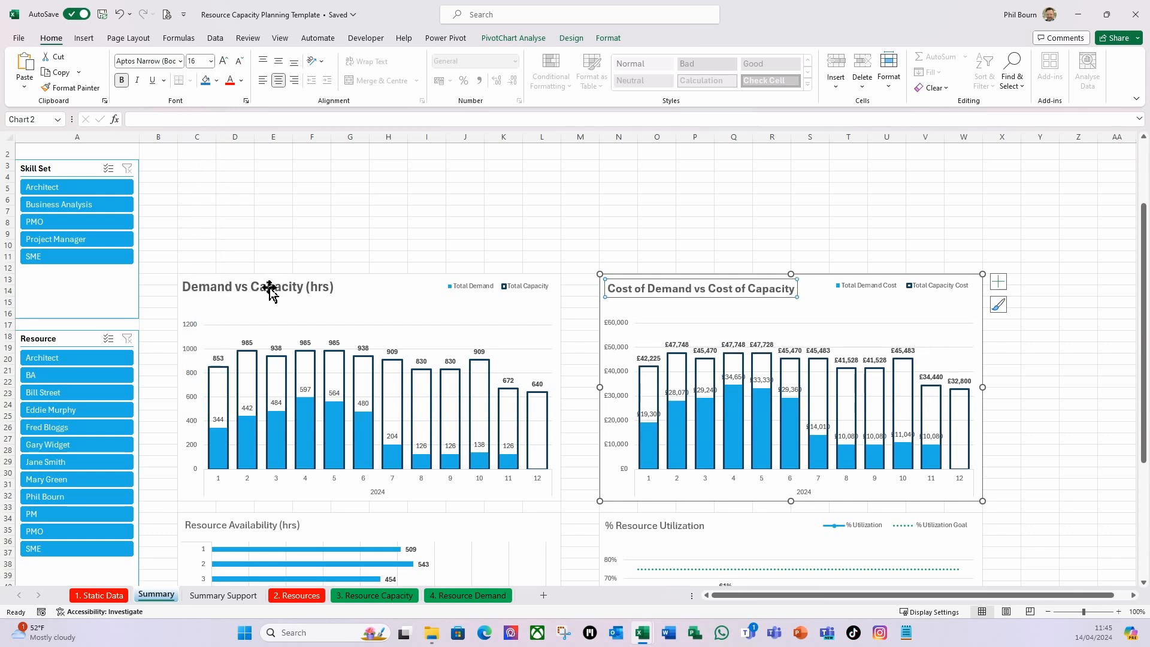
Set the Demand vs Capacity (hrs) chart title's font size to 16 to match the cost chart title.
click(271, 288)
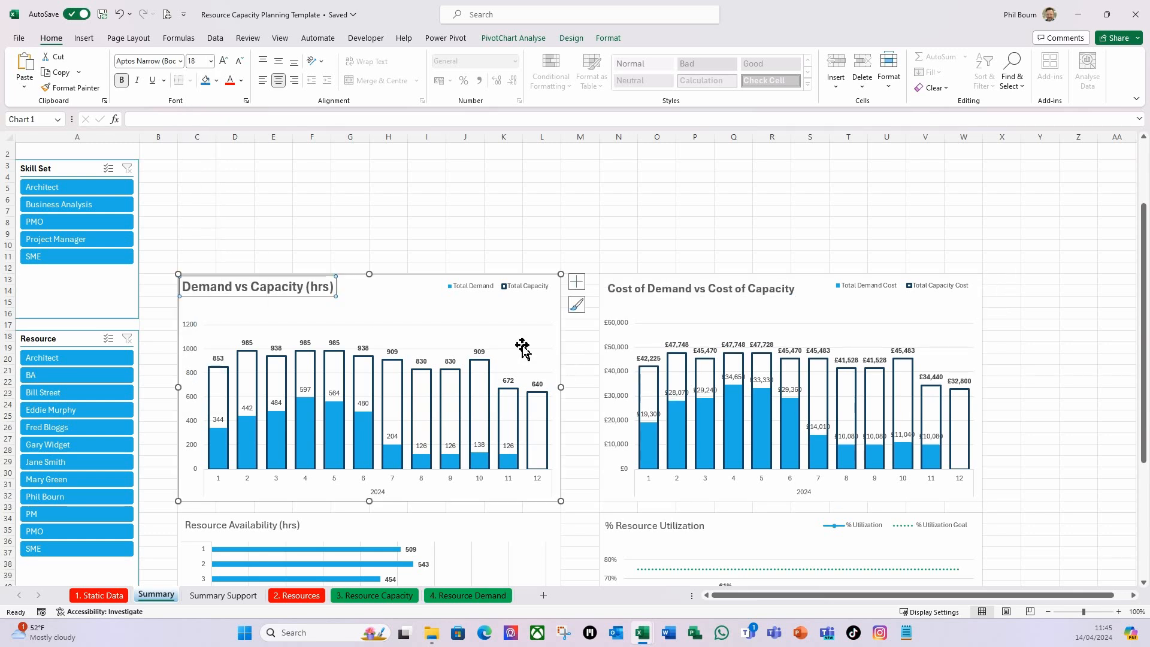
click(700, 289)
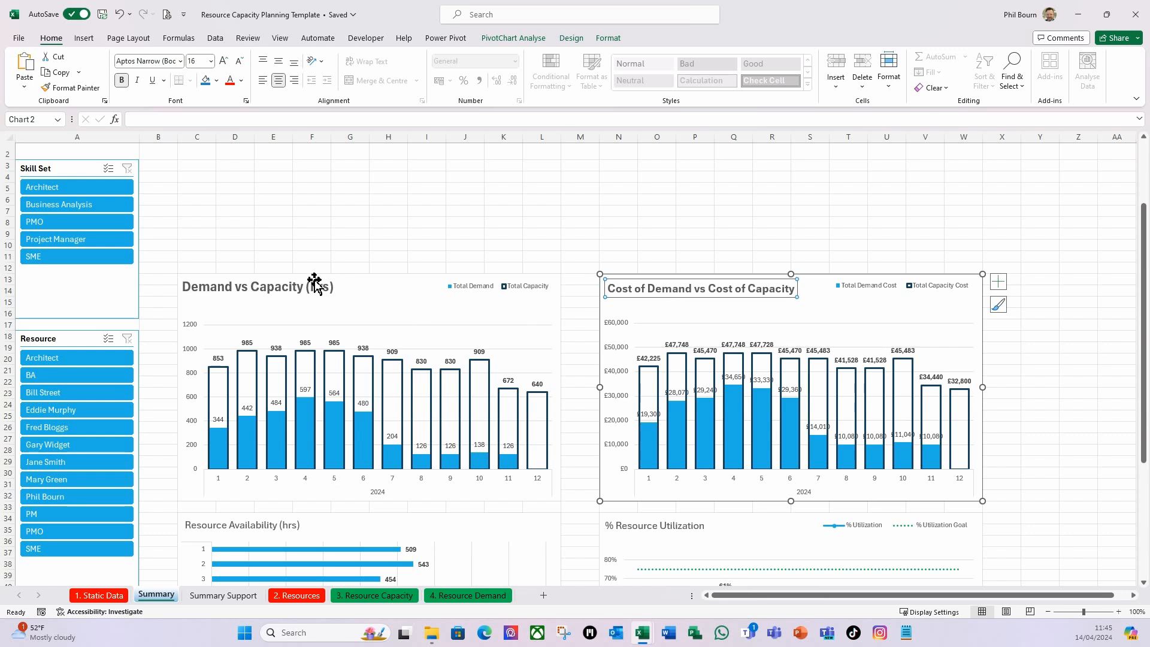
click(286, 292)
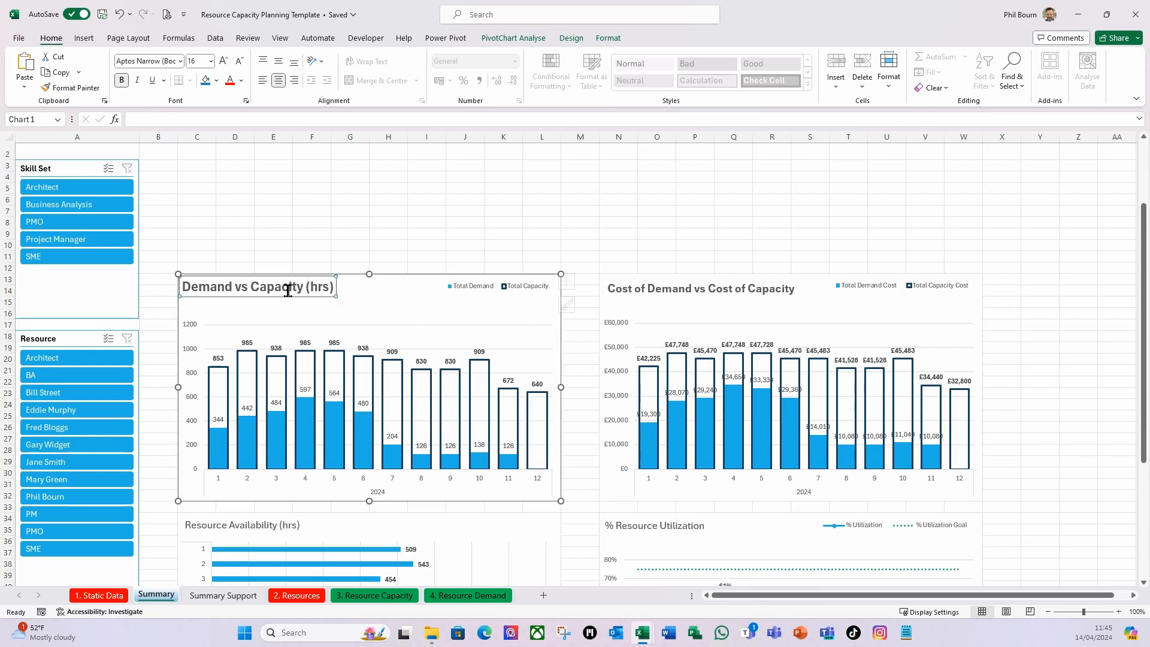
click(213, 61)
click(198, 186)
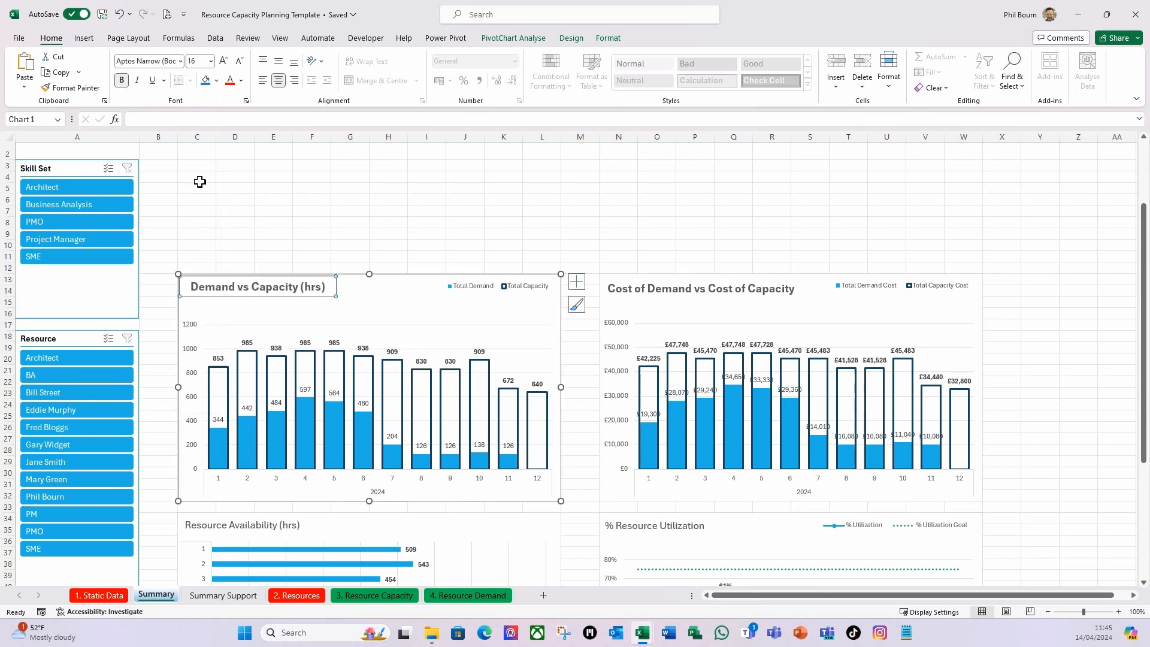
click(350, 246)
Make the Resource Availability (hrs) chart title bold and set its font size to 16.
scroll(337, 357, down, 1)
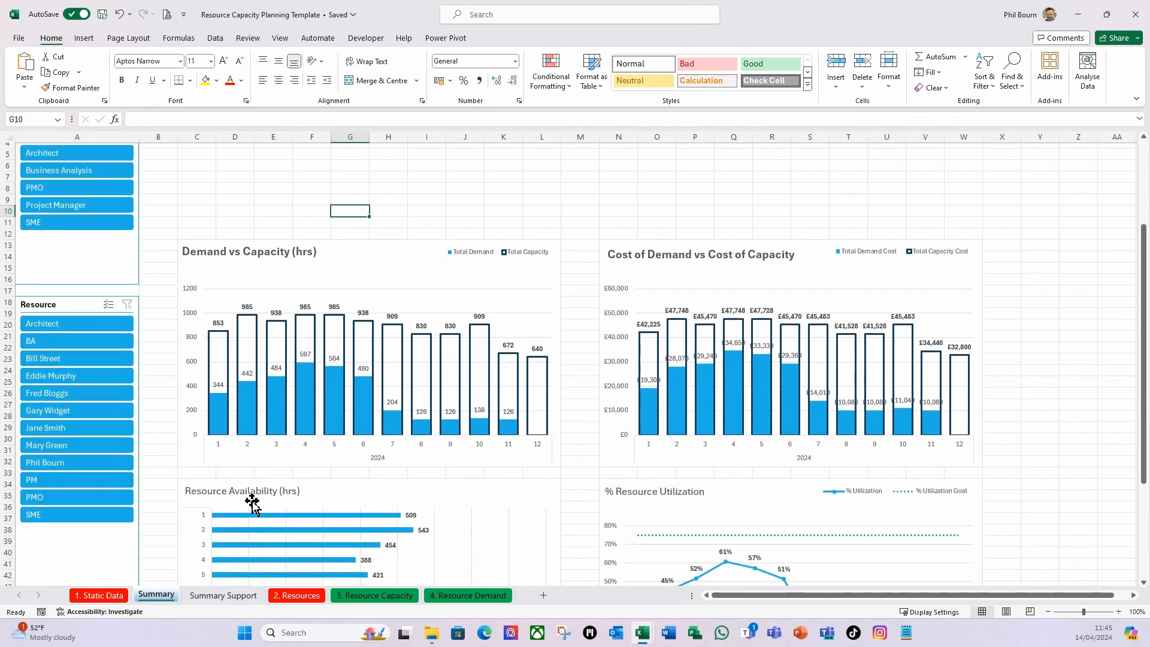
click(252, 489)
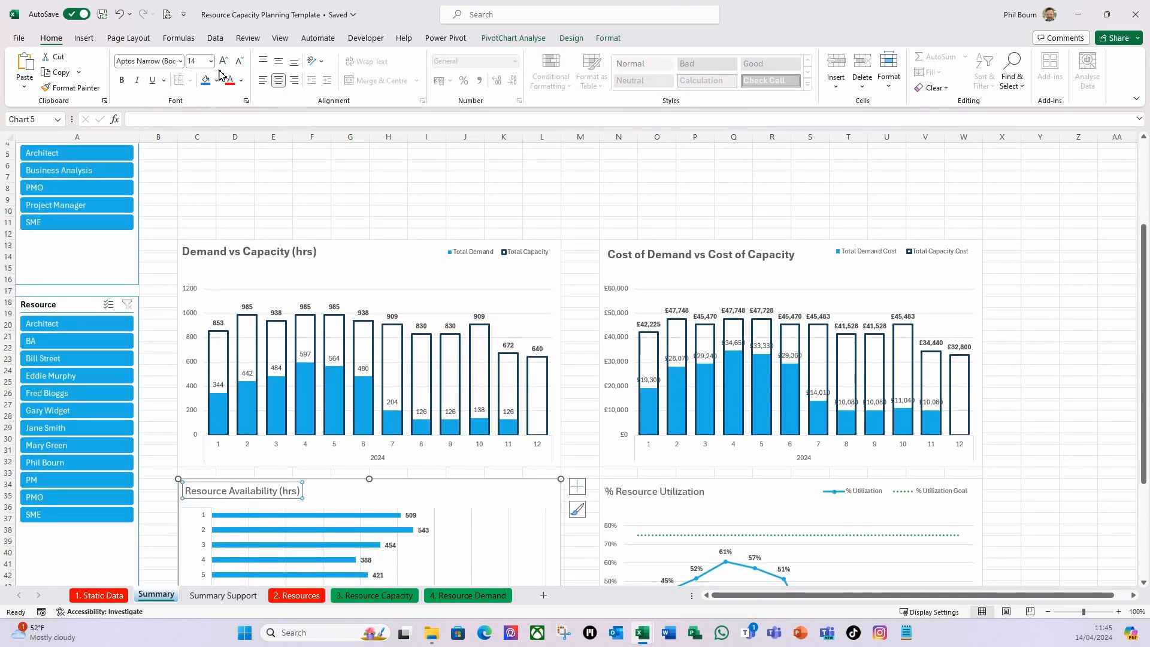
click(122, 80)
click(210, 61)
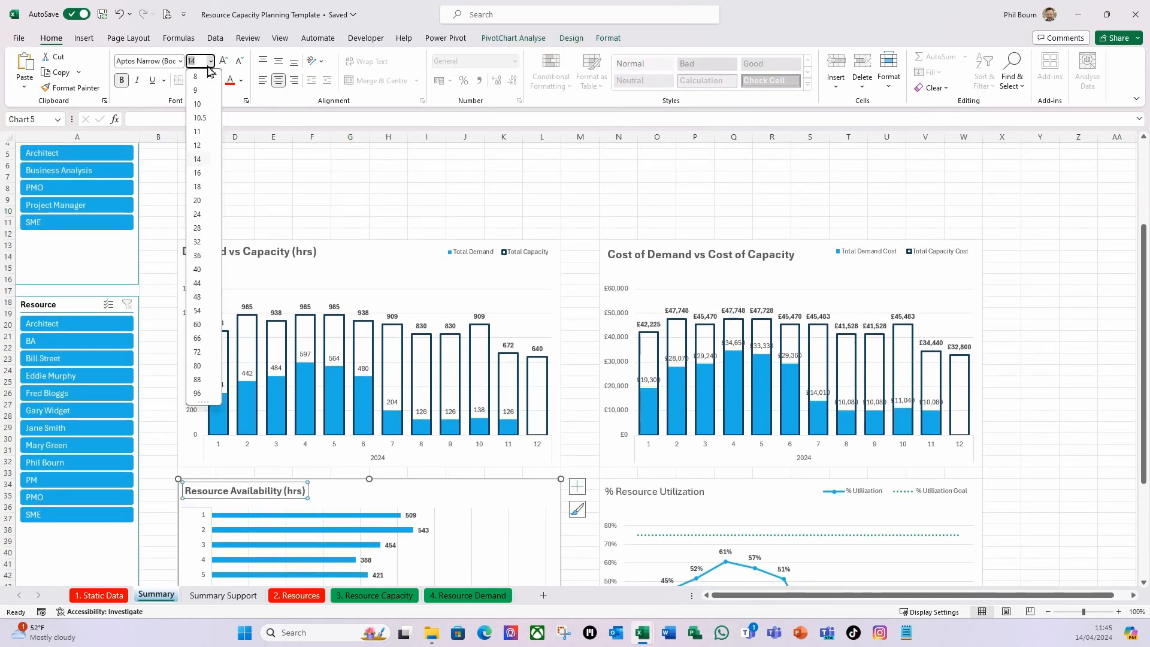
click(200, 174)
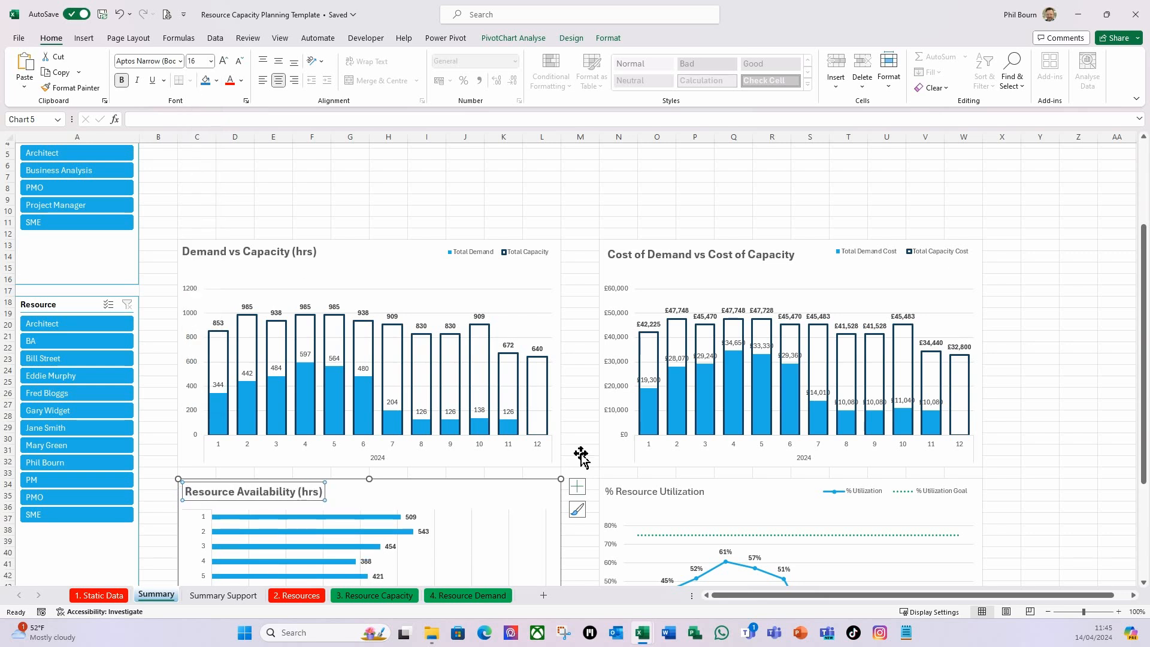
Make the % Resource Utilization chart title bold and set its font size to 16.
click(663, 497)
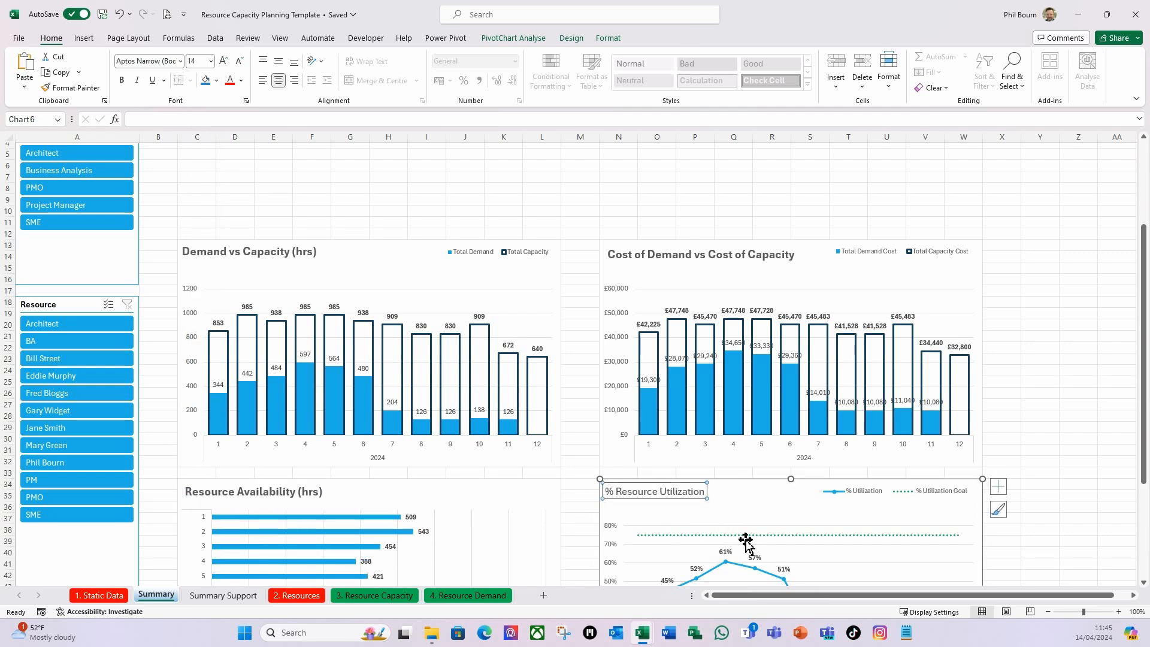
click(211, 62)
click(198, 172)
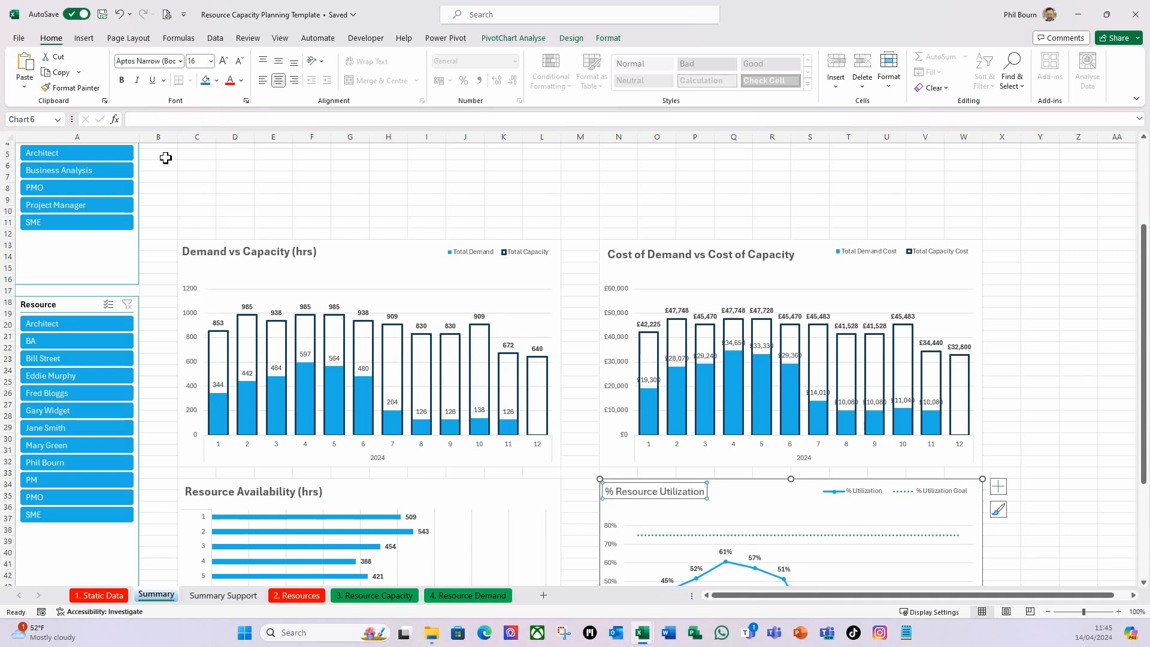
click(121, 80)
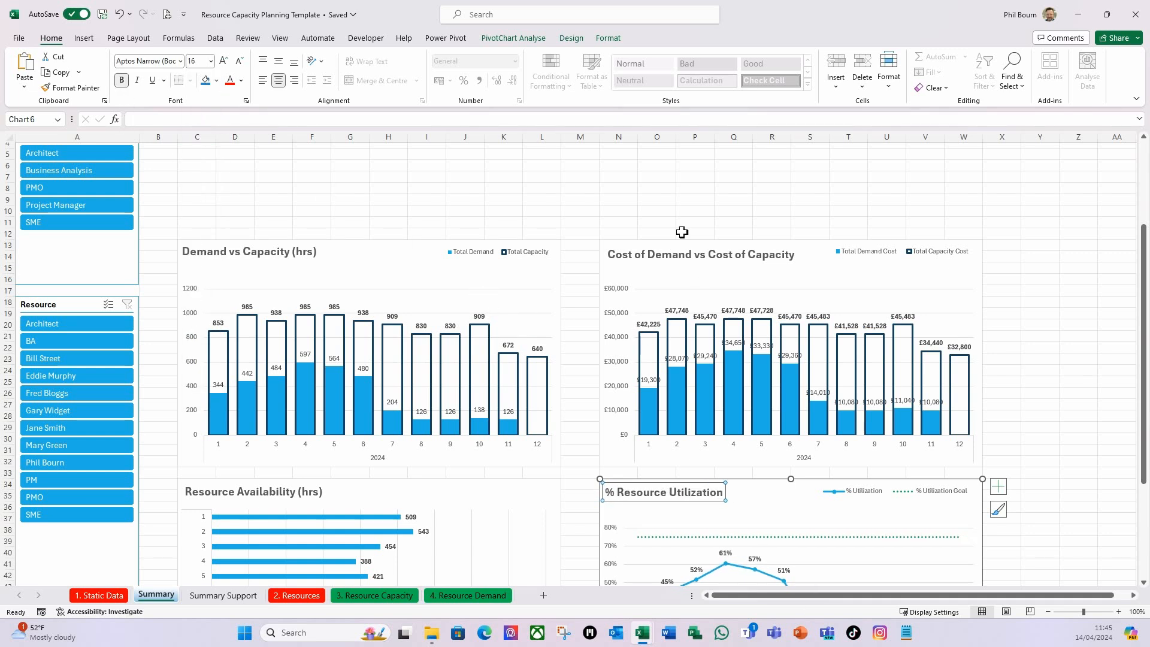
click(658, 169)
Review the four charts on the Summary dashboard and the empty area above them.
scroll(588, 361, down, 1)
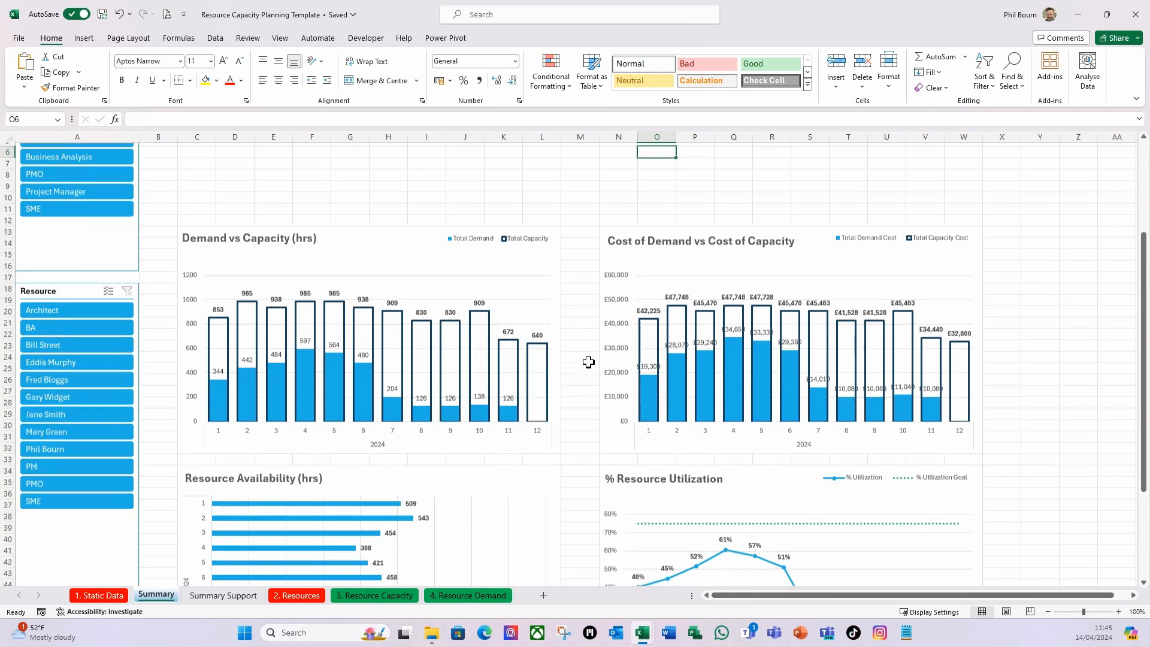
scroll(588, 362, down, 4)
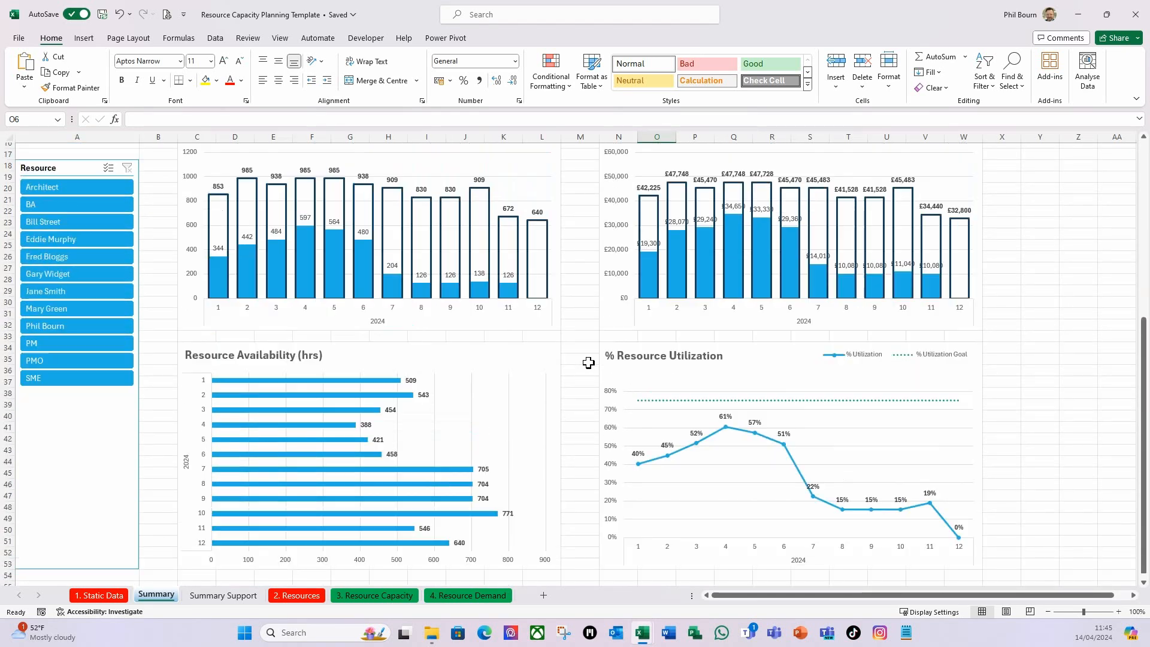
scroll(589, 362, up, 6)
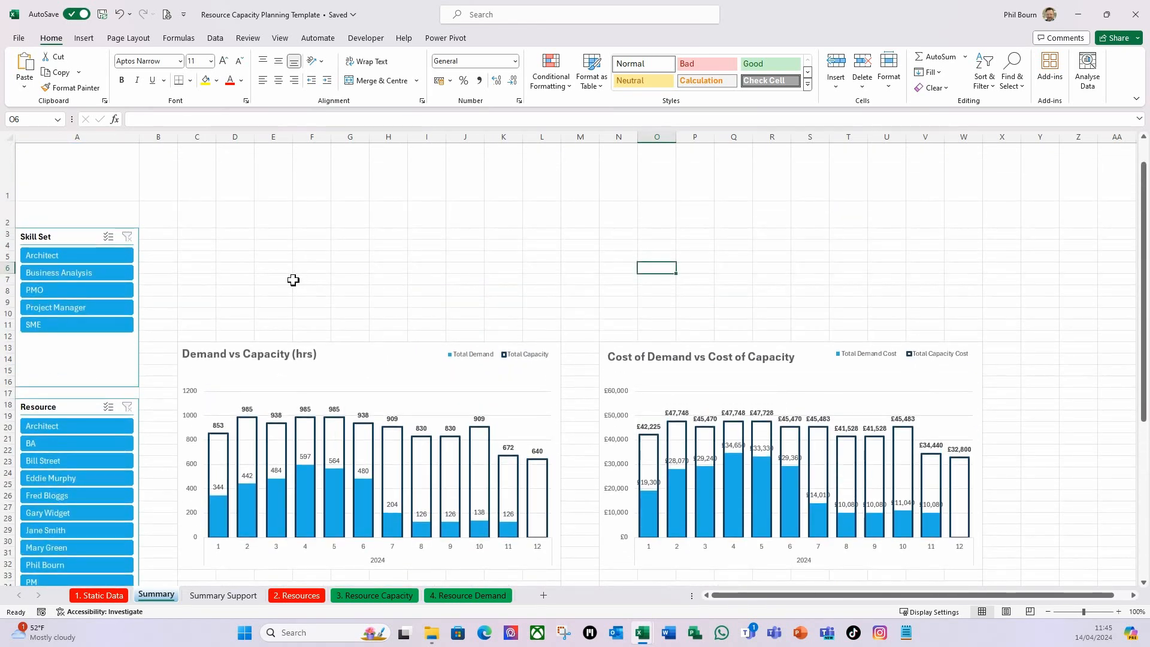
drag(292, 279, 300, 280)
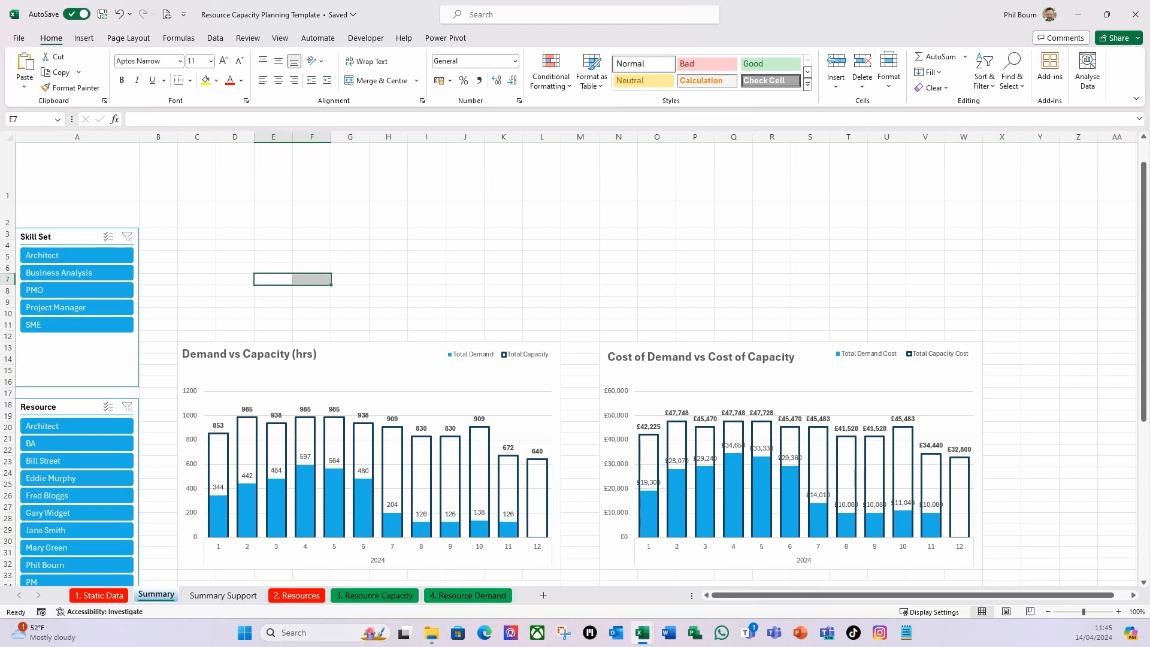
scroll(575, 359, down, 1)
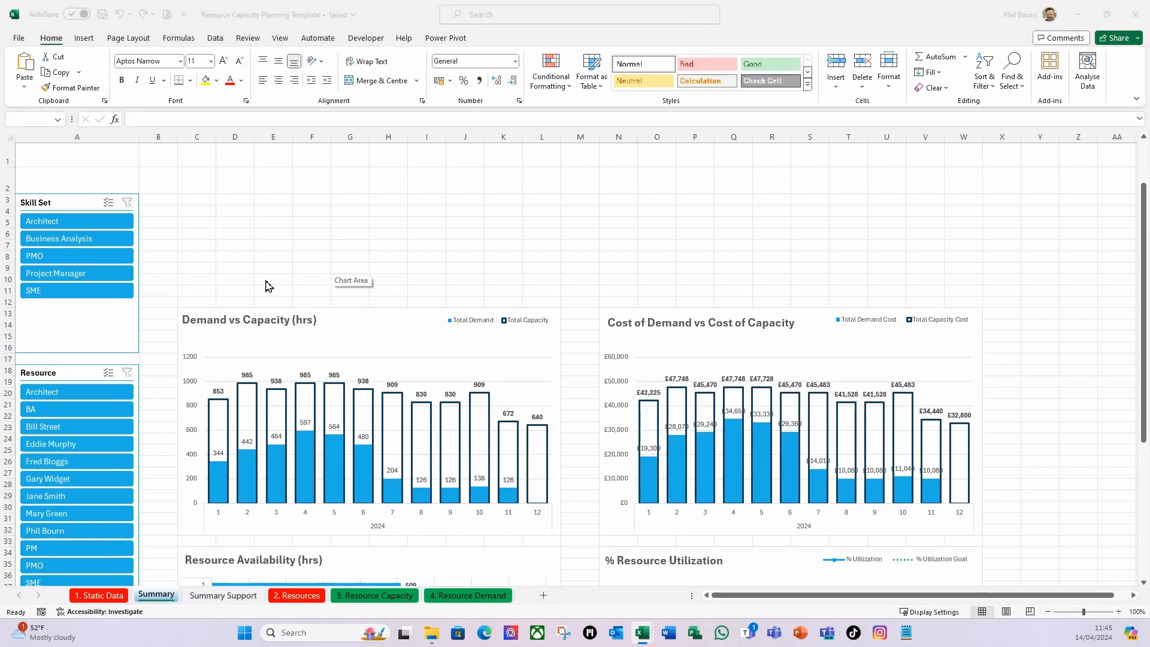
click(269, 243)
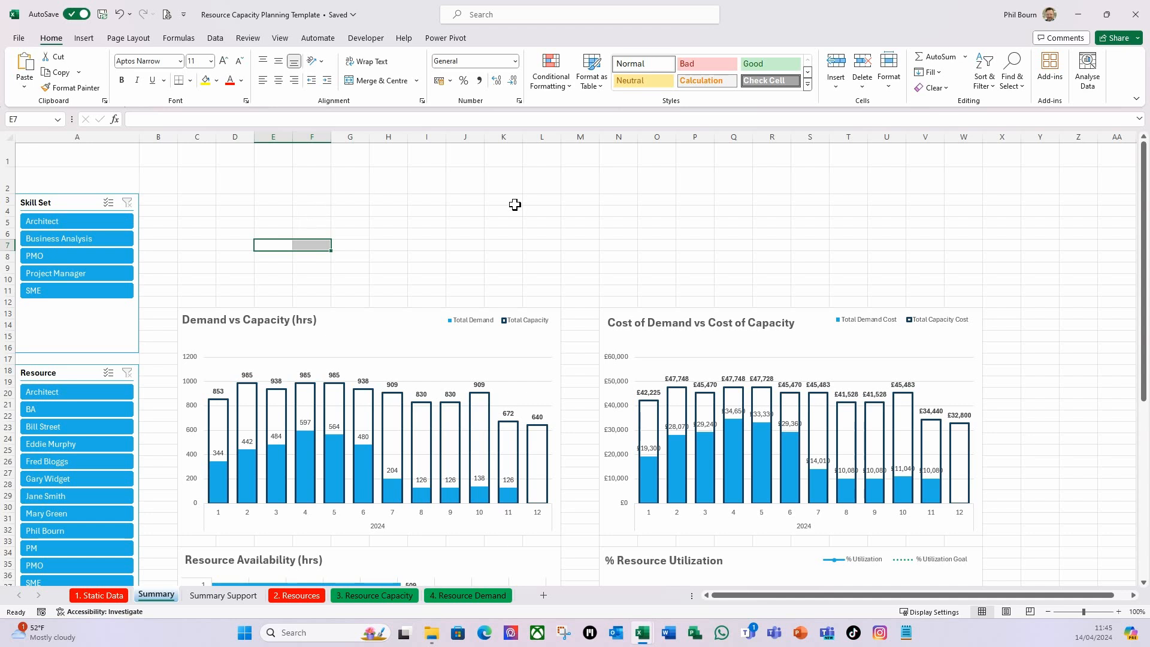
click(489, 237)
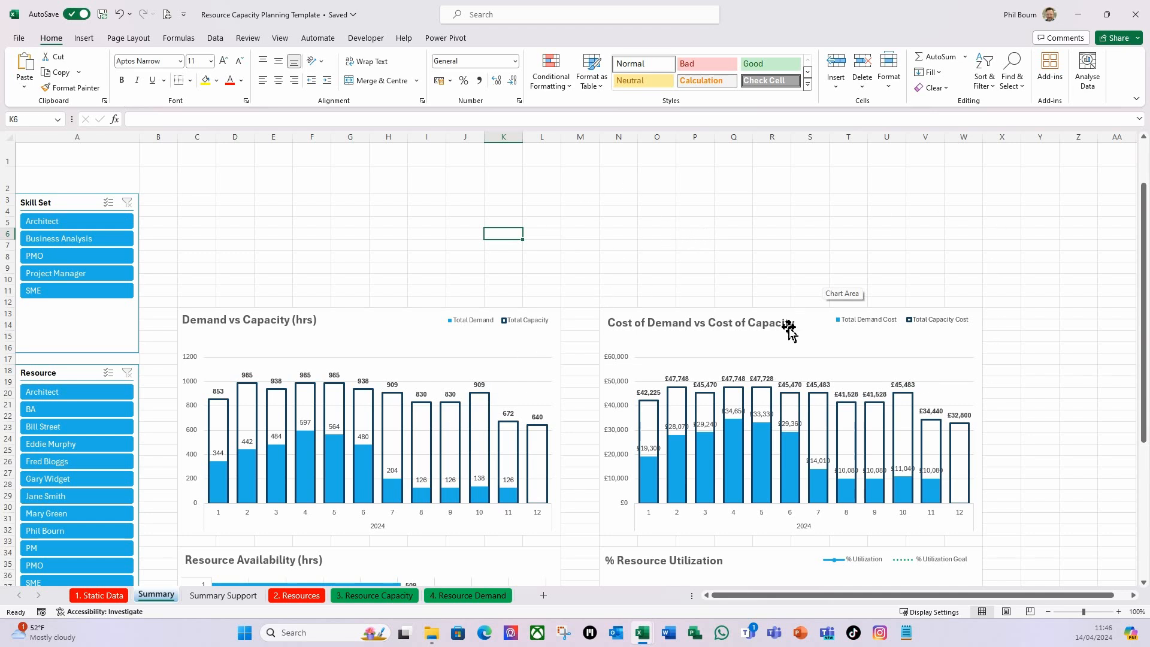
click(267, 246)
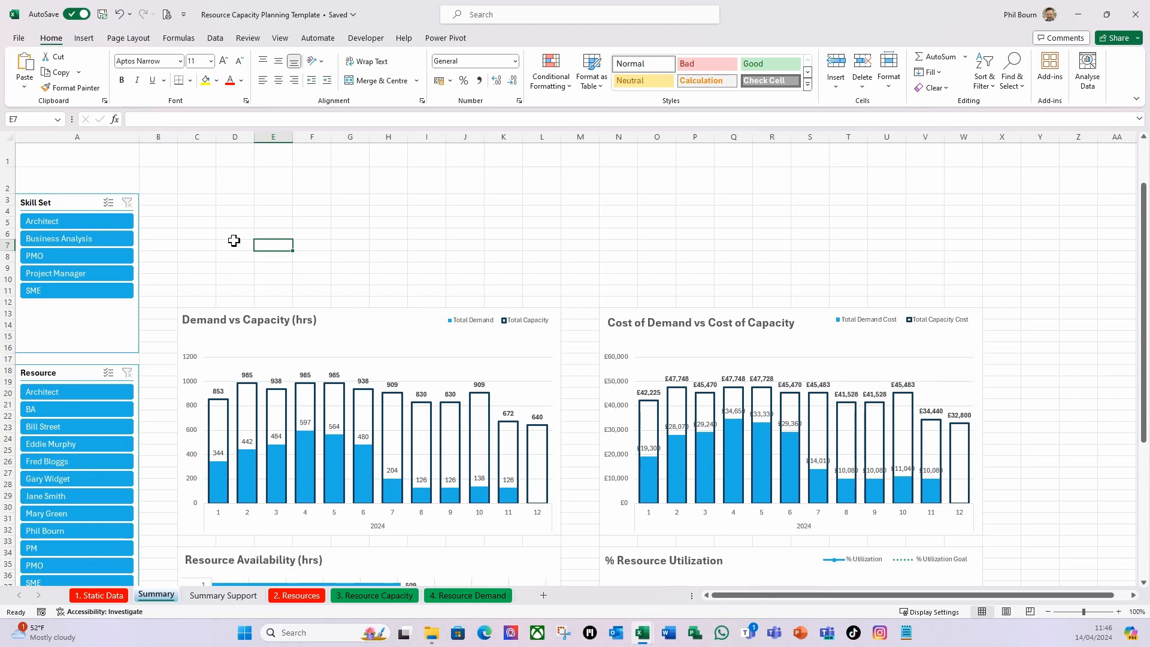
click(204, 205)
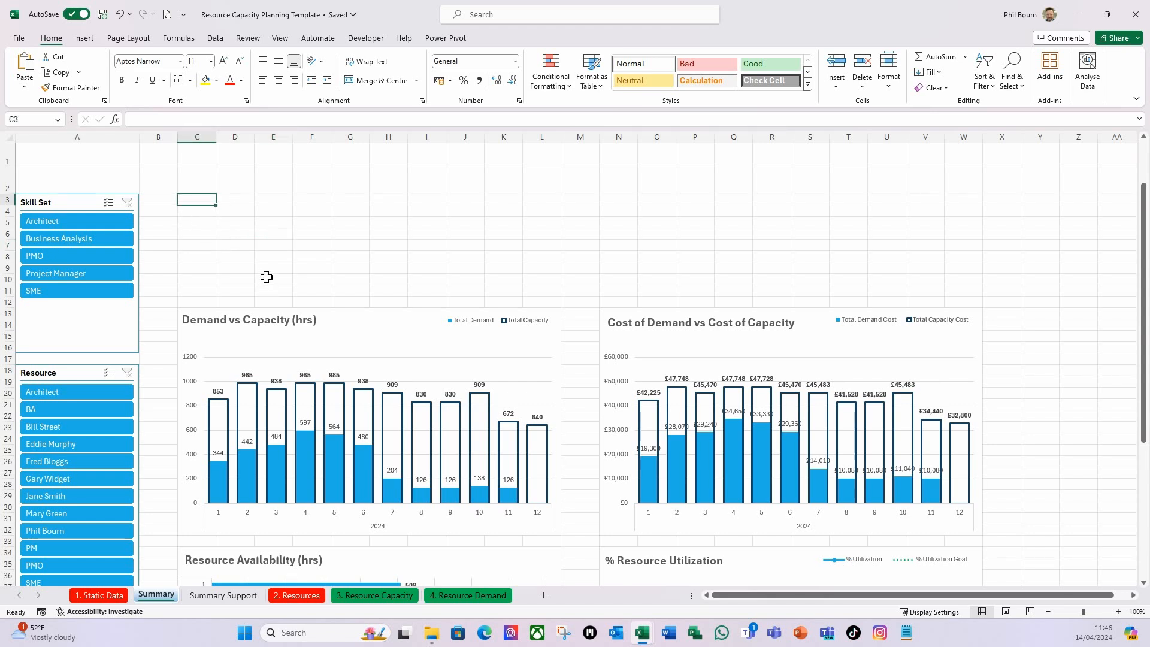
Insert a 2D clustered column PivotChart from the Total Demand and Total Capacity totals in R3:S4 of the Summary Support sheet.
click(223, 595)
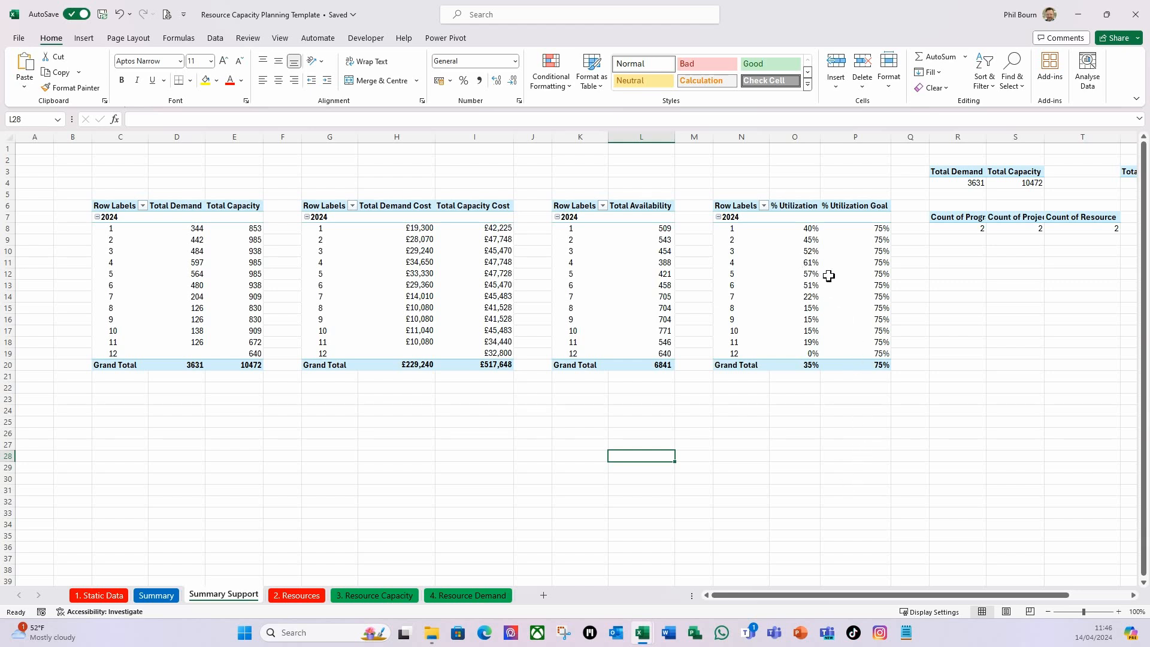
mouse_move(815, 264)
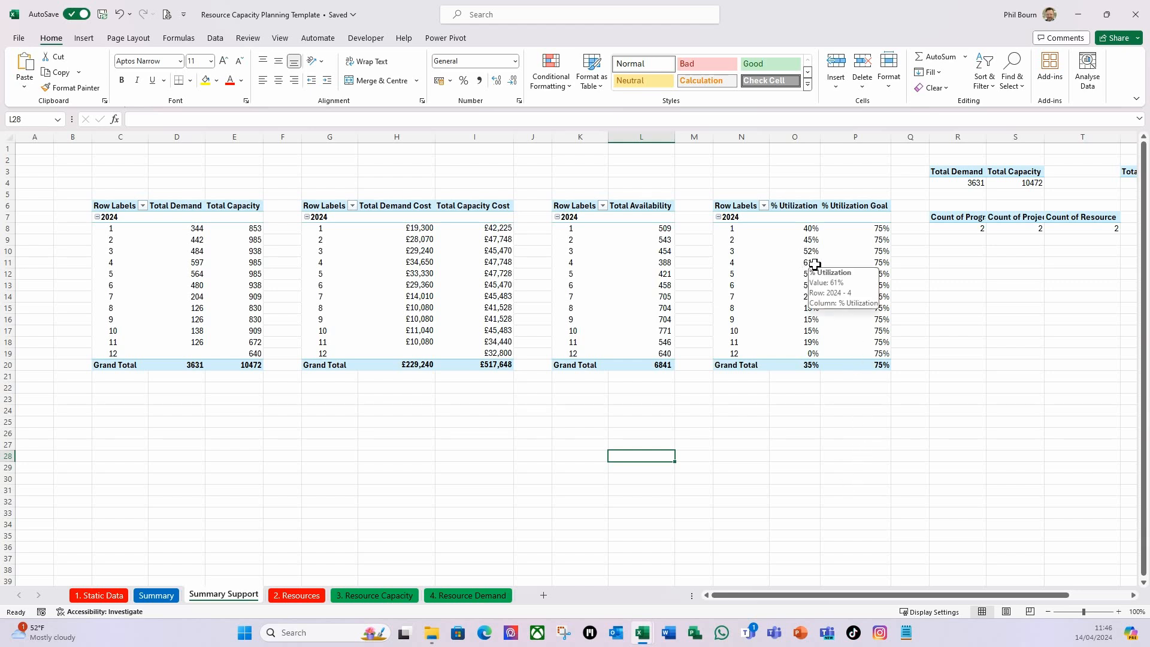
click(814, 265)
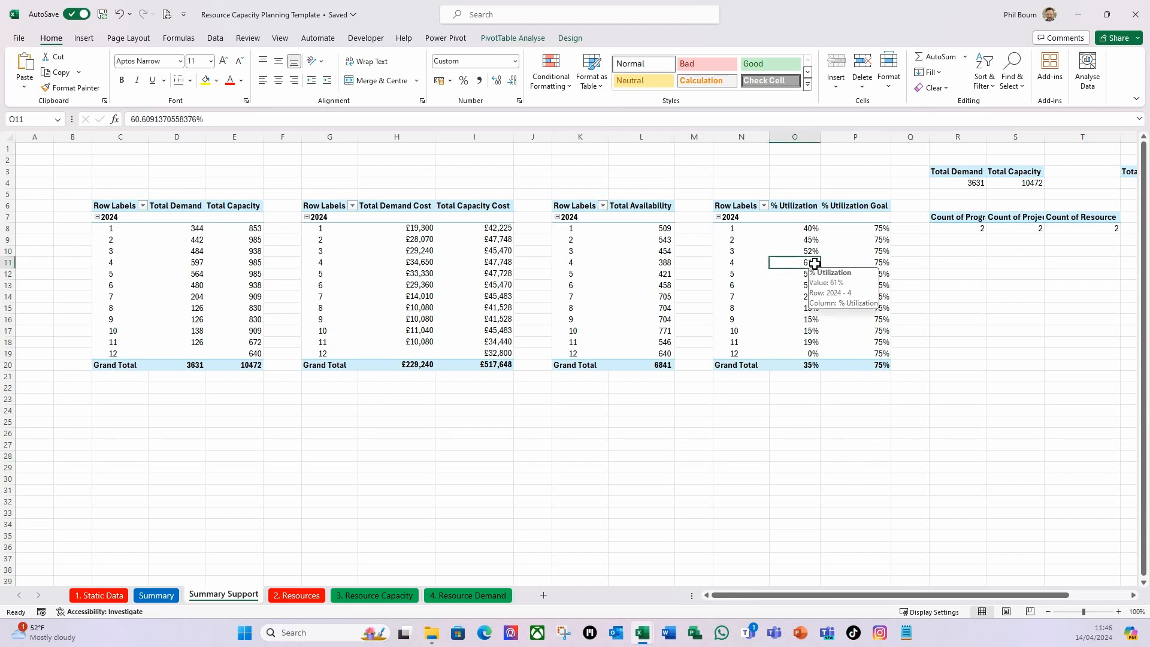
click(975, 183)
drag(1066, 596, 1114, 598)
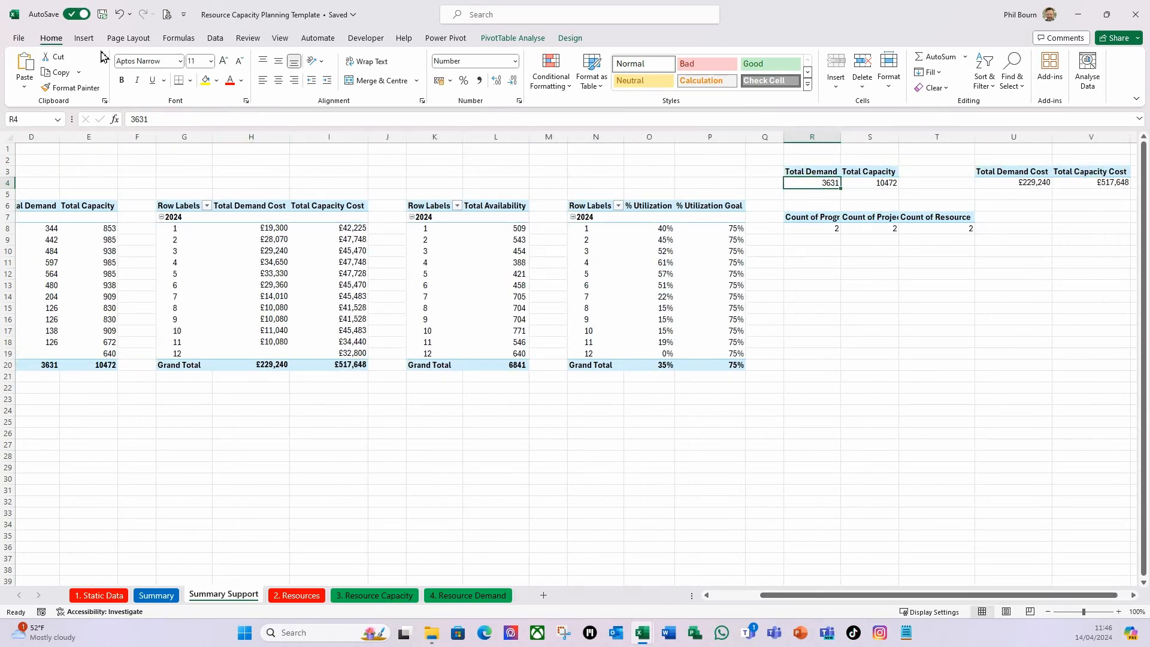
click(85, 39)
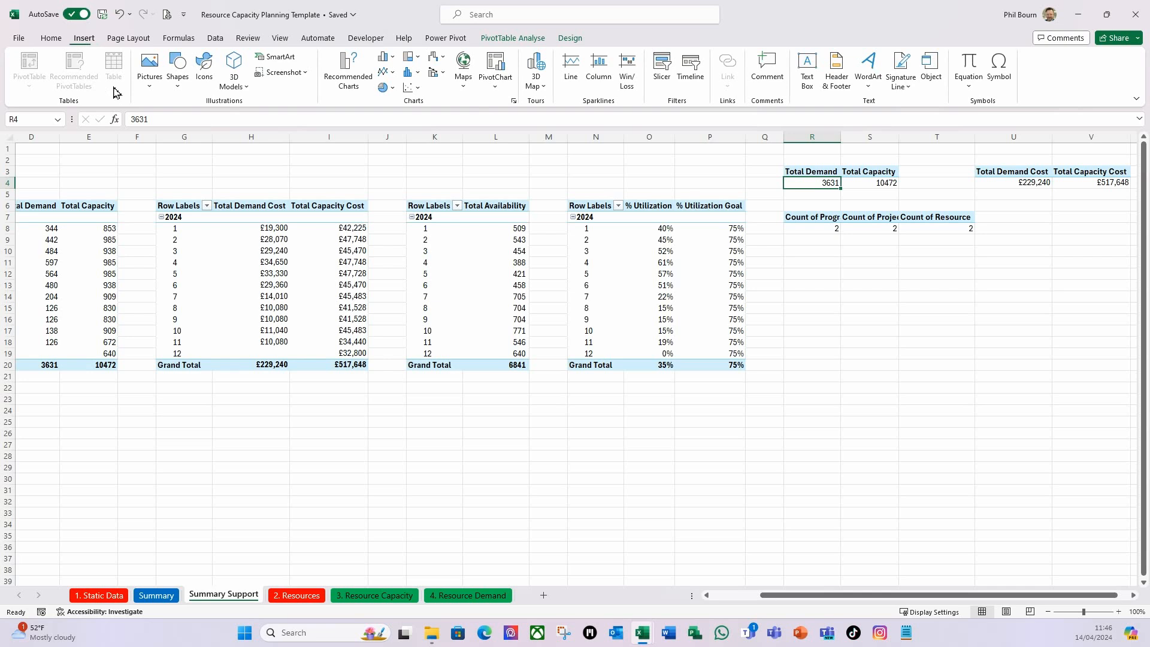
click(384, 60)
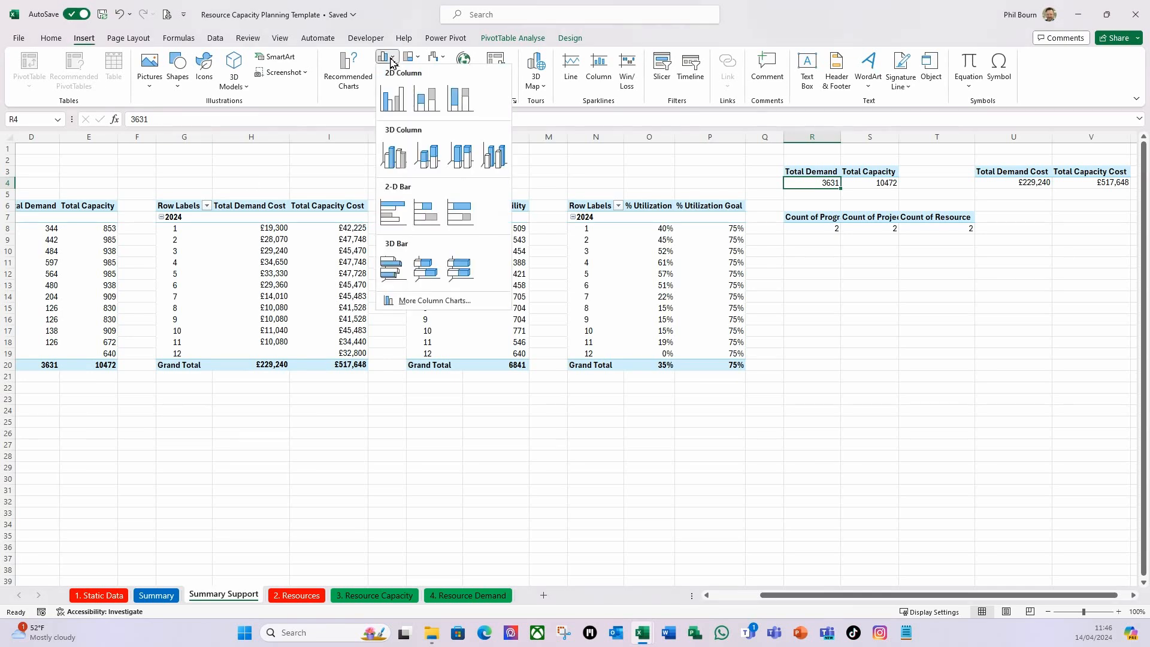
click(398, 106)
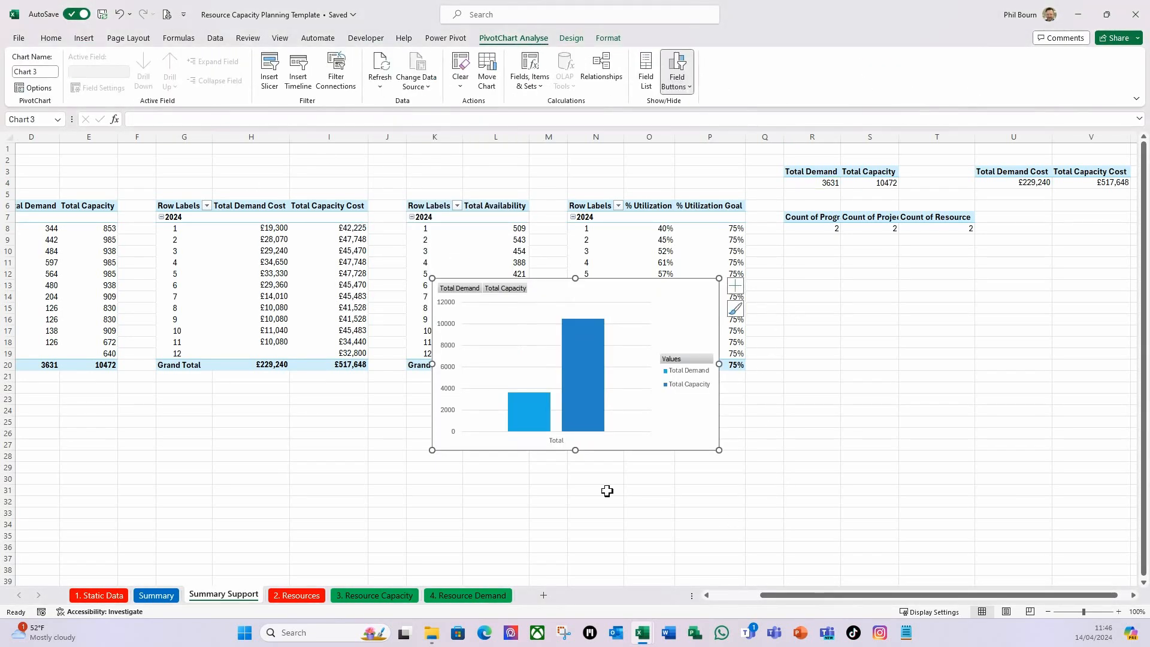
Make the new demand and capacity totals chart taller by extending it upwards, and hide all of its field buttons.
drag(619, 455, 650, 466)
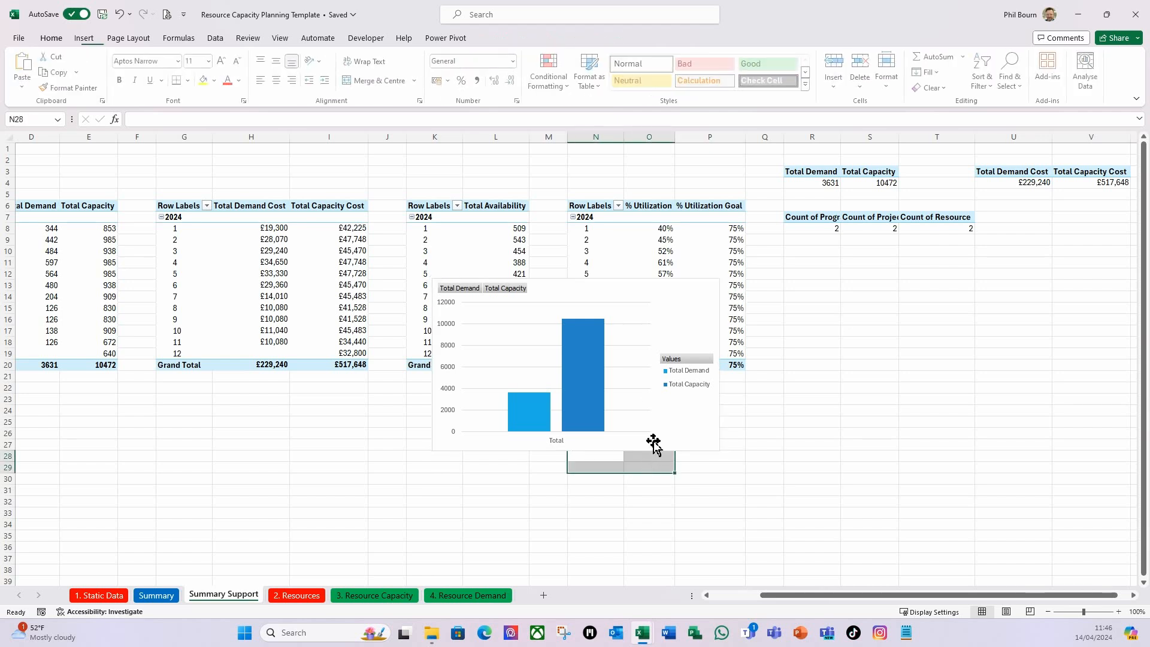
click(572, 293)
drag(432, 278, 431, 231)
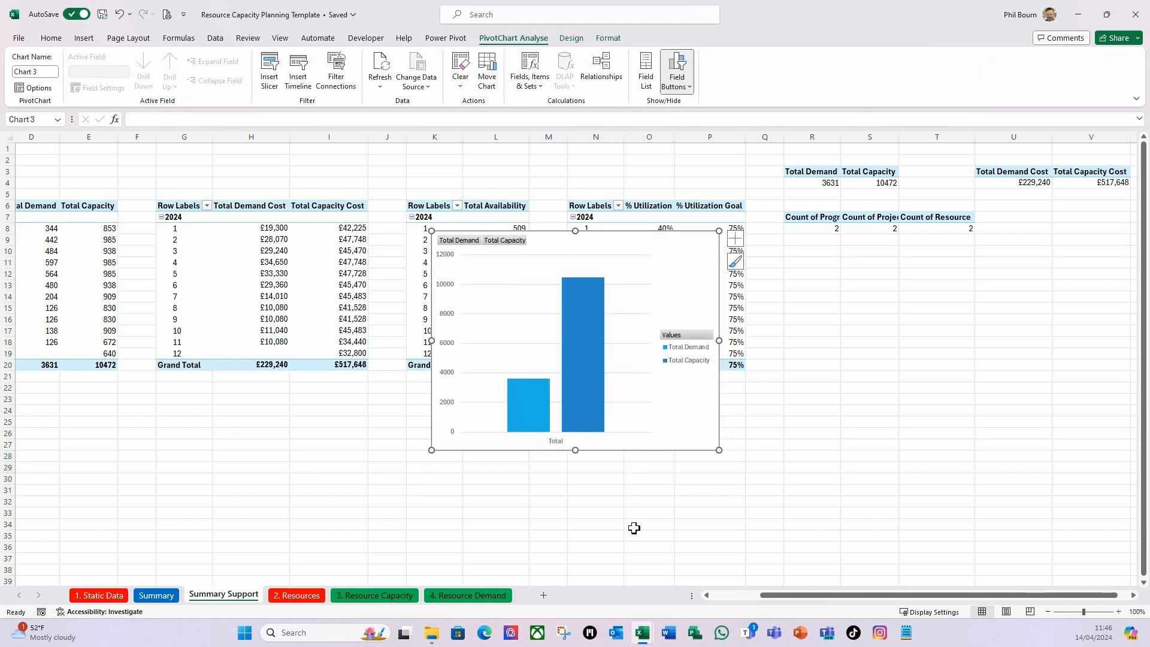
click(685, 89)
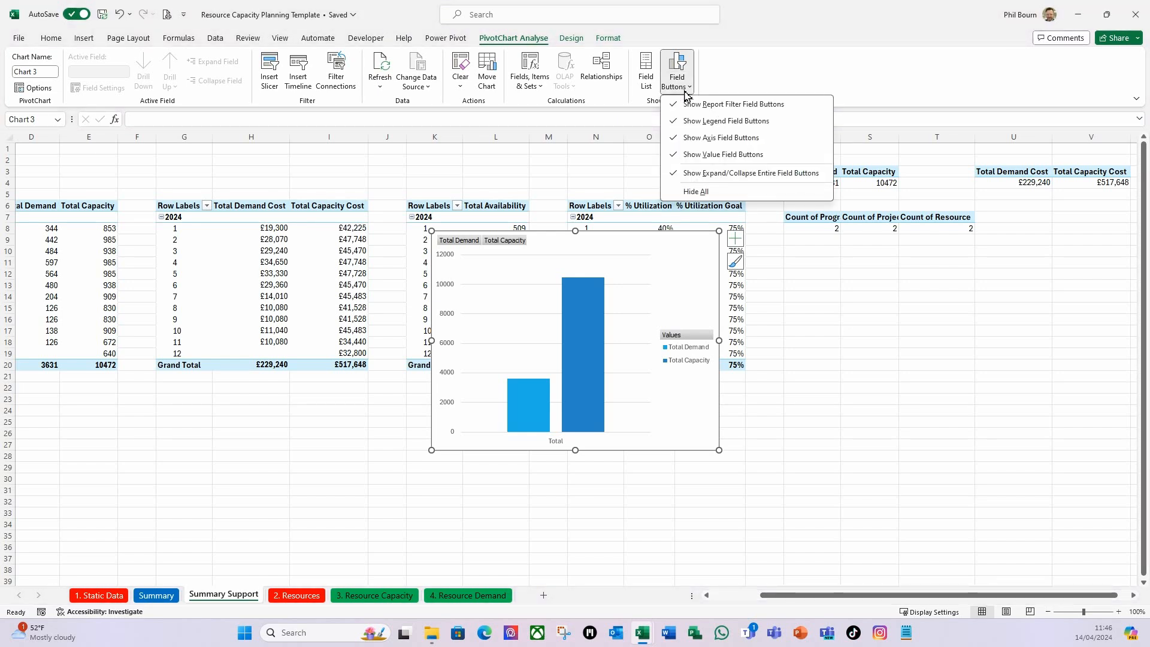
click(697, 192)
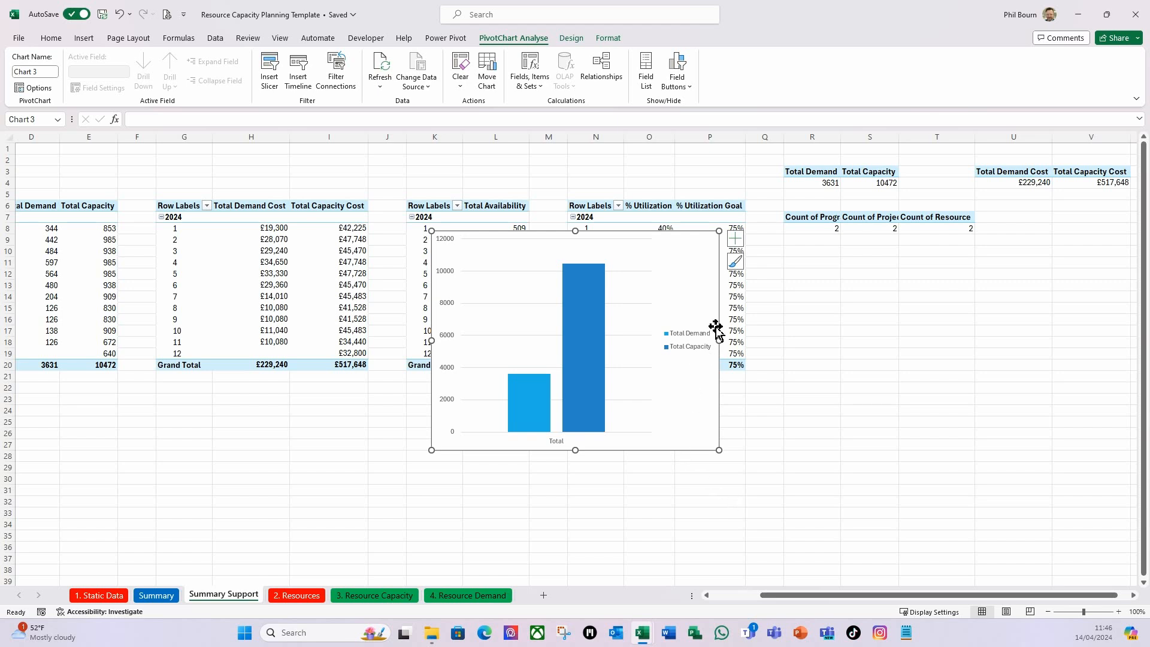
Place the legend of the demand and capacity totals chart at the top of the chart.
click(736, 240)
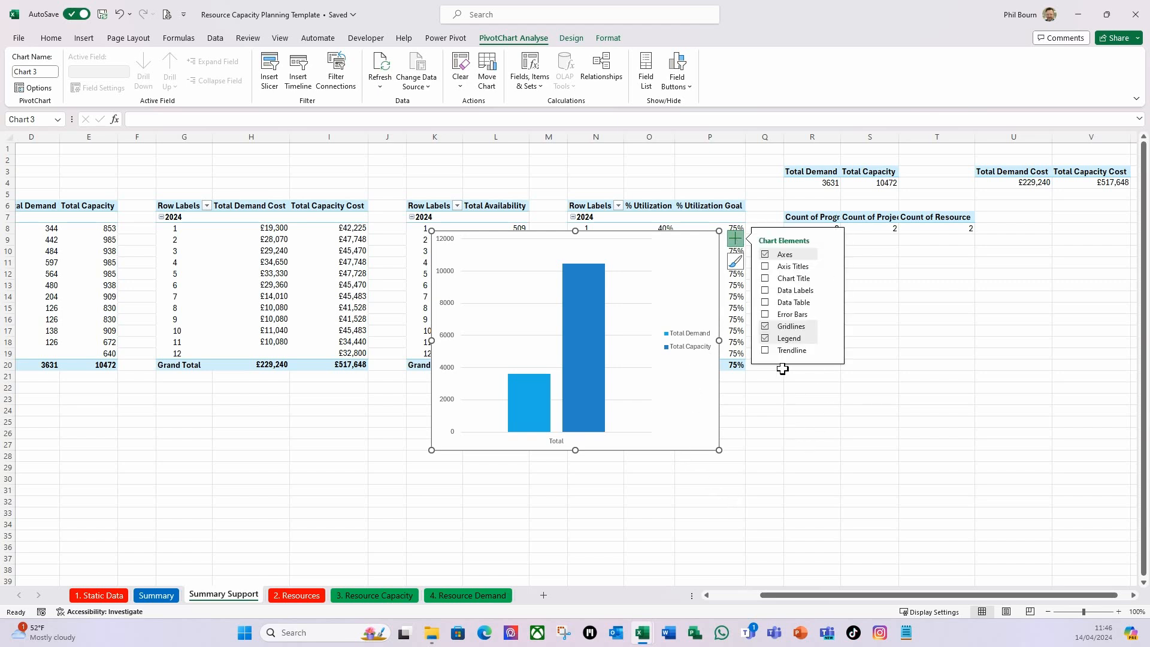
click(832, 339)
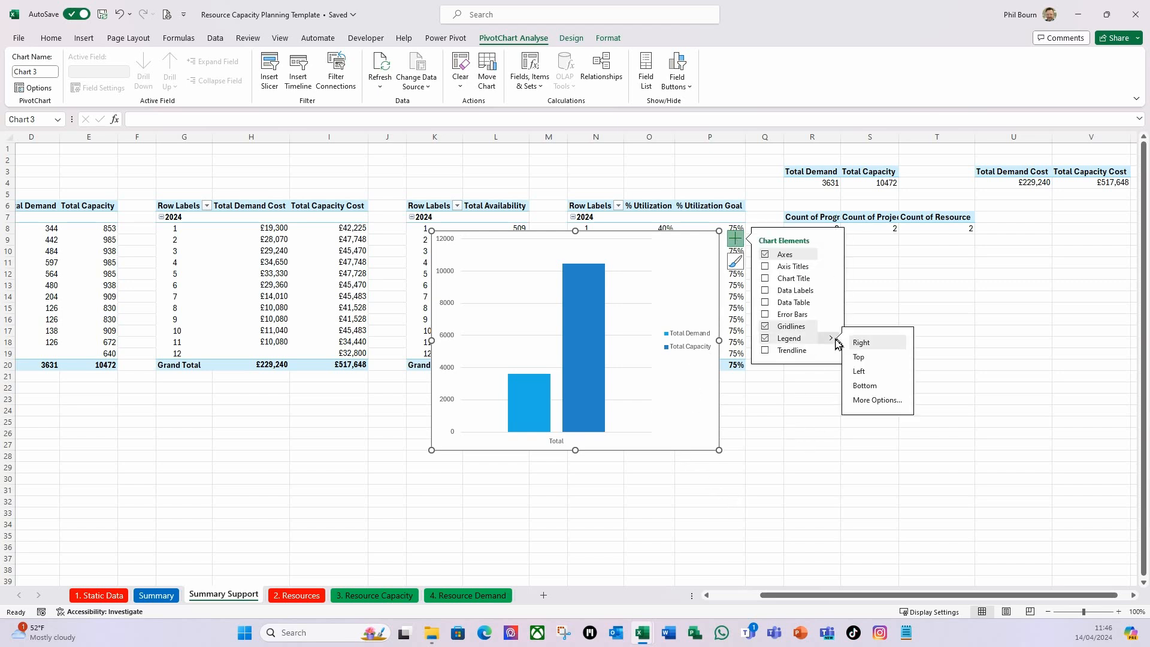
click(875, 359)
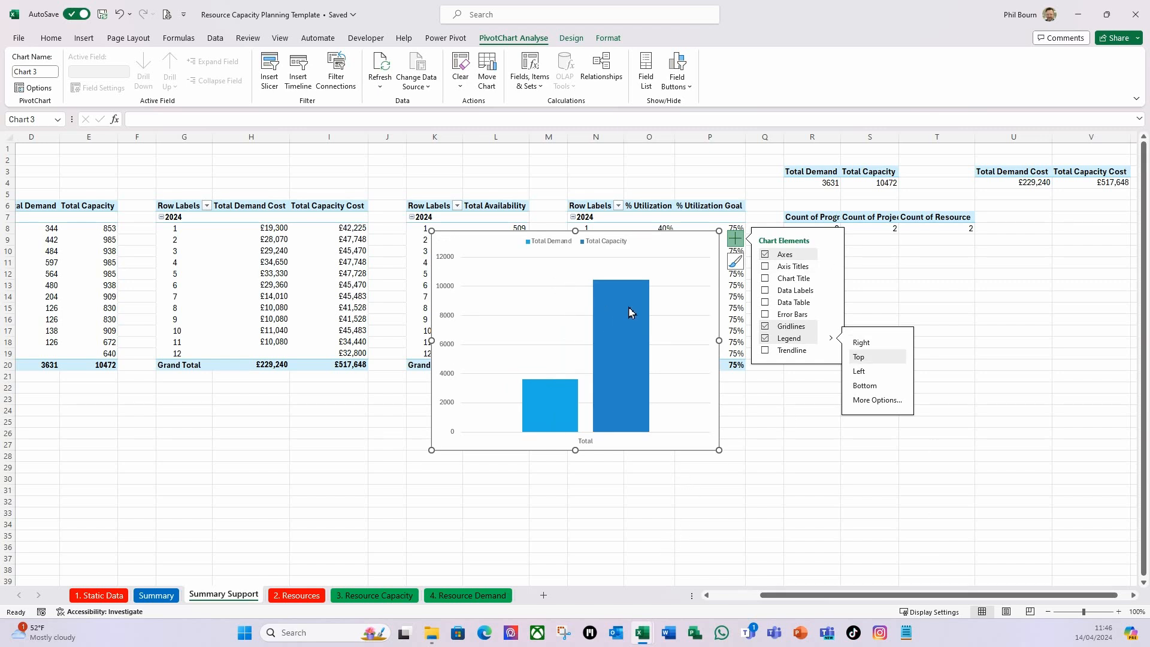
Set the Series Overlap of the Total Capacity column to 100%.
click(622, 326)
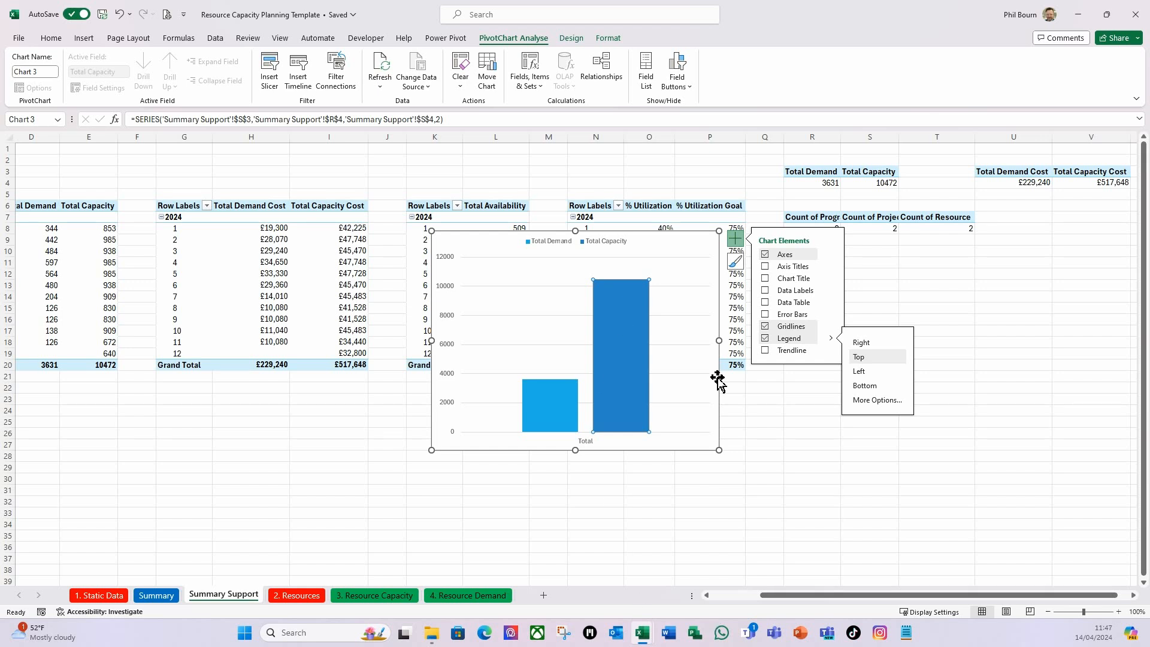
key(ctrl+1)
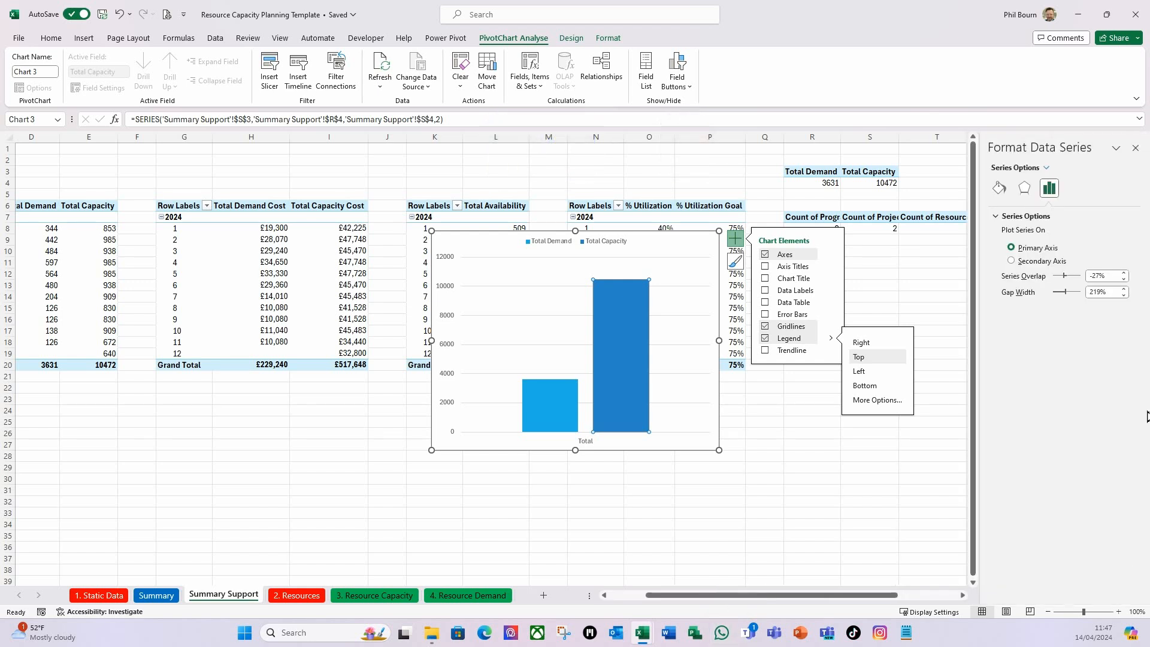
drag(1066, 276, 1102, 332)
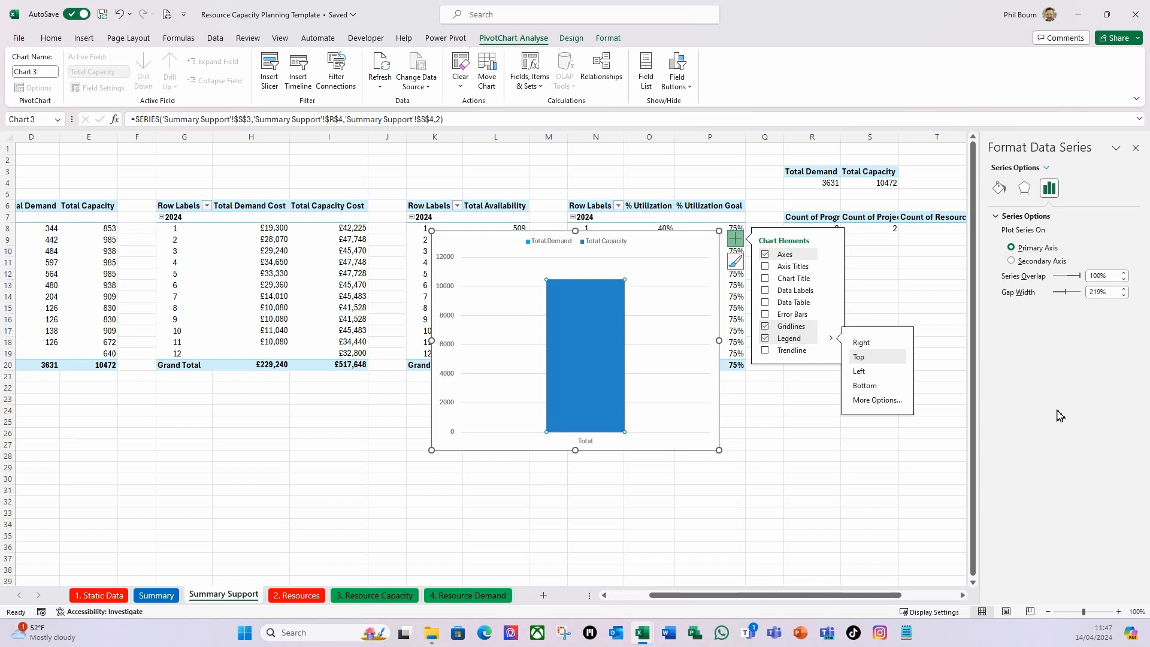
Format the Total Capacity column with no fill and a solid dark blue border 2 pt wide.
click(999, 188)
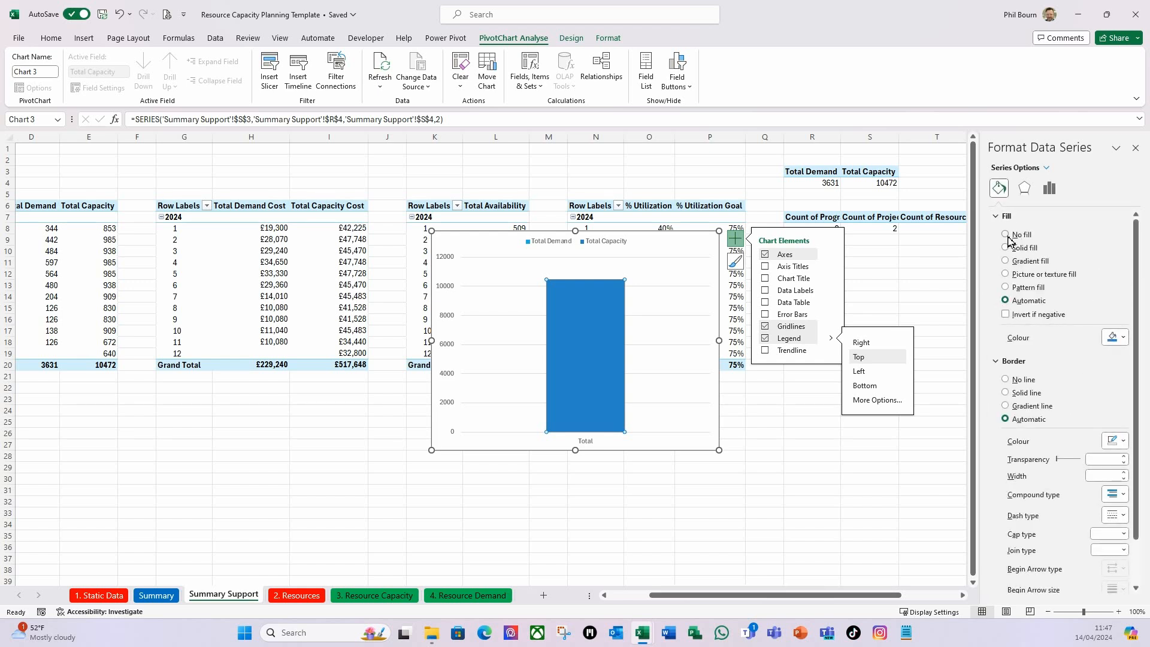
click(1006, 234)
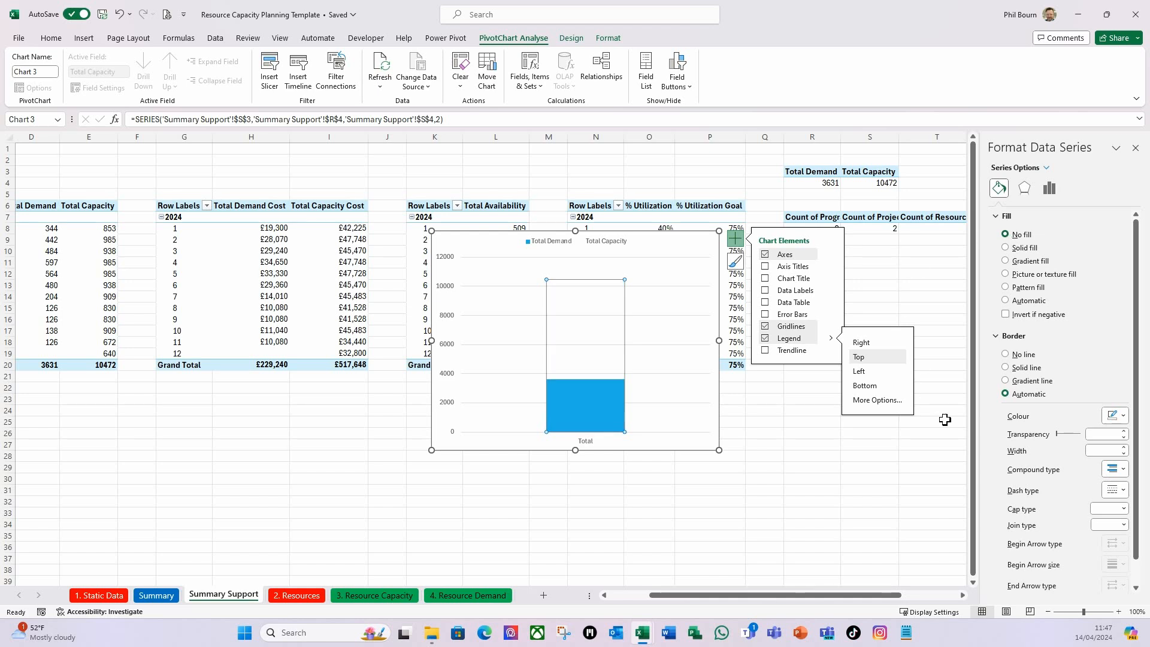
click(1007, 367)
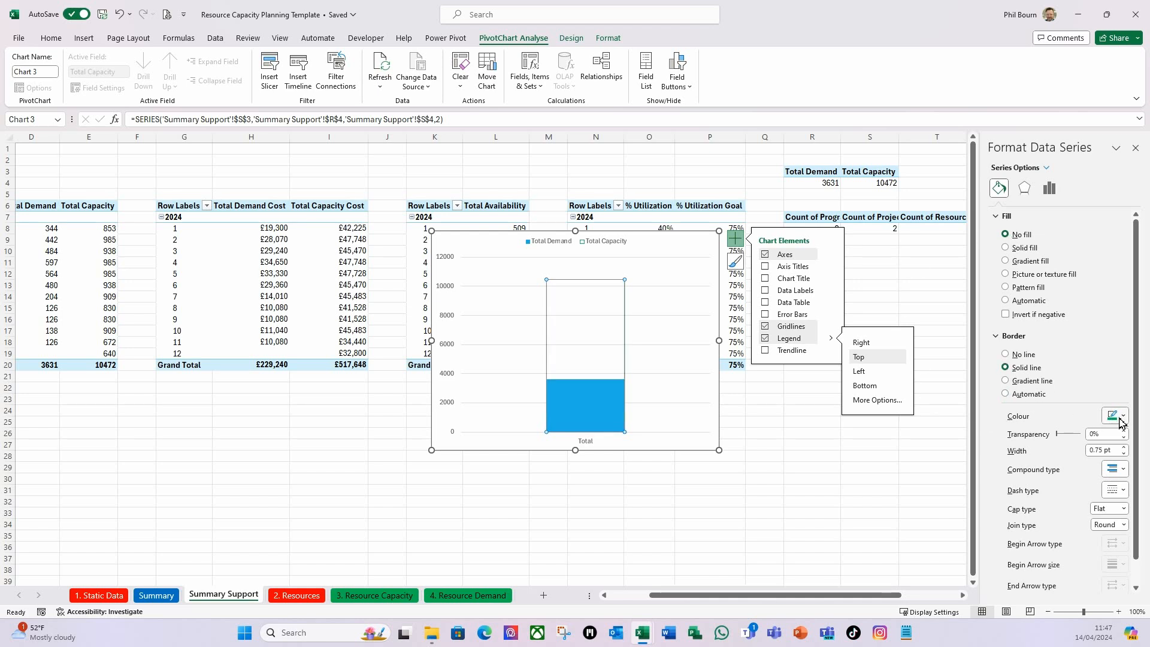
click(1124, 416)
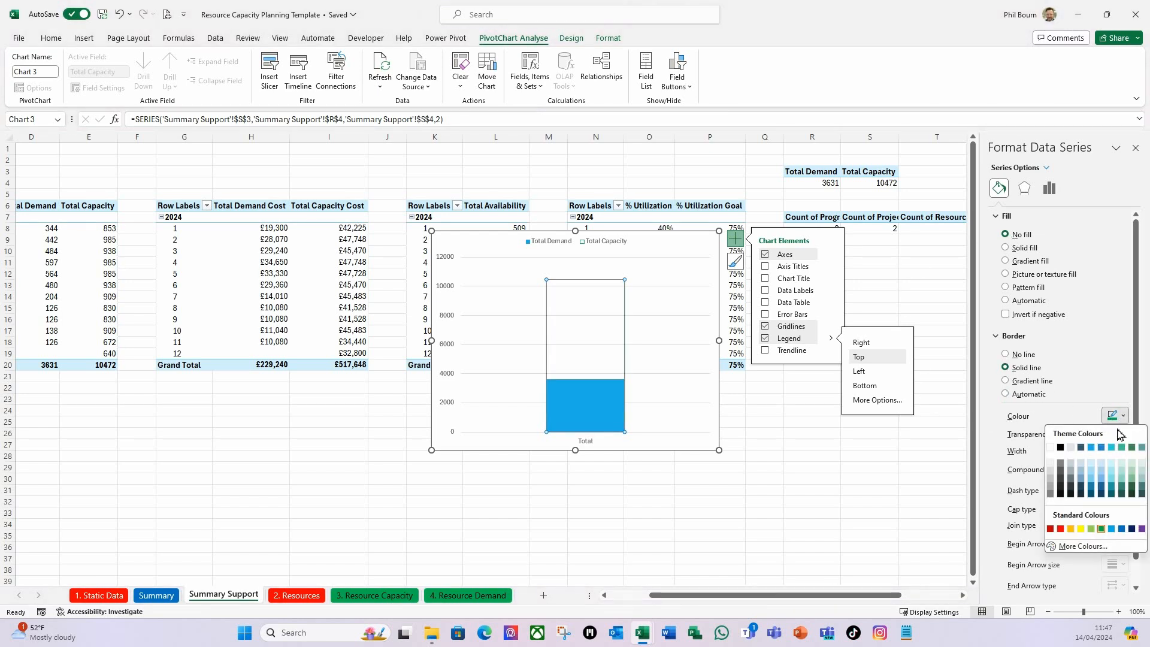
click(1102, 494)
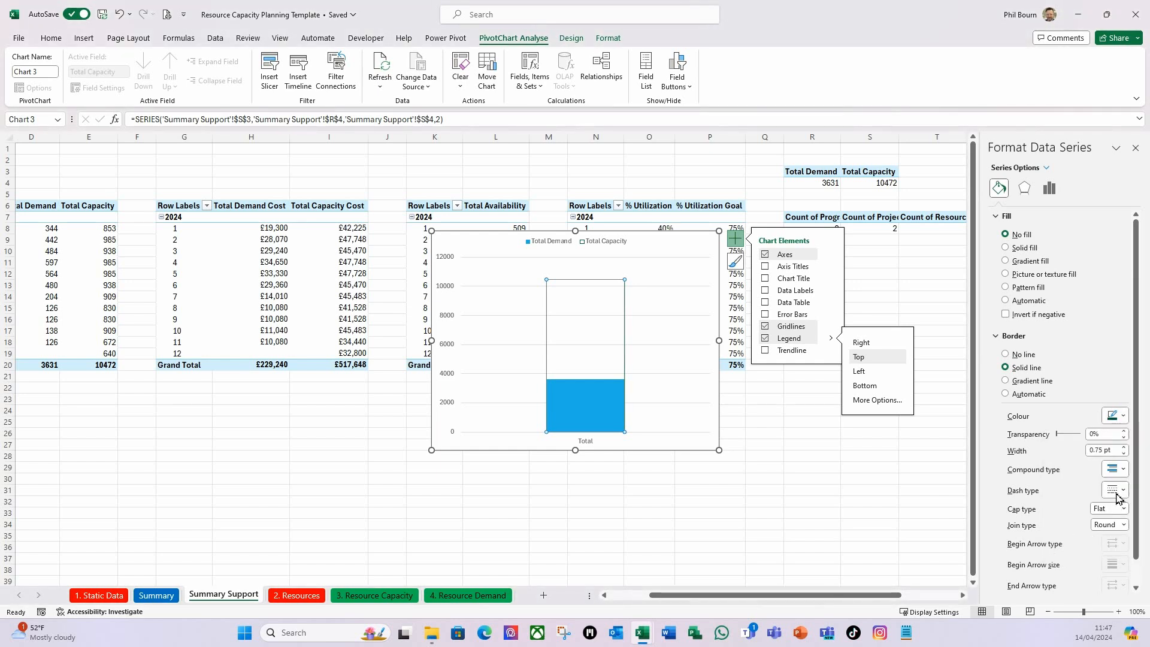
click(1124, 449)
click(1123, 449)
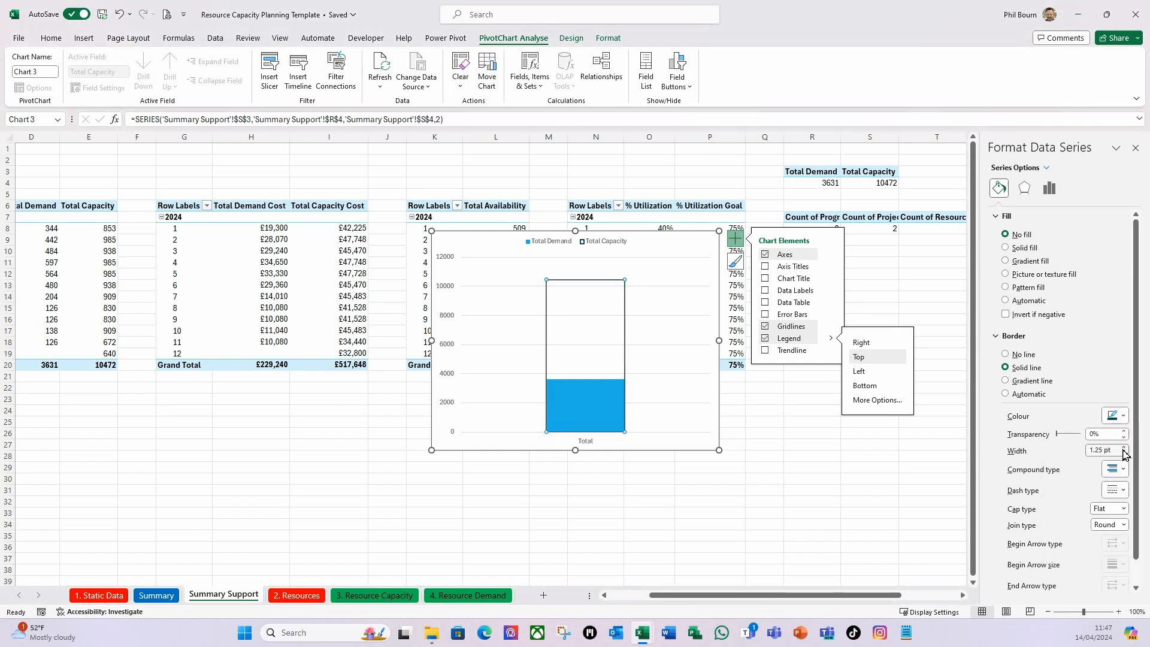
click(1124, 448)
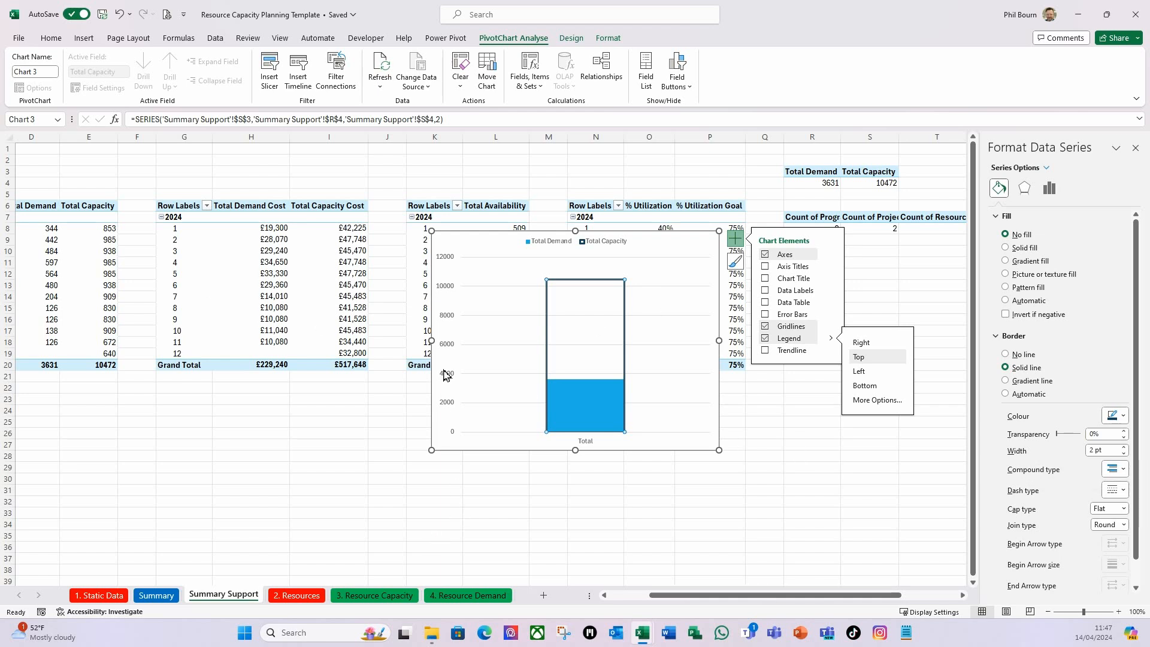
Delete the vertical value axis and the horizontal category axis from the demand and capacity totals chart.
click(452, 351)
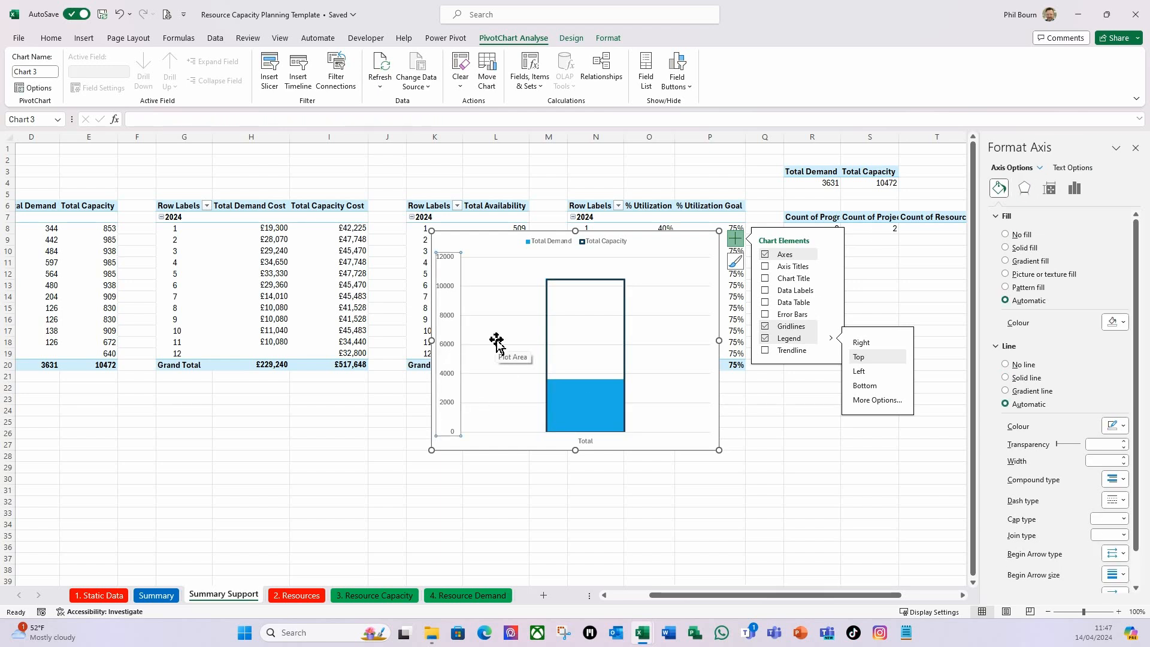
key(Delete)
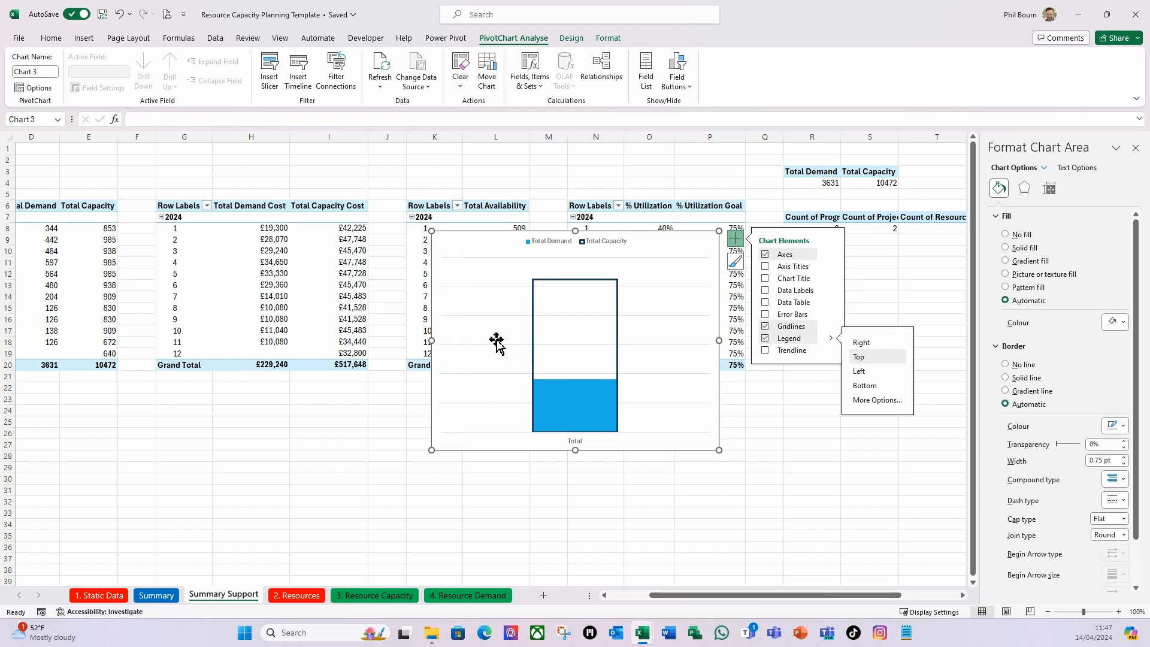
click(580, 443)
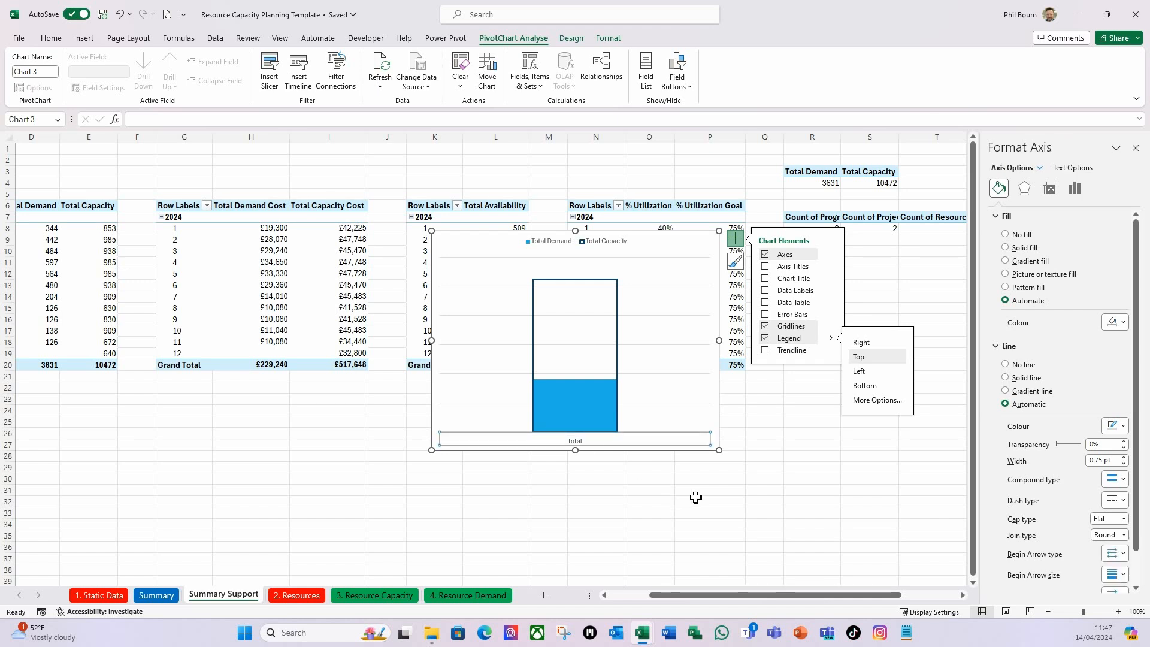
key(Delete)
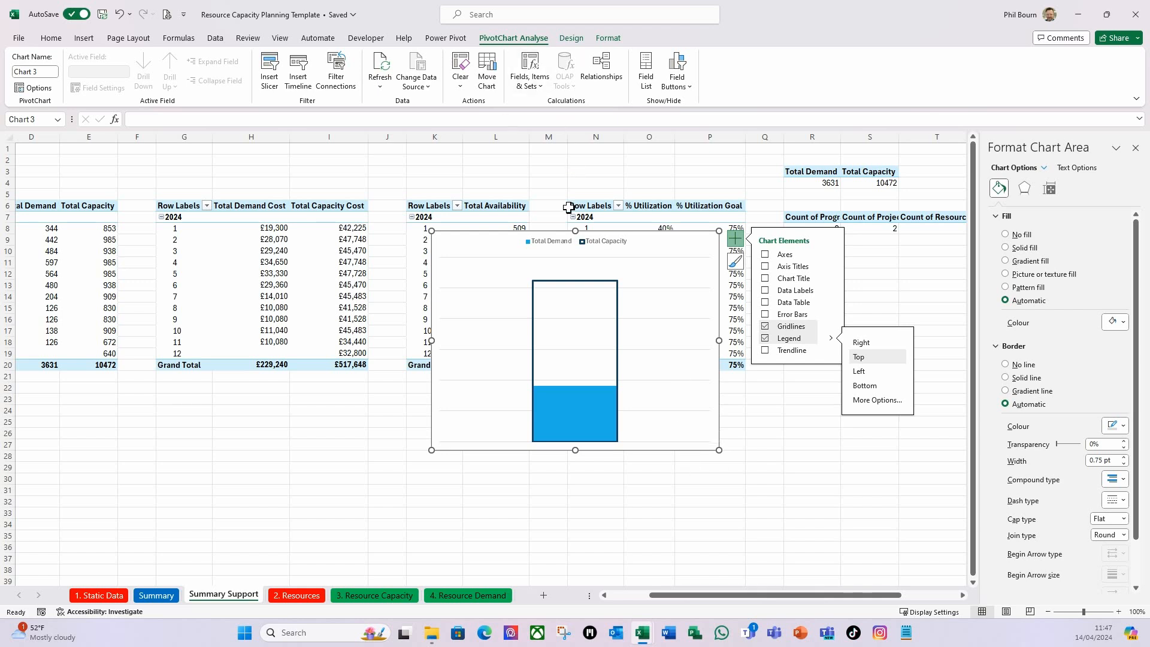
Remove the totals chart's outline and shrink the chart to about 9.7 cm wide and 6.4 cm high.
click(607, 38)
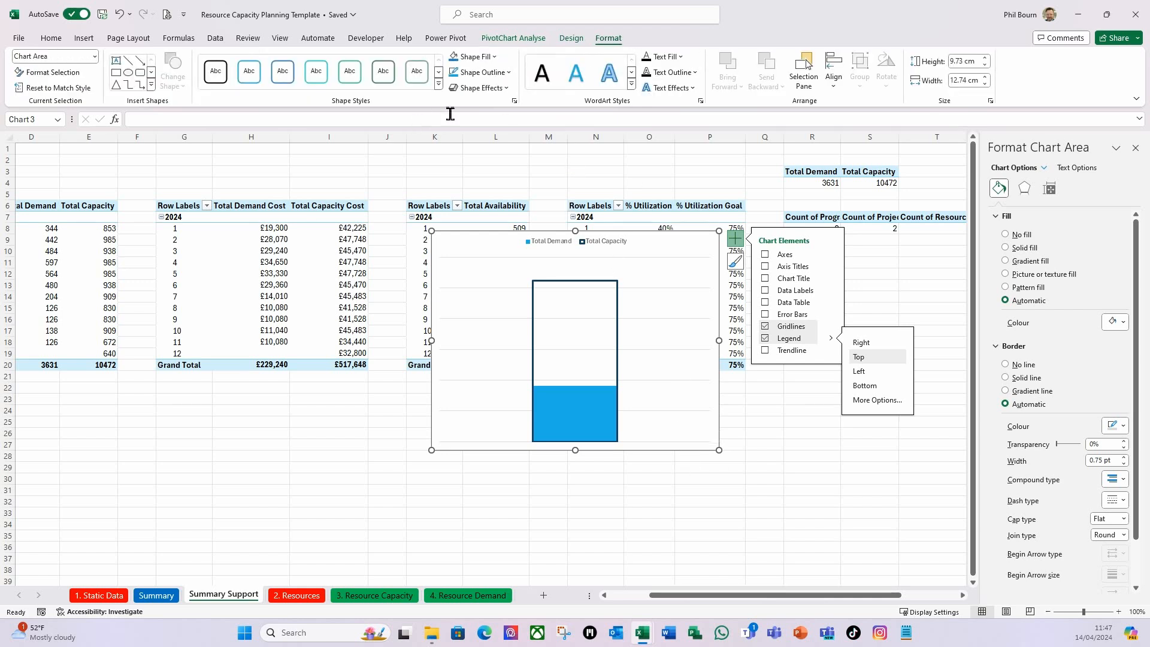
click(510, 73)
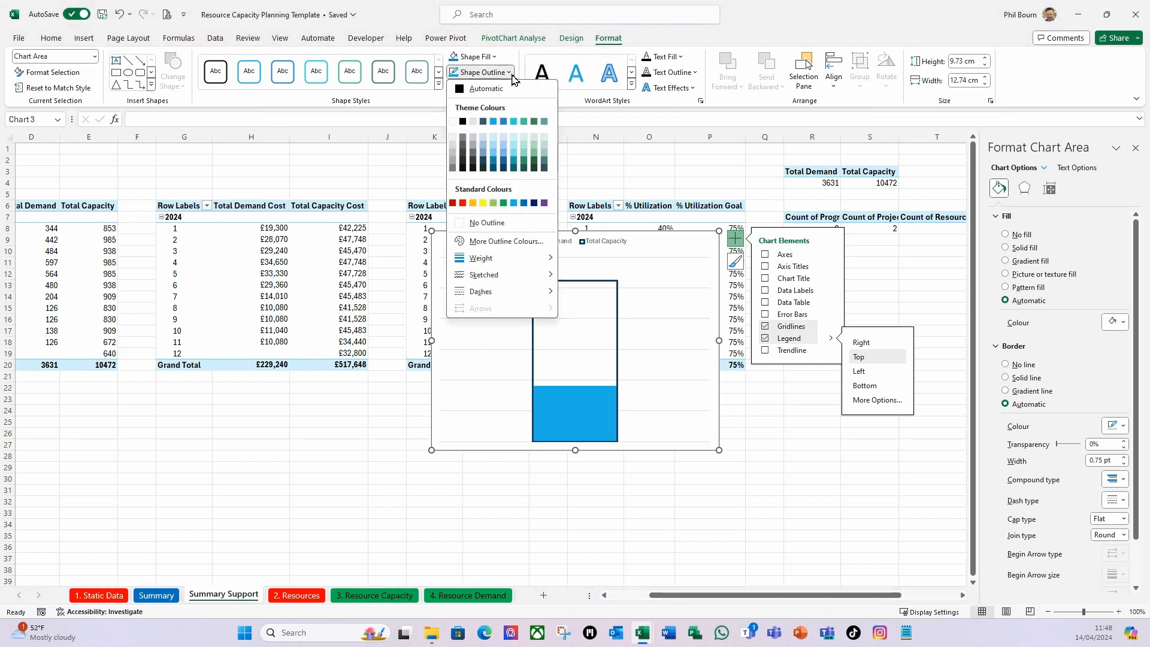
click(470, 222)
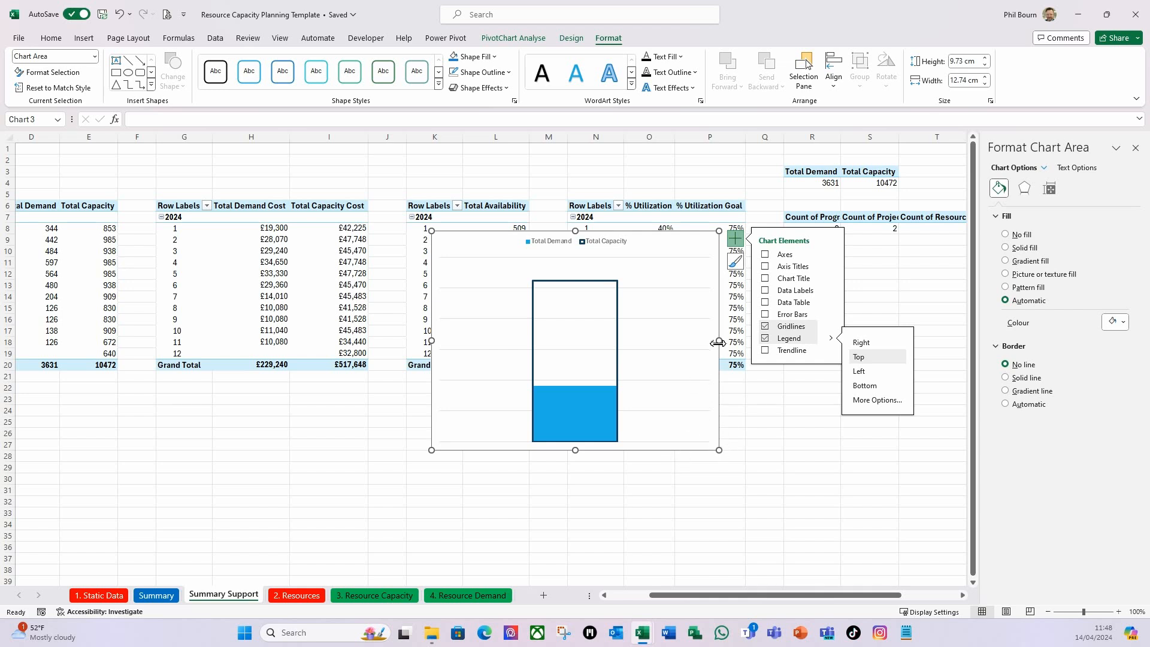
drag(720, 343, 651, 343)
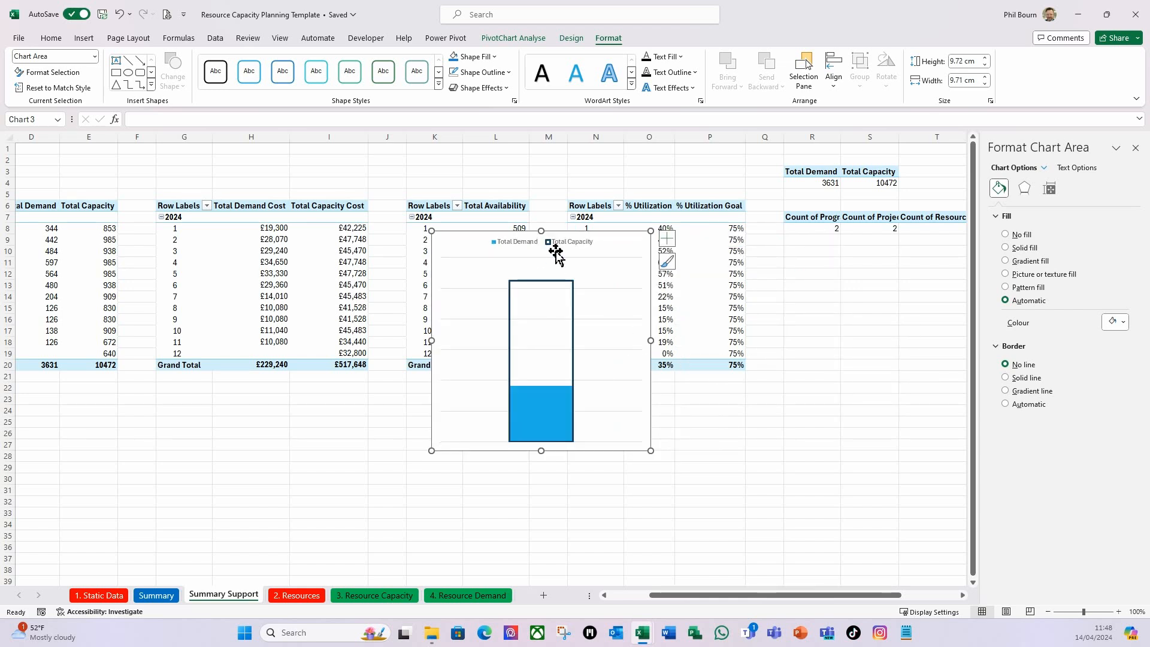
drag(542, 230, 548, 308)
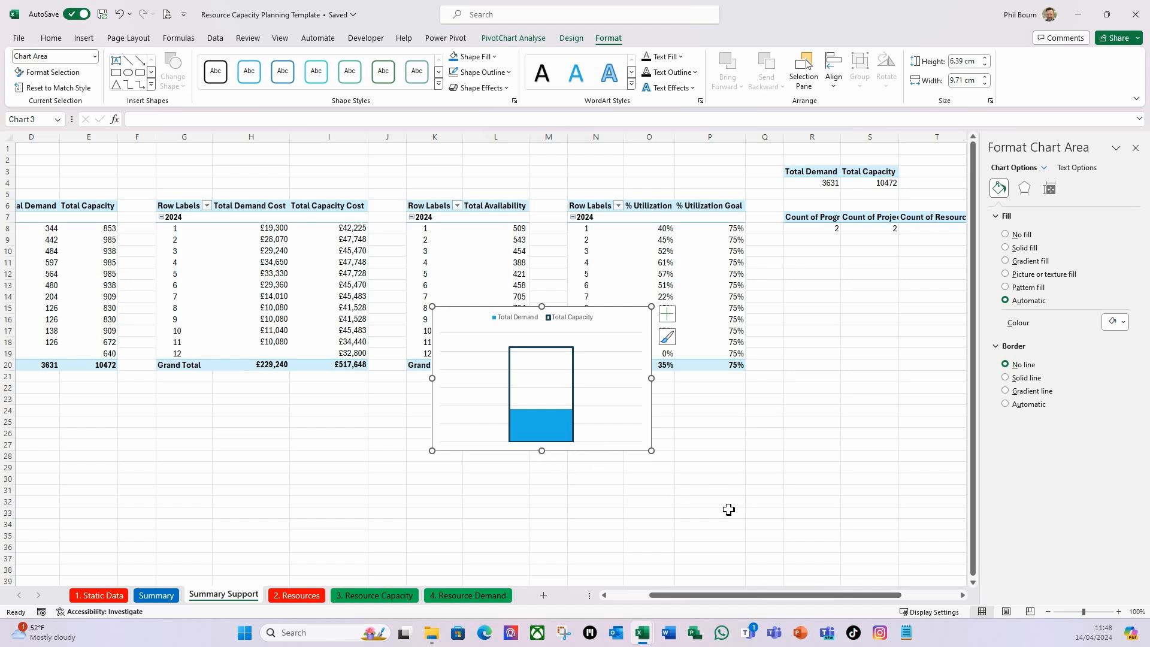
Move the totals chart to cell C3 of the Summary sheet and shrink it to fit above the Demand vs Capacity (hrs) chart.
key(ctrl+x)
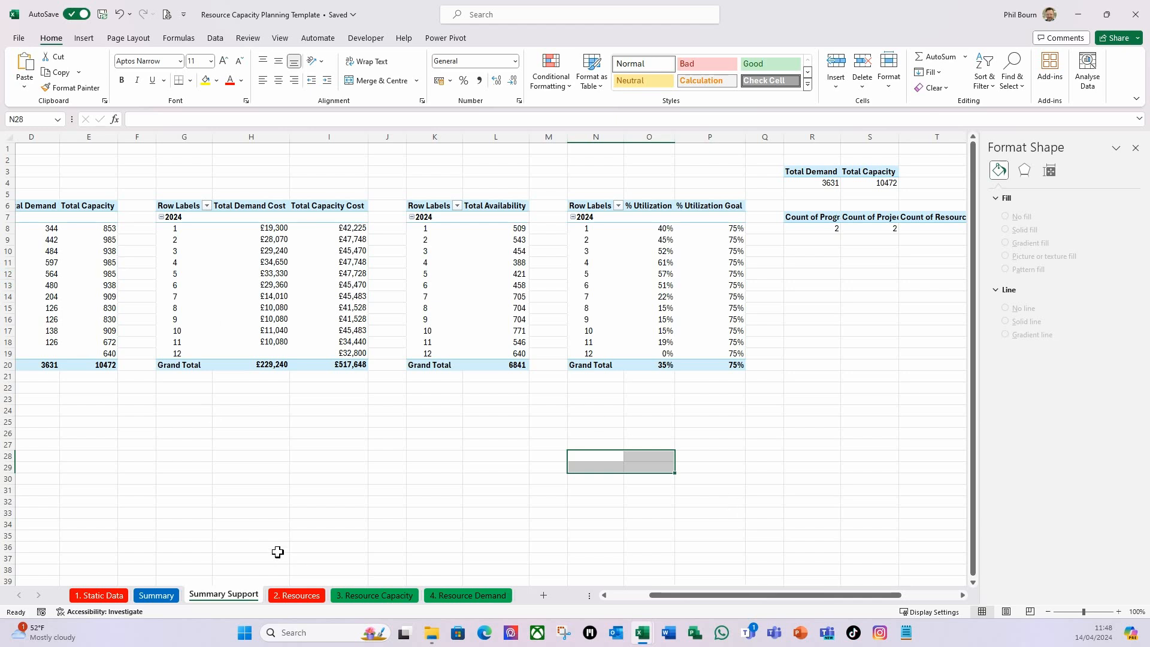
click(156, 594)
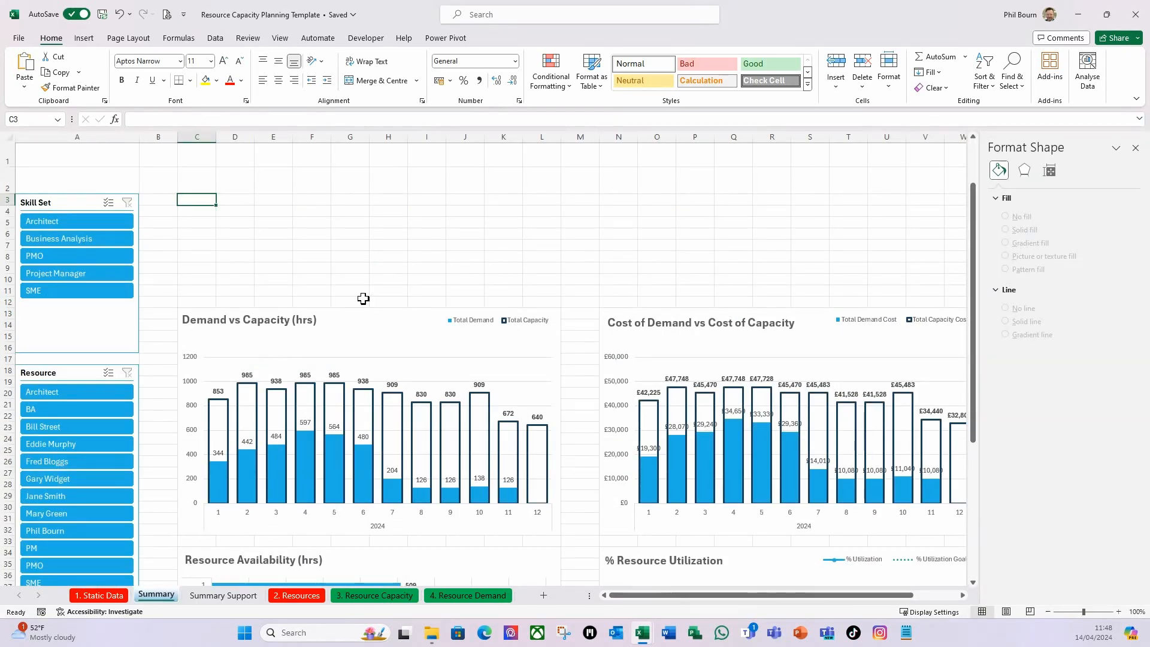
key(ctrl+v)
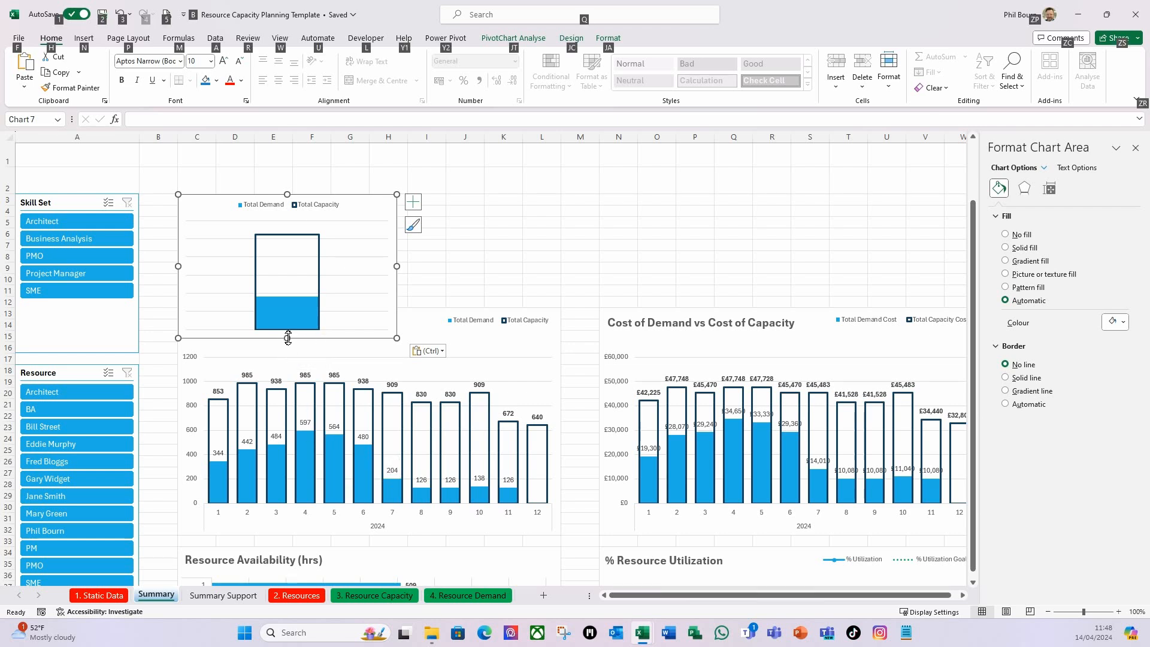
drag(290, 338, 303, 307)
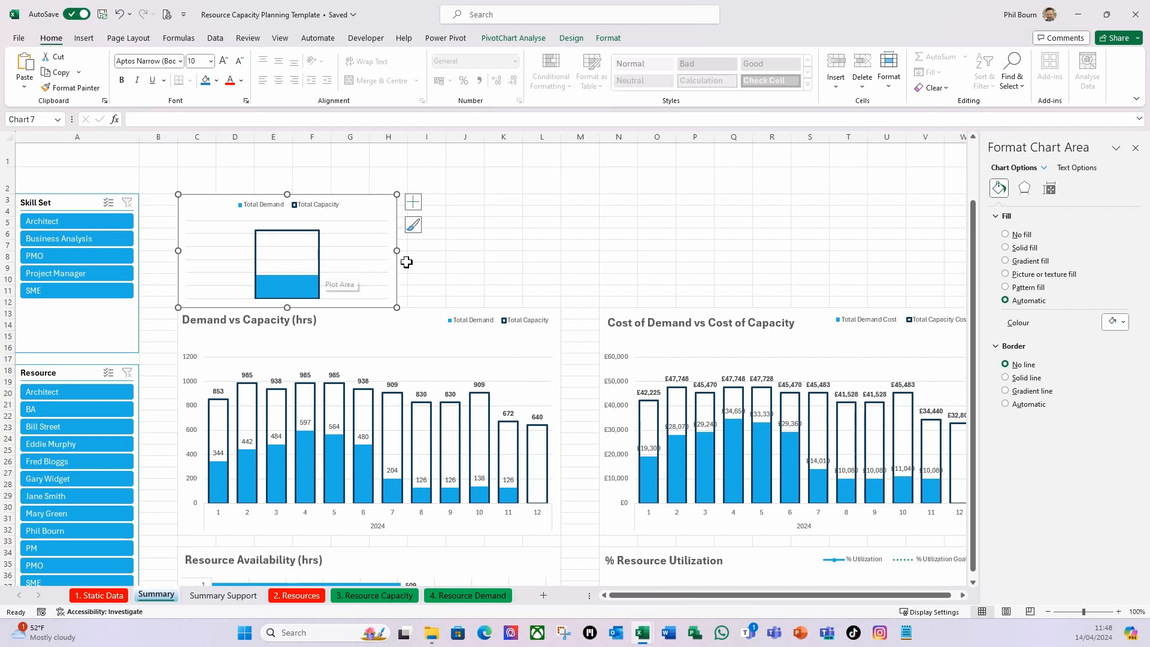
drag(398, 250, 375, 250)
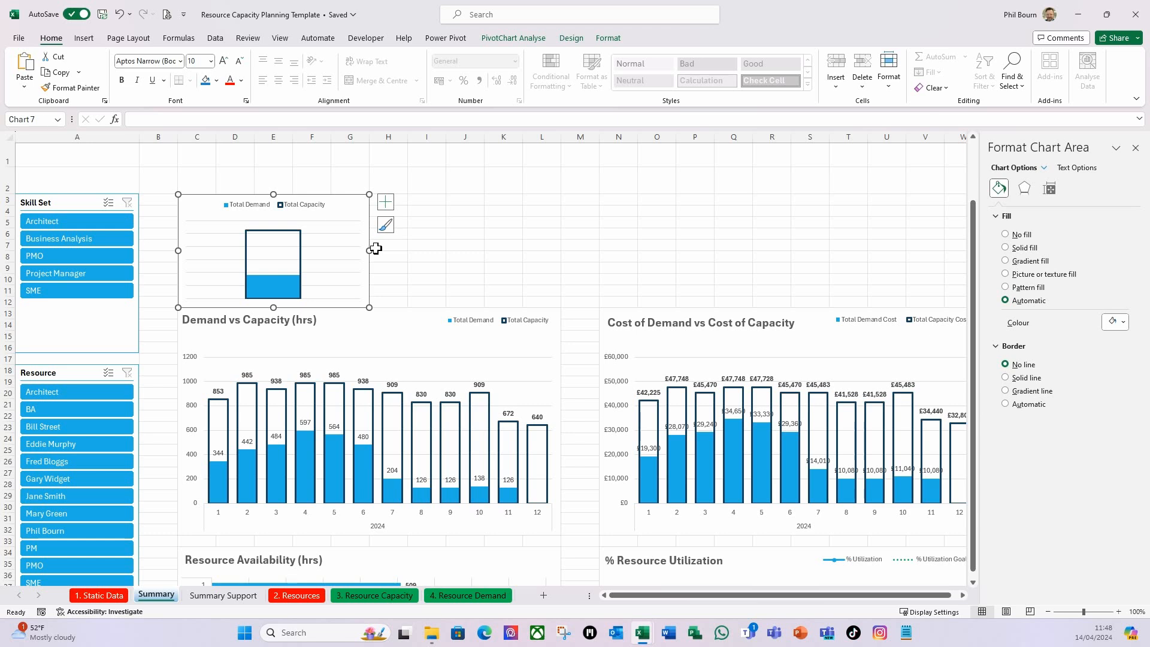
Set the Gap Width of the Total Capacity column in the totals chart to 50%.
mouse_move(302, 285)
click(292, 292)
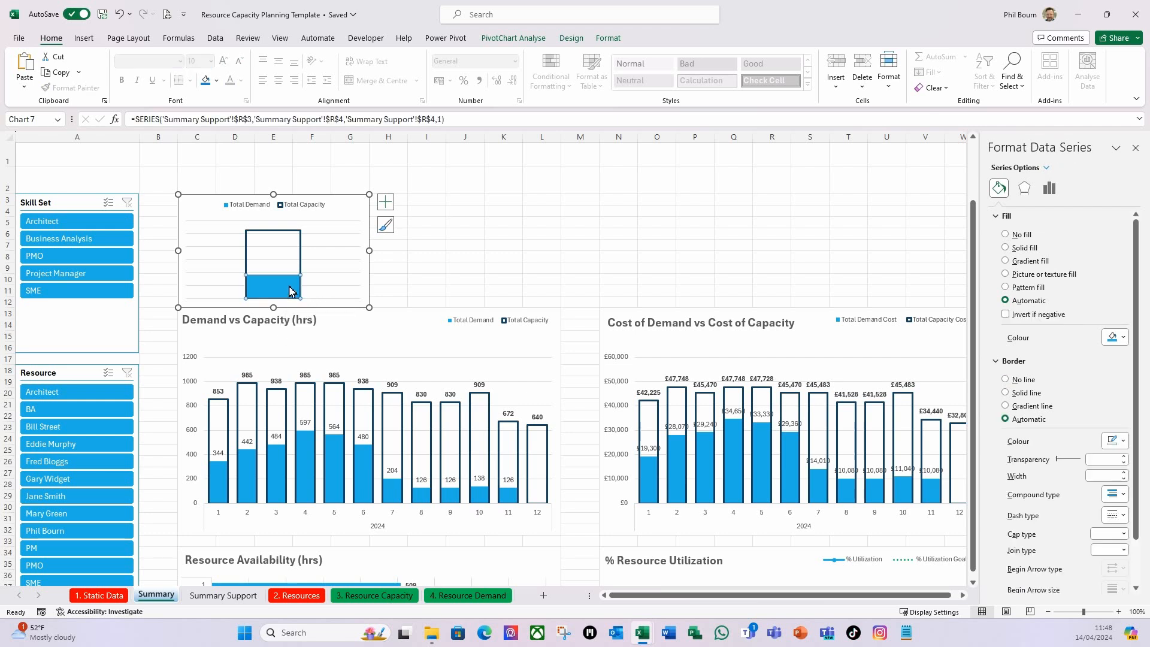
click(301, 257)
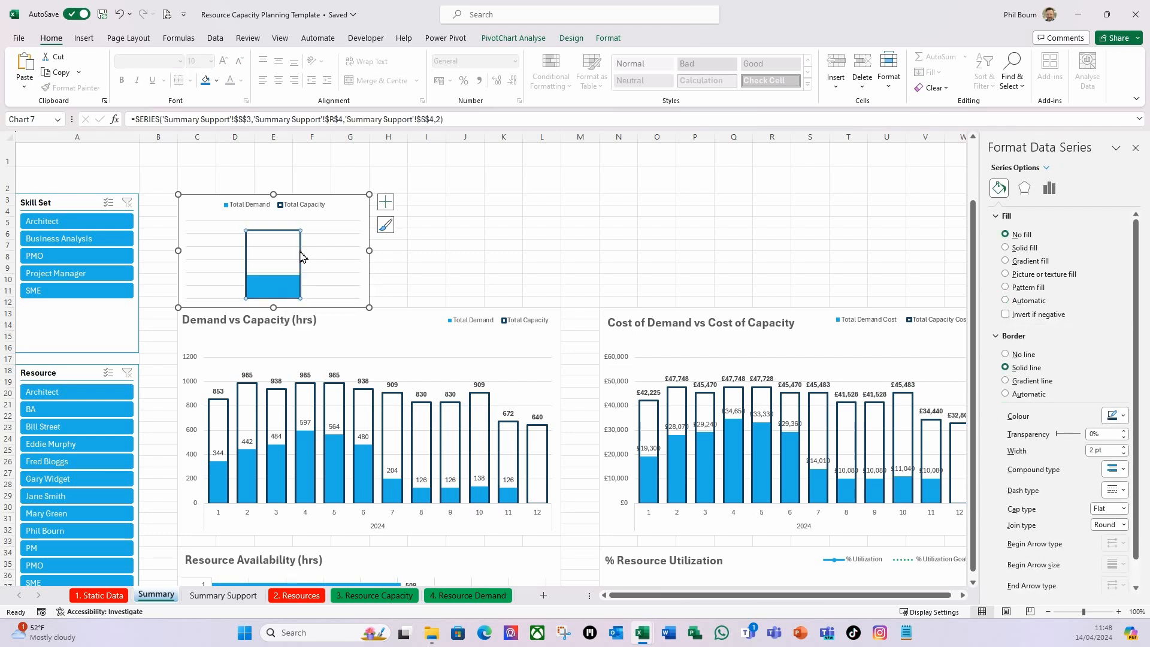
click(385, 201)
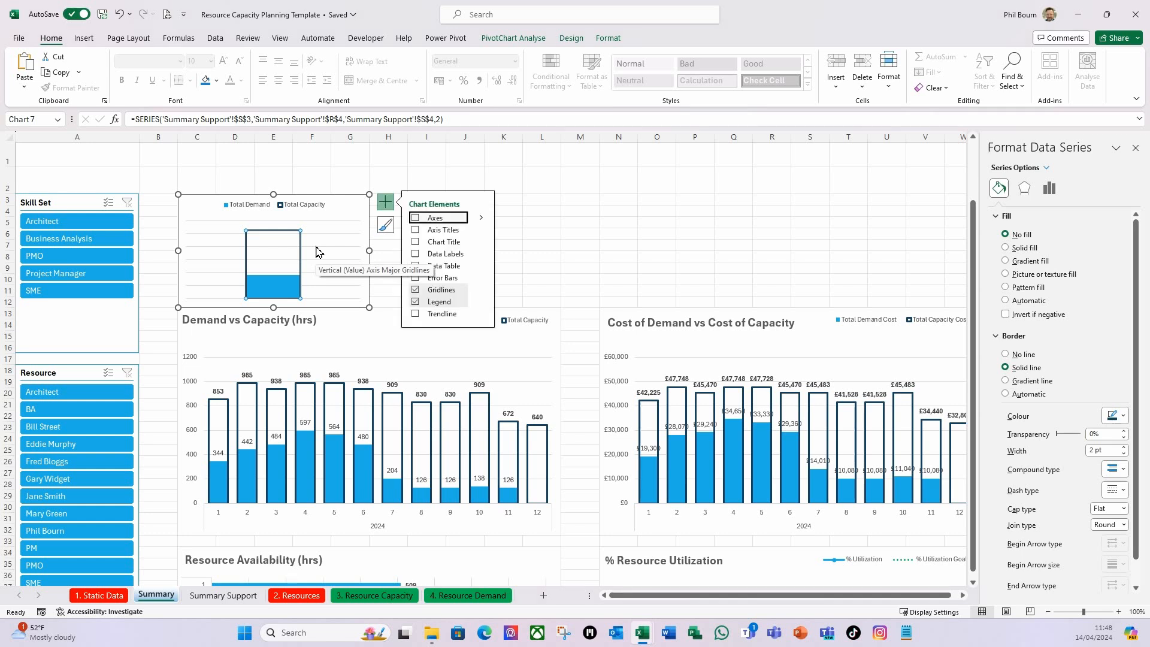
click(1049, 188)
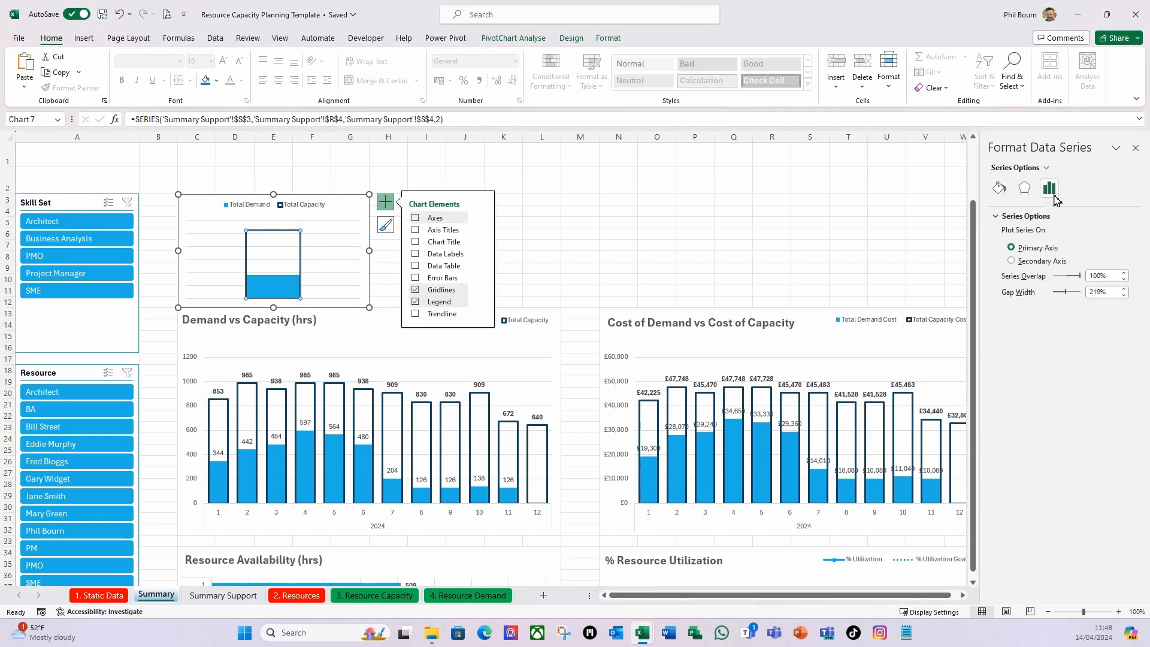
click(1110, 294)
drag(1109, 293, 1088, 292)
text(50)
key(Tab)
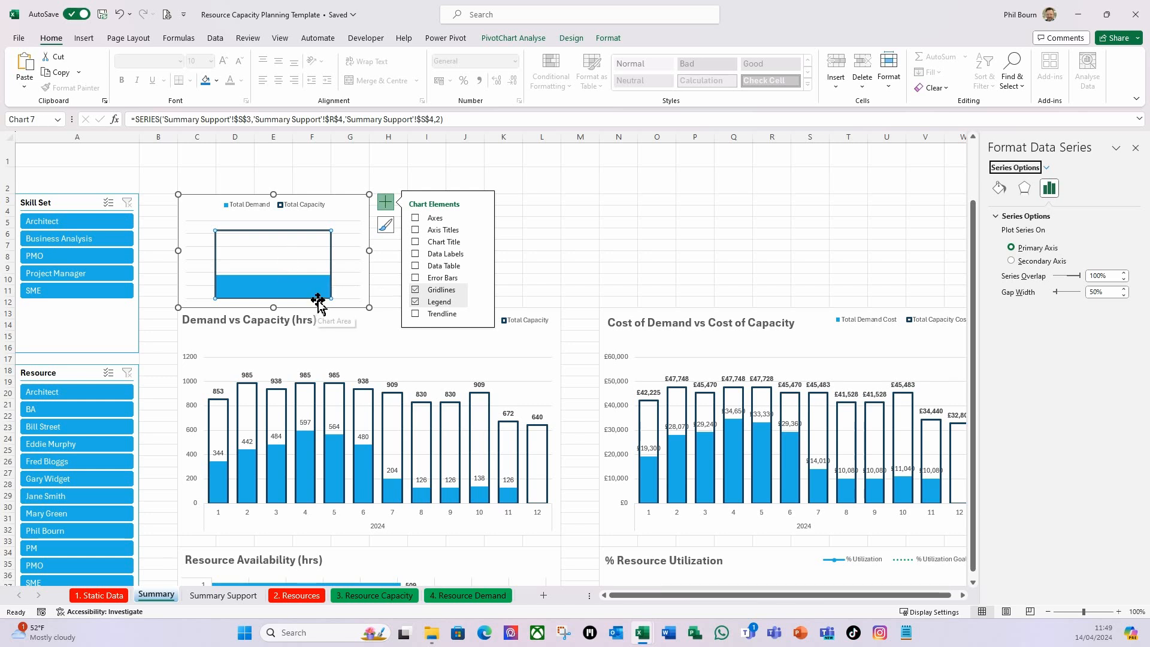
Add Outside End data labels to the totals chart and make the Total Capacity label bold.
click(343, 203)
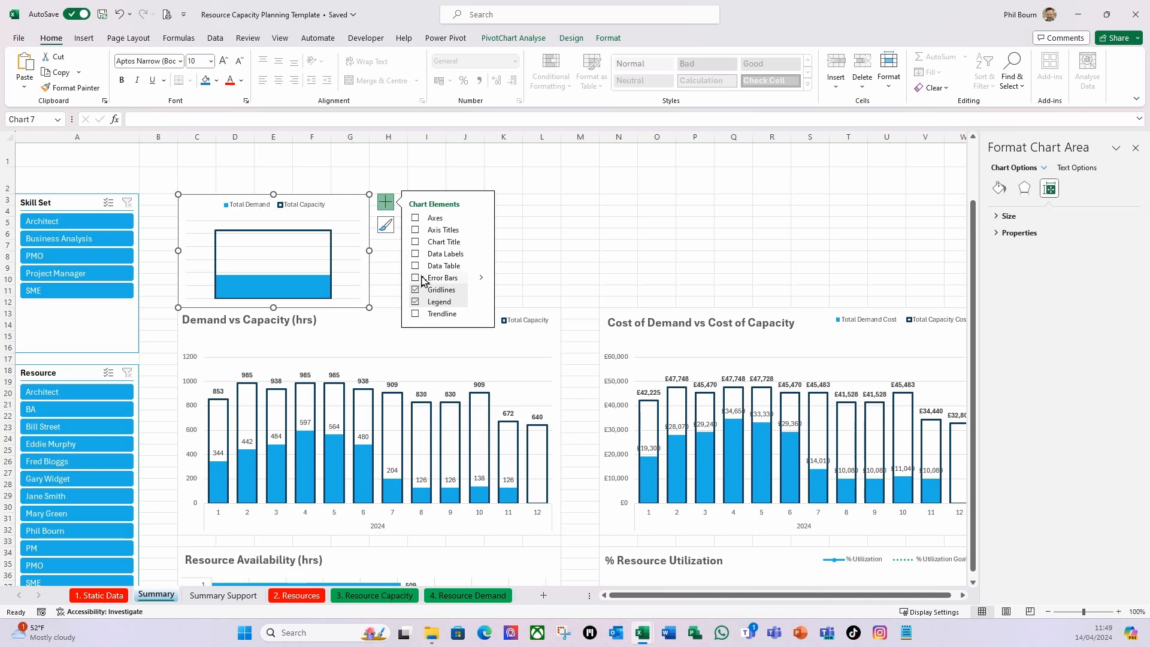
click(478, 257)
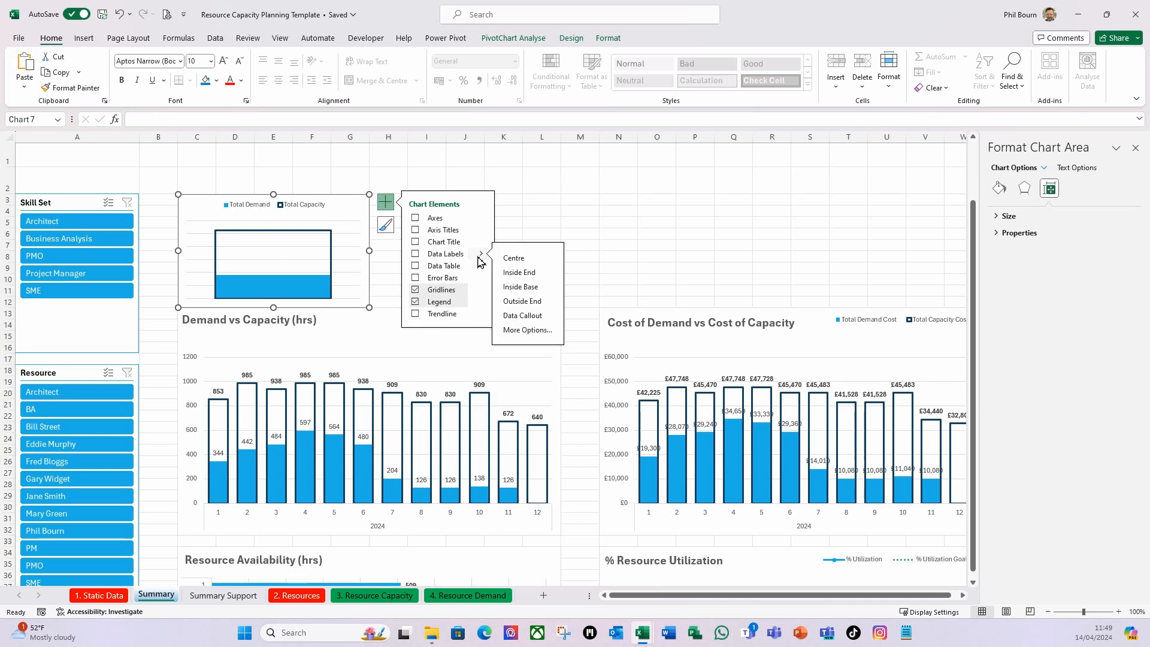
click(519, 302)
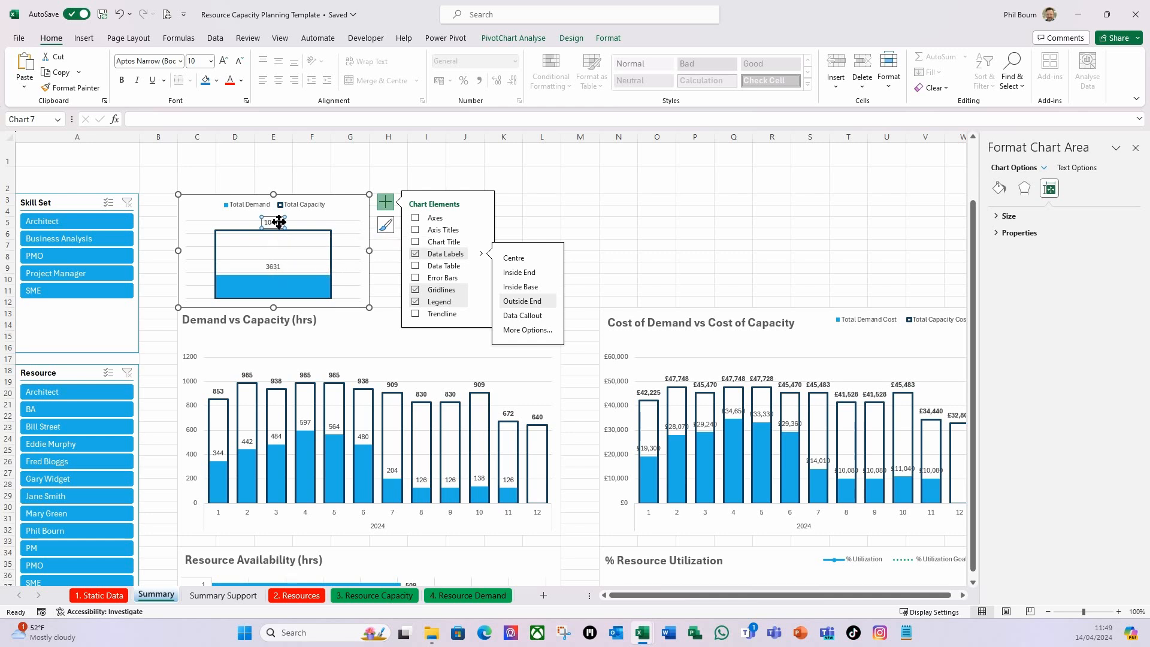
click(275, 222)
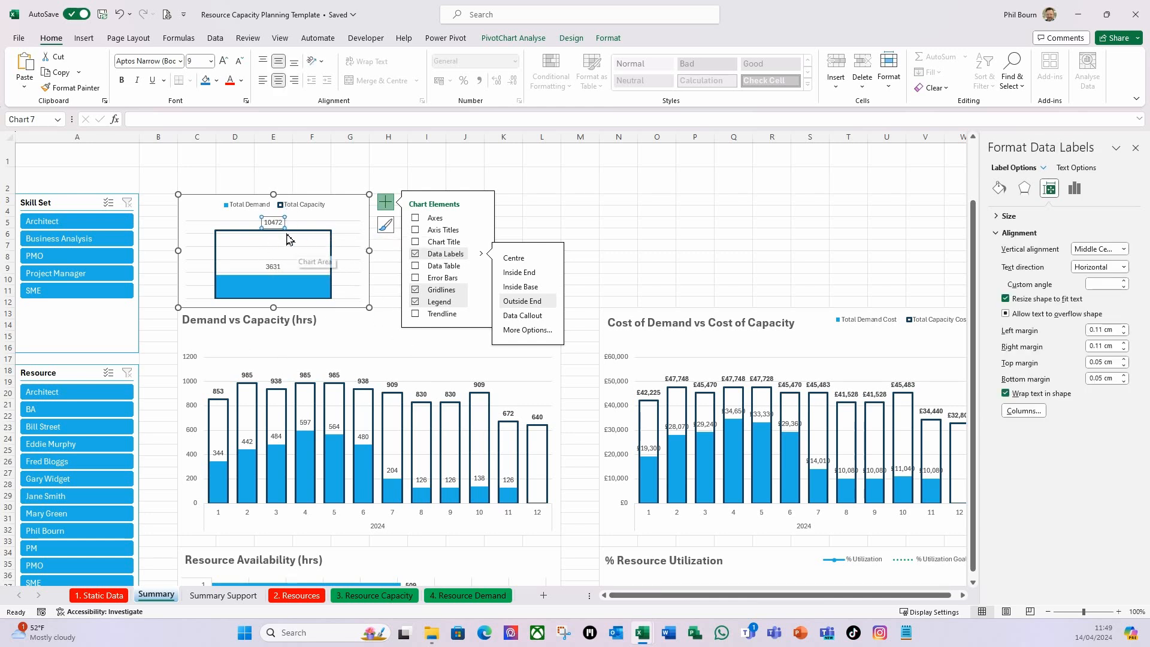
key(ctrl+b)
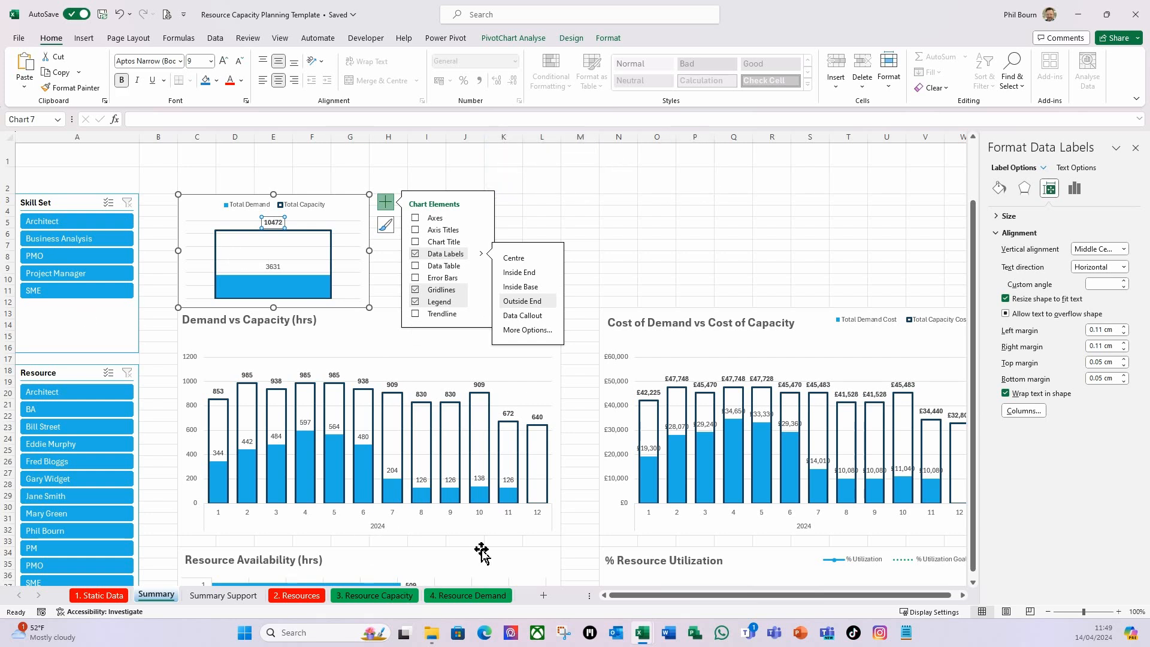
Format the Total Demand value field in cell R4 of the Summary Support sheet with a 1000 separator.
click(226, 595)
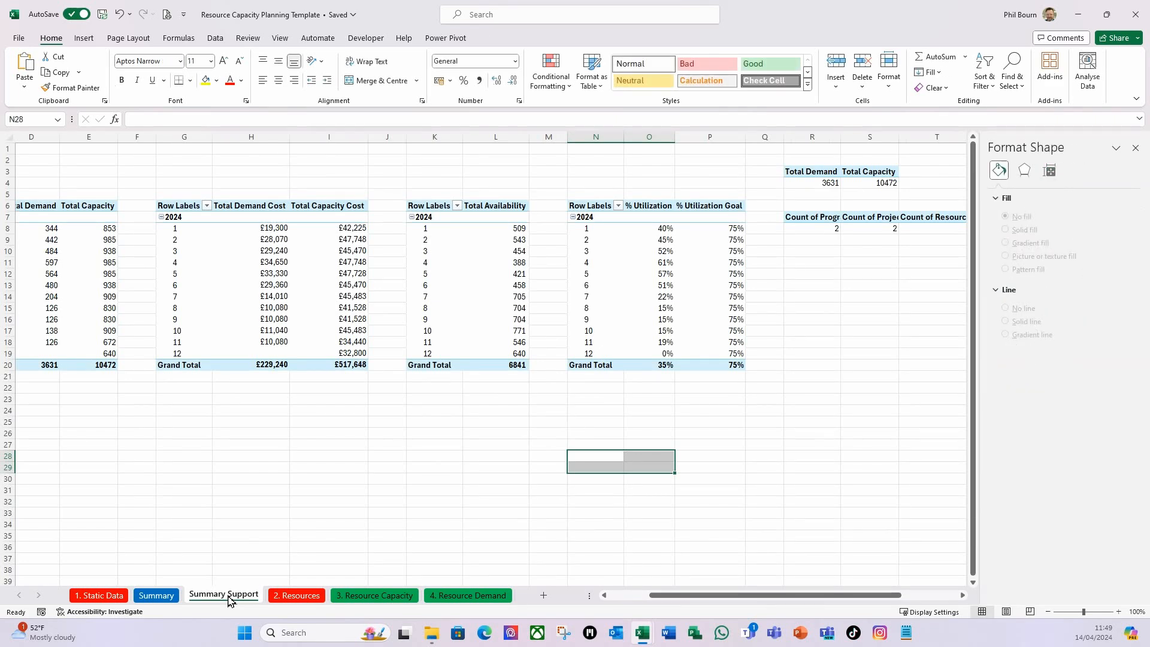
click(827, 185)
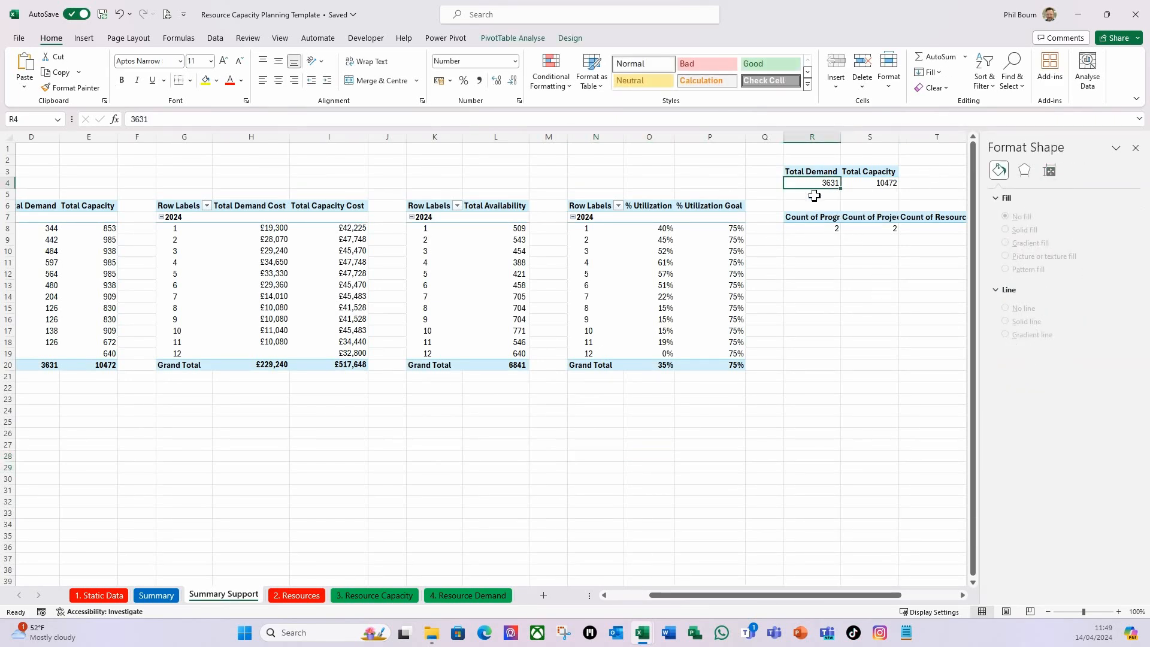
right_click(808, 191)
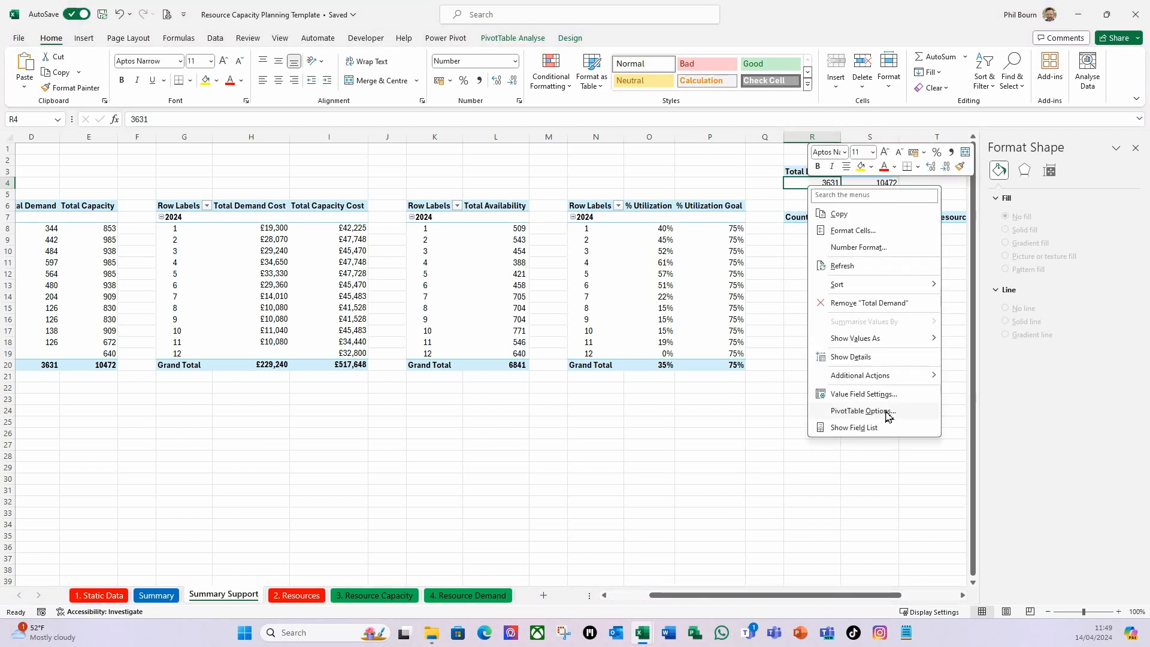
click(863, 394)
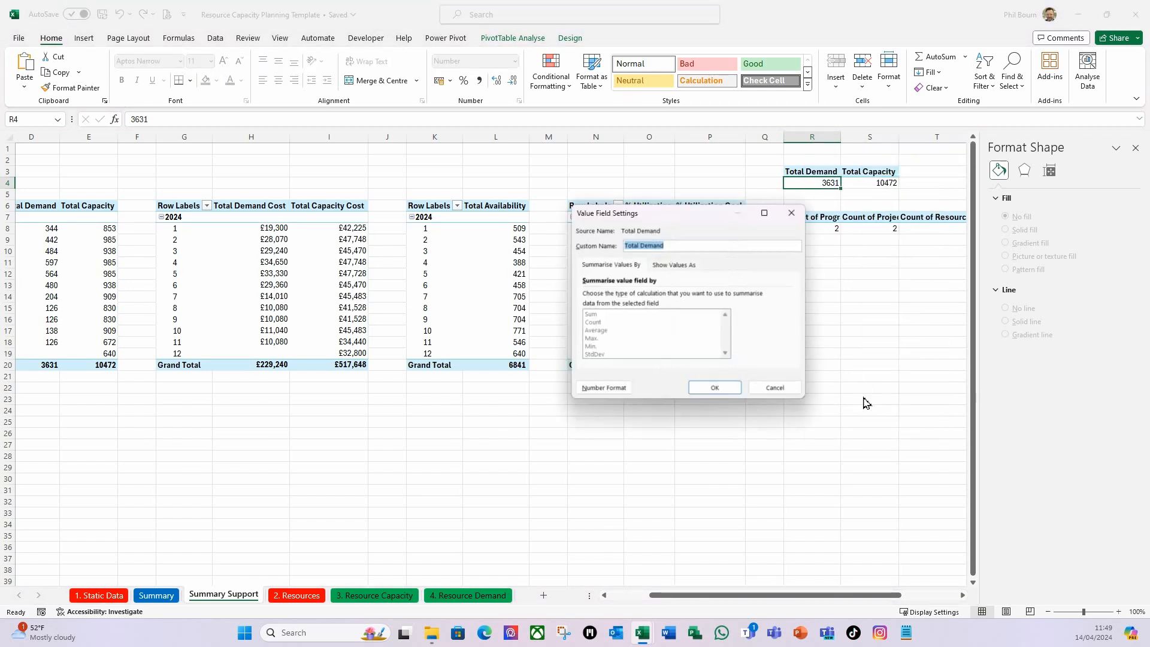
click(599, 390)
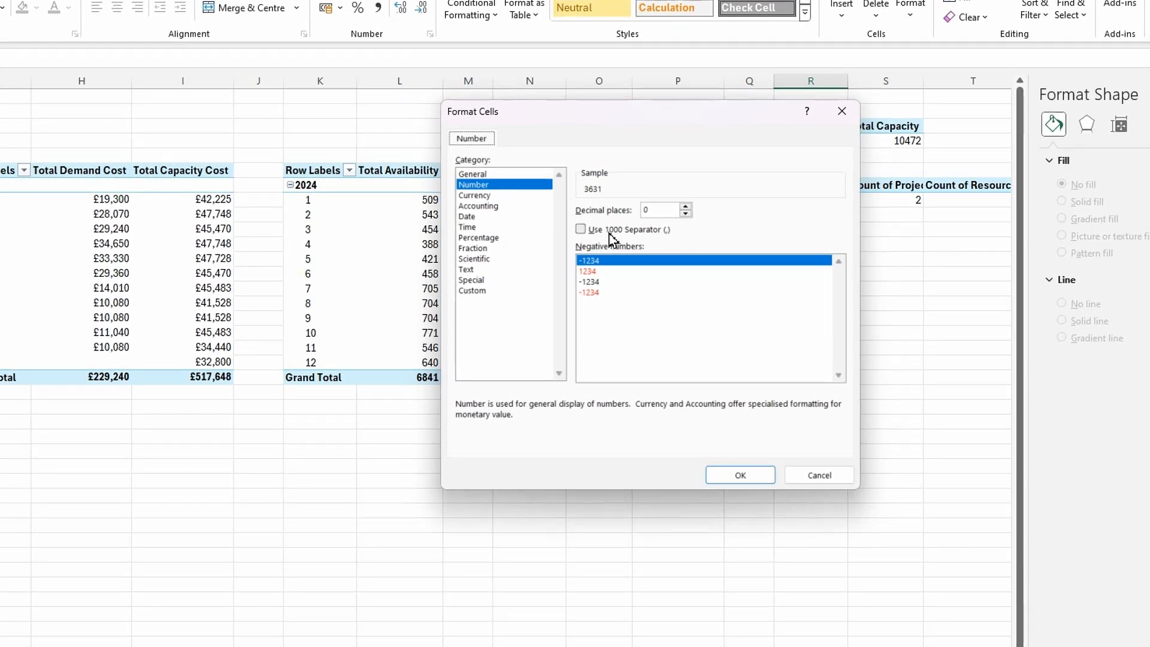
click(582, 230)
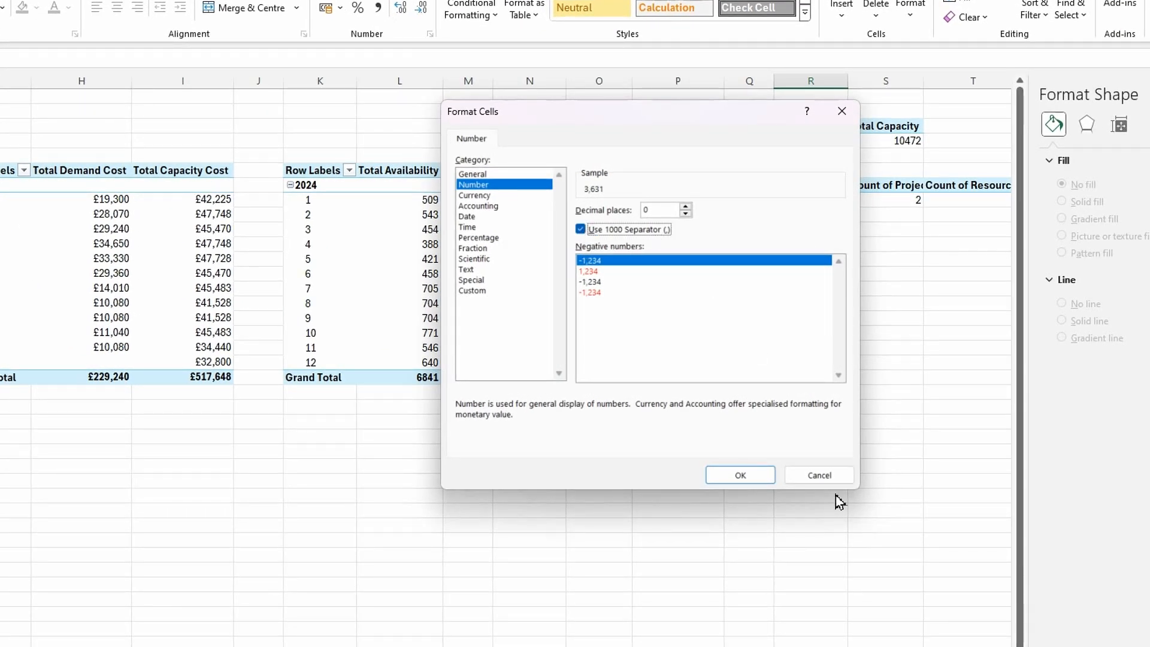
click(759, 477)
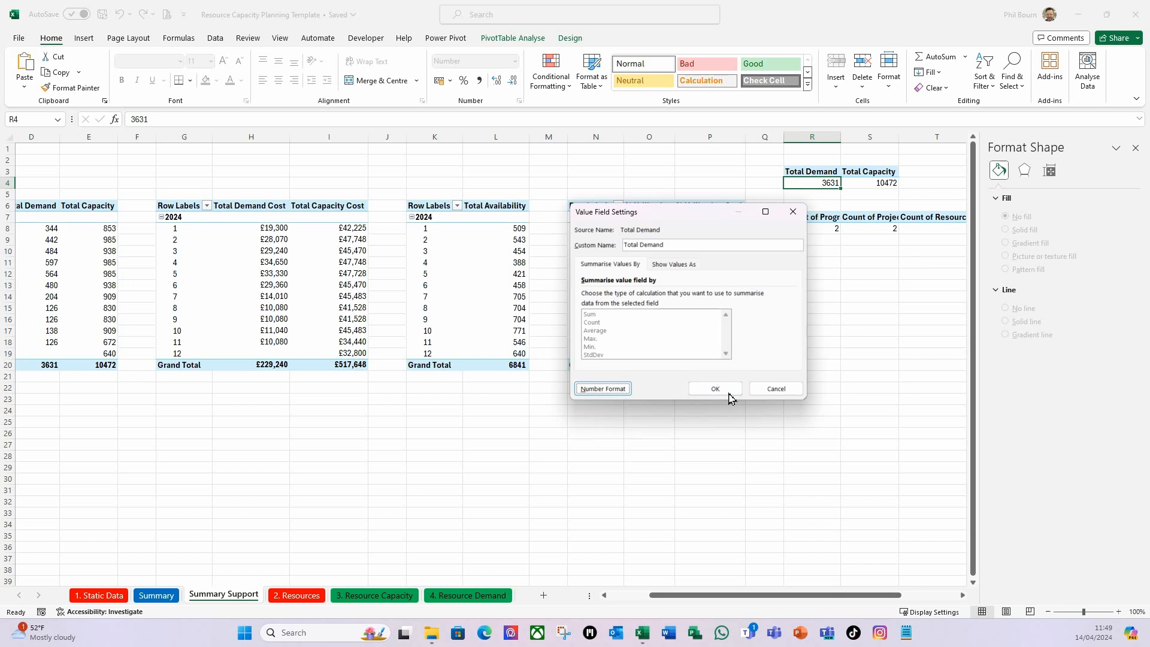
click(717, 390)
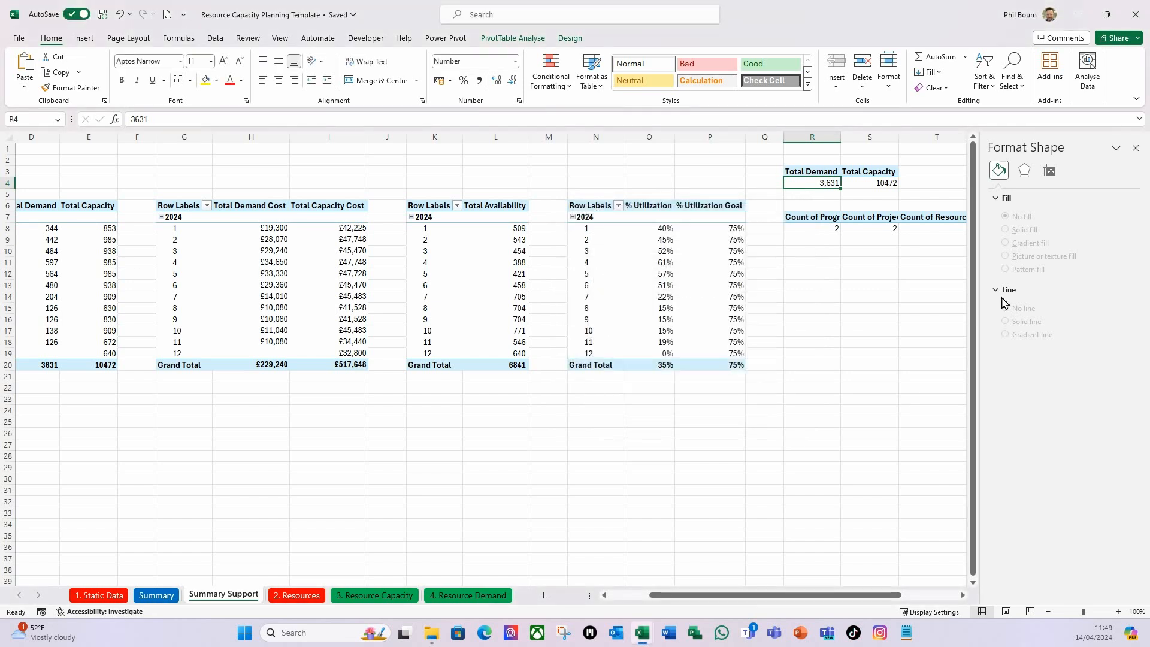
Format the Total Capacity value field in cell S4 with a 1000 separator.
click(882, 186)
right_click(878, 185)
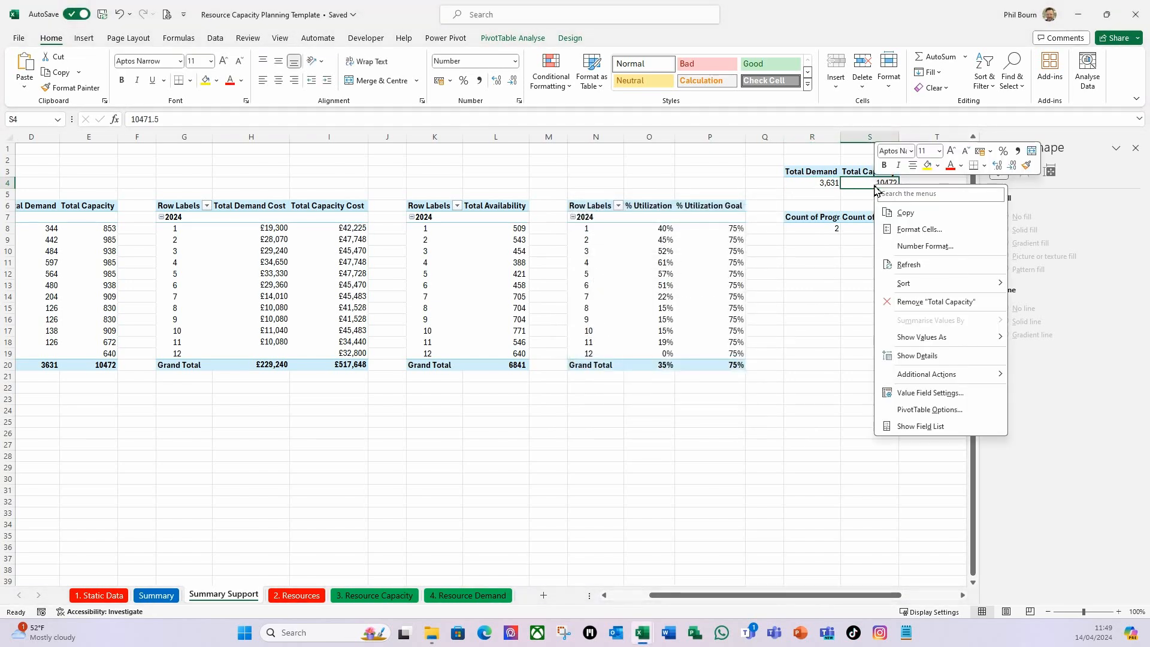
click(908, 394)
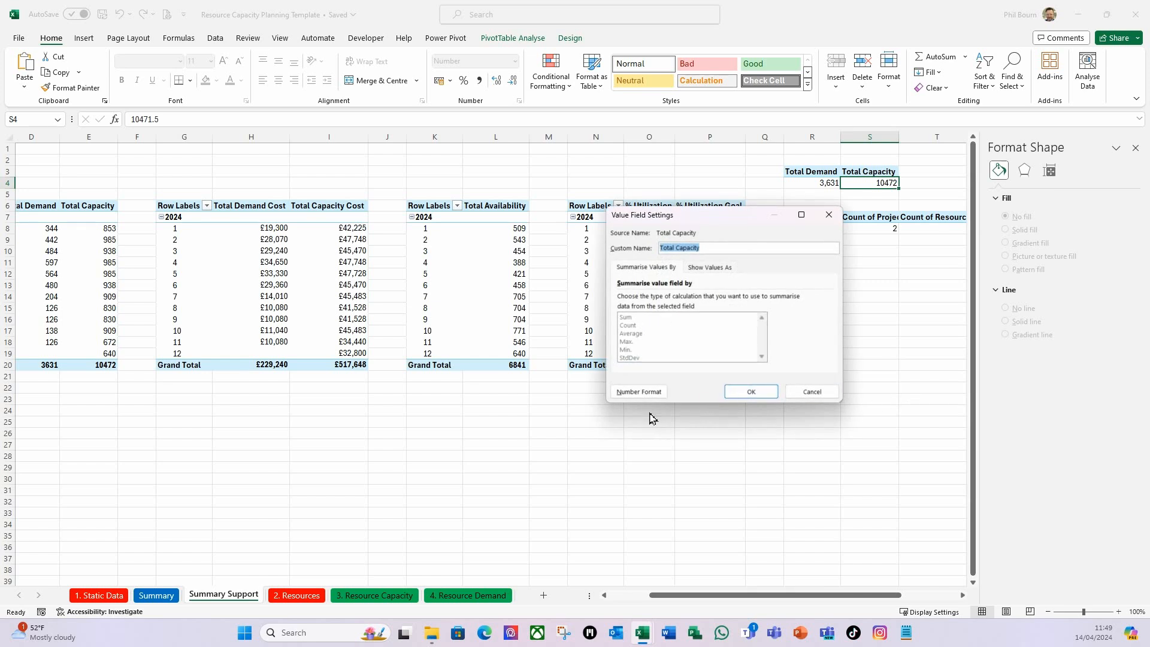
click(646, 397)
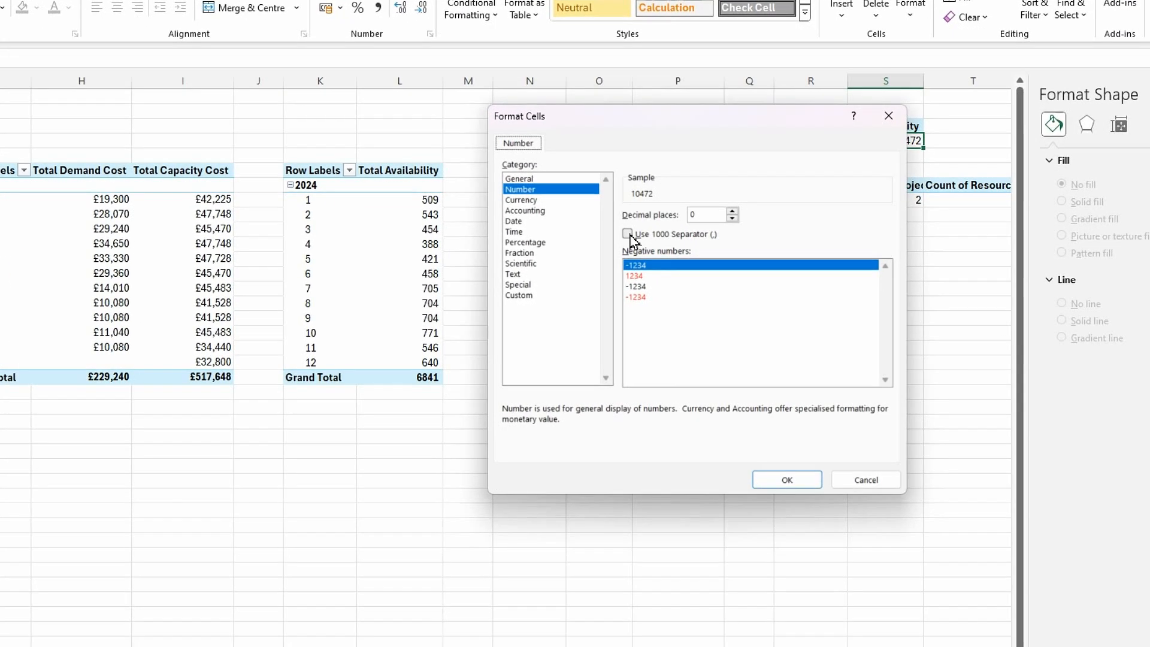
click(670, 254)
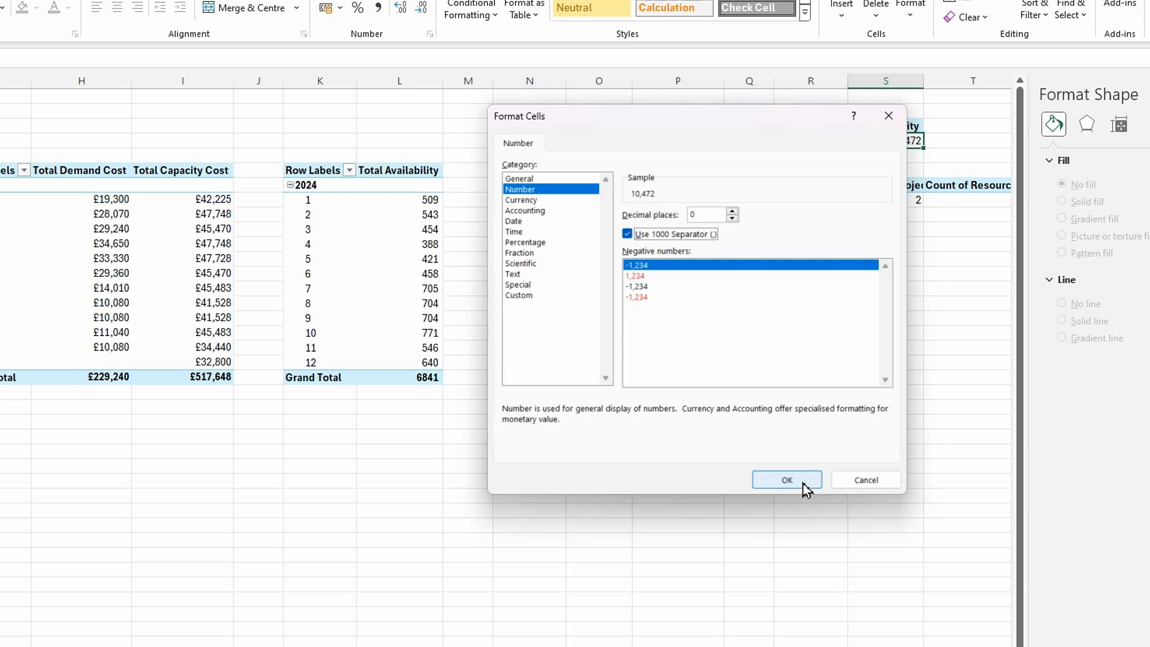
click(803, 483)
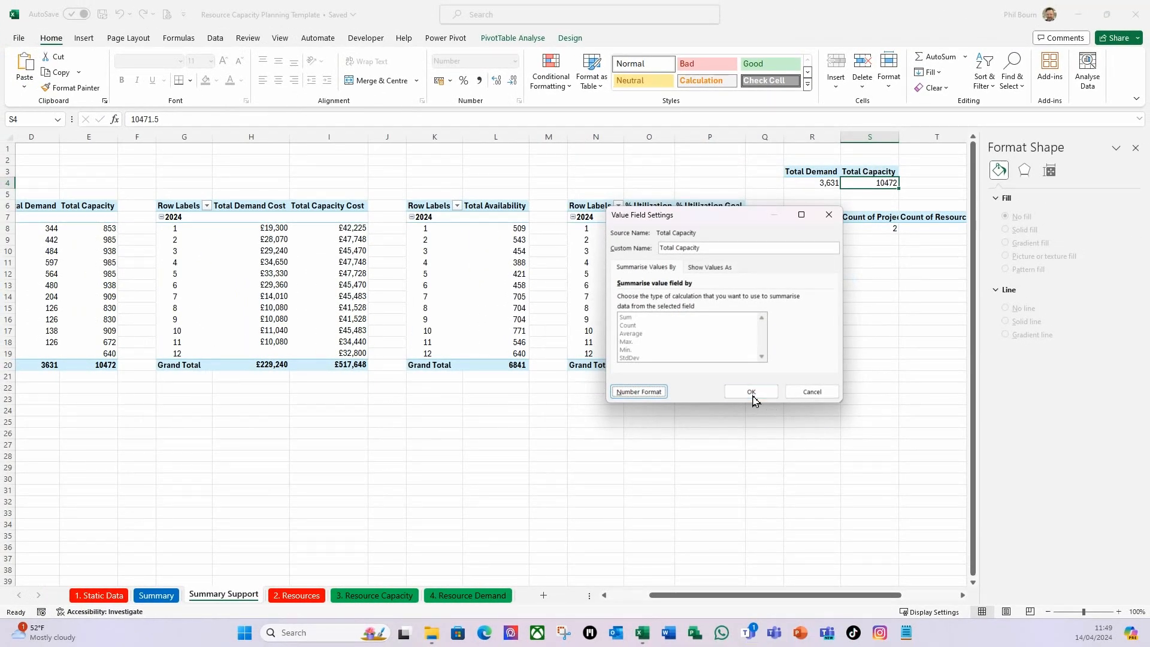
click(751, 393)
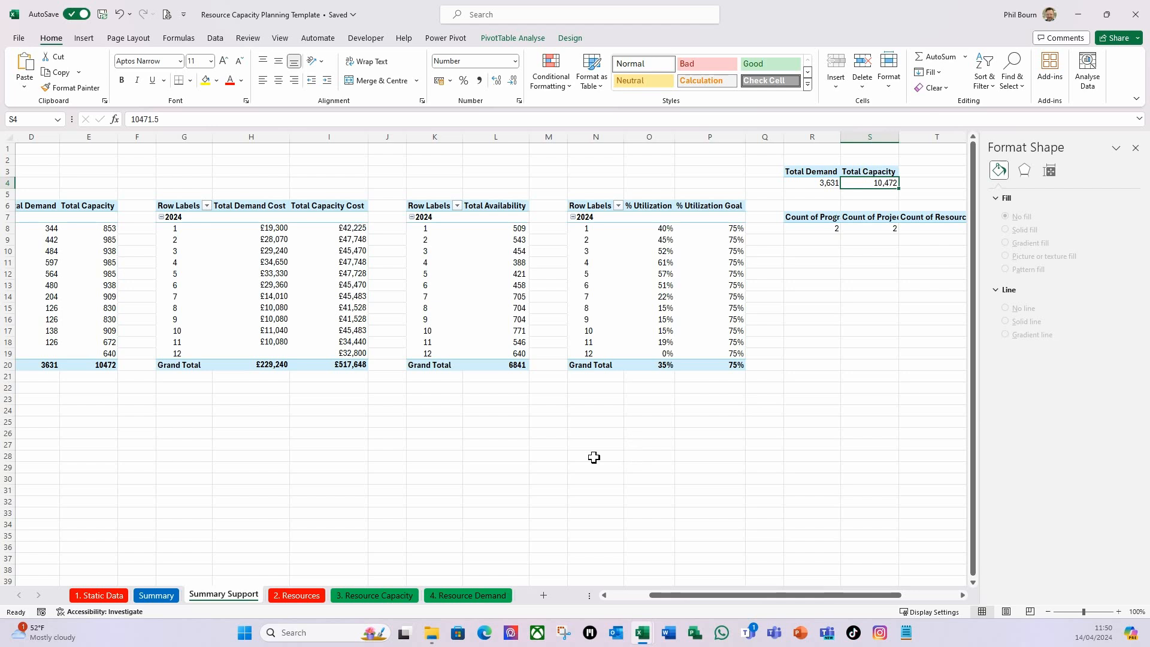
Check the number format of the totals chart's data labels on the Summary sheet.
click(156, 595)
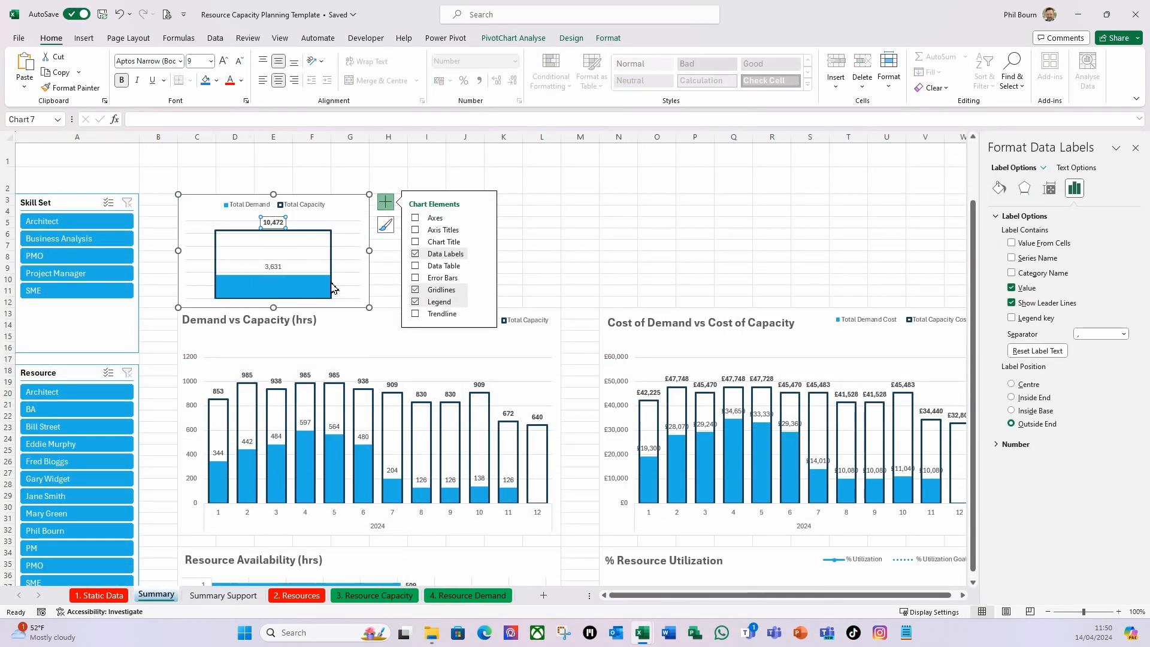
click(547, 231)
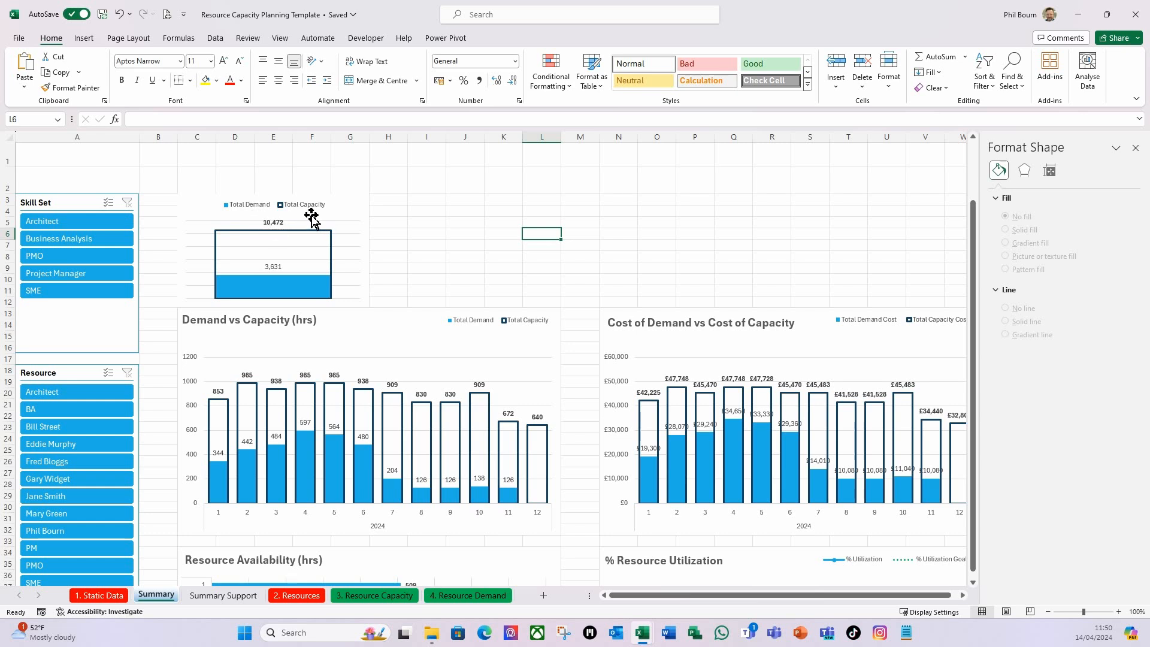
click(425, 236)
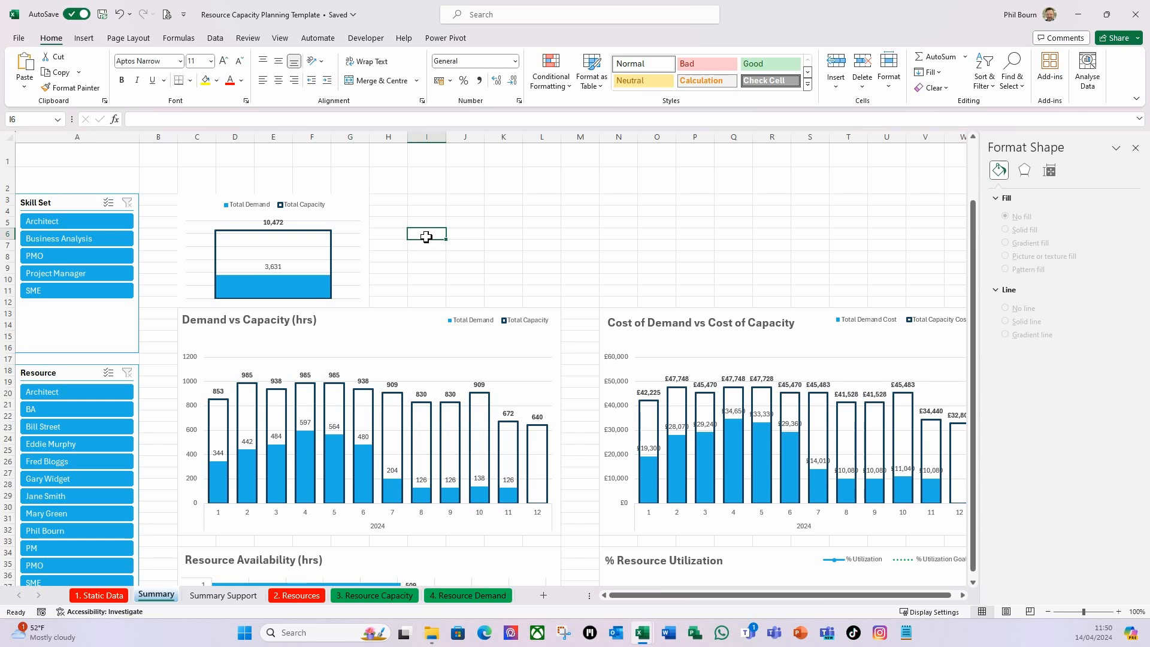
click(391, 204)
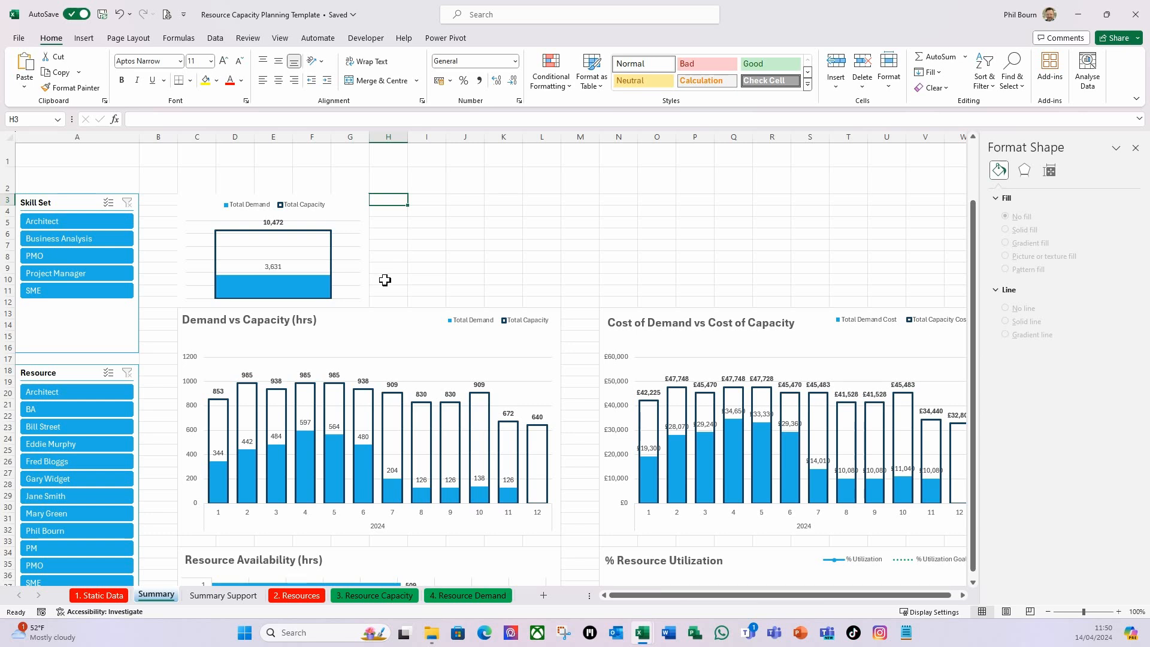
Insert a 2D clustered column chart from the Total Demand Cost and Total Capacity Cost pivot table at U4 on the Summary Support sheet.
click(222, 595)
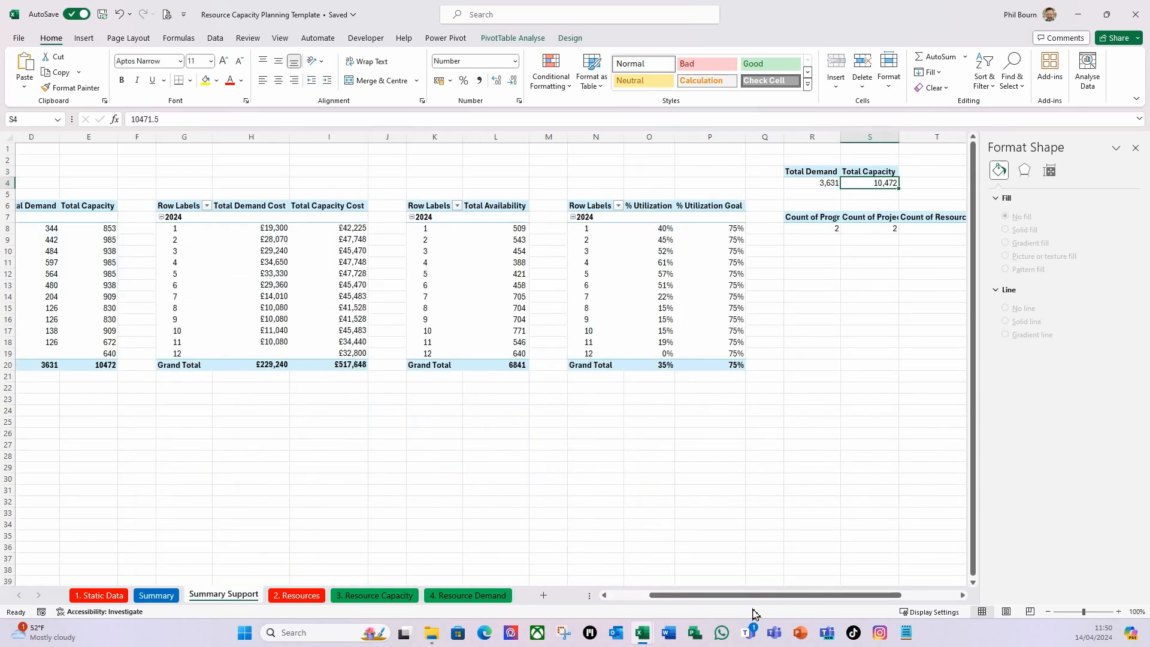
drag(759, 602, 796, 601)
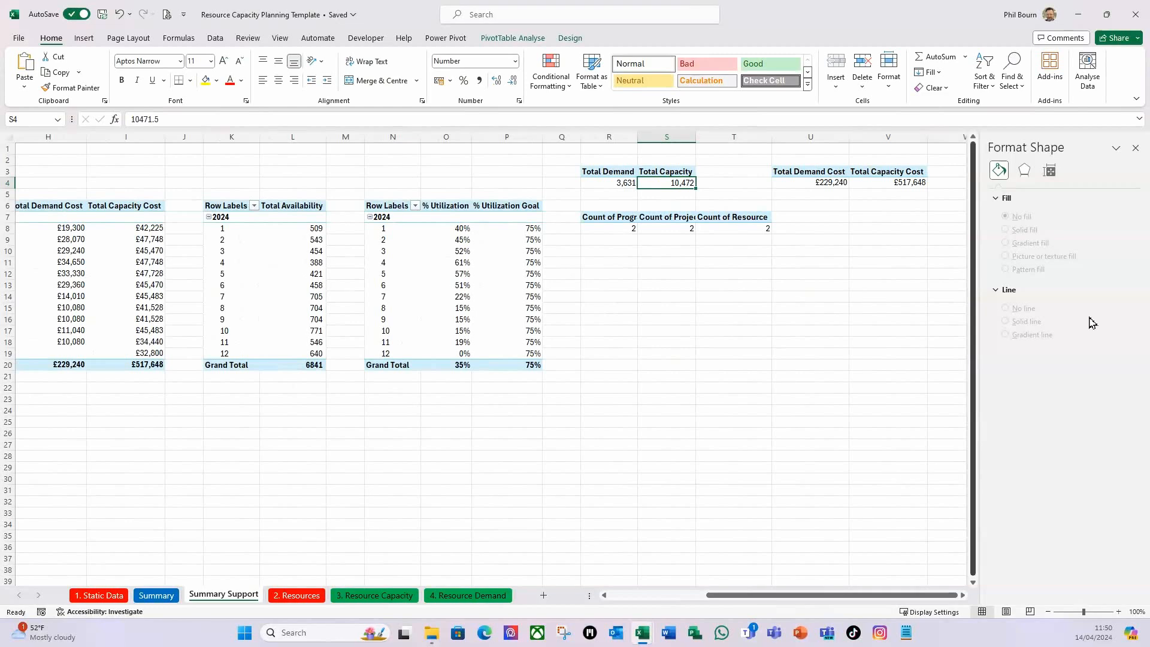
click(1135, 147)
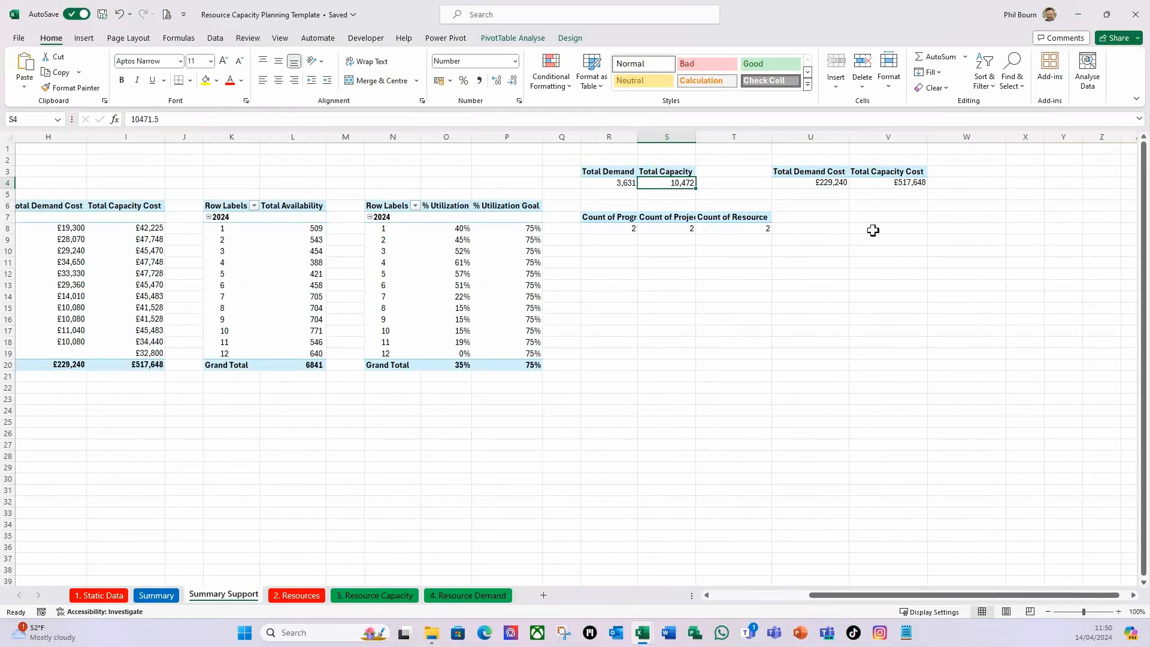
click(823, 182)
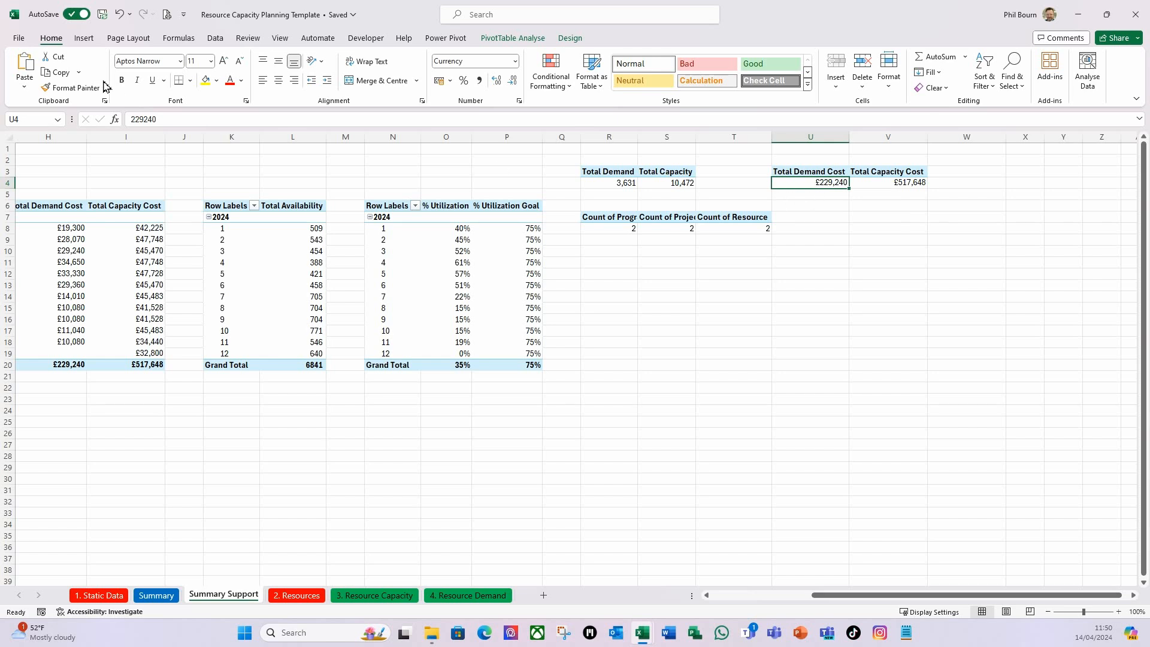
click(85, 39)
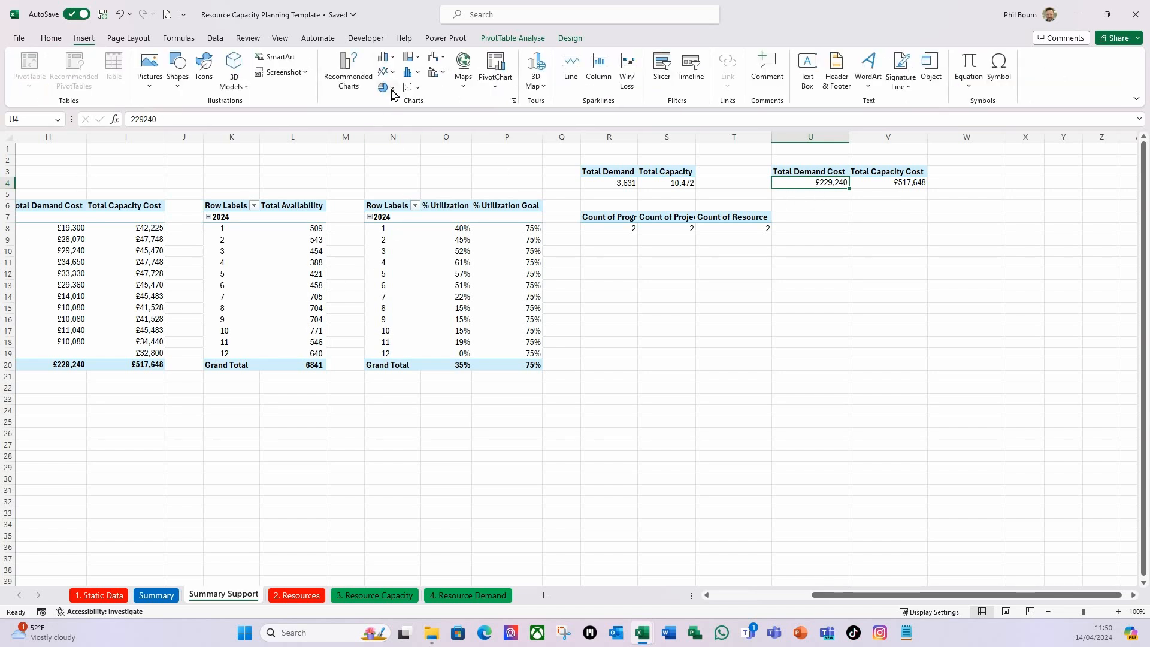
click(386, 58)
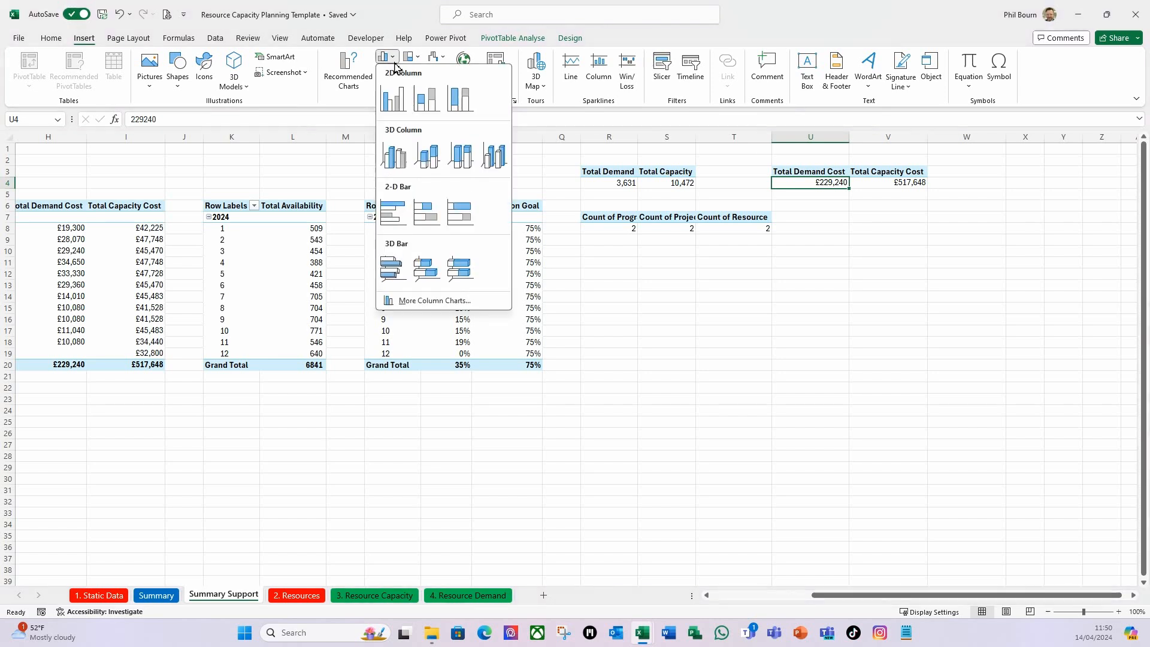
click(400, 108)
Reposition and enlarge the new cost totals chart over columns Q to U below the pivot tables and hide all its field buttons.
drag(649, 452, 747, 455)
drag(589, 266, 550, 225)
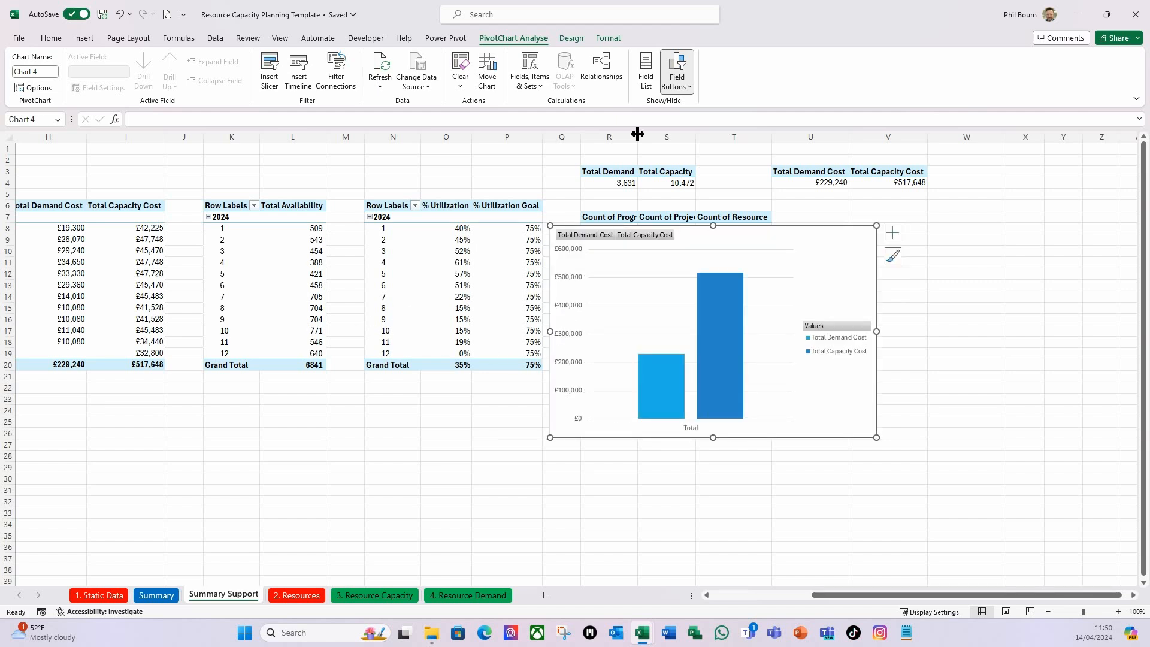
click(689, 87)
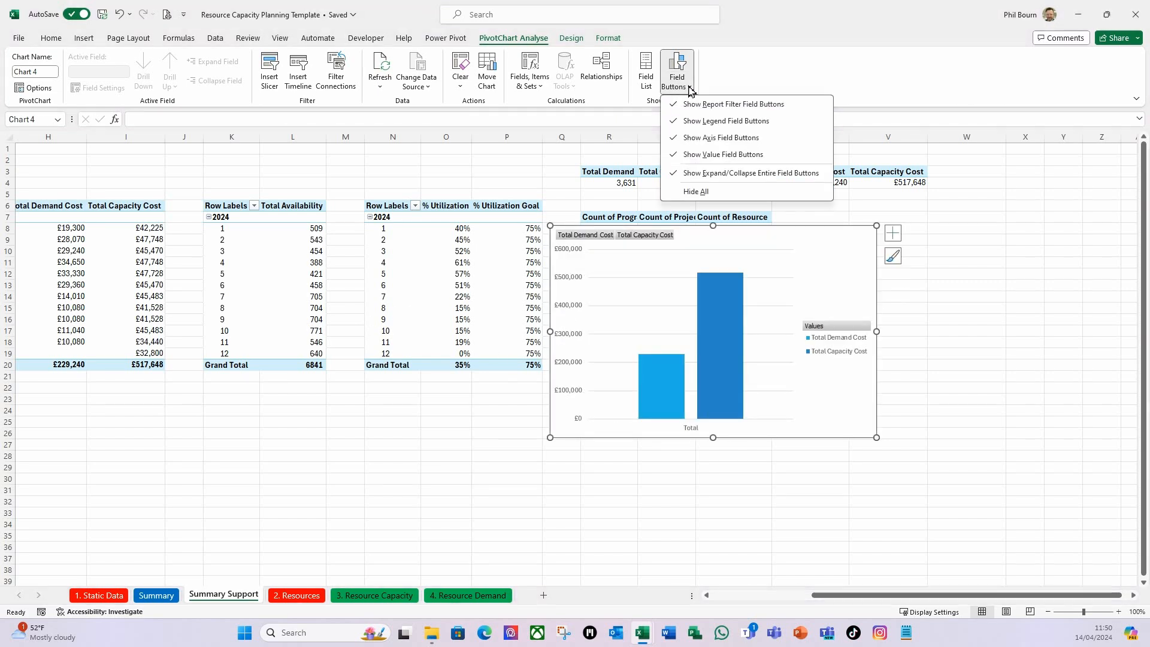
click(705, 192)
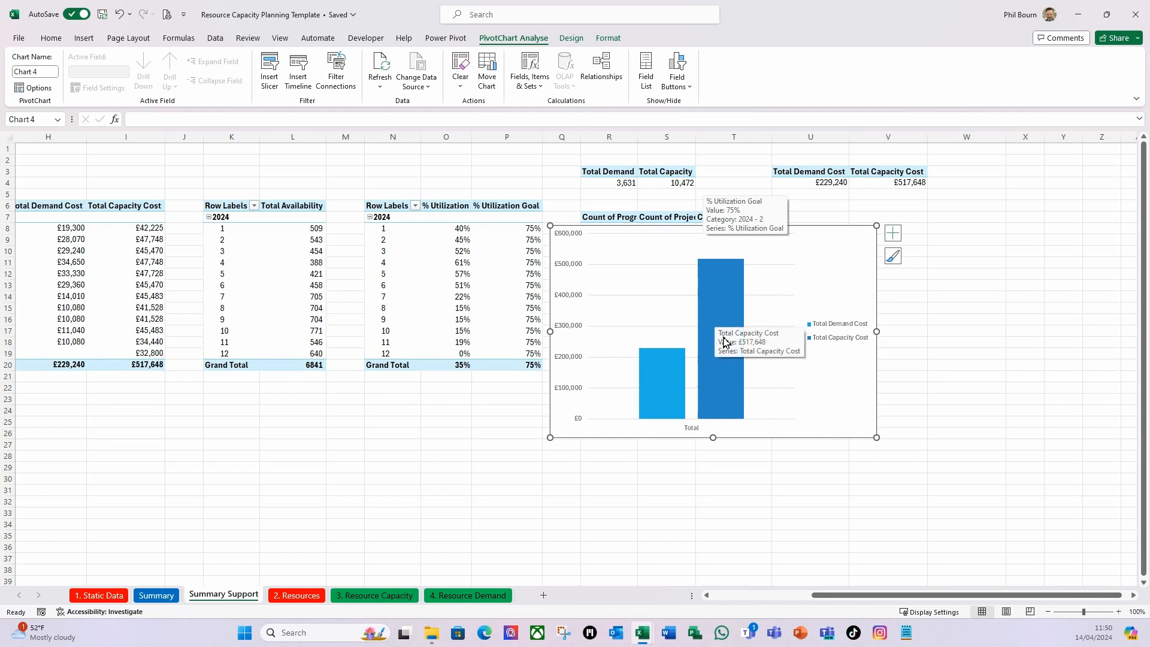
Set the Total Capacity Cost series to 100% Series Overlap and 50% Gap Width.
click(734, 313)
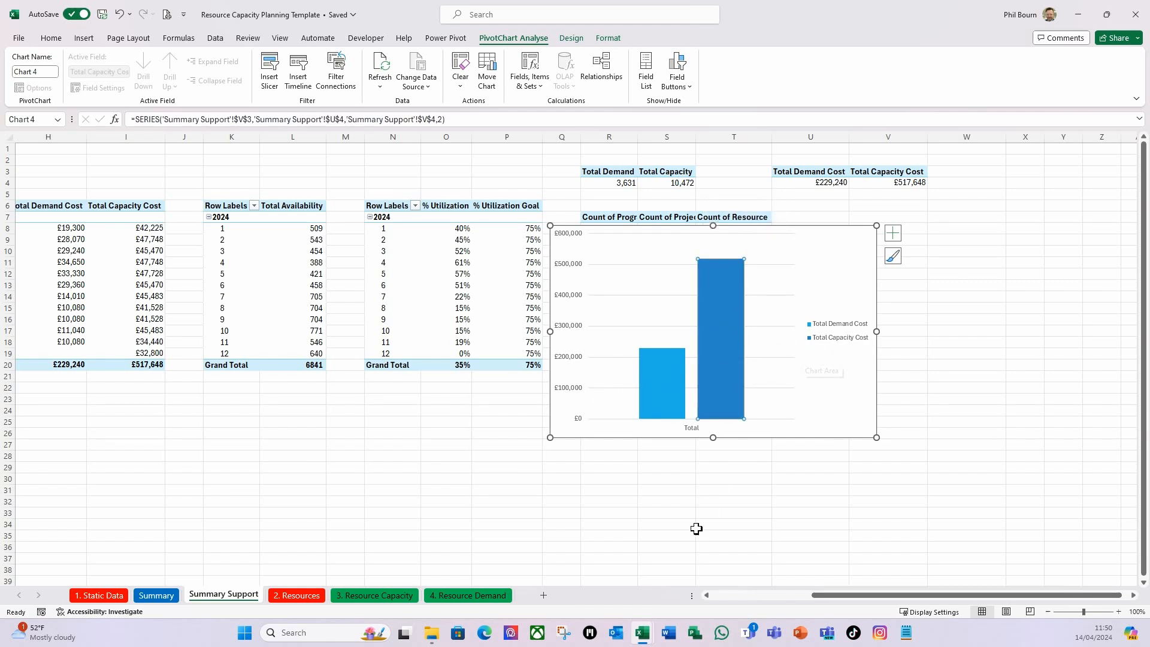
key(ctrl+1)
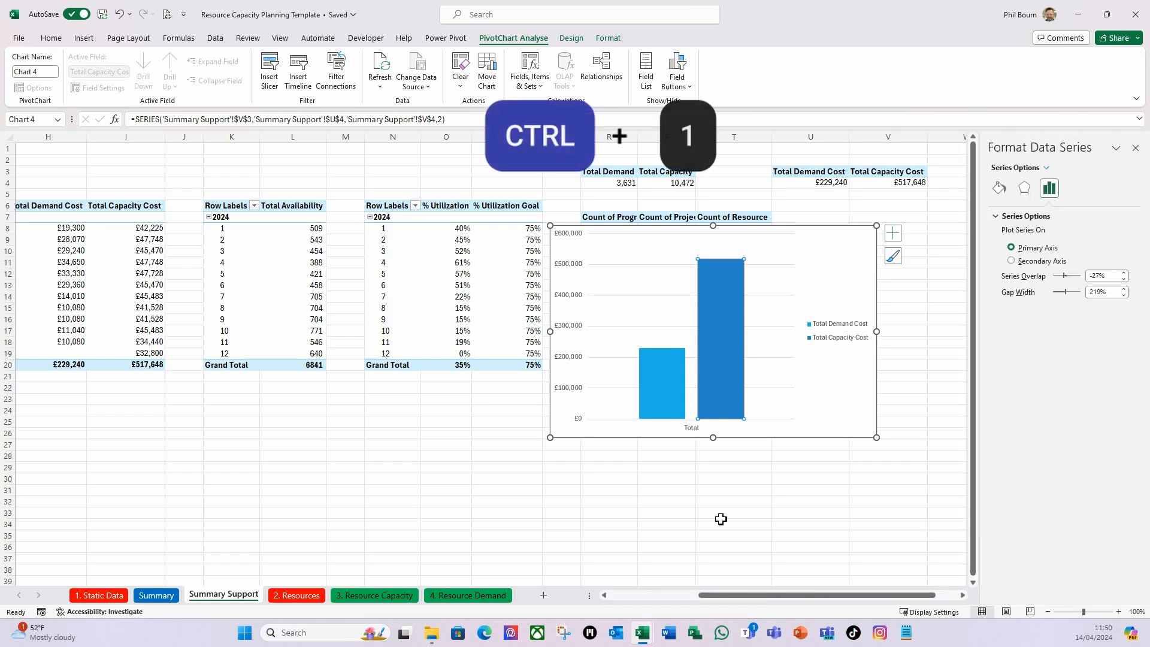
drag(1065, 276, 1096, 277)
click(1110, 291)
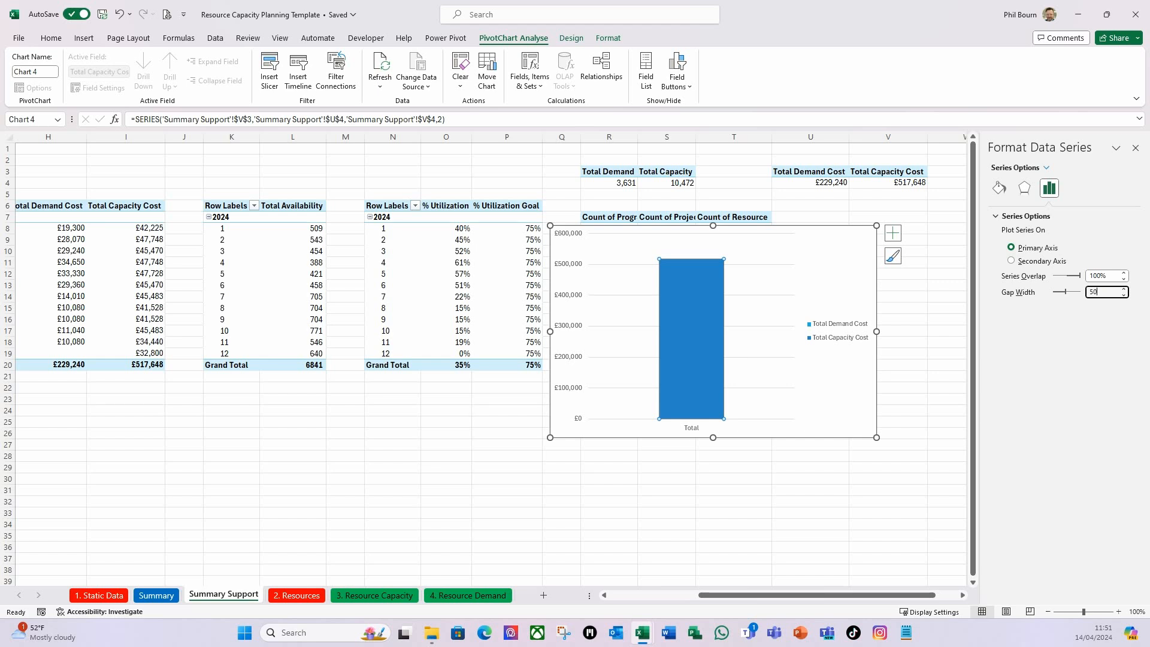
key(Return)
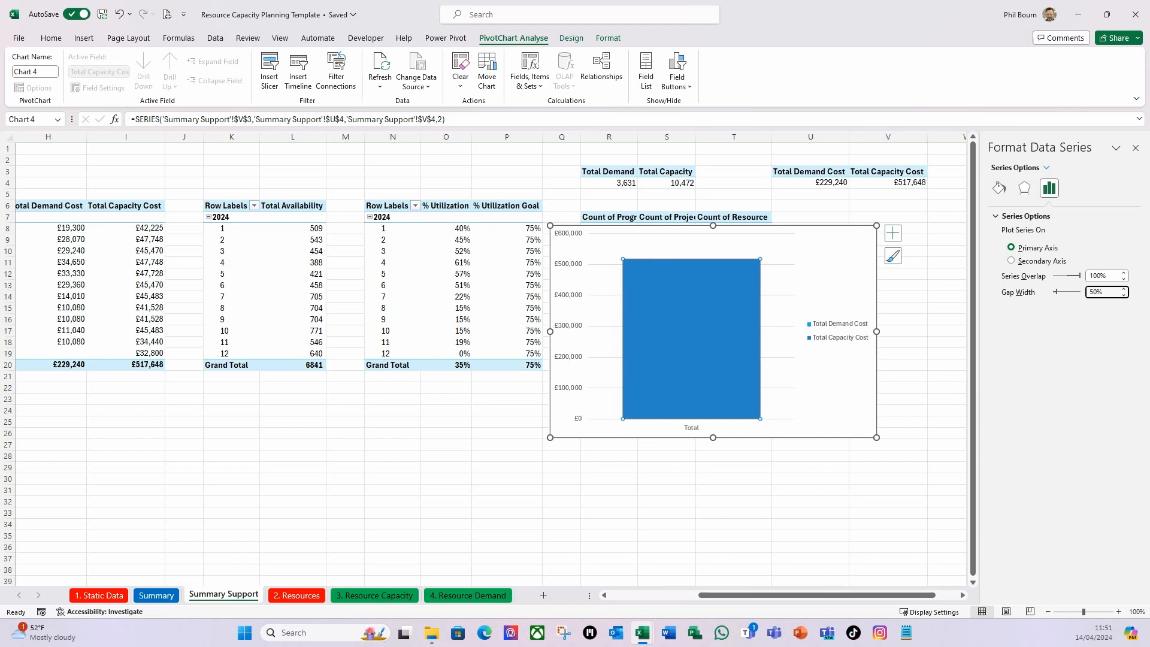
Give the Total Capacity Cost column no fill and a solid 2 pt border.
click(999, 187)
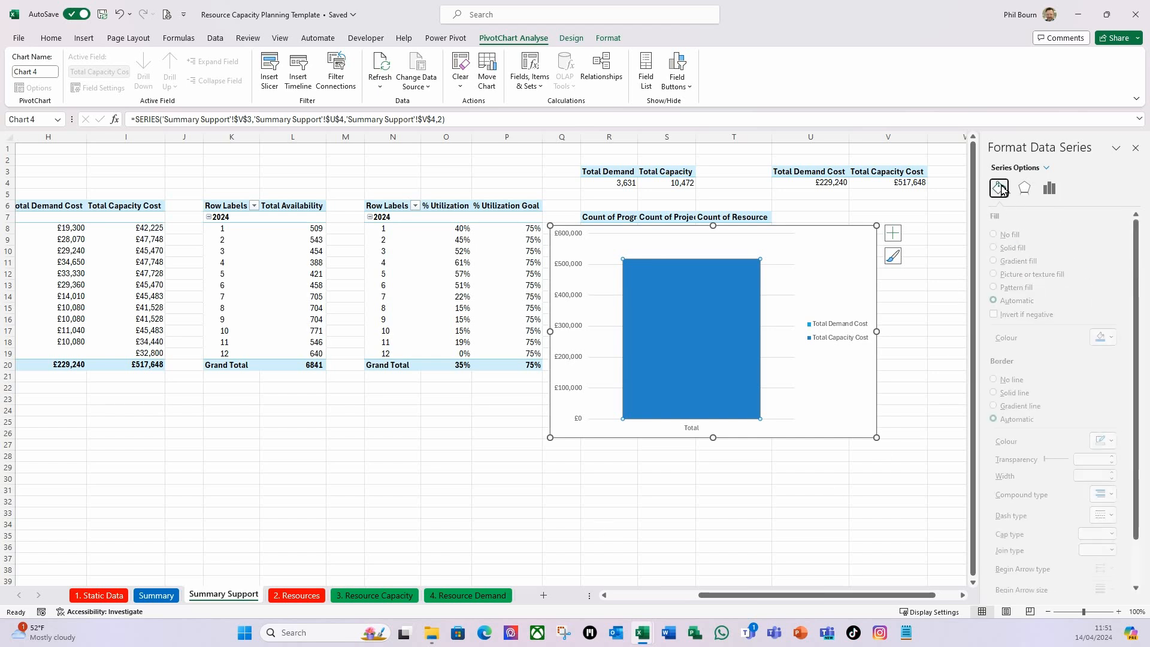
click(1005, 235)
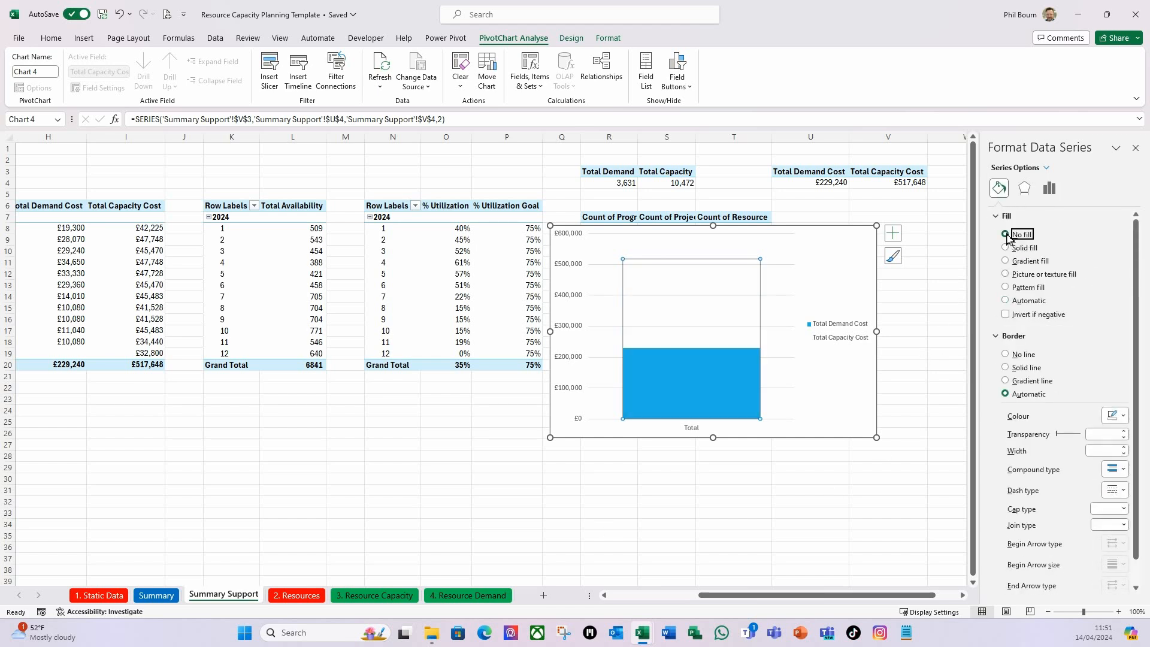
click(1011, 369)
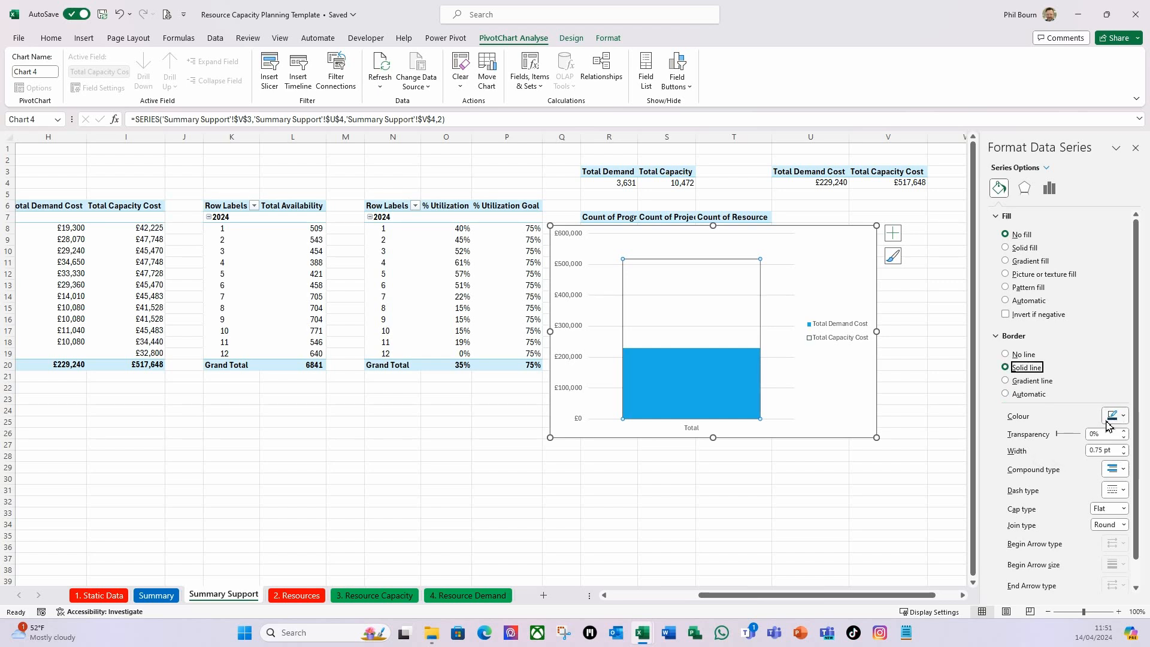
click(1124, 448)
click(1124, 447)
click(1126, 449)
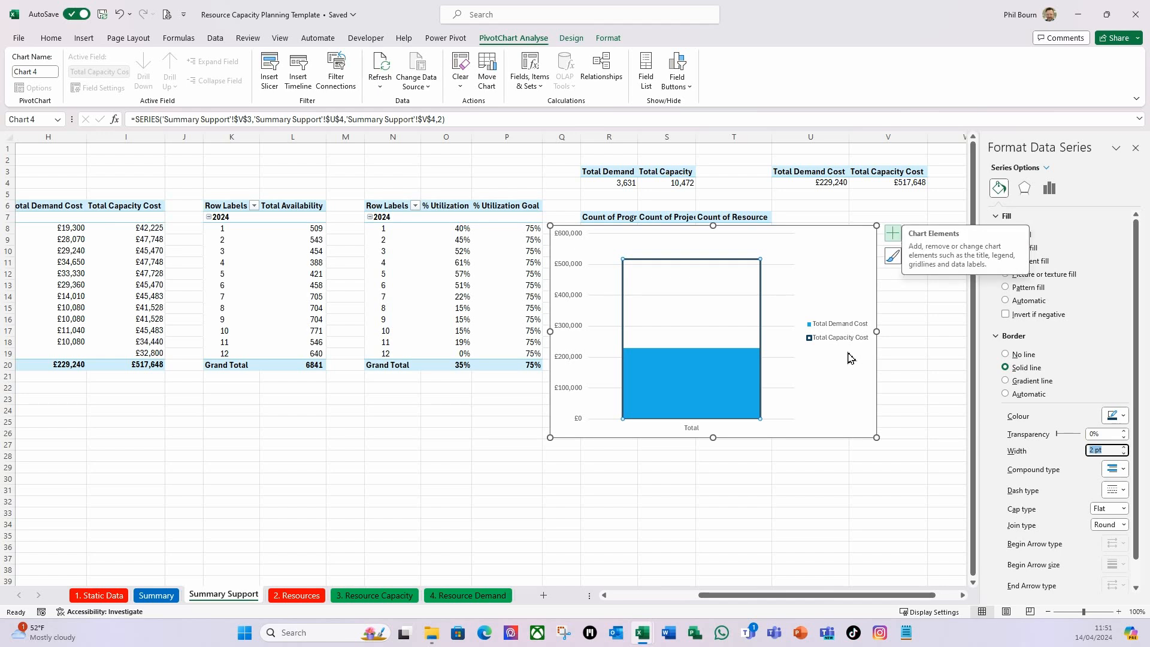
Place the cost totals chart's legend at the top of the chart and delete its horizontal and vertical axes.
click(893, 235)
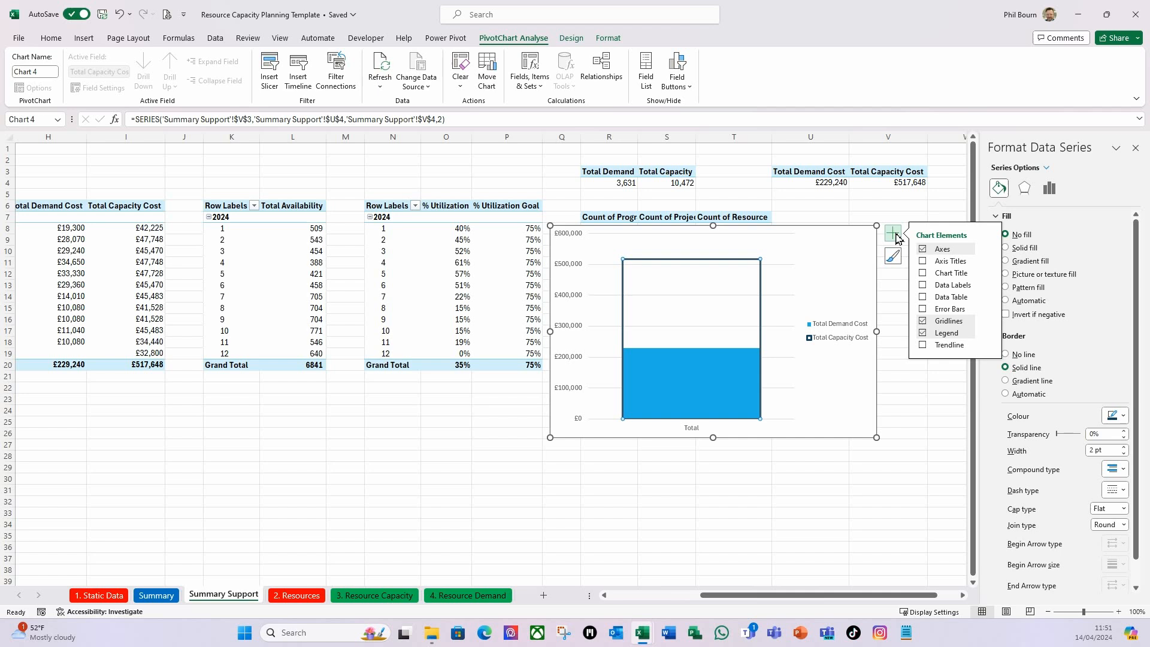
click(988, 333)
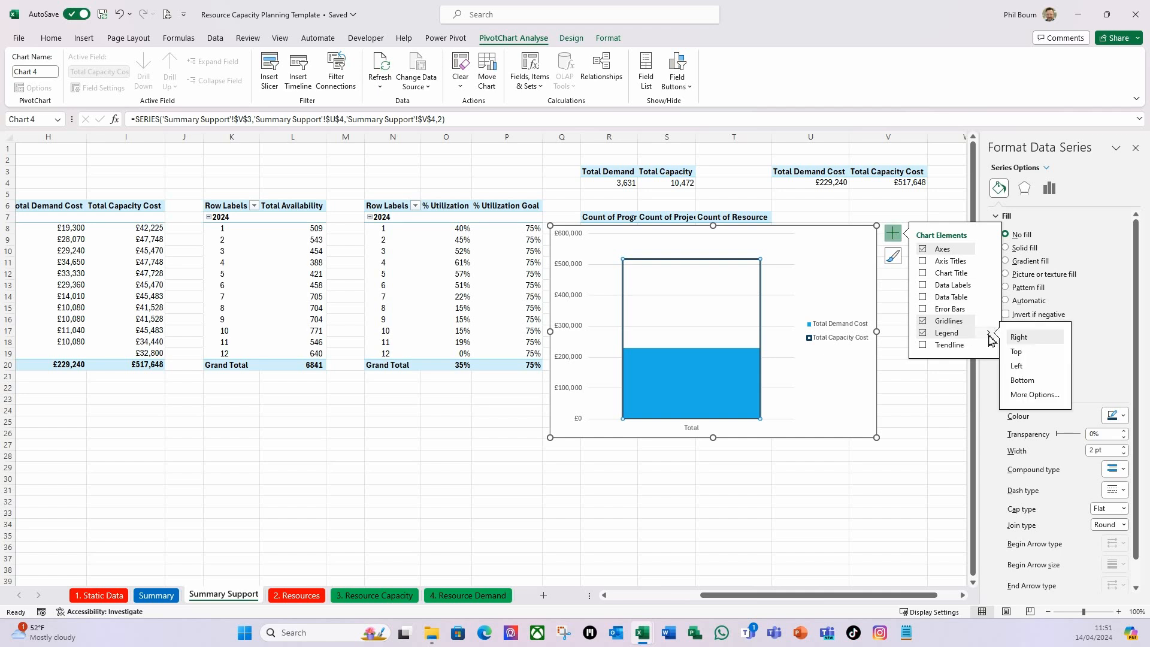
click(1017, 353)
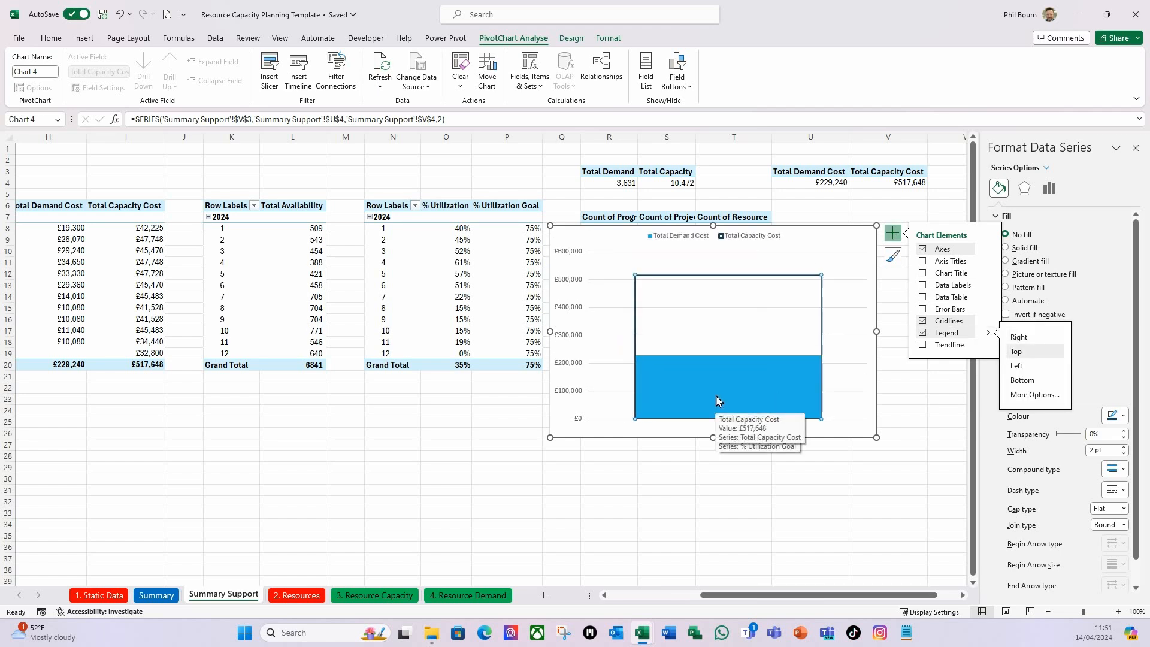
click(734, 433)
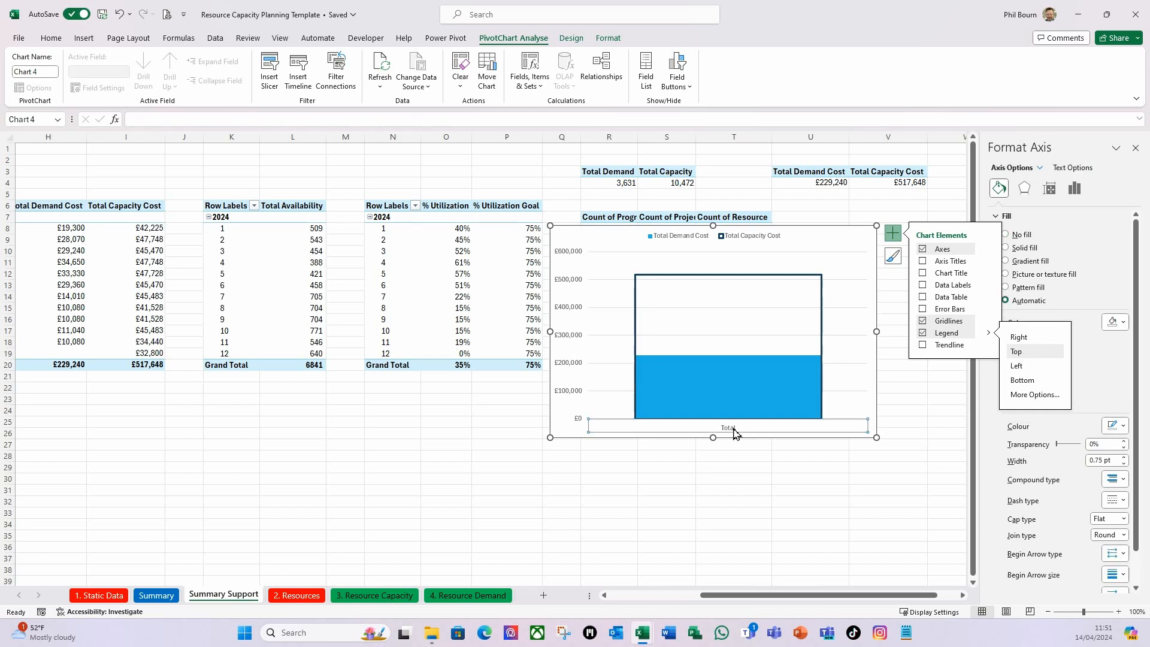
key(Delete)
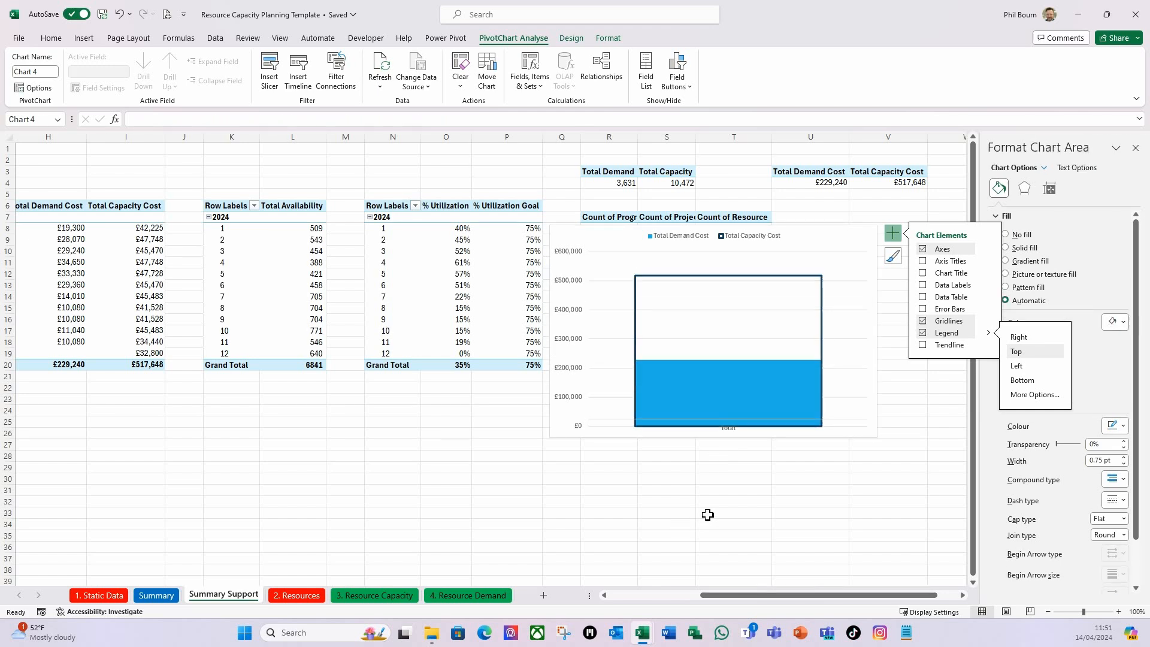
click(564, 340)
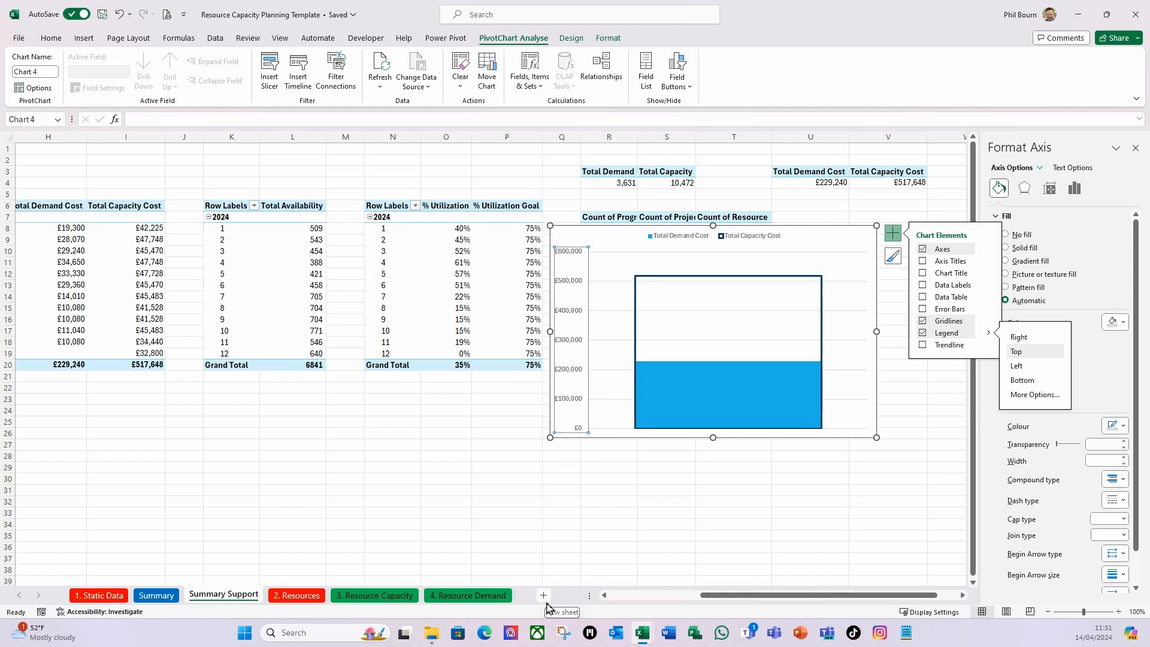
key(Delete)
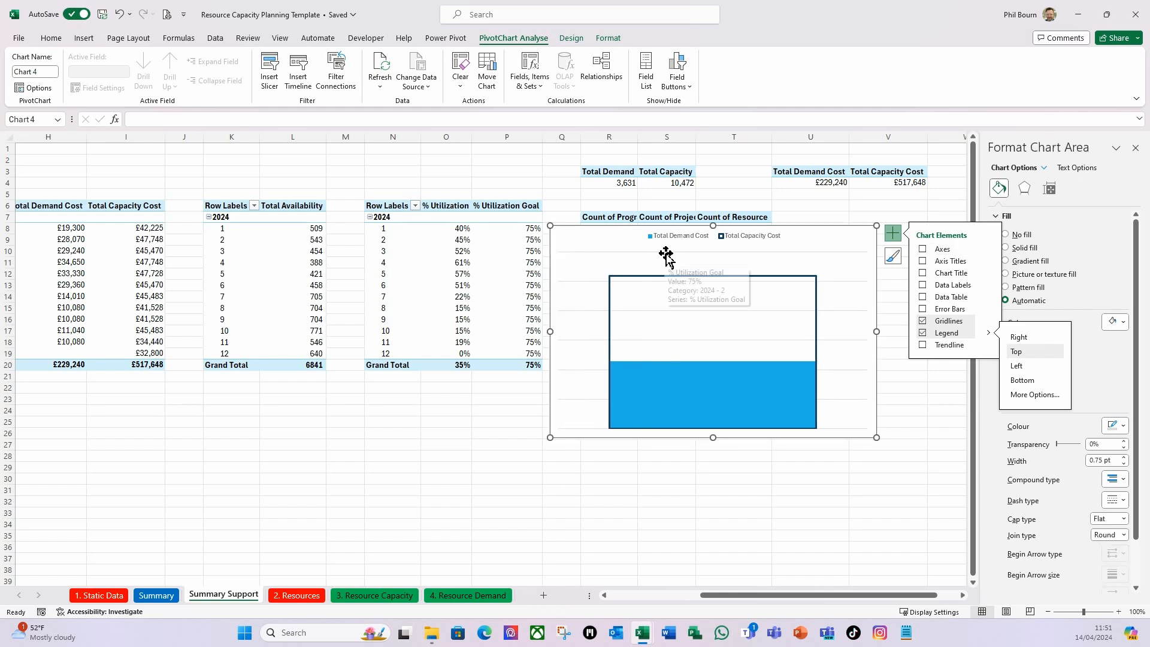
Add Outside End data labels to the cost totals chart and make the Total Capacity Cost label bold.
click(989, 286)
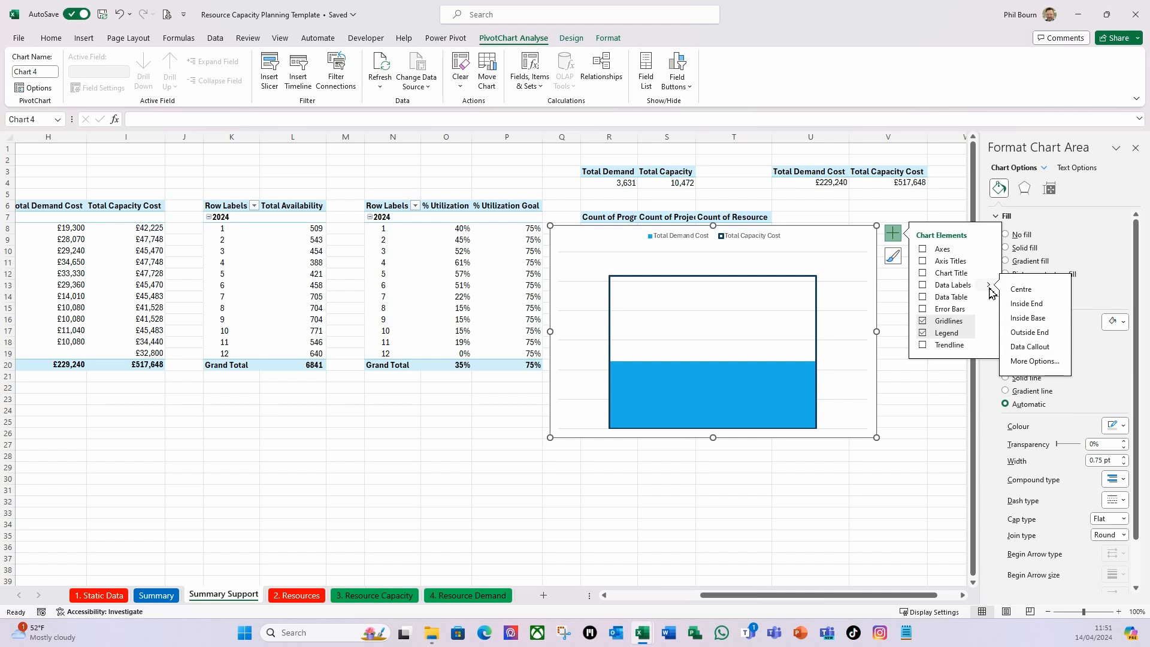
click(1016, 333)
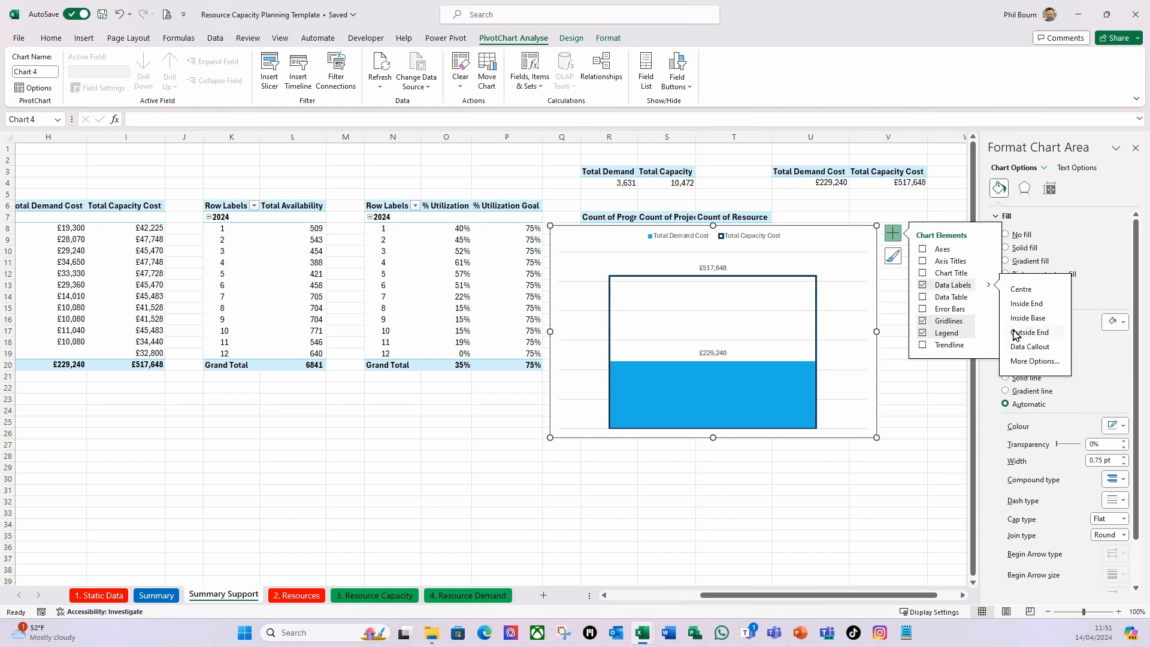
click(711, 267)
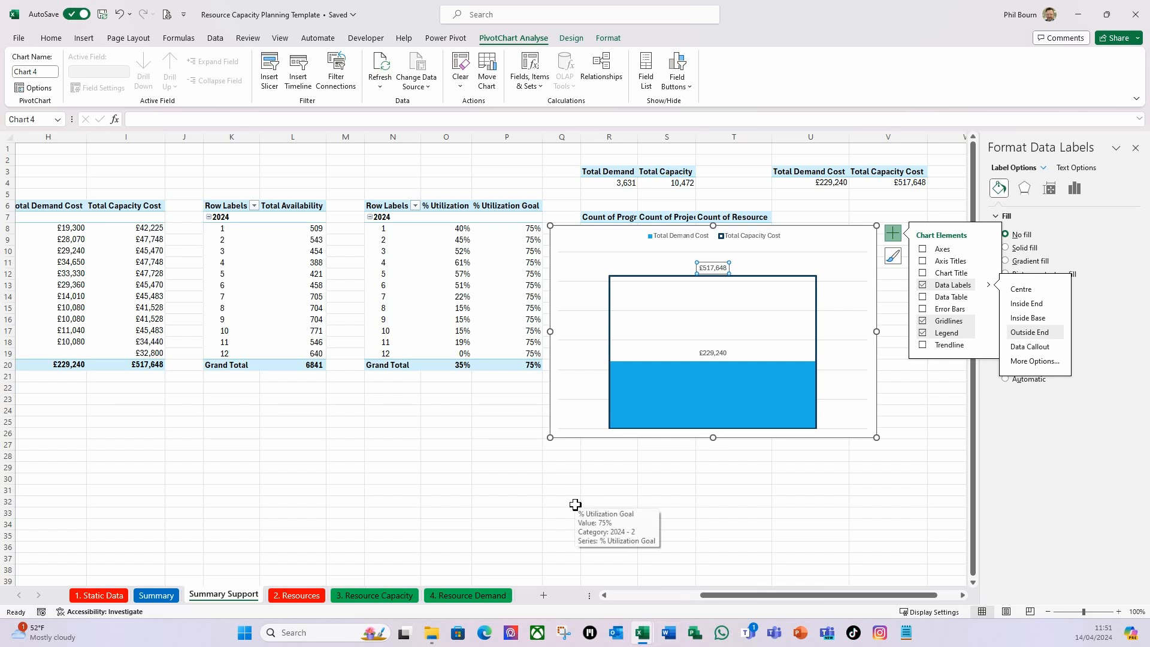
key(ctrl+b)
Shrink the cost totals chart to about 7.4 cm high by 11.1 cm wide and remove its outline.
drag(716, 440, 714, 392)
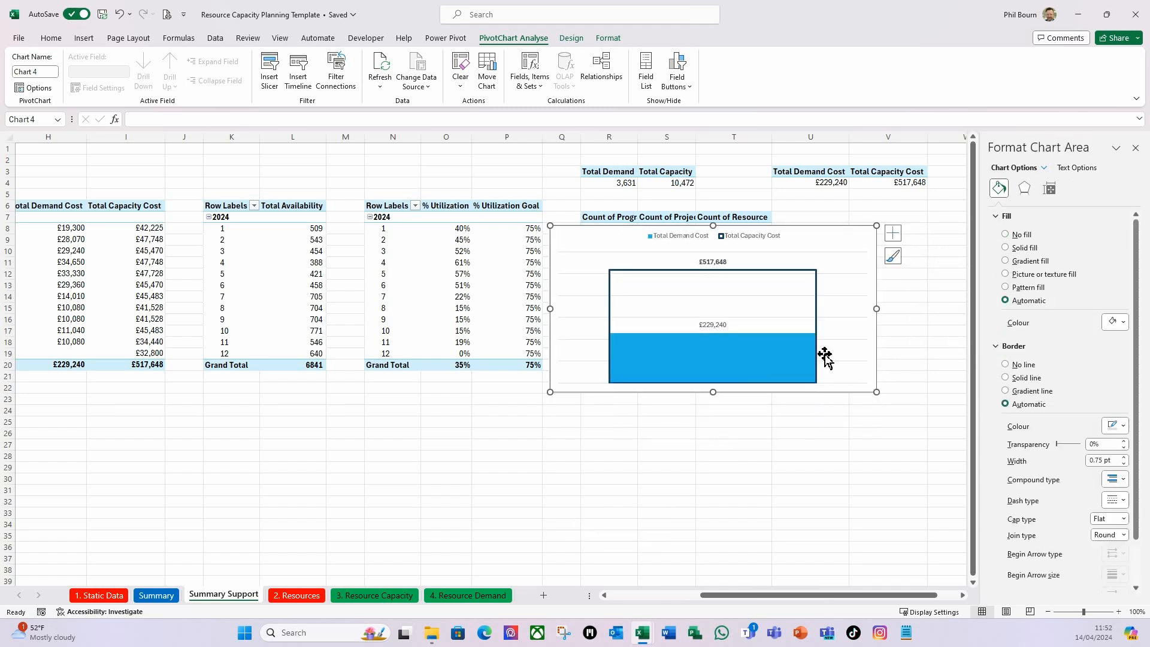
drag(875, 308, 800, 308)
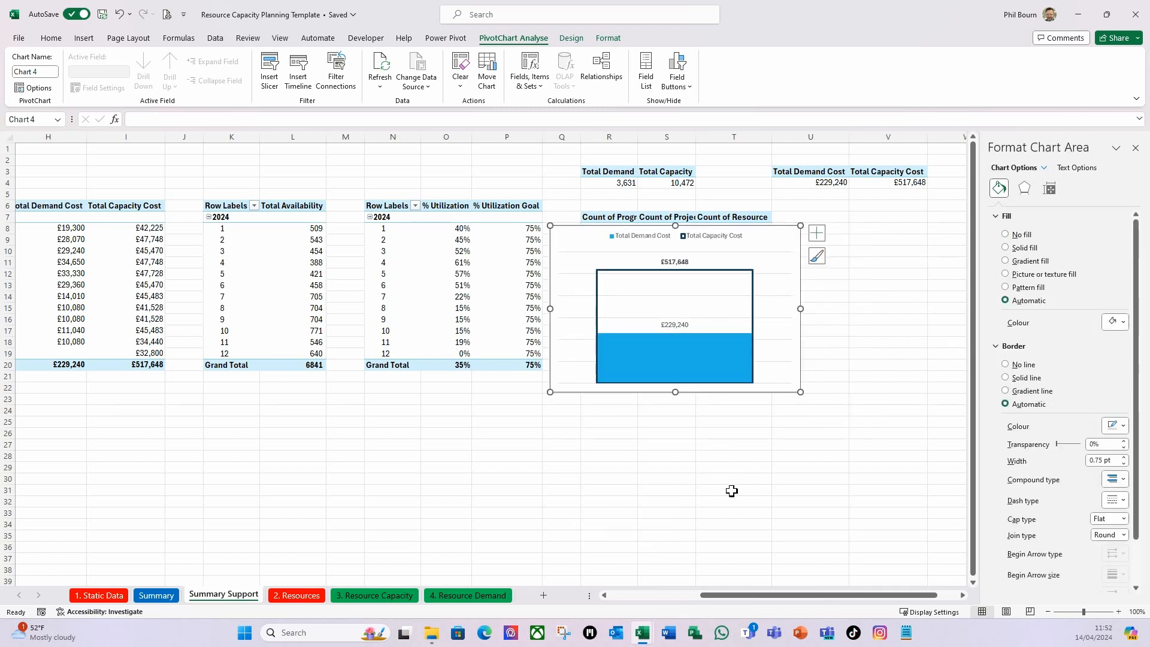
click(621, 41)
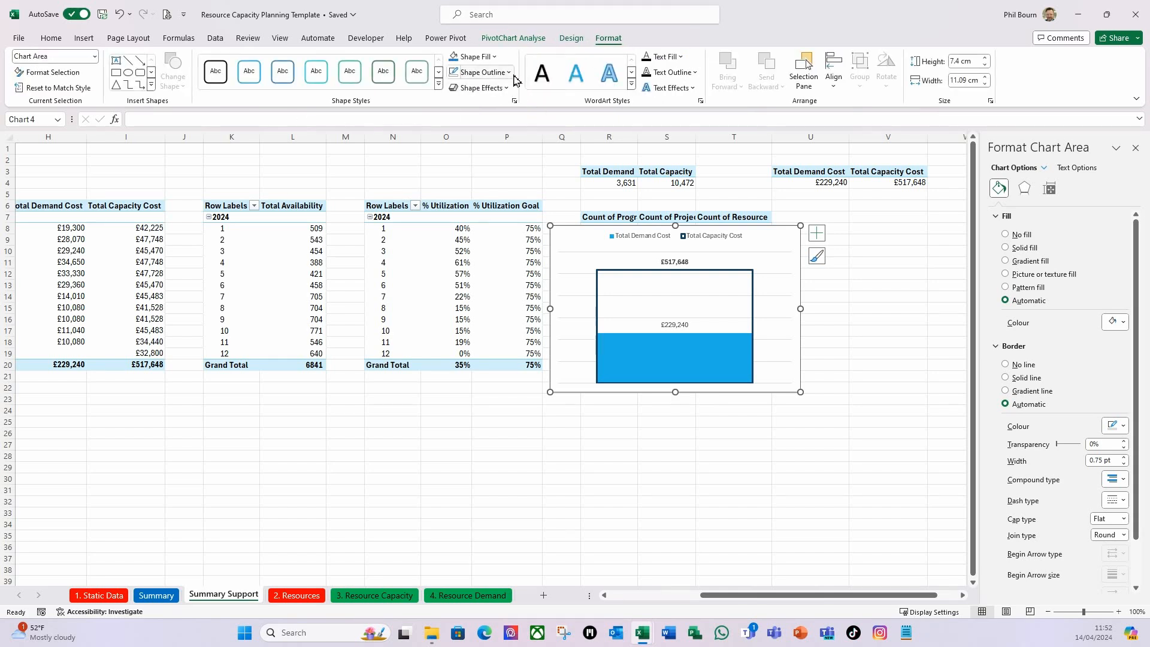
click(481, 73)
click(475, 224)
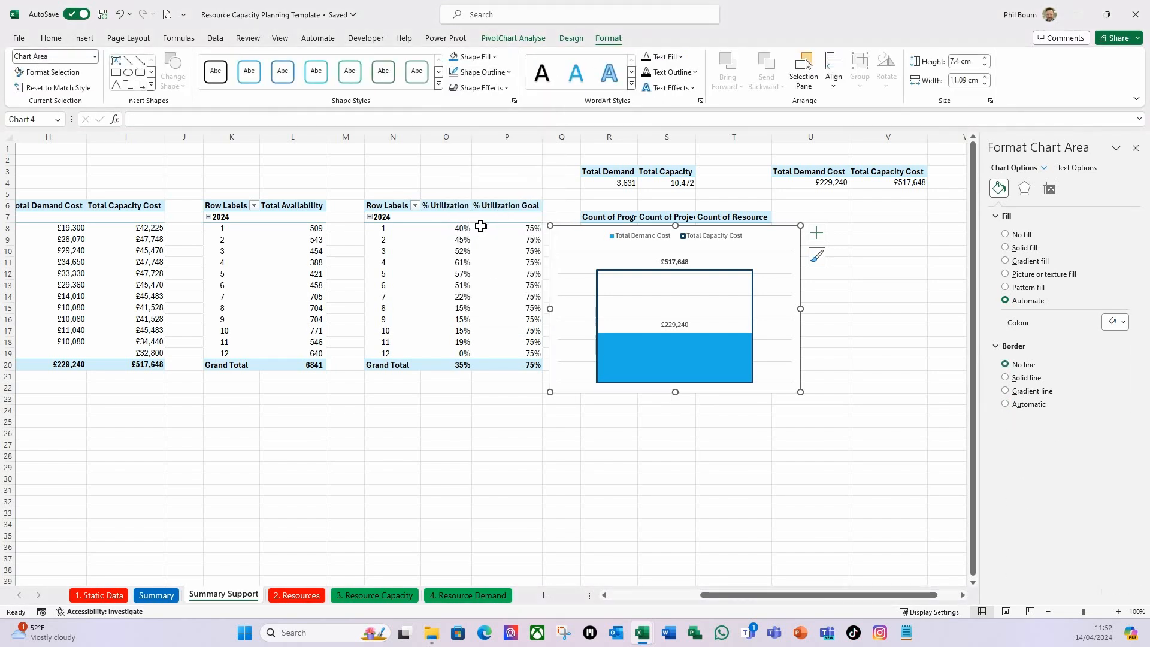
Move the cost totals chart from Summary Support to cell H3 of the Summary sheet.
key(ctrl+x)
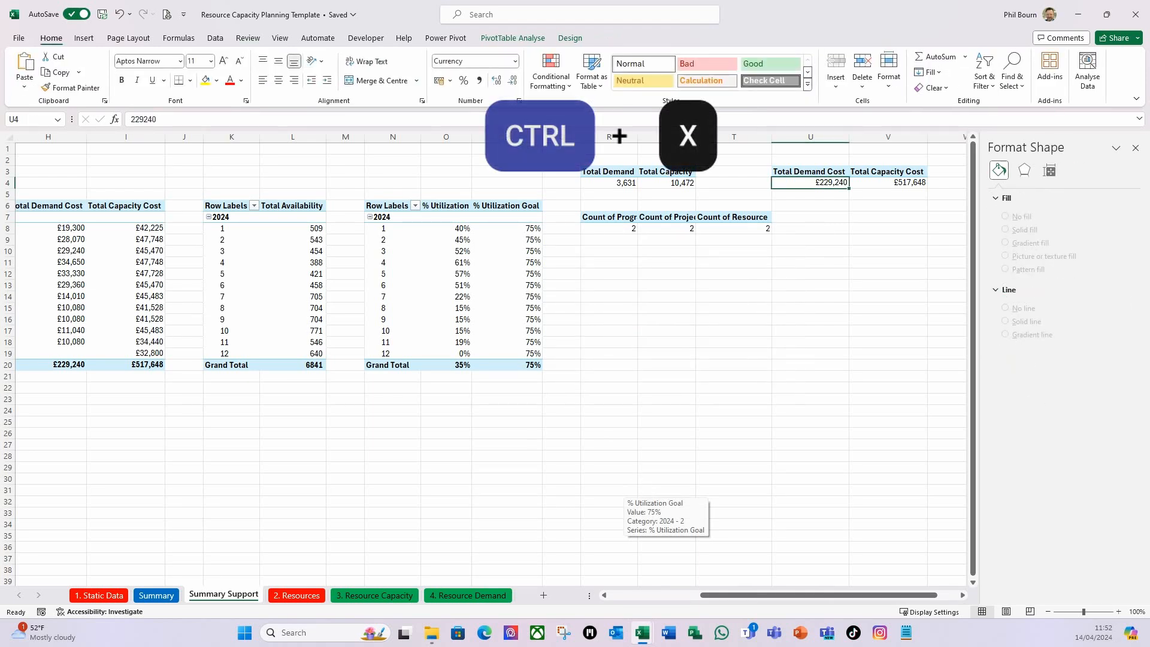
click(155, 595)
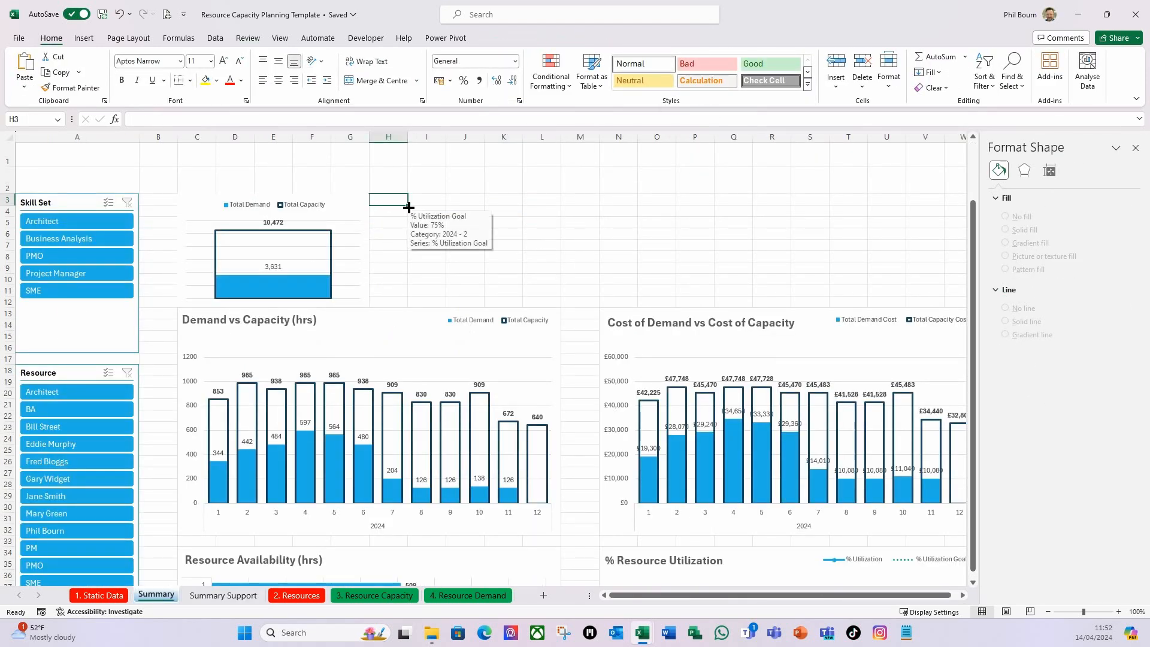
key(ctrl+v)
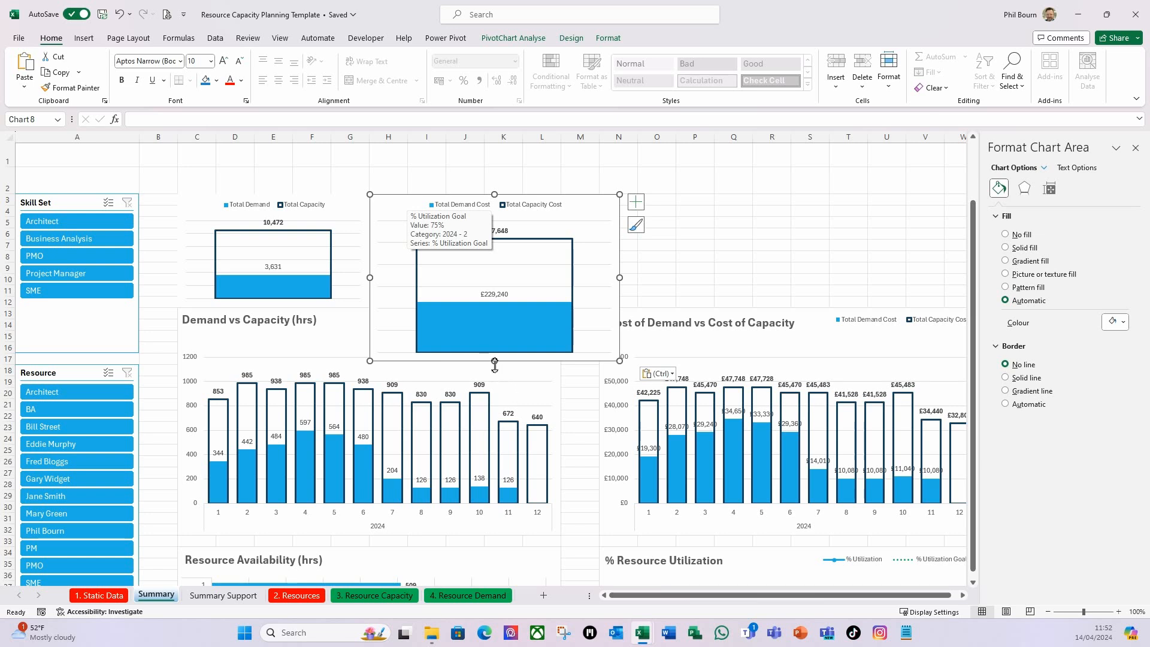
Shrink the cost totals chart to end at row 12 and column L, beside the hours totals chart, and close the formatting pane.
drag(494, 361, 494, 307)
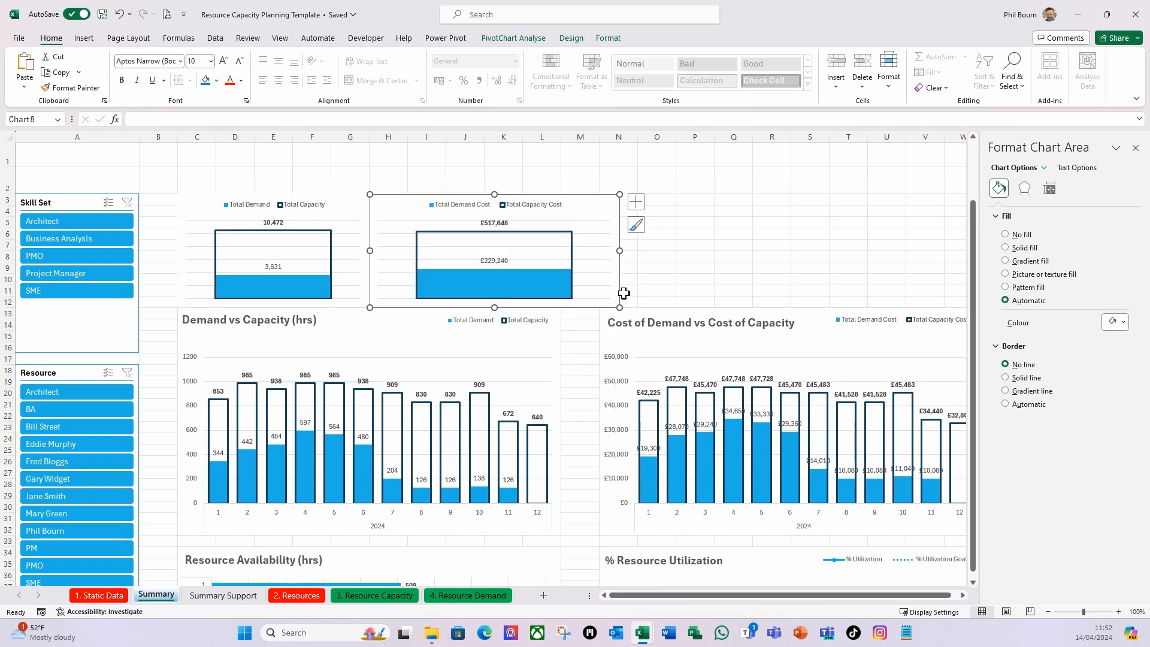
drag(621, 253, 573, 247)
click(638, 234)
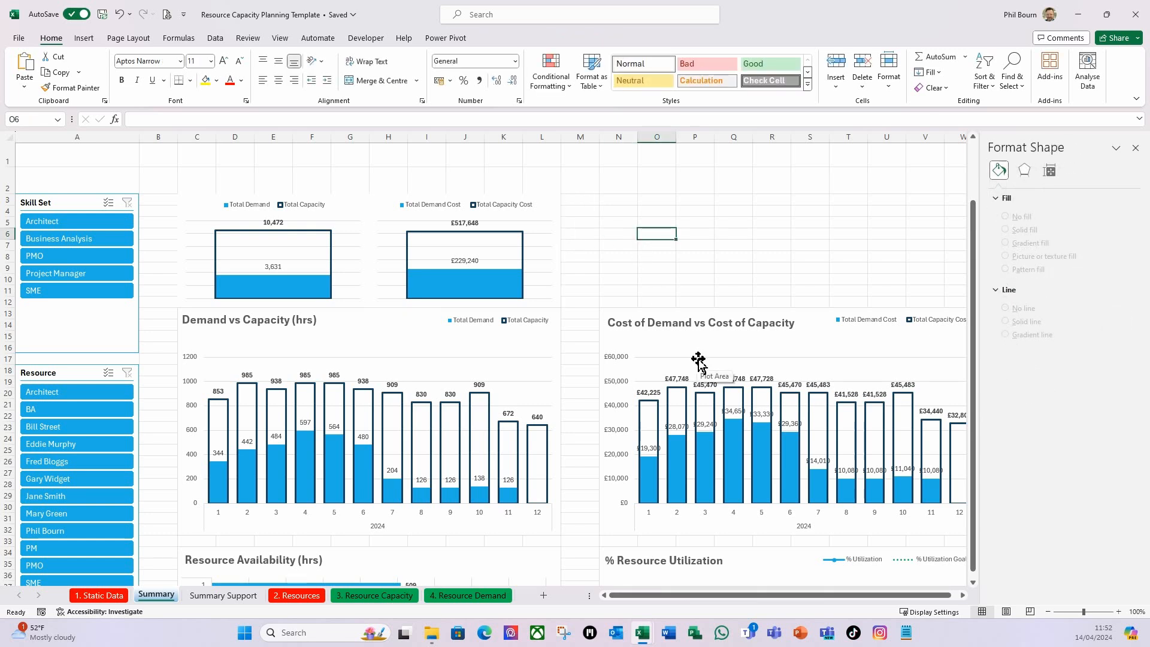
click(1135, 147)
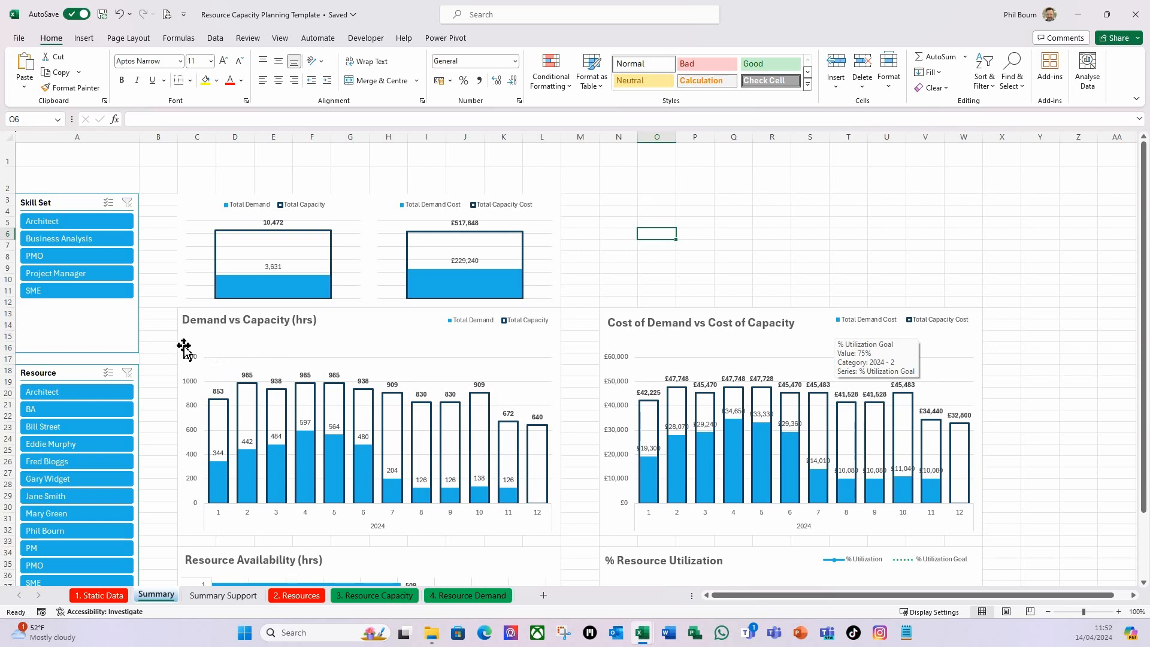
Give the Demand vs Capacity (hrs) chart a blue theme-colour outline.
click(212, 337)
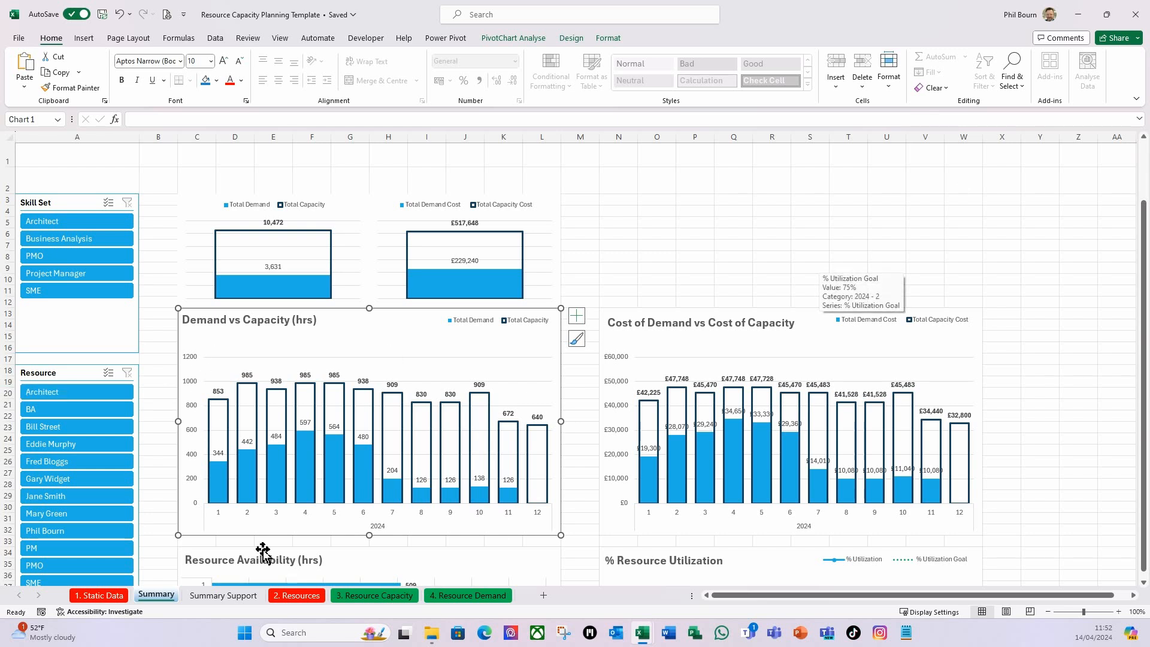
click(607, 40)
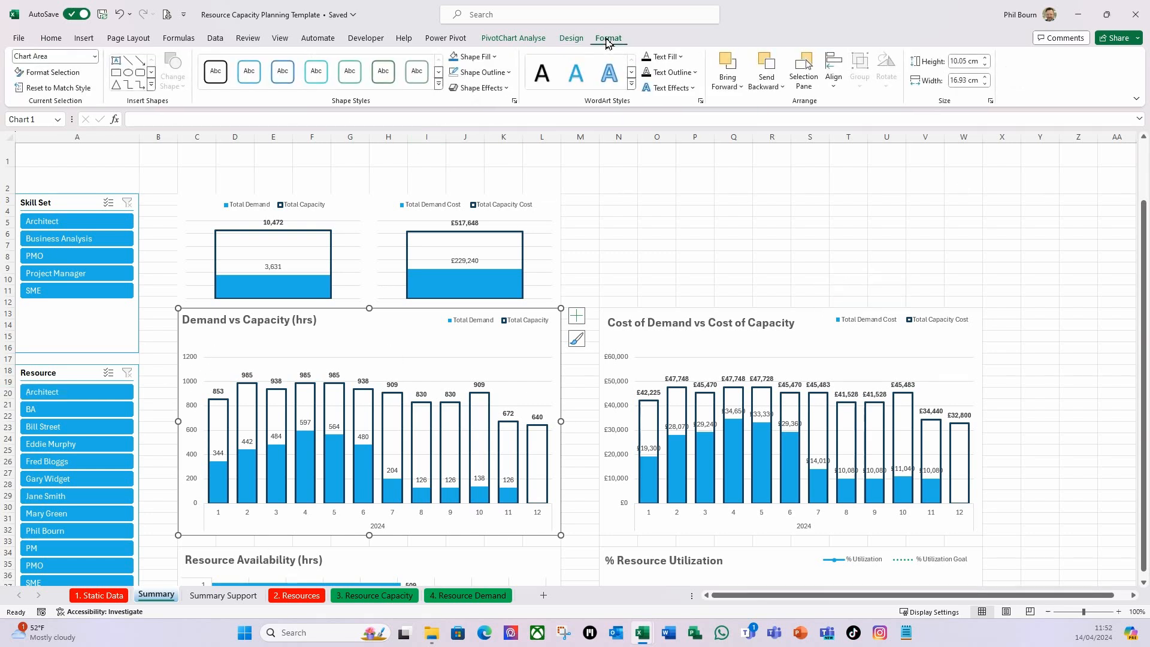
click(510, 73)
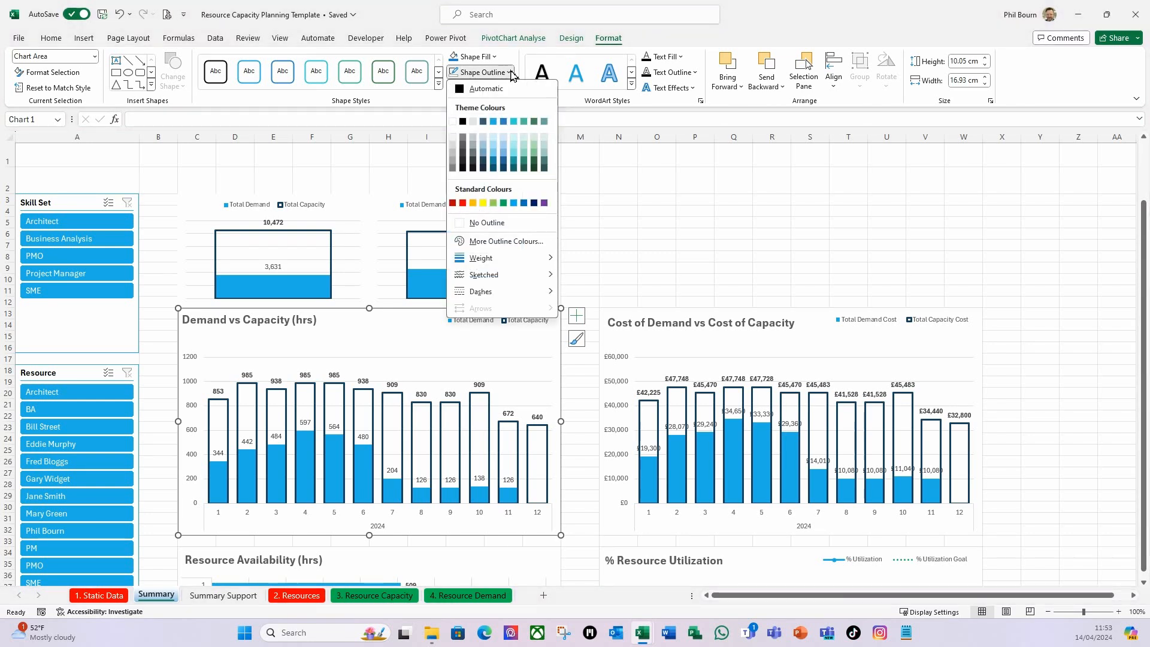
click(494, 123)
click(627, 235)
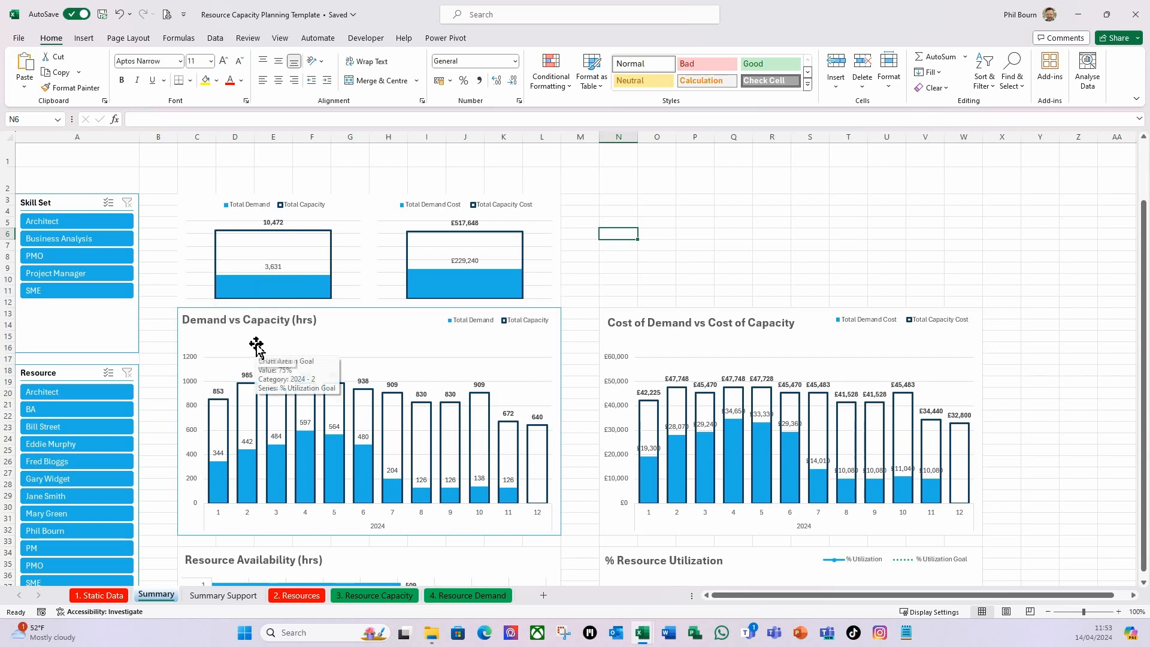
Bring the Demand vs Capacity (hrs) chart to the front.
click(200, 336)
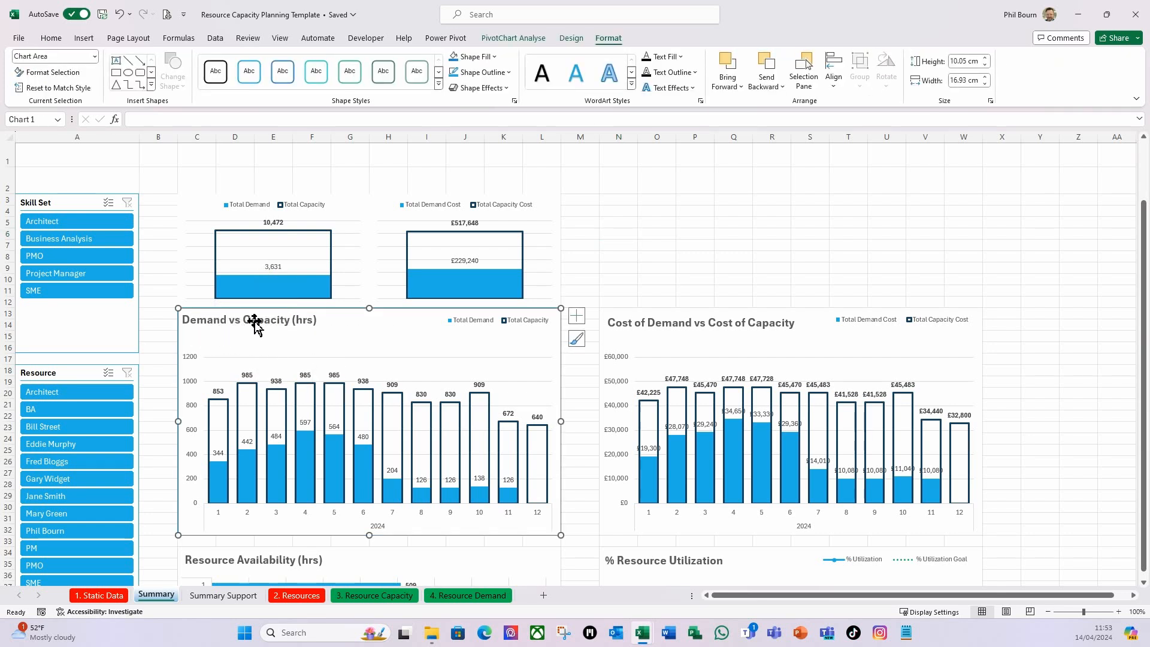
right_click(341, 325)
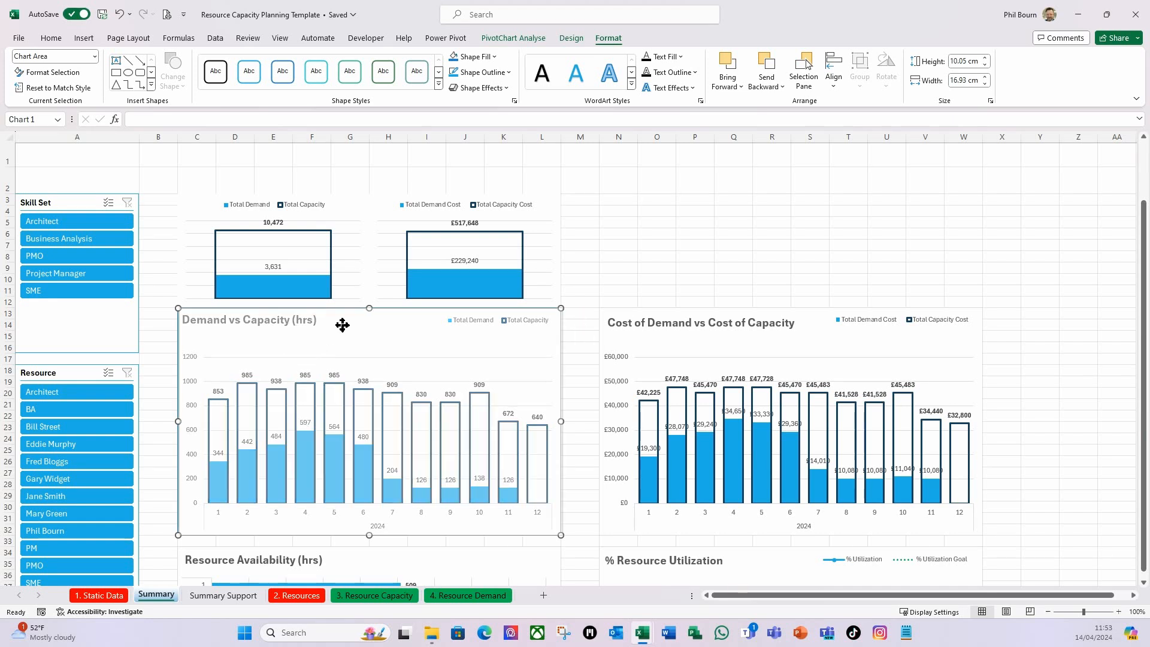
key(Escape)
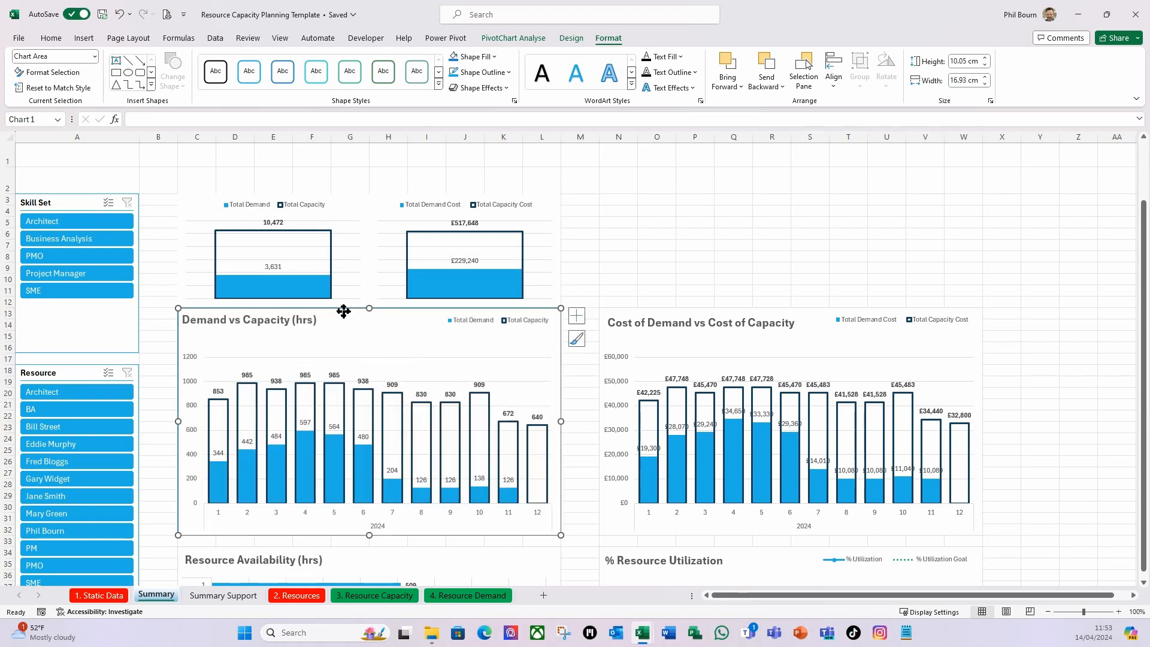
right_click(344, 315)
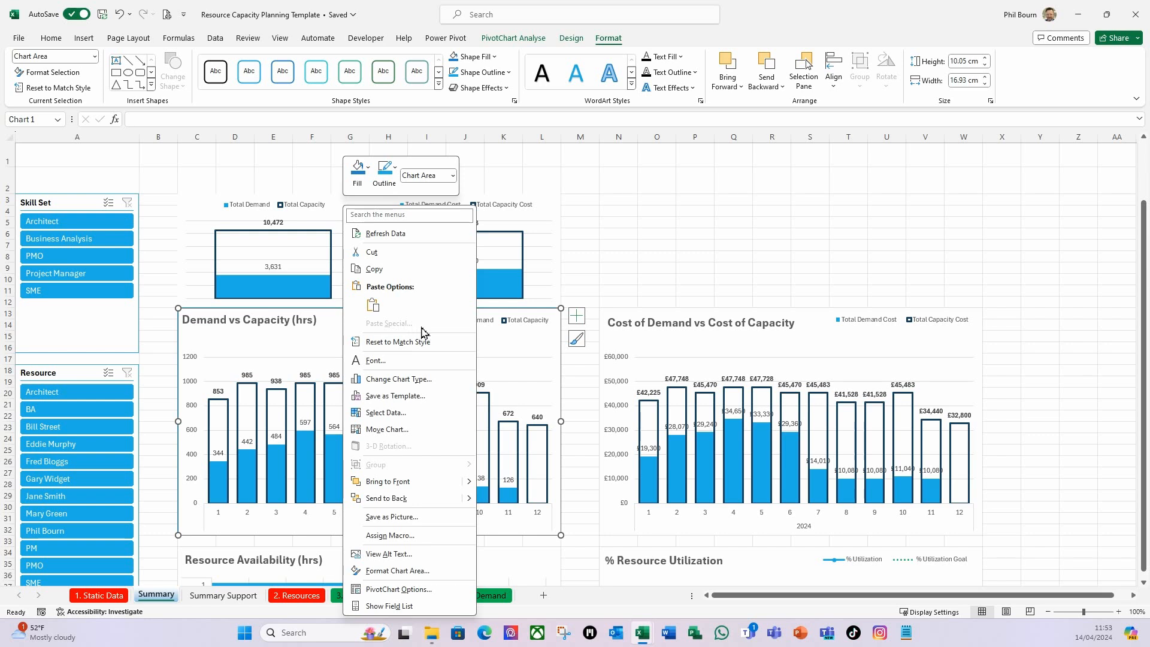
click(381, 482)
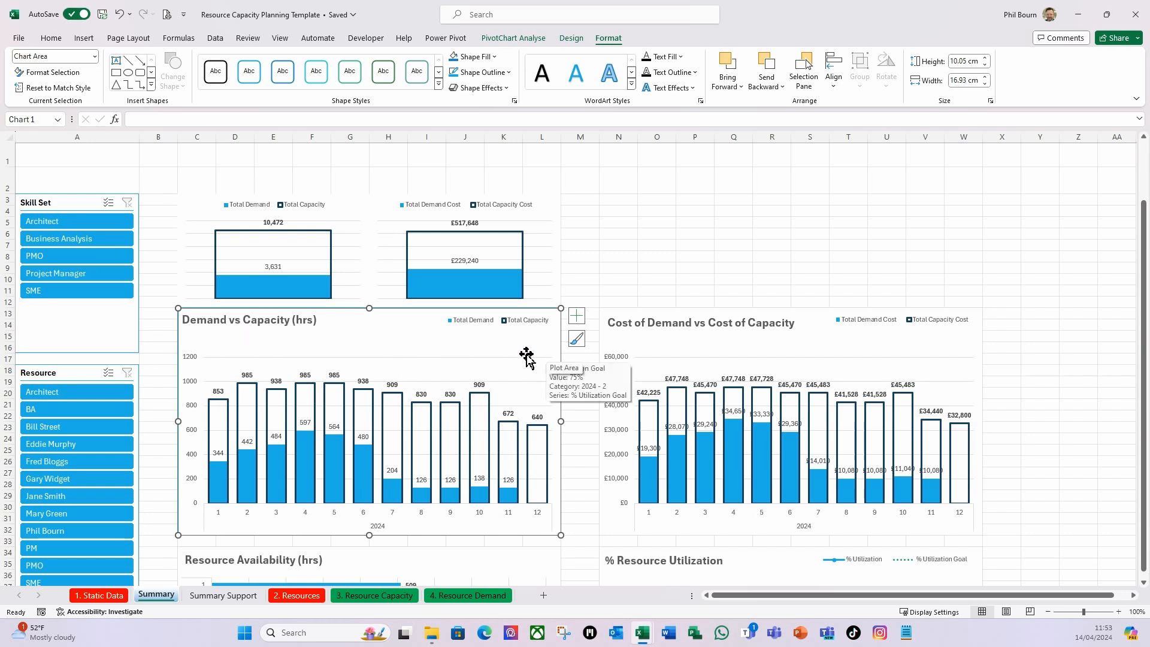
click(600, 277)
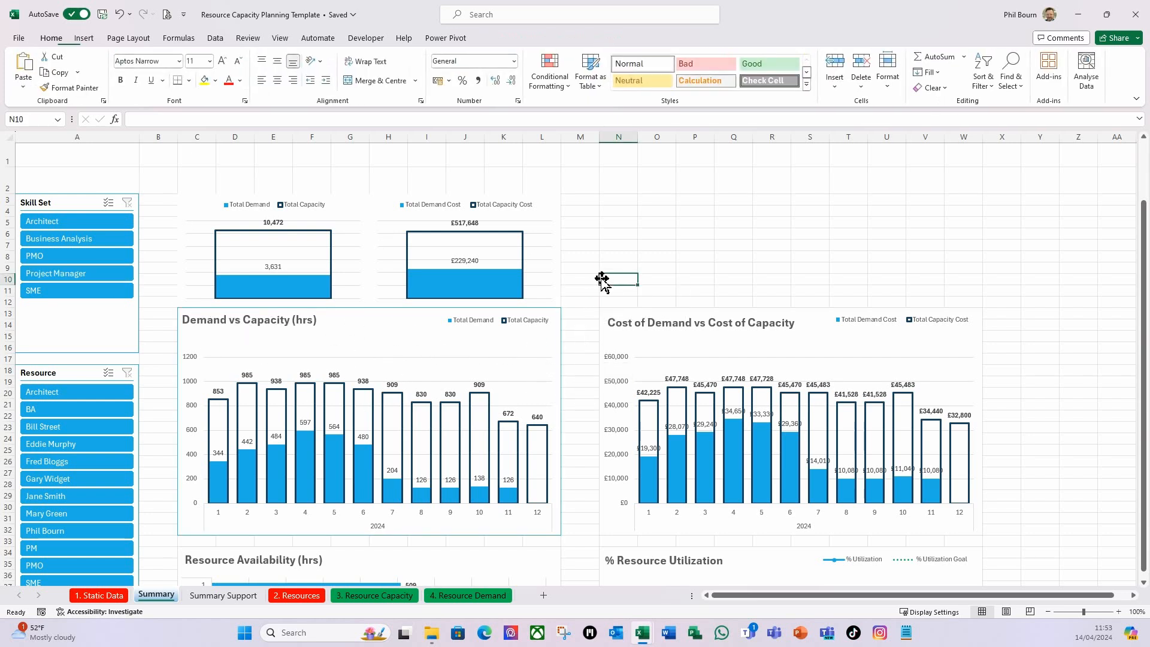
Apply the same blue outline to the Cost of Demand vs Cost of Capacity, Resource Availability (hrs) and % Resource Utilization charts.
click(625, 322)
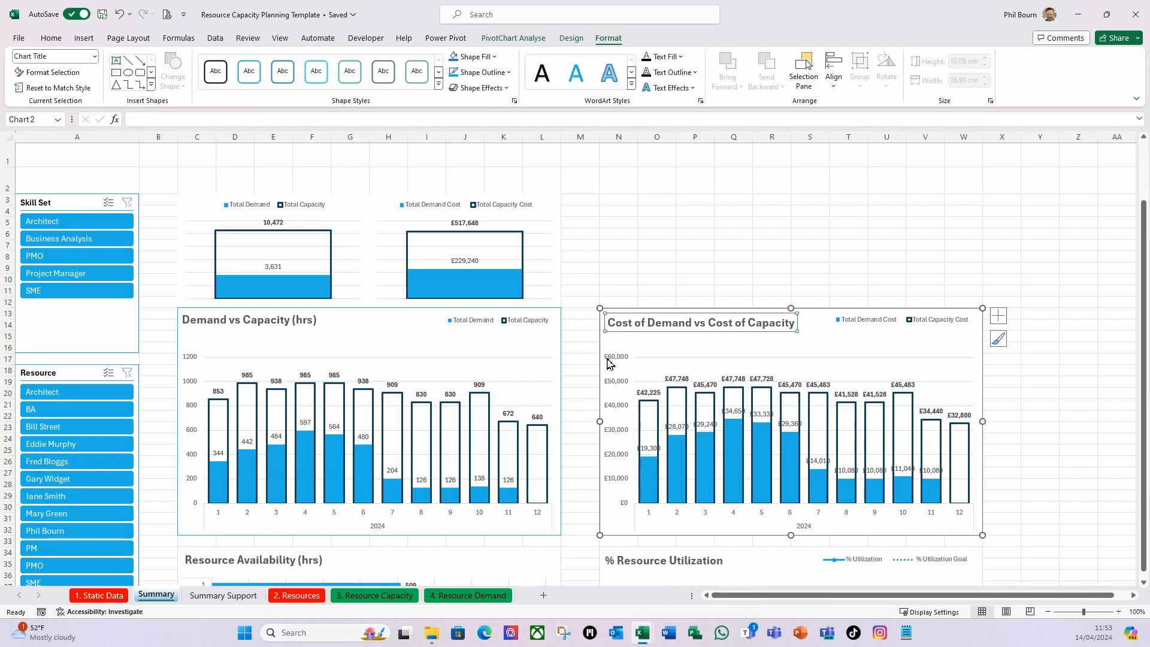
click(602, 345)
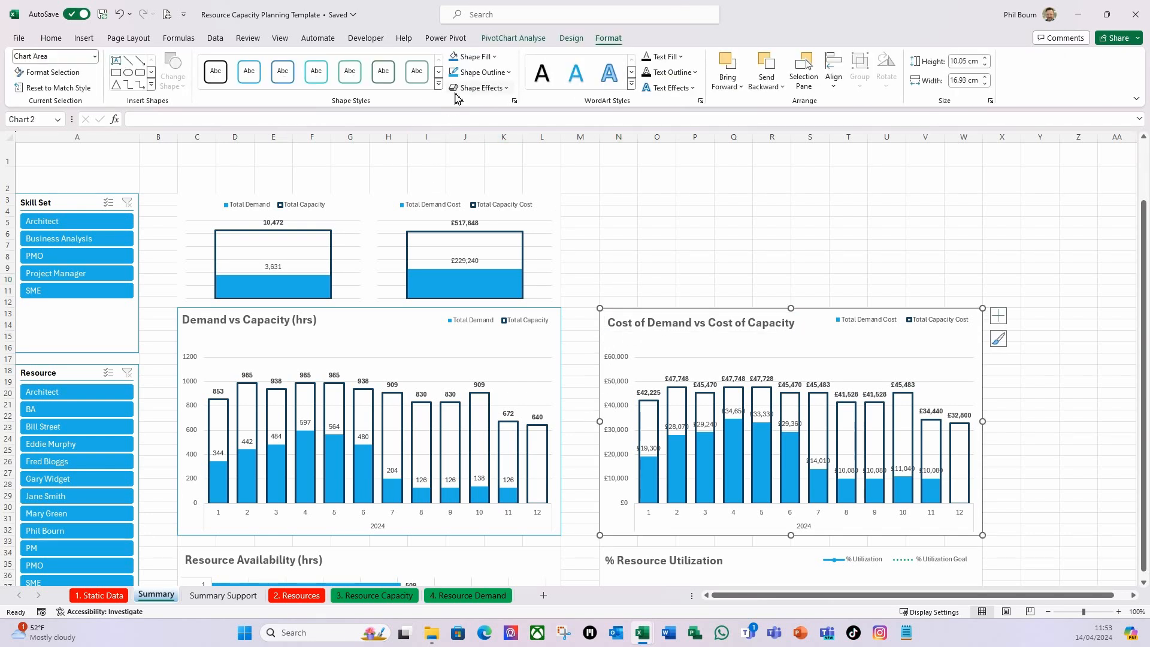
scroll(539, 280, down, 3)
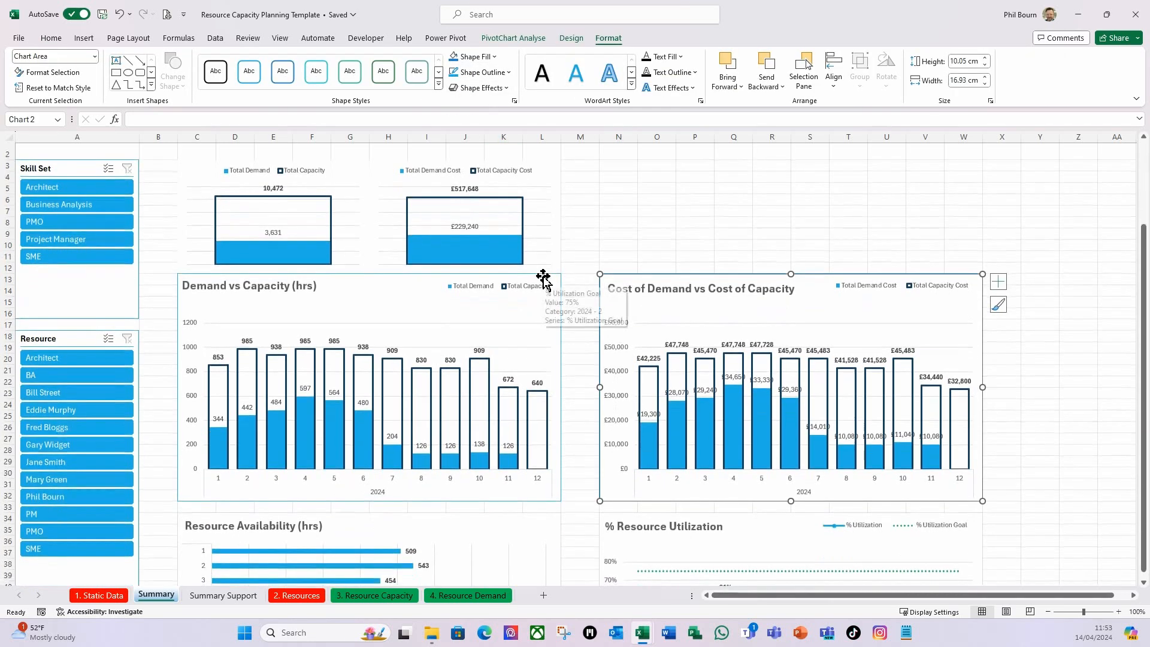
click(556, 425)
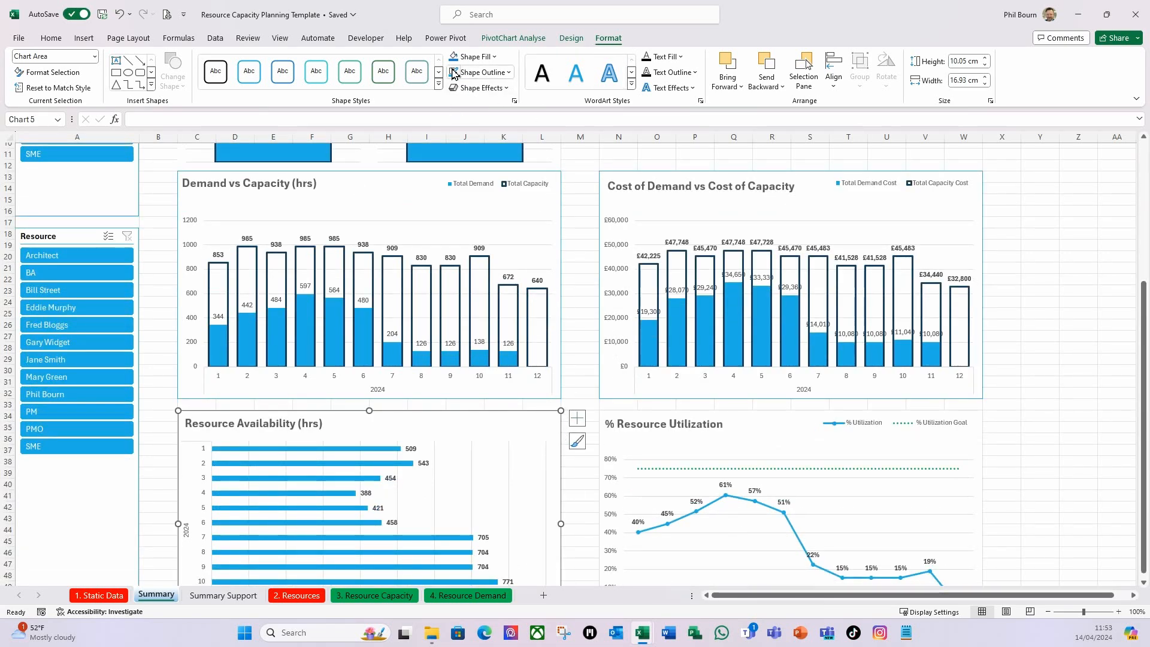
click(623, 418)
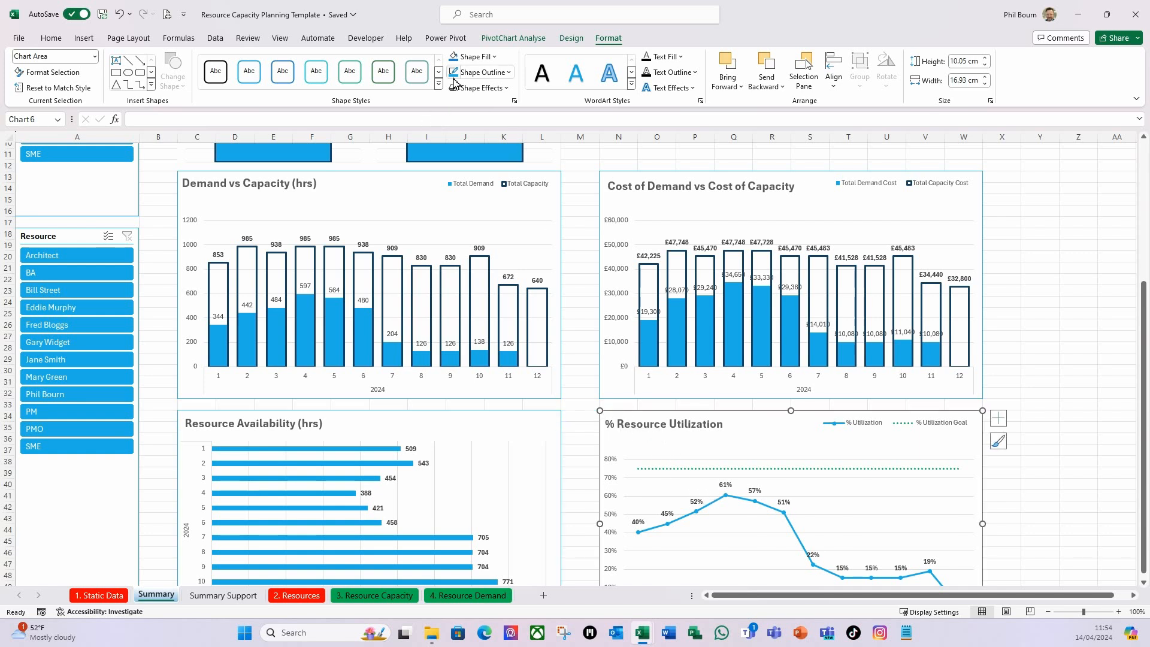
click(1041, 311)
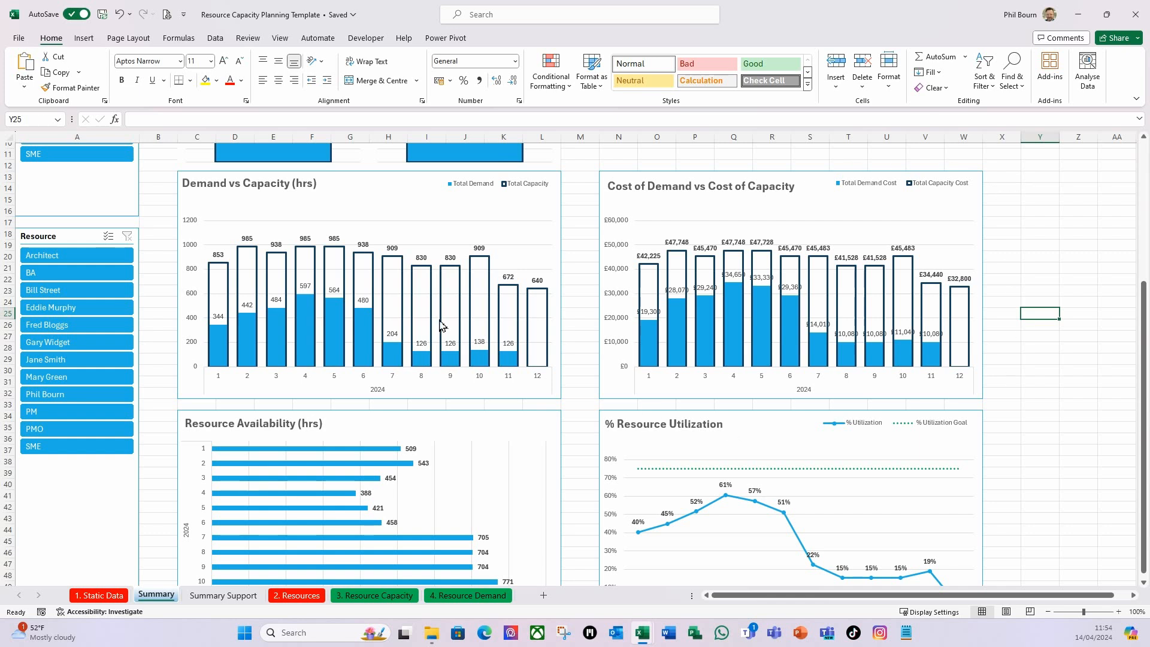
Filter the dashboard by the Architect, Business Analysis and PMO skill sets in turn and review all the charts.
scroll(470, 300, up, 1)
scroll(611, 317, up, 3)
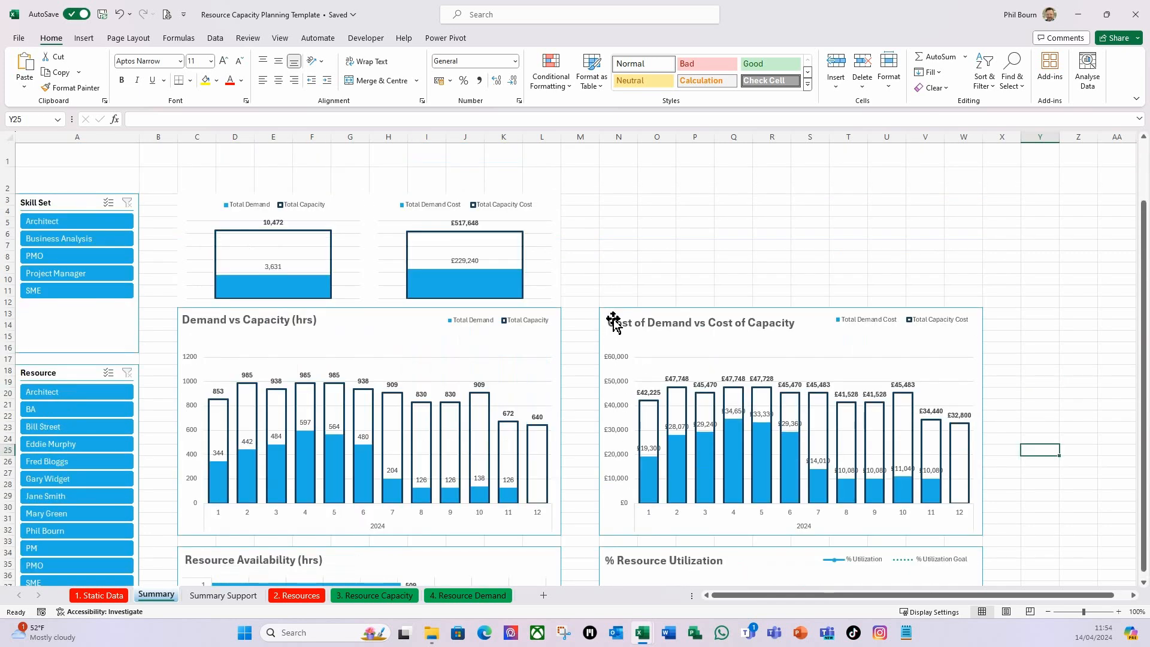
scroll(616, 318, up, 2)
scroll(631, 336, down, 1)
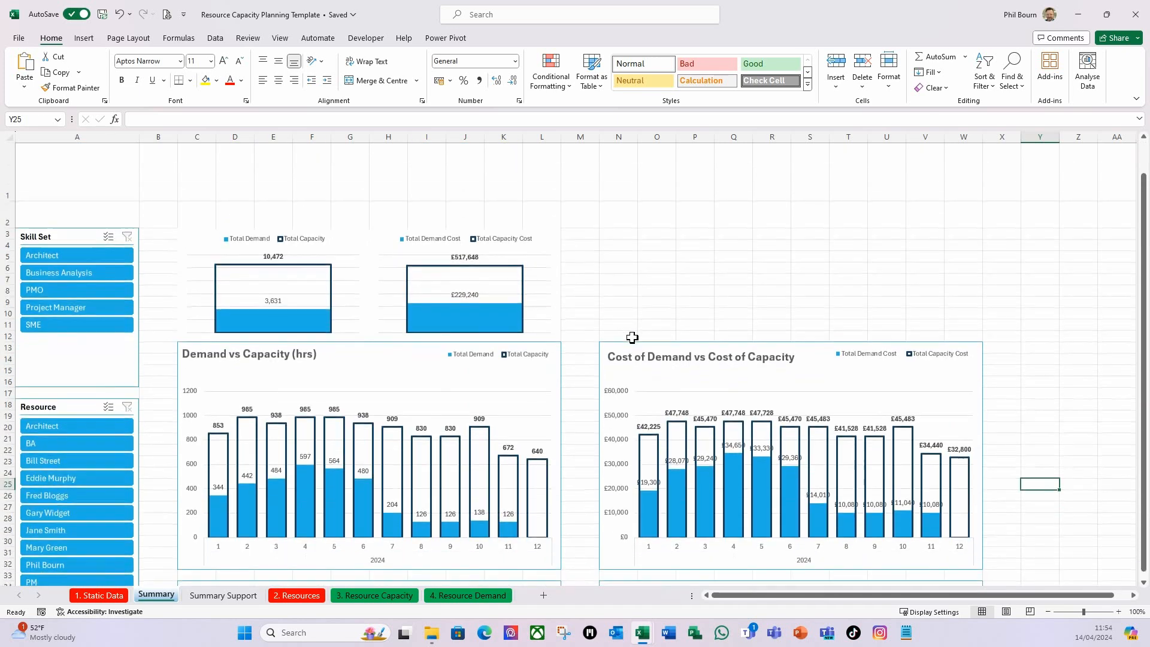
click(86, 257)
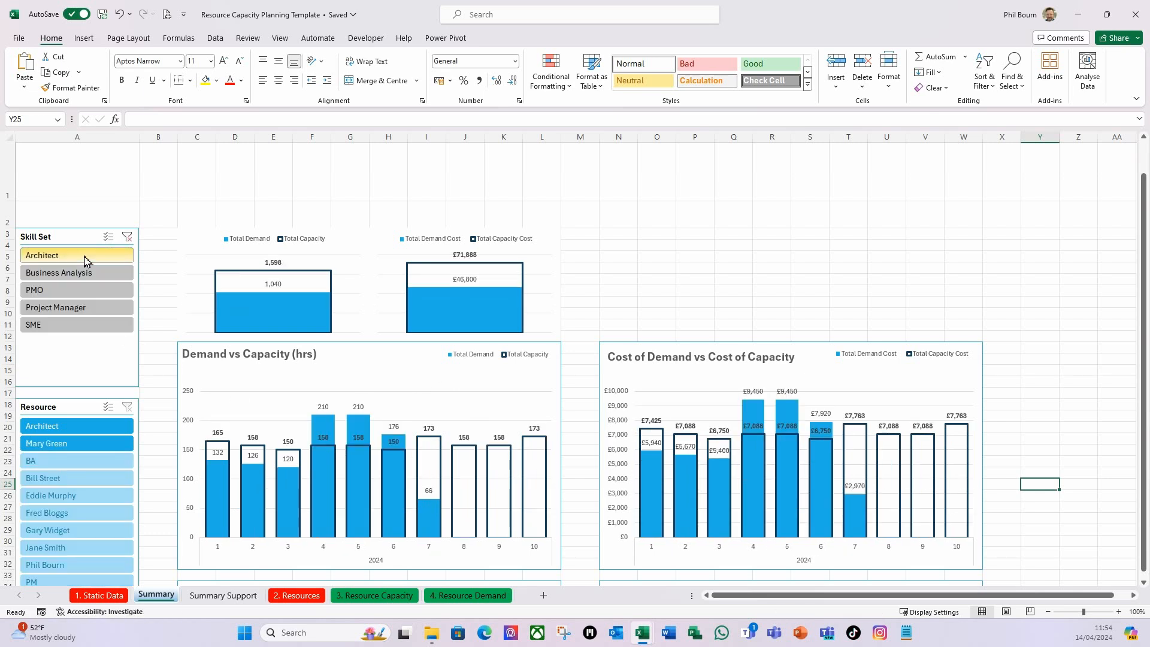
click(81, 273)
scroll(674, 386, down, 6)
scroll(674, 386, down, 4)
scroll(673, 386, up, 9)
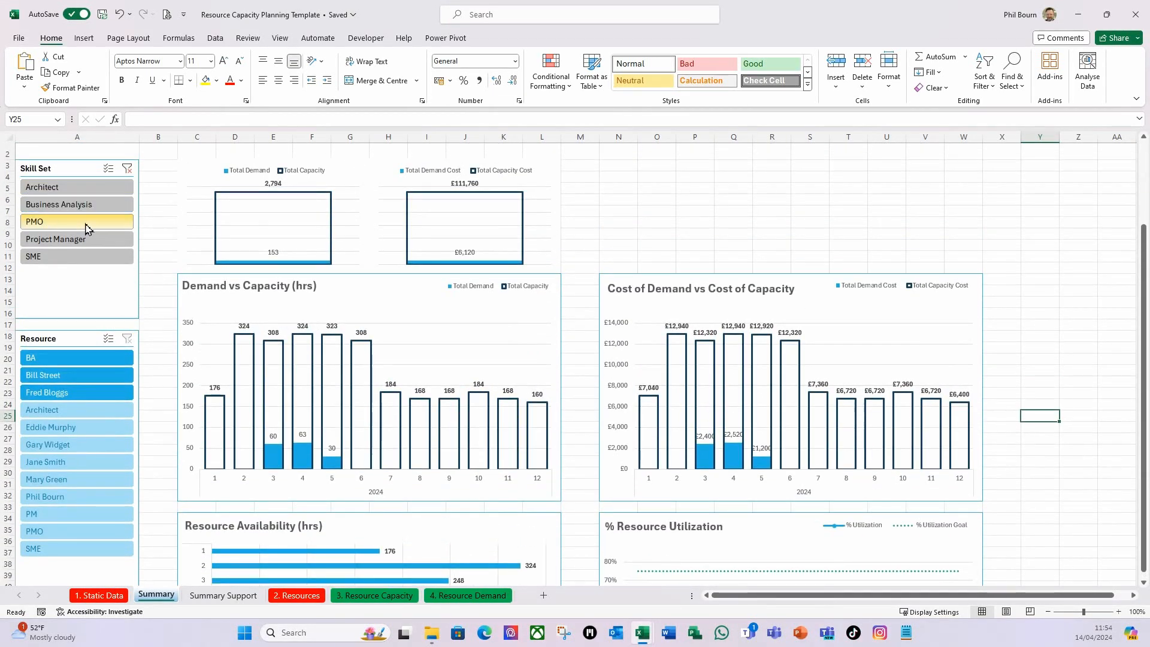
click(85, 229)
scroll(355, 337, down, 5)
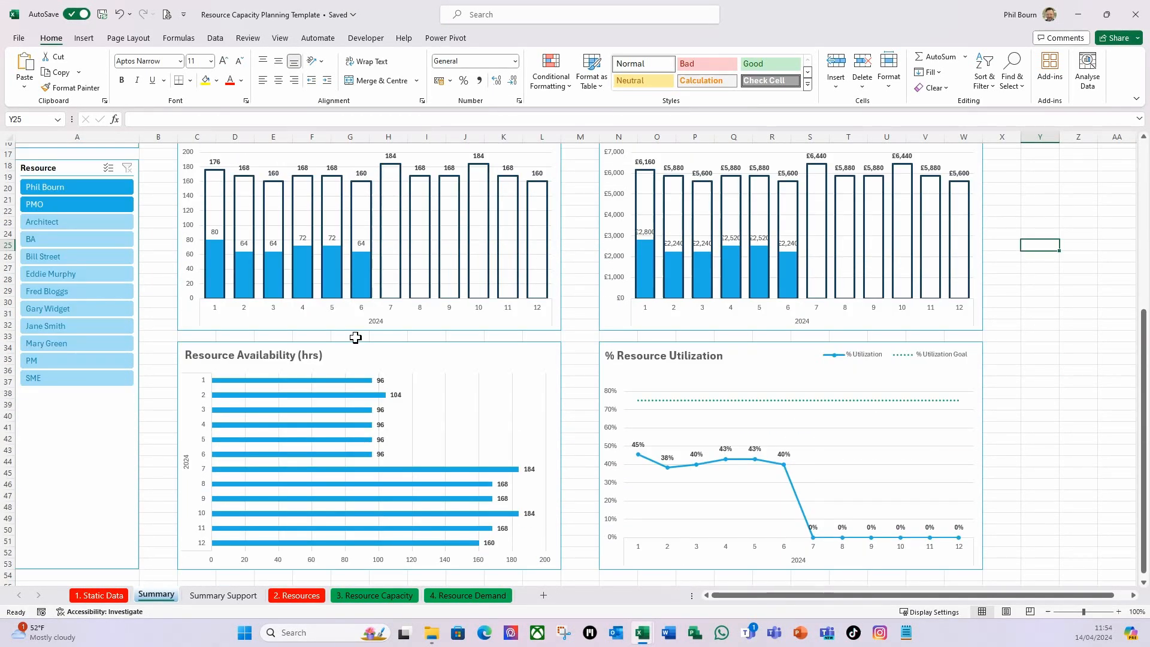
scroll(356, 337, up, 5)
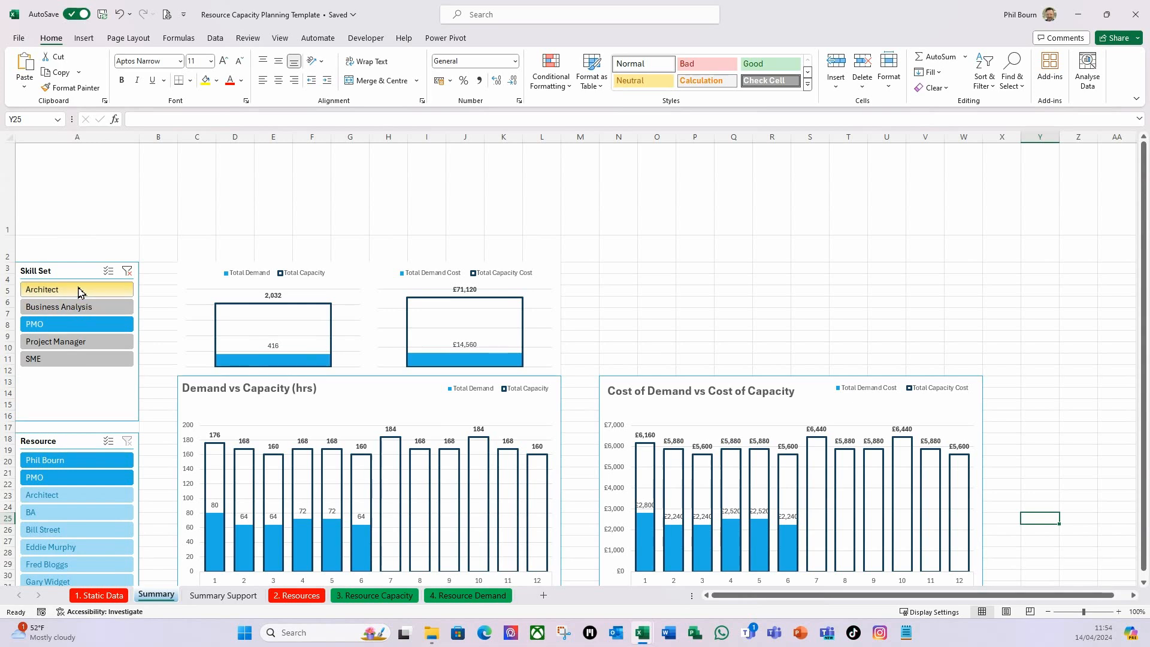
Filter the dashboard by the Architect skill set again, check demand against capacity in the charts, and clear the Skill Set filter.
click(78, 290)
scroll(322, 347, down, 1)
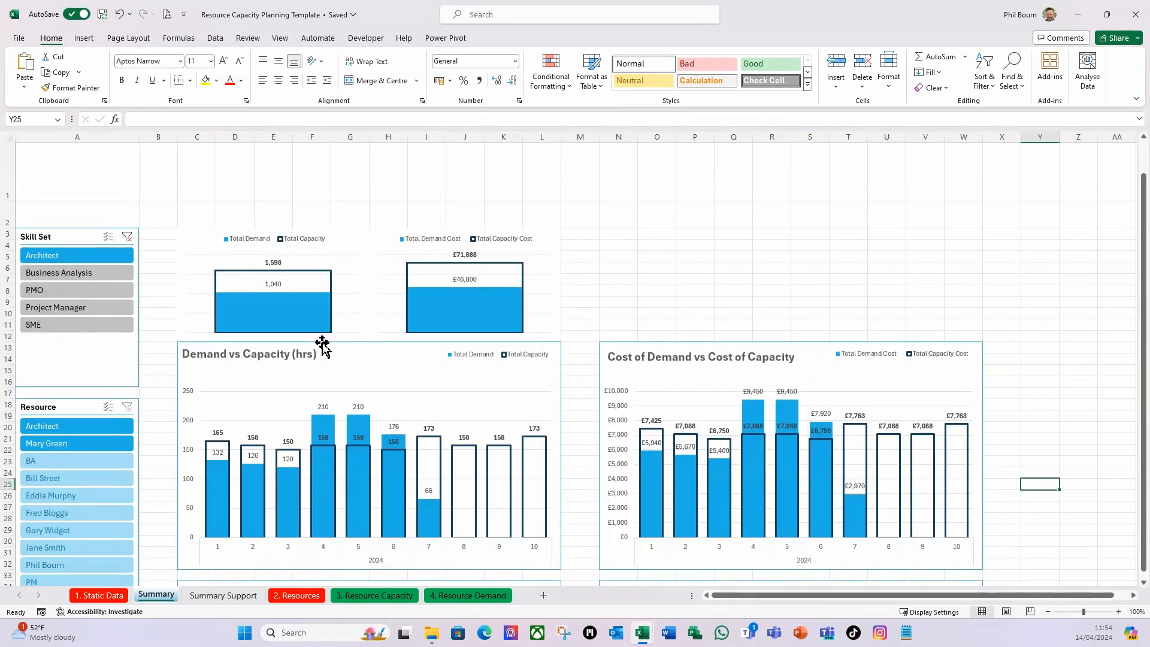
scroll(322, 346, down, 7)
scroll(322, 346, up, 7)
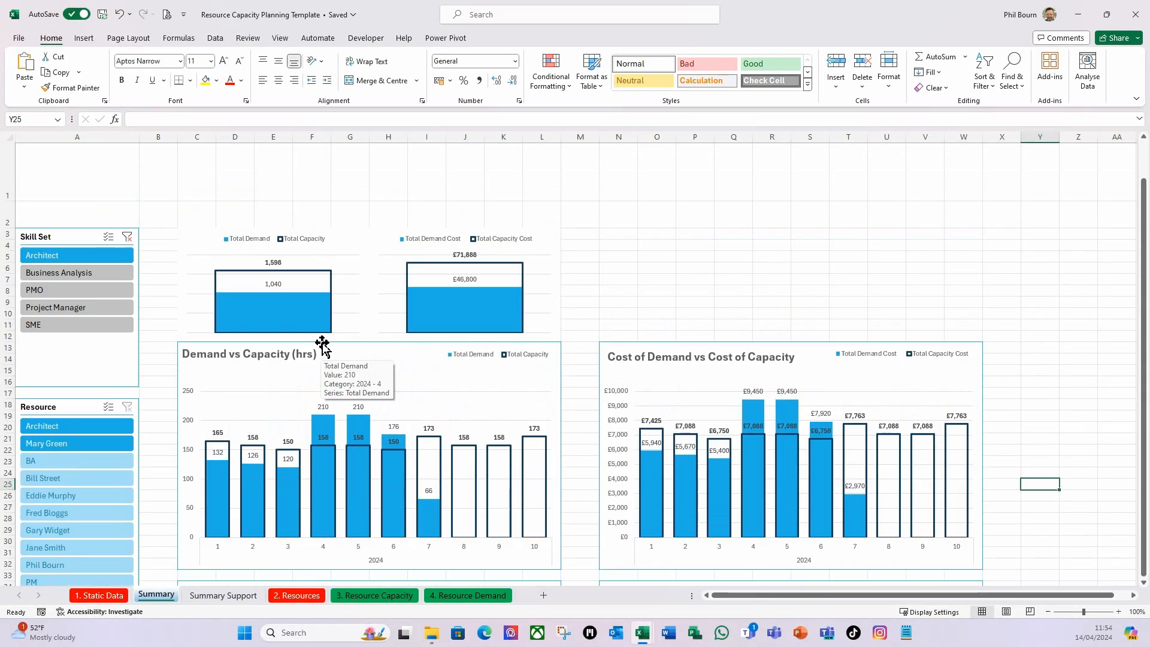
click(127, 236)
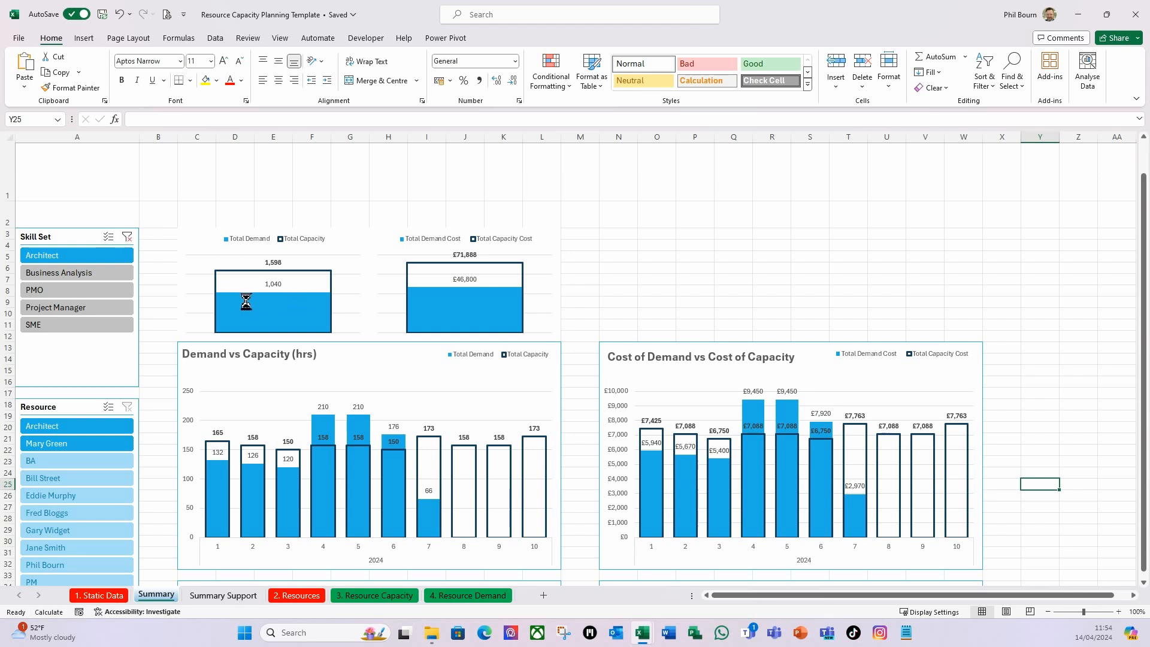
click(649, 277)
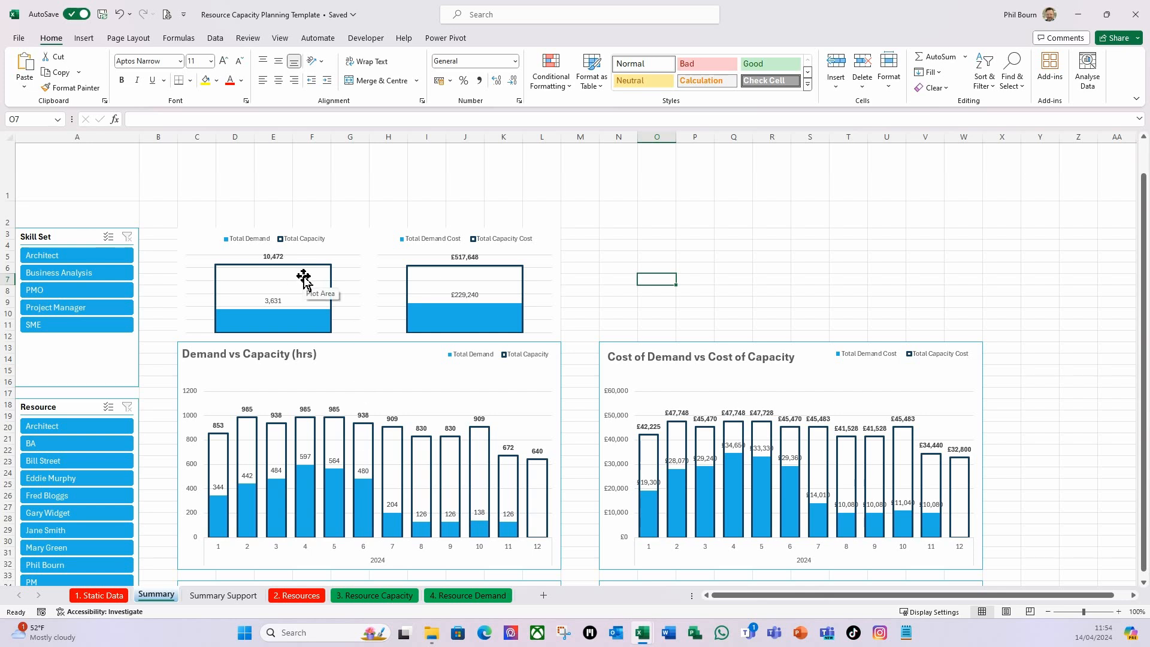
Insert a text box above the hours totals chart reading "Demand vs Capacity".
click(675, 232)
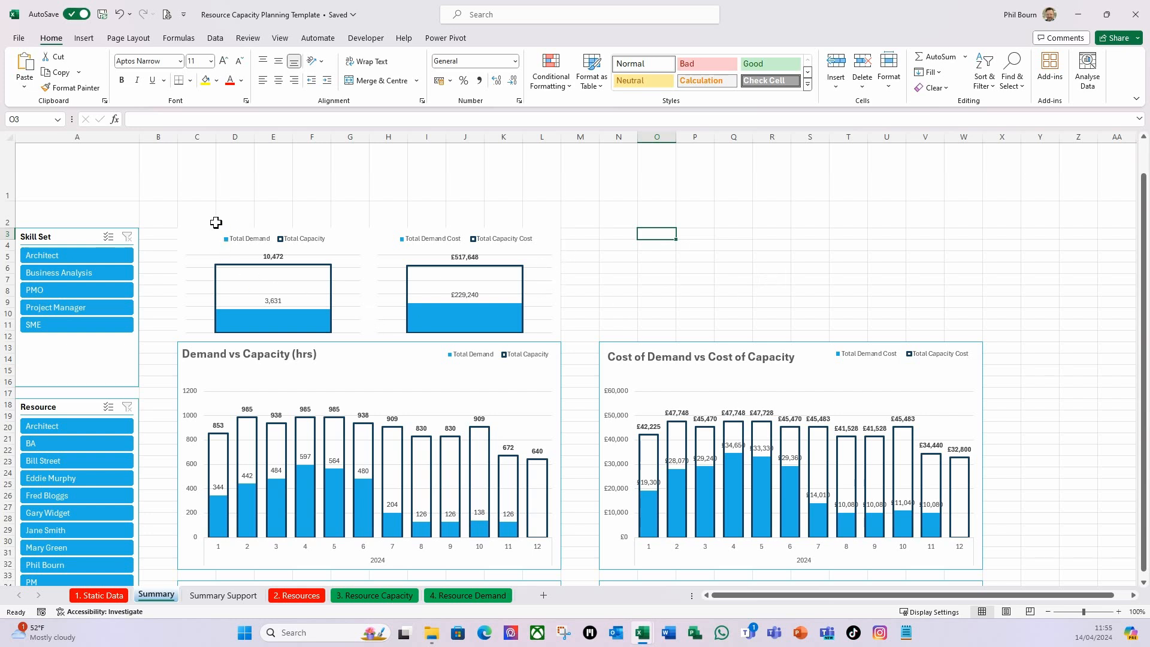
click(85, 40)
click(808, 75)
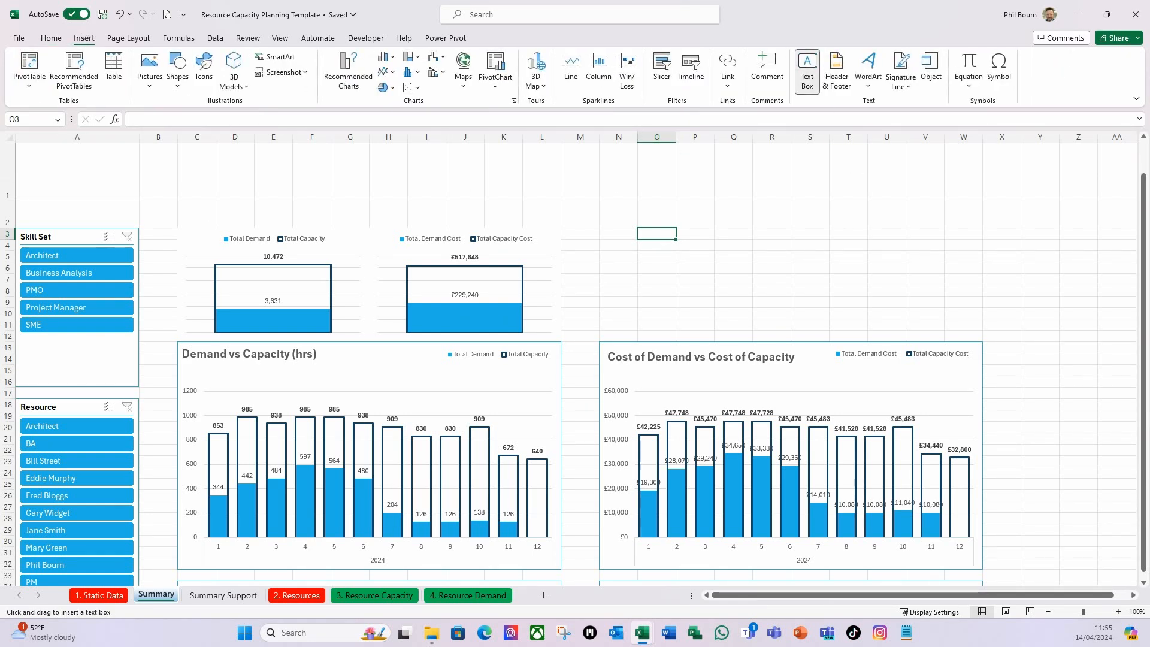
drag(216, 205, 355, 225)
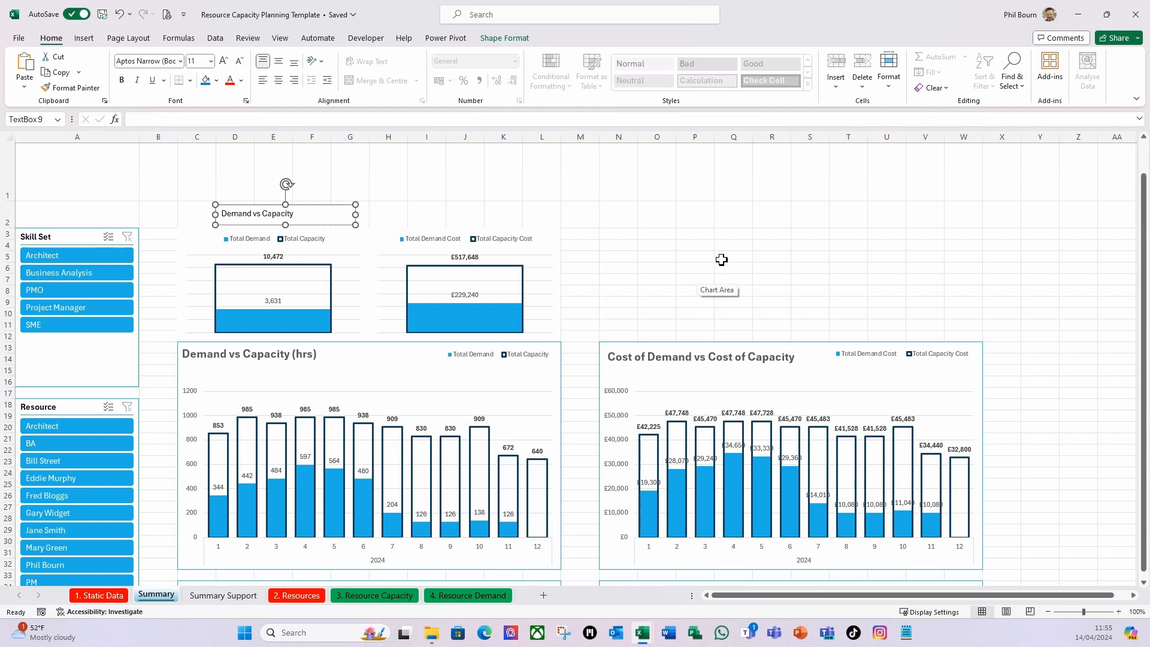
Centre the "Demand vs Capacity" label text vertically and horizontally within its text box.
click(398, 214)
click(337, 226)
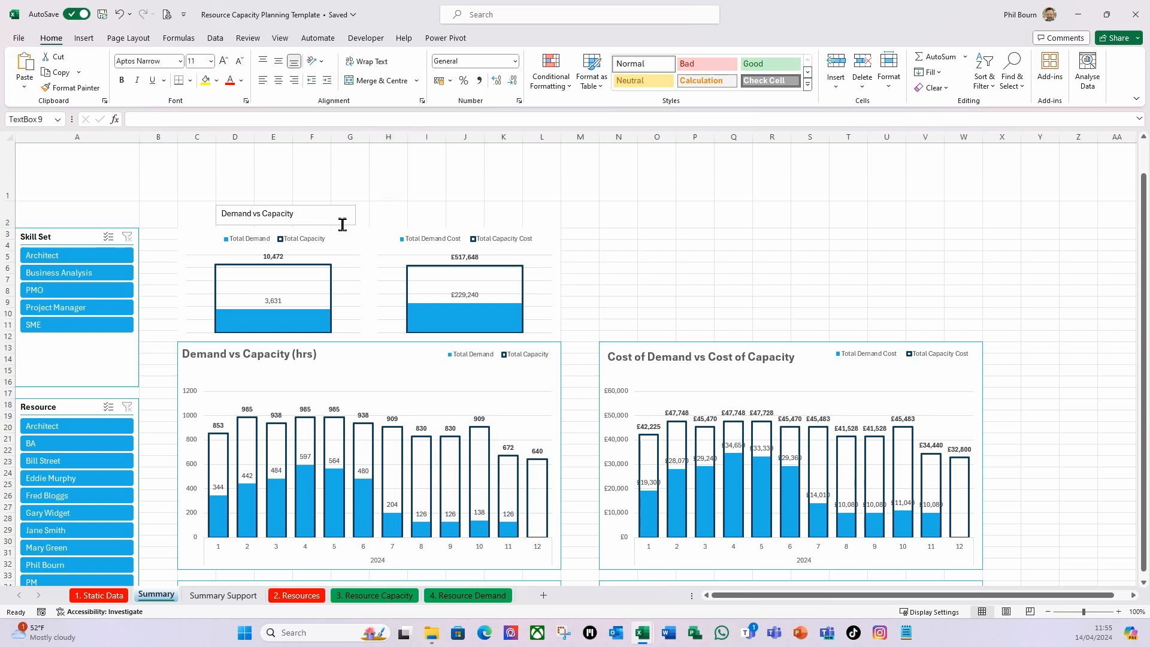
click(335, 225)
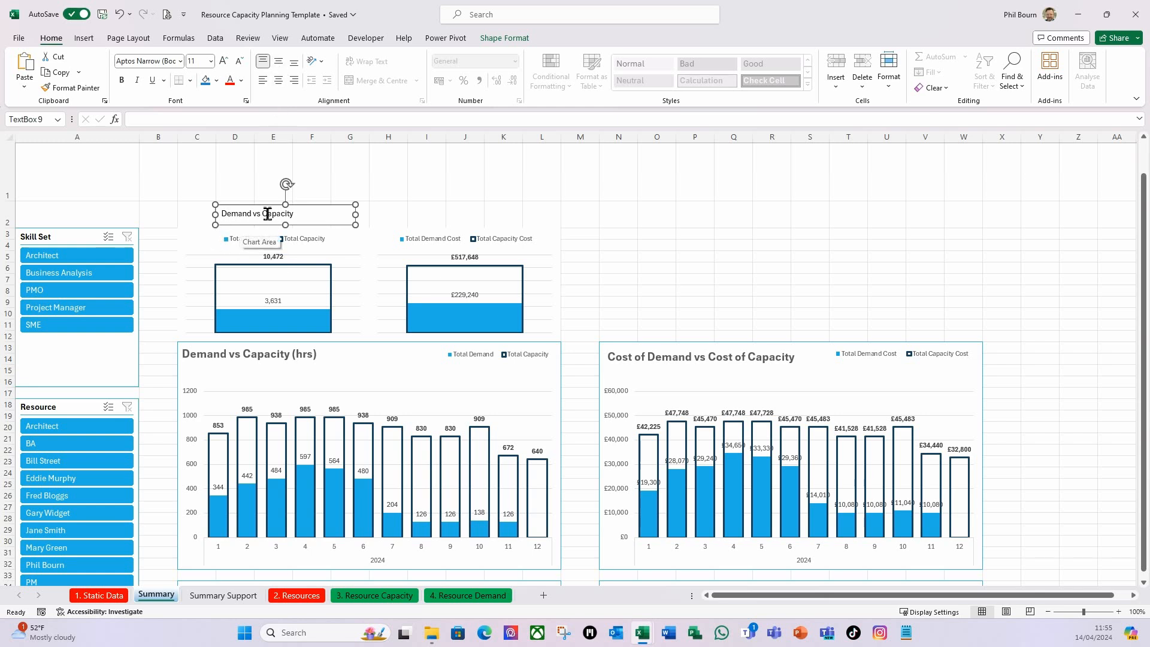
click(281, 63)
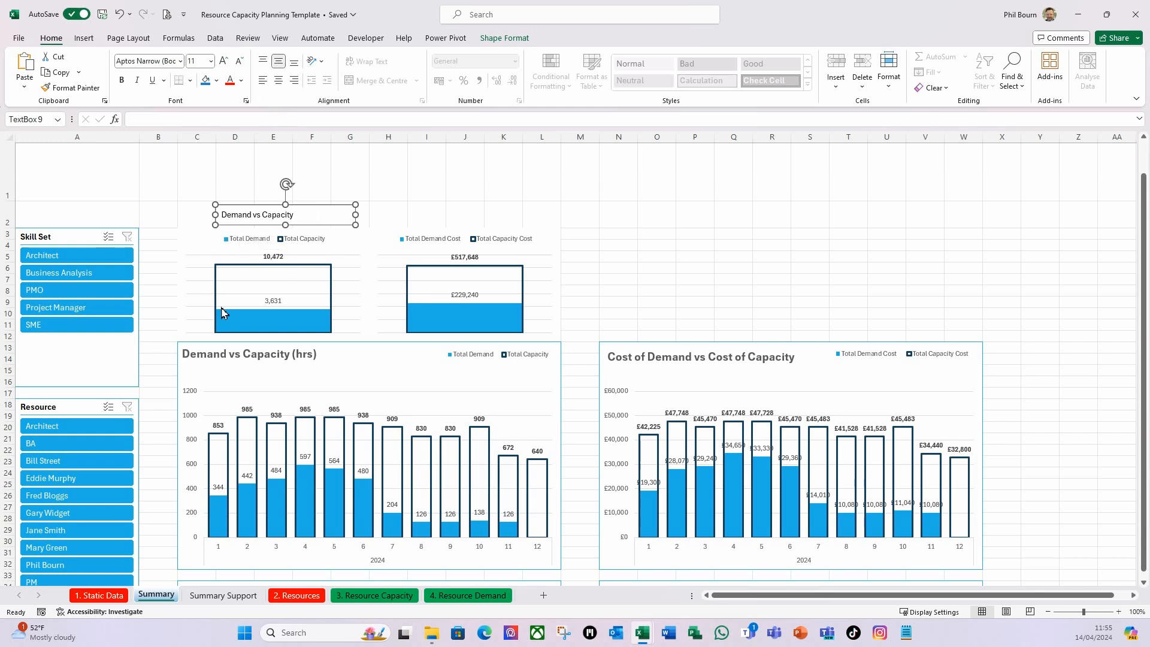
click(277, 80)
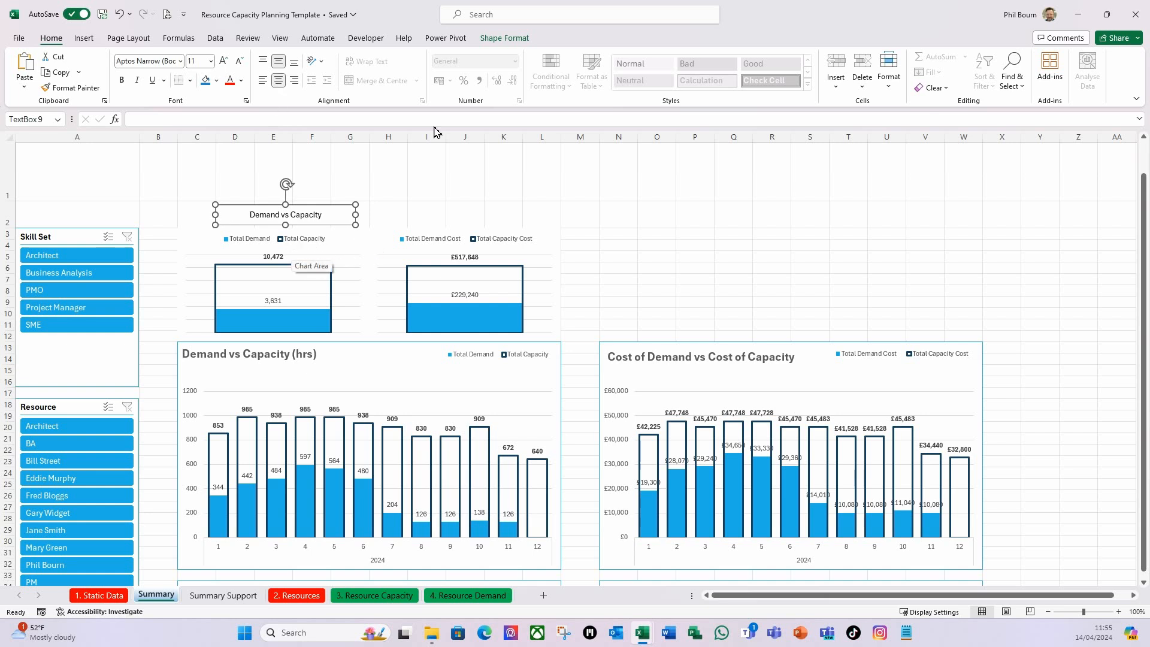
Apply a teal outline shape style to the "Demand vs Capacity" text box and make its text bold.
click(502, 38)
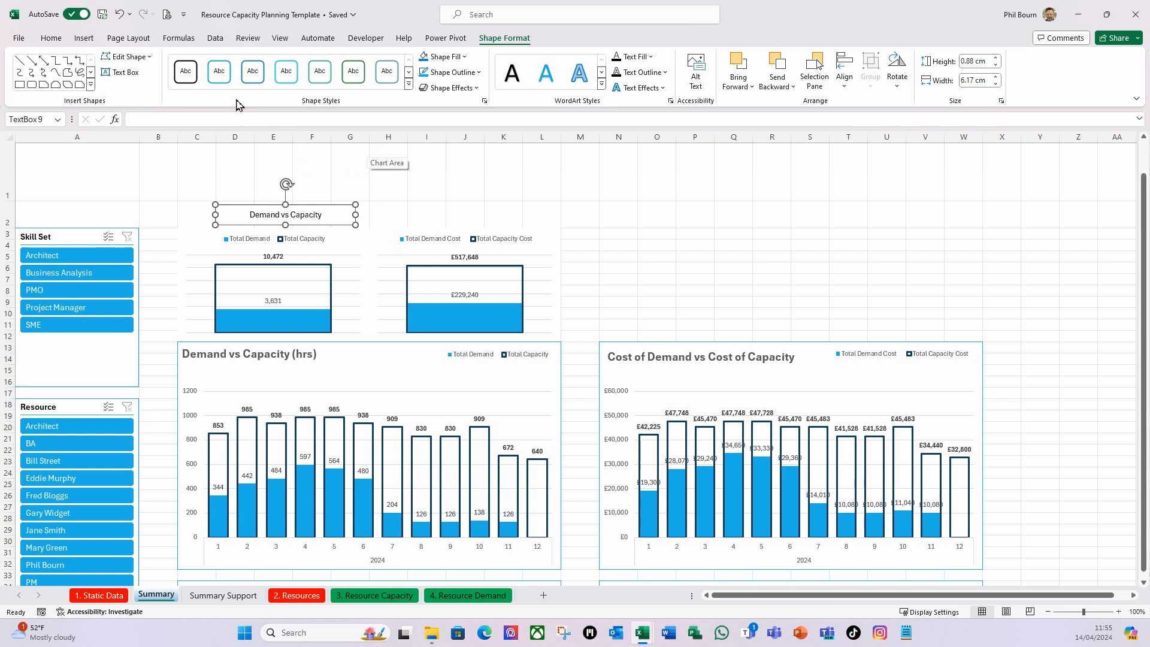
click(288, 84)
click(407, 211)
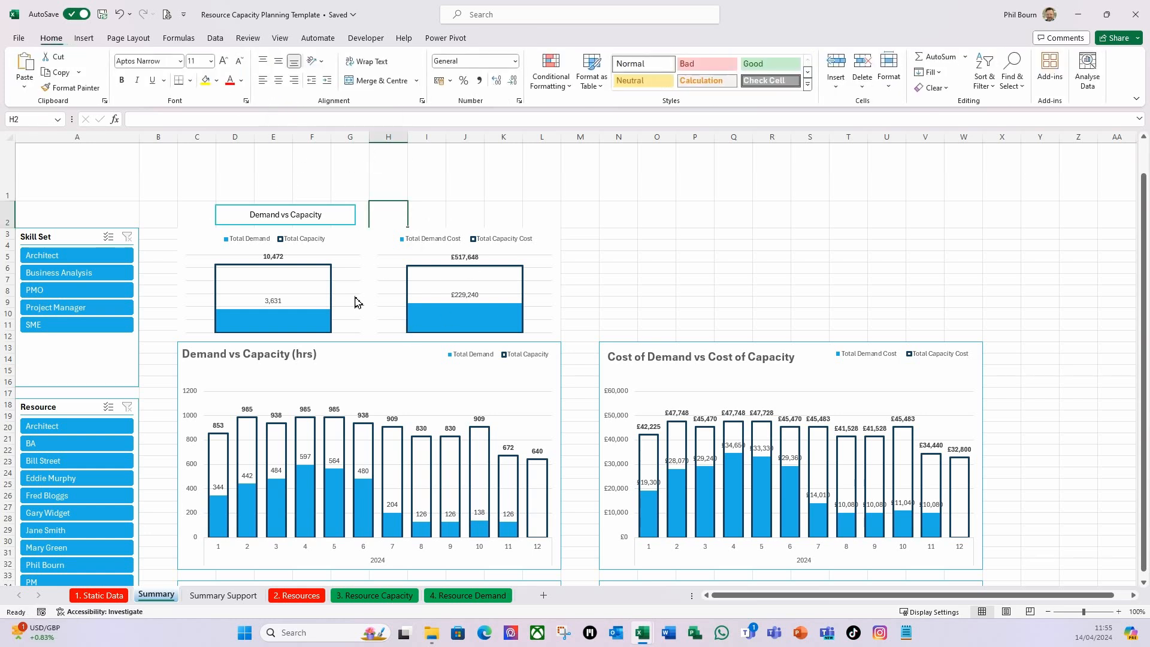
click(351, 224)
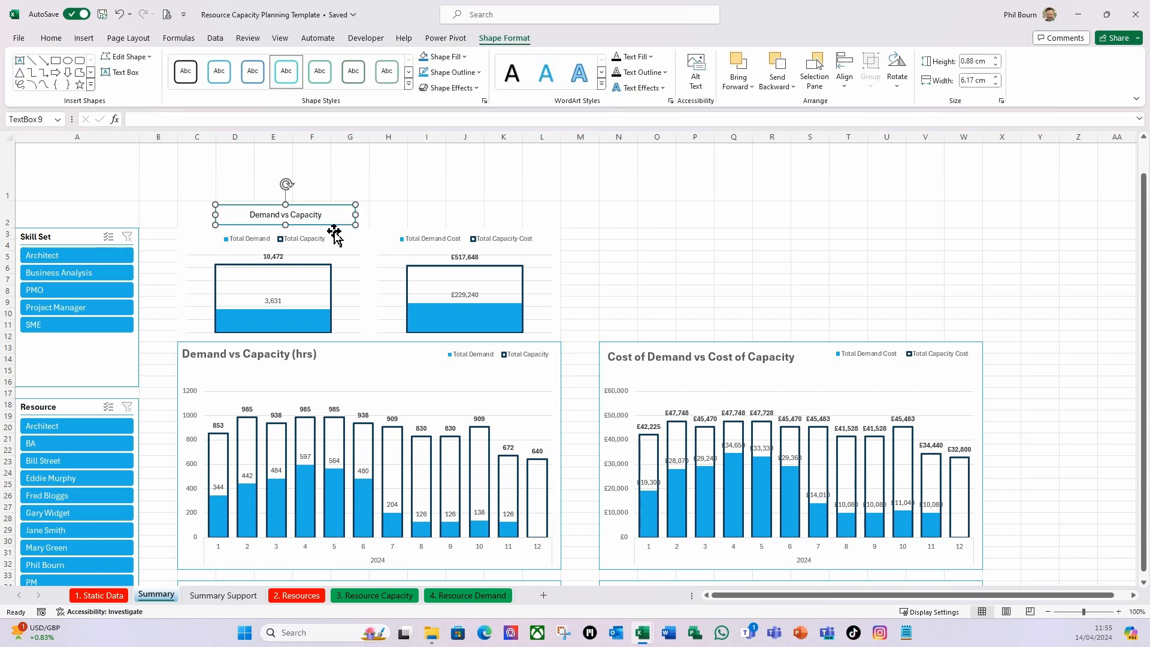
click(50, 39)
click(122, 80)
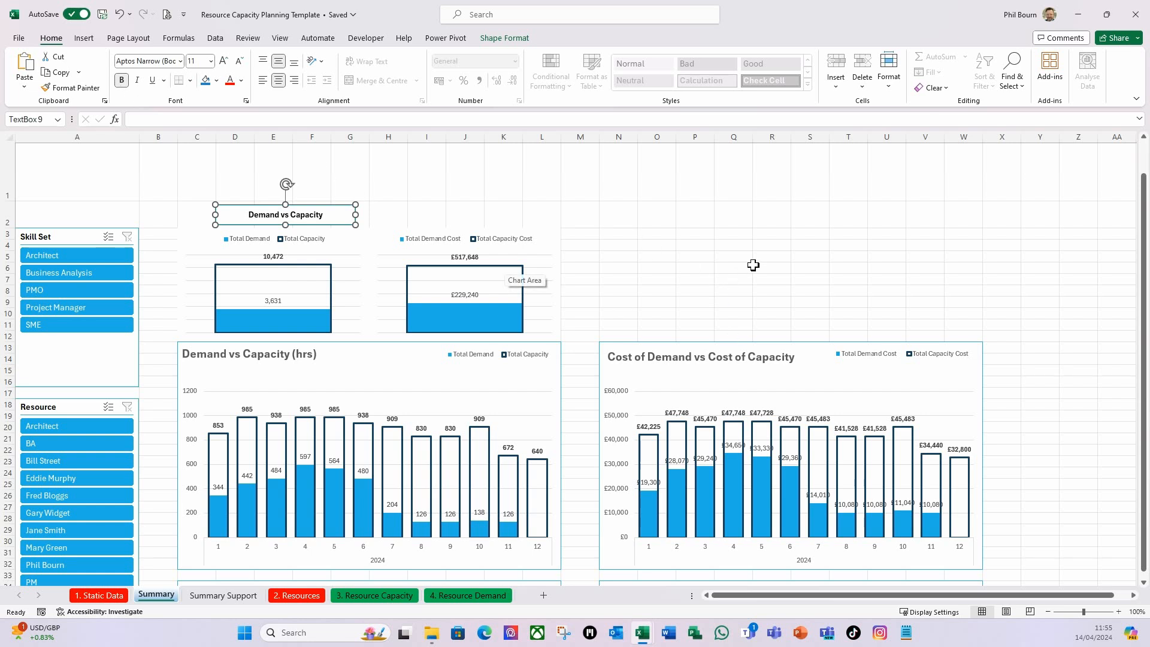
Nudge the "Demand vs Capacity" text box left so it sits centred above the hours totals chart.
key(Left)
key(Left)
key(Left)
key(Left)
key(Left)
key(Left)
key(Left)
key(Left)
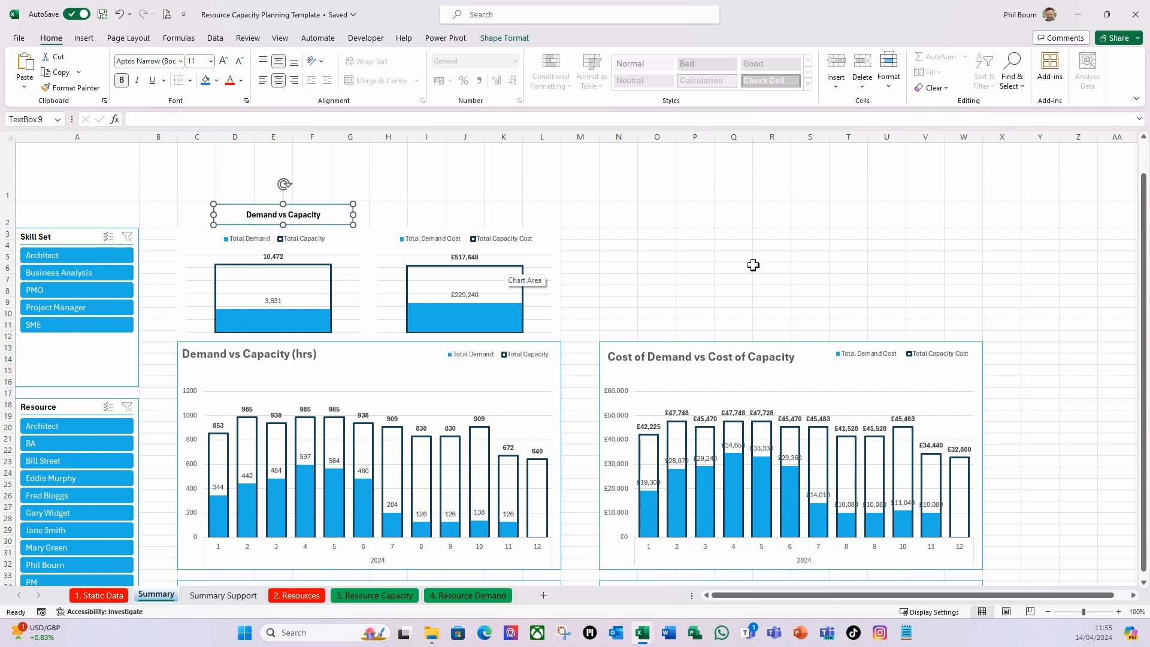
key(Left)
key(Left)
key(Left)
key(Left)
key(Left)
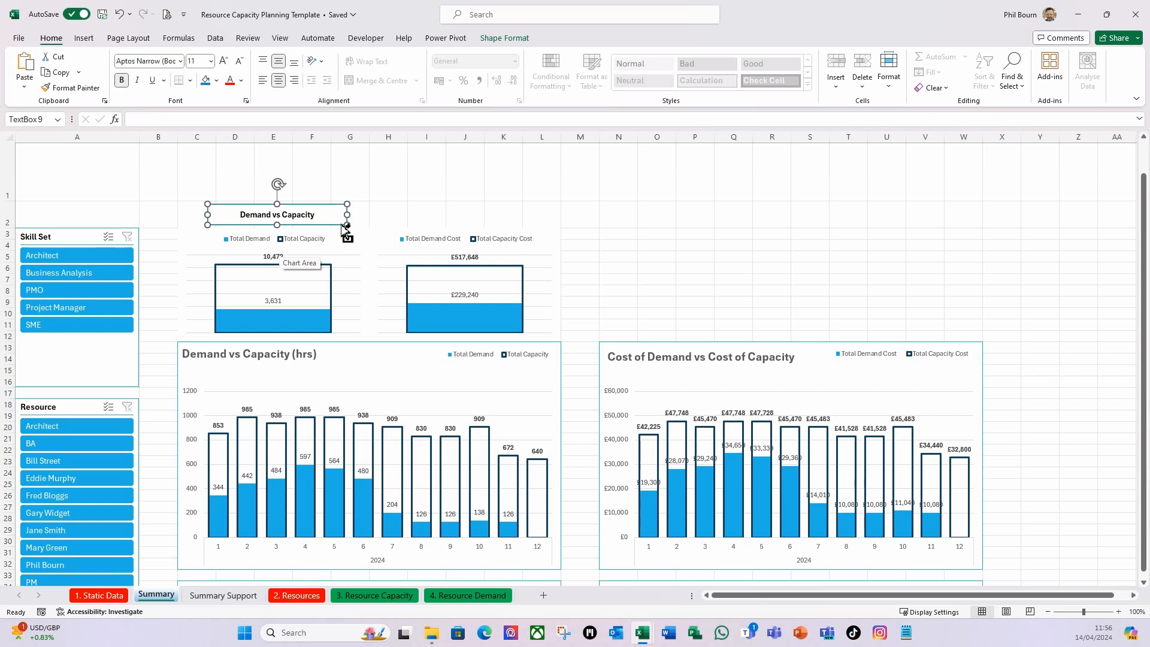
Copy the "Demand vs Capacity" text box above the cost totals chart and change its text to "Cost of Demand vs Cost of Capacity".
drag(346, 228, 530, 227)
click(505, 215)
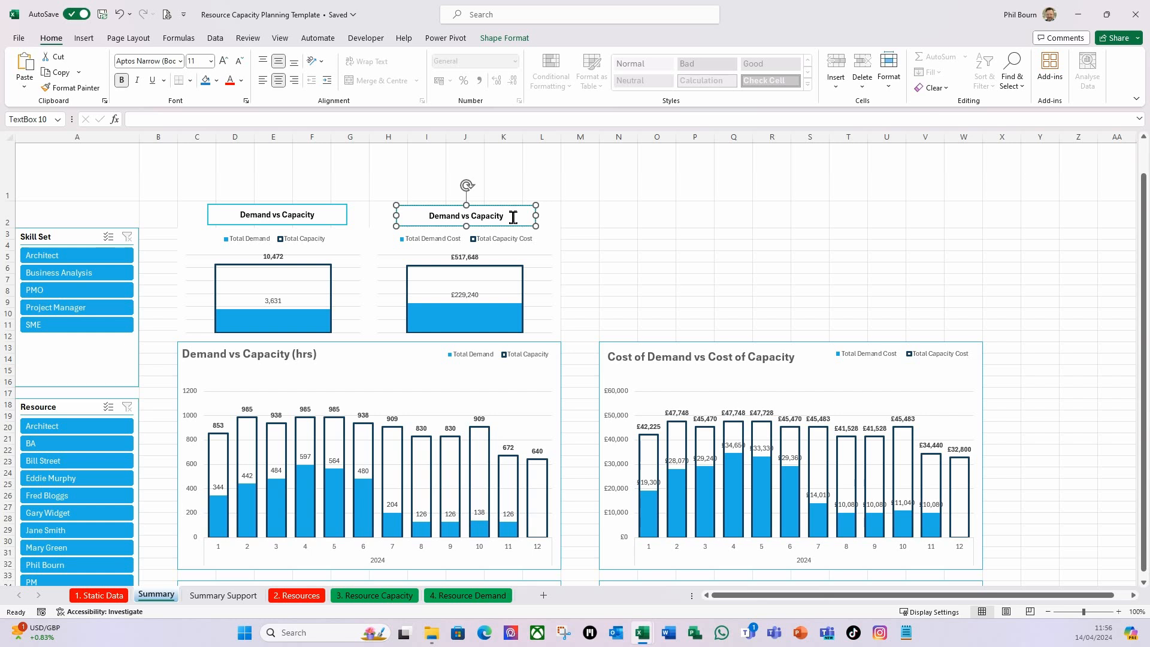
click(431, 219)
text(Cost )
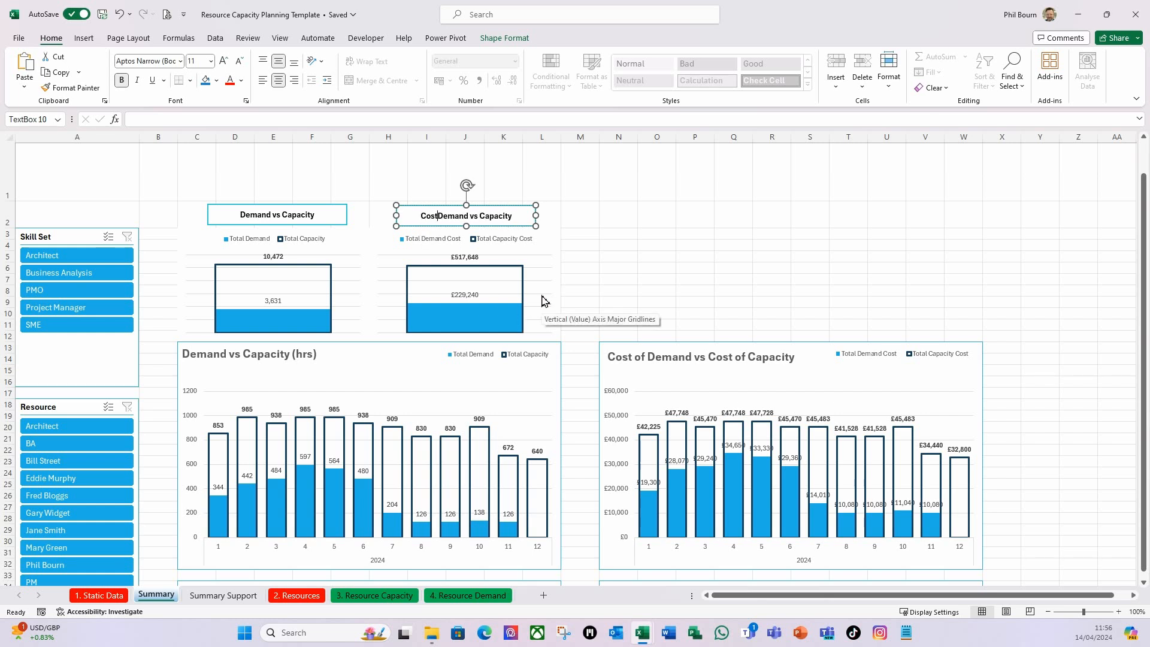
text(of)
click(491, 222)
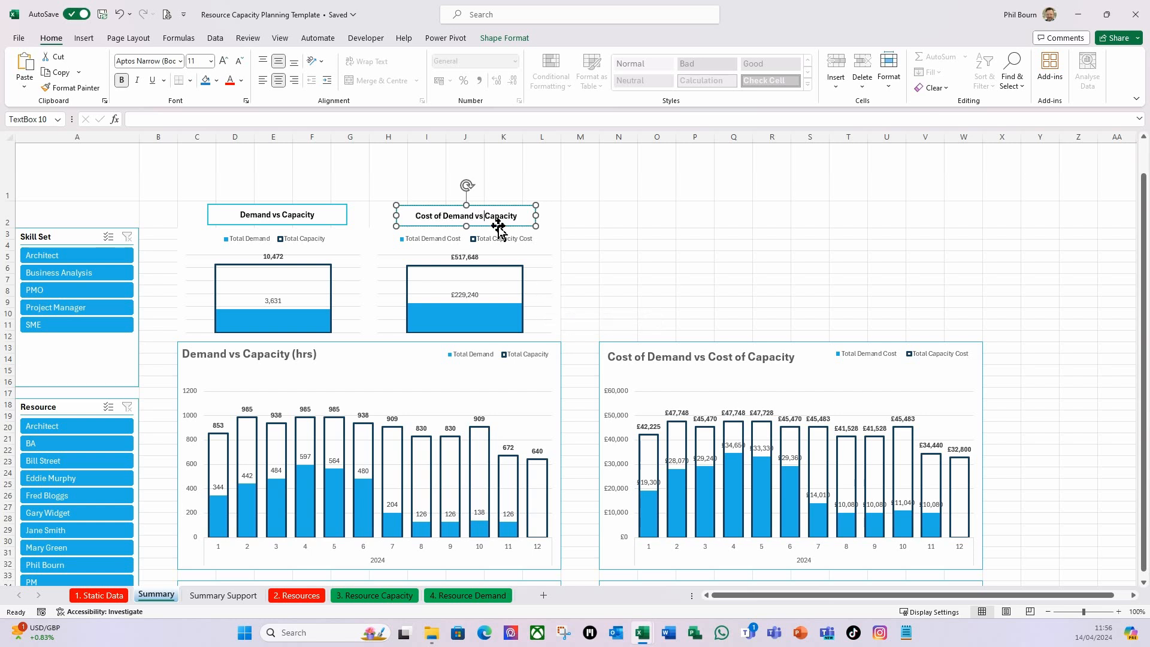
text(Cost of)
key(Return)
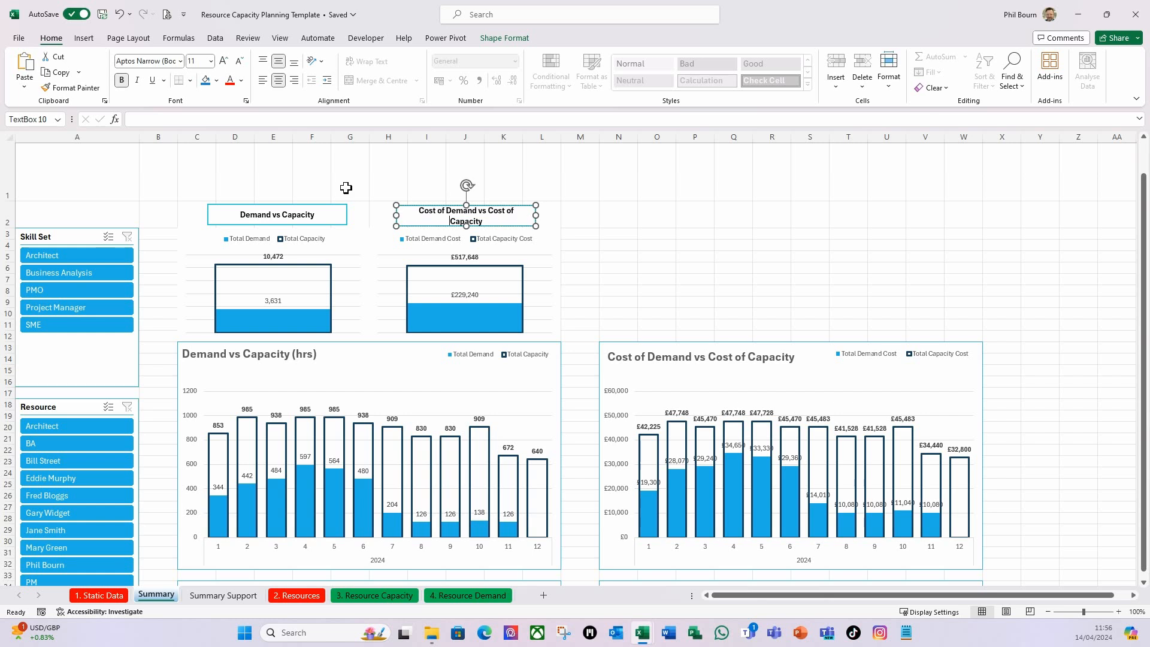
Widen the cost label to fit its text on one line and nudge it left to centre it above the cost totals chart.
drag(539, 215, 545, 215)
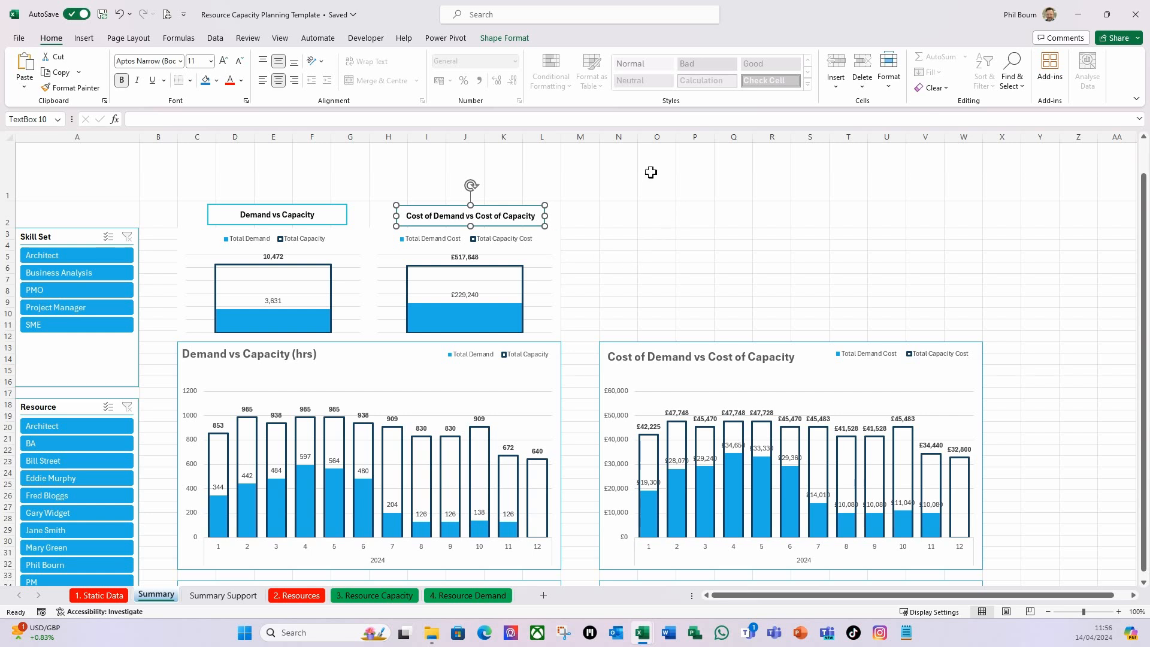
key(Left)
key(Left)
key(Left)
key(Left)
key(Left)
key(Left)
key(Left)
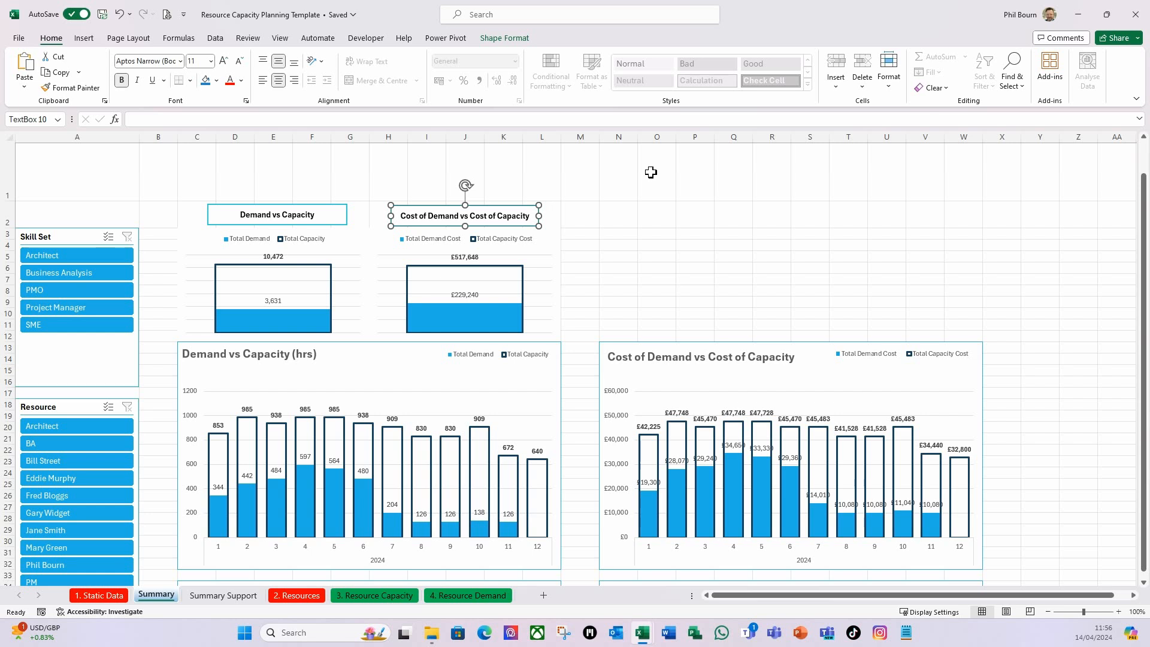
click(657, 214)
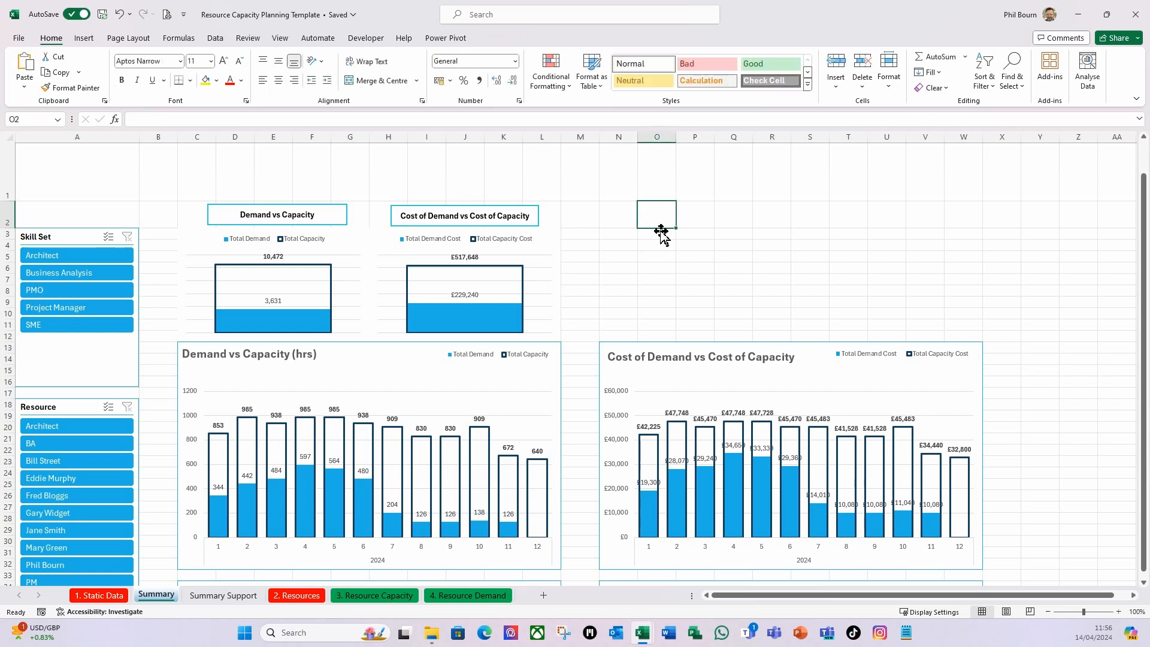
Select the hours and cost label text boxes together and align them with Align Top.
click(343, 222)
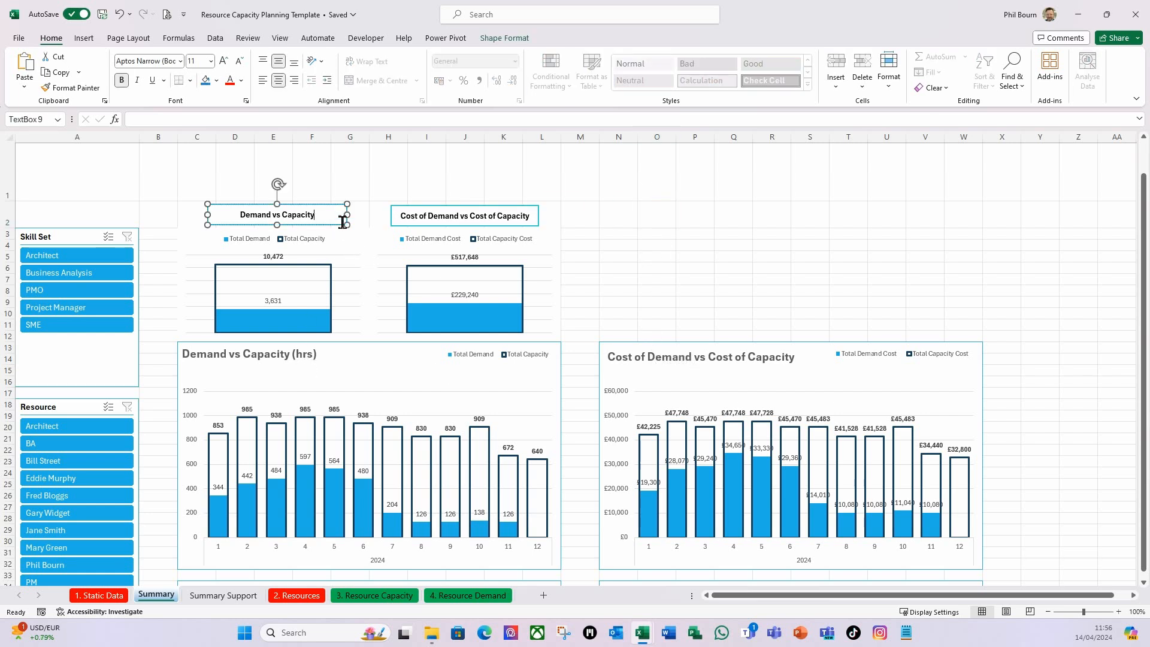
shift+click(404, 241)
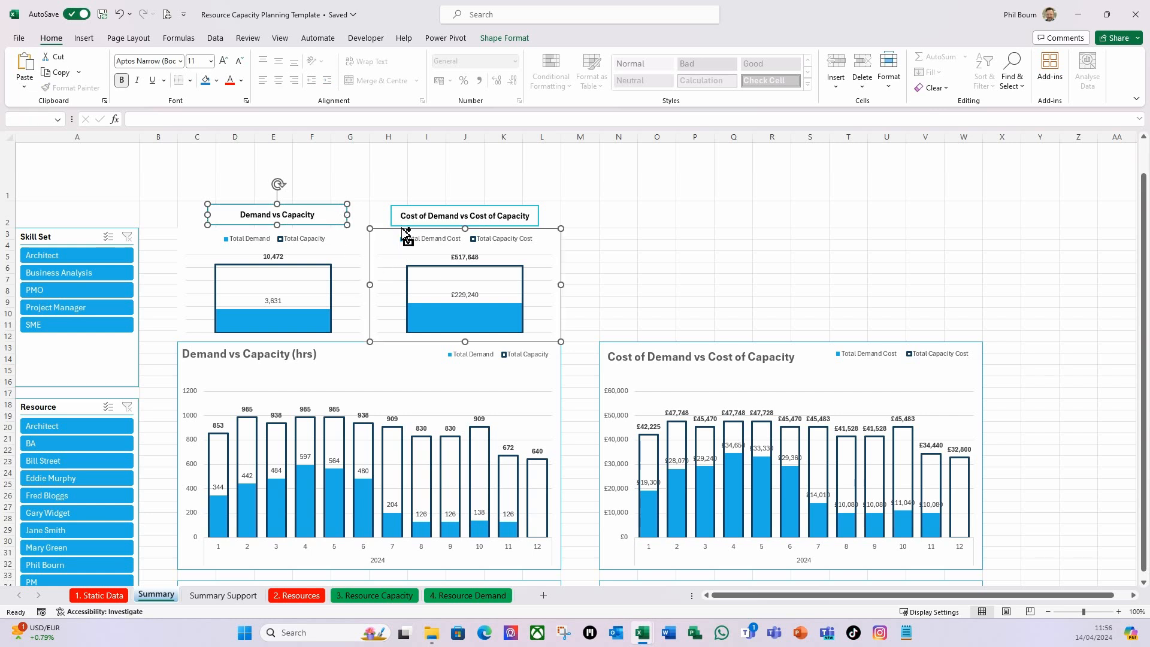
shift+click(500, 212)
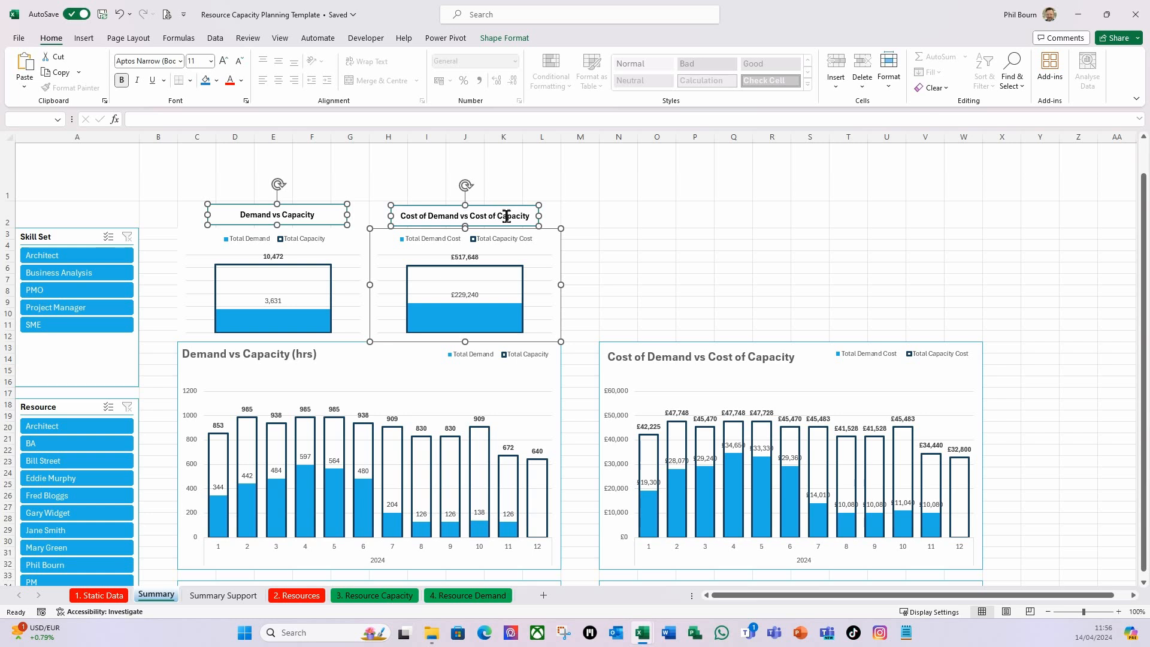
shift+click(566, 265)
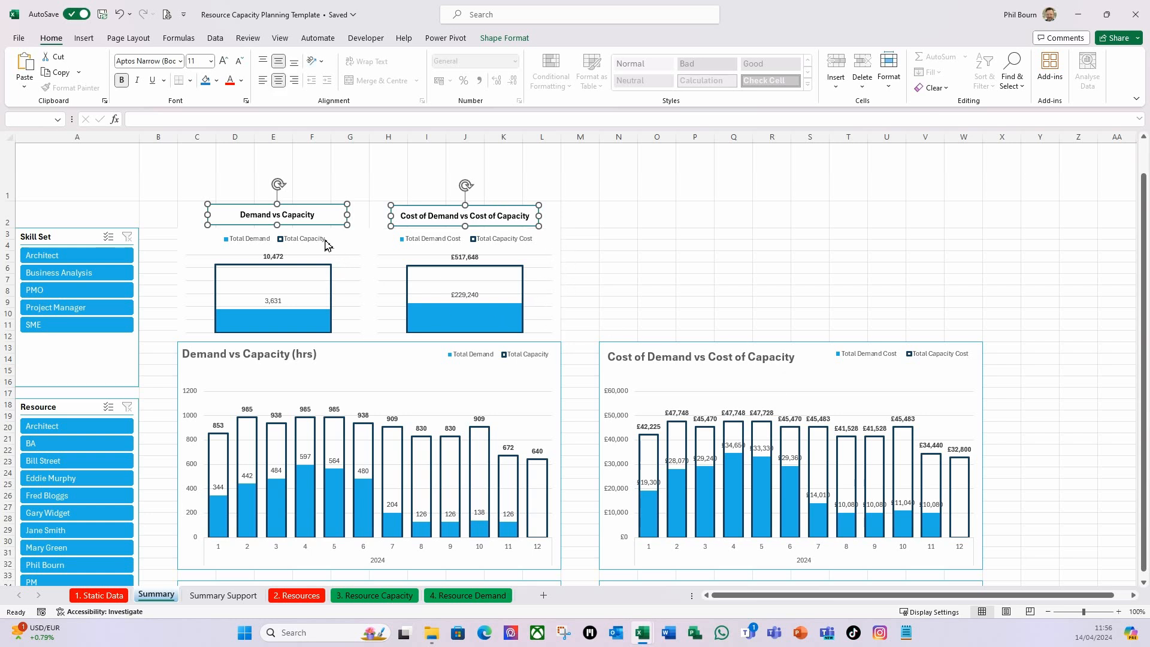
click(507, 41)
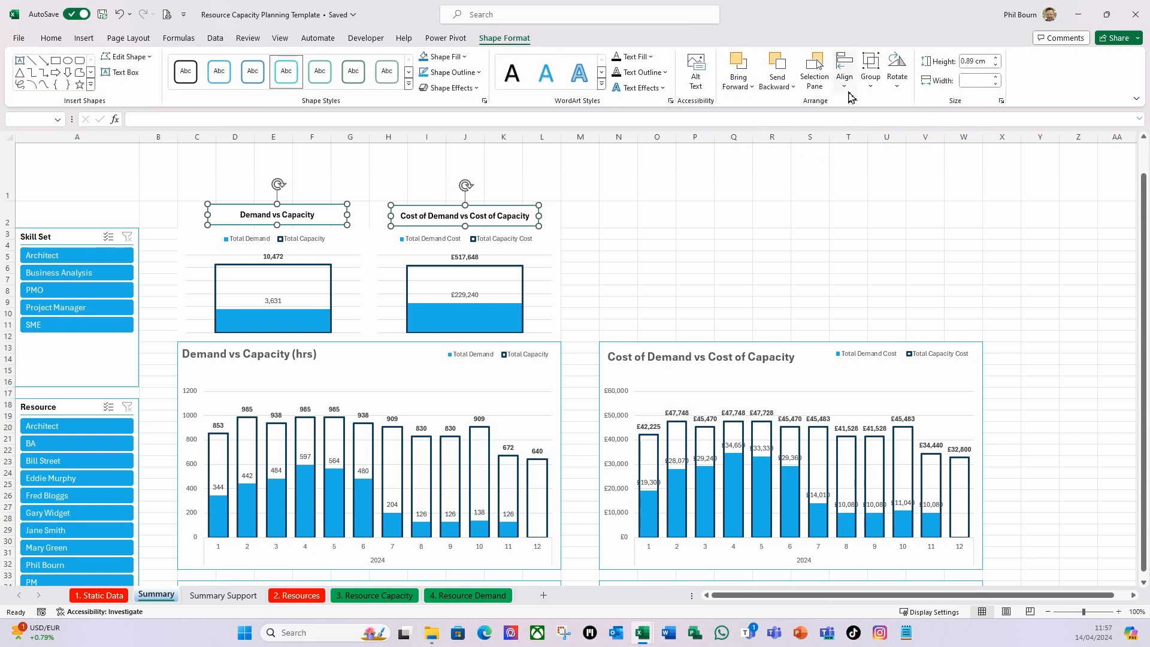
click(845, 84)
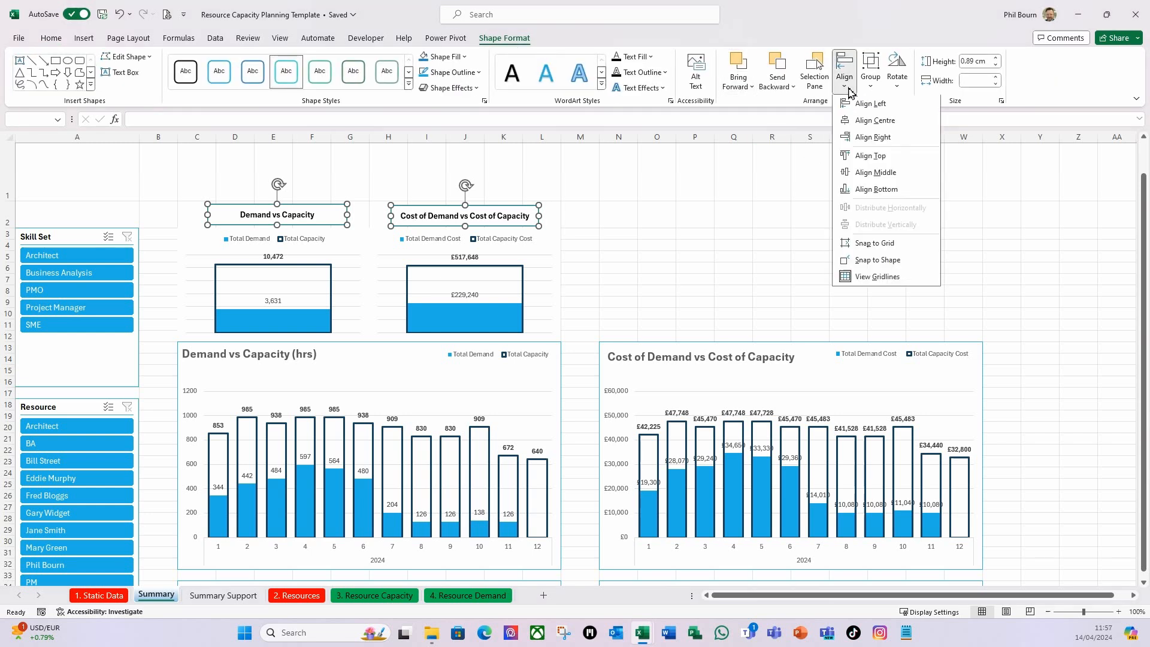
click(865, 157)
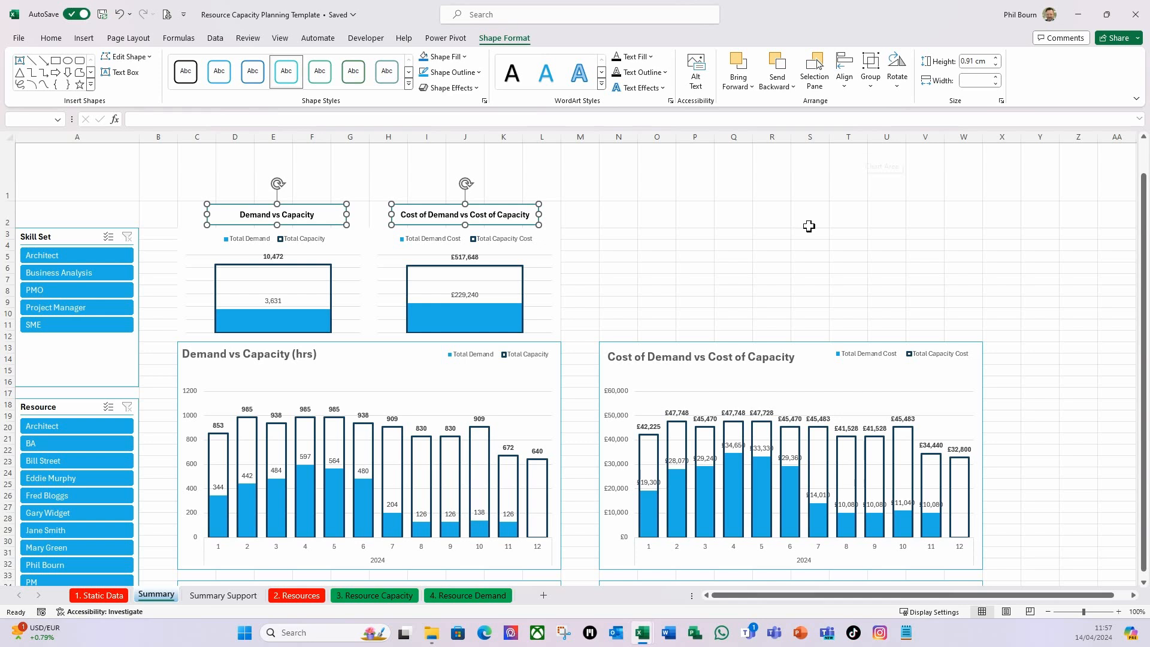
click(636, 249)
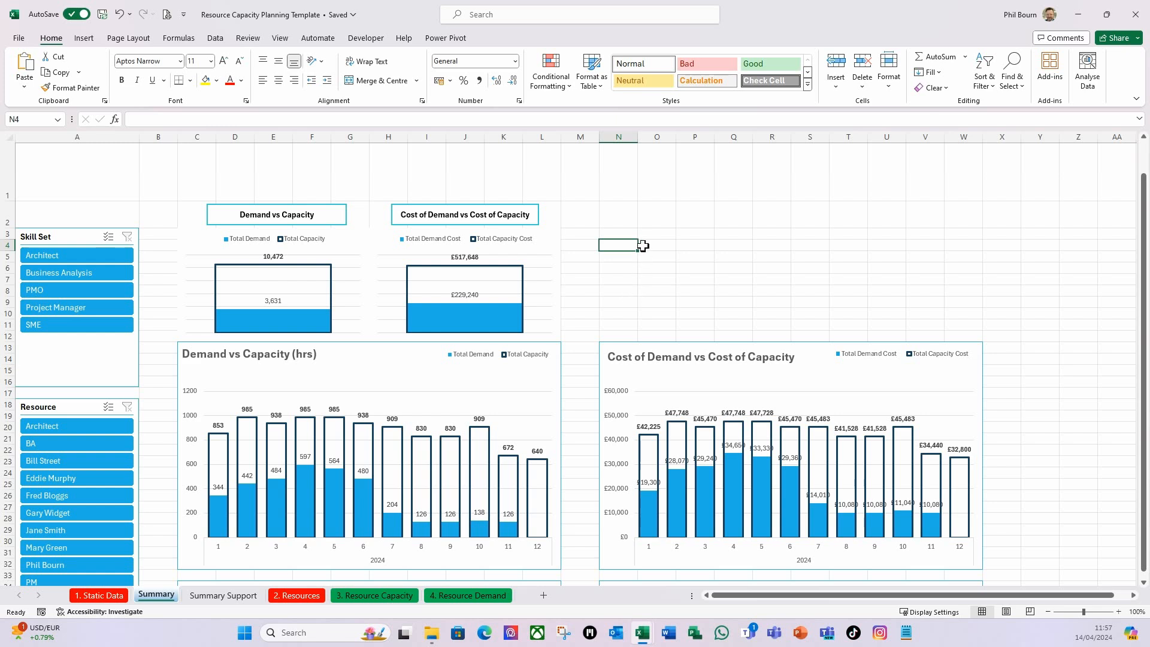
Preview the whole Summary dashboard with the gridlines hidden and turn the gridlines back on.
click(689, 292)
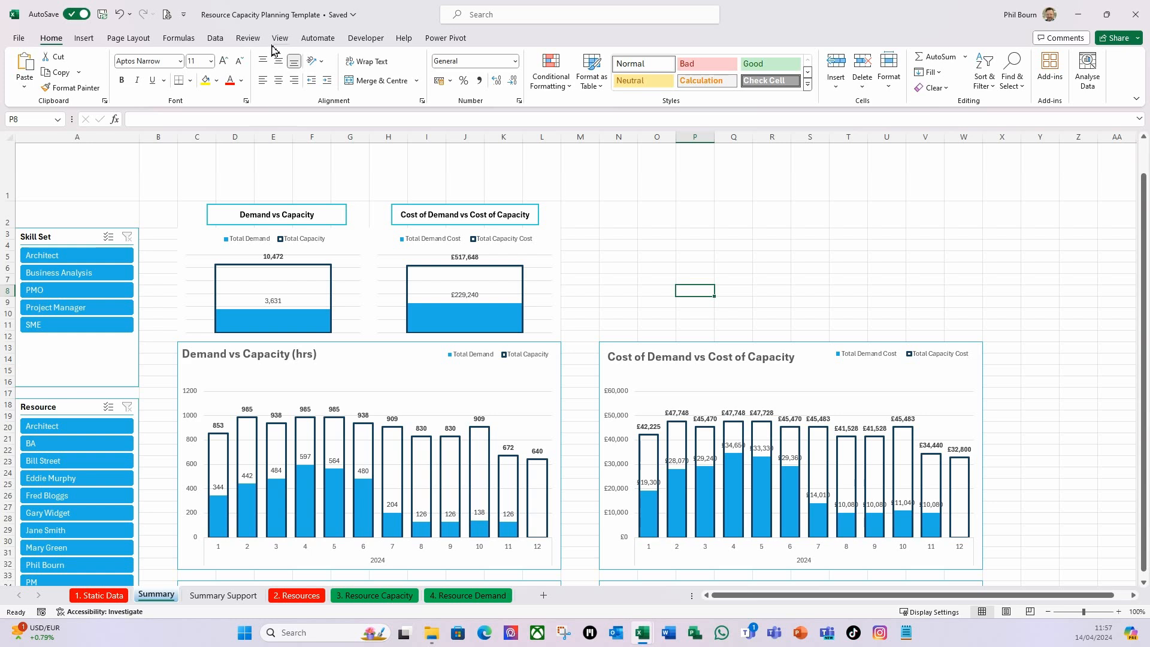
click(279, 39)
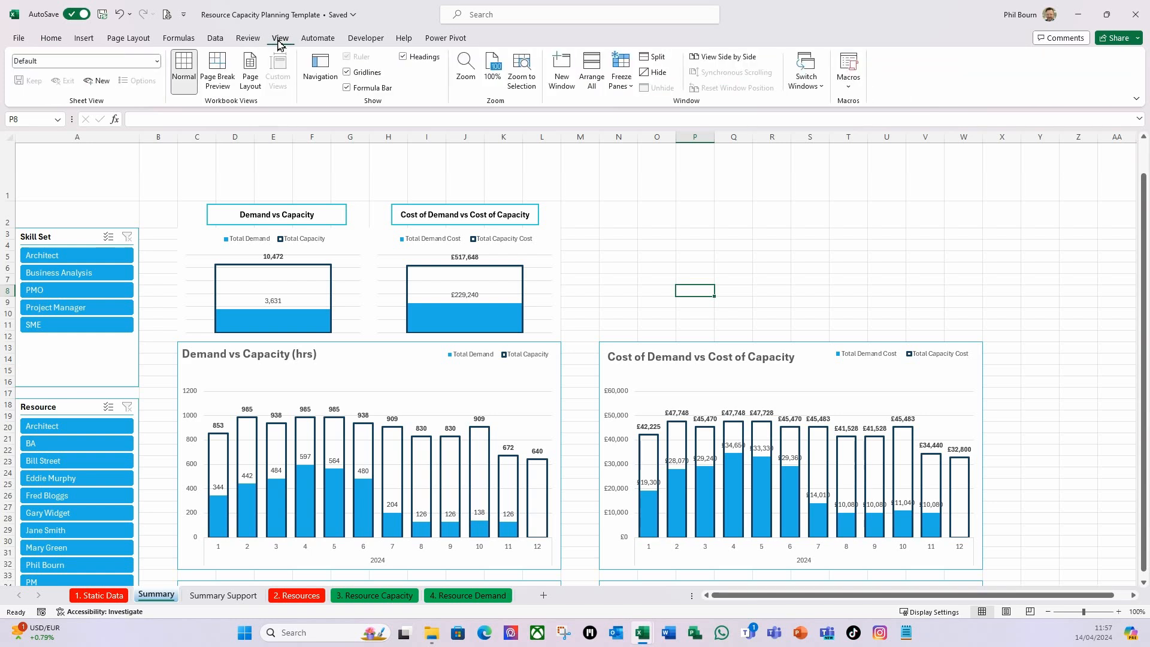
click(348, 73)
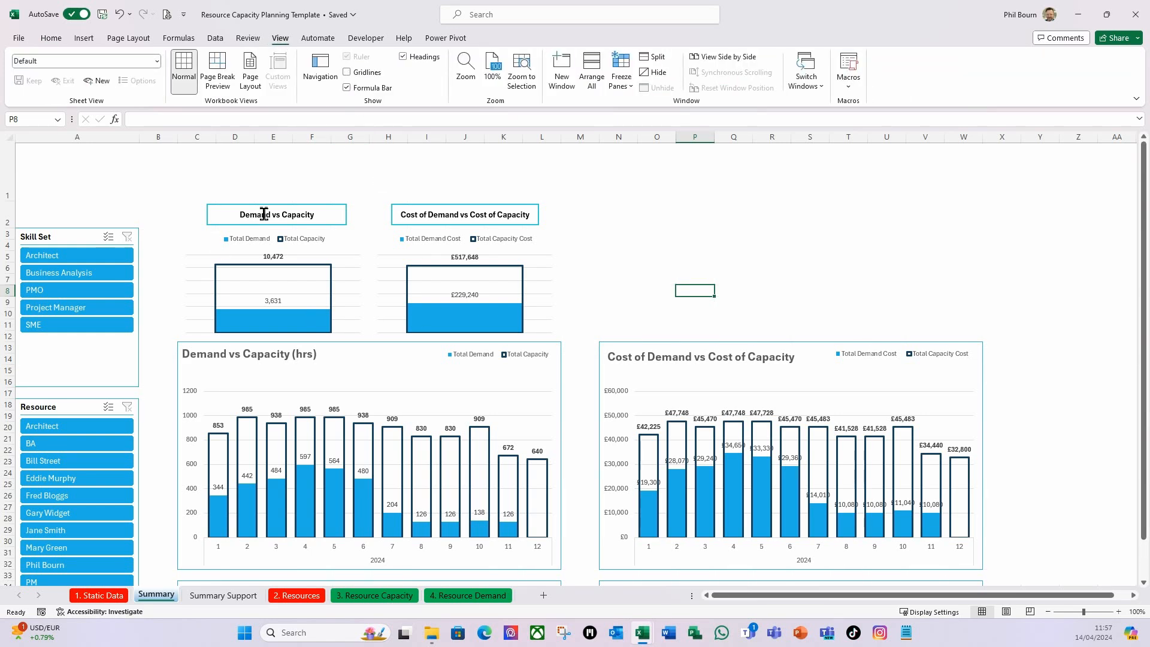
scroll(527, 359, down, 4)
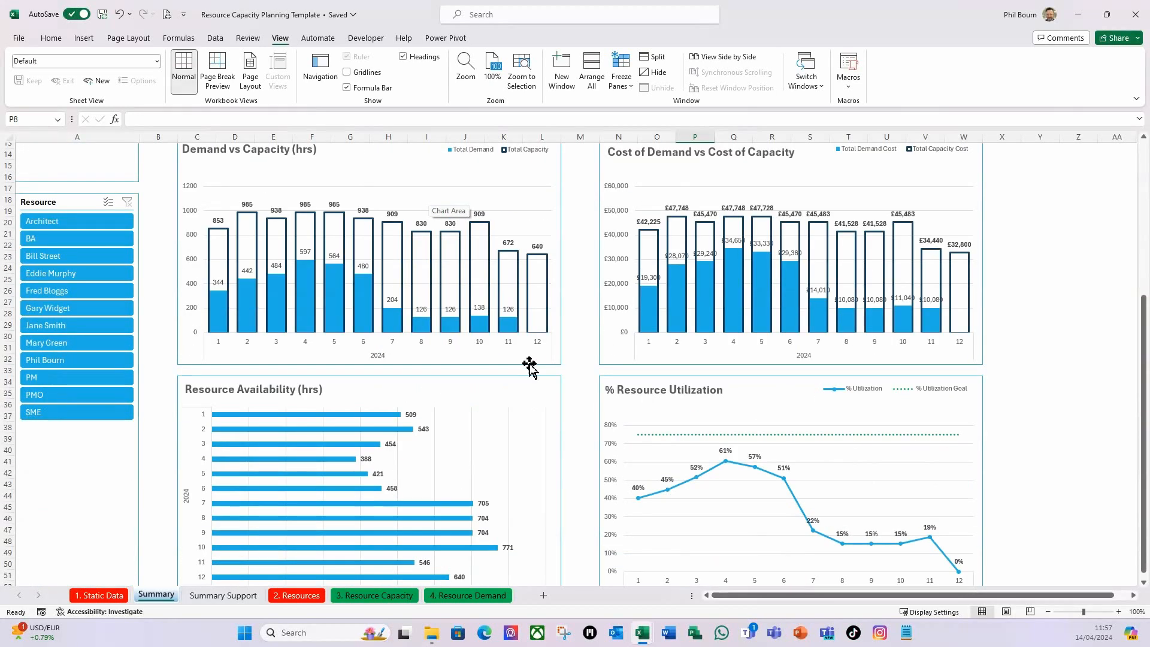
scroll(530, 369, down, 2)
scroll(531, 371, up, 2)
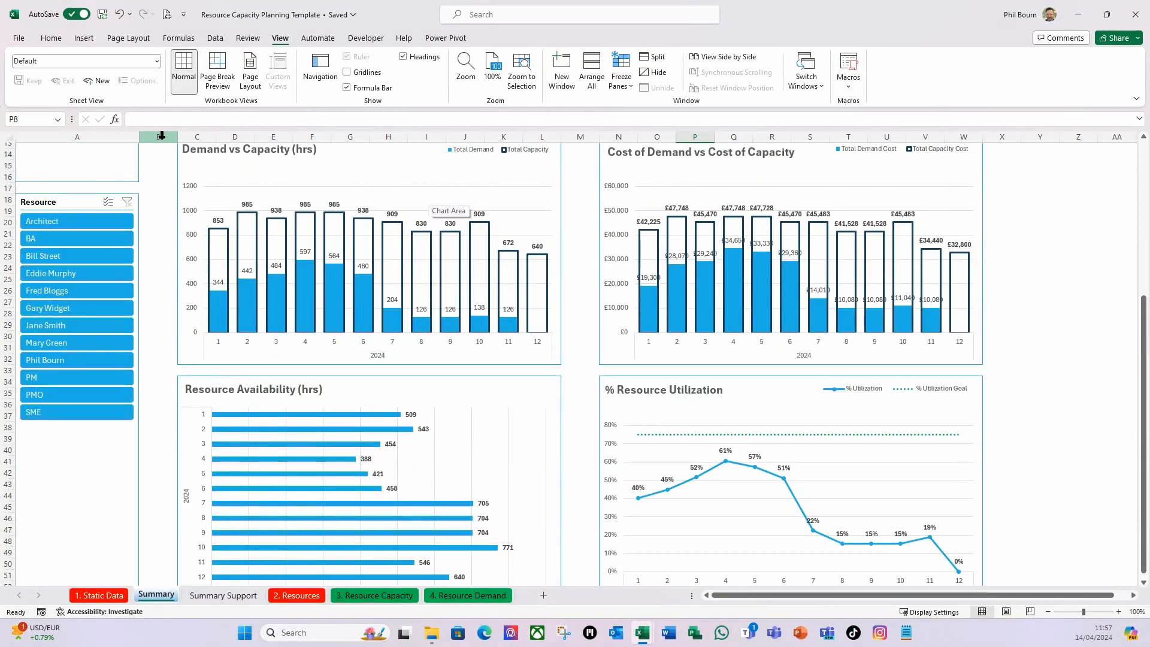
scroll(200, 431, up, 4)
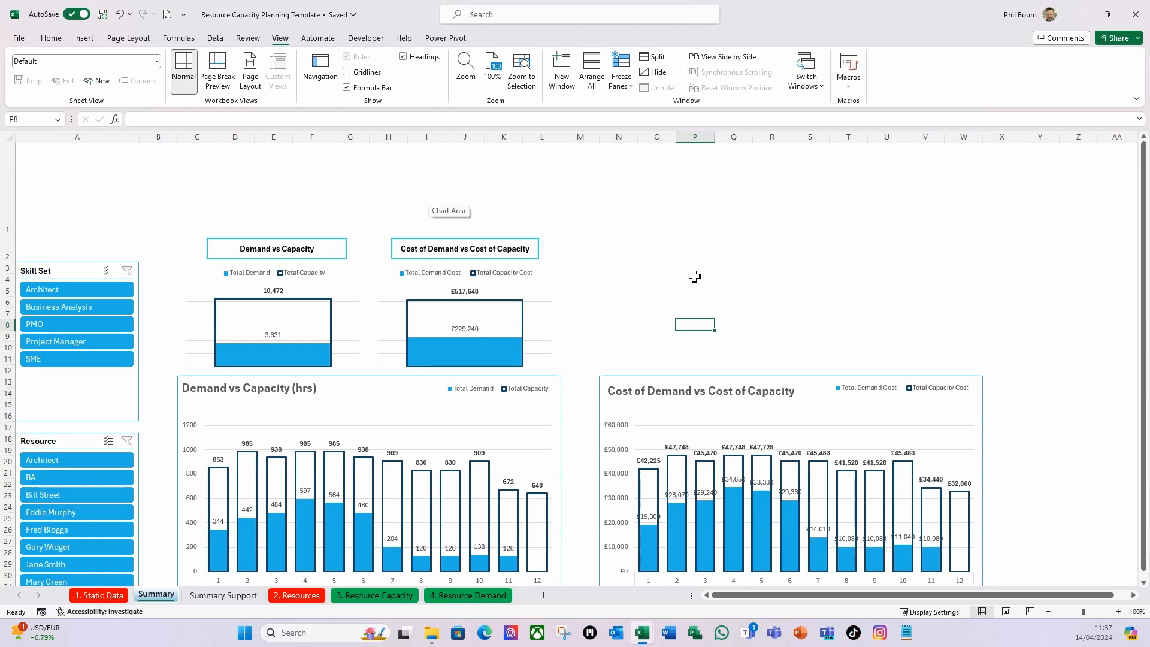
click(347, 73)
click(650, 269)
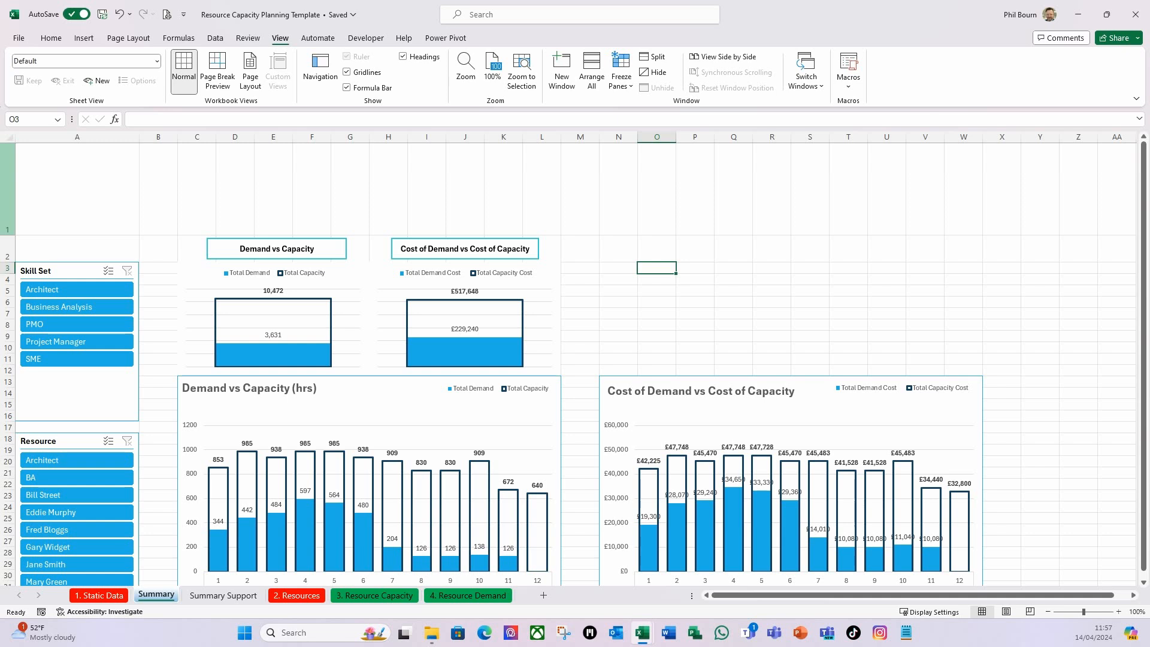
Fill the whole of header row 1 on the Summary sheet with the standard light blue colour.
click(7, 188)
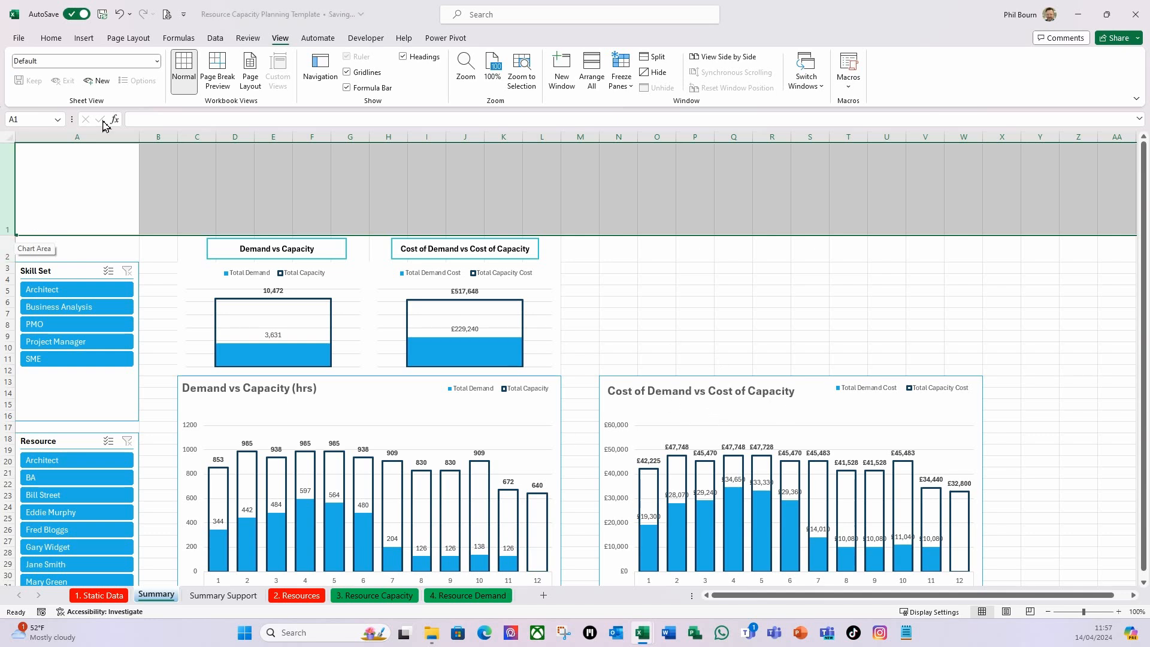
click(51, 38)
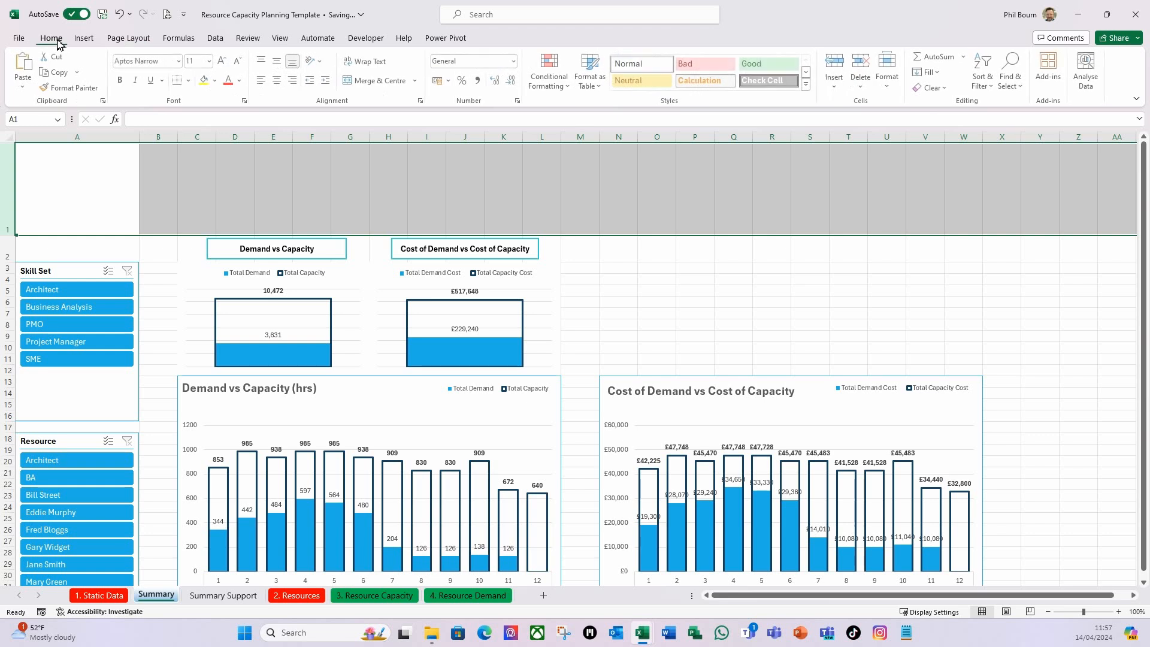
click(216, 81)
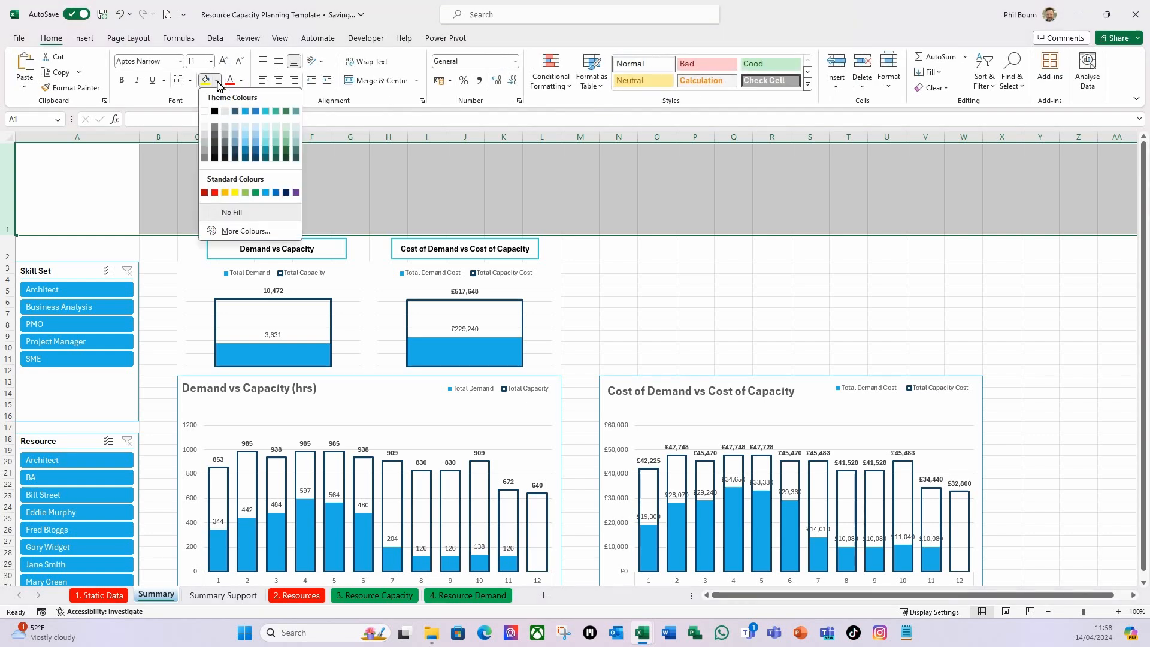
click(265, 192)
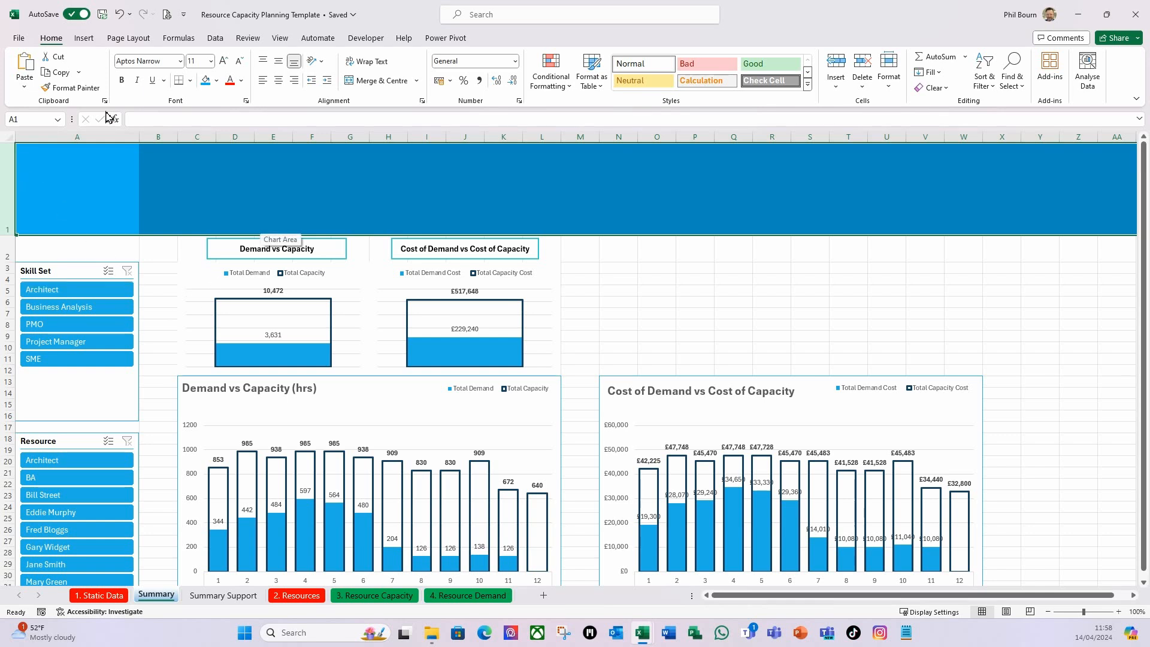
click(216, 80)
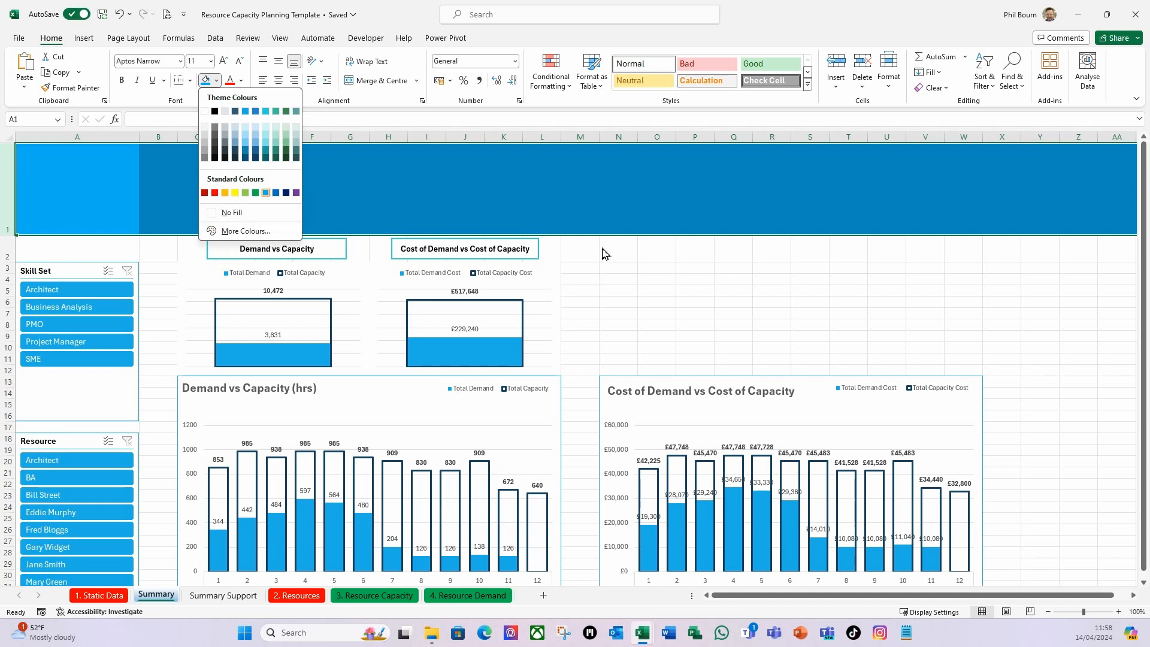
key(Escape)
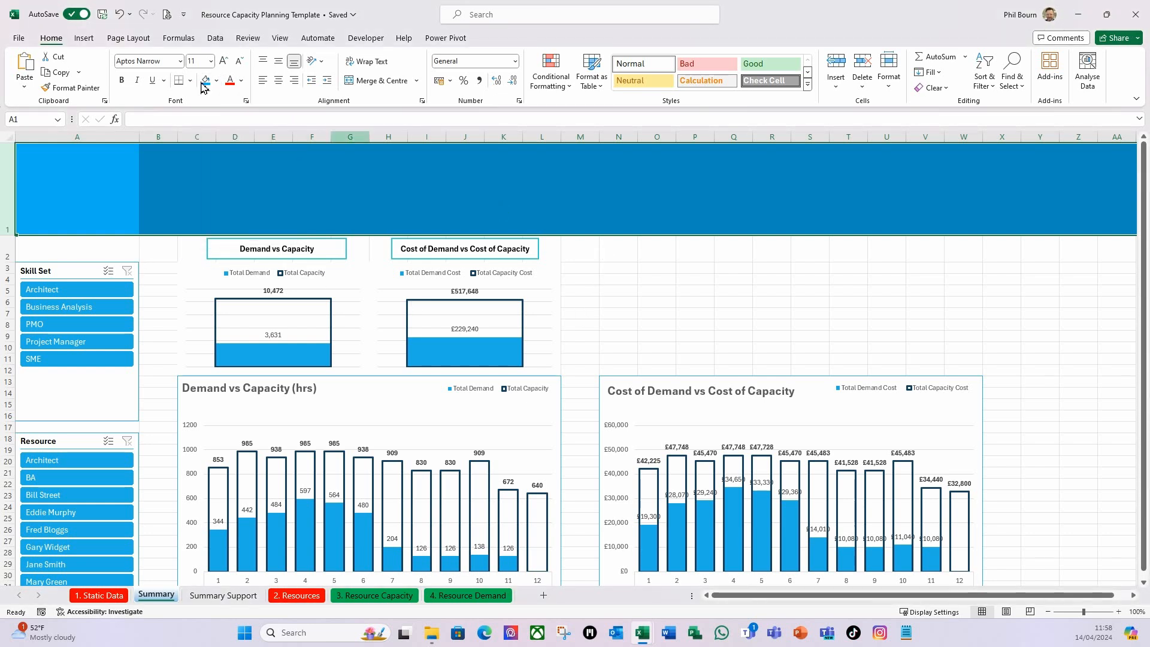
click(128, 39)
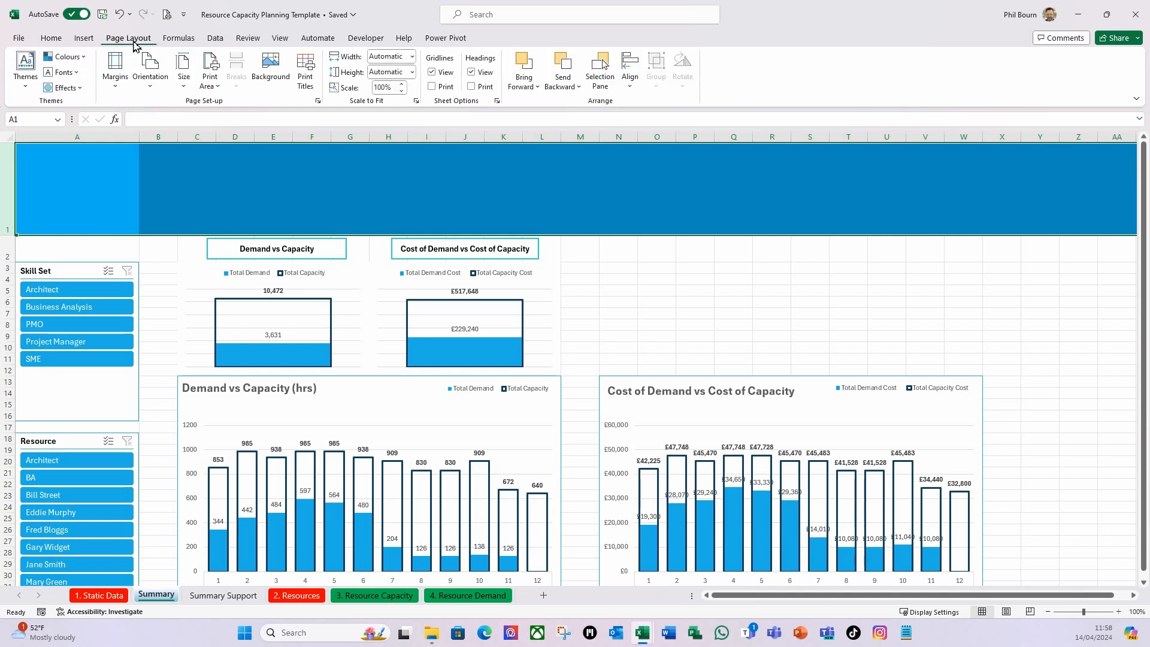
click(67, 57)
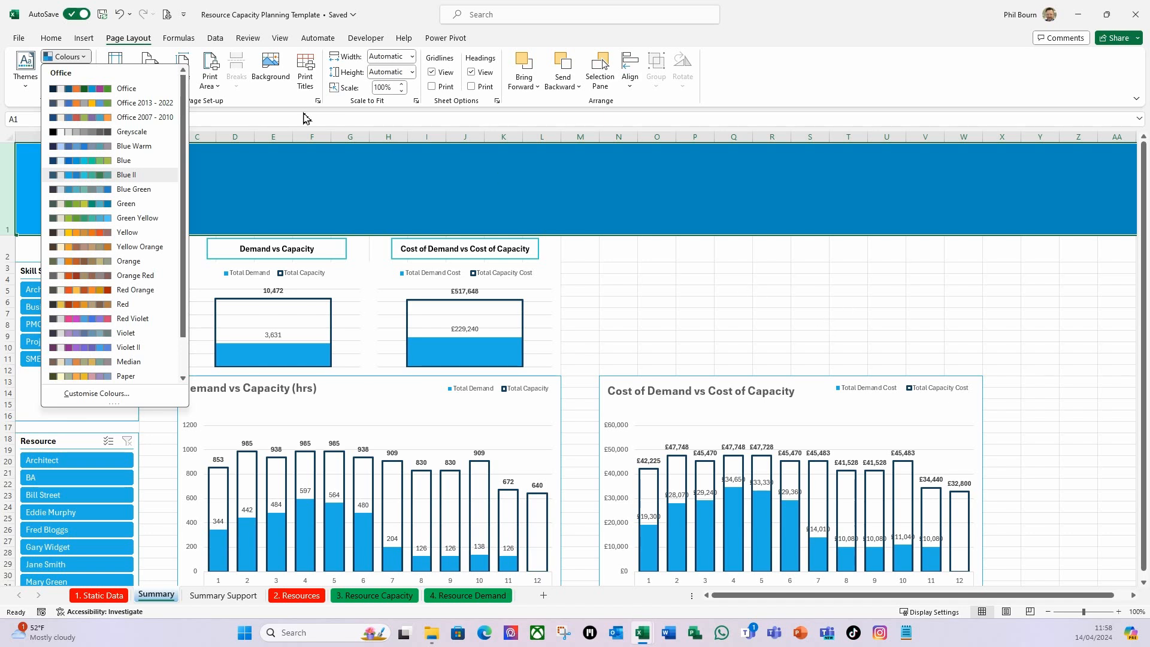
click(683, 299)
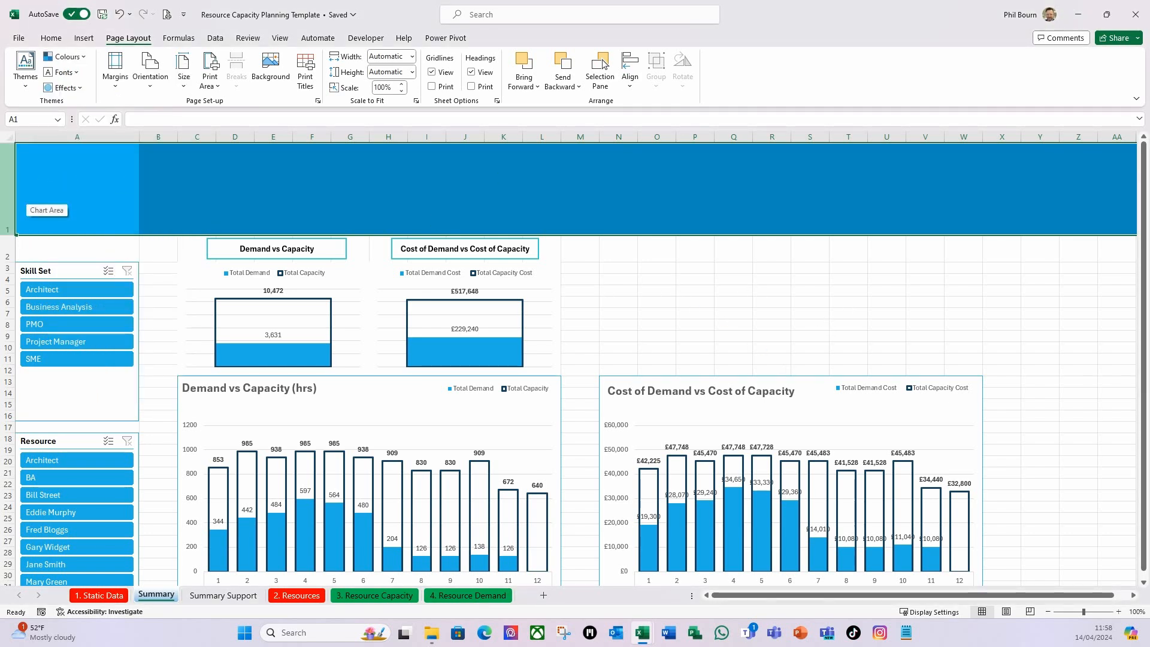
Add a Thick Bottom Border to header row 1 and hide the Summary sheet's gridlines.
click(51, 38)
click(190, 80)
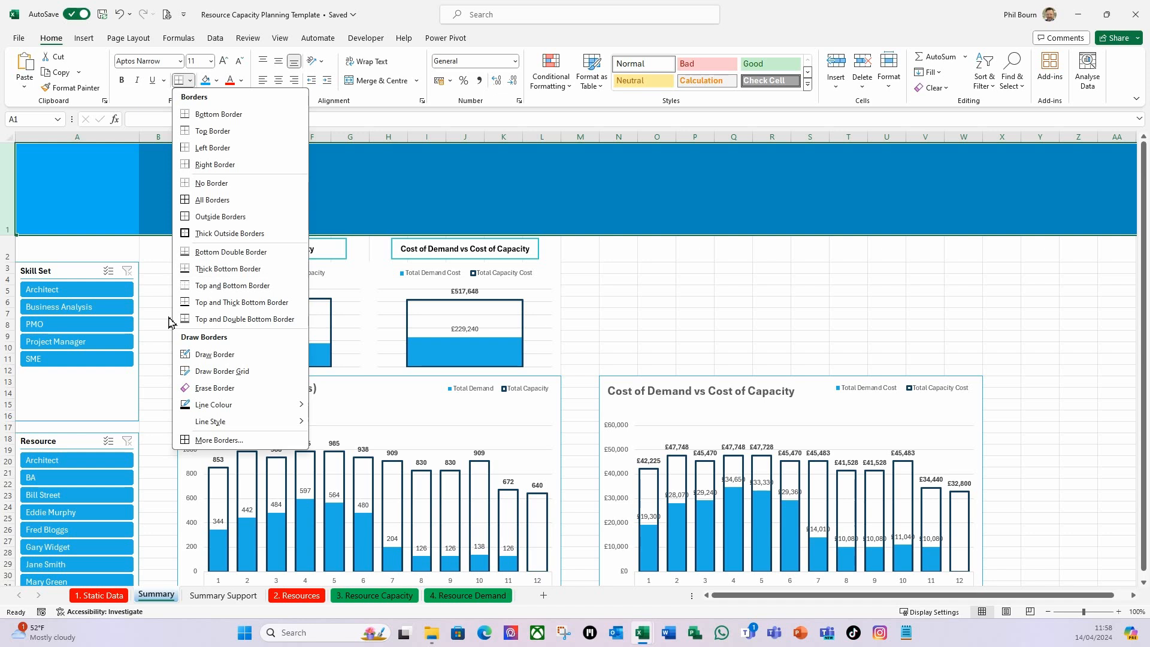
click(234, 269)
click(618, 279)
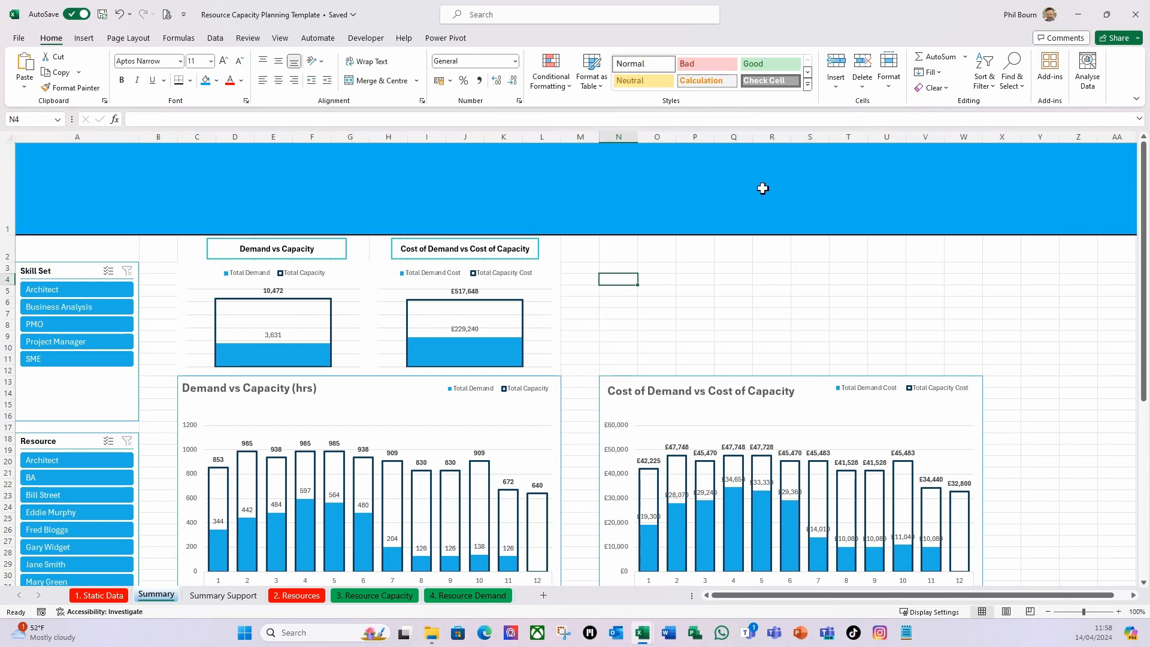
click(281, 38)
click(834, 301)
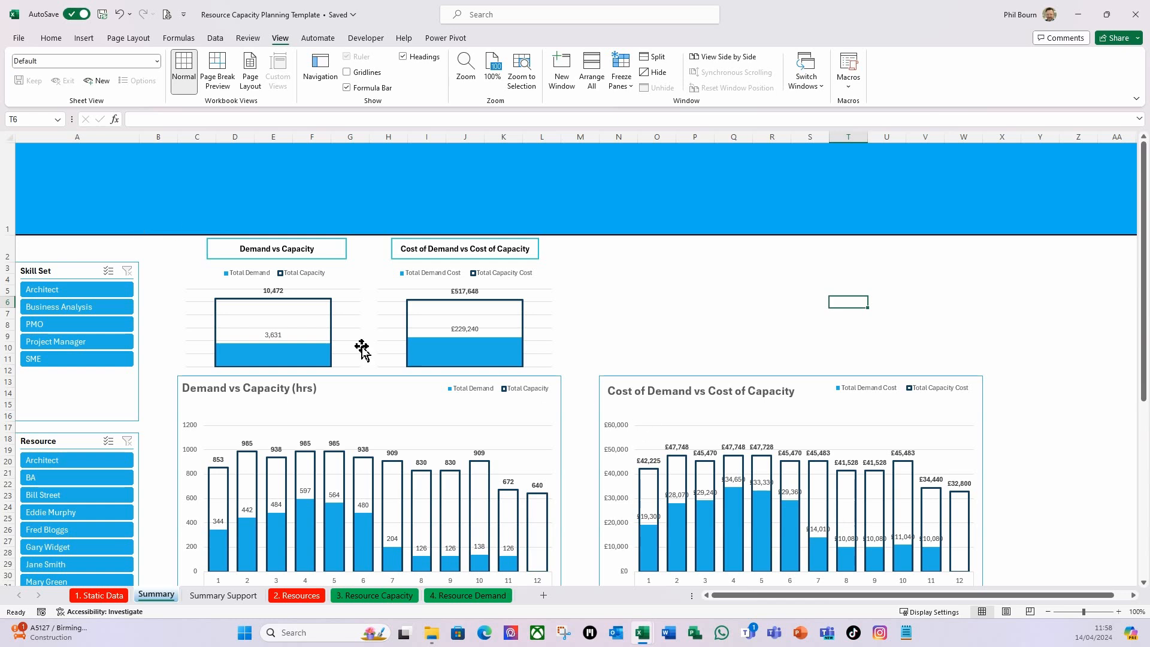
Search the stock icons for "people", insert the outlined three-person group icon in cell A1 and enlarge it to about 4.02 cm square.
click(68, 159)
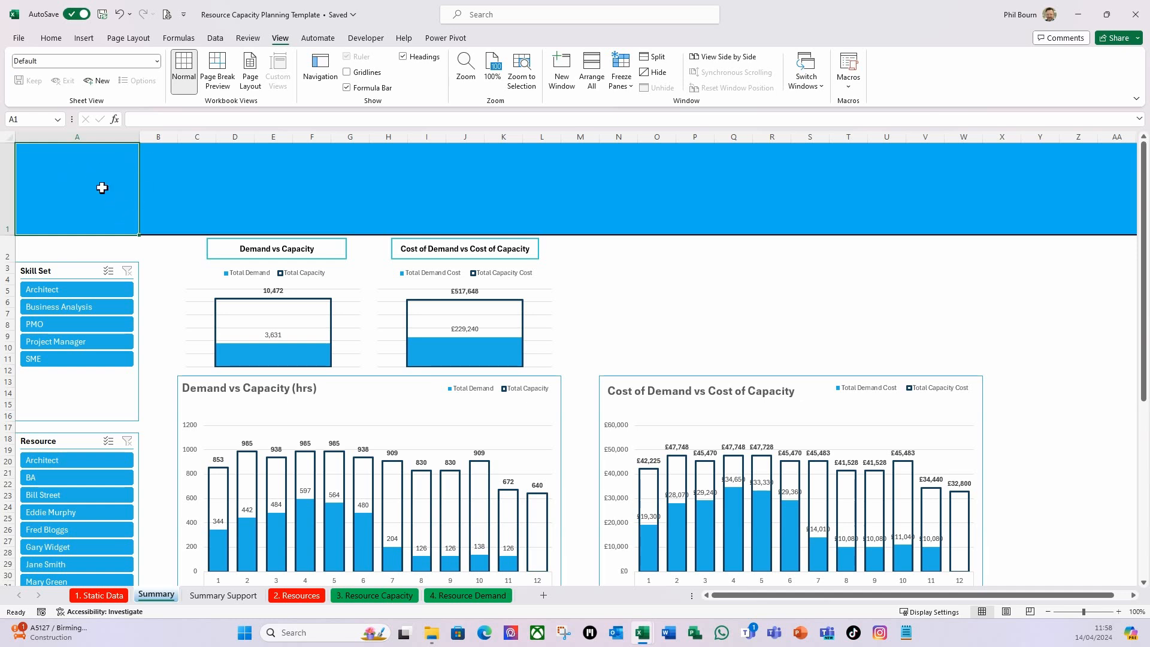
click(84, 40)
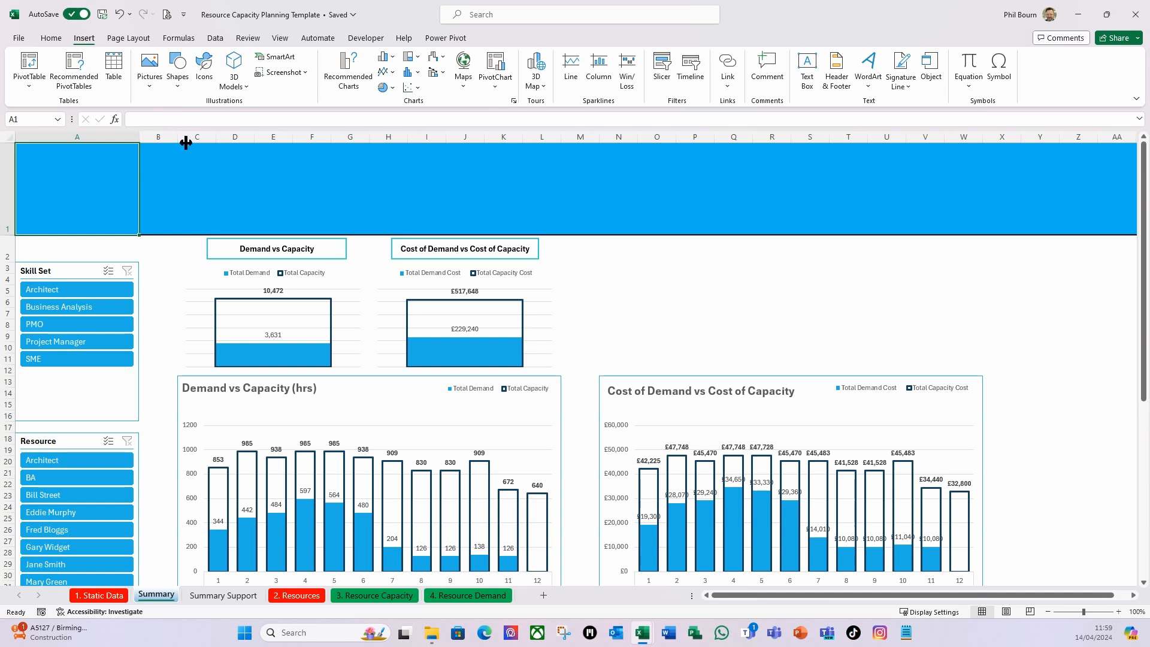
click(204, 83)
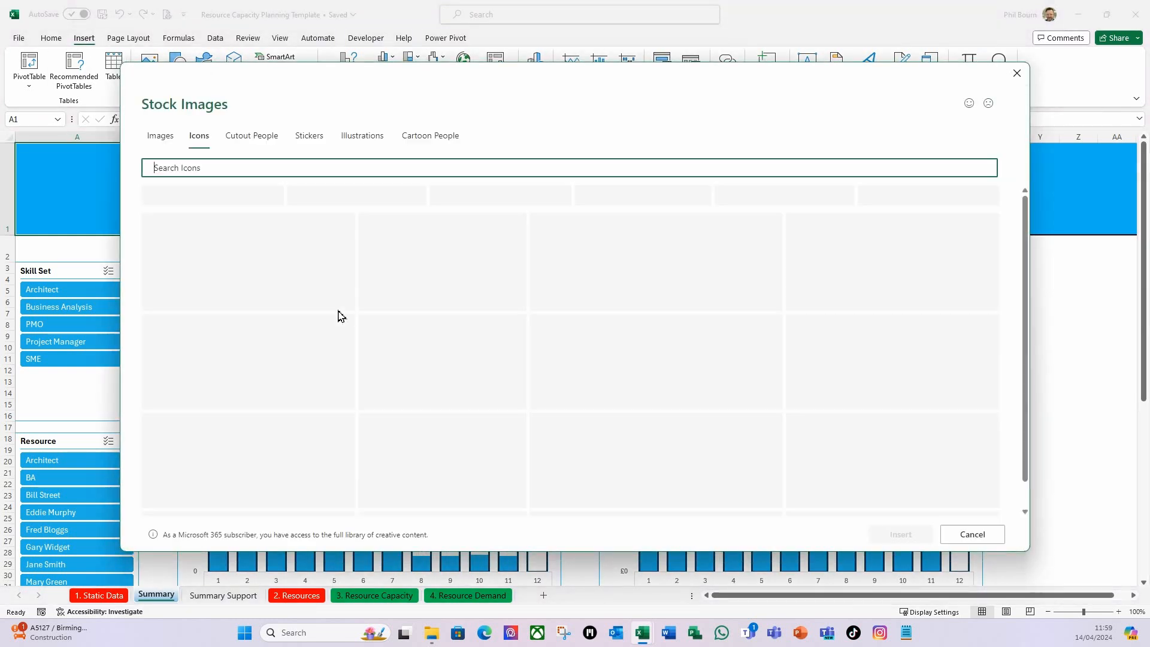
click(205, 170)
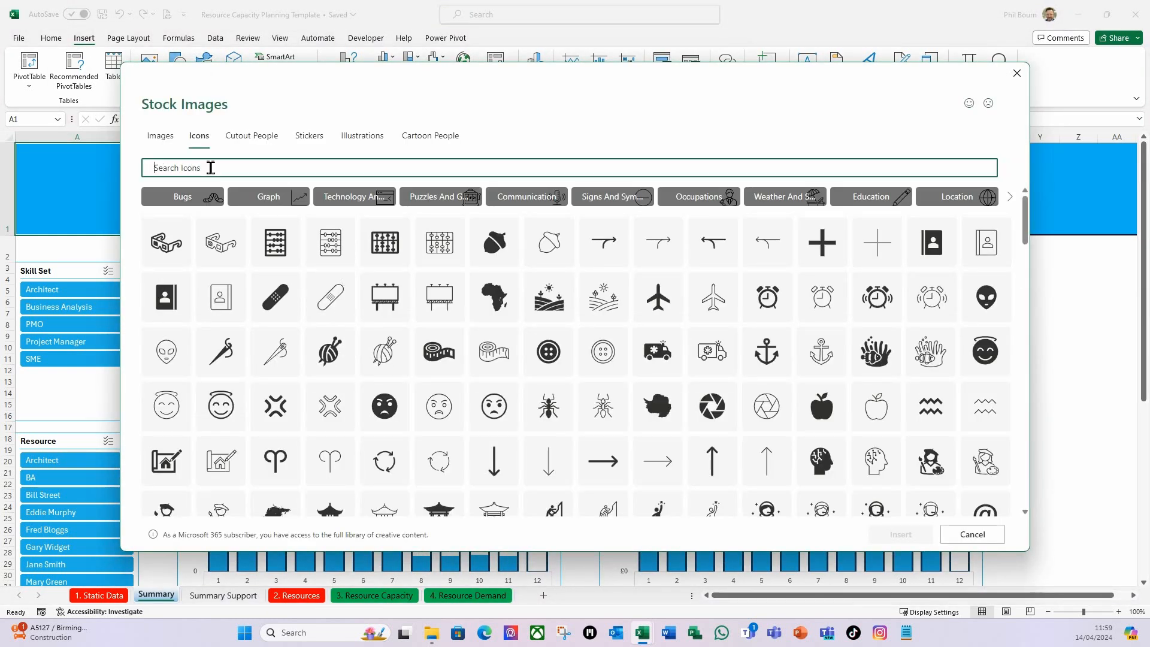
text(people)
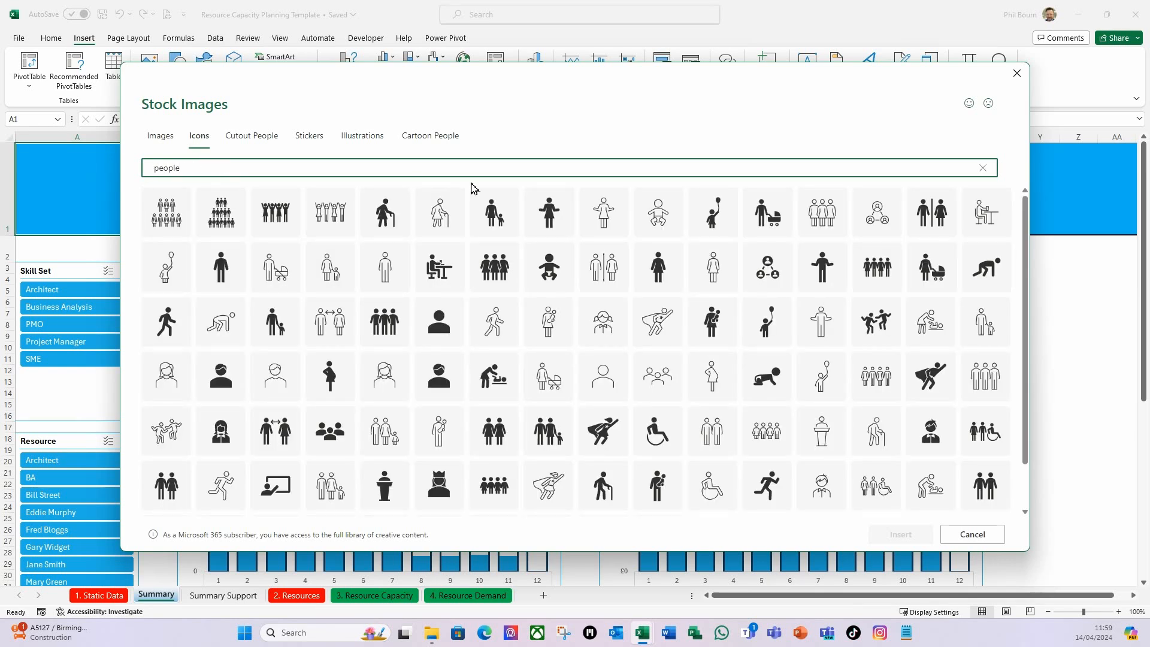
scroll(536, 331, down, 1)
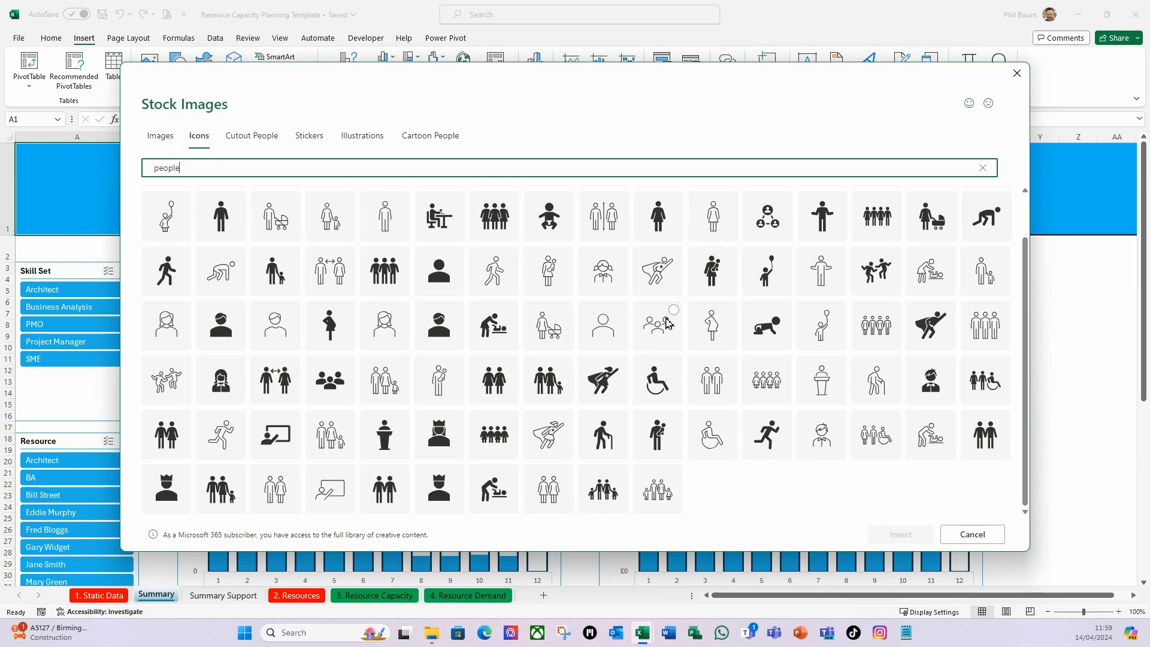
click(665, 325)
click(906, 535)
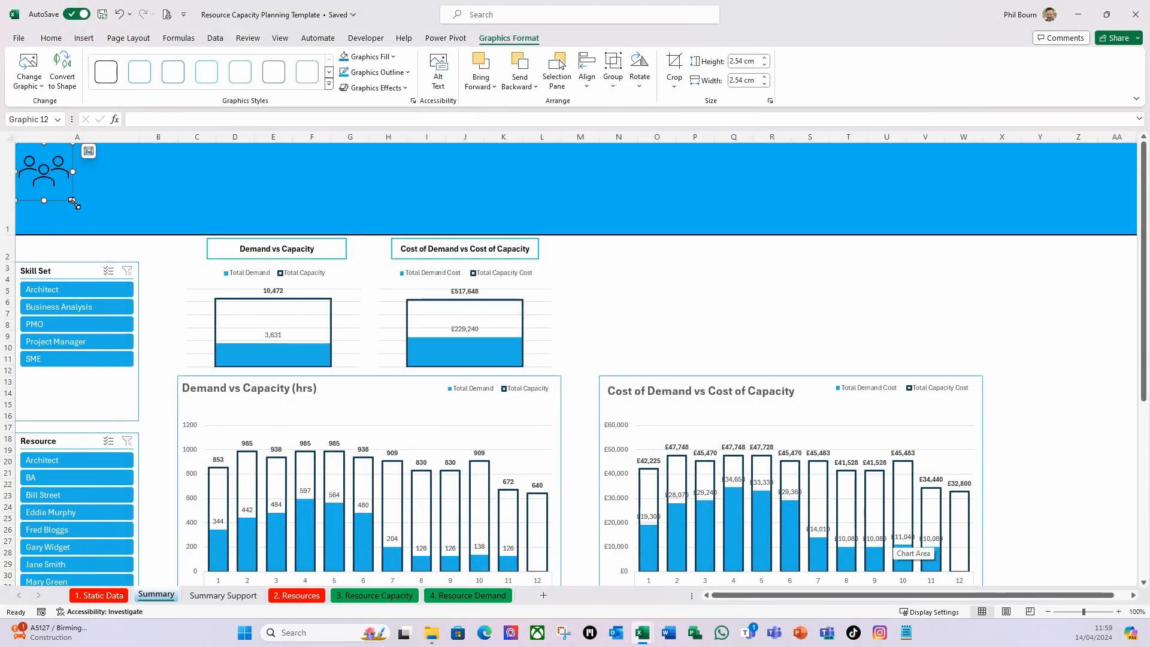
drag(72, 201, 108, 232)
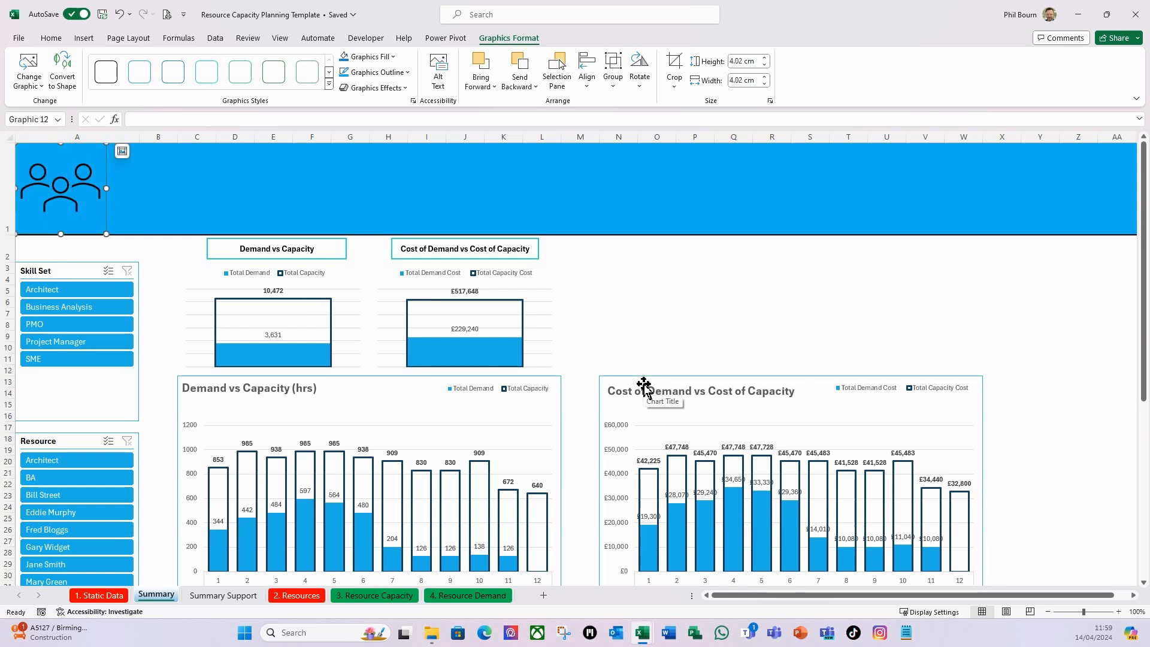
click(621, 327)
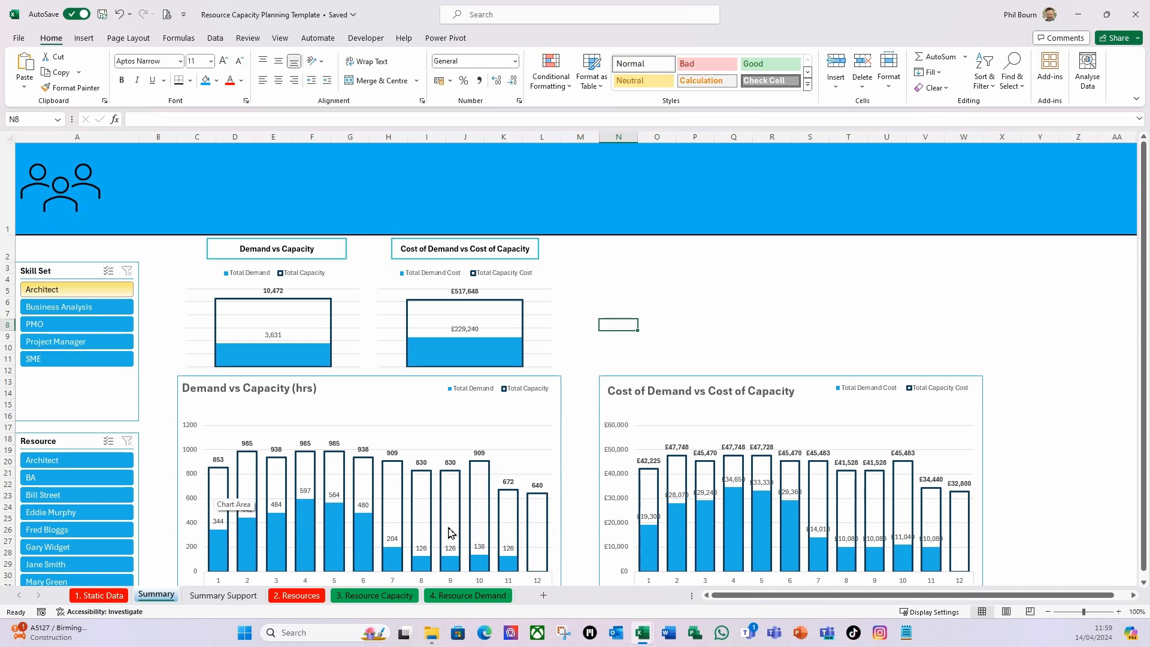
Turn the gridlines back on for the Summary sheet.
click(799, 313)
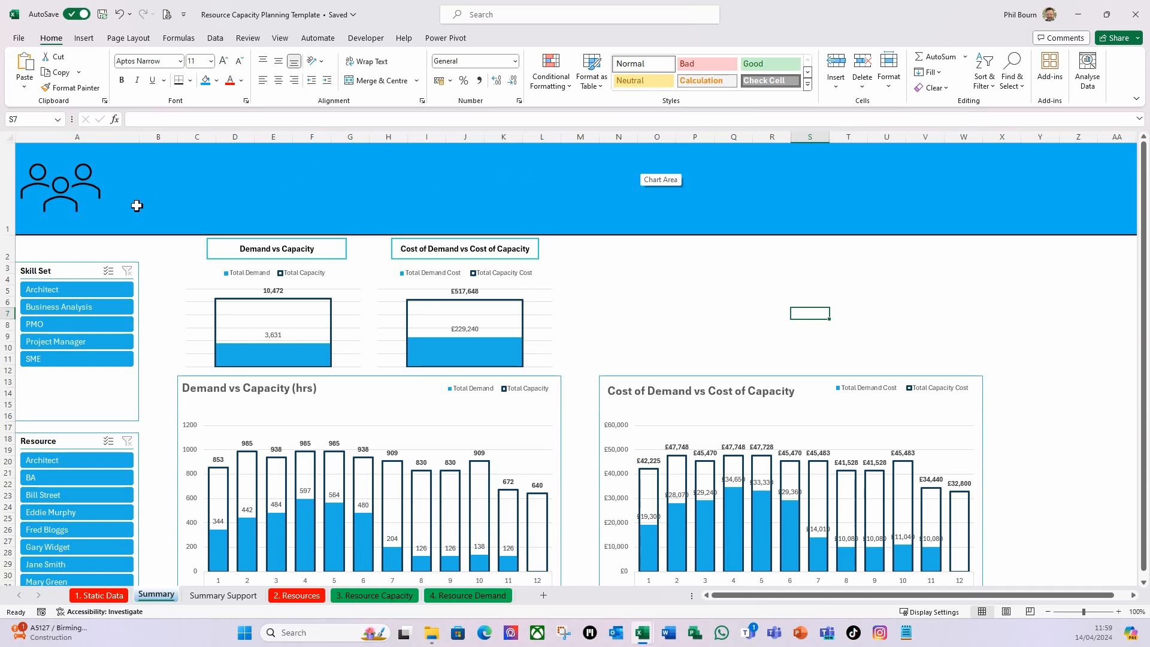
click(596, 277)
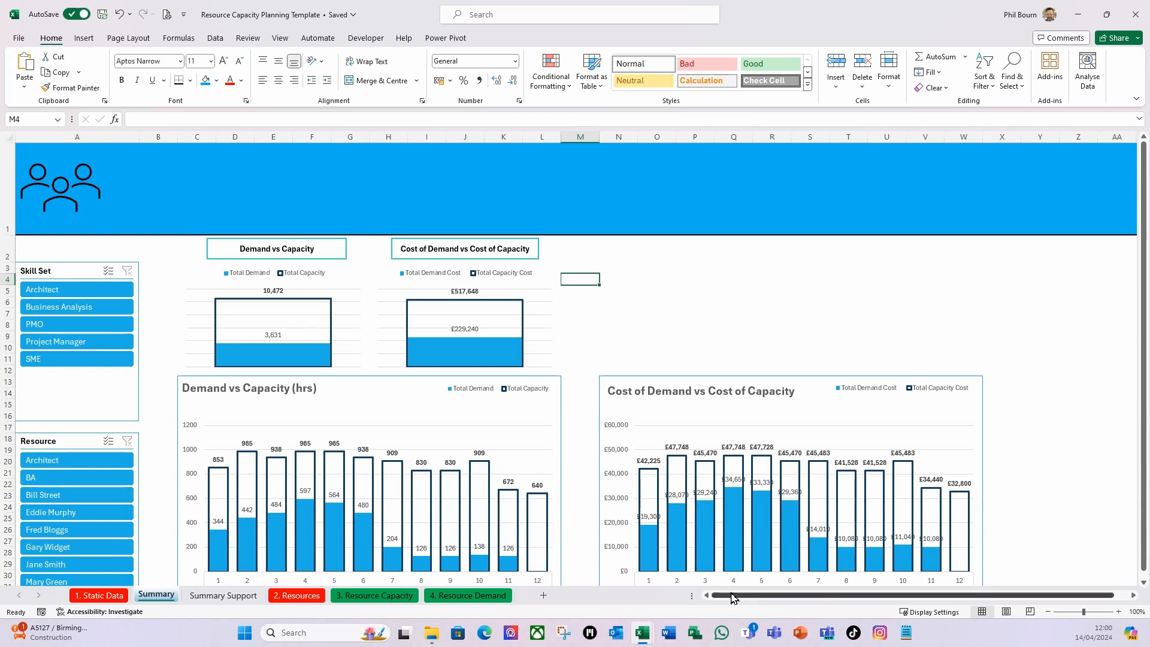
drag(731, 597, 772, 599)
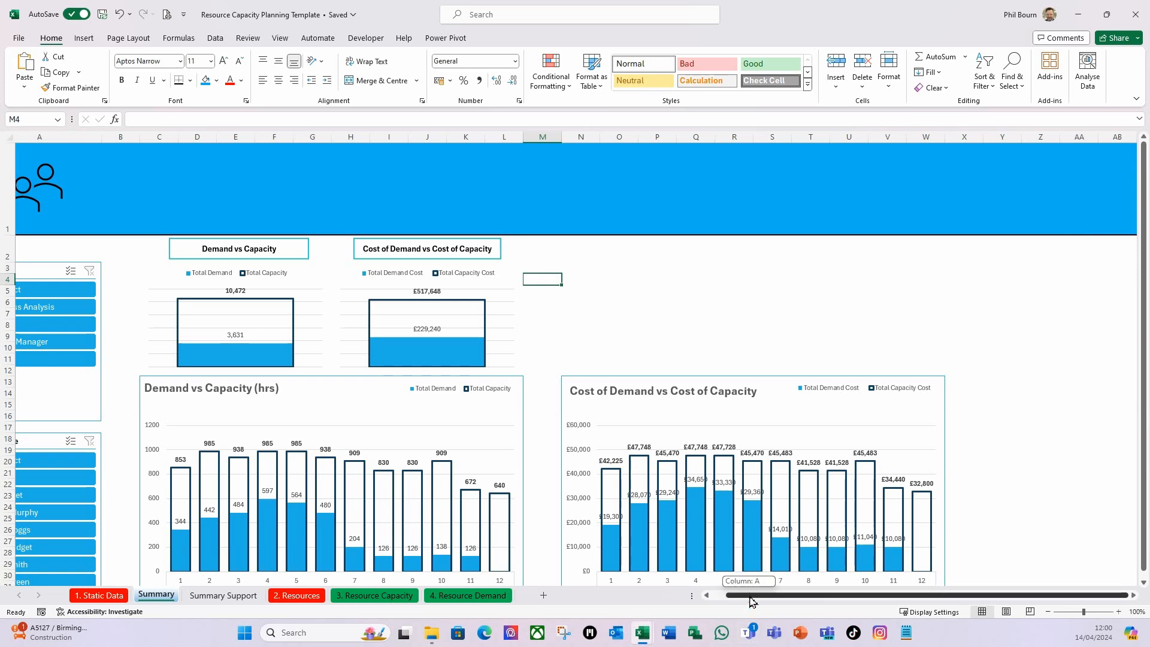
drag(753, 601, 714, 598)
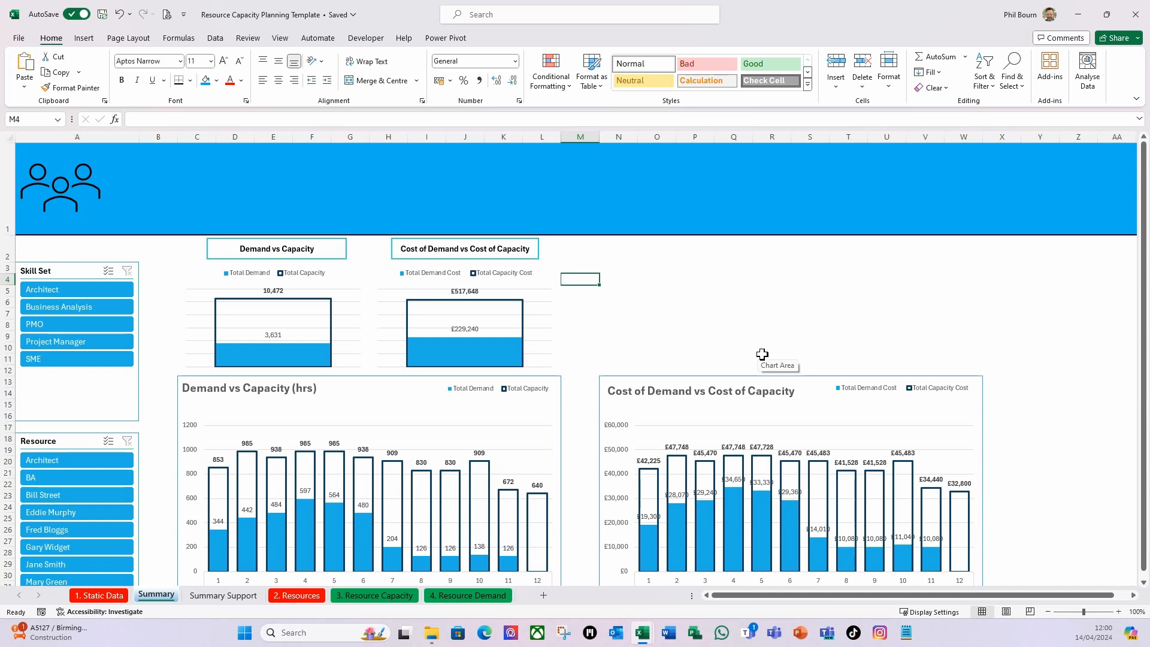
click(280, 38)
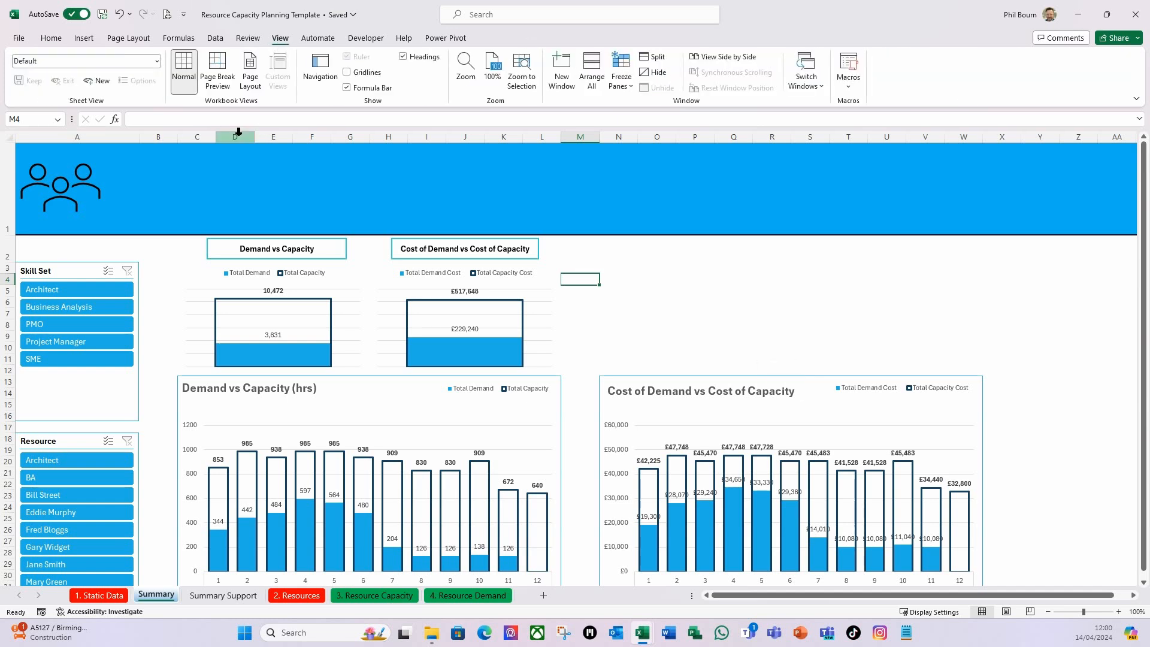
click(346, 72)
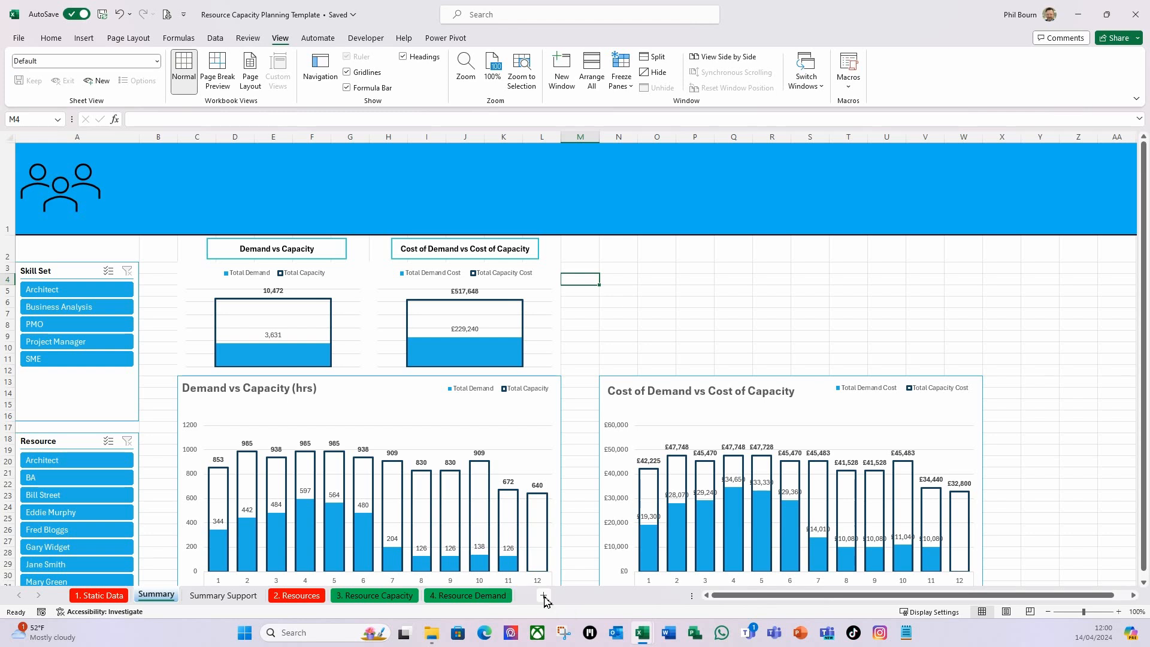
Add a new worksheet after Summary and name it "Speedo support data".
click(544, 596)
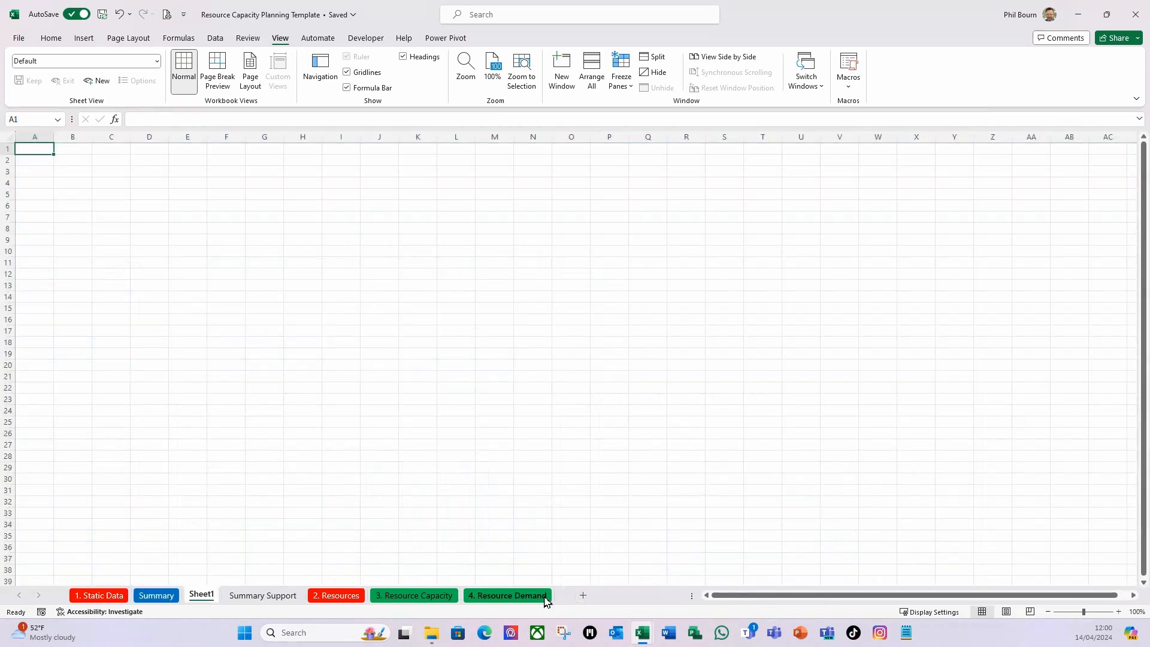
right_click(204, 600)
click(240, 427)
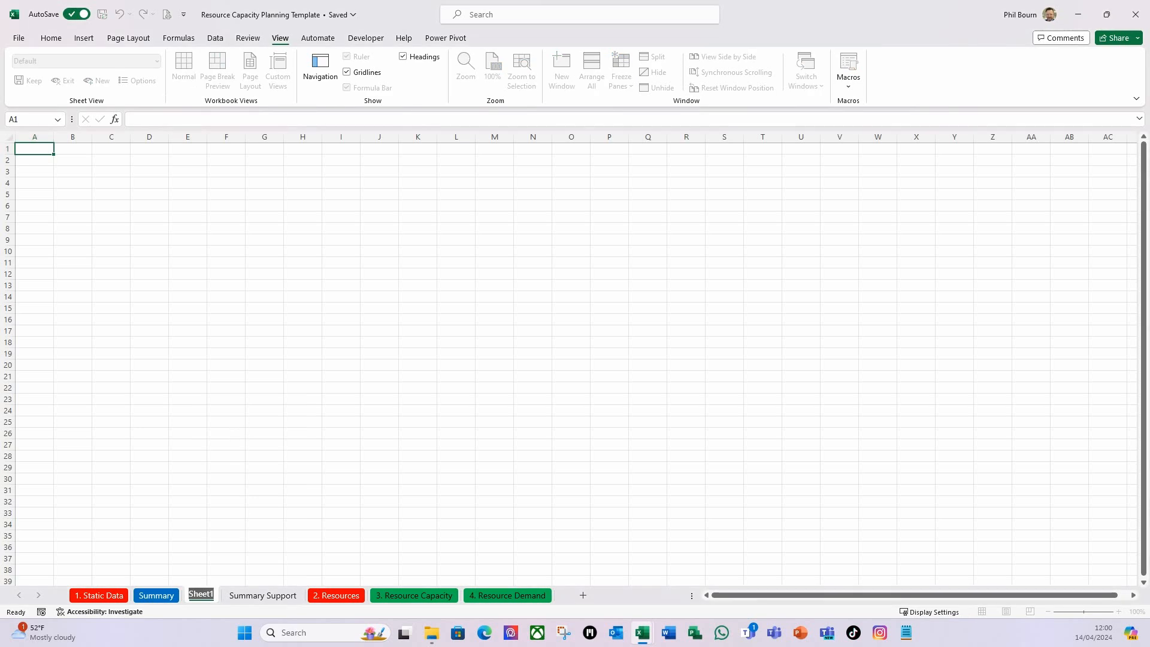
text(Speed)
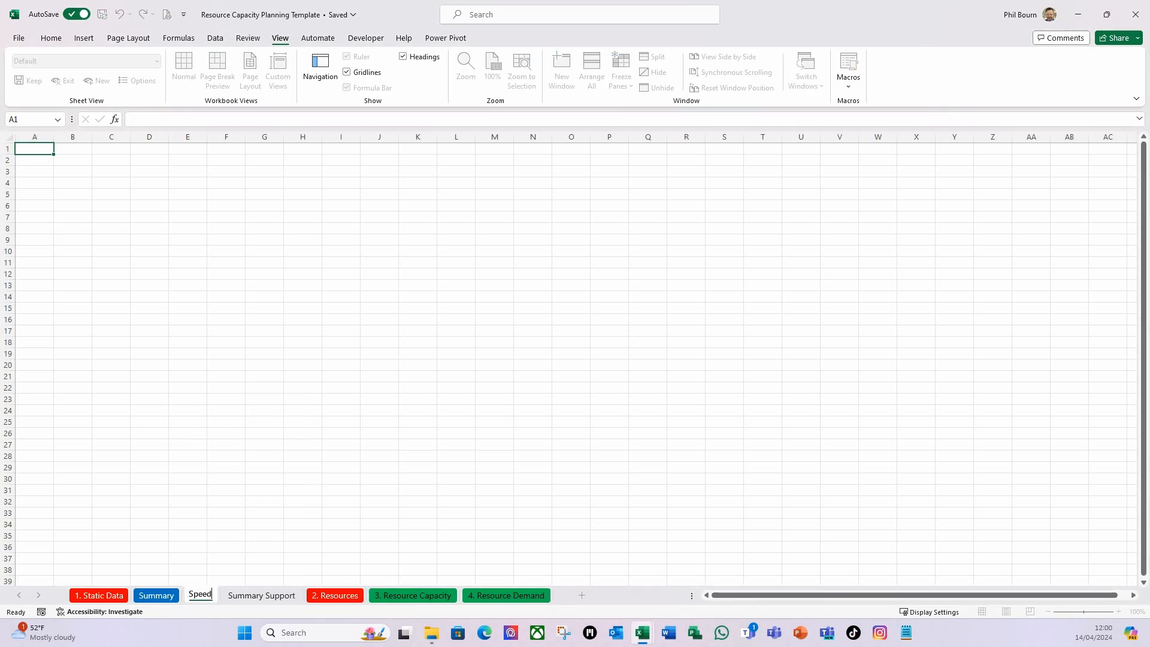
text(o support data)
key(Return)
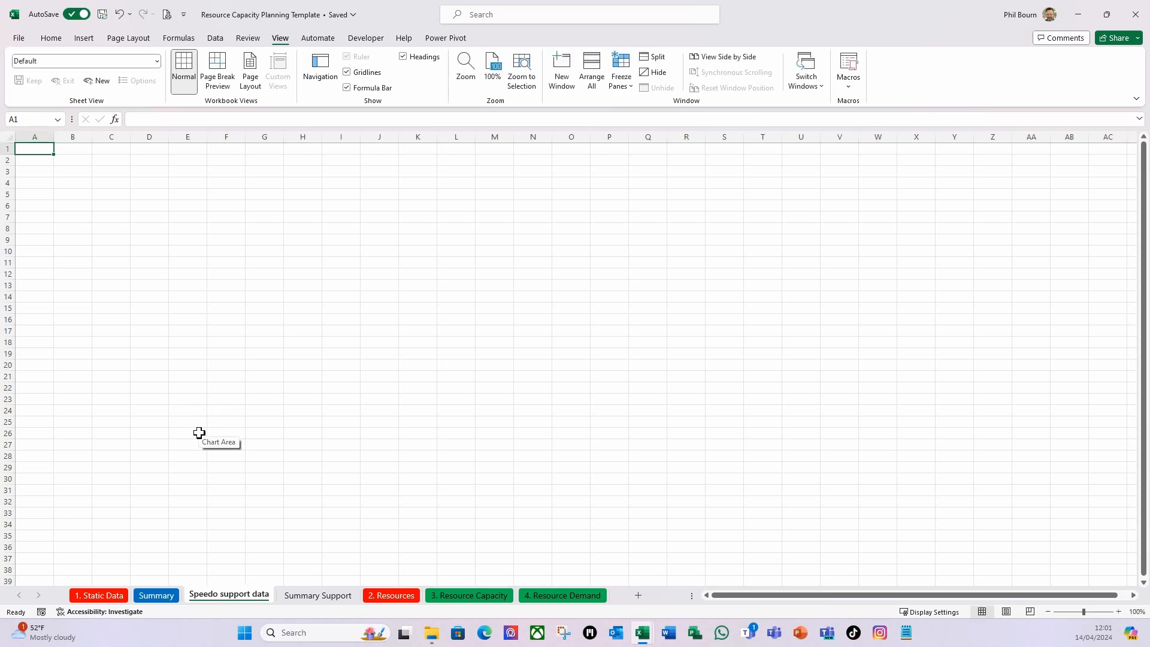
Enter the headings "Performance Labels" in B2 and "Value" in C2 of the Speedo support data sheet.
click(76, 160)
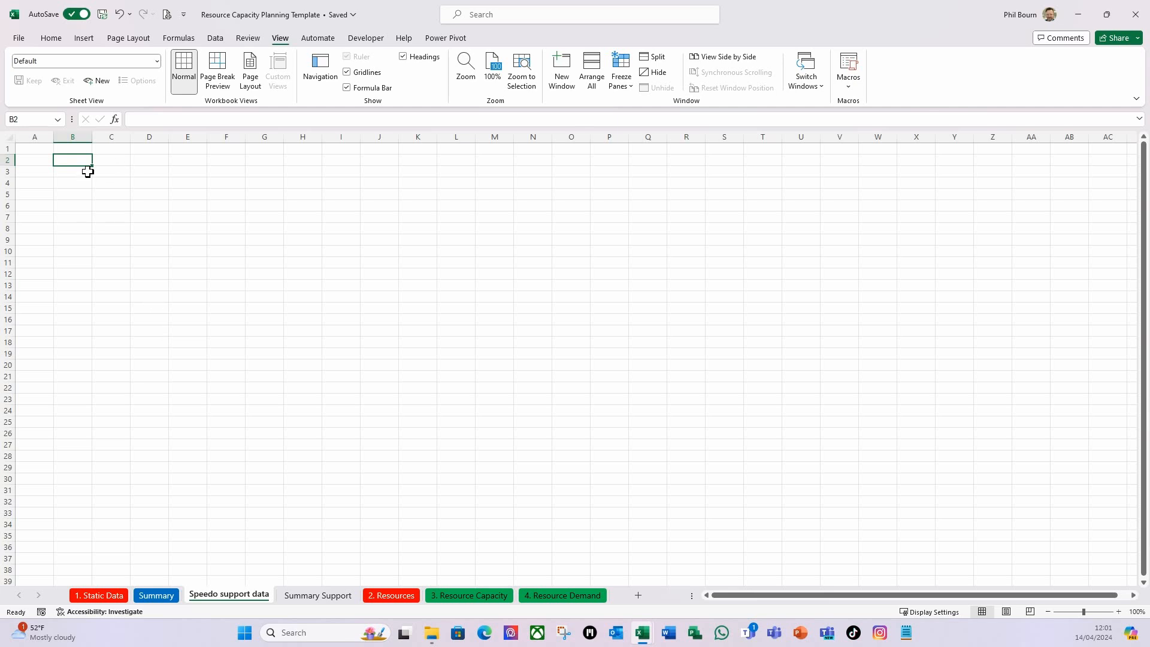
text(Performa)
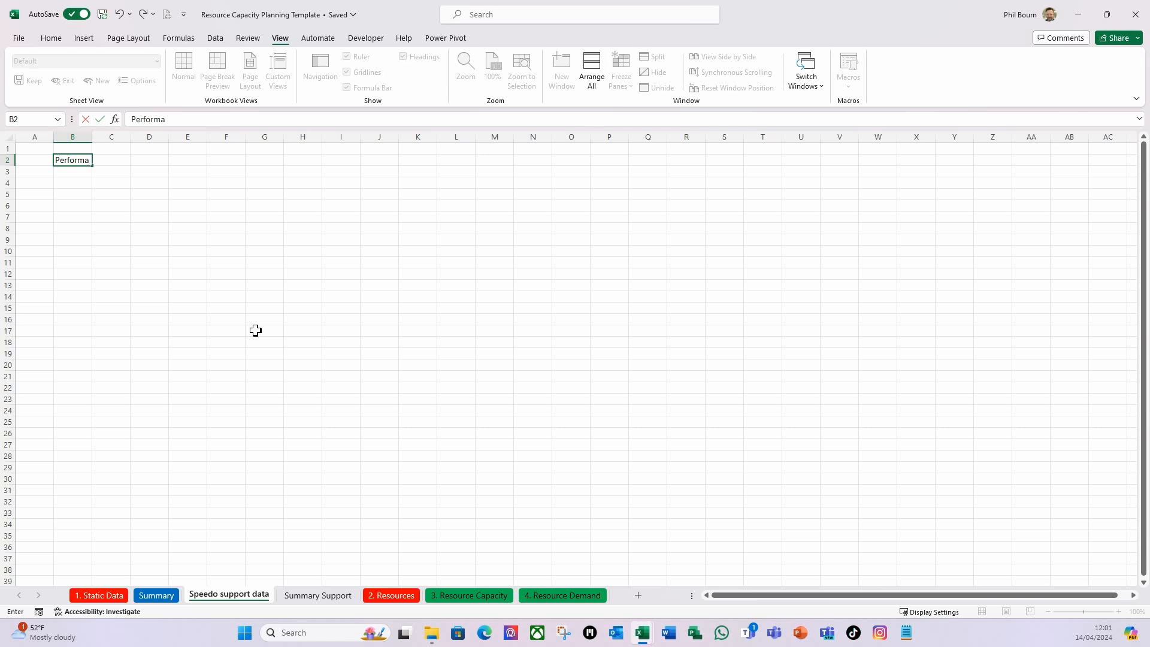
text(nce Labels)
key(Tab)
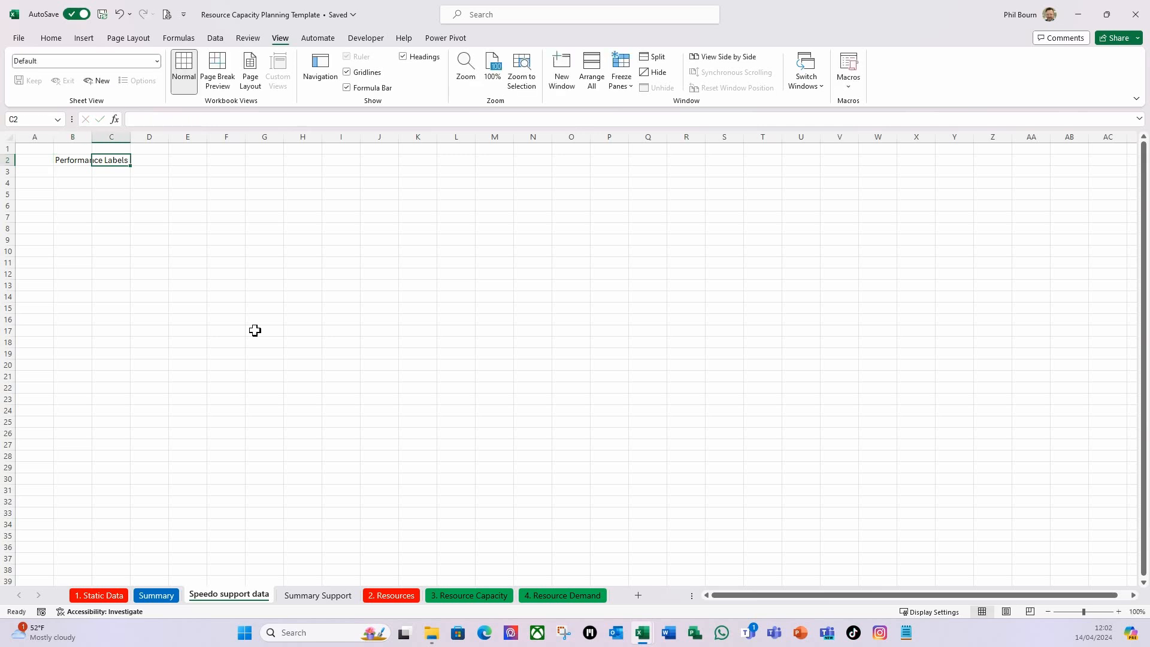
text(Value)
key(Return)
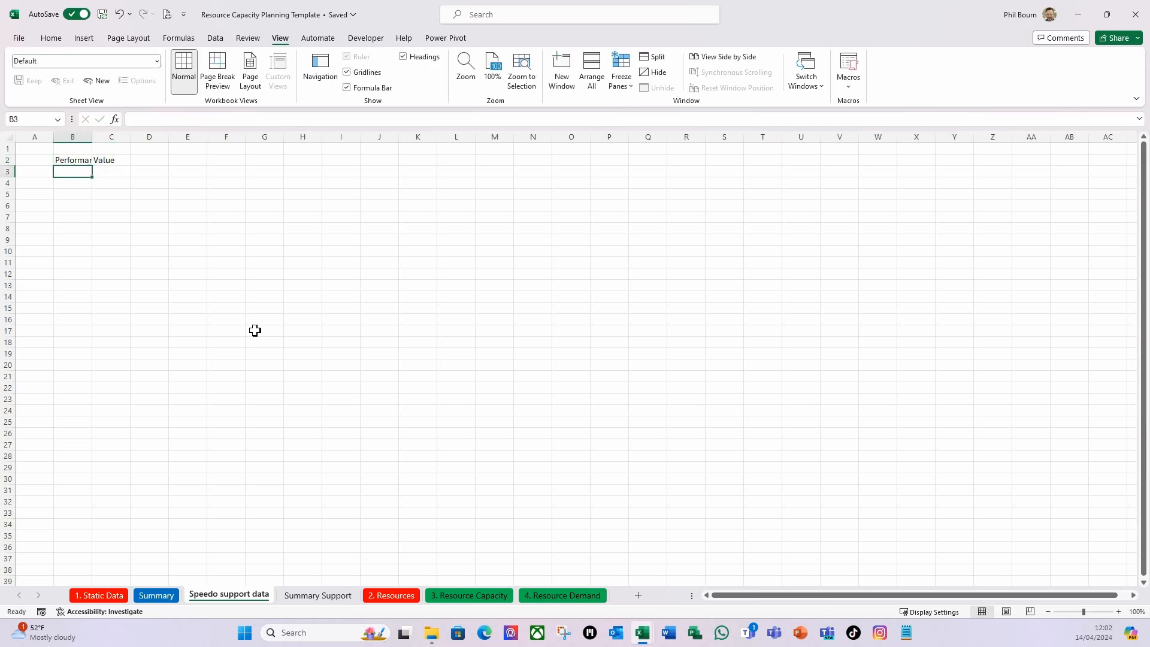
Autofit the width of column B to the Performance Labels heading and select cell B3.
double_click(90, 142)
click(102, 215)
click(91, 172)
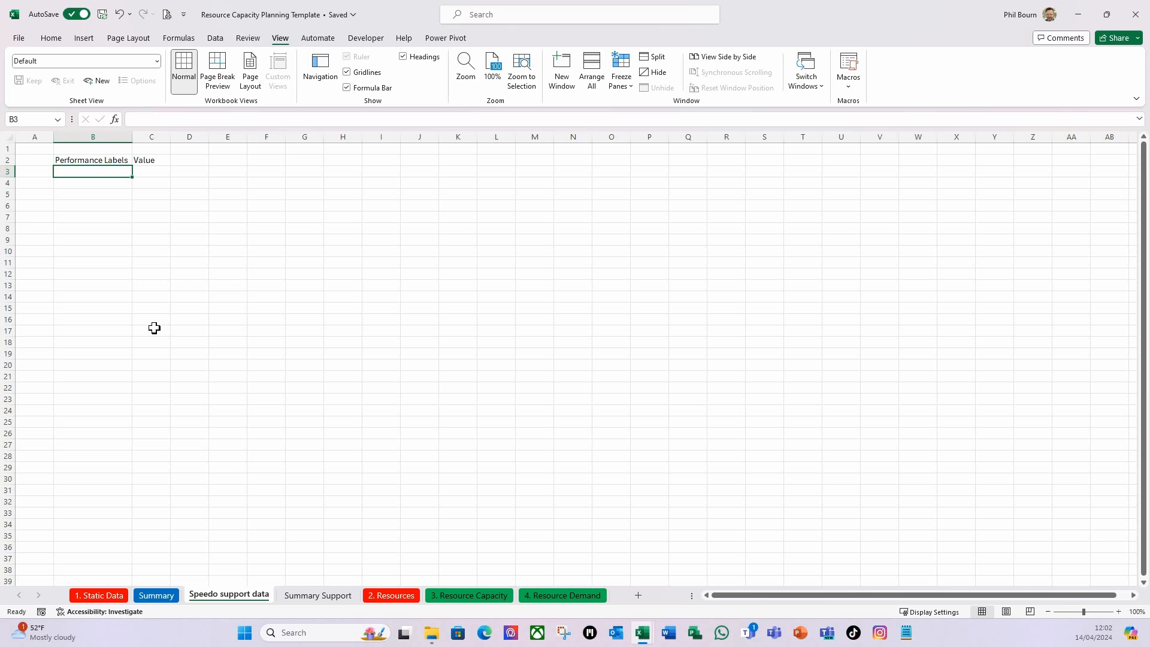
Review the target and status thresholds of the % Utilization KPI in Power Pivot, leaving its definition unedited.
click(430, 40)
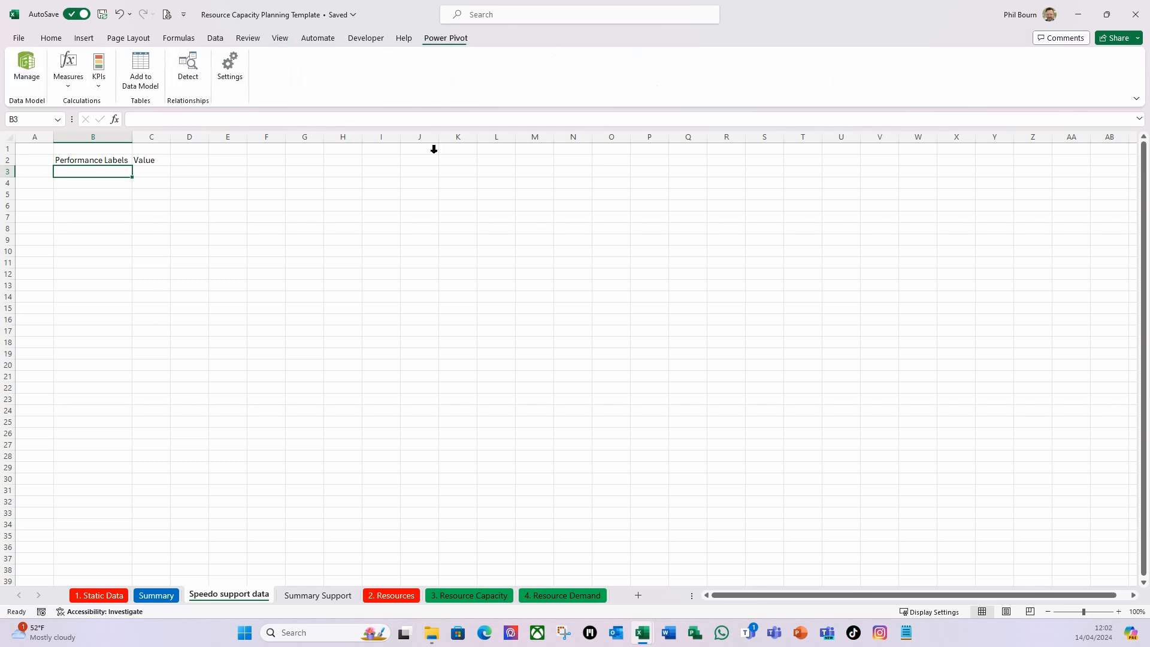
click(100, 91)
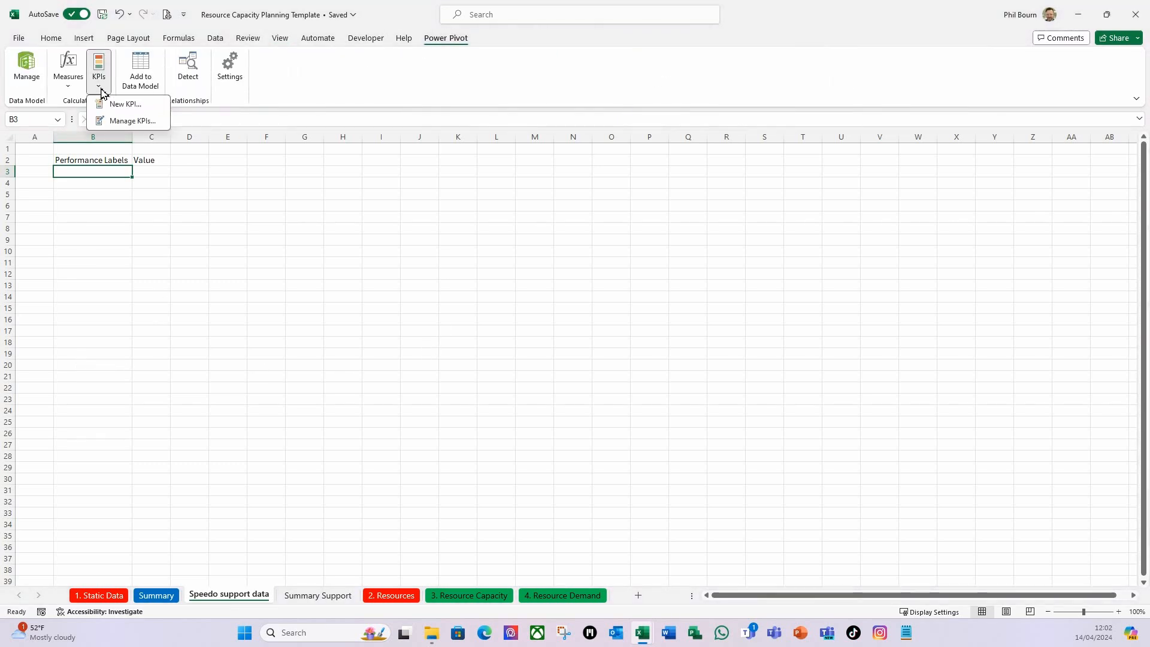
click(137, 122)
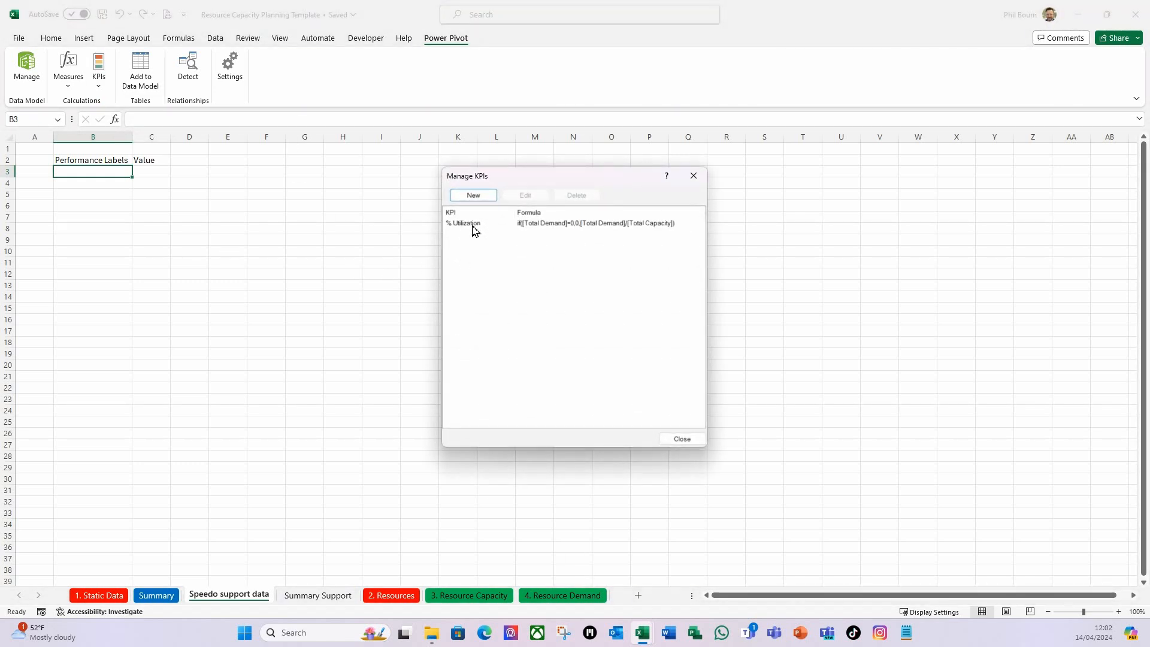
click(538, 225)
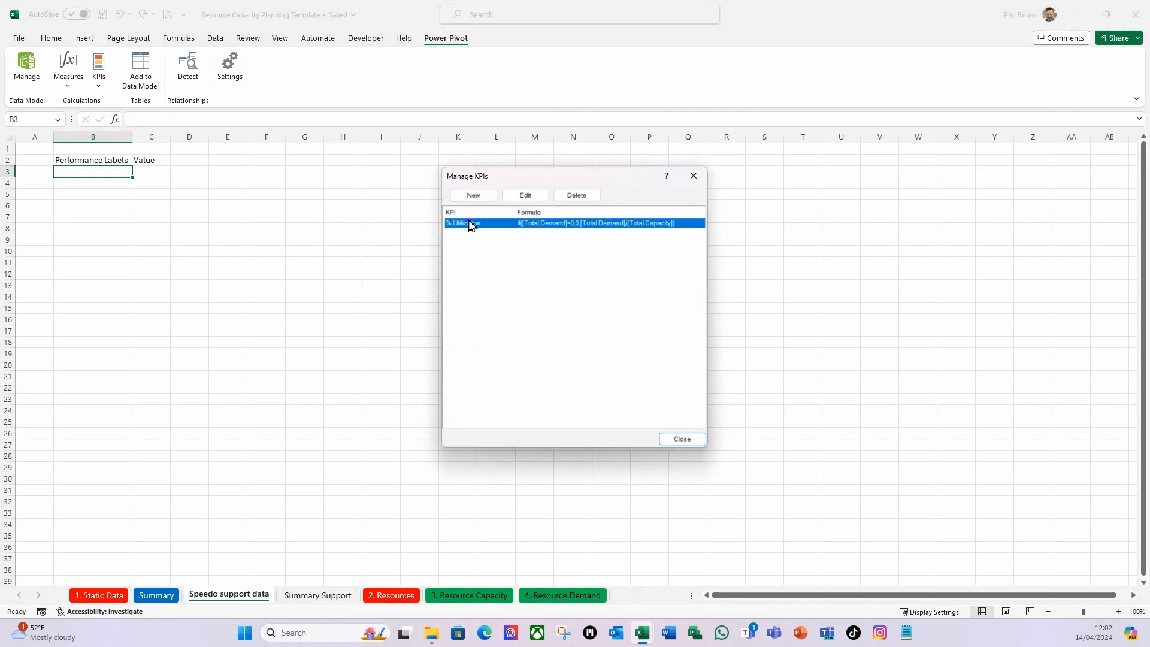
click(527, 196)
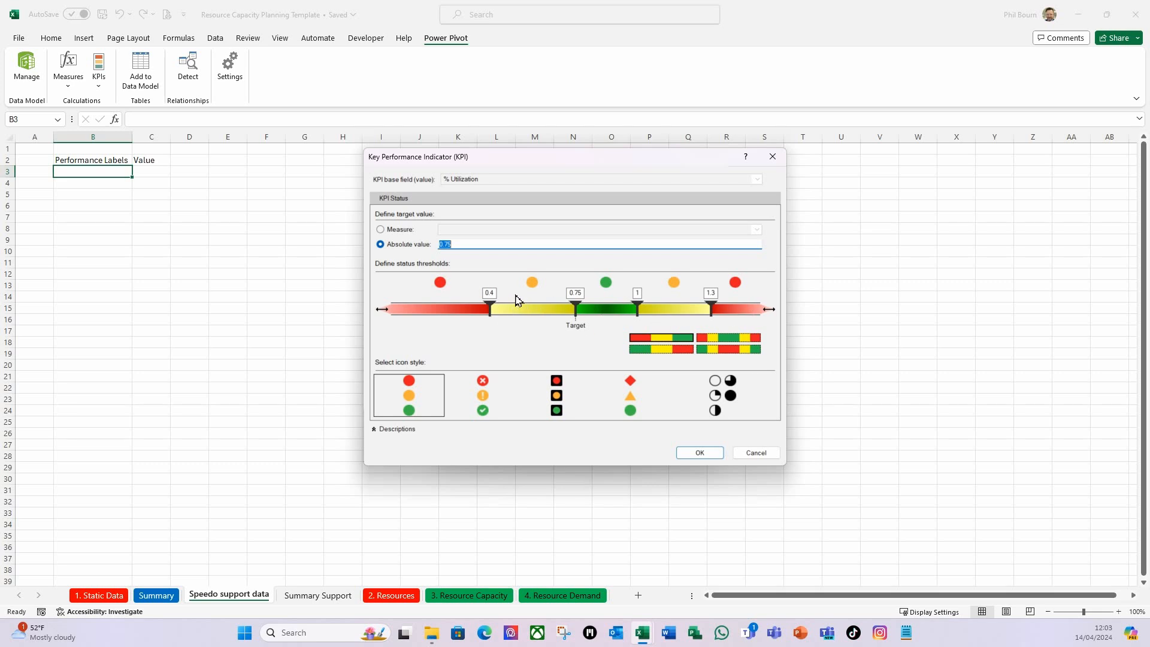
click(757, 453)
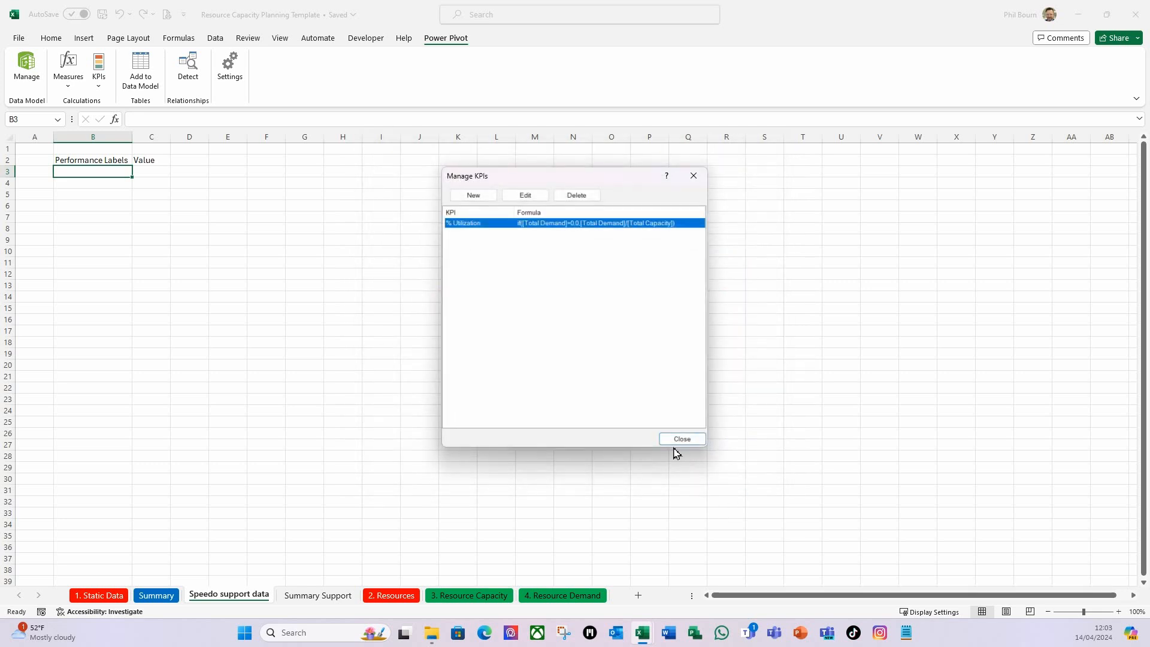
click(683, 441)
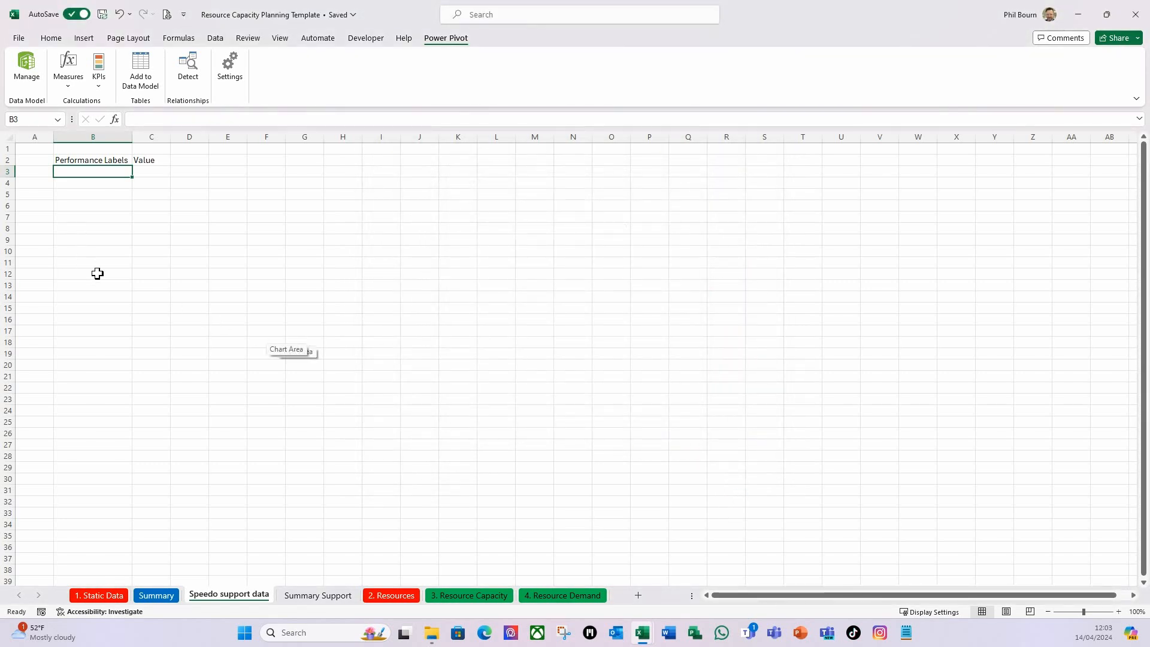
Enter the performance bands Poor with 40% in row 3 and Average with 34% in row 4.
text(Poor)
key(Tab)
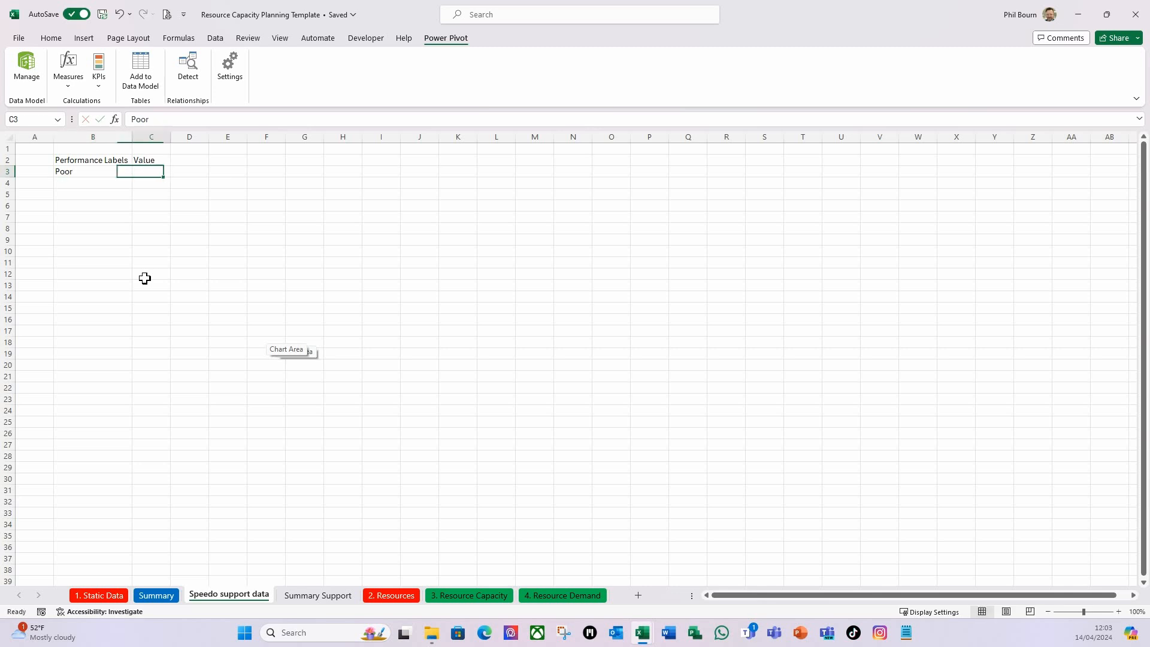
text(40)
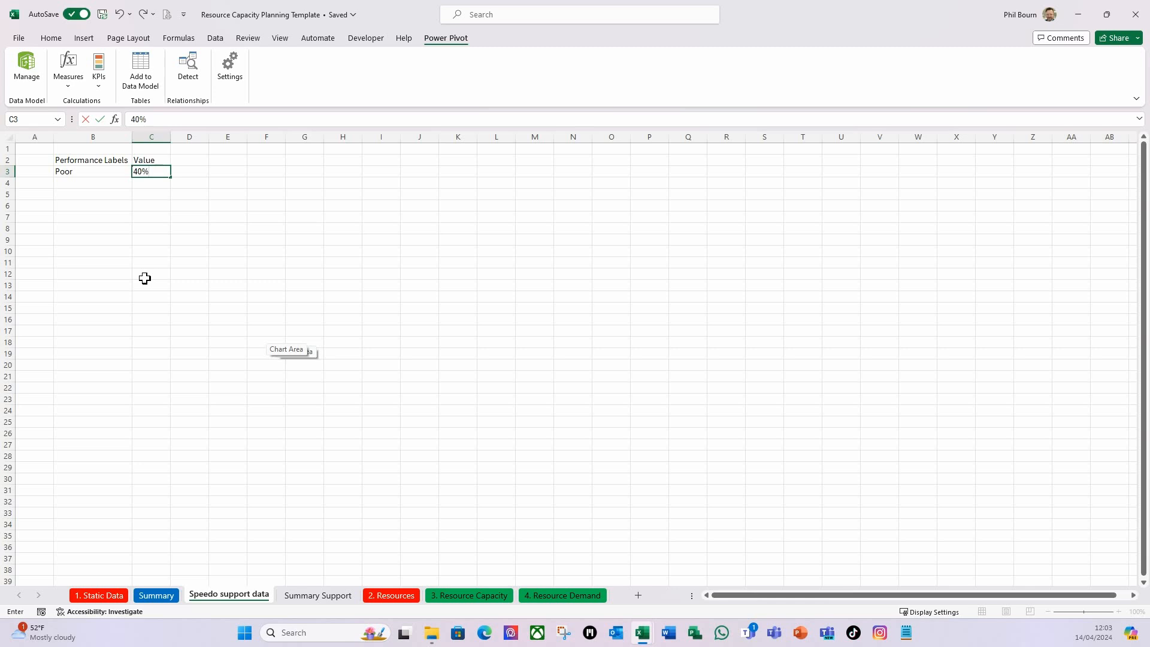
key(Return)
text(Average)
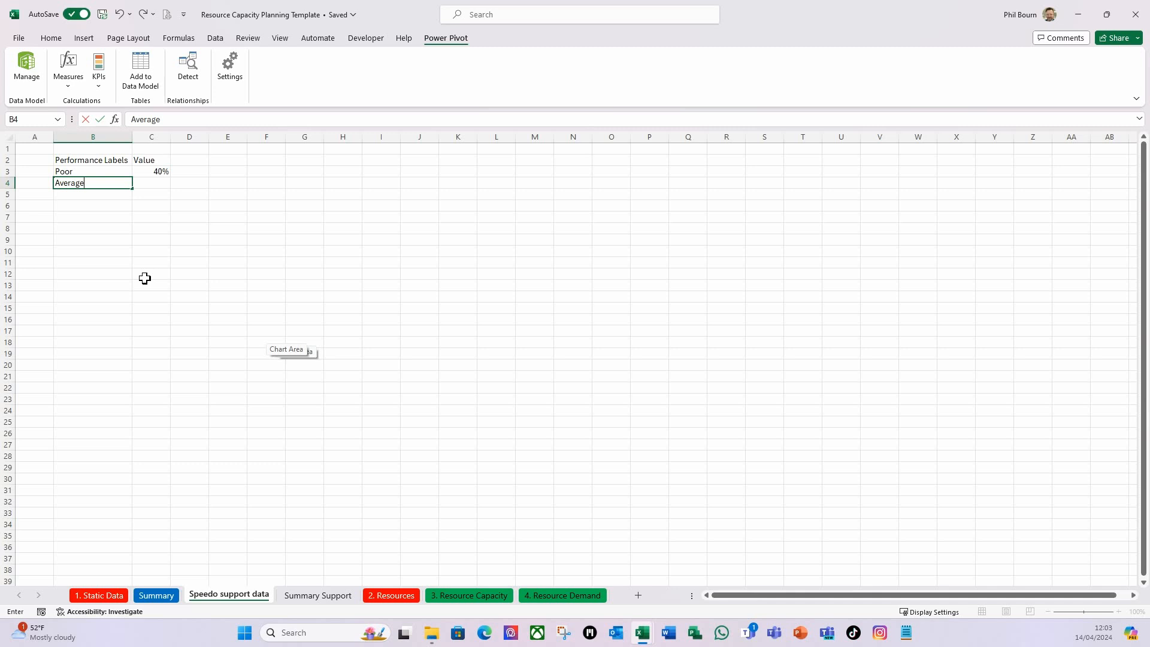
key(Tab)
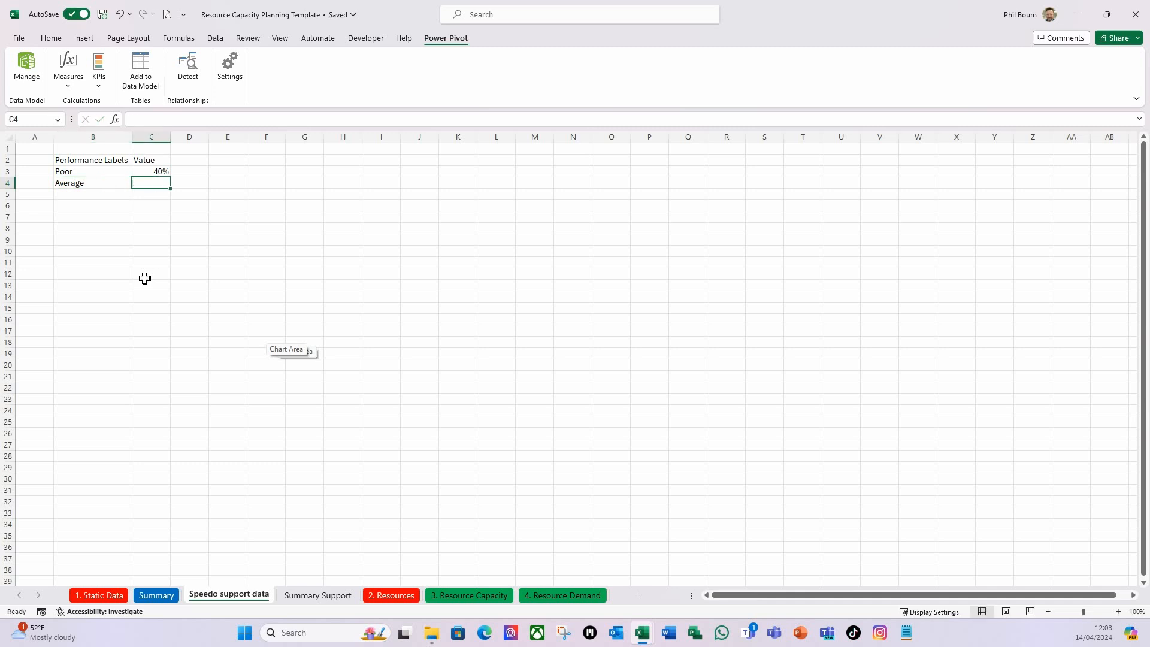
text(3)
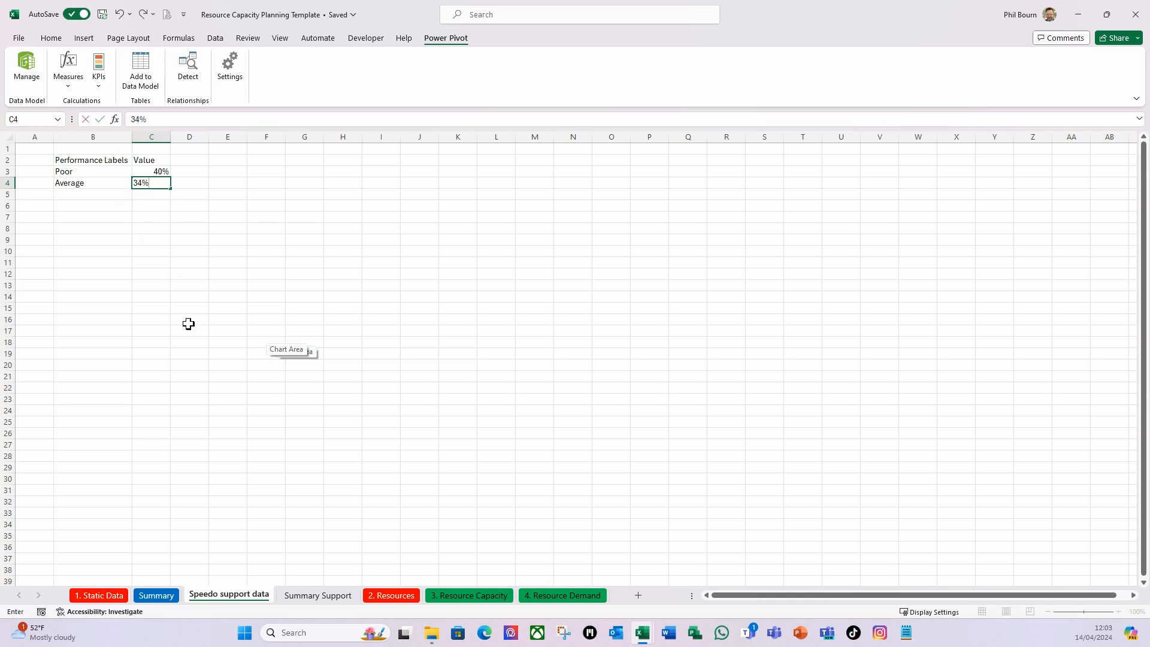
text(4%)
key(Return)
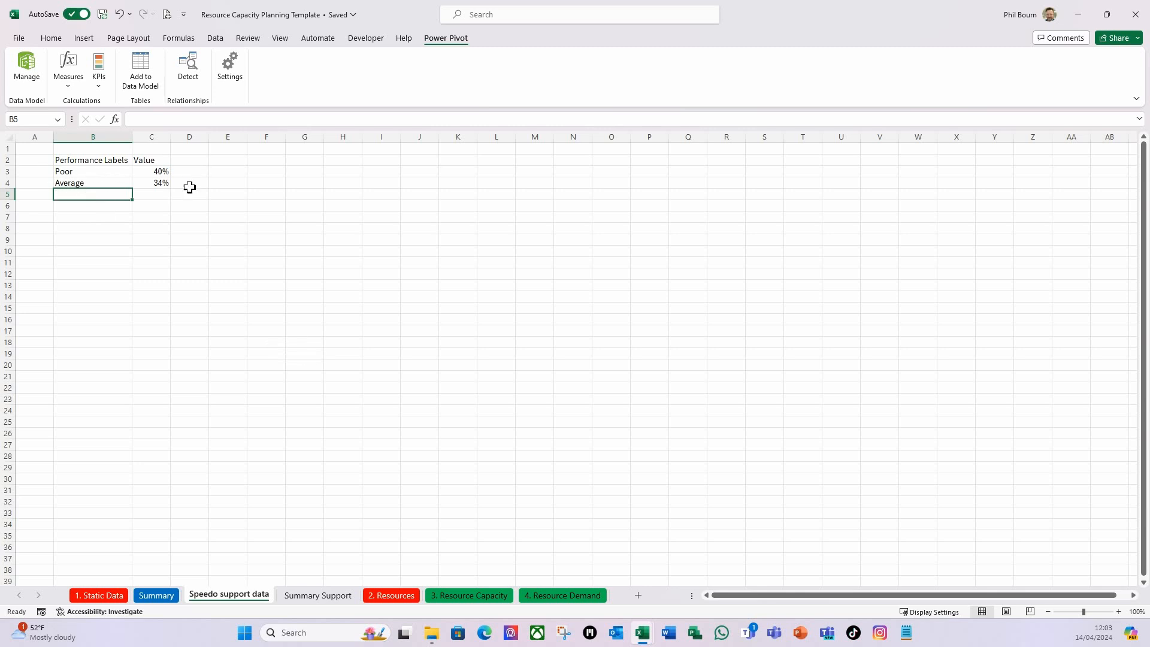
Enter the band Good with 26% in row 5 and check the sum of C3:C5.
text(Good)
key(Tab)
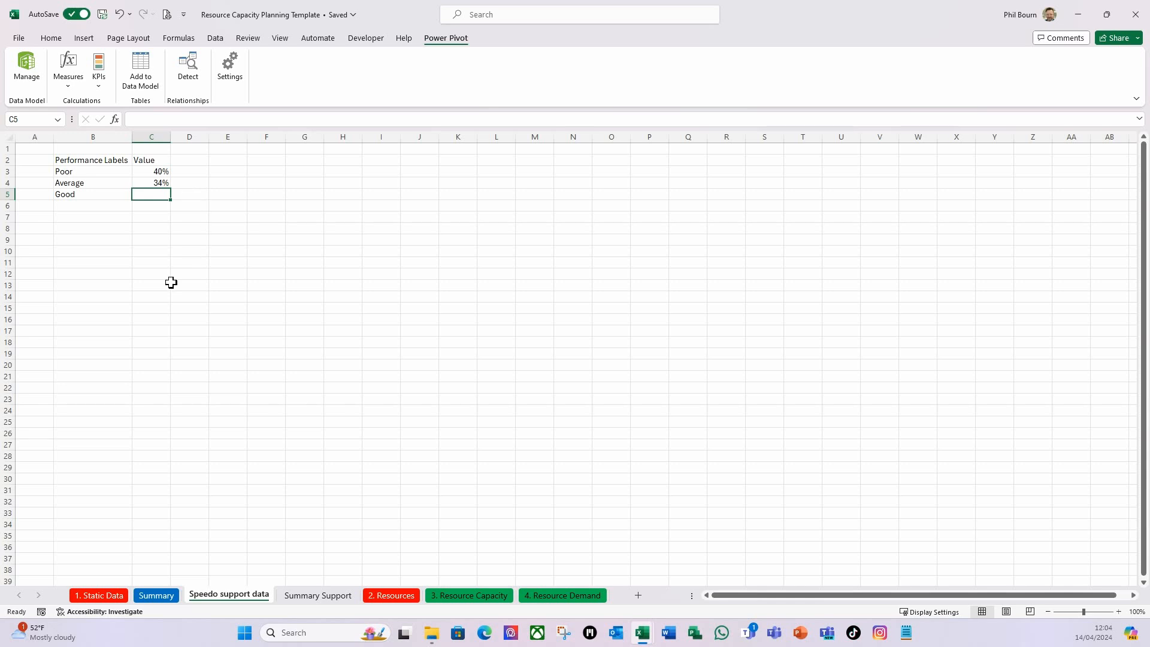
text(26)
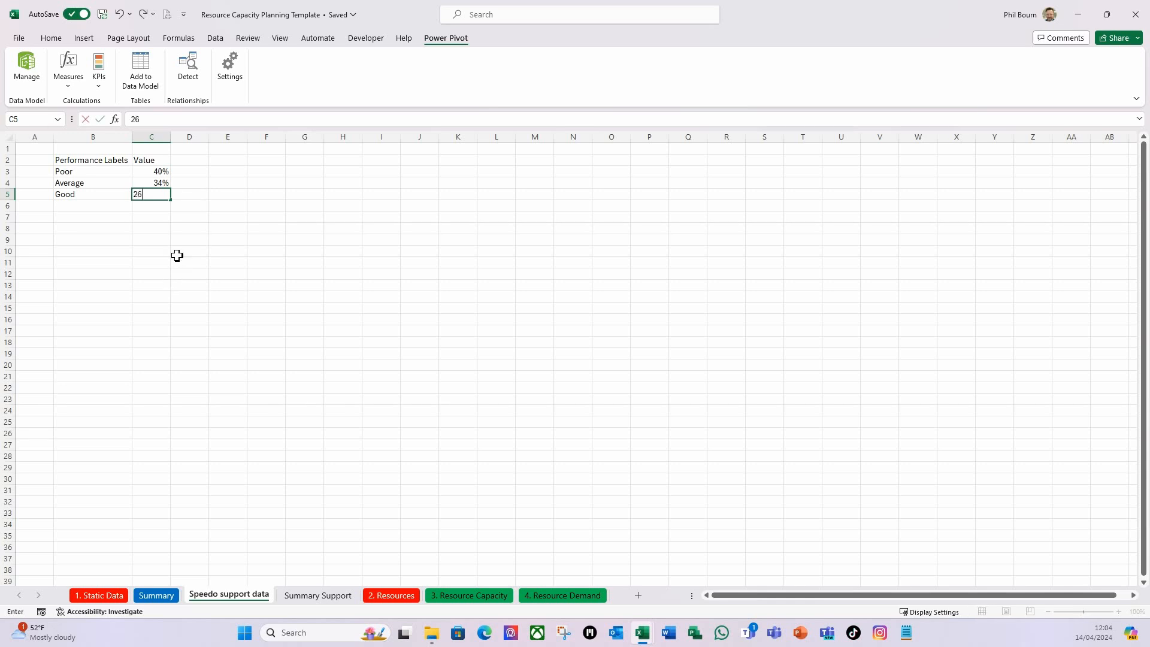
key(Return)
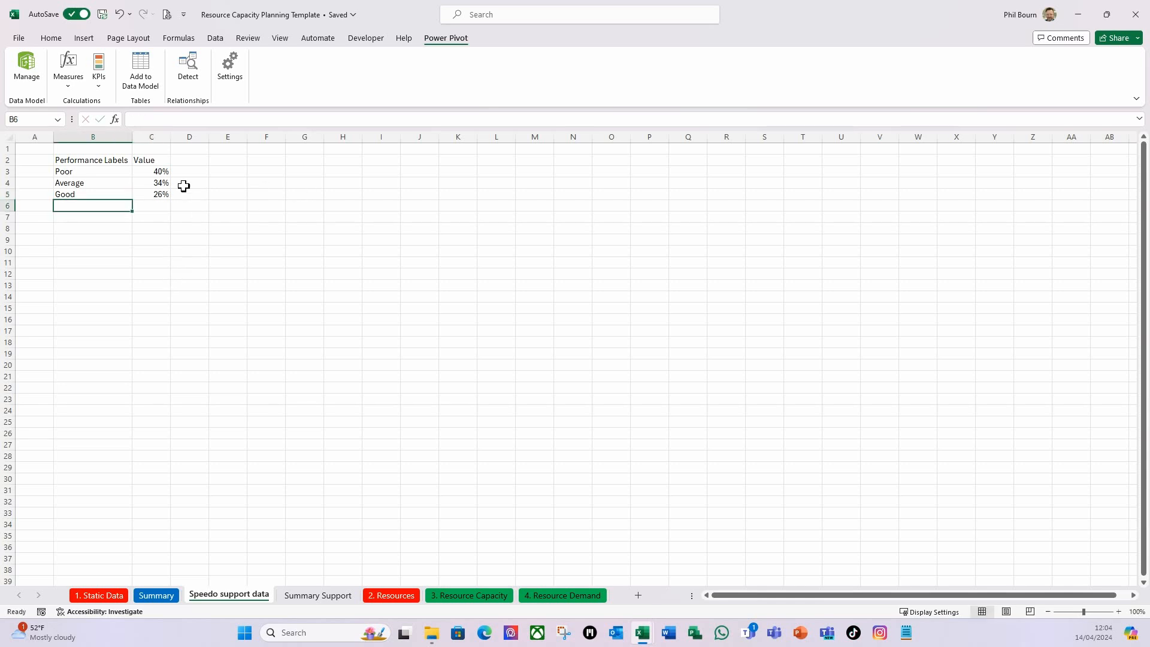
drag(162, 171, 161, 192)
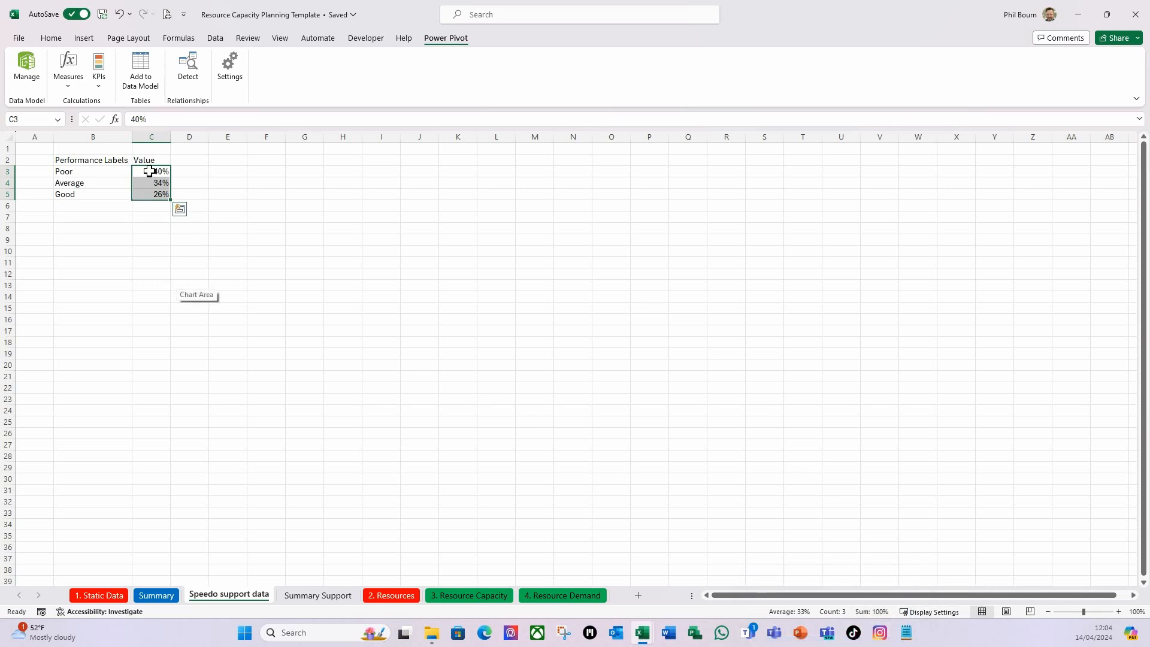
click(146, 224)
Enter the band Poor with 30% in row 6 and check the sum of C3:C6.
click(80, 207)
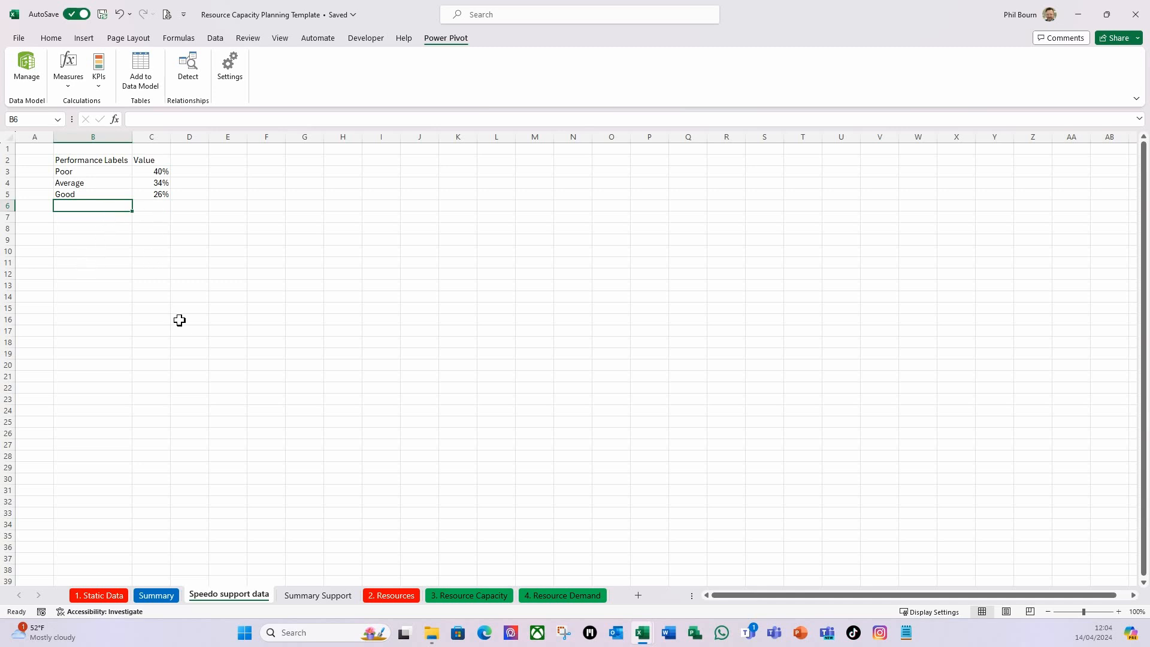
text(Po)
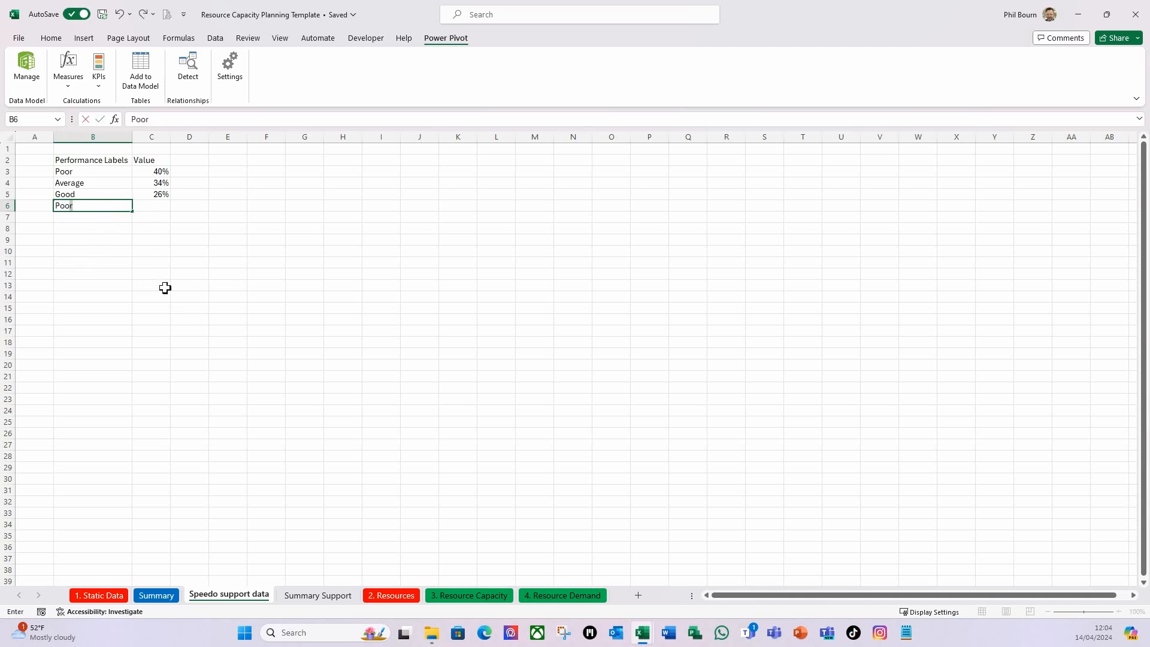
text(or)
key(Tab)
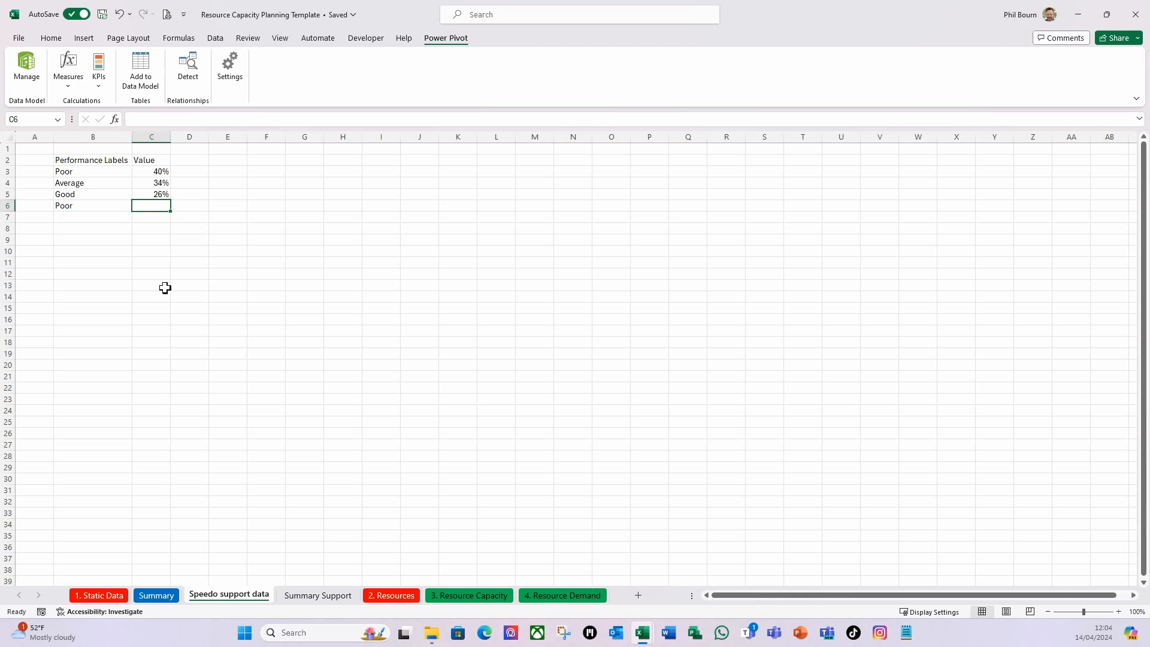
text(30)
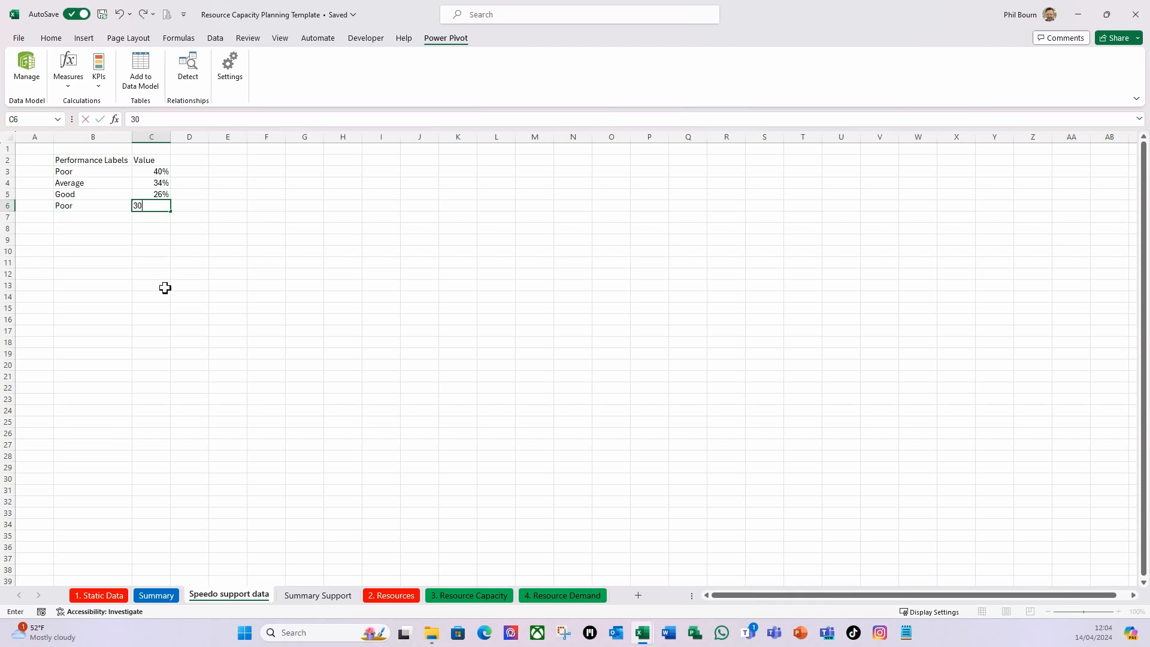
key(Return)
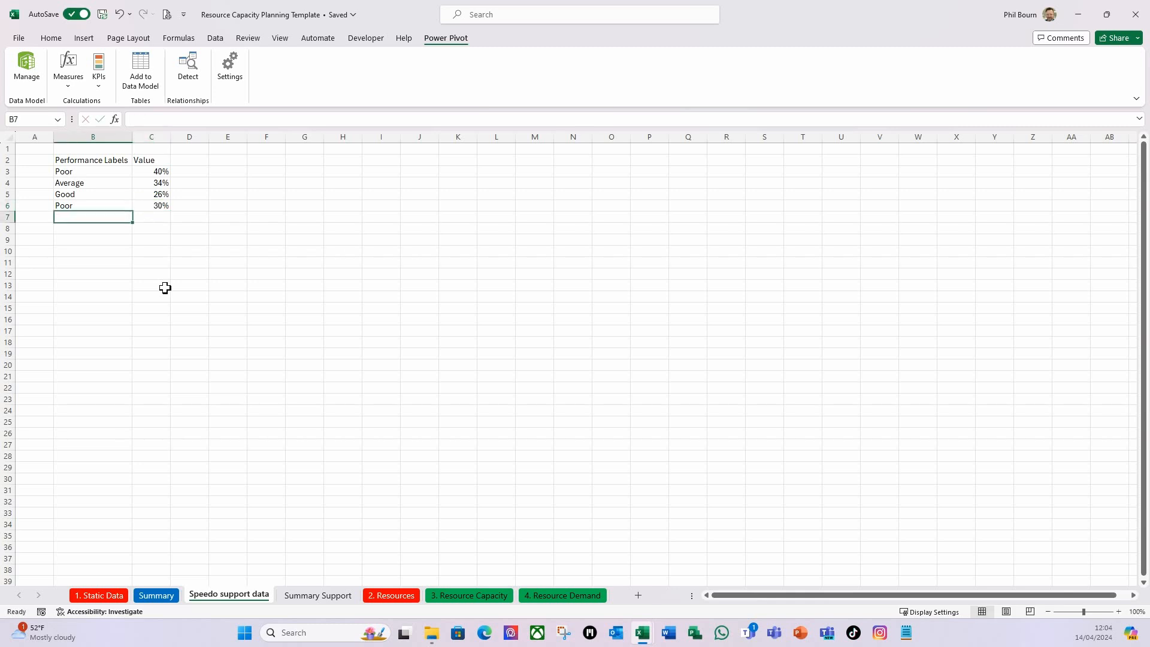
drag(159, 174, 156, 206)
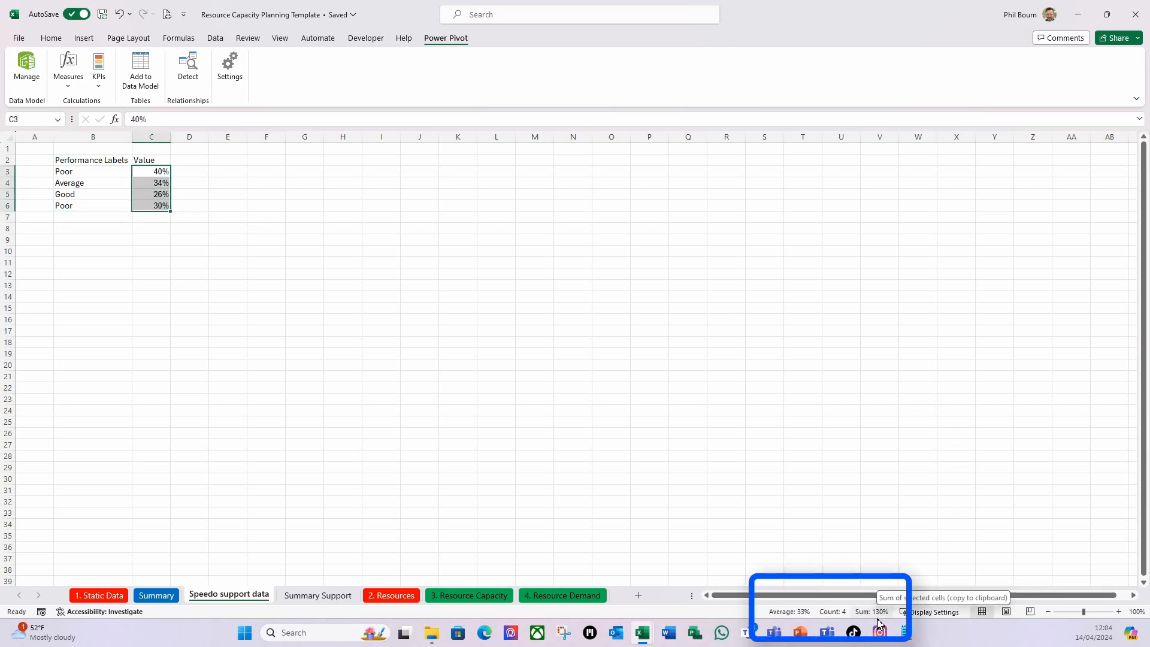
click(76, 219)
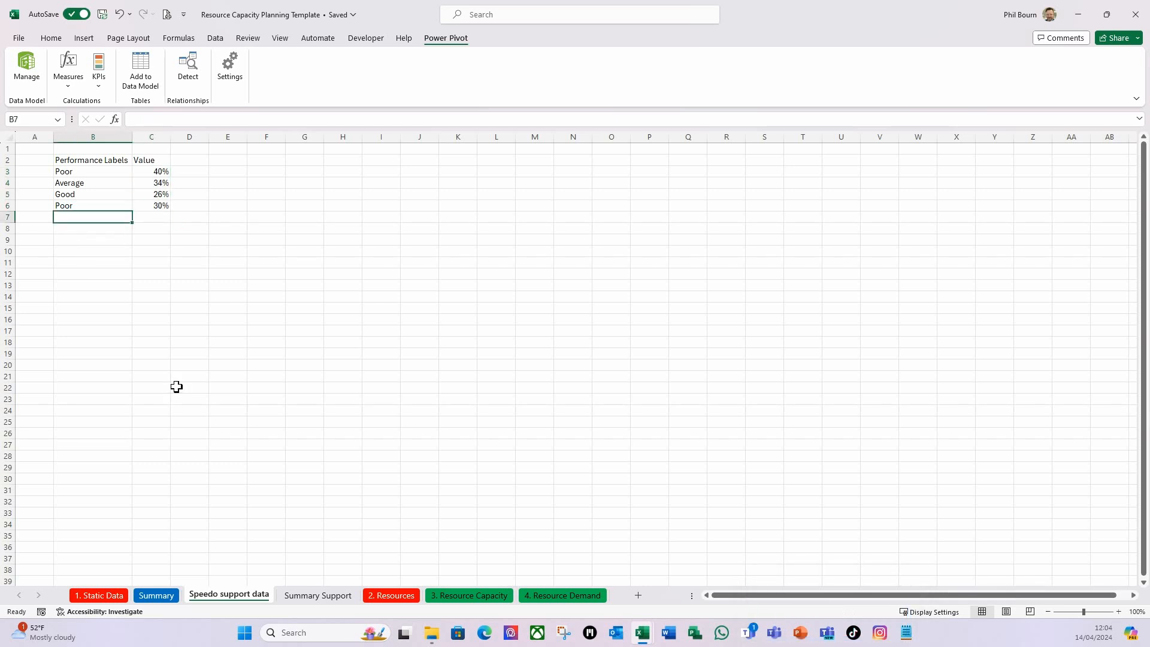
Change the performance label in cell B6 to Average.
click(78, 207)
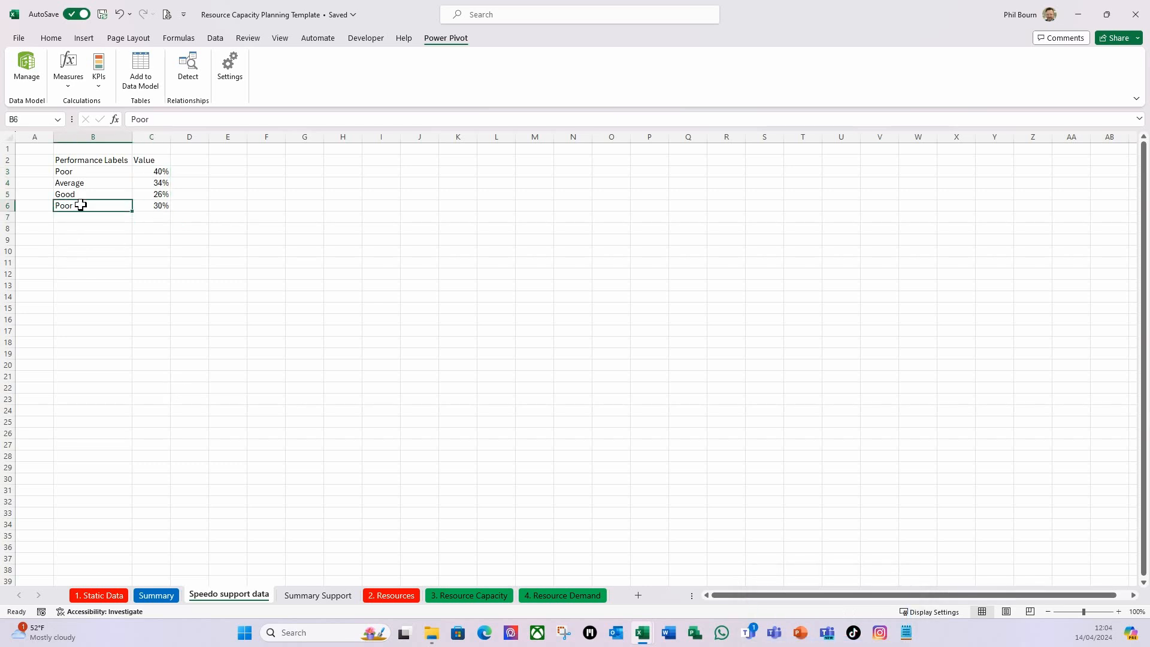
text(Avere)
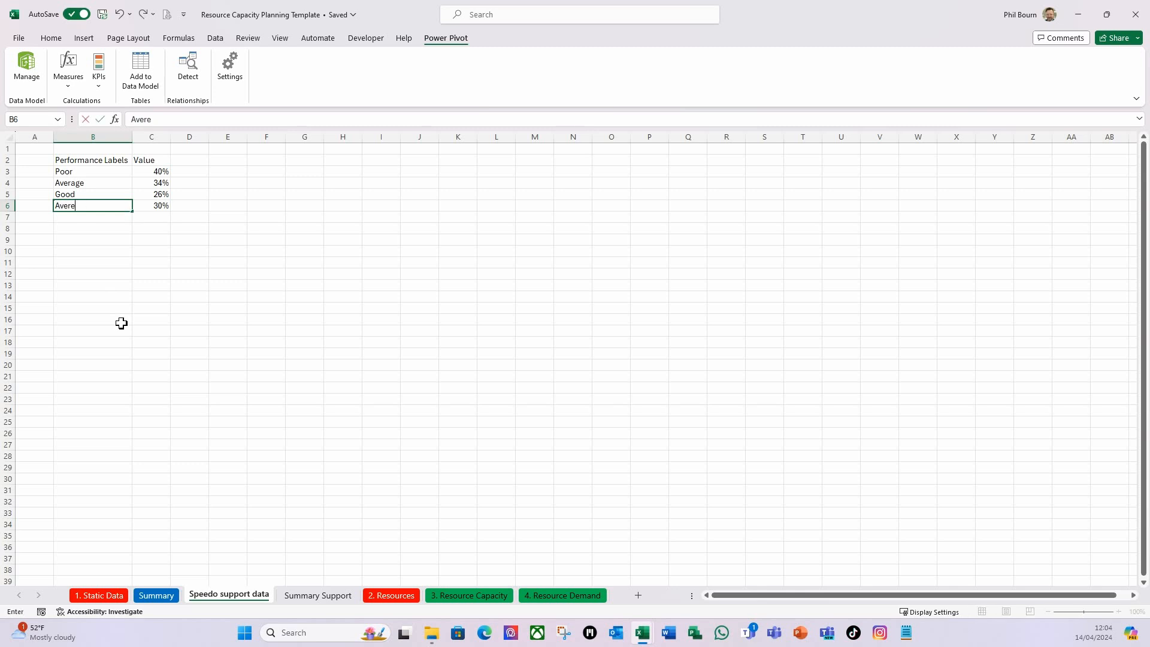
text(ag)
key(Return)
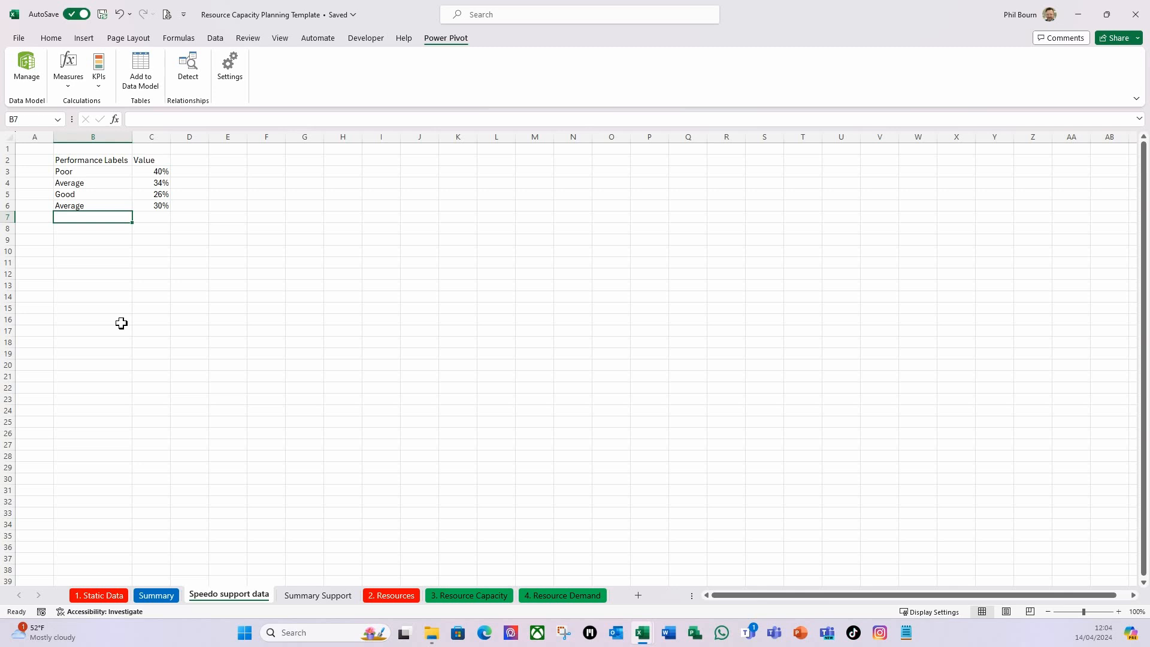
Enter the band Poor with 70% in row 7.
text(Poor)
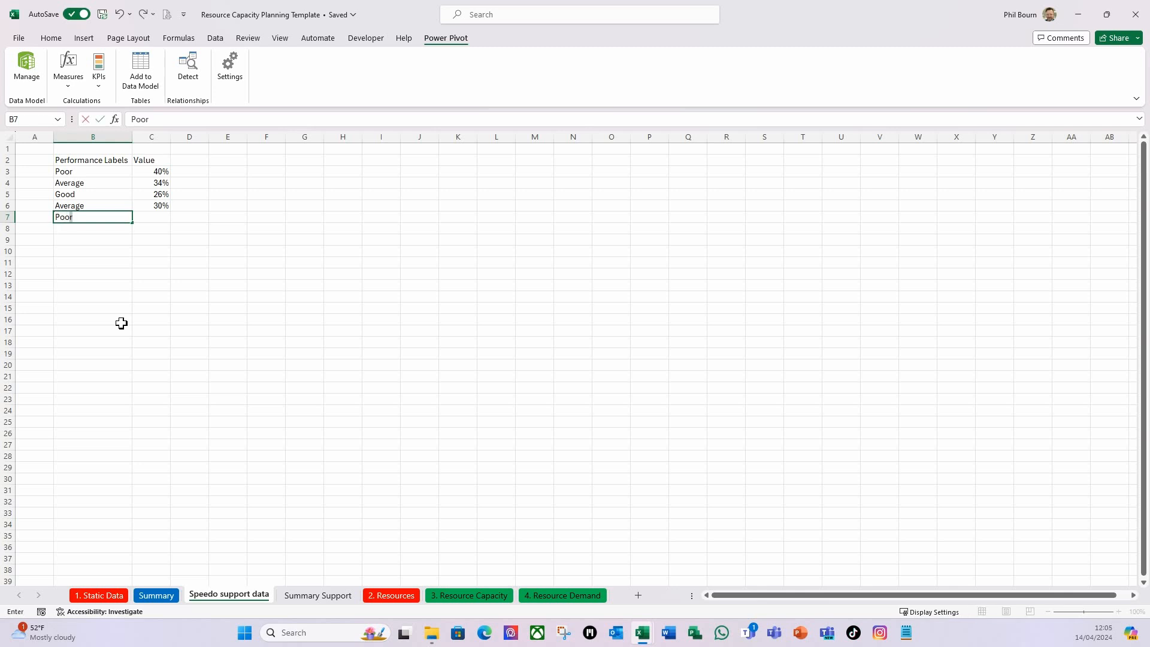
key(Tab)
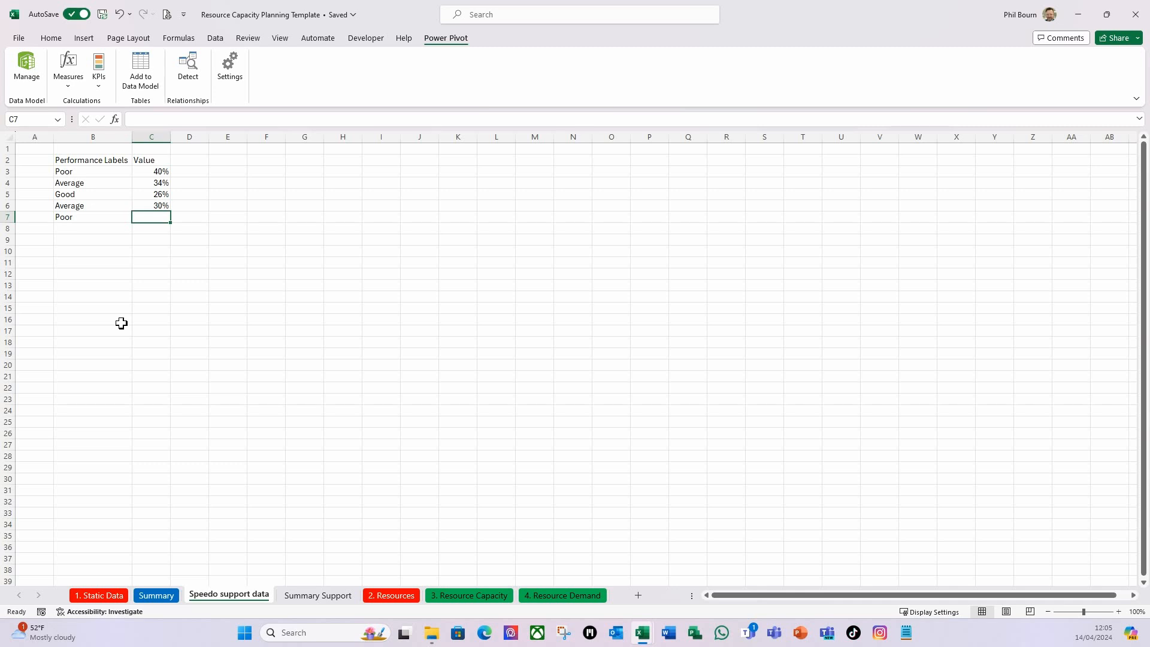
text(70)
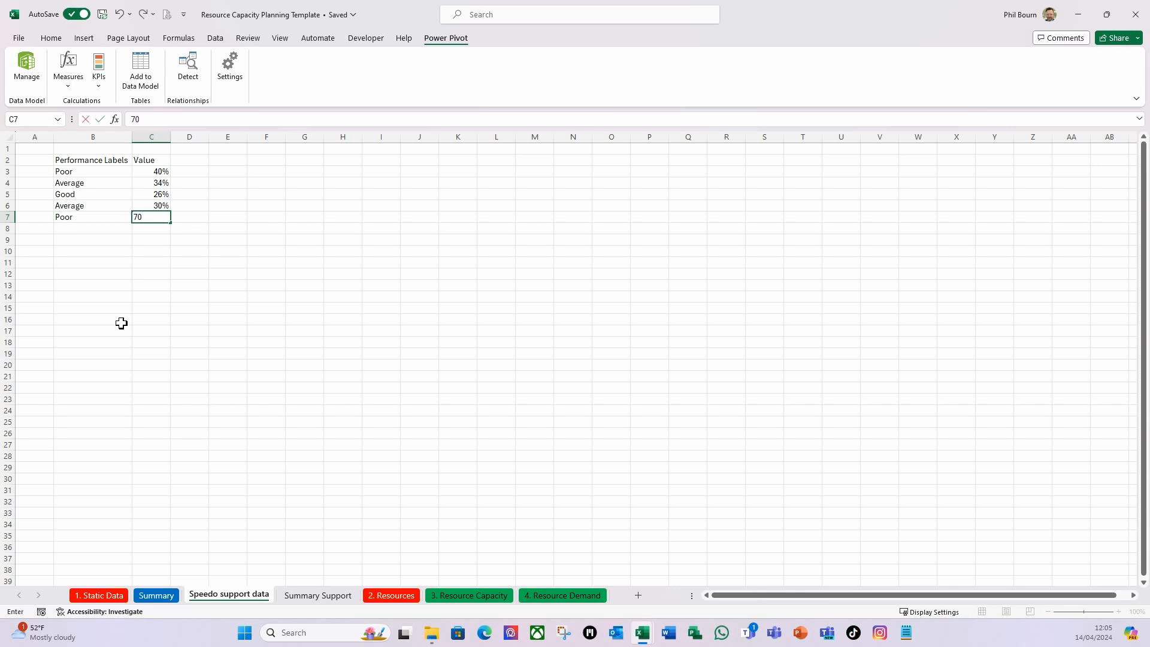
key(Return)
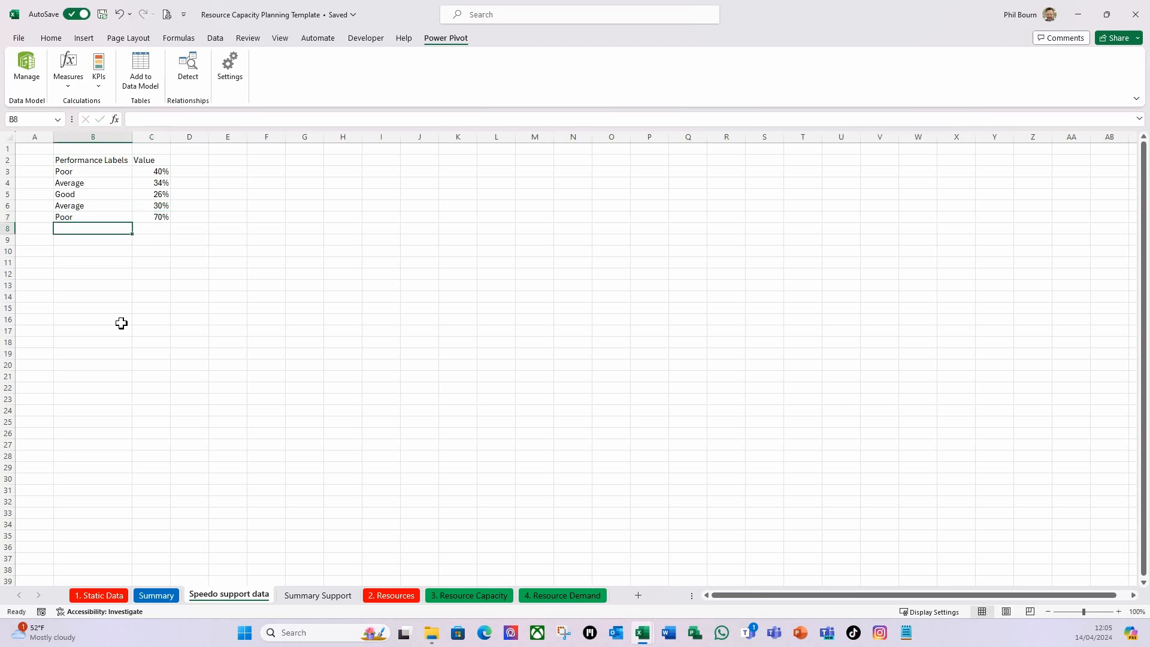
Add a Total row in row 8 that sums the band percentages C3:C7.
text(Total)
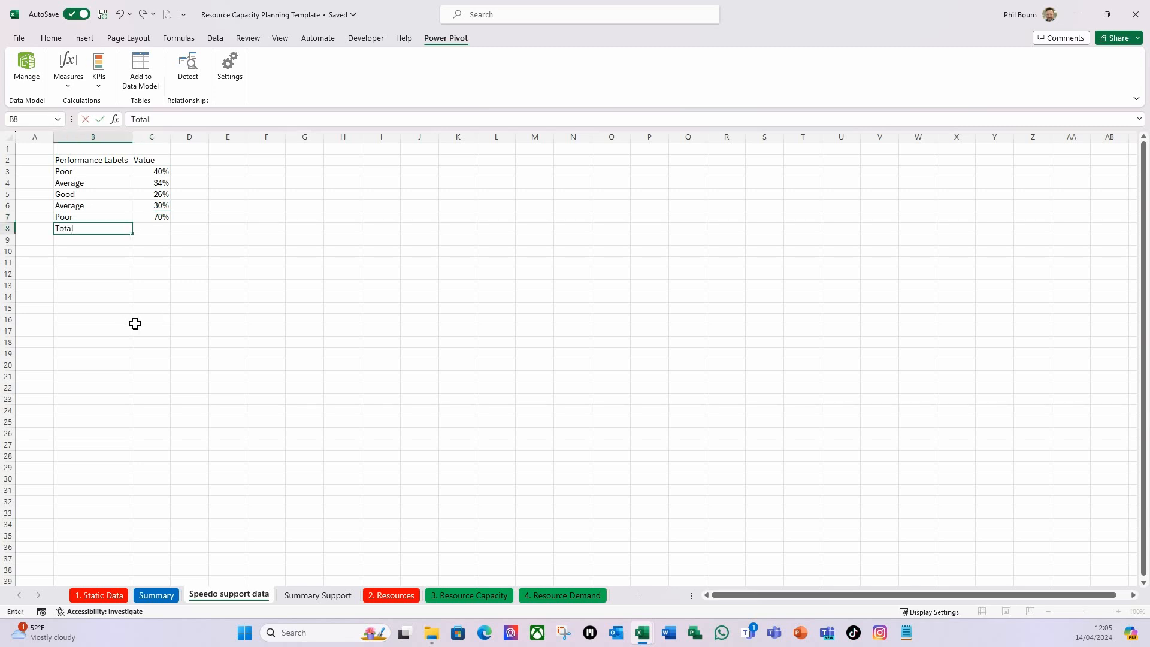
key(Tab)
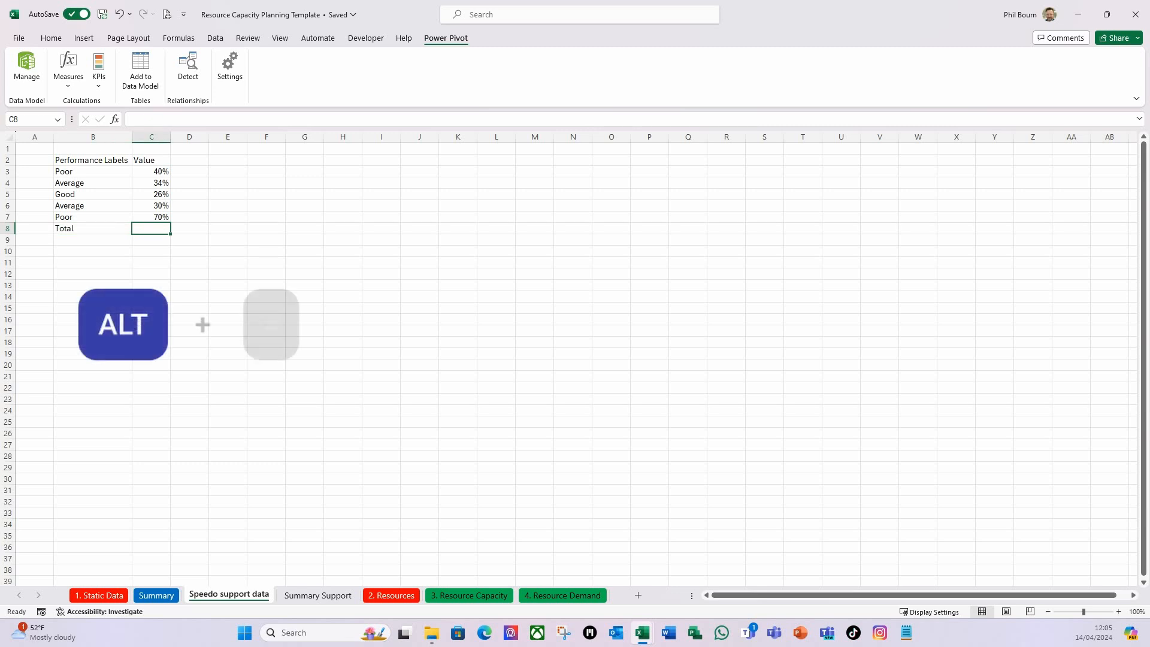
key(alt)
key(alt+equal)
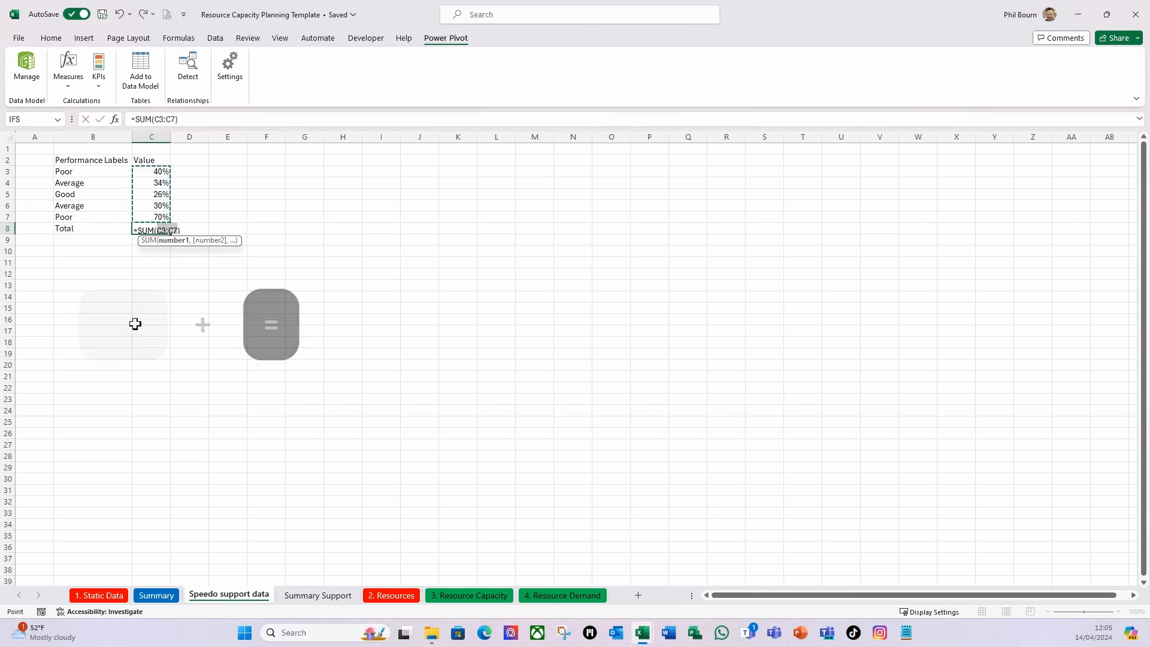
key(Return)
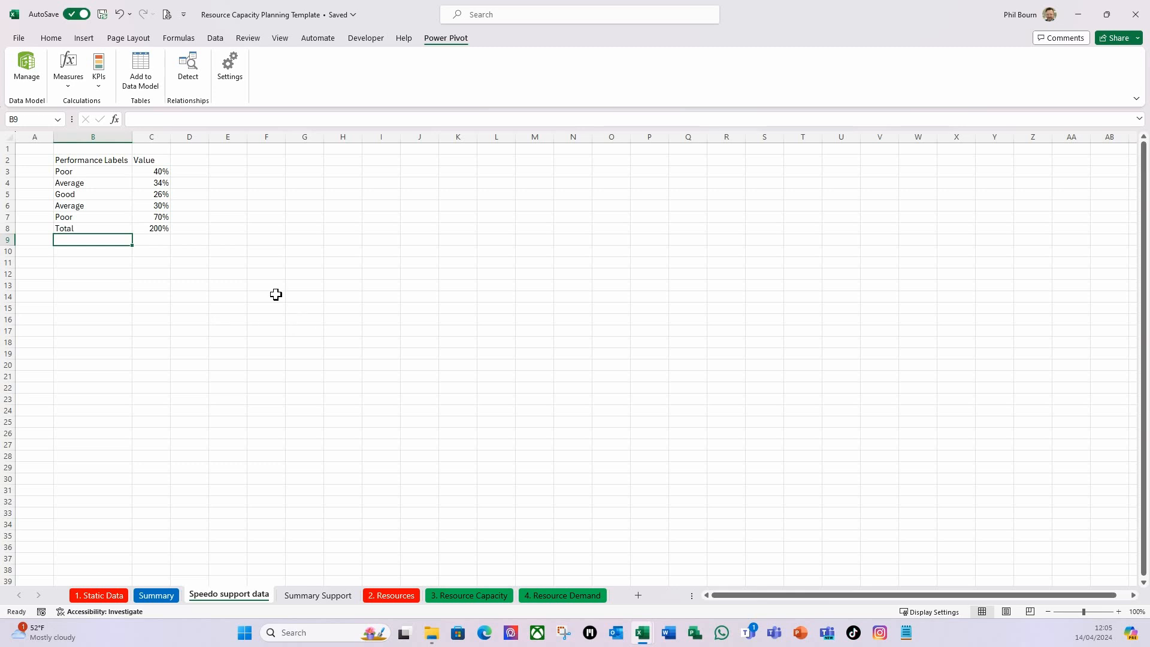
click(154, 228)
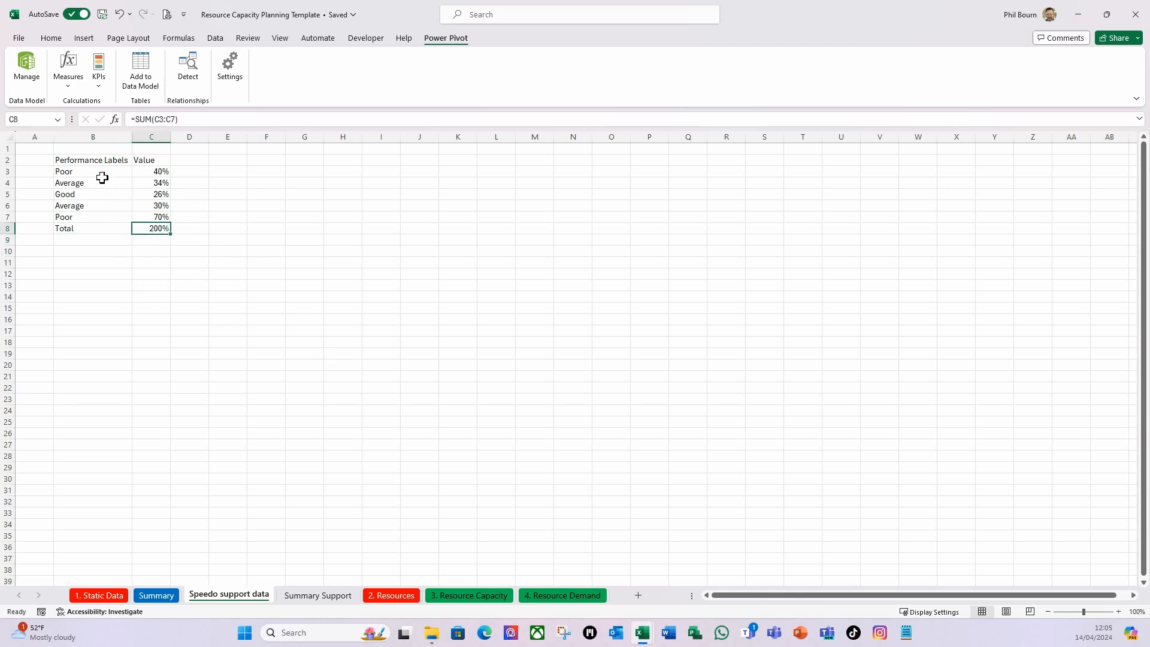
Apply all borders to the performance table in B2:C8.
click(84, 160)
drag(115, 172, 160, 230)
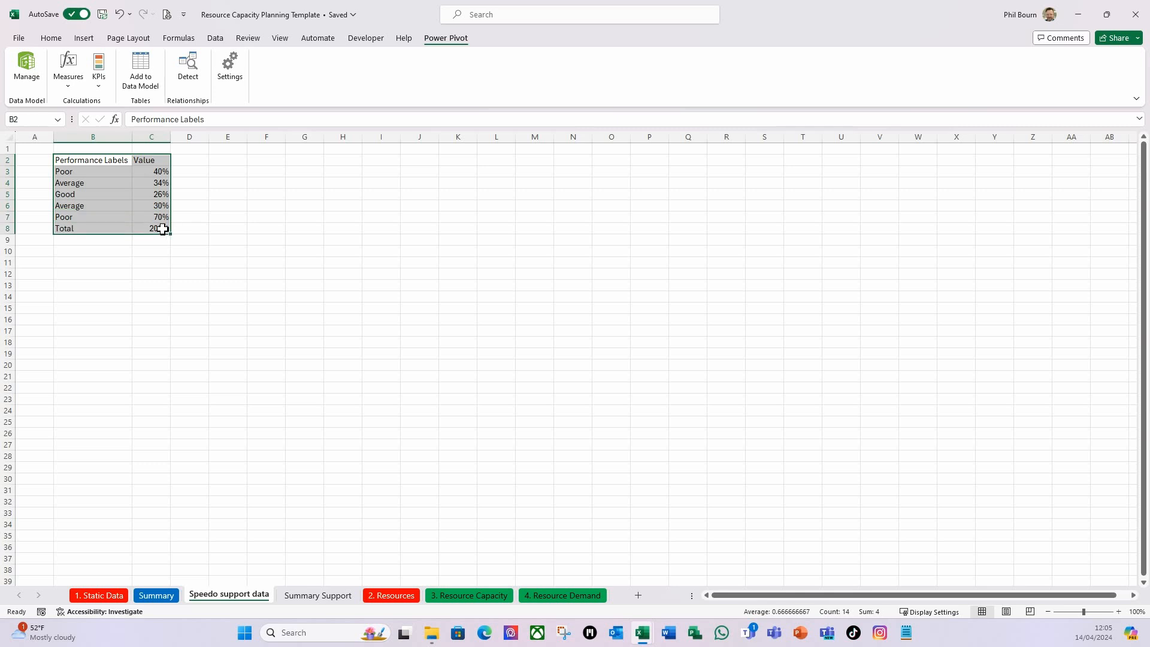
click(50, 38)
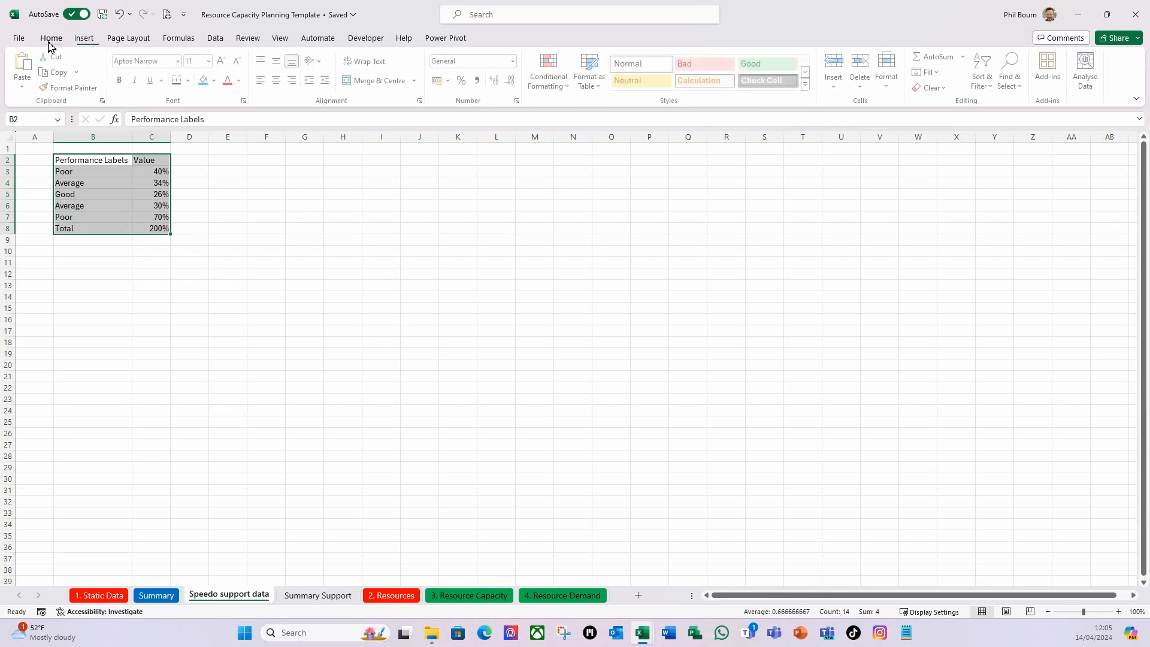
click(189, 87)
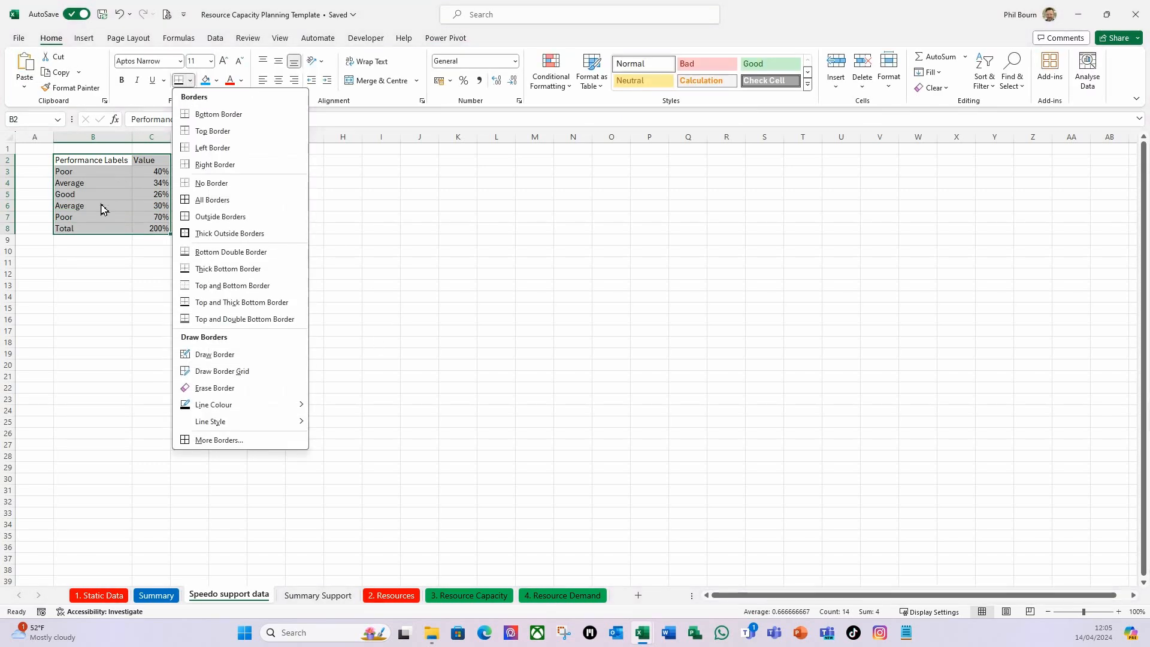
click(201, 215)
click(124, 309)
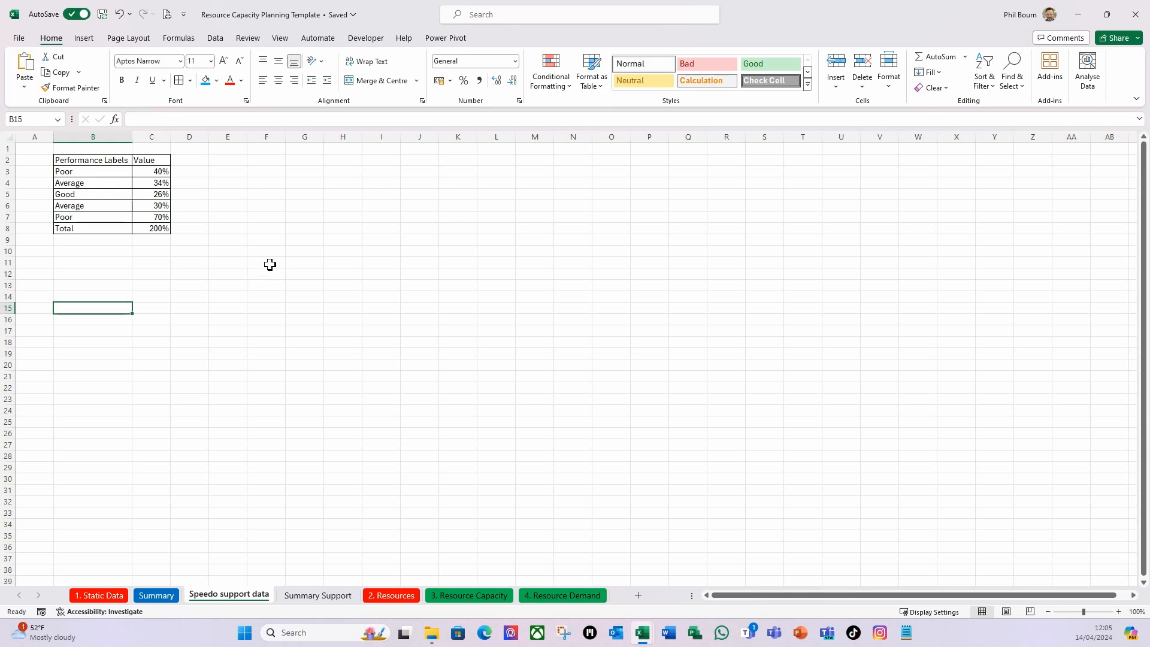
Enter the column heading Labels in cell E2 for a second table.
click(219, 161)
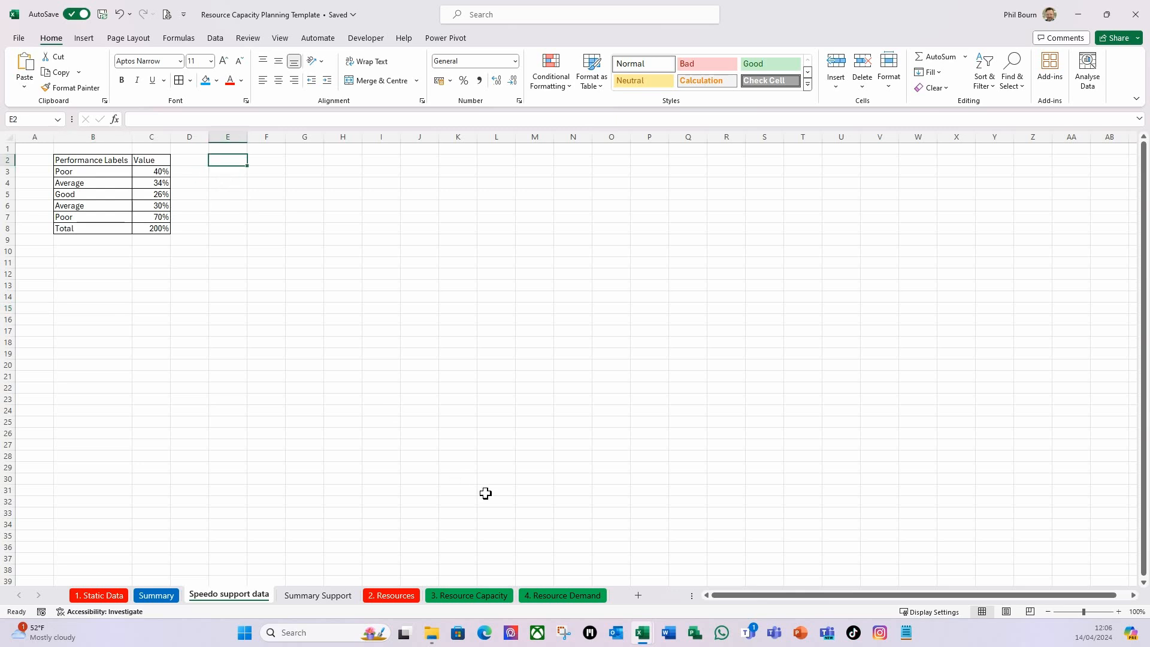
text(Labels)
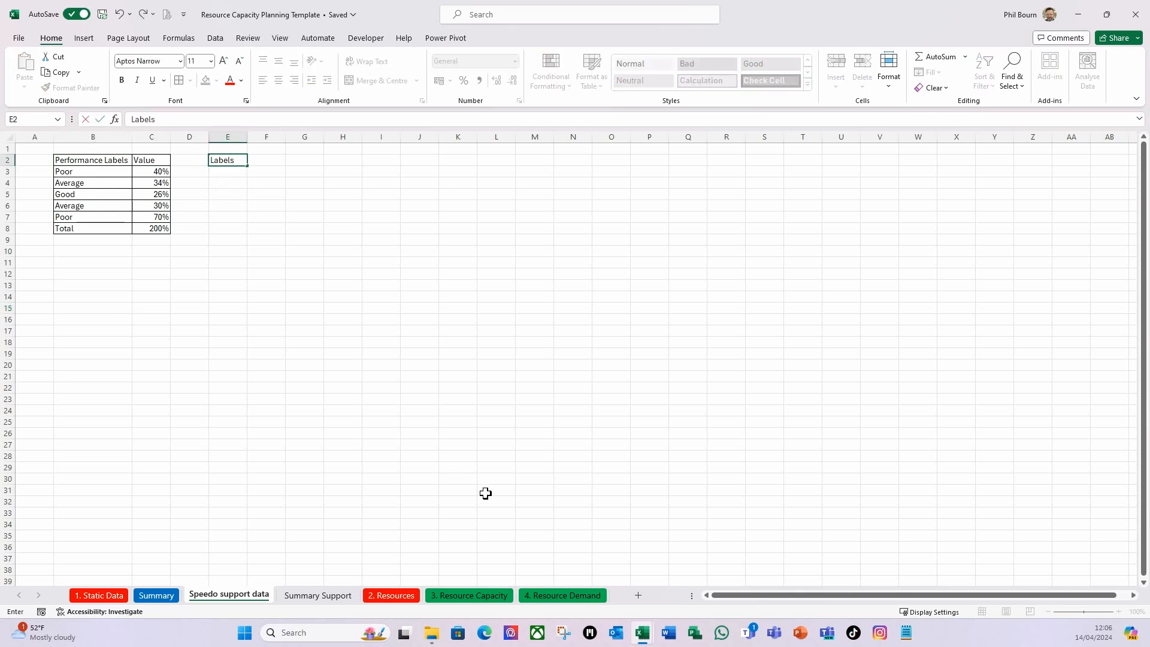
key(Return)
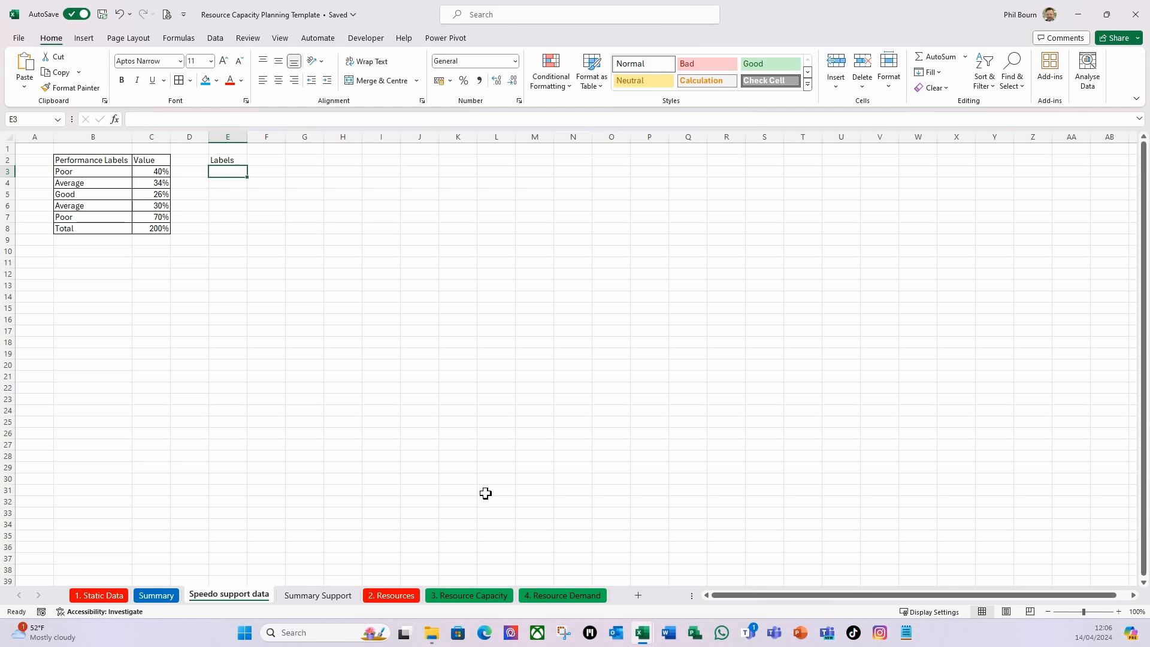
Enter the title Performance Values in cell B1 above the first table.
click(71, 151)
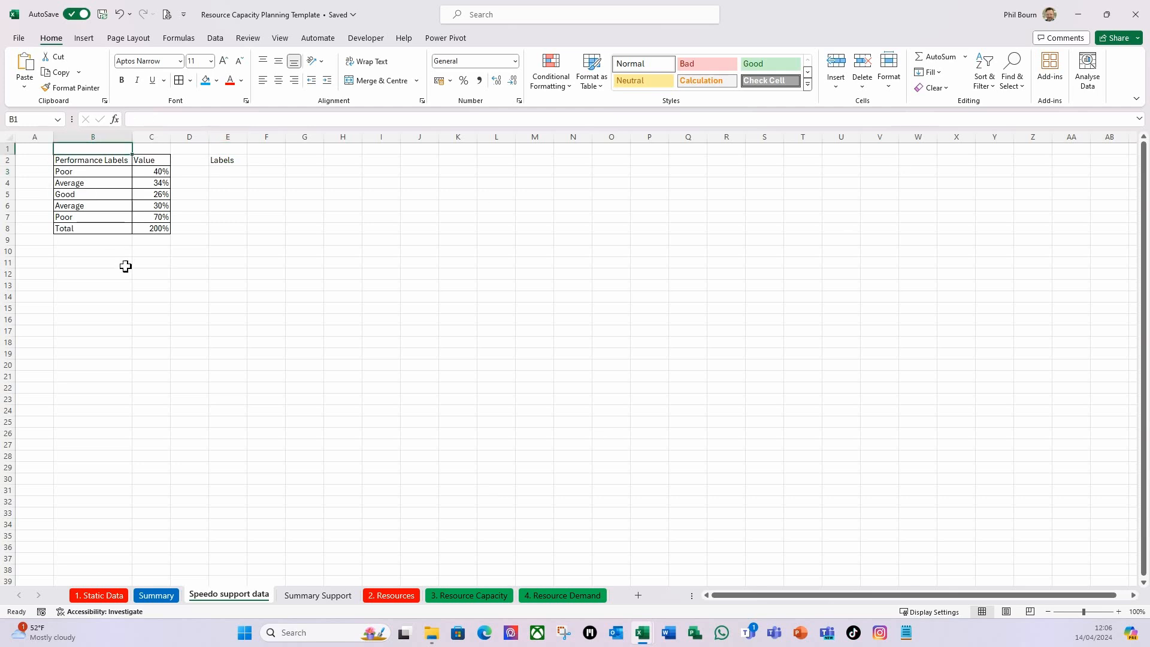
text(Performance Values)
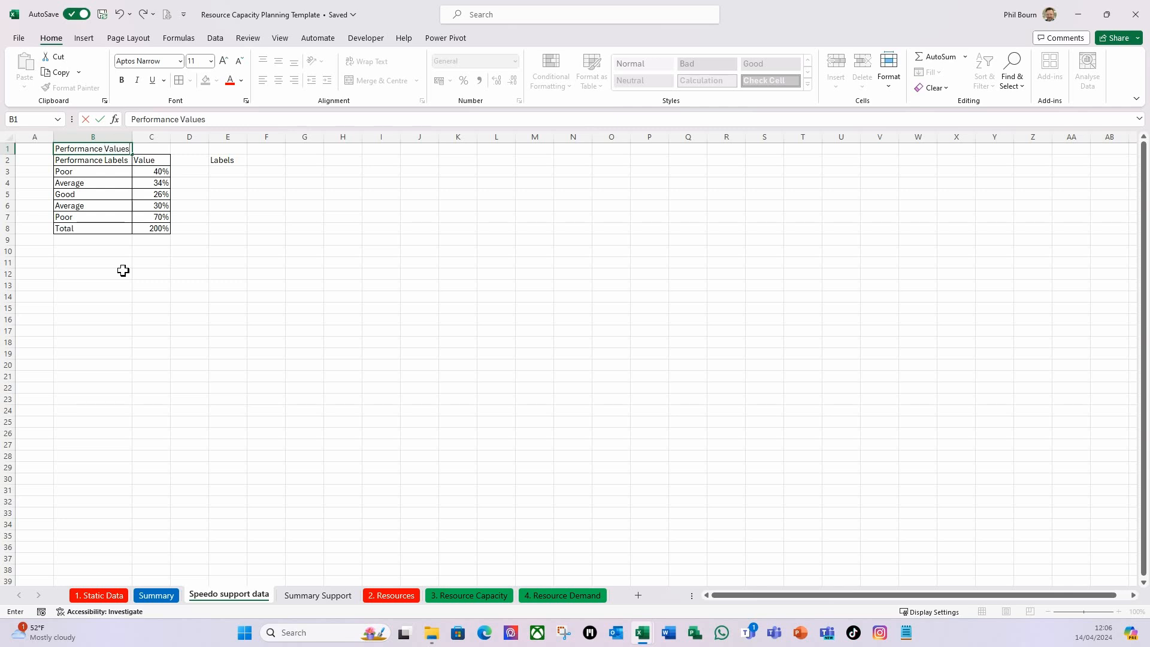
key(ctrl+Return)
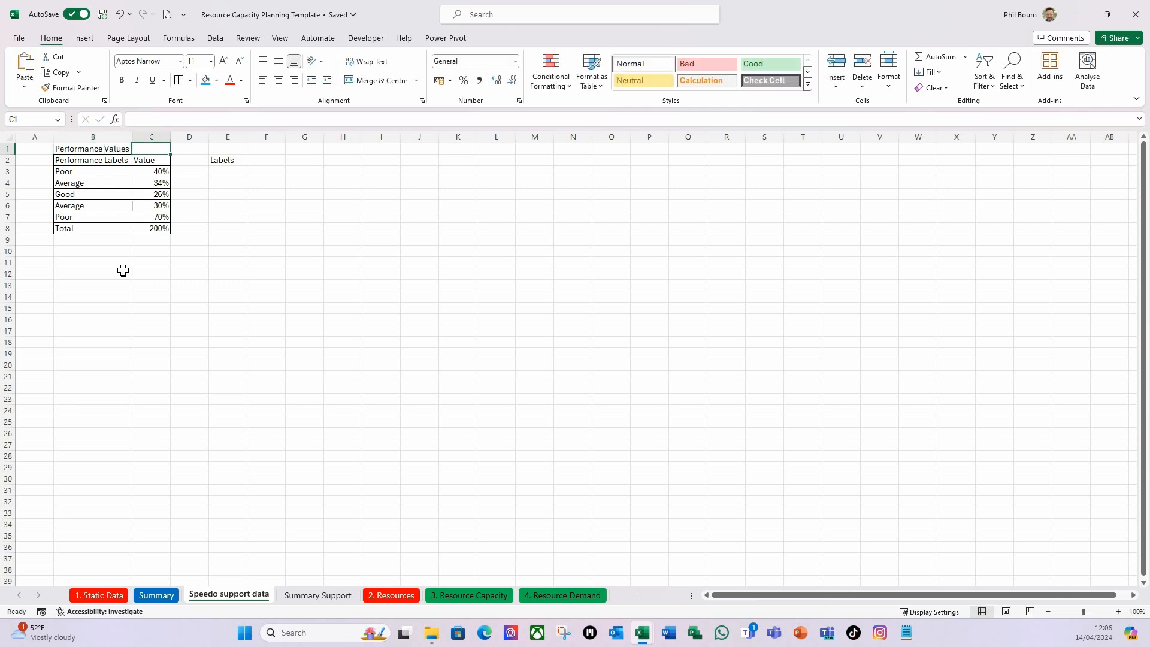
Centre the Performance Values title across B1:C1 with the Centre Across Selection alignment, without merging cells.
drag(115, 151, 138, 152)
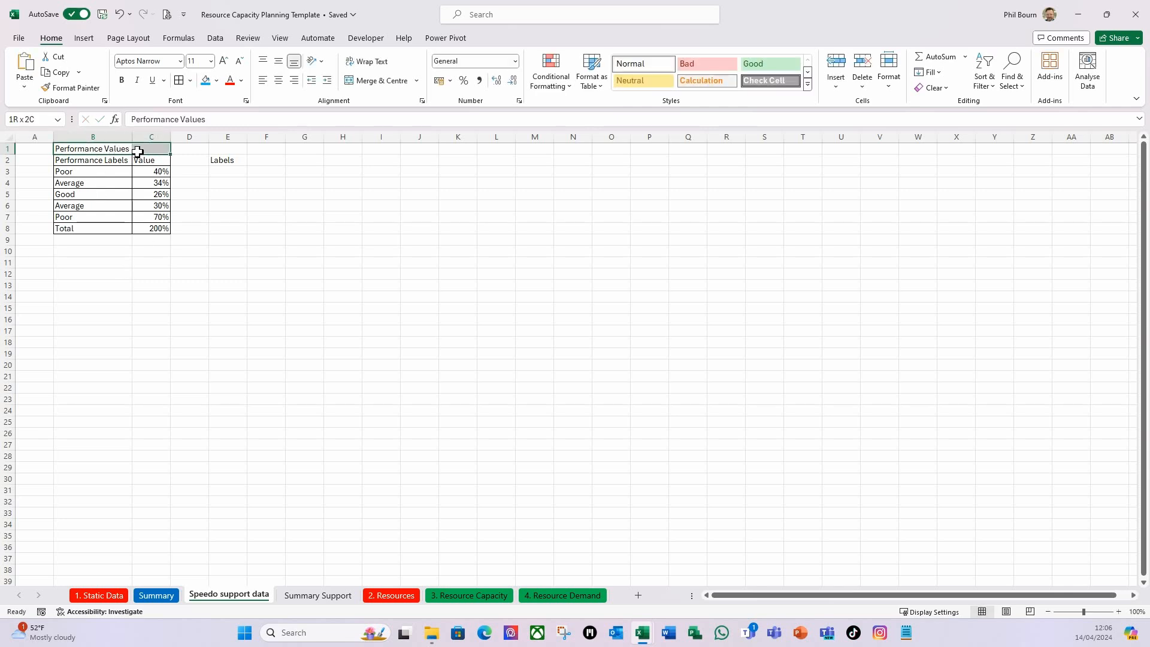
key(ctrl+1)
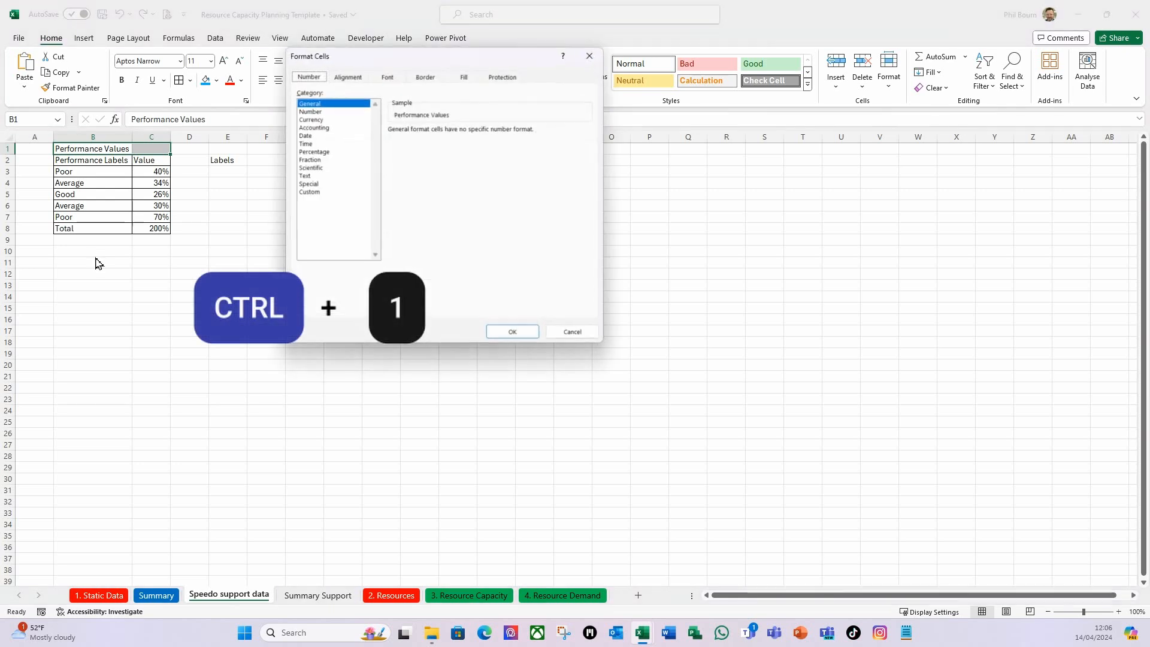
click(353, 78)
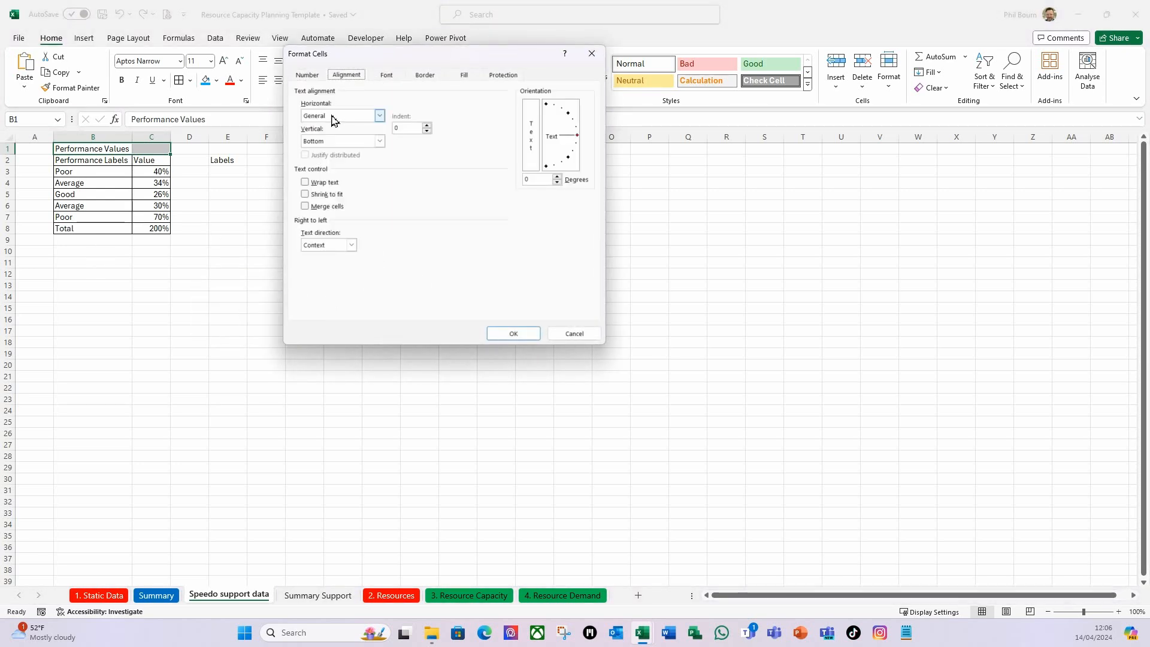
click(379, 115)
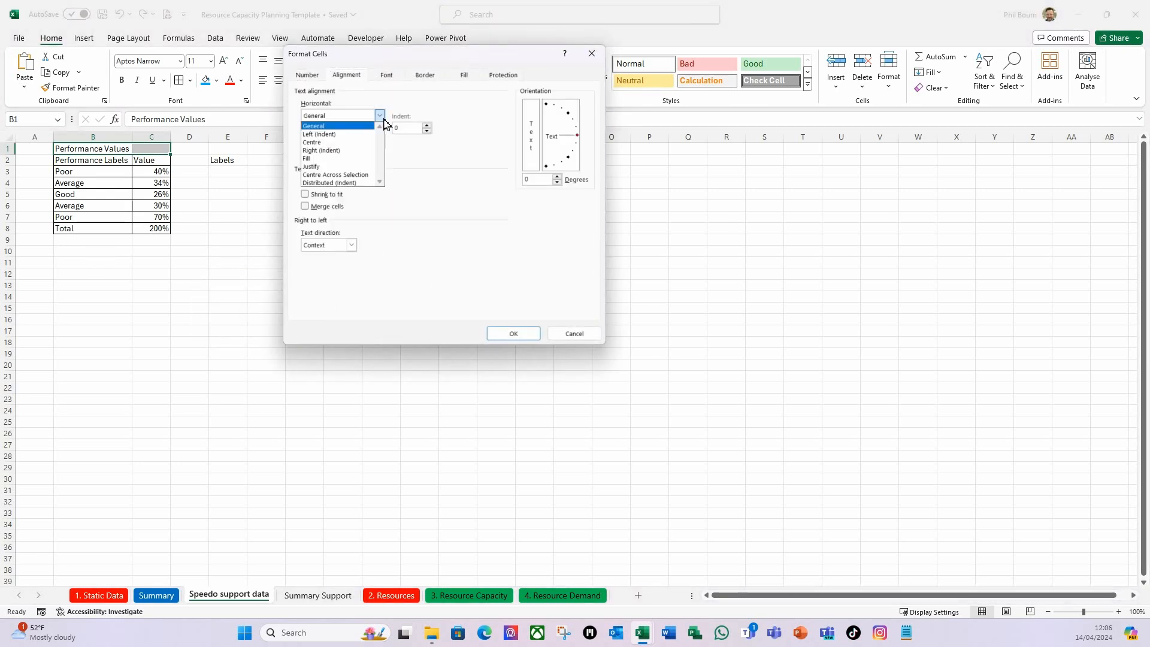
click(311, 175)
click(504, 334)
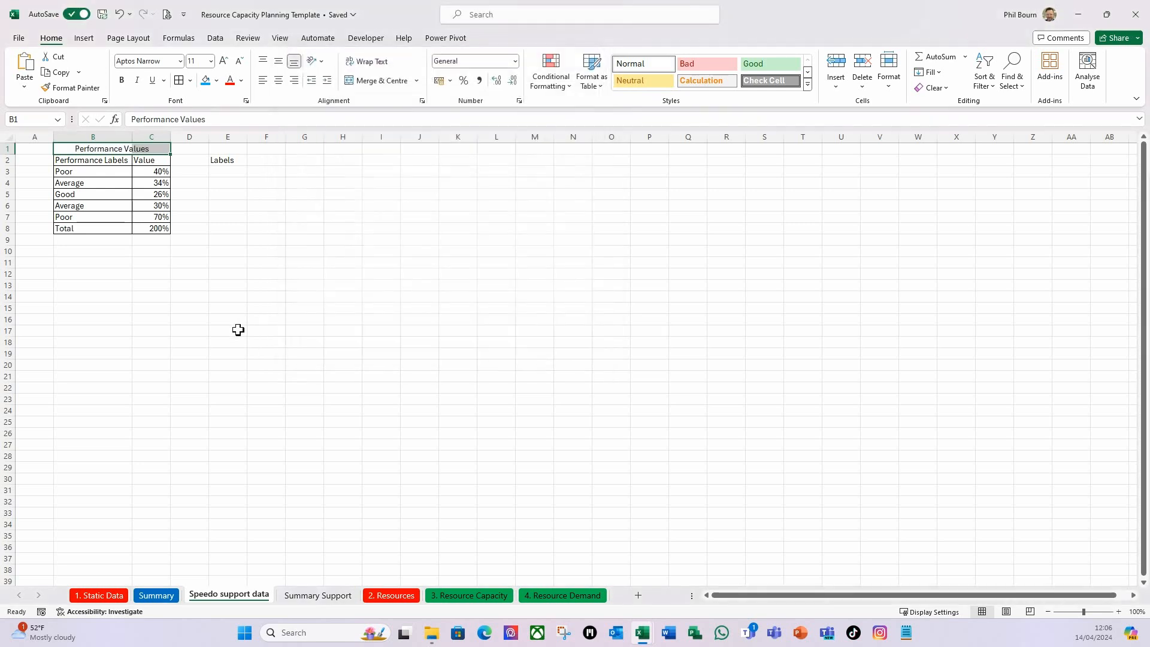
click(236, 329)
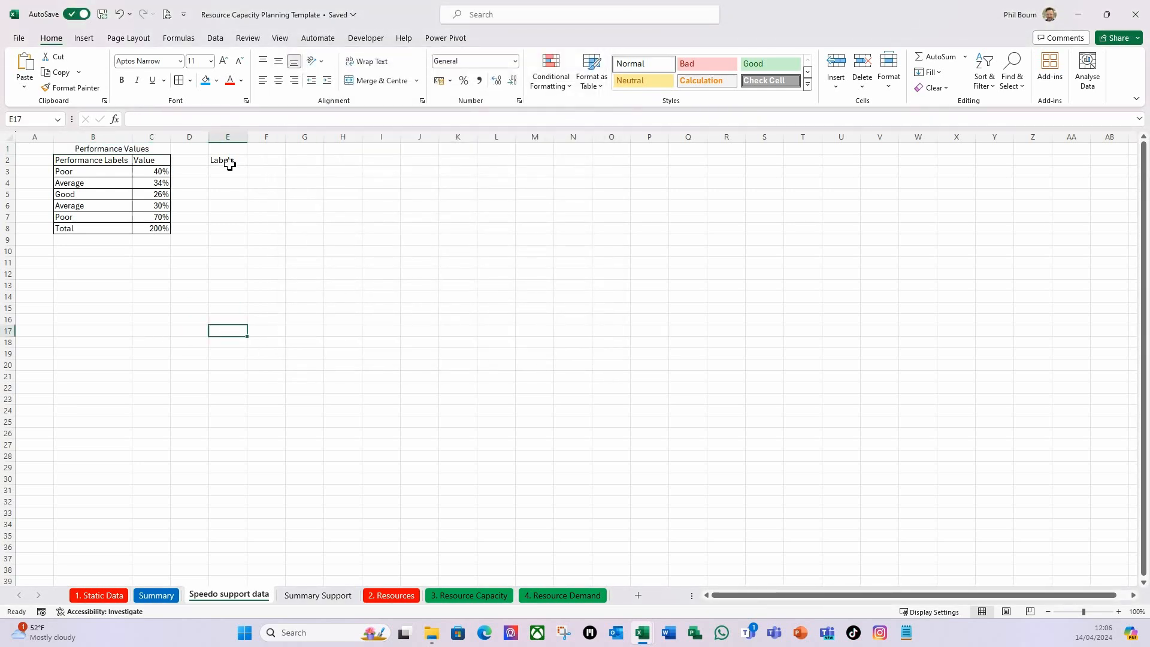
Enter the column heading Values in F2 and the table title Dial Values in E1.
click(277, 163)
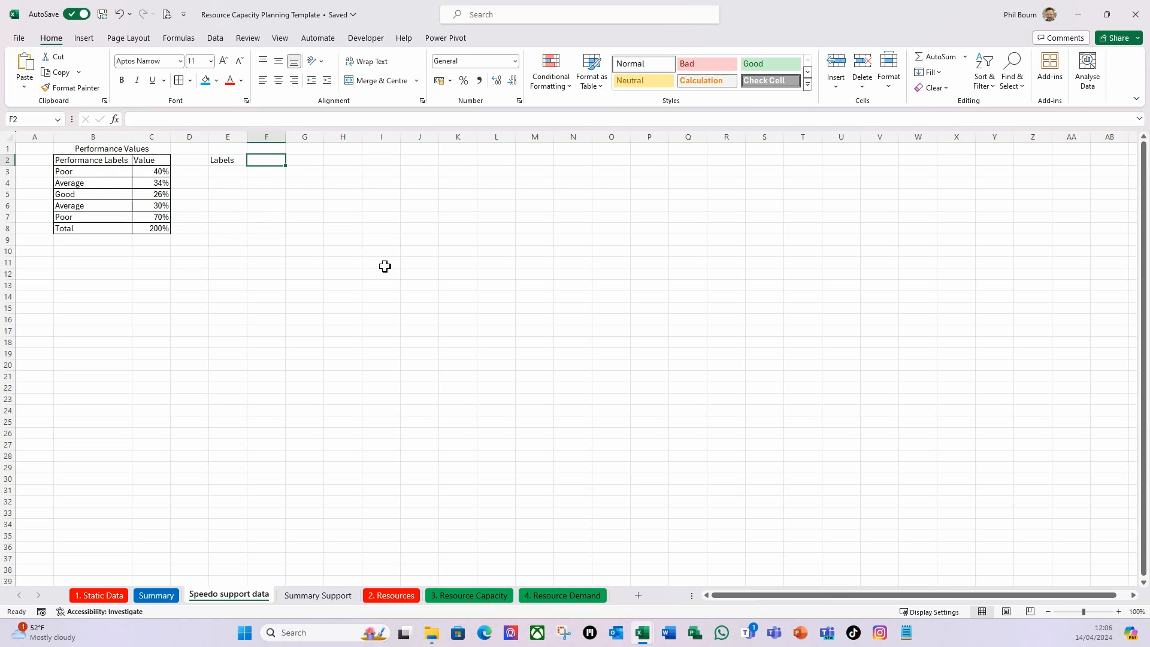
text(Values)
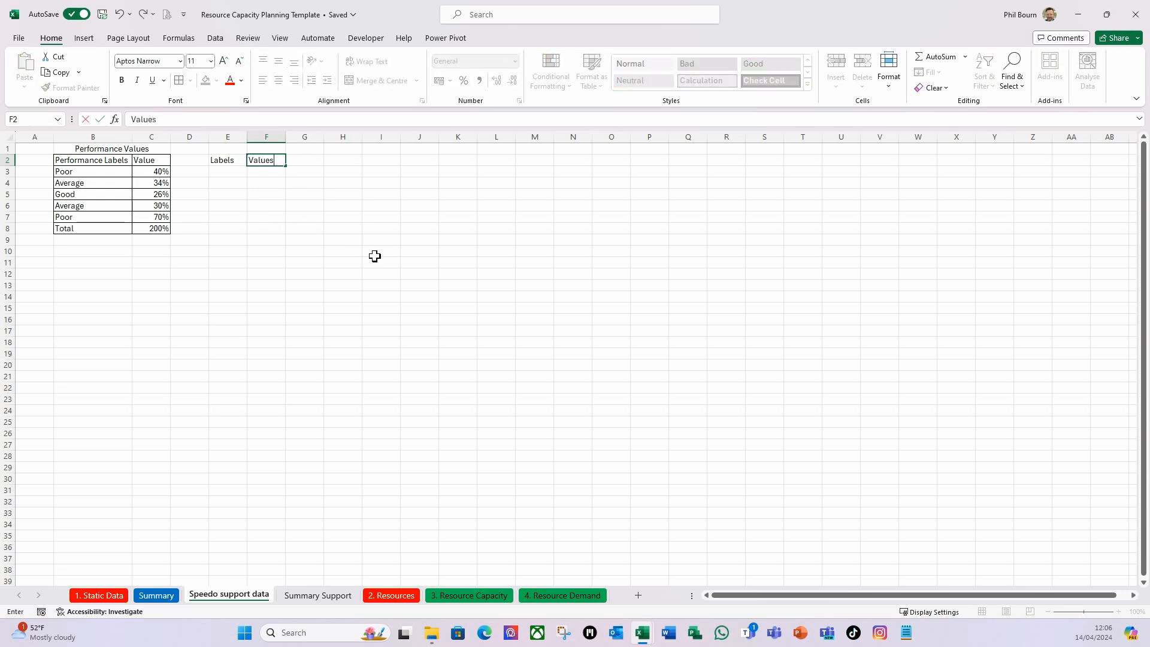
key(Return)
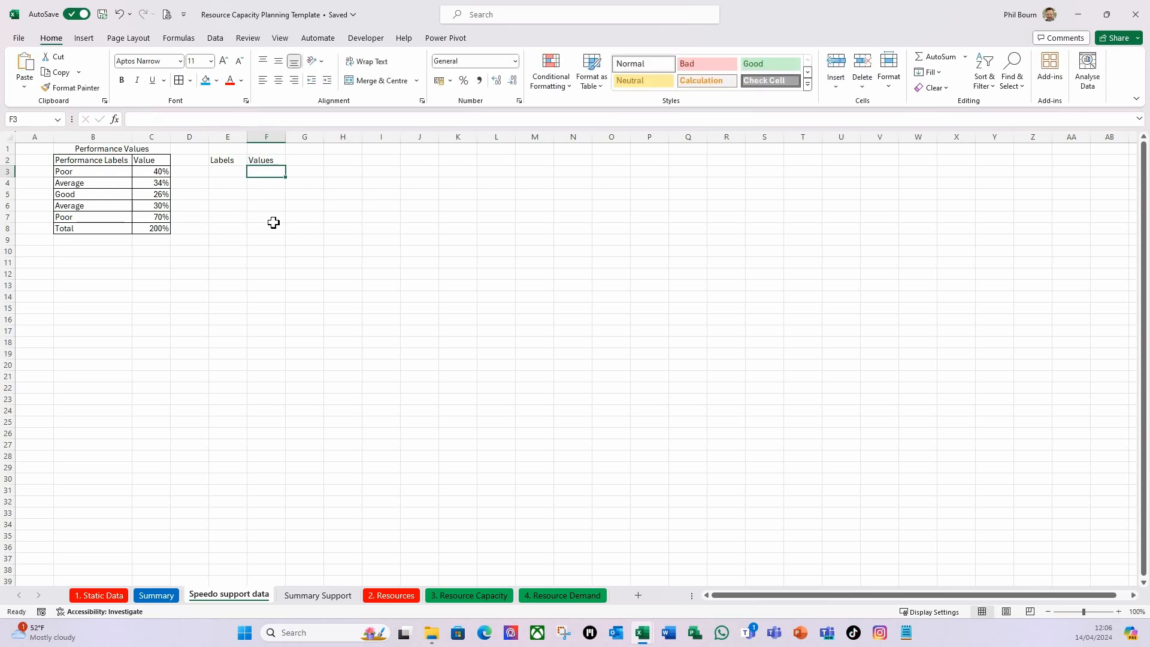
click(227, 152)
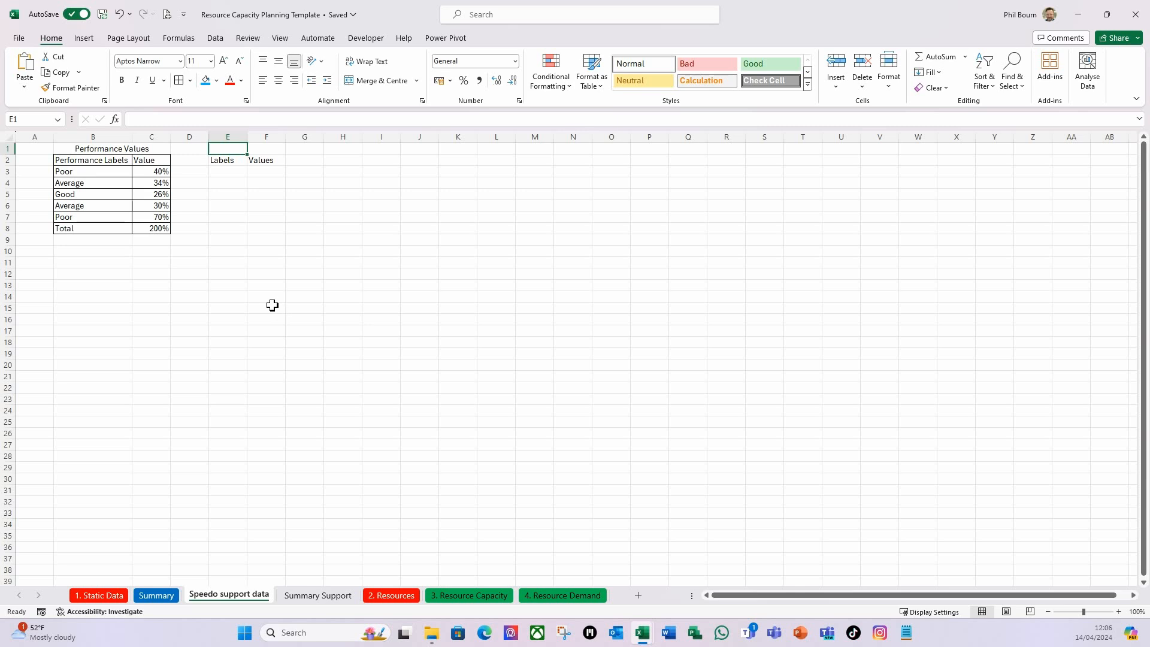
text(Dial Values)
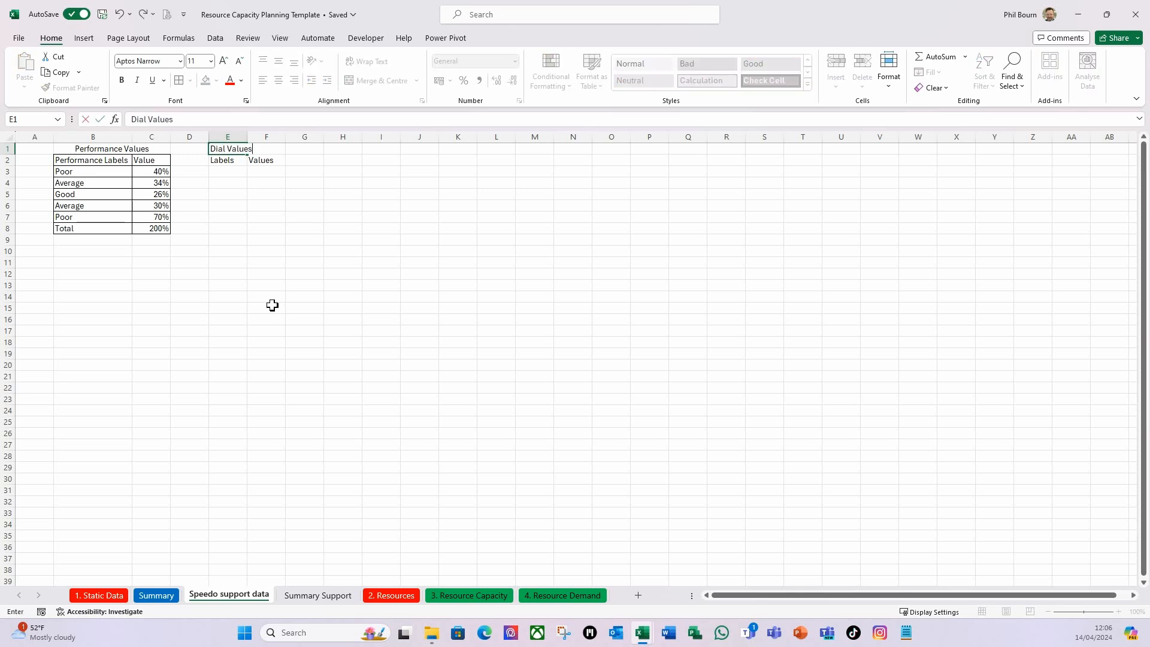
key(ctrl+Return)
Centre the Dial Values title across E1:F1 with the Centre Across Selection alignment.
drag(217, 149, 256, 150)
key(ctrl+1)
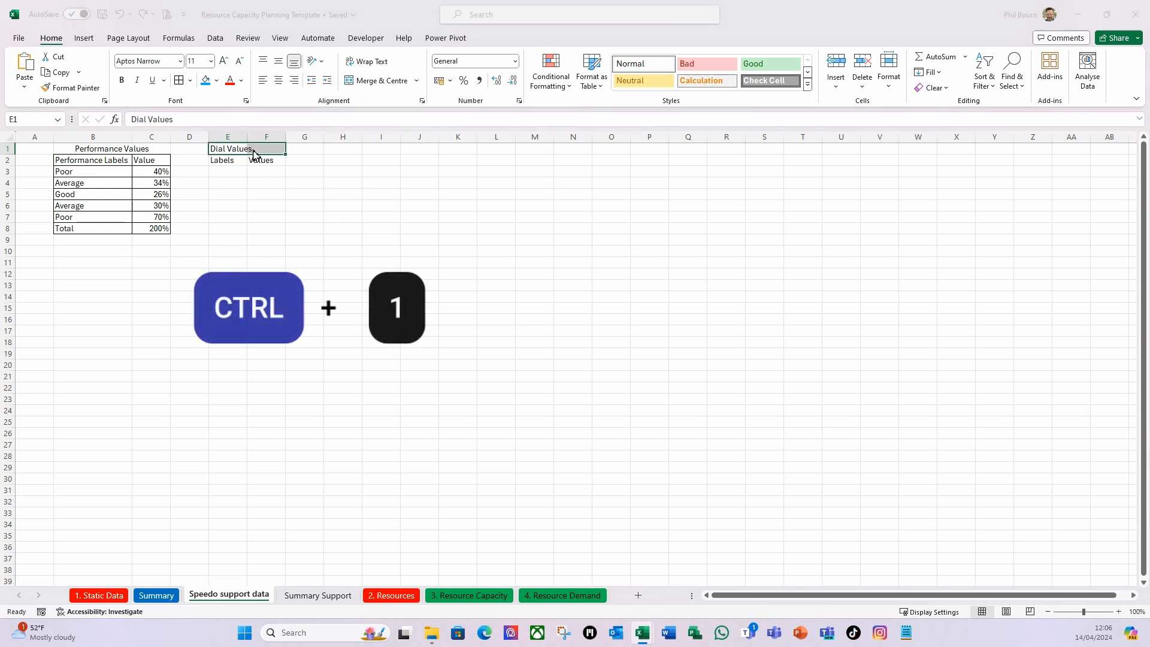
click(379, 116)
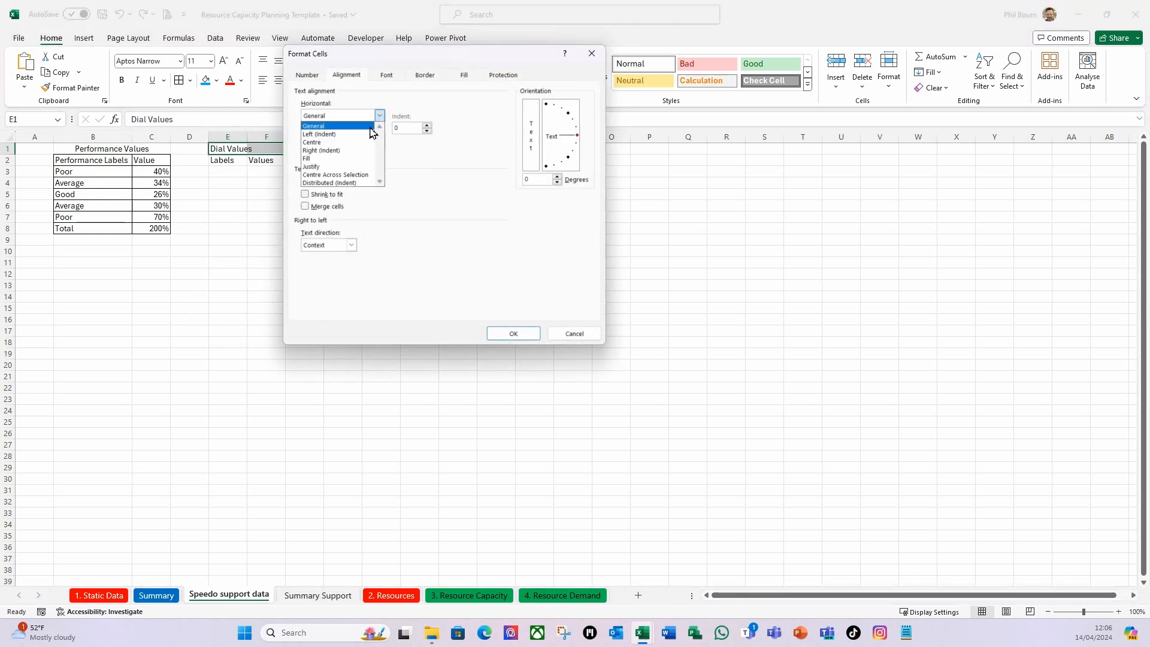
click(345, 174)
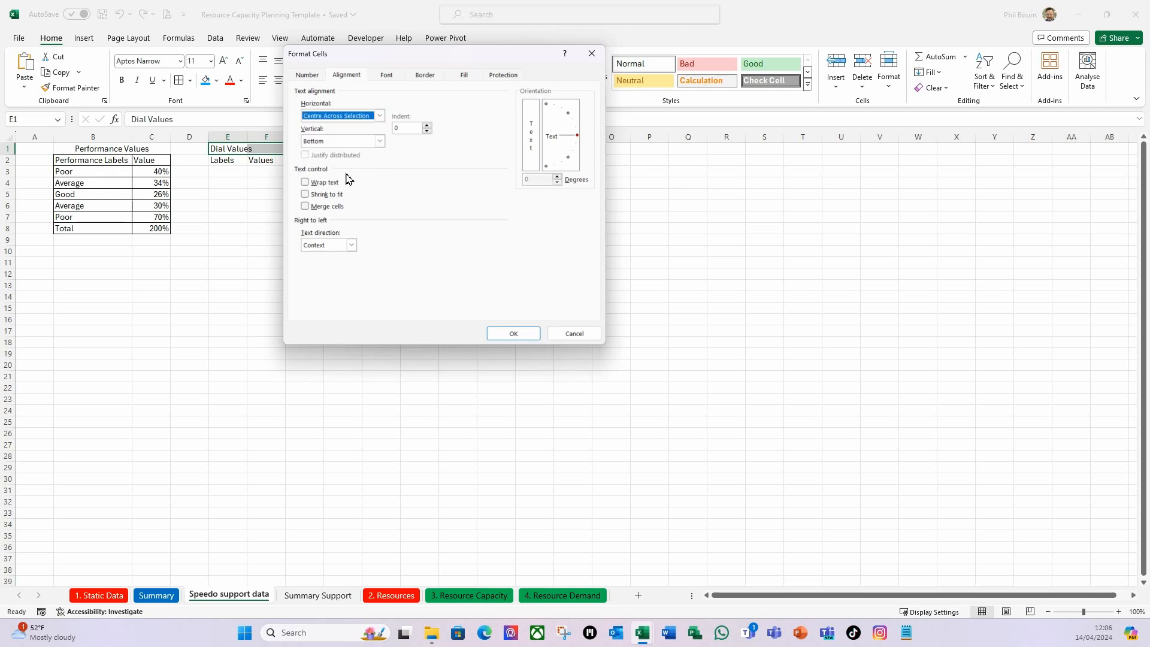
click(513, 334)
click(221, 252)
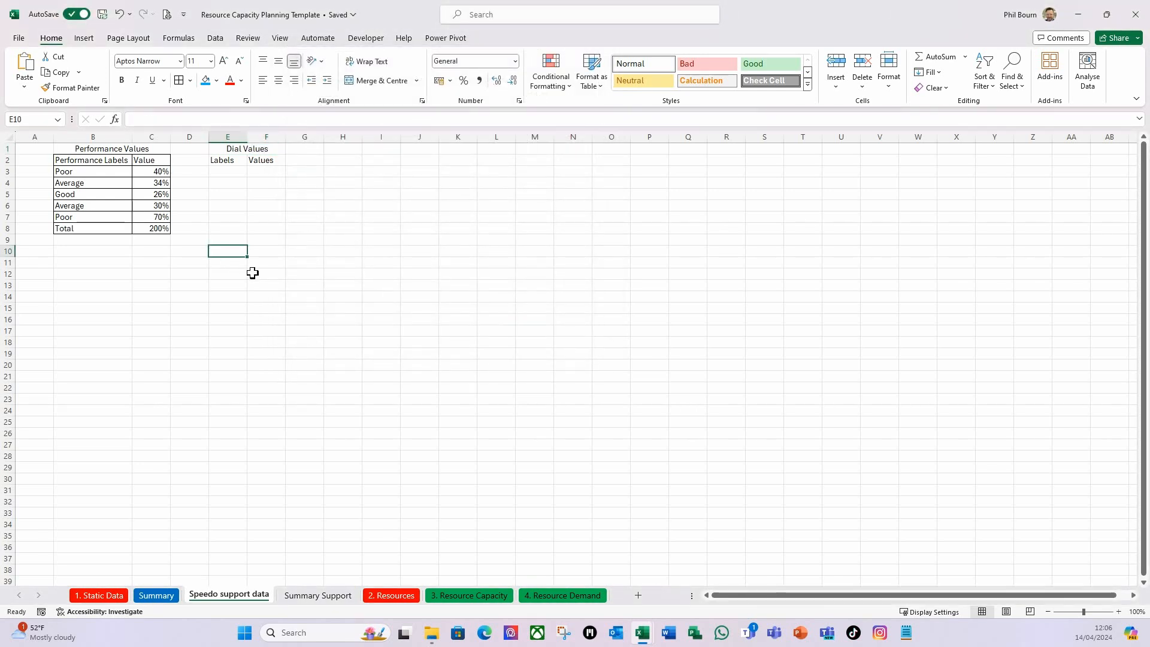
Enter the dial labels 0% to 100% in 10% increments in E3:E13, and 130% in E14.
click(219, 174)
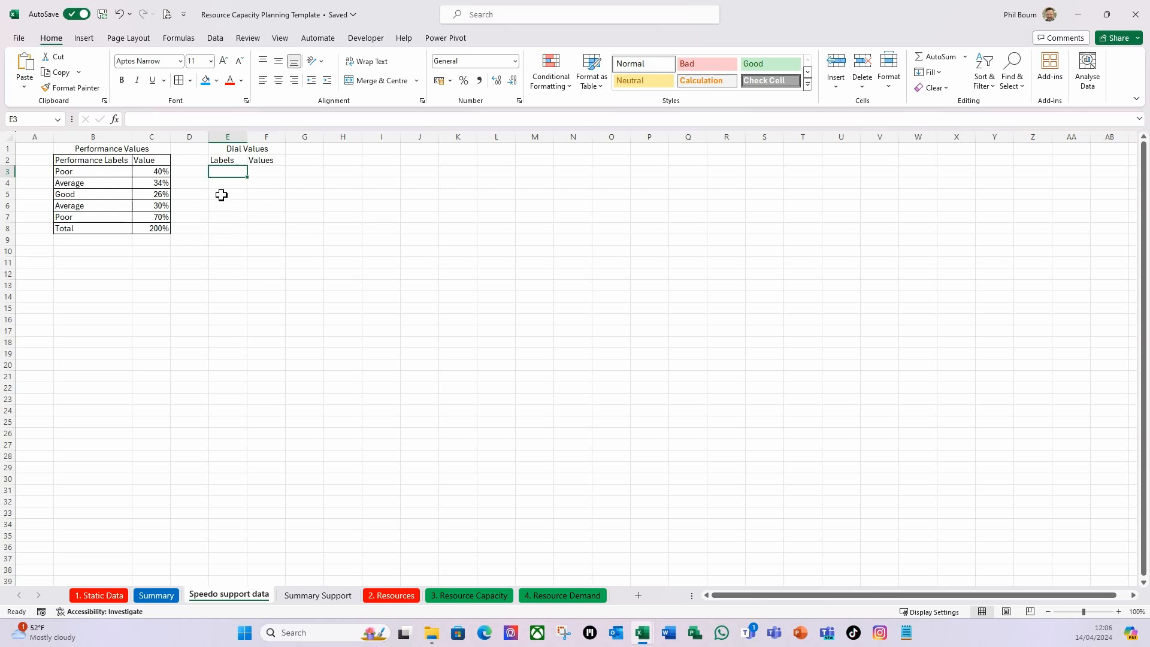
text(0%)
key(Return)
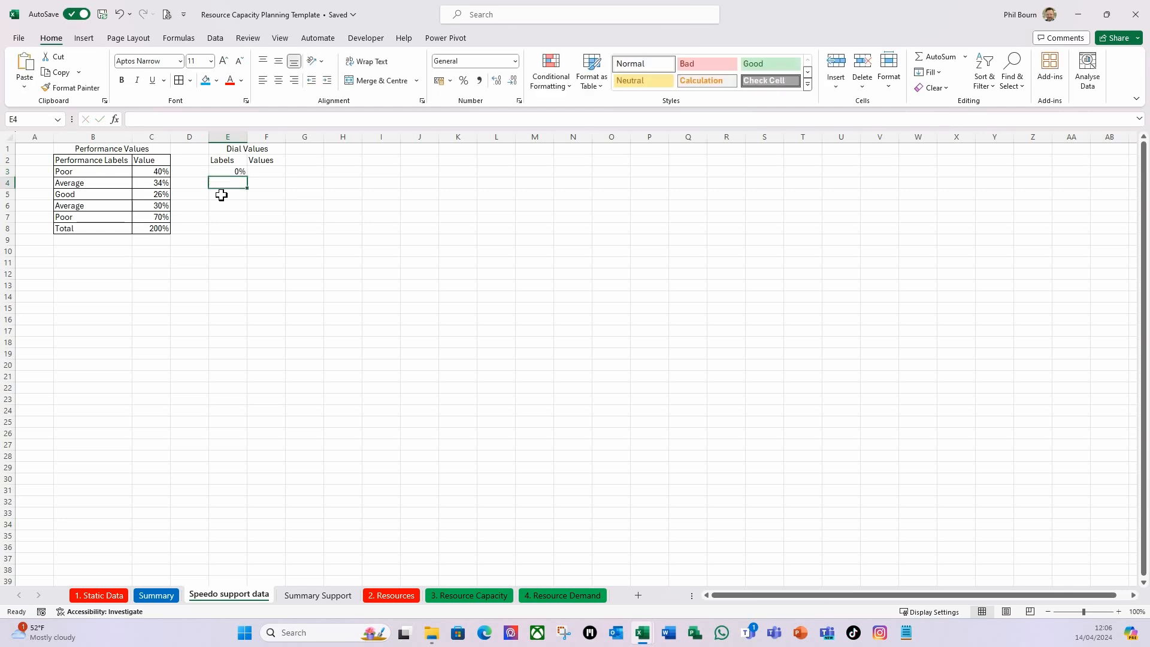
text(10)
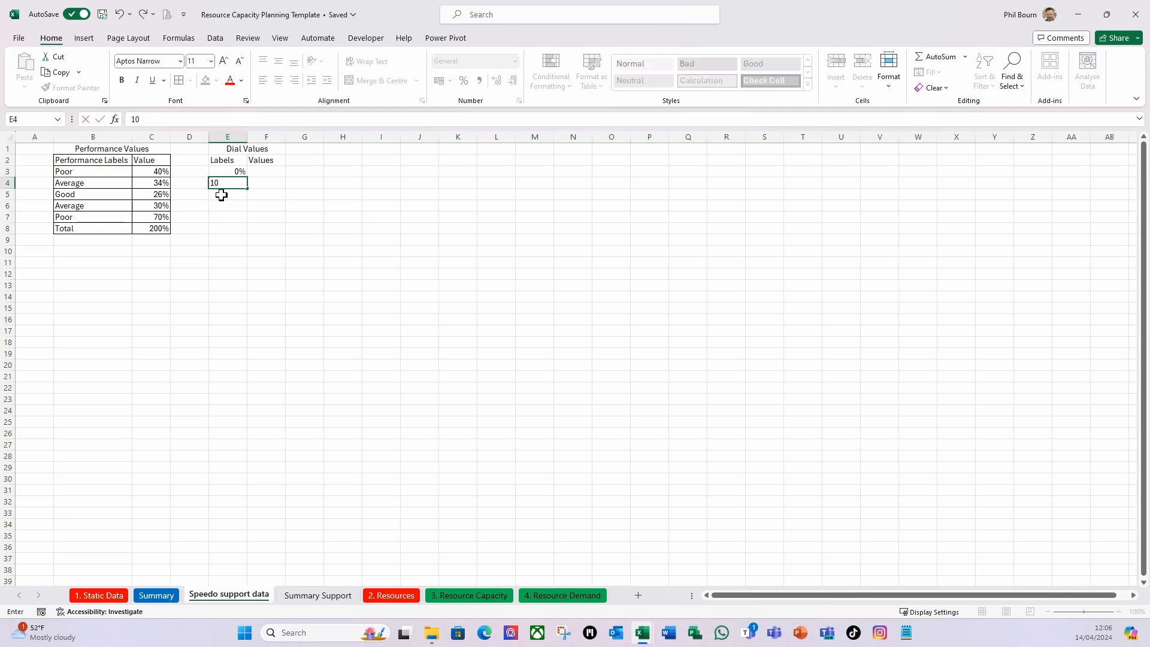
text(%)
key(Return)
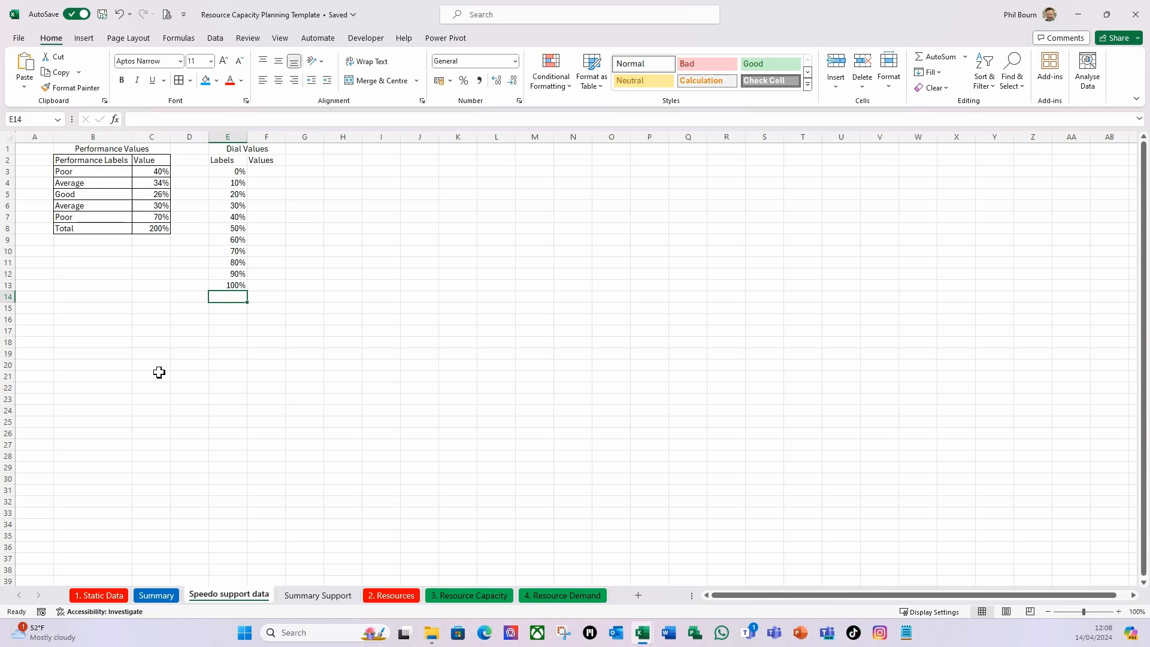
text(130)
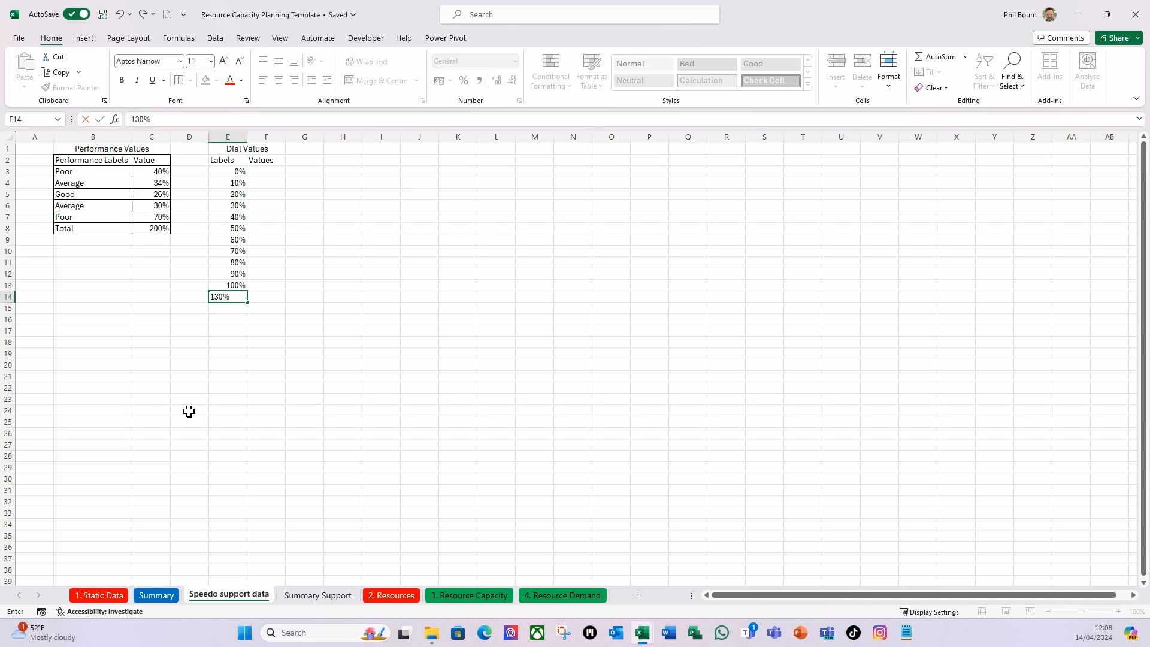
key(Tab)
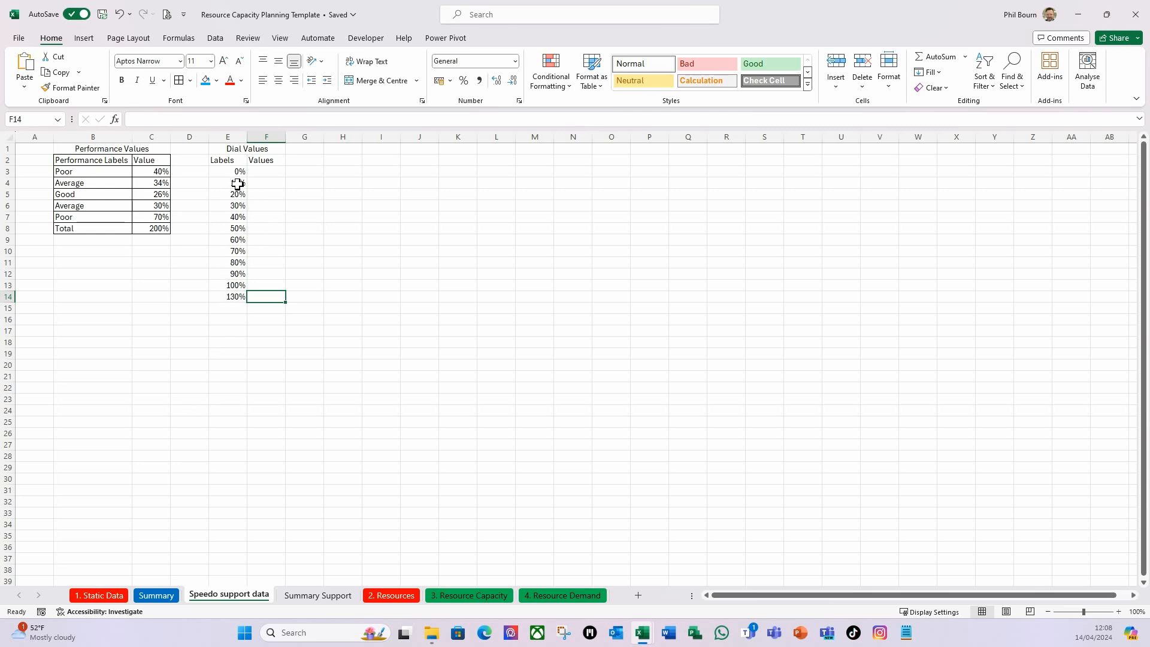
Enter the row label Total in E15 below the dial labels.
click(269, 173)
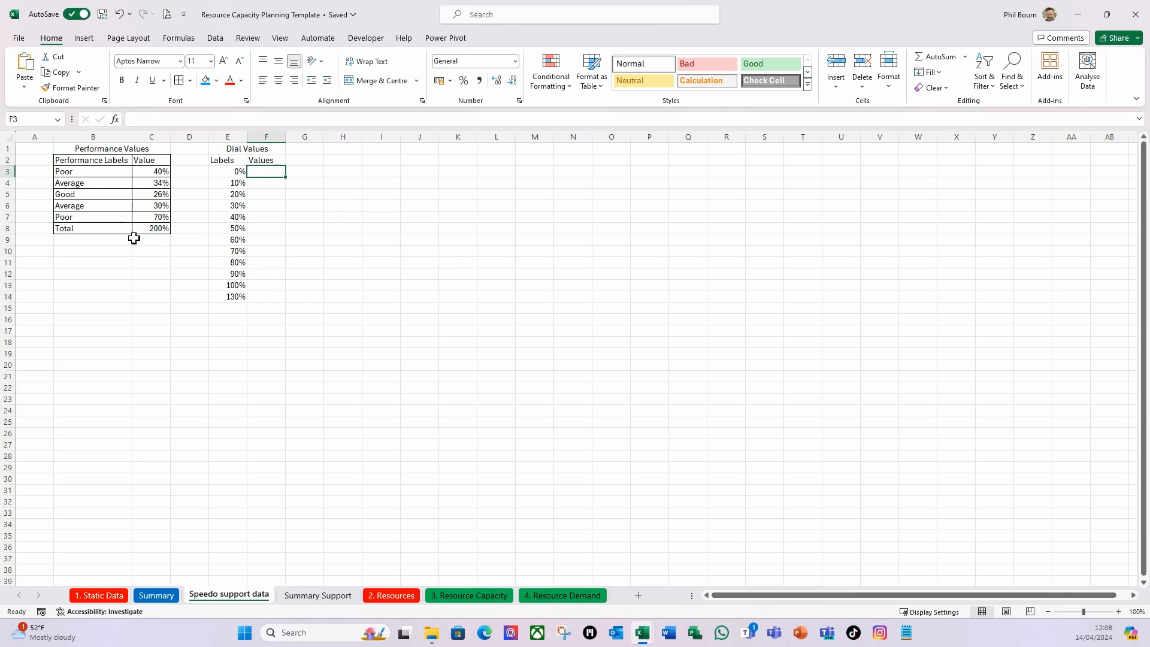
click(229, 314)
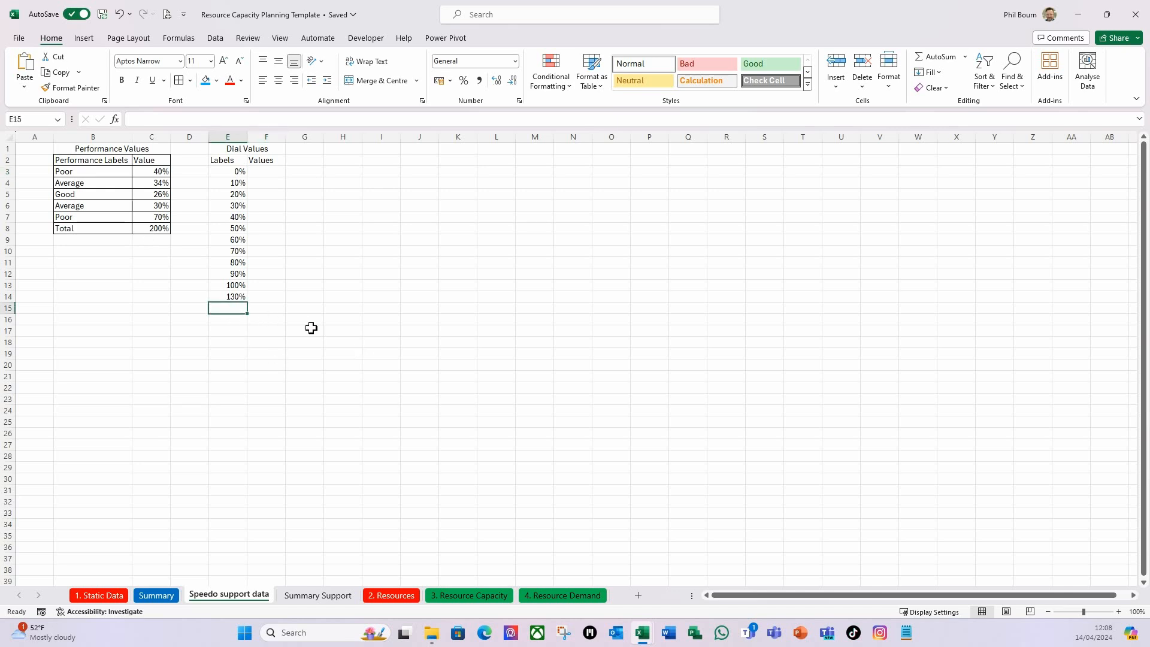
text(Total)
key(Tab)
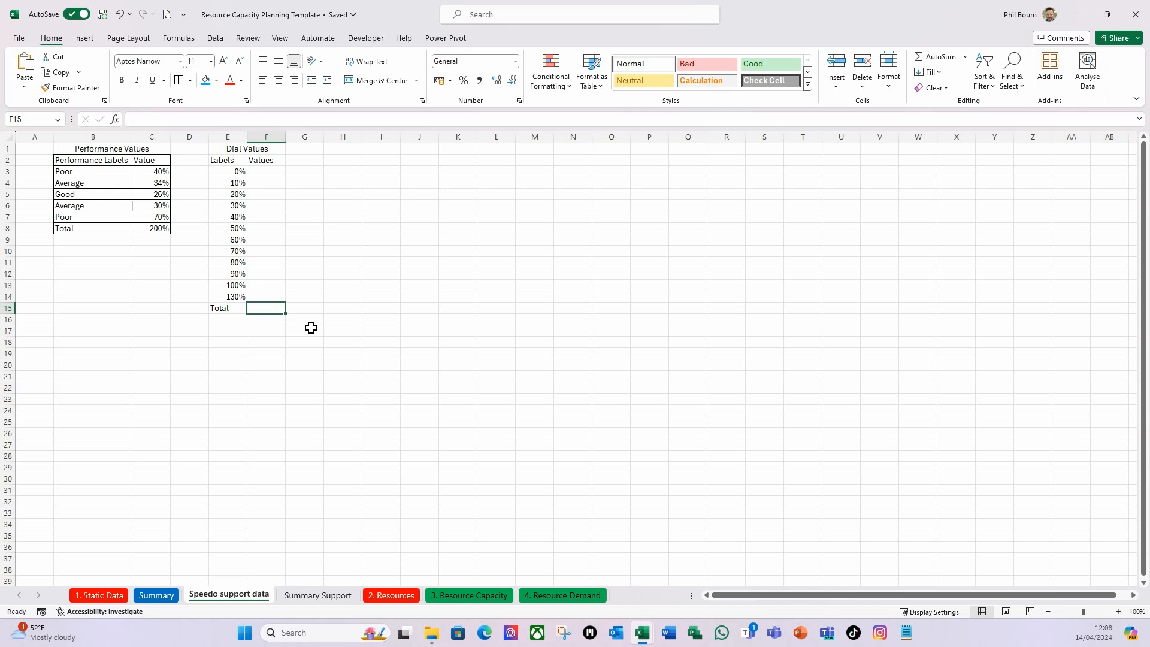
Enter 10% in F3 and fill it down through F12 in the Dial Values table.
click(261, 171)
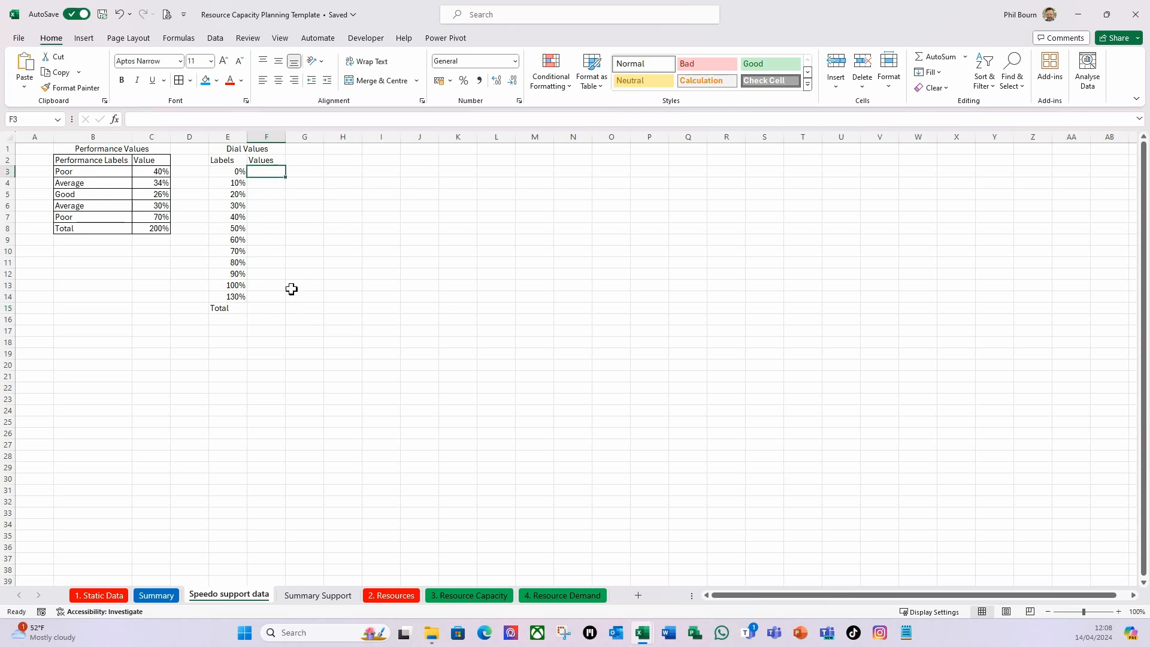
text(10)
key(Return)
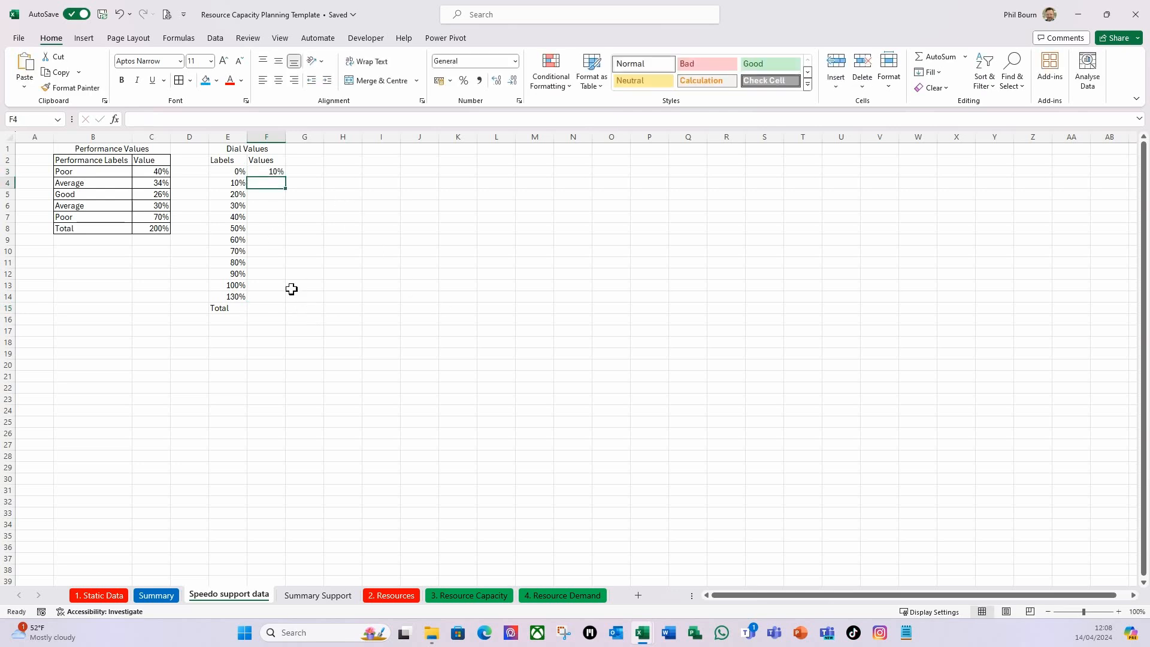
click(273, 172)
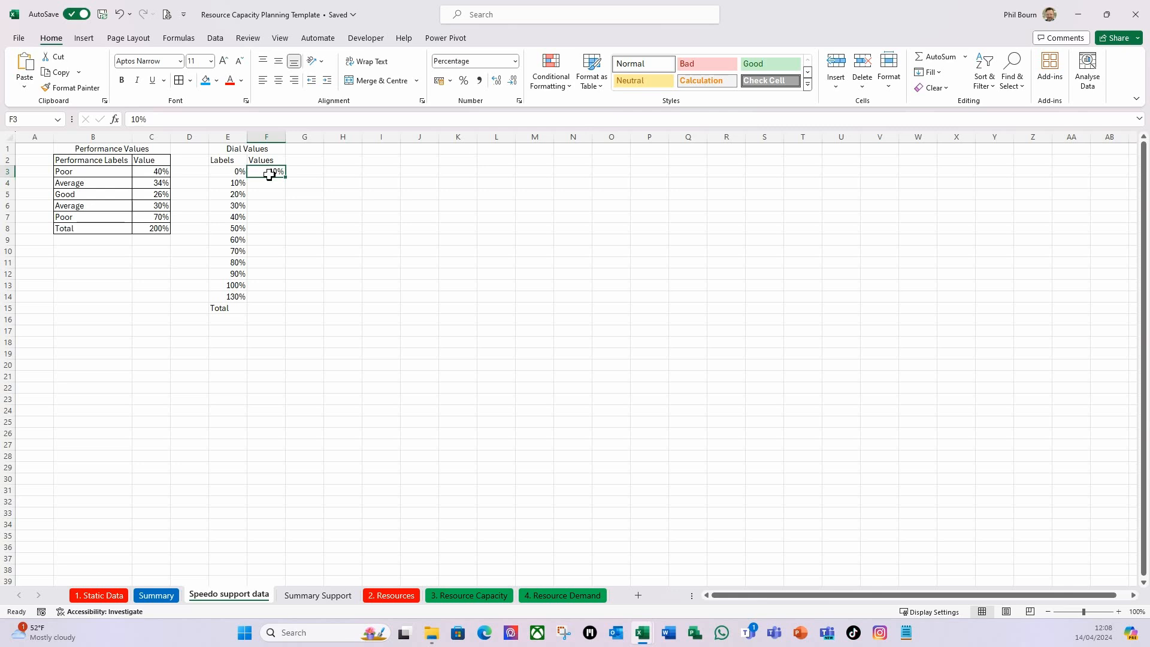
drag(286, 177, 280, 277)
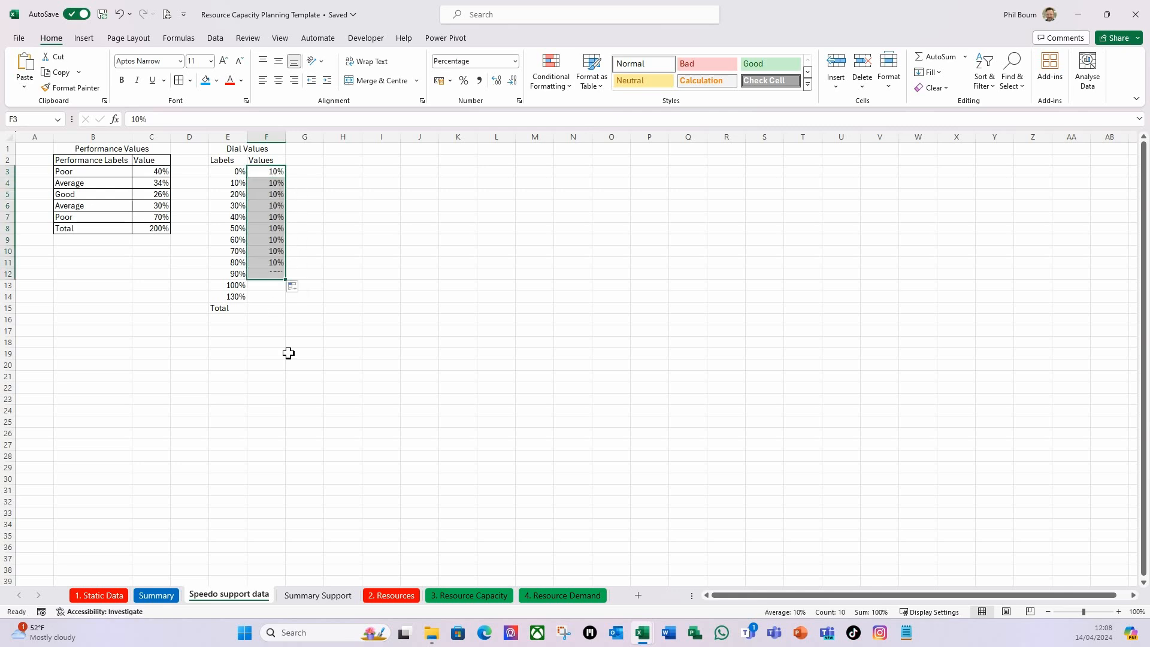
Enter 30% in F13 and 70% in F14, and total the Values column in F15 with AutoSum.
click(274, 284)
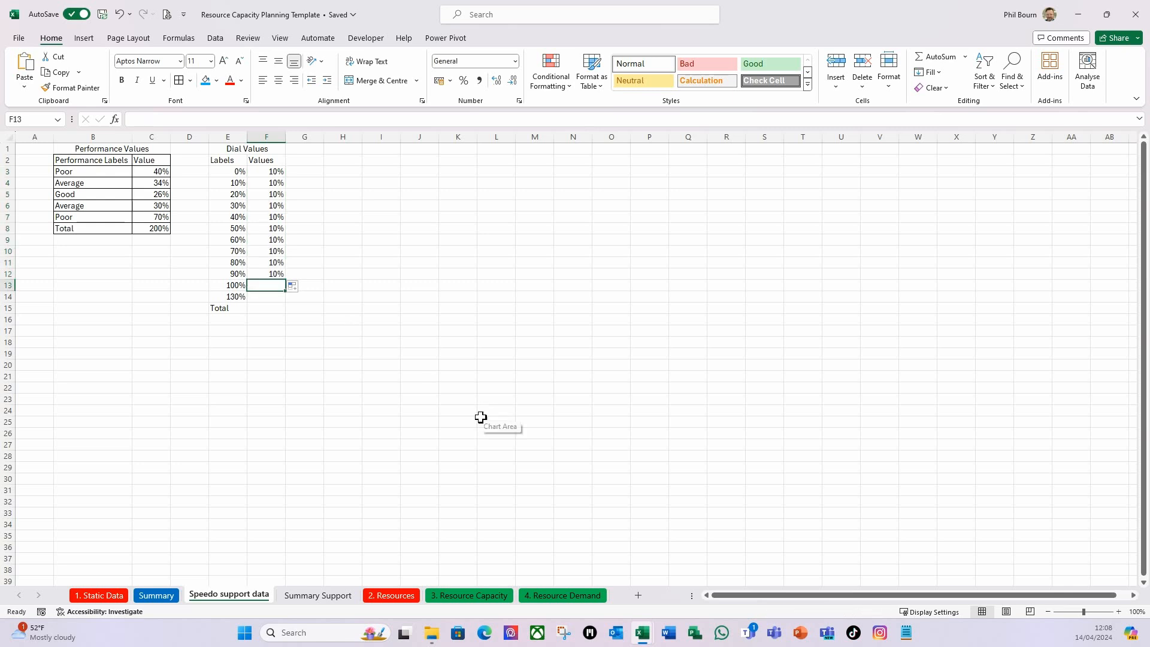
text(30)
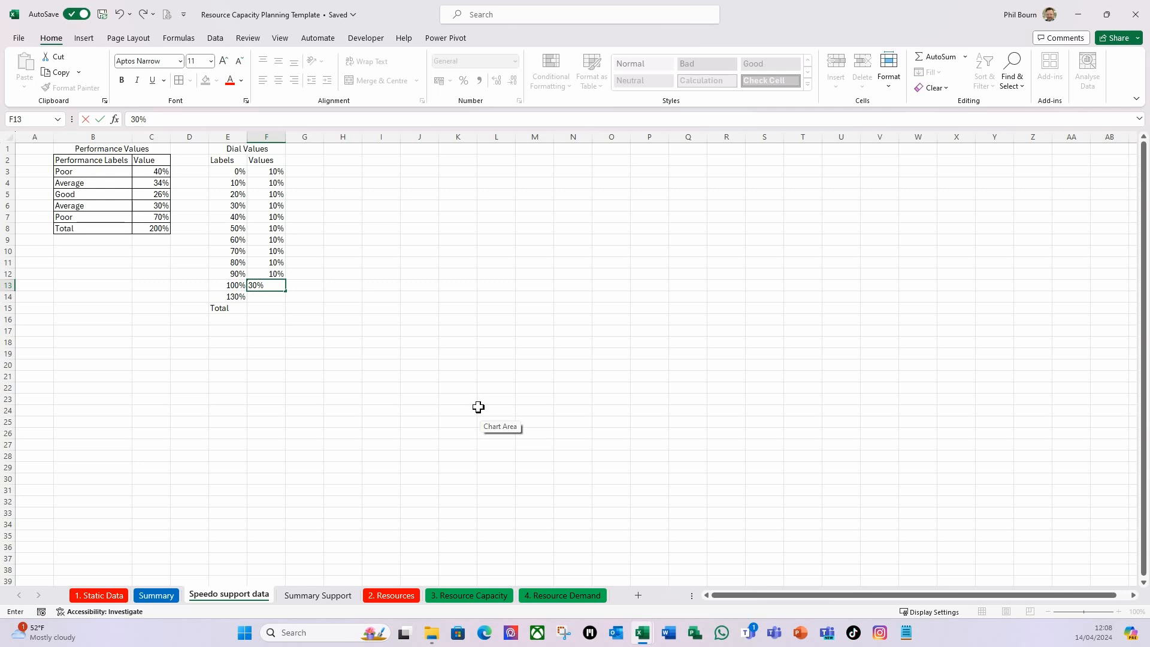
key(Return)
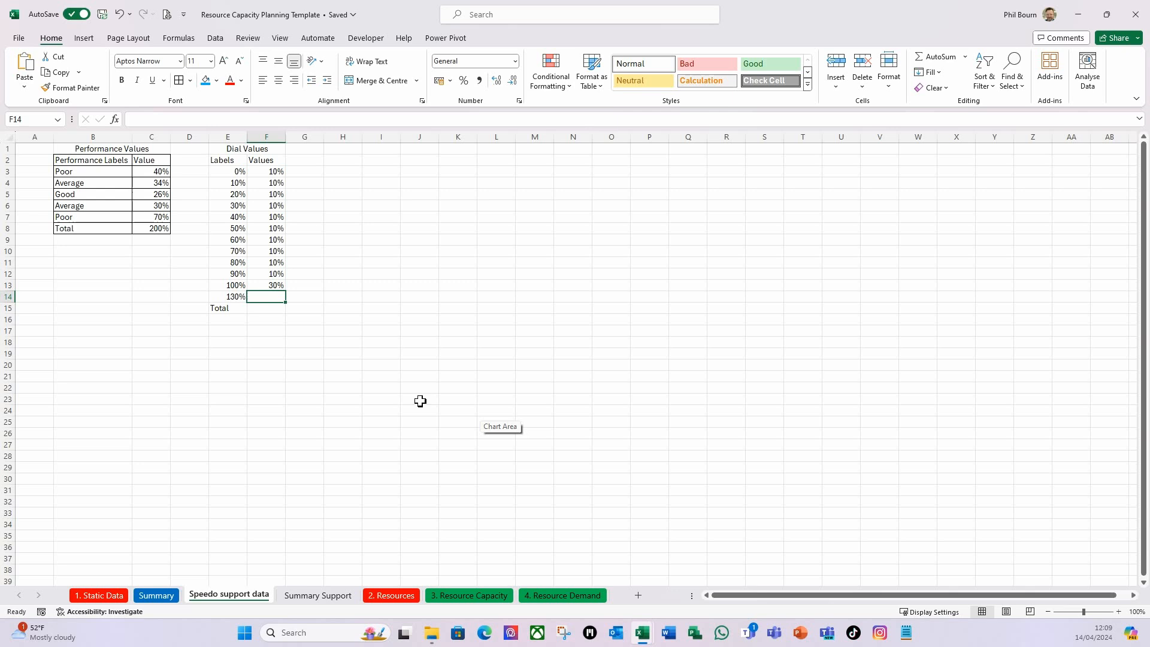
text(7)
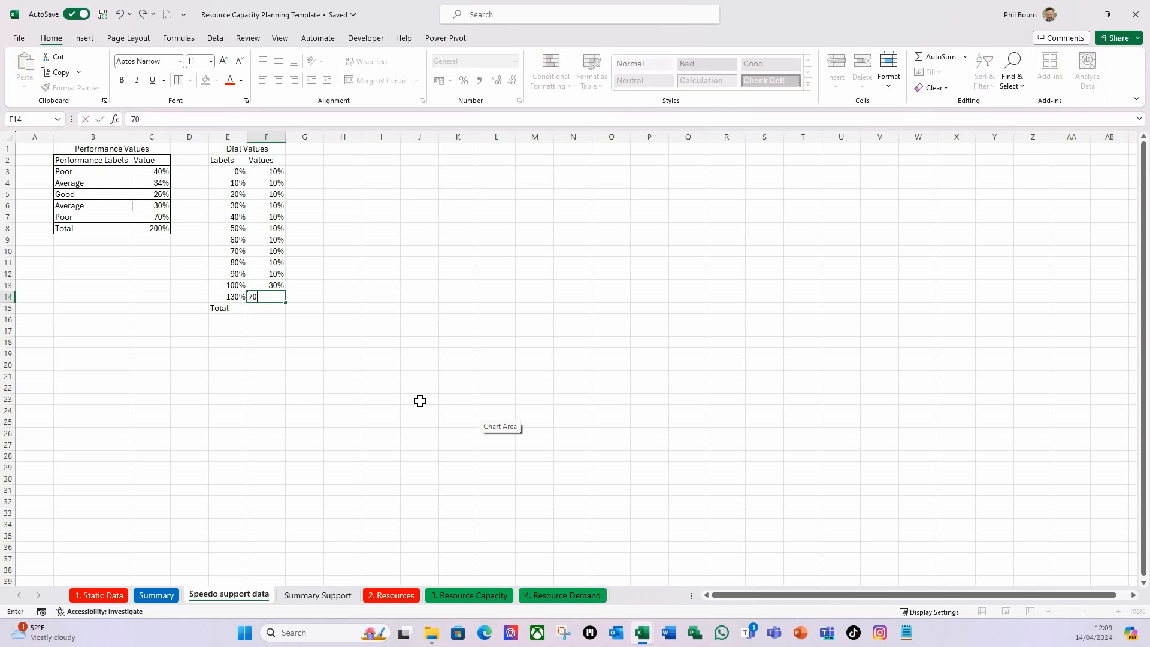
text(0)
key(Return)
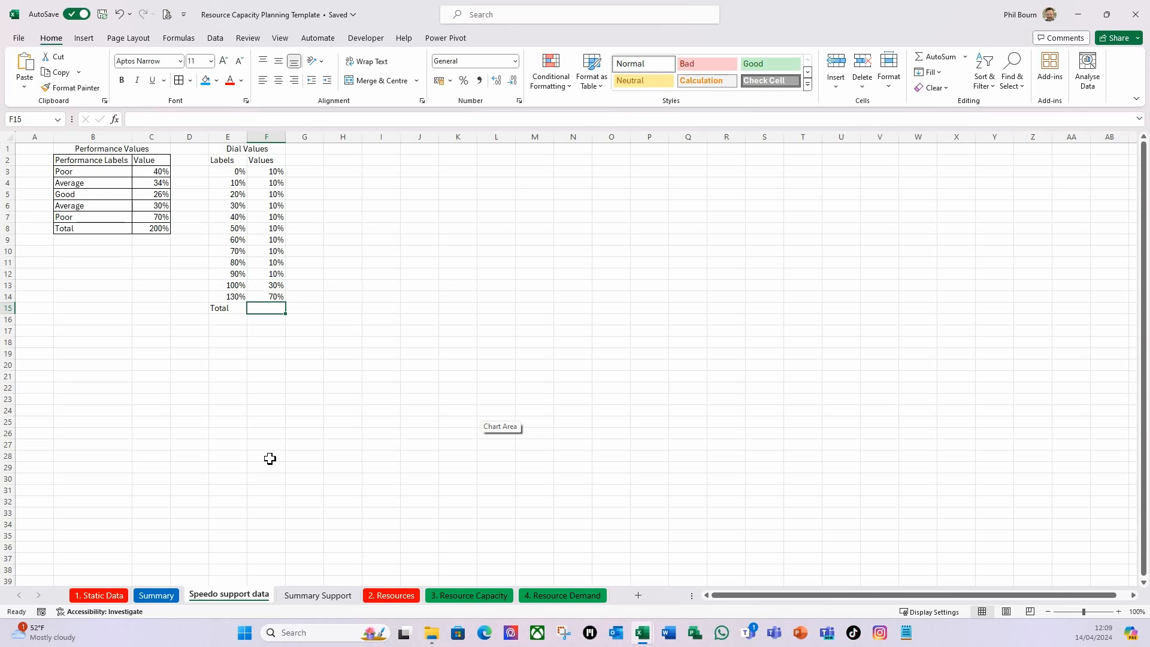
key(alt+equal)
key(Return)
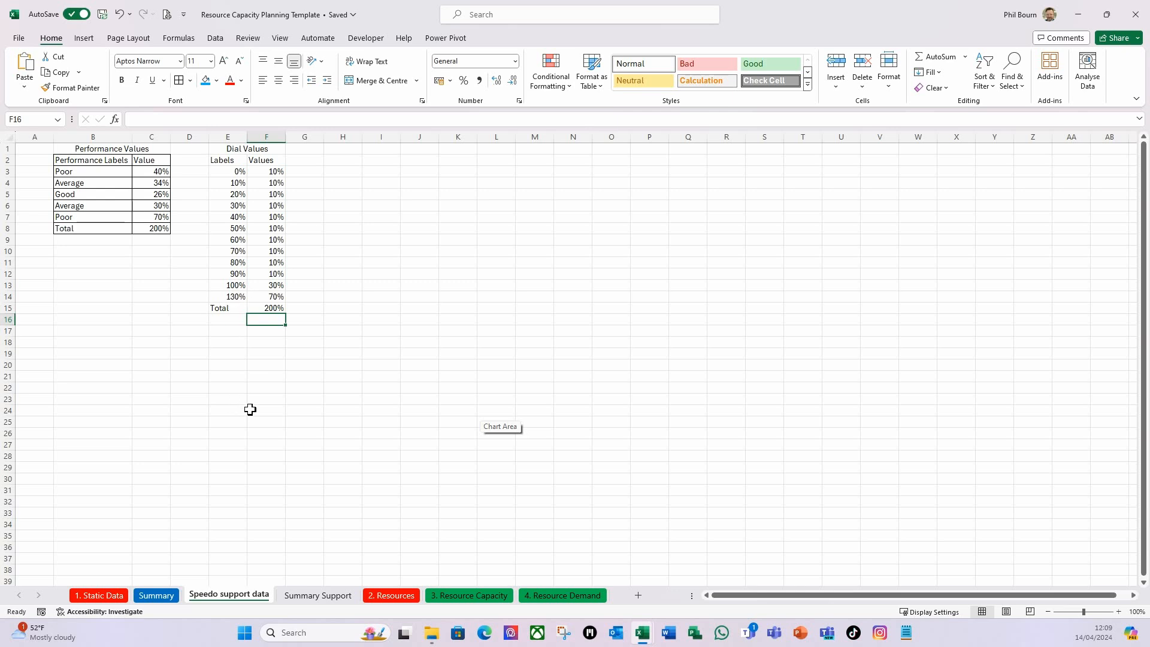
Apply all borders to the Dial Values table in E2:F15.
click(216, 160)
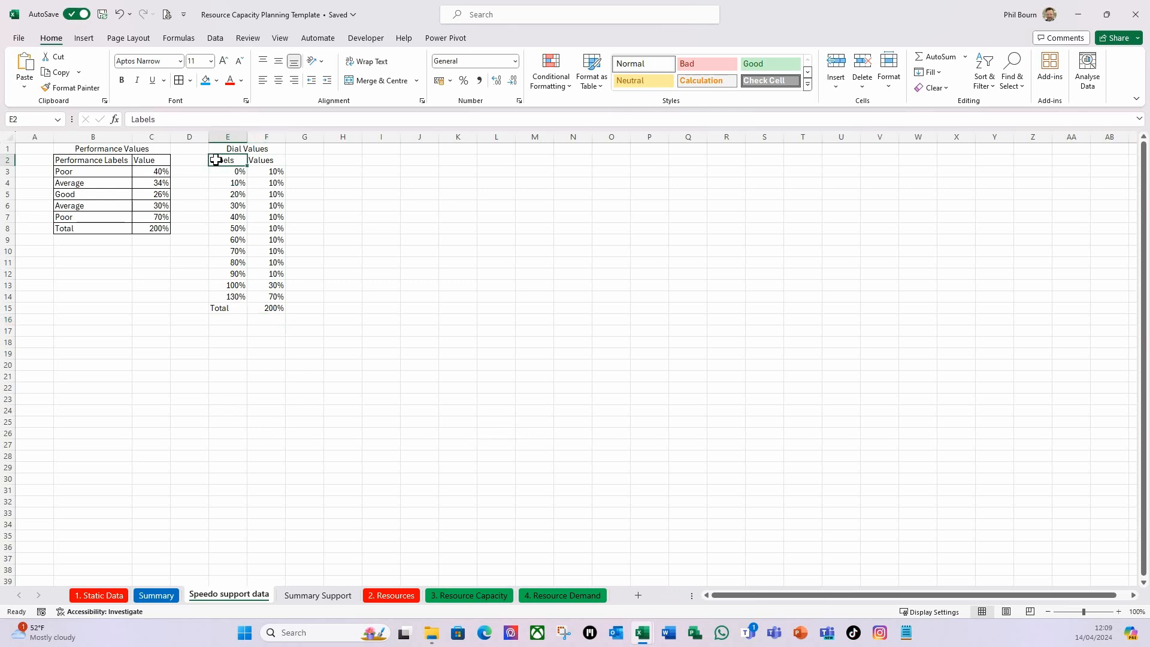
drag(215, 160, 264, 308)
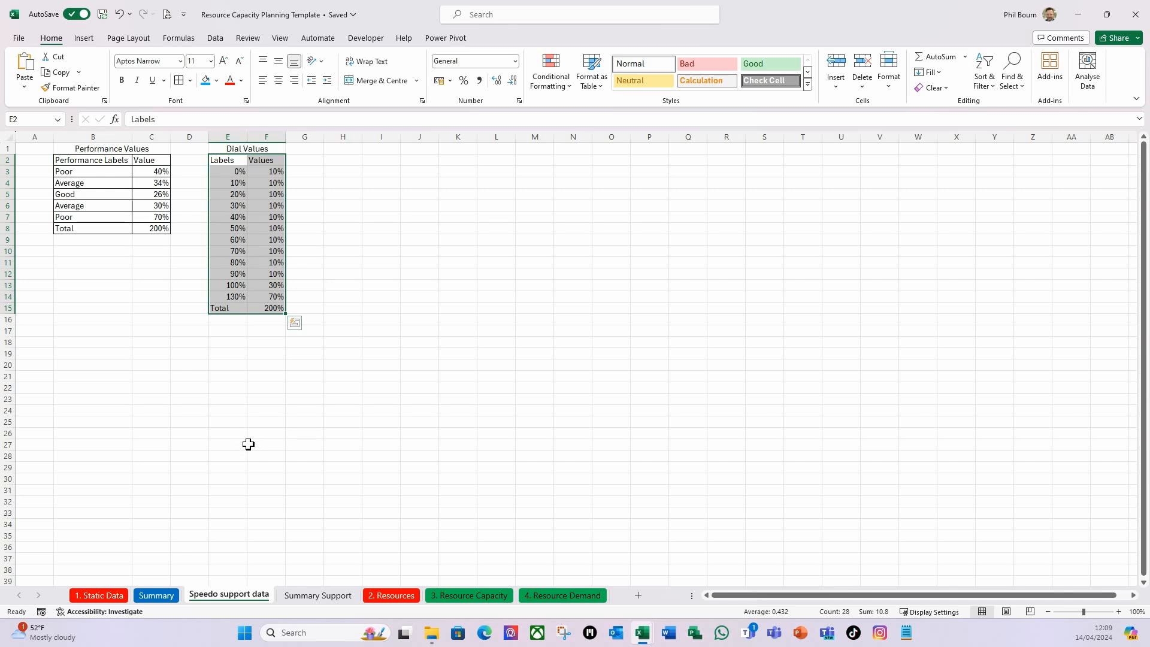
click(178, 80)
click(359, 217)
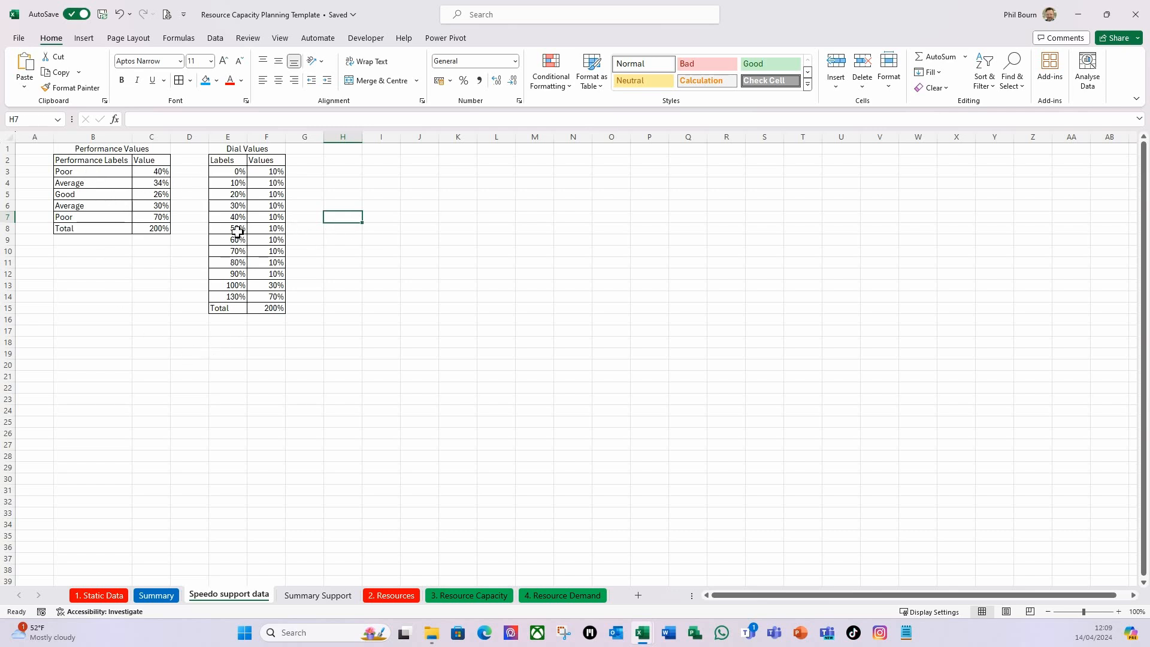
Enter the column headings Description in H2 and Value in I2, and the table title Pointer in H1.
click(354, 160)
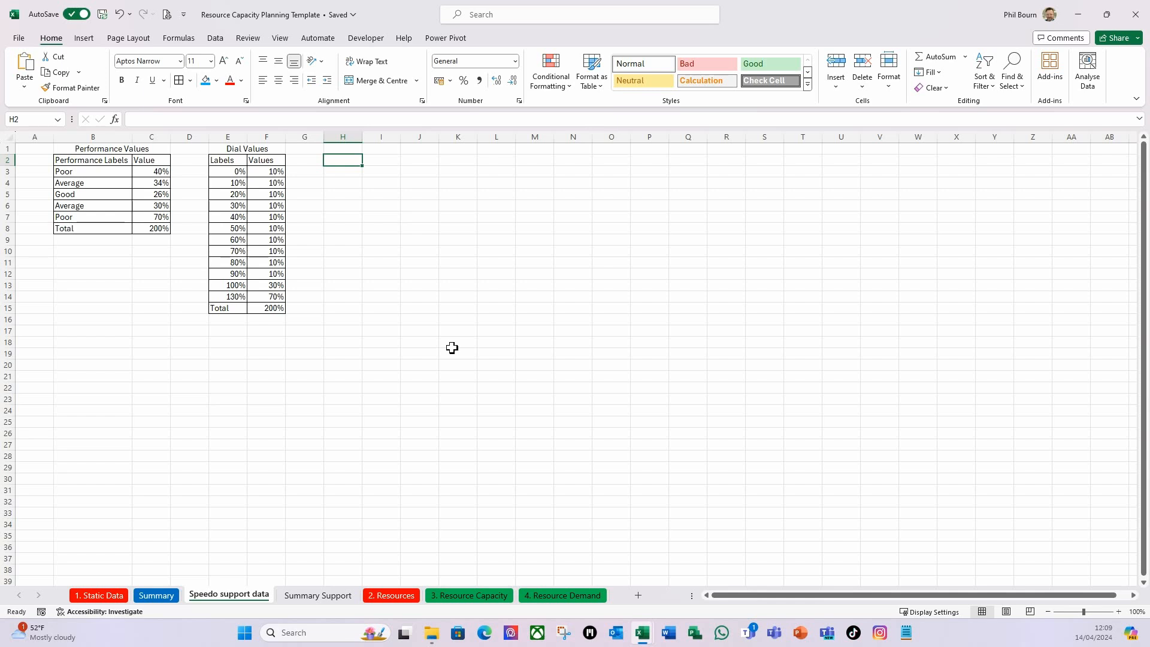
text(Des)
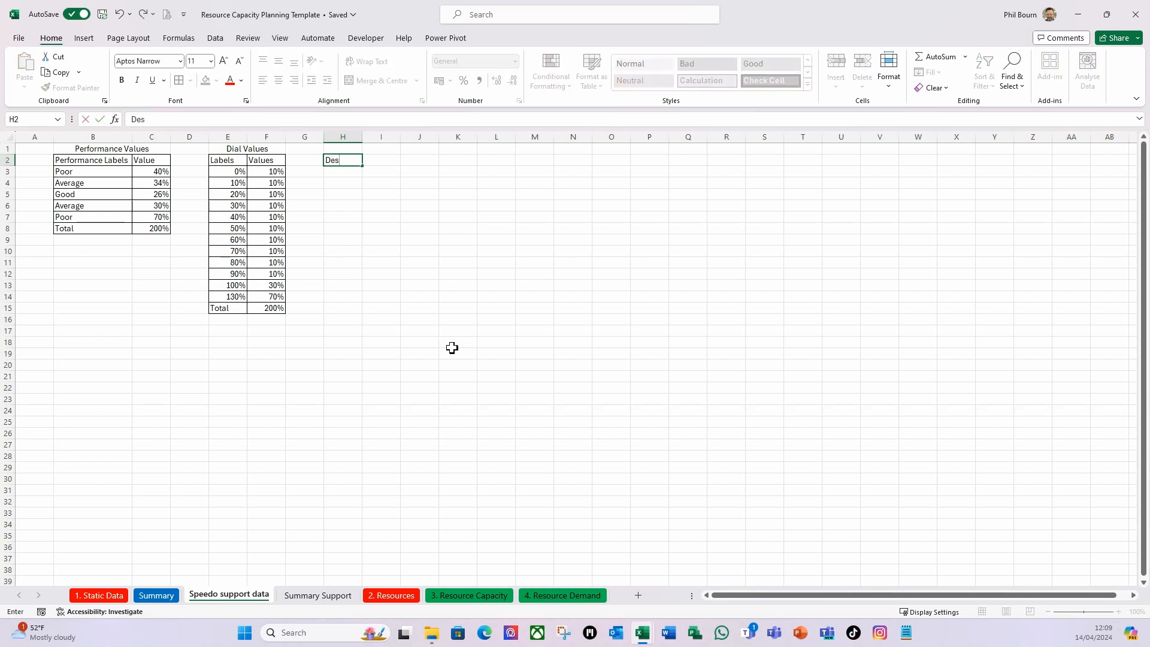
text(cription)
key(Tab)
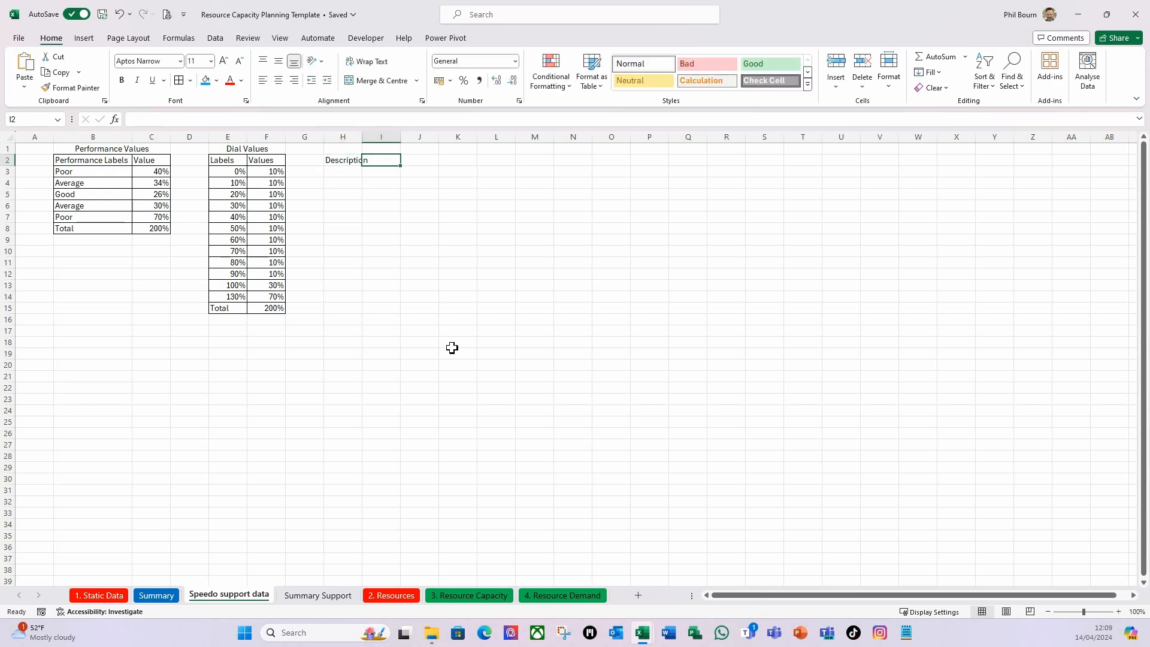
text(Value)
key(Tab)
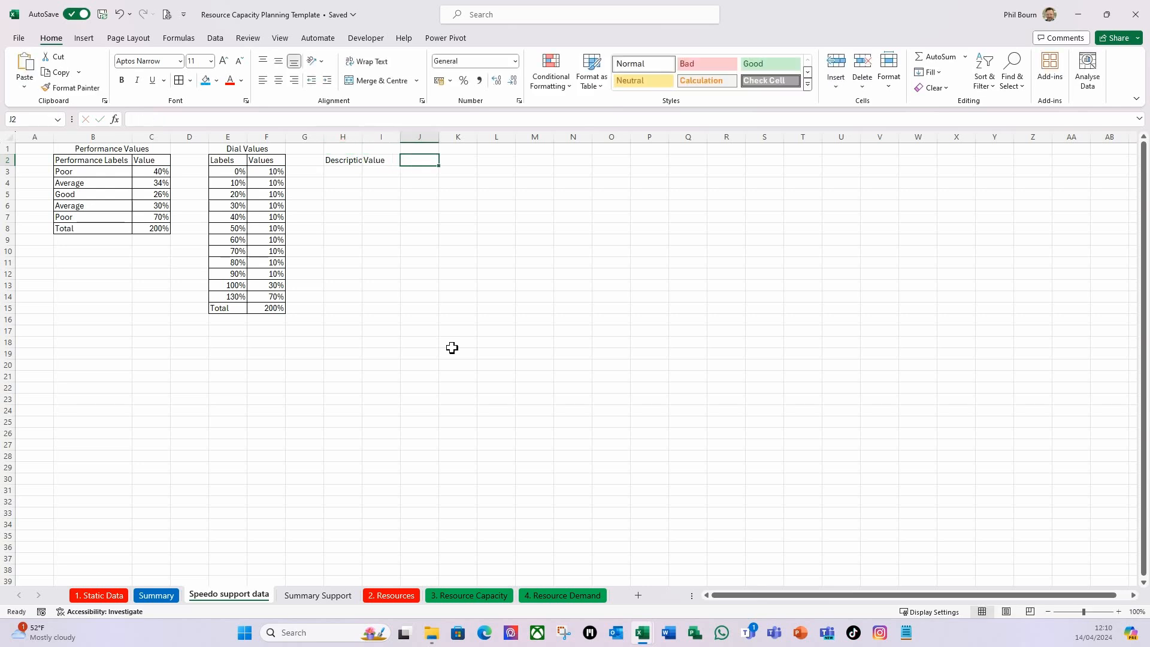
click(337, 149)
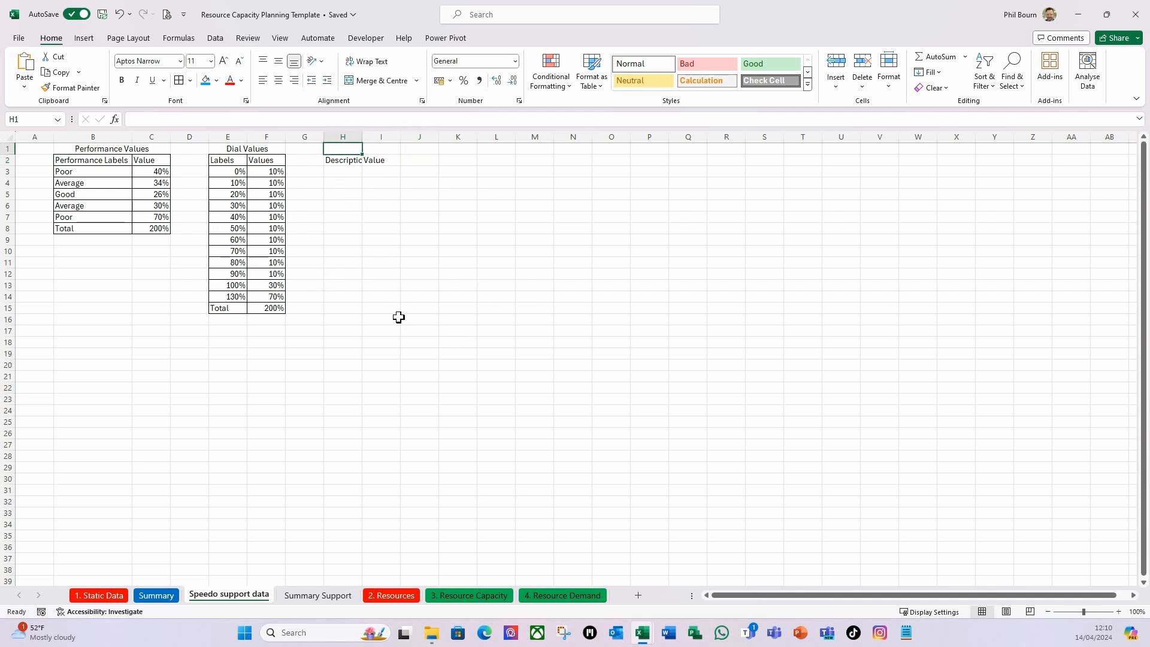
text(Pointer)
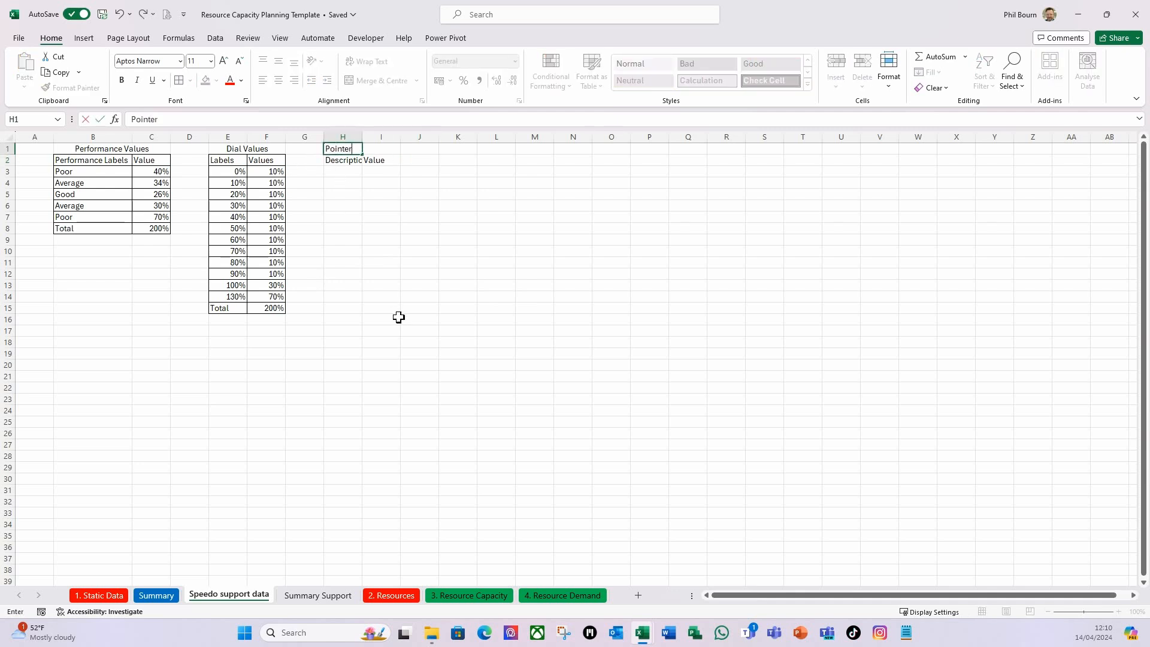
key(Tab)
Centre the Pointer title across H1:I1 with the Centre Across Selection alignment.
drag(343, 149, 367, 149)
key(ctrl+1)
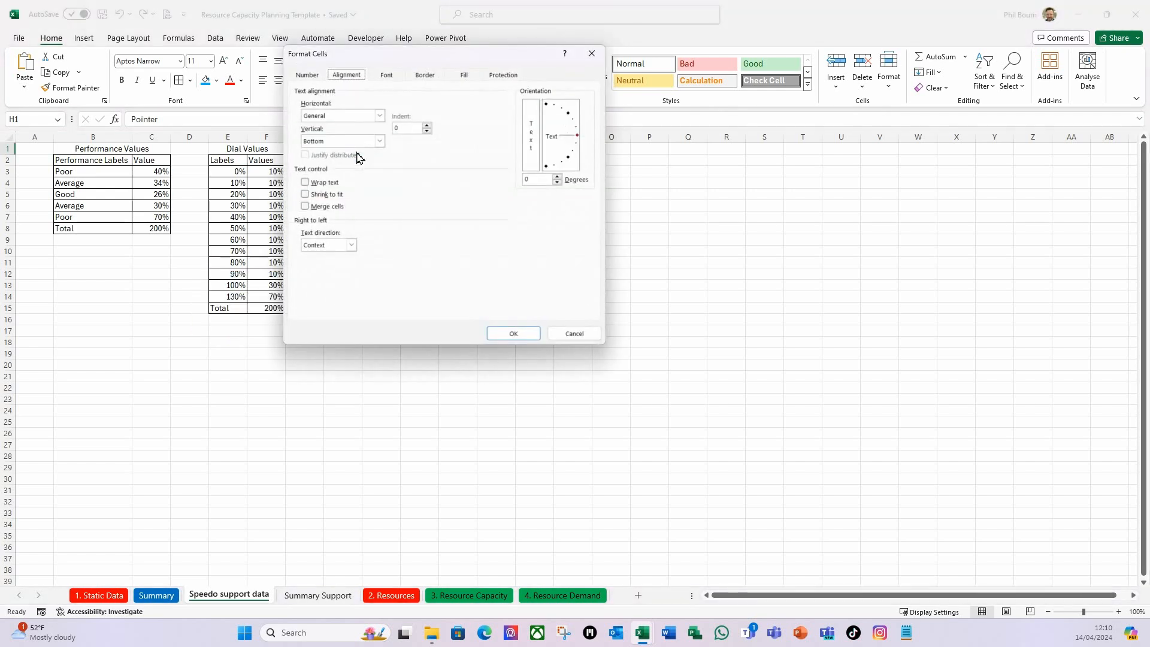
click(380, 116)
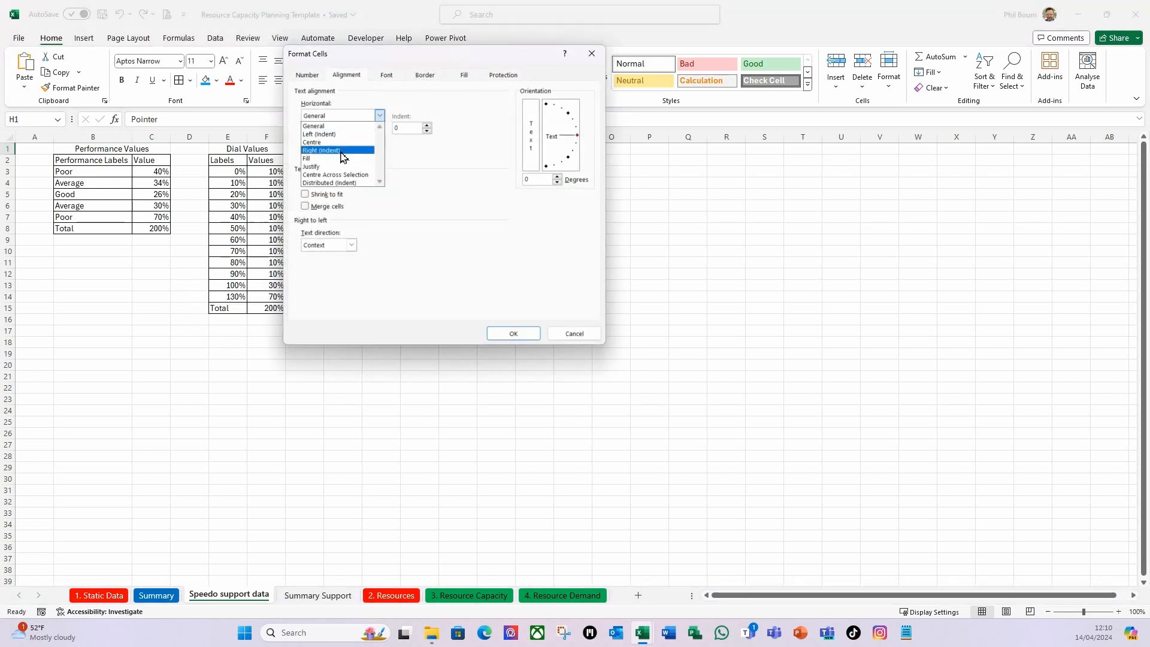
click(335, 180)
click(513, 334)
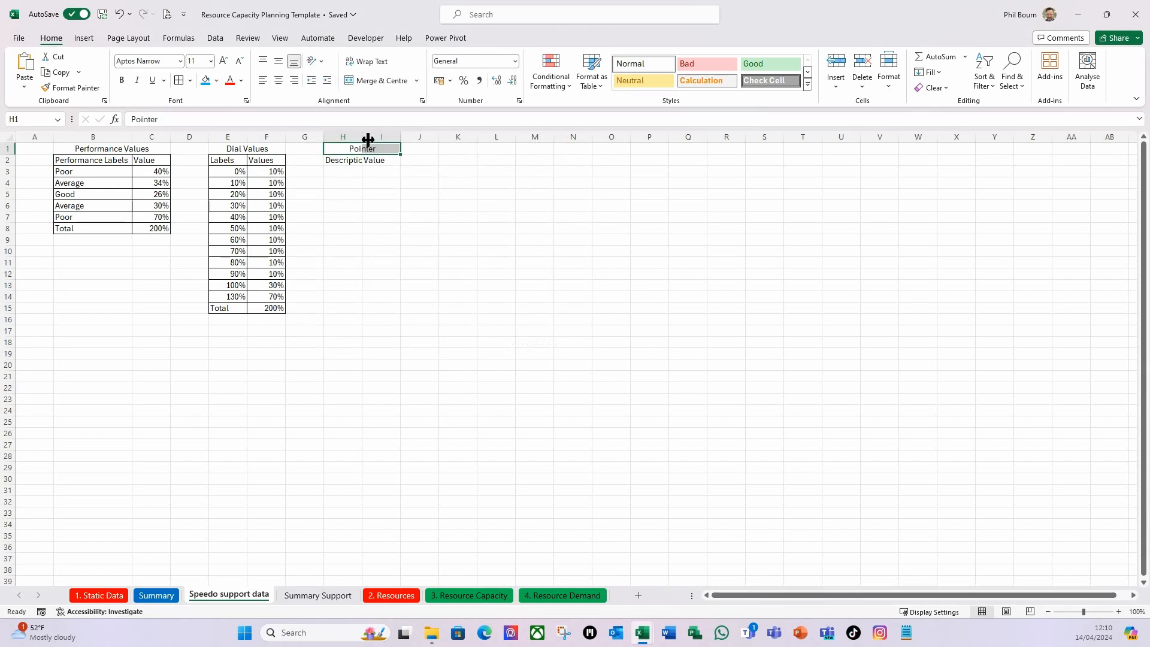
Autofit column H to its contents and enter the row labels Pointer in H3 and Thickness in H4.
click(337, 183)
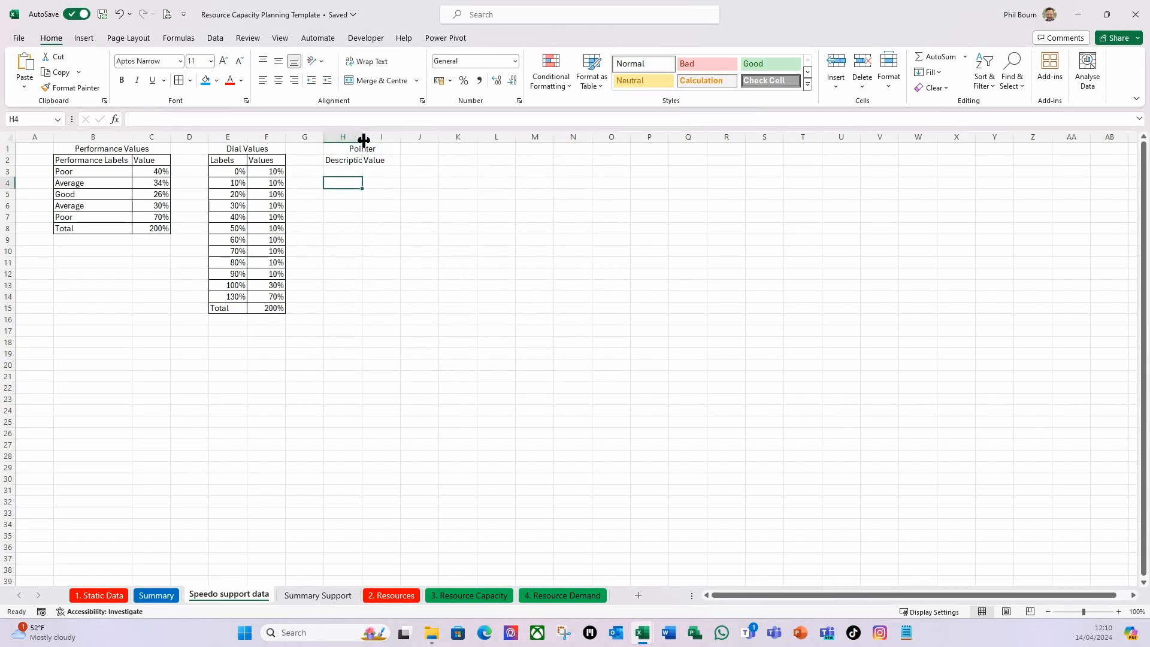
double_click(363, 139)
click(346, 171)
text(Poin)
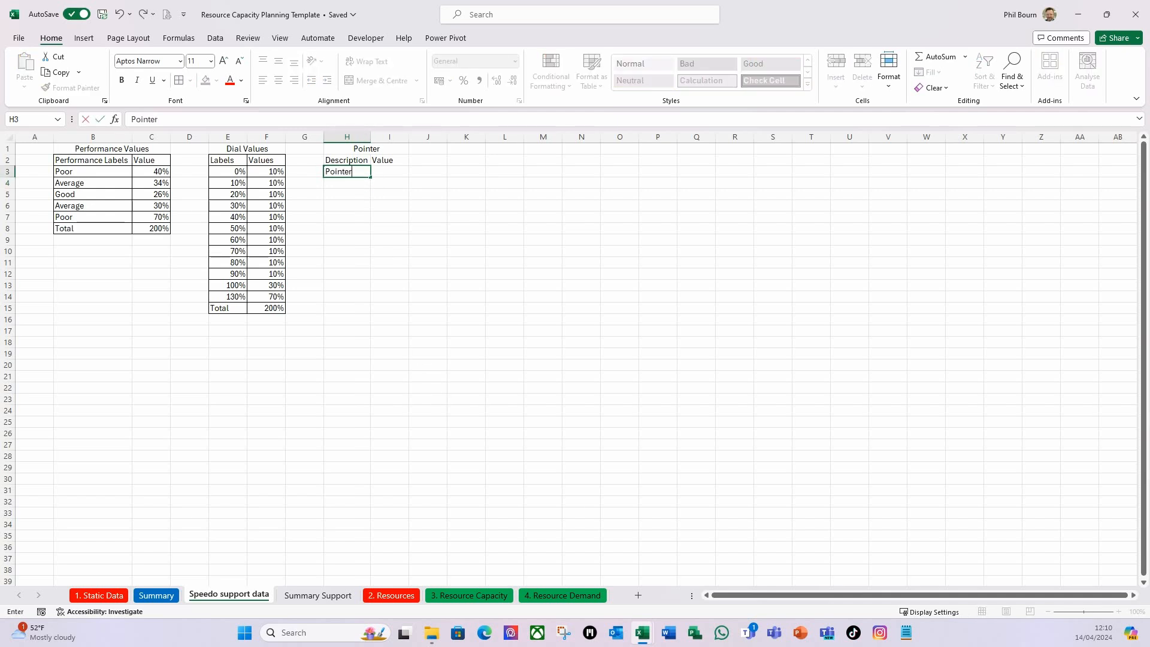
text(ter)
key(Return)
text(T)
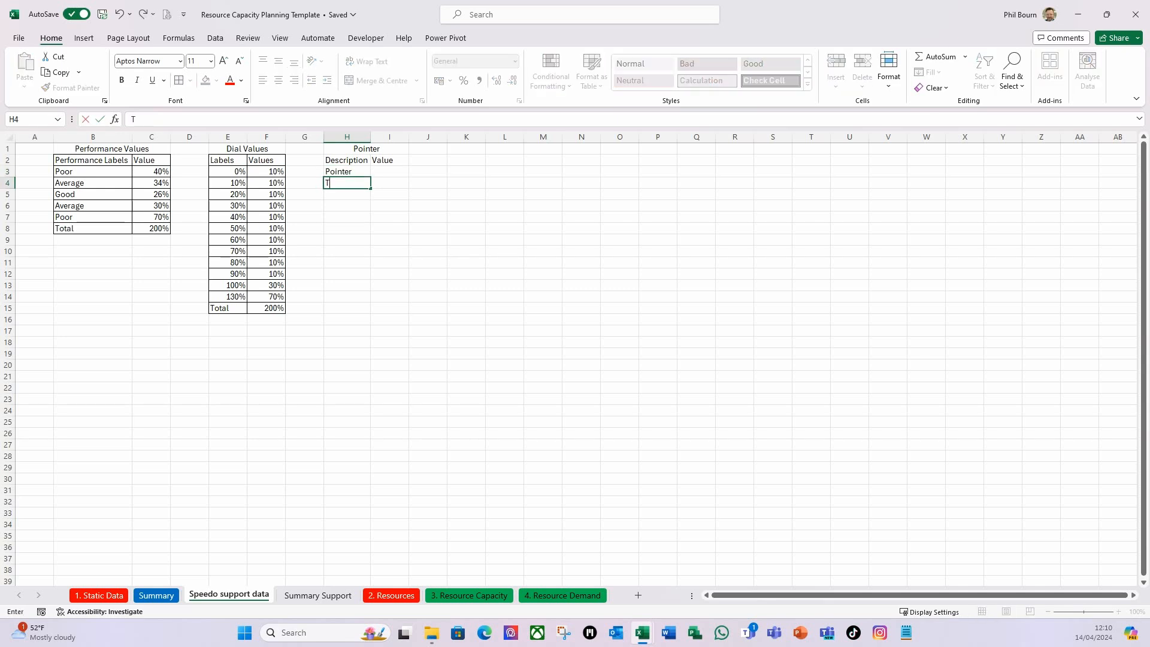
text(hickness)
key(Tab)
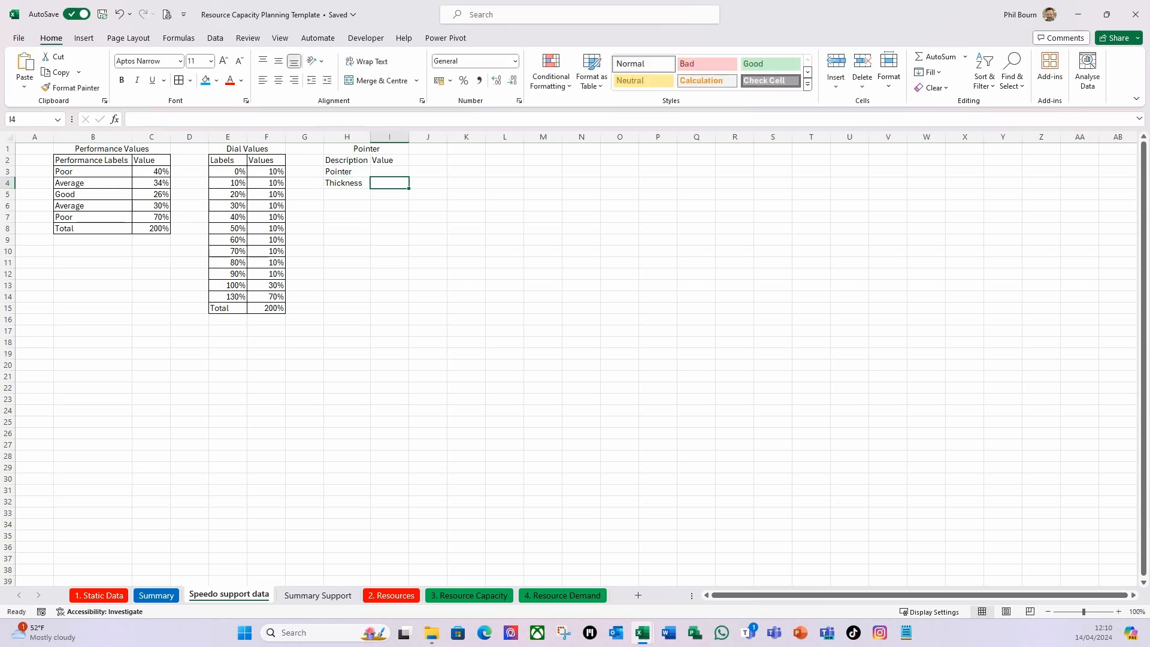
Enter the row label Rest in H5 of the Pointer table.
click(345, 195)
text(Re)
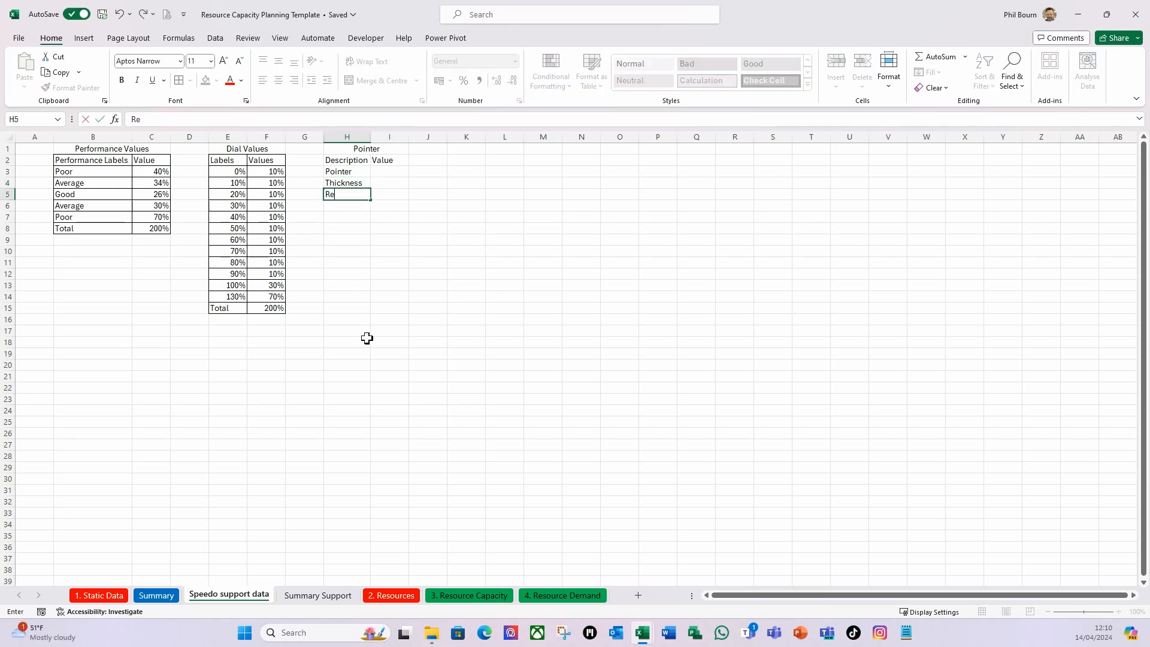
text(st)
key(Tab)
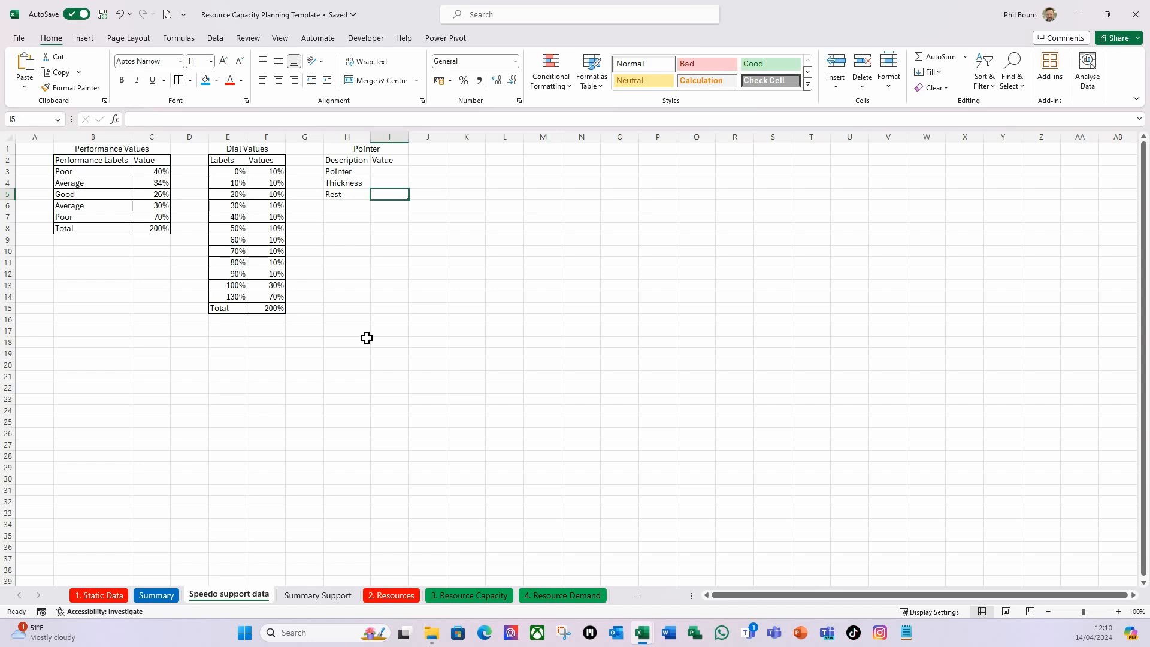
Link the Pointer value in I3 to the Grand Total % Utilization of the pivot table on the Summary Support sheet.
click(388, 174)
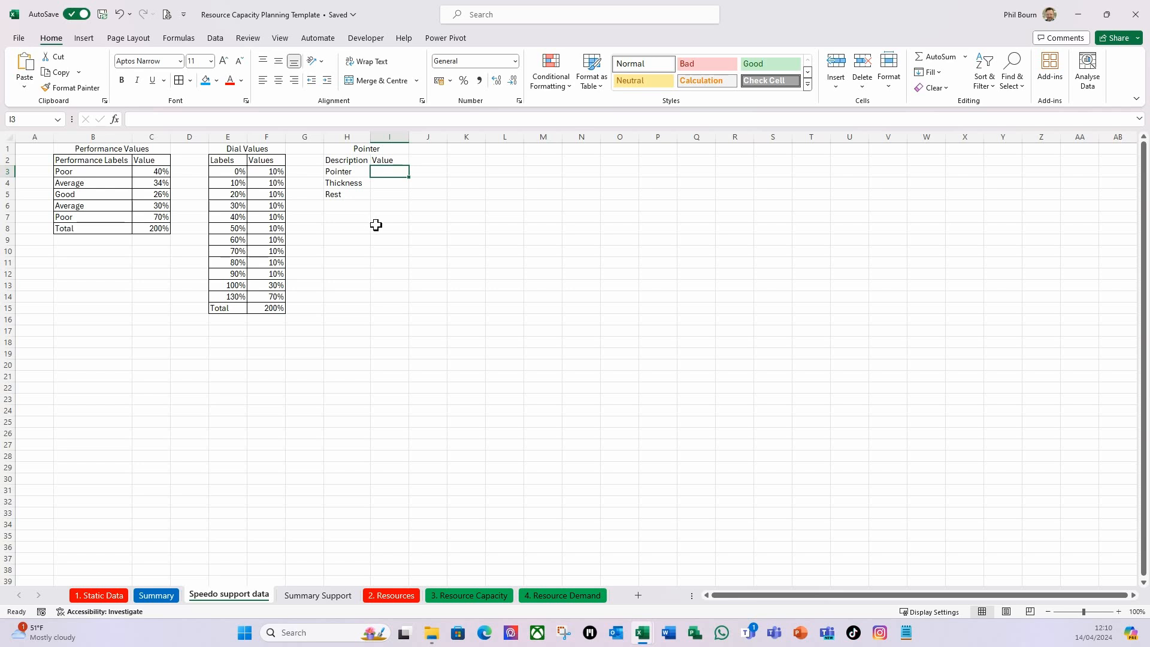
text(=)
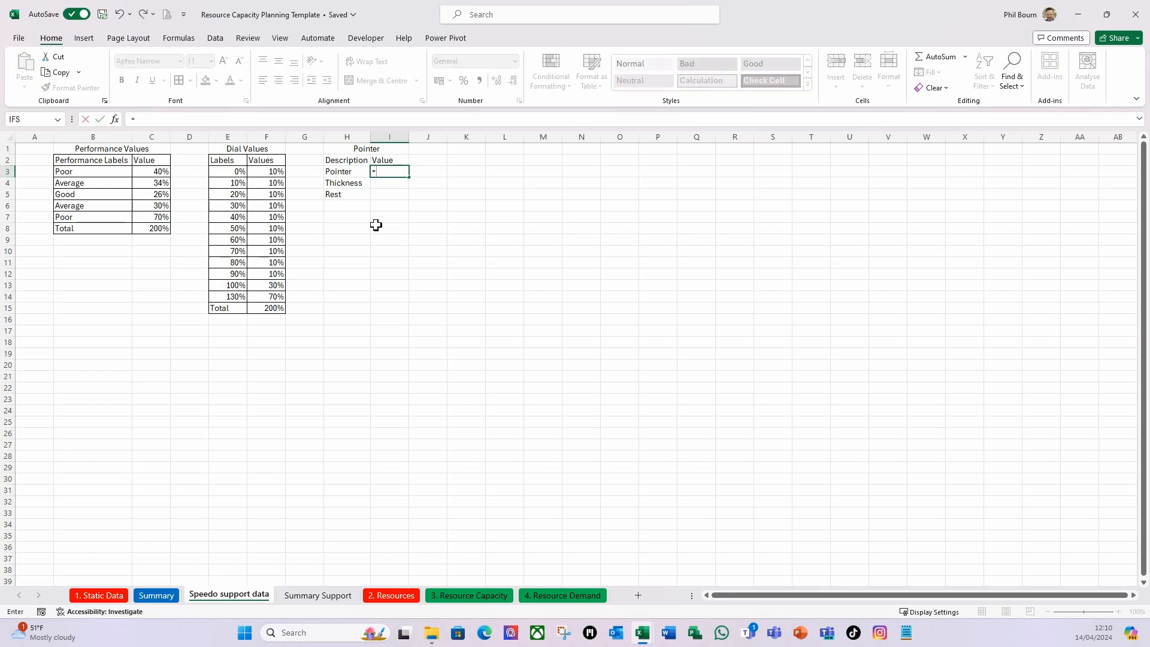
click(309, 597)
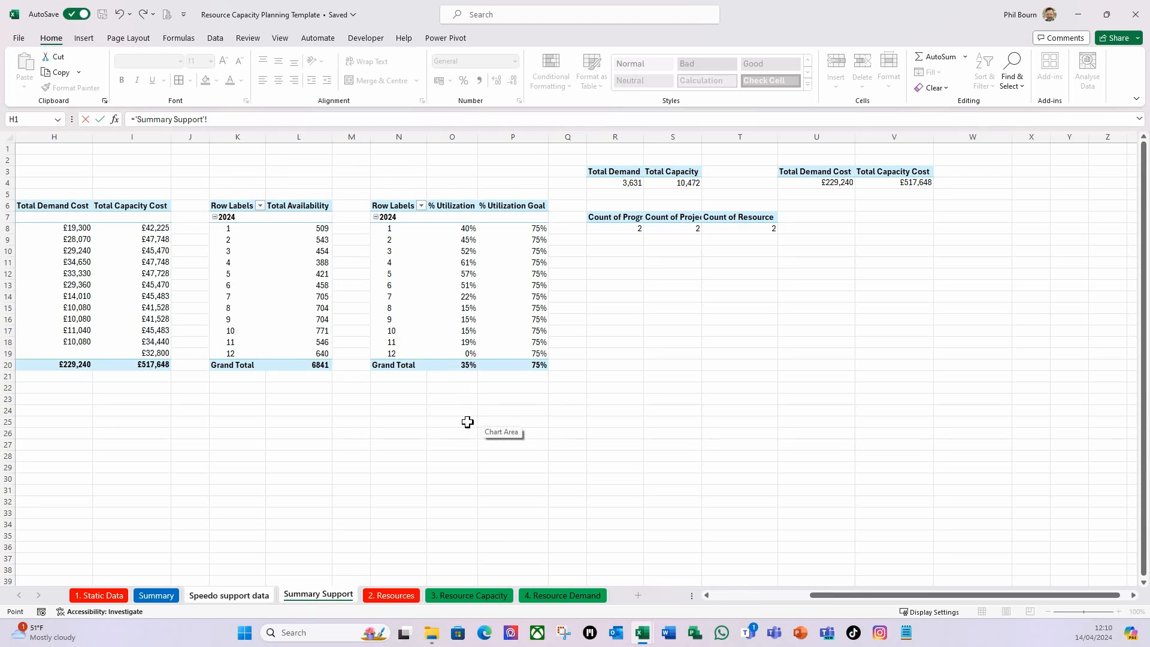
click(465, 364)
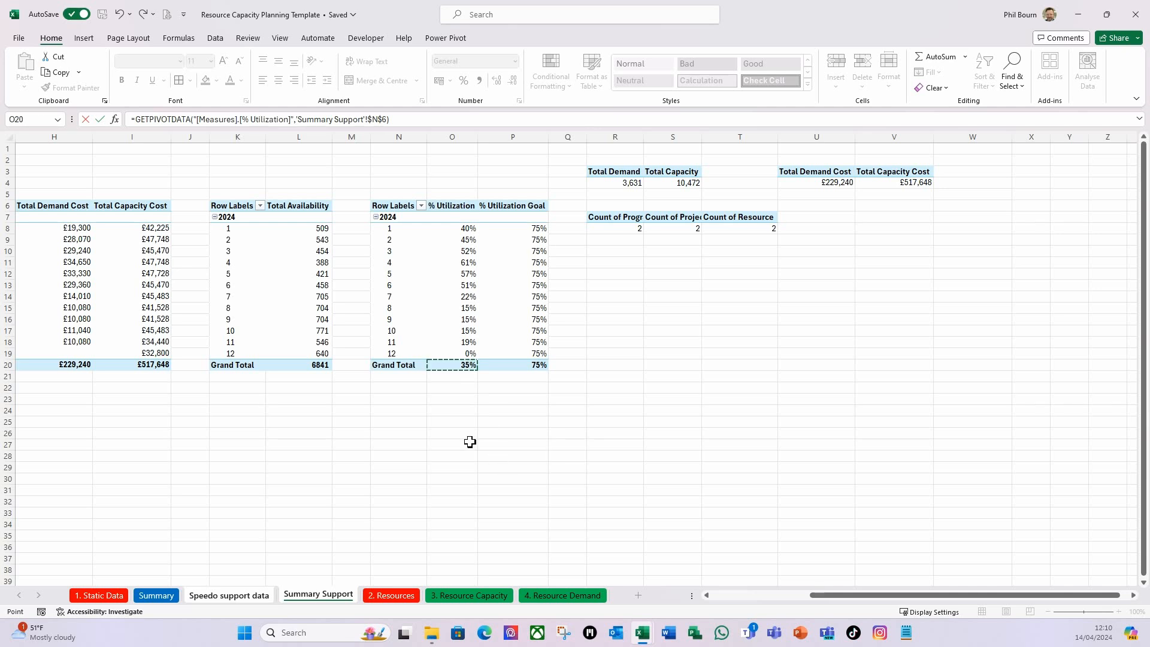
key(Return)
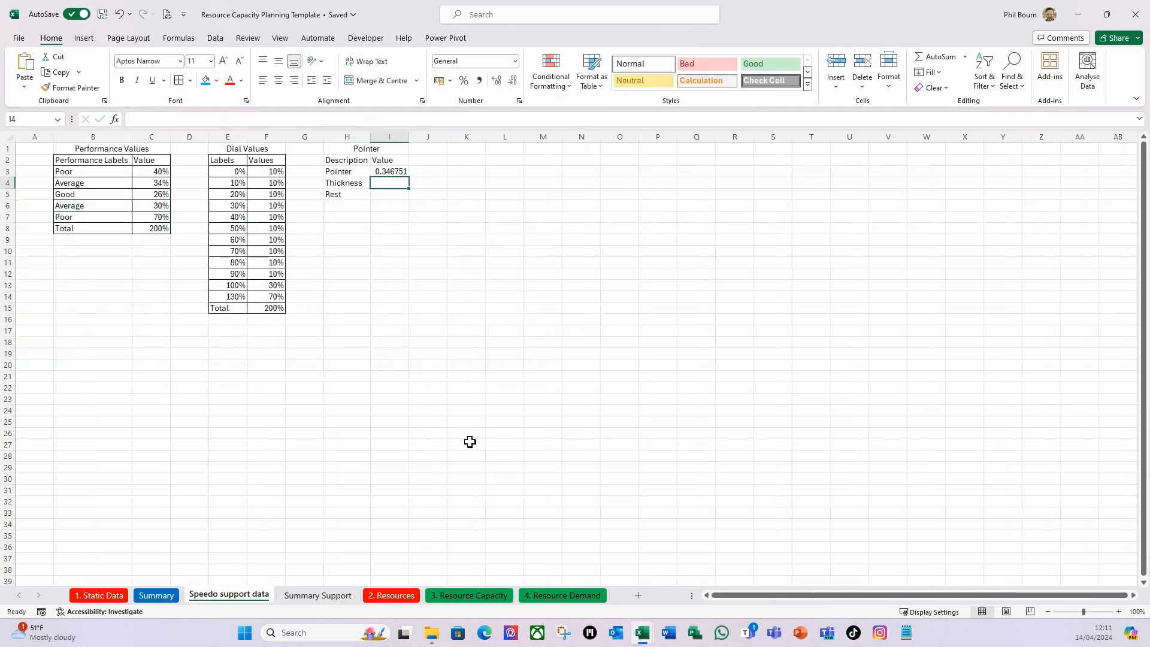
Check the Summary dashboard, then format the Pointer value in I3 of Speedo support data as a percentage.
click(395, 171)
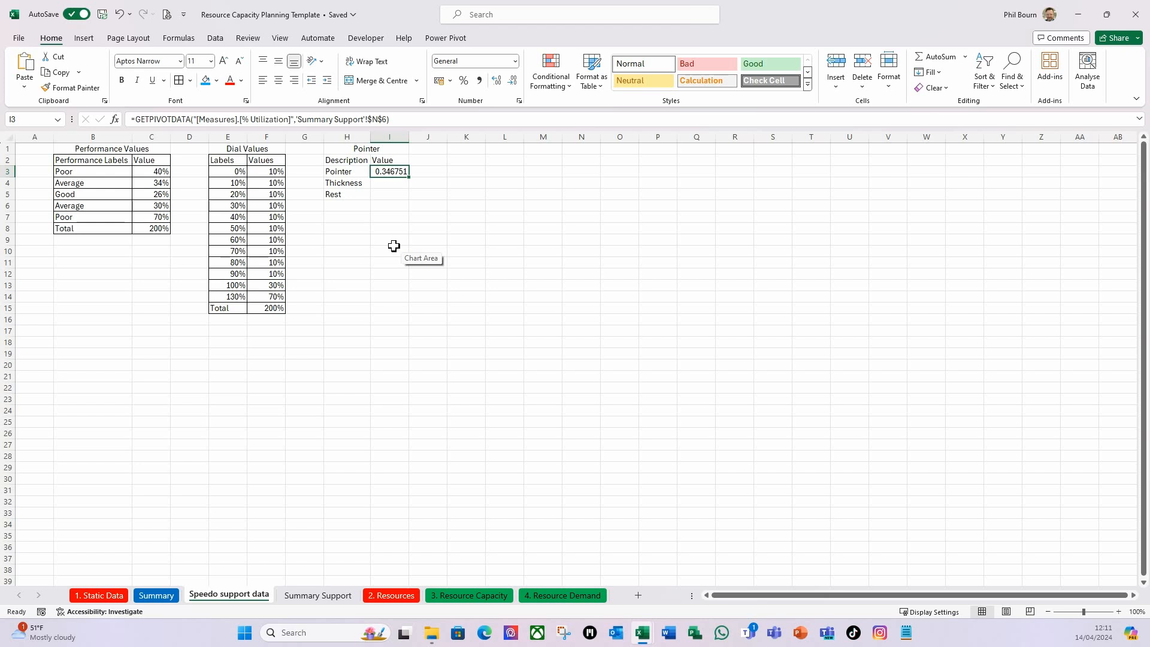
click(146, 595)
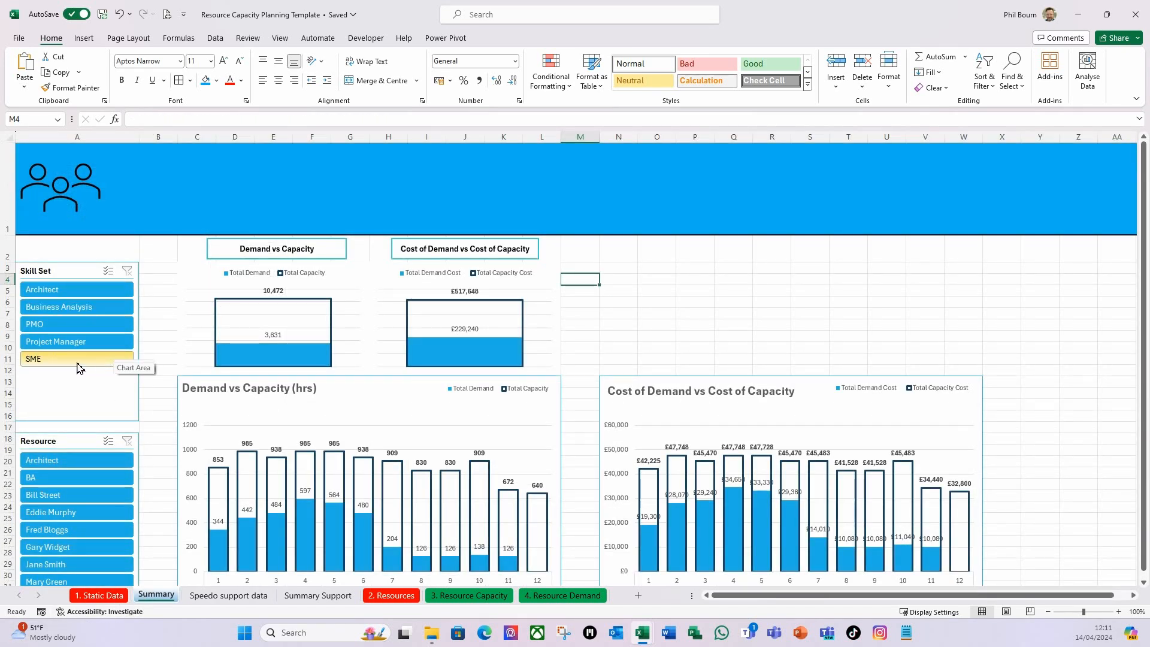
click(228, 596)
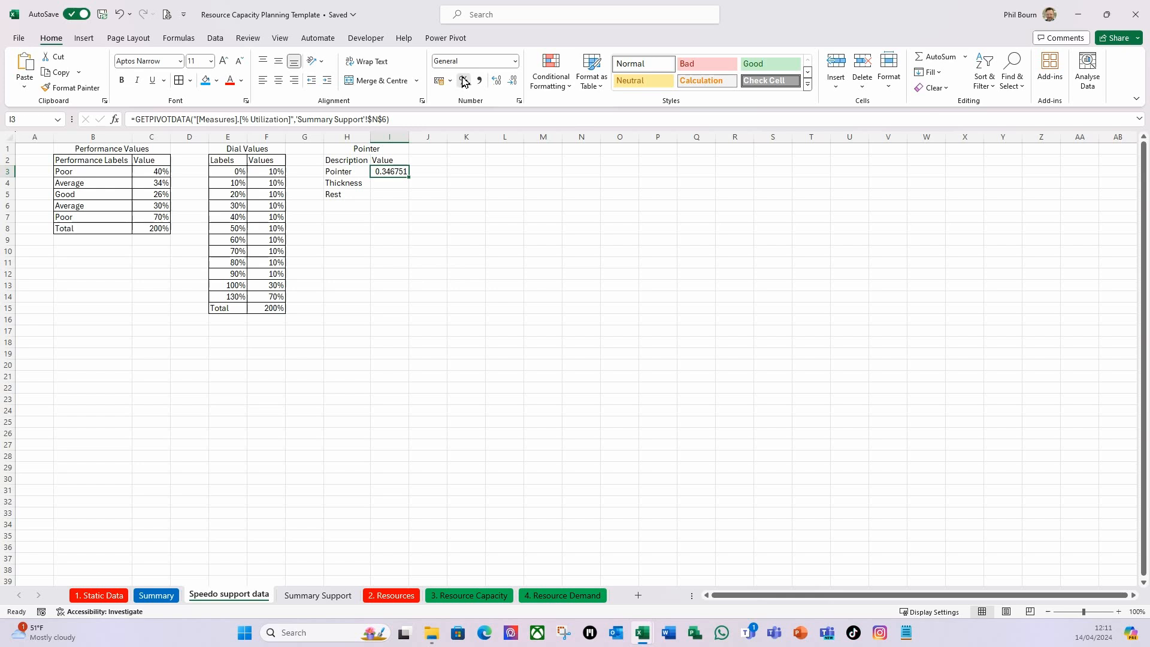
key(ctrl+shift+5)
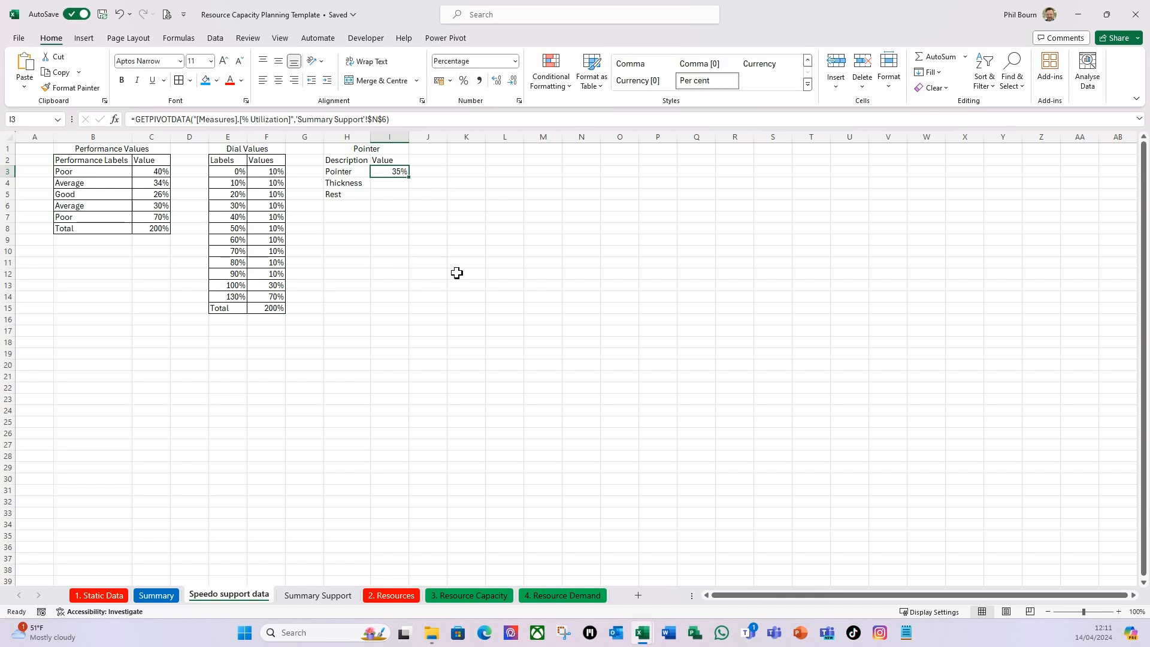
Enter 10% as the Thickness value in I4.
click(394, 184)
text(10)
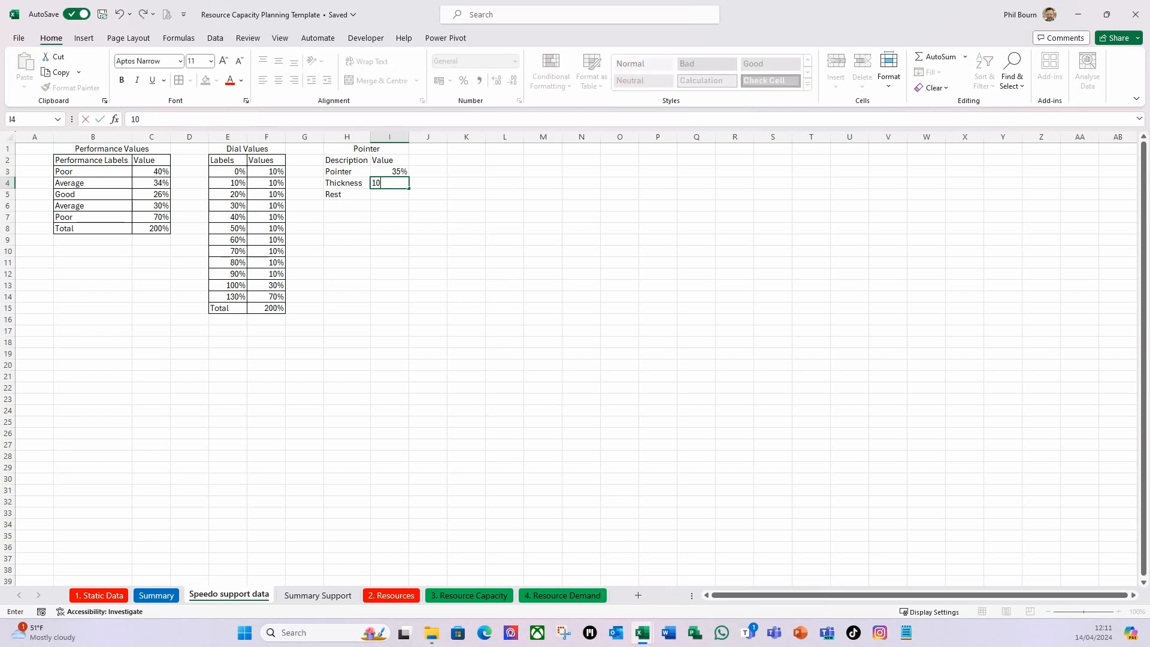
key(Return)
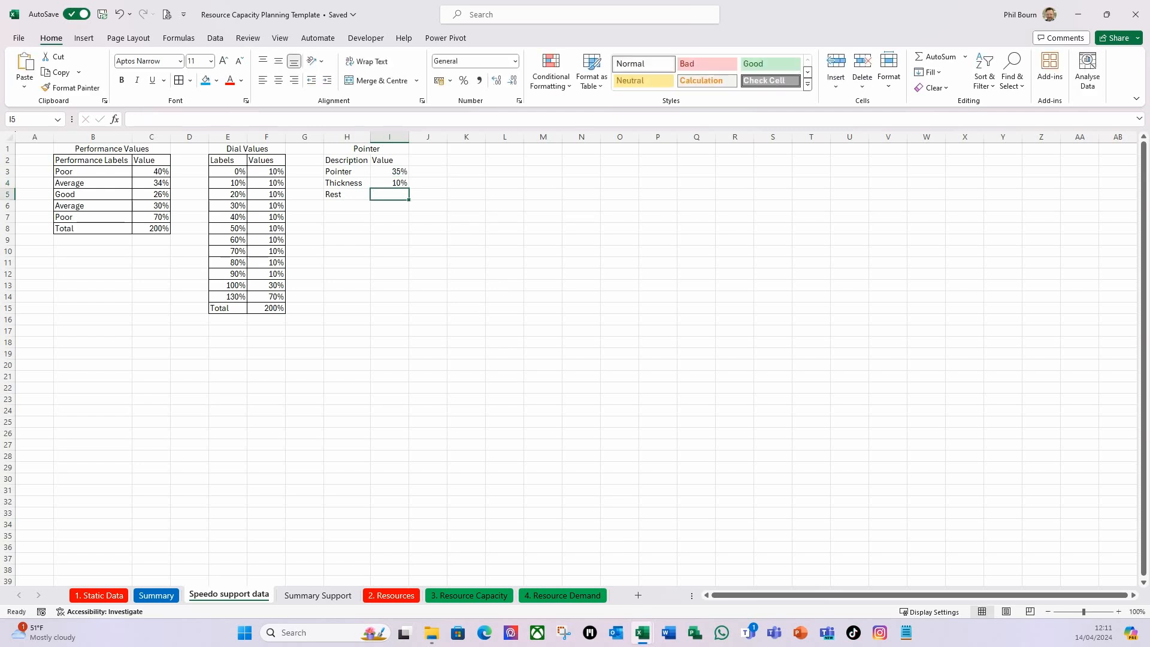
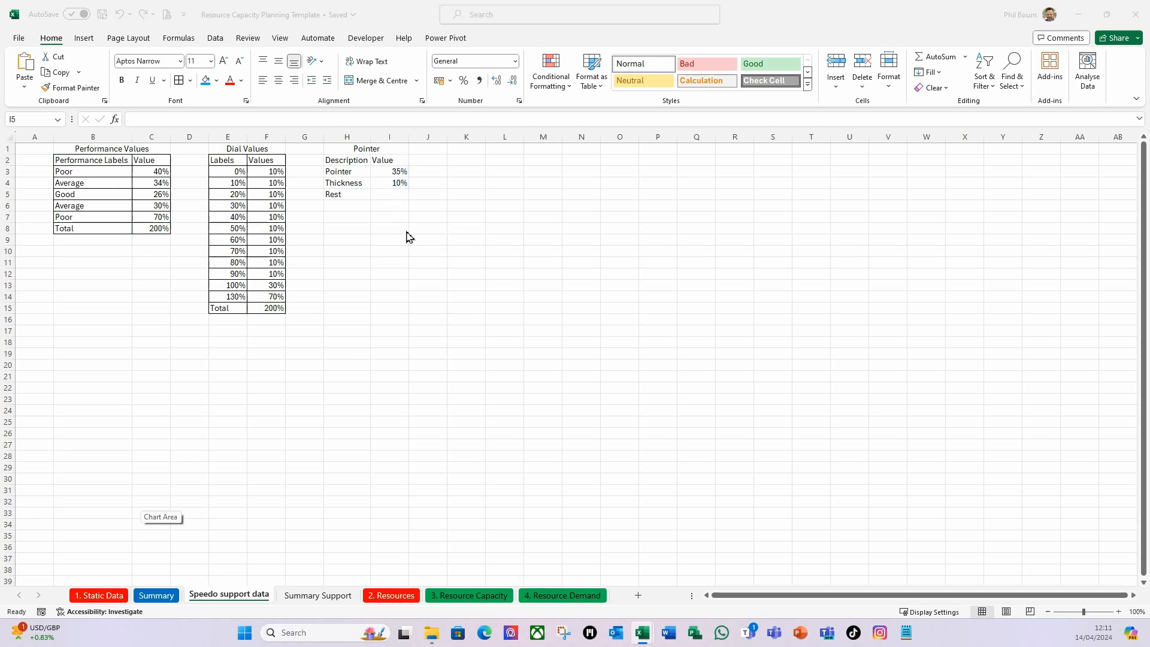
Calculate the Rest value in I5 with the formula =(C8+F15)-(I3+I4).
click(389, 197)
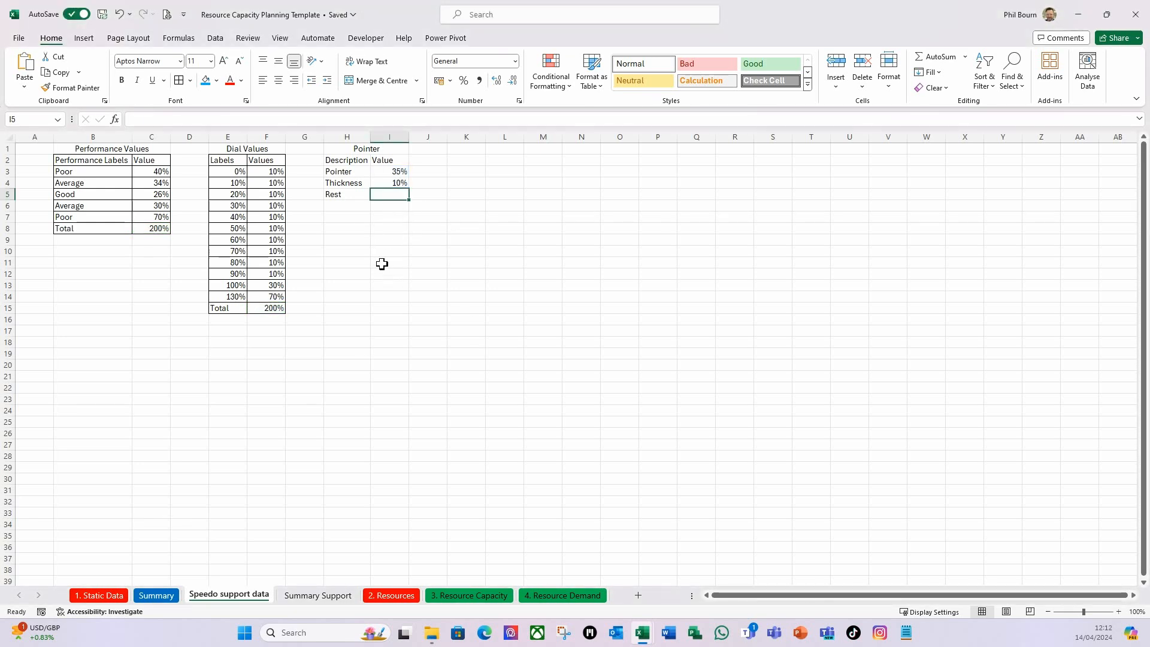
text(=()
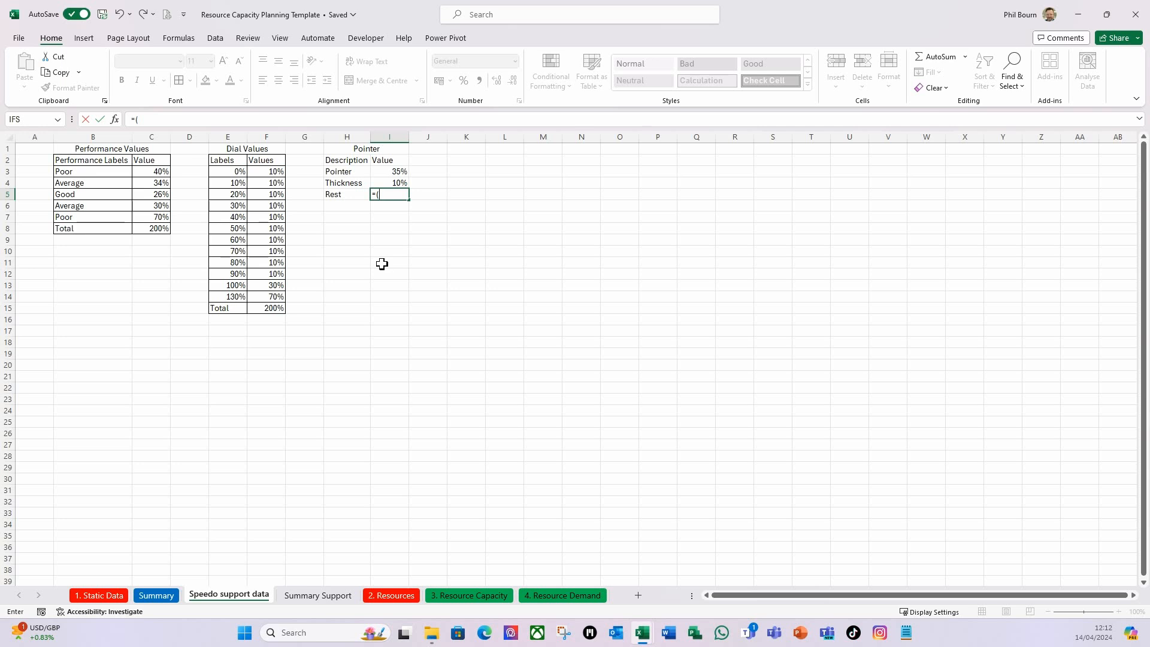
click(156, 227)
text(+)
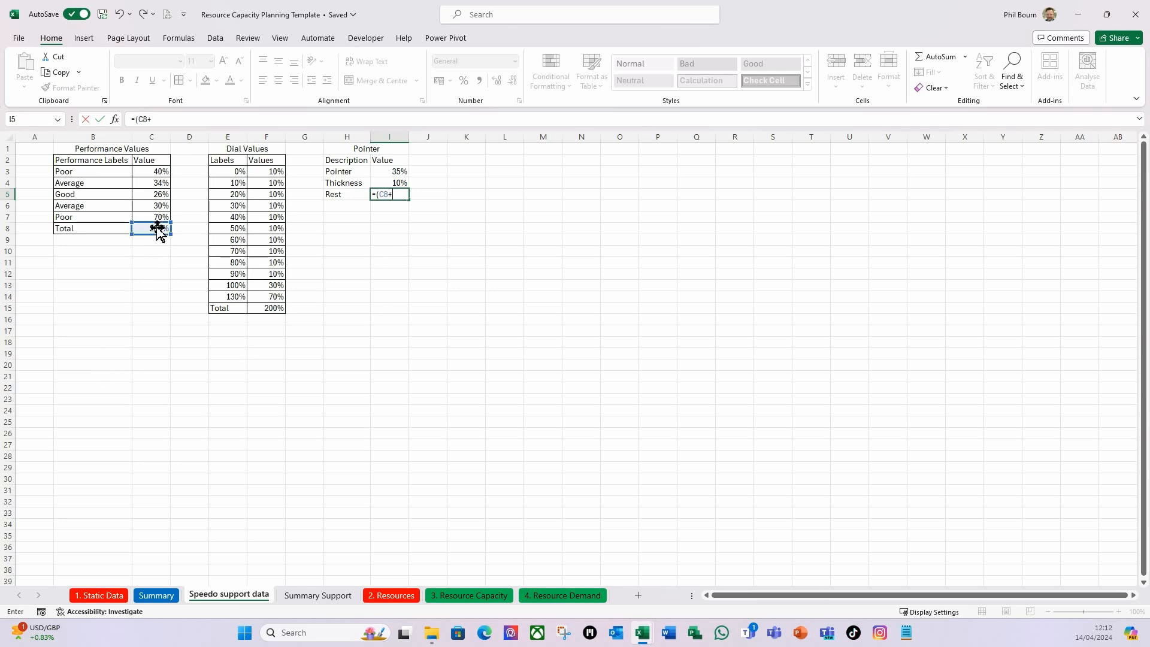
click(271, 307)
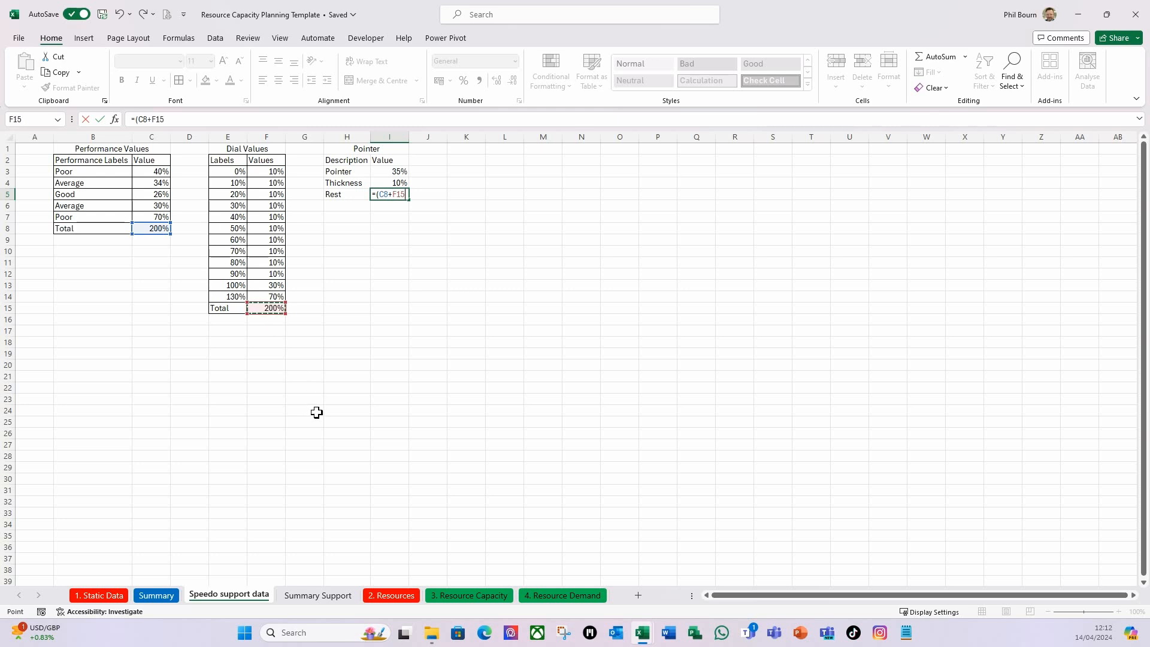
text()-()
click(390, 173)
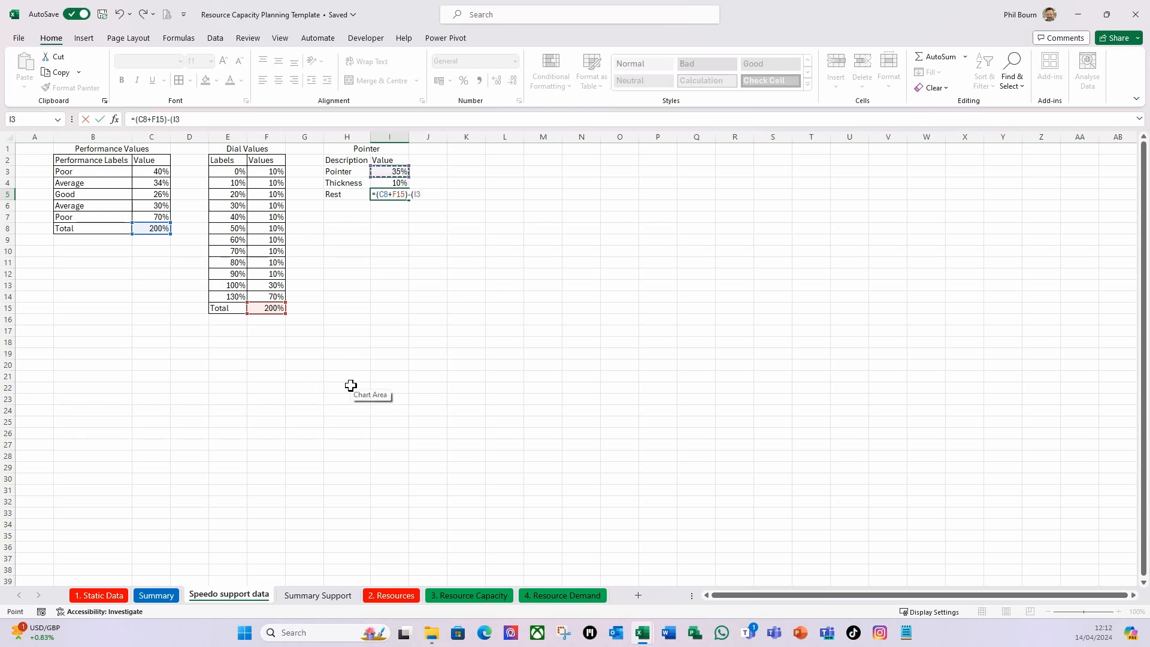
text(+)
click(392, 182)
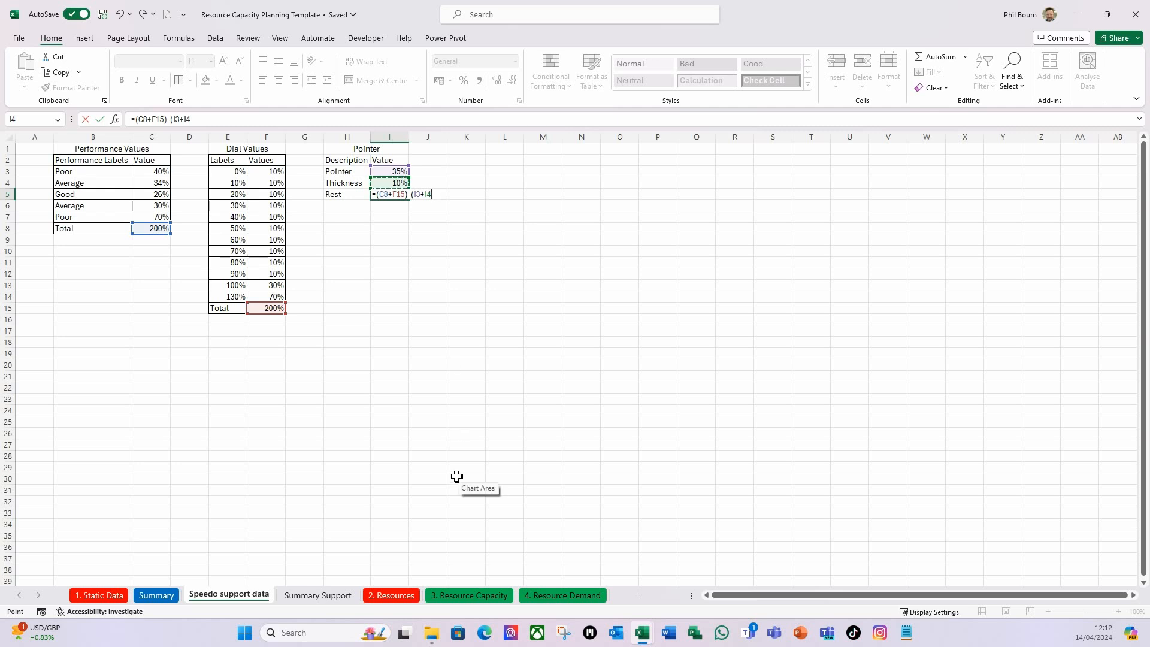
key(Return)
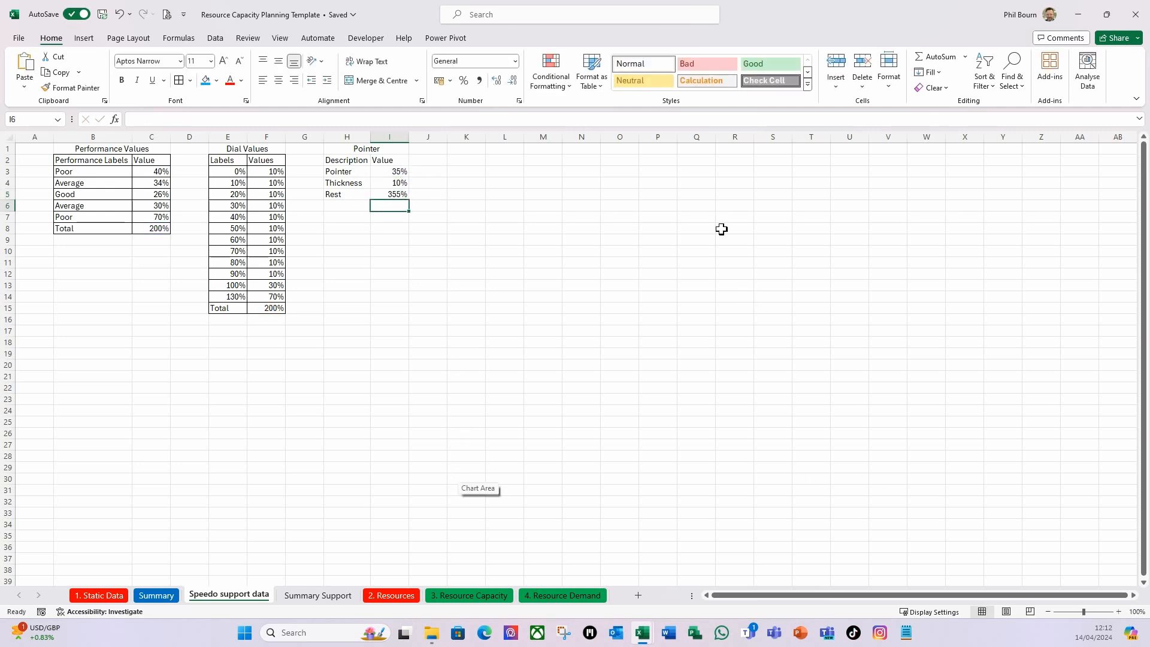
Apply all borders to the Pointer table in H2:I5.
click(390, 264)
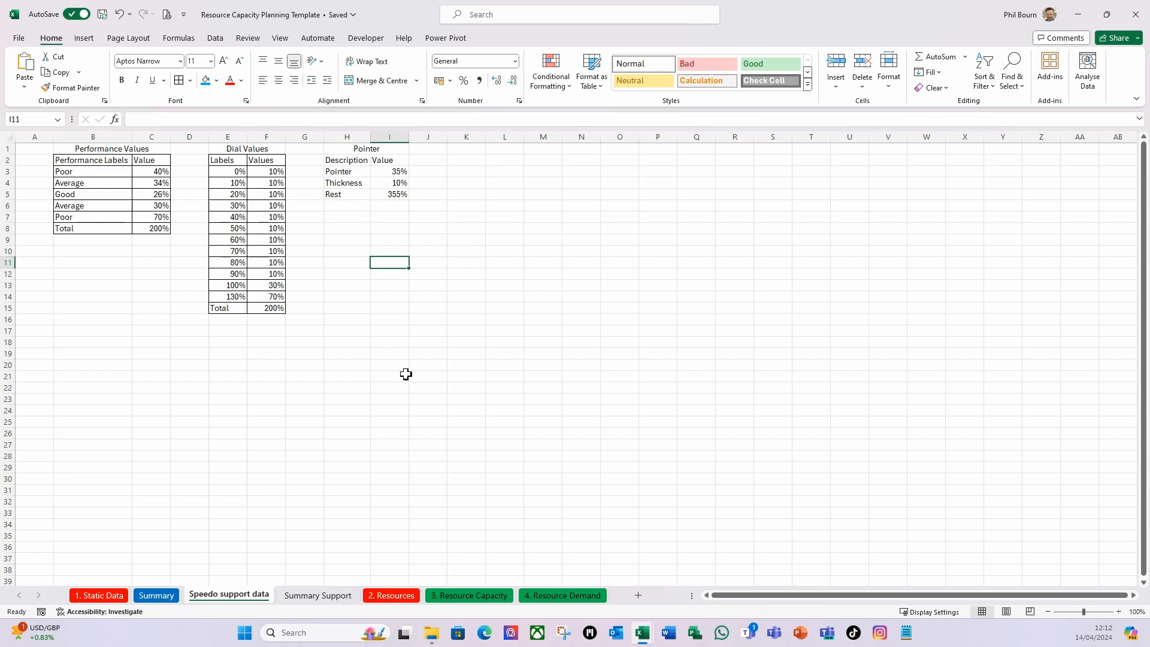
drag(339, 160, 389, 194)
click(179, 81)
click(569, 285)
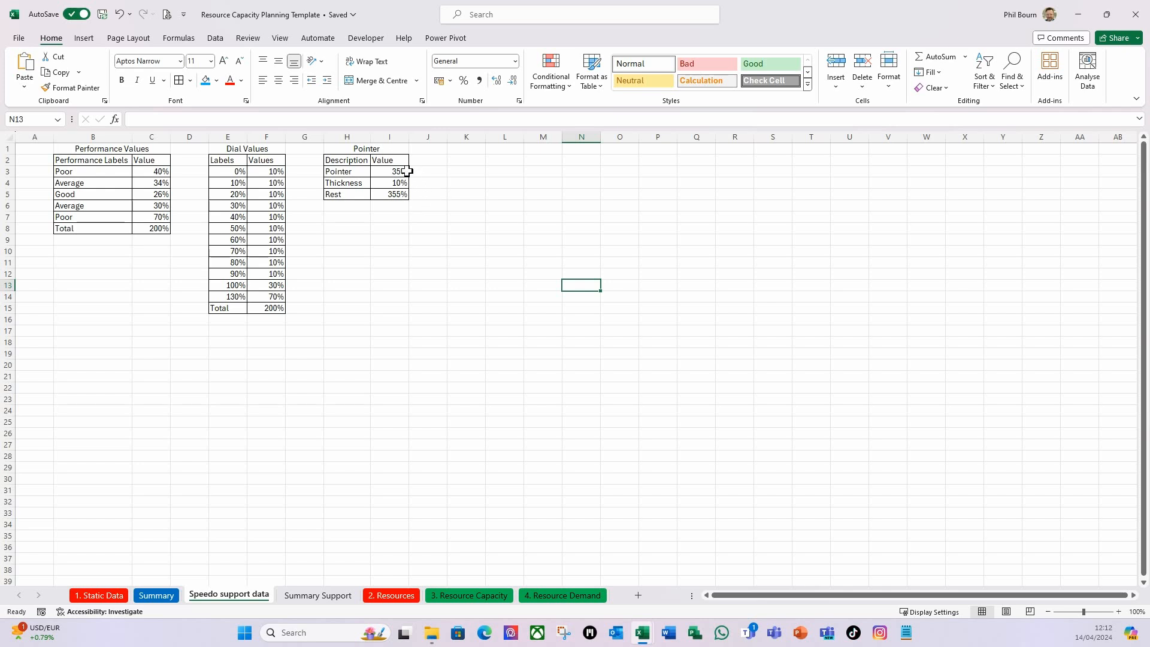
Filter the Summary dashboard to the Architect skill set, check the utilization pivot and Pointer table, and clear the filter.
click(160, 595)
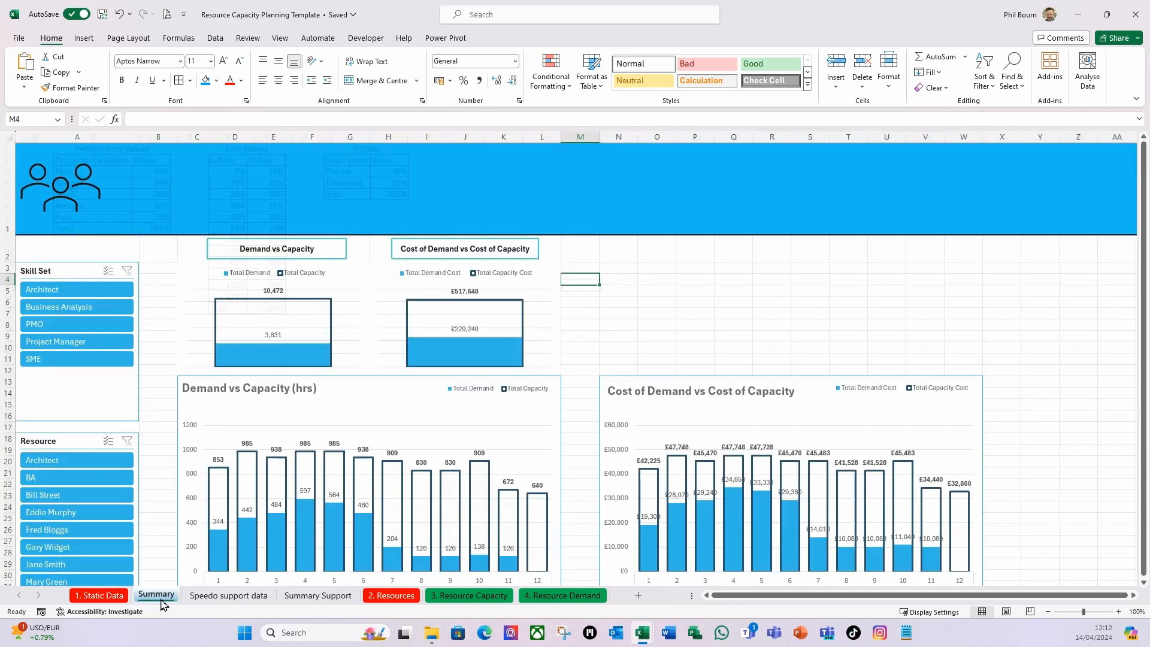
click(93, 292)
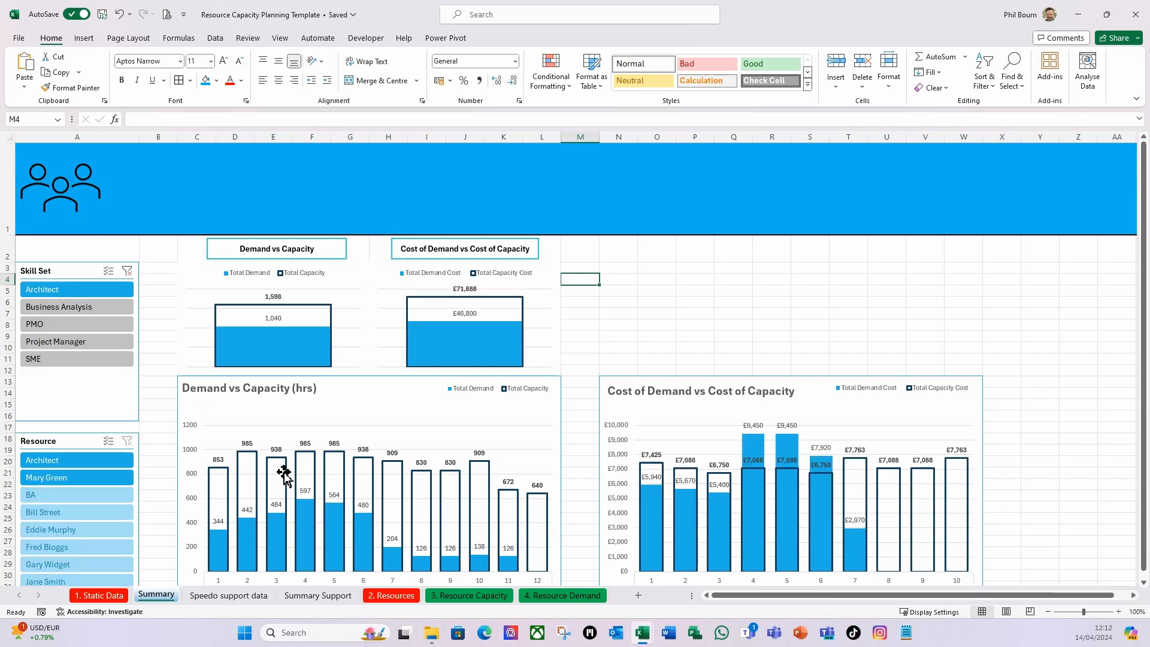
click(310, 599)
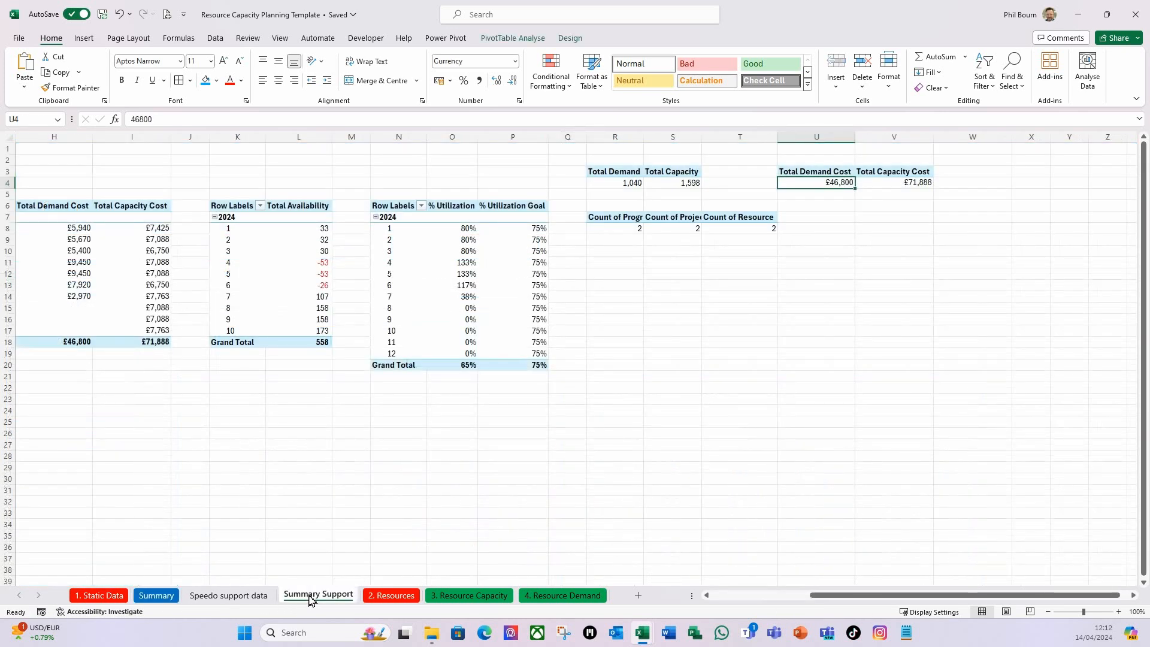
click(229, 596)
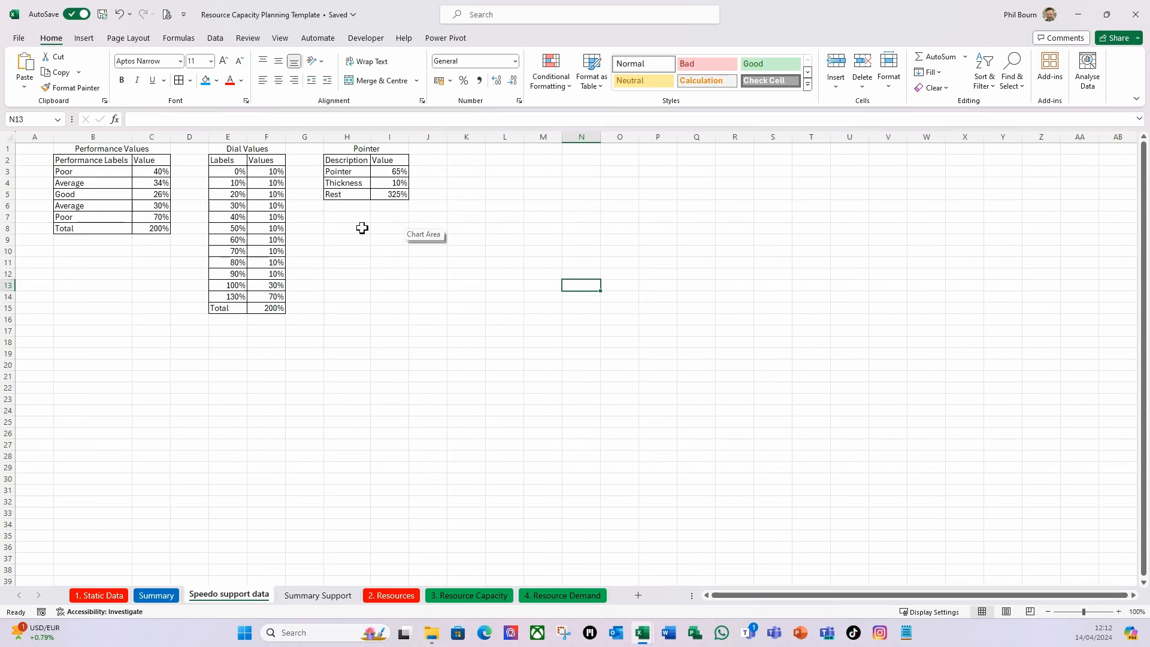
click(156, 595)
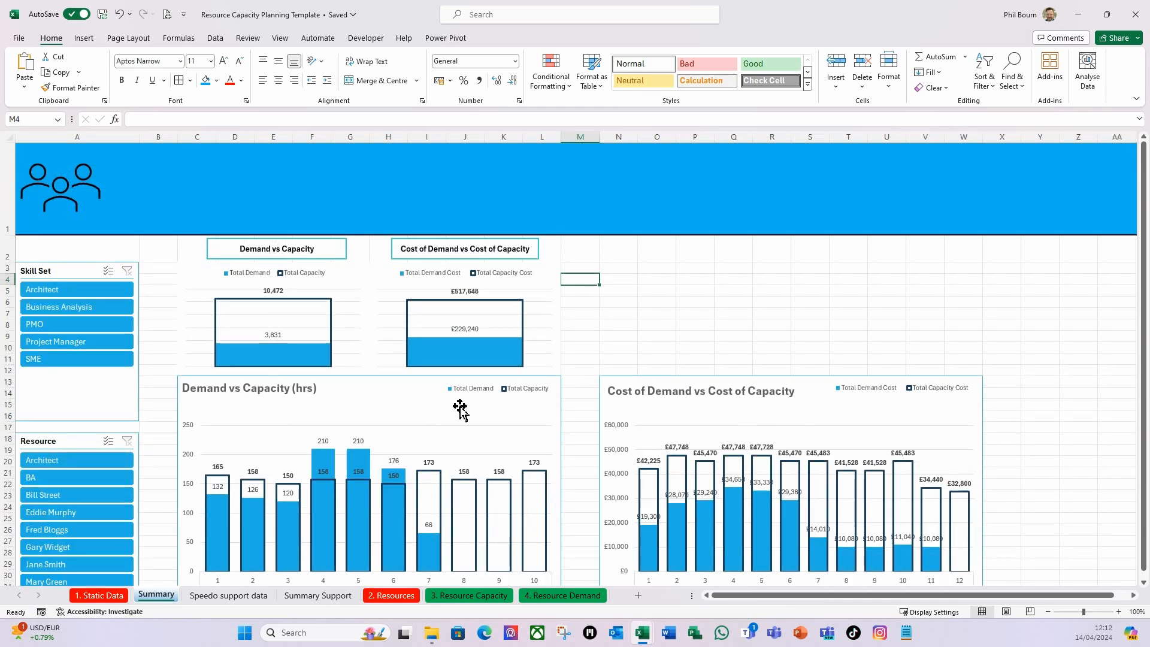
click(232, 597)
click(455, 341)
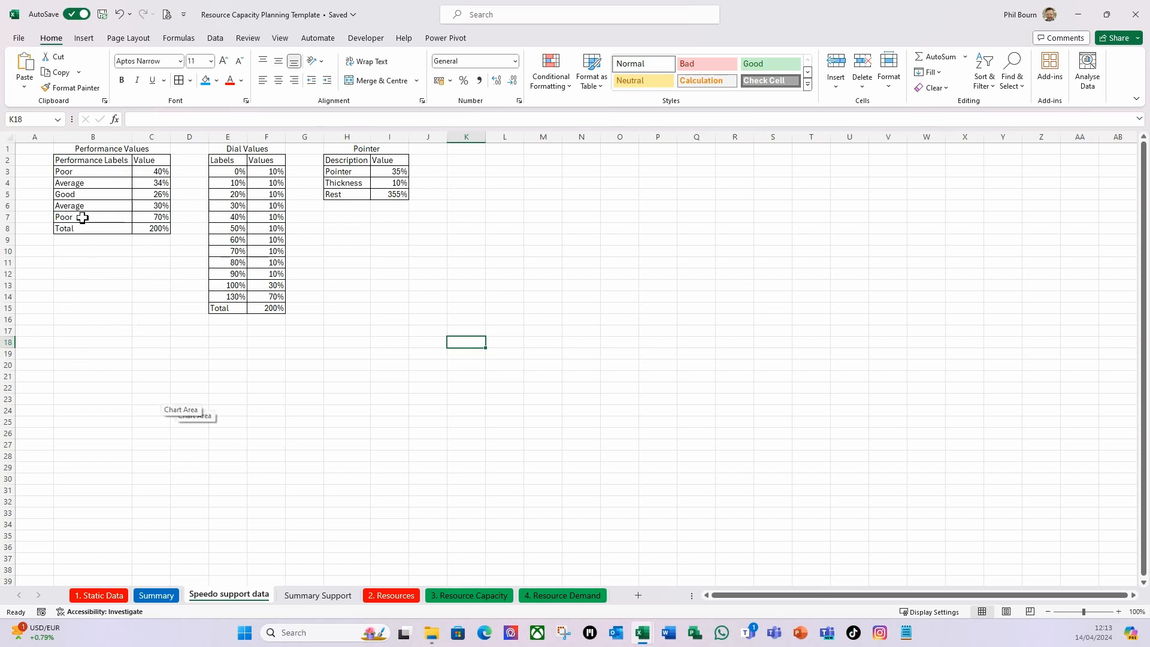
Insert a doughnut chart from the Performance Values table in B2:C8.
drag(72, 159, 159, 227)
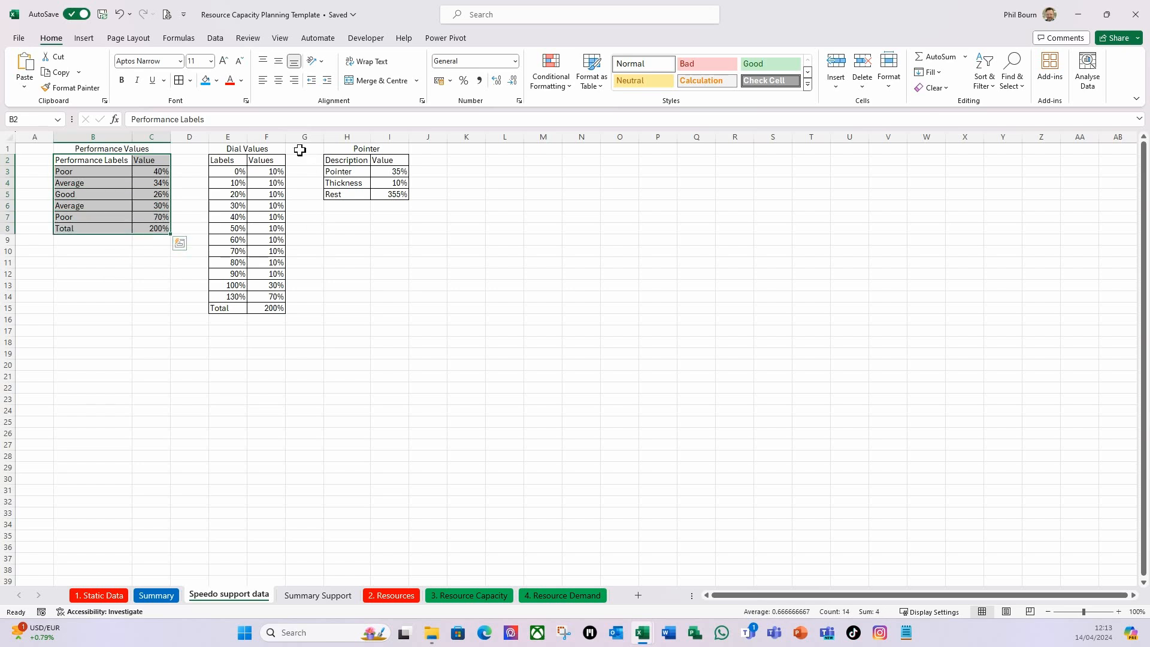
click(85, 41)
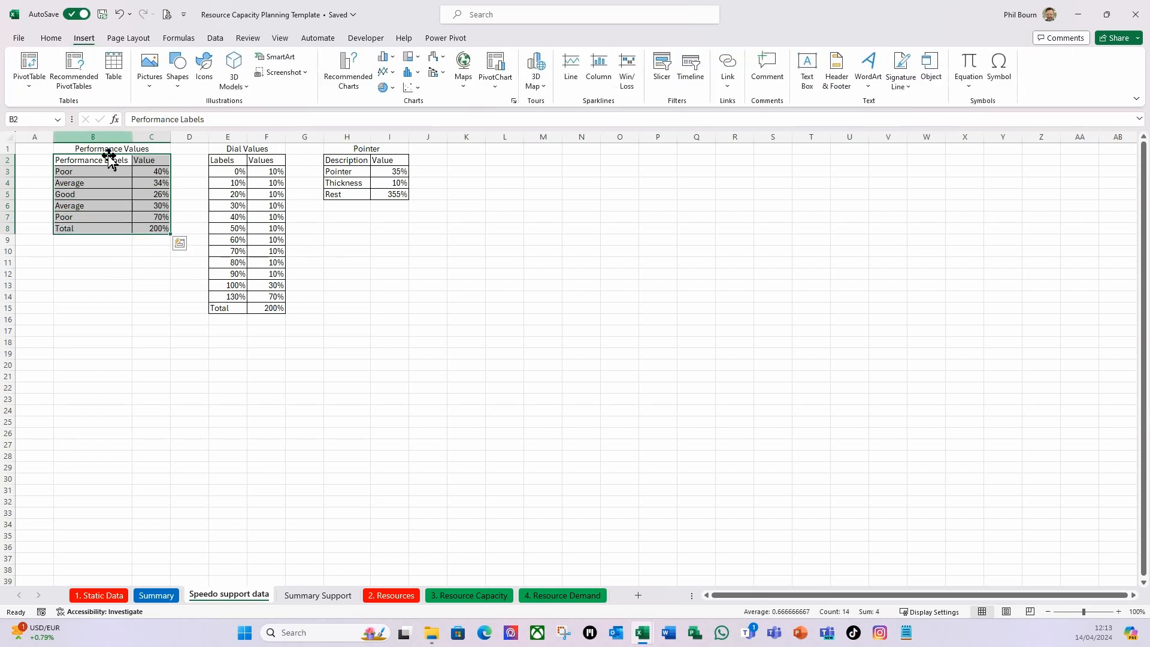
click(386, 87)
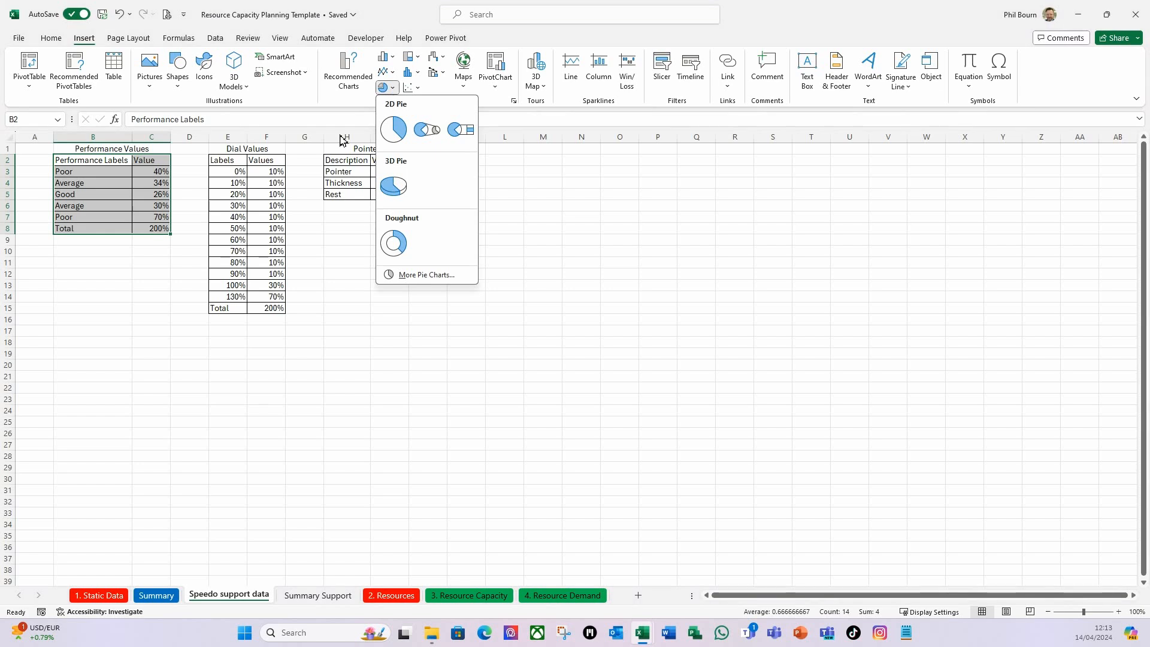
click(396, 243)
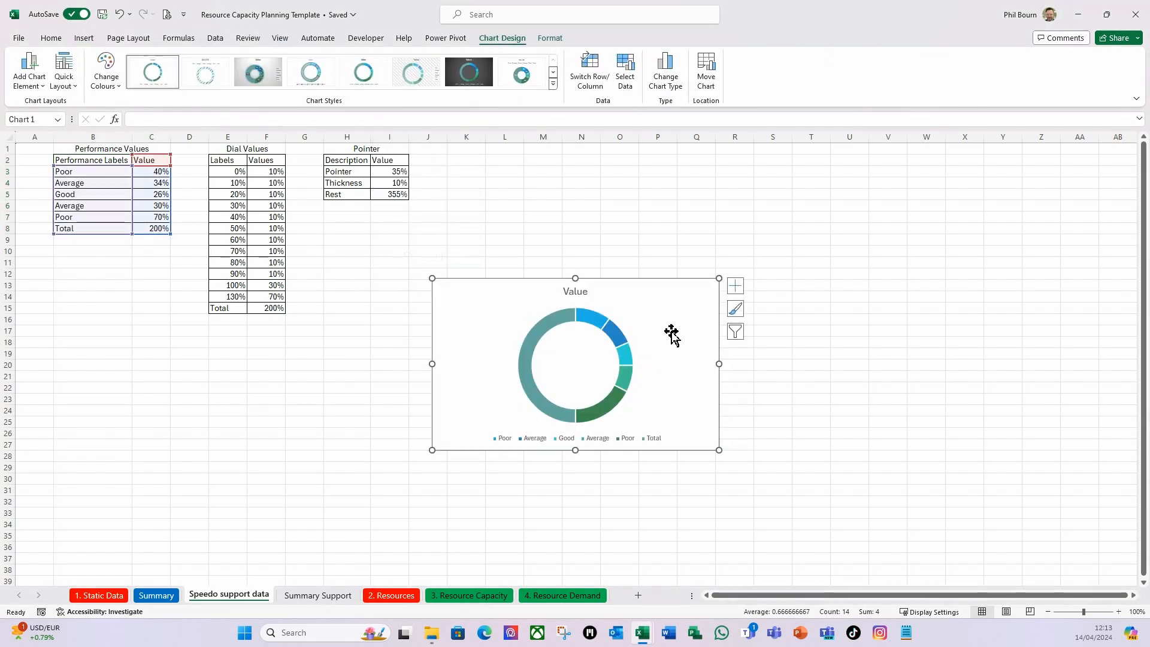
Move the doughnut chart clear of the tables and enlarge it to cover about L7:U28.
drag(647, 282, 723, 214)
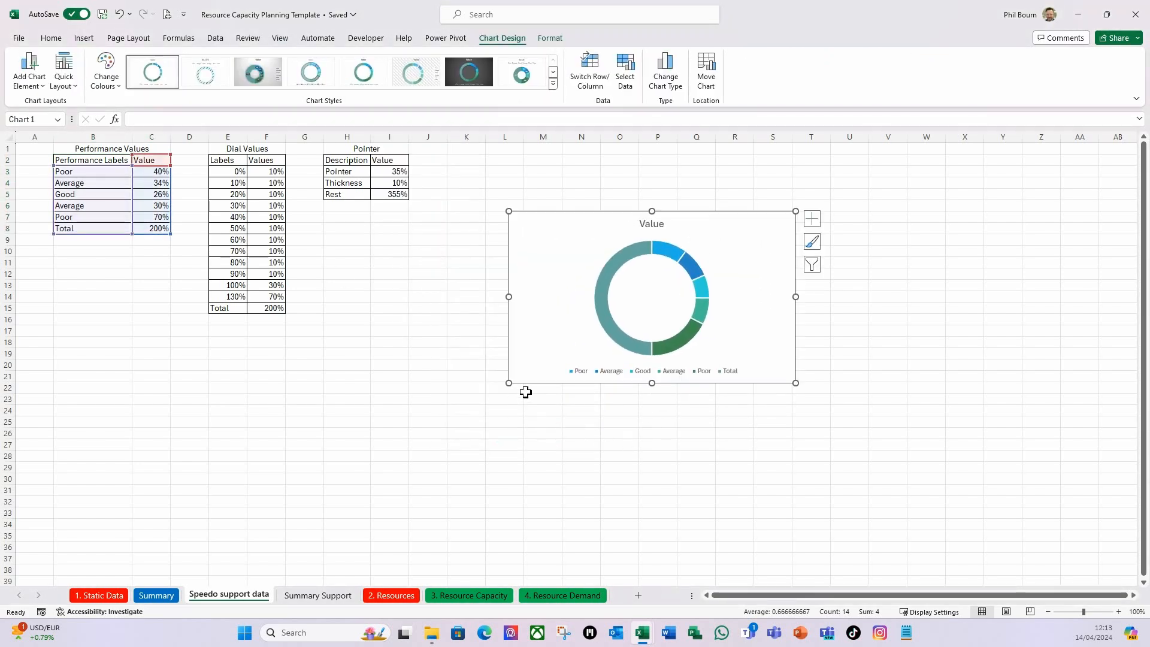
drag(508, 383, 489, 425)
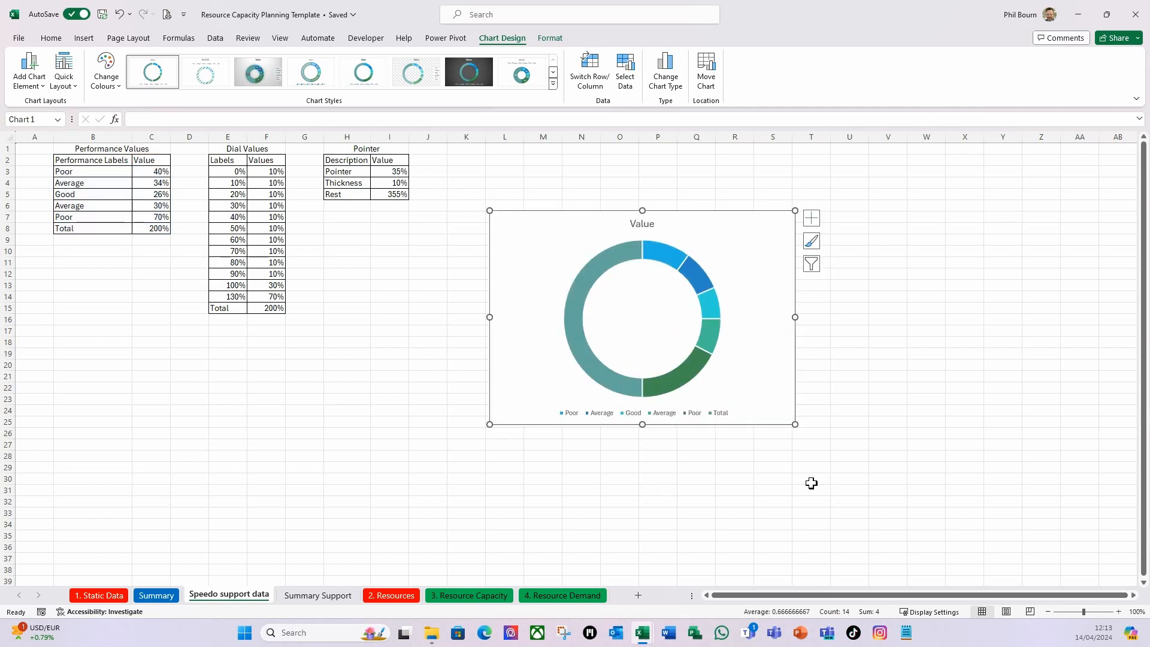
drag(796, 425, 849, 460)
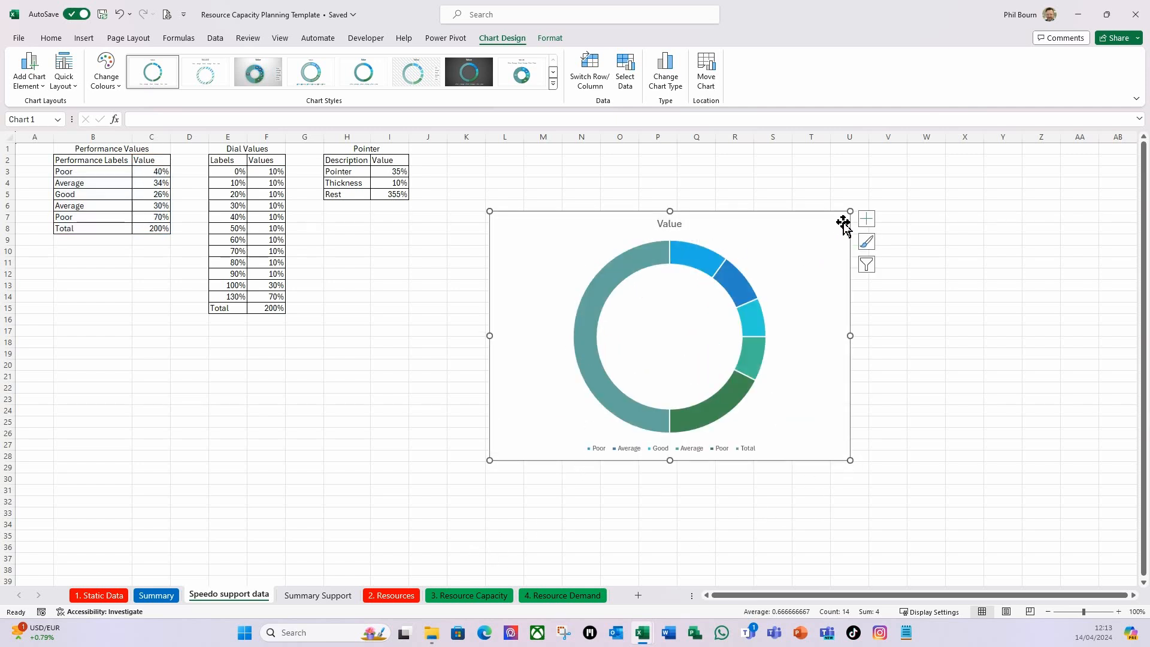
Remove the chart title and legend from the doughnut chart.
click(867, 219)
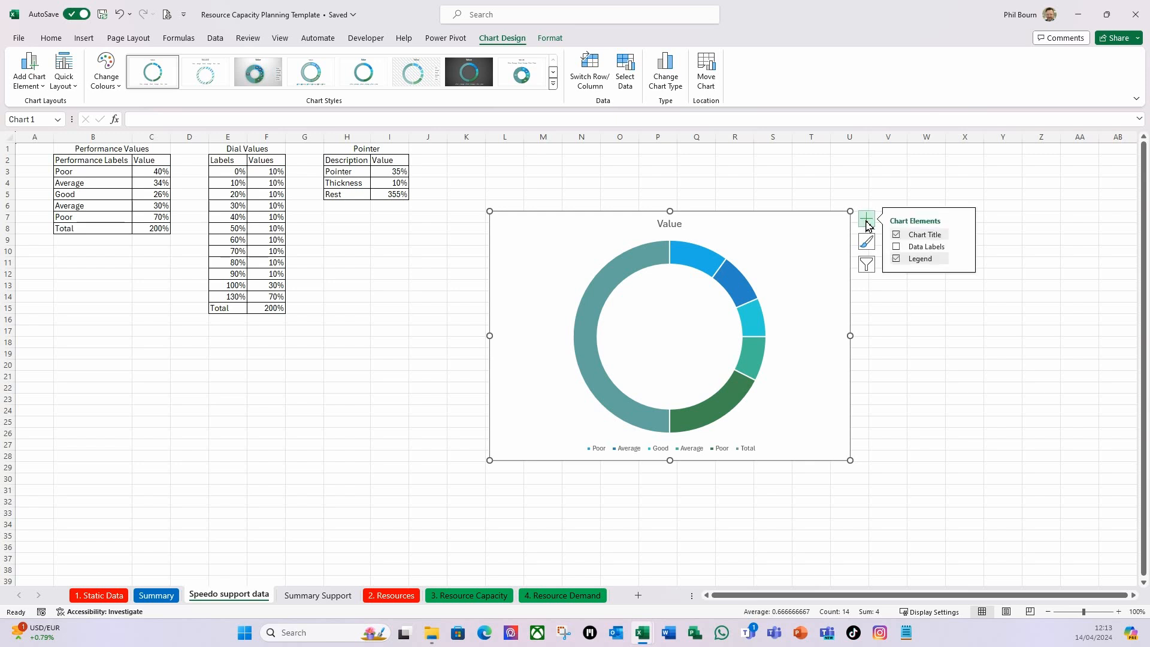
click(897, 235)
click(897, 259)
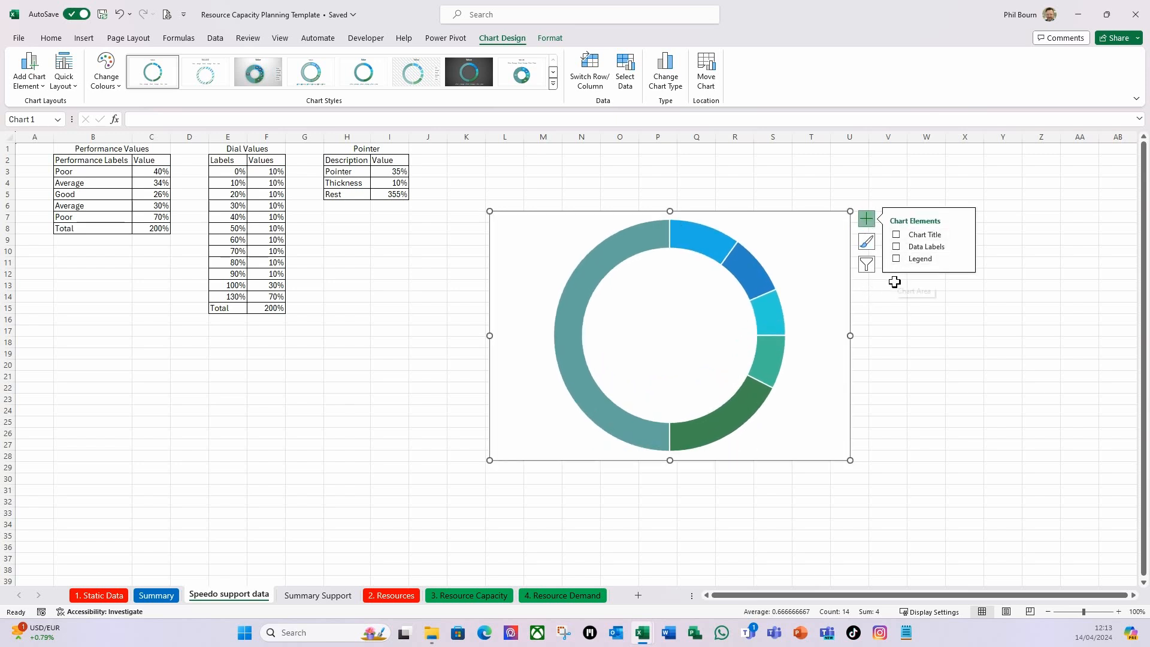
Set the angle of the first slice of the doughnut series to 270°.
click(578, 324)
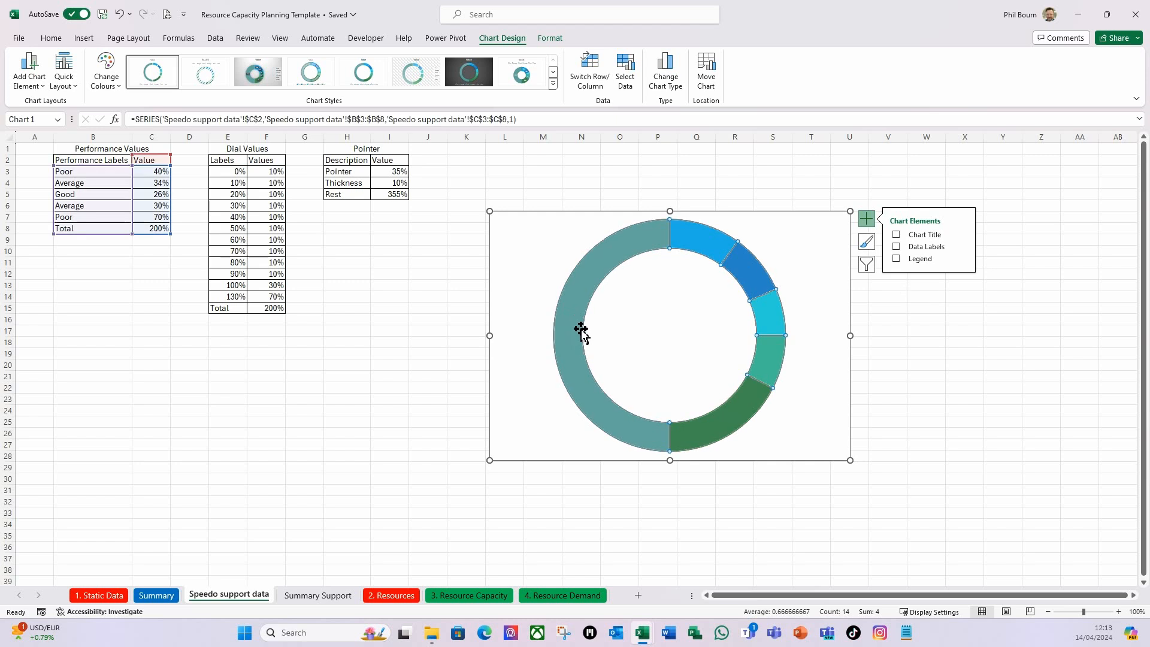
key(ctrl+1)
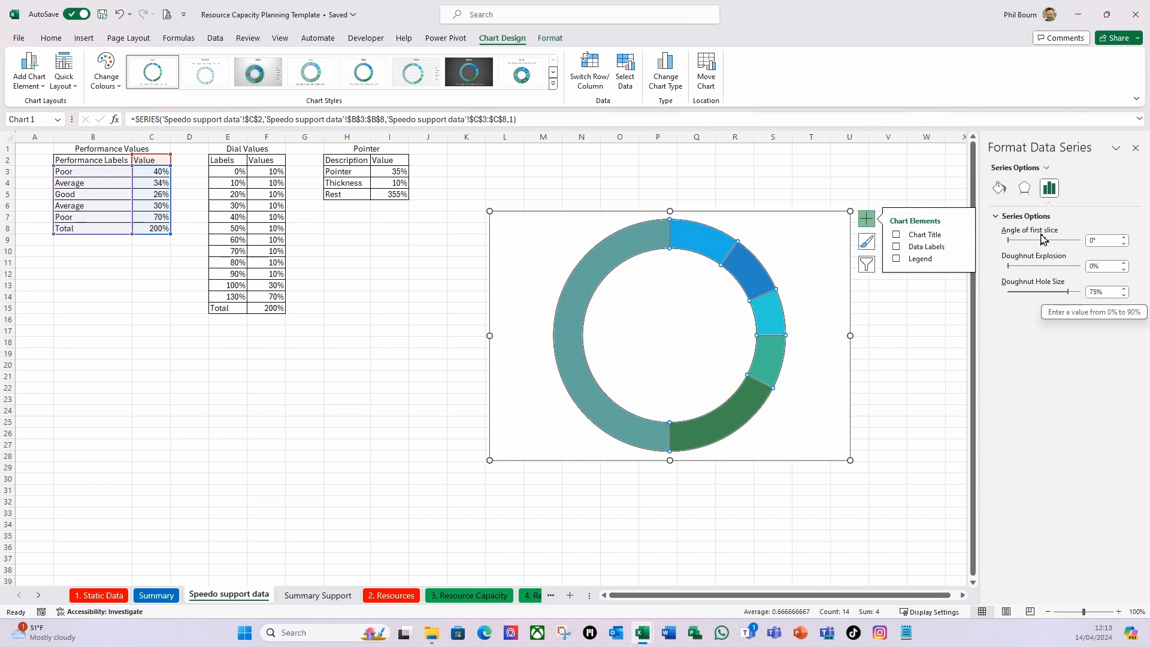
click(1105, 240)
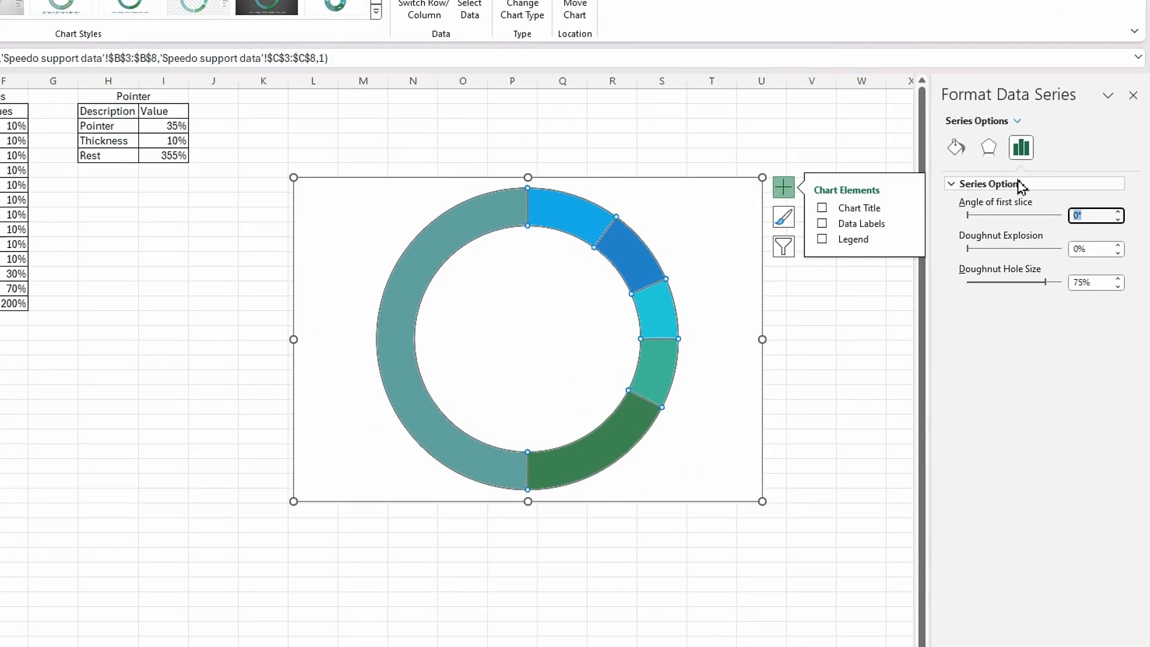
text(27)
key(Return)
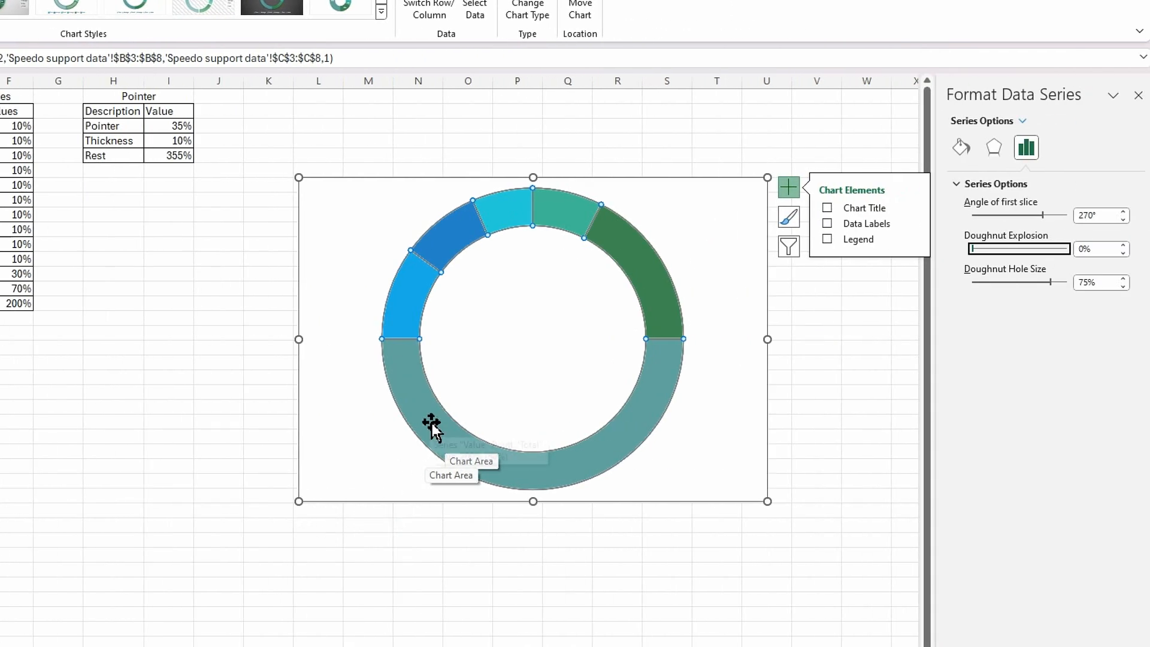
click(415, 386)
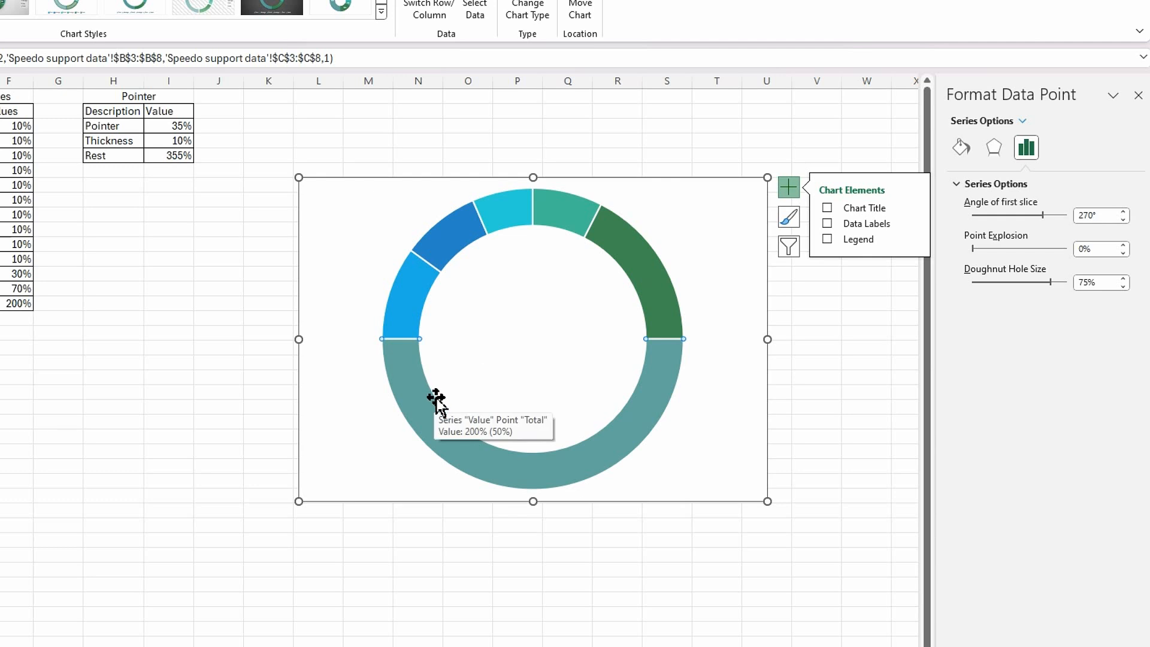
click(961, 148)
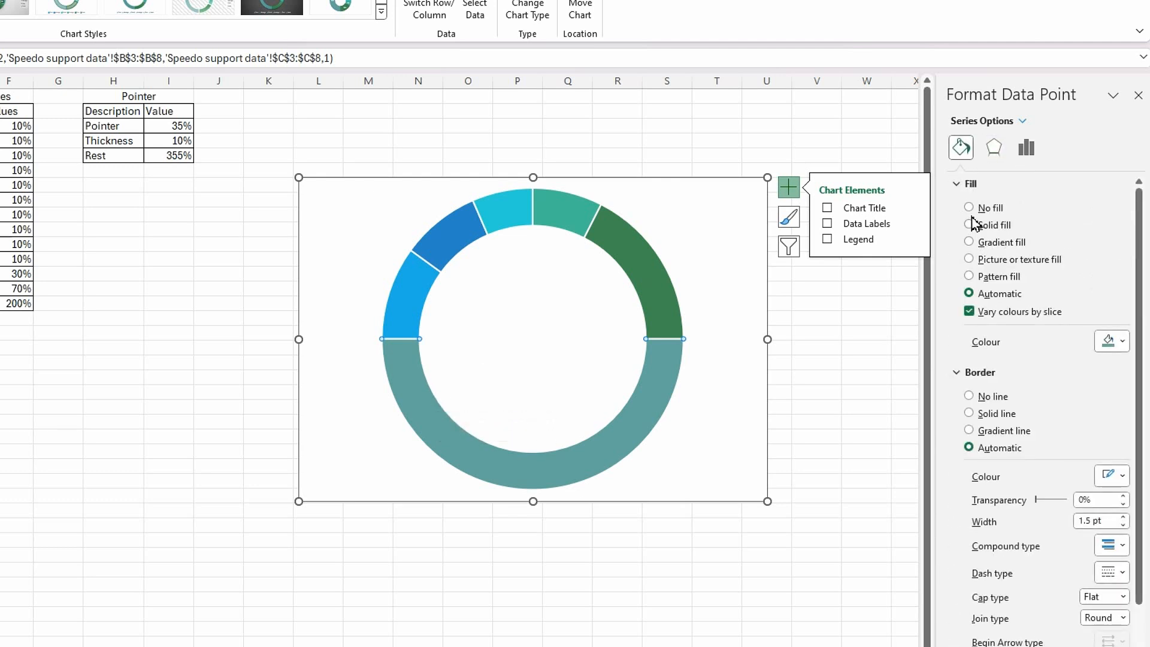
click(852, 410)
click(717, 490)
click(595, 463)
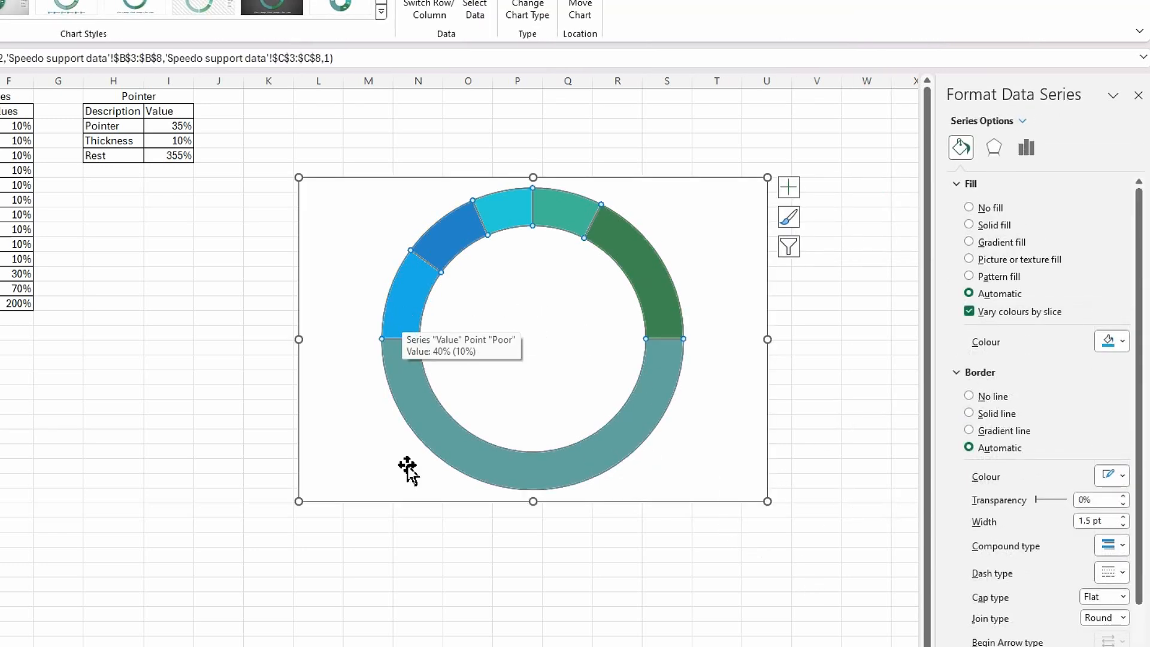
click(381, 504)
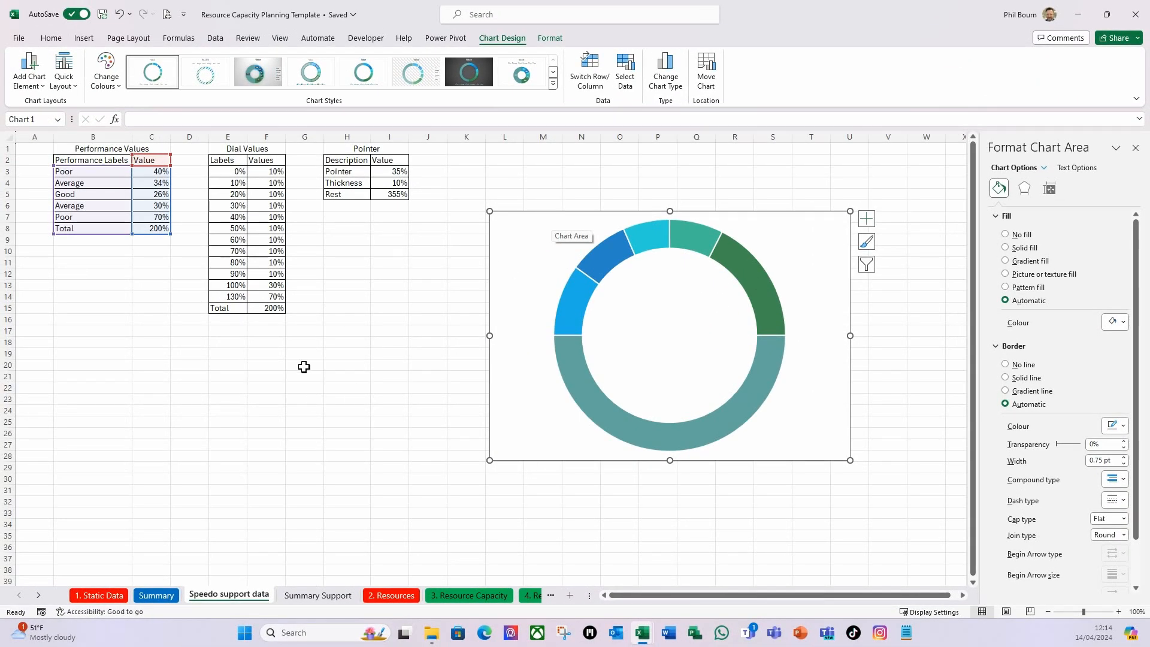
Copy the Dial Values table in E2:F15 and paste it into the doughnut chart as a second ring.
drag(220, 161, 267, 317)
click(267, 318)
drag(220, 161, 271, 306)
key(ctrl+c)
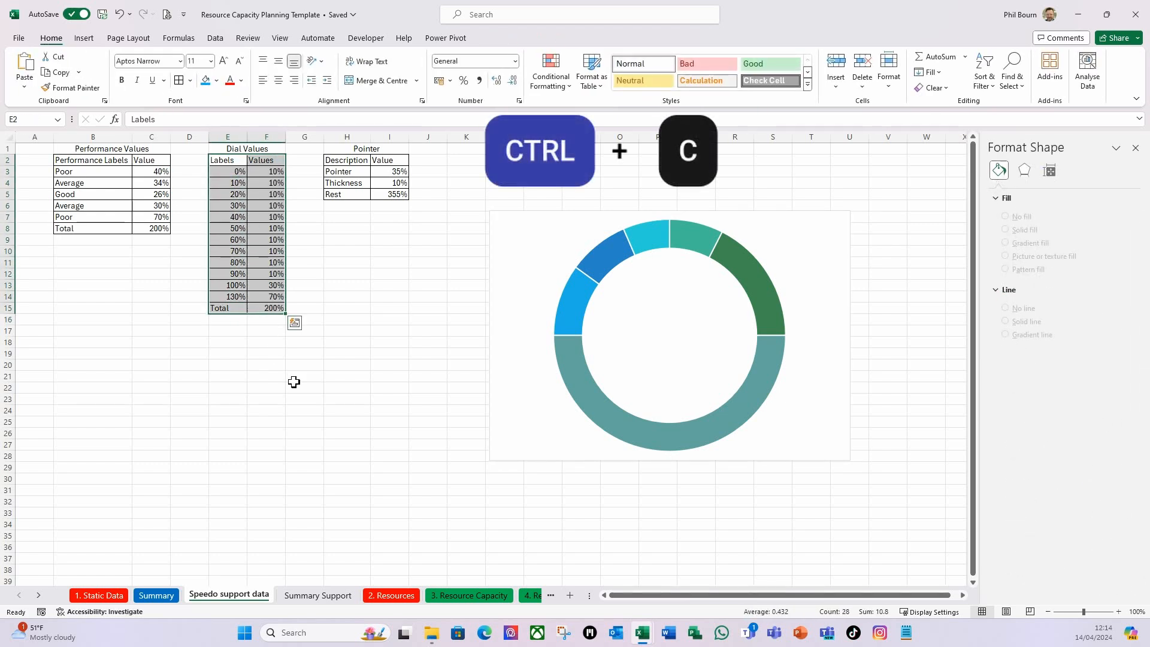
click(563, 215)
key(ctrl+v)
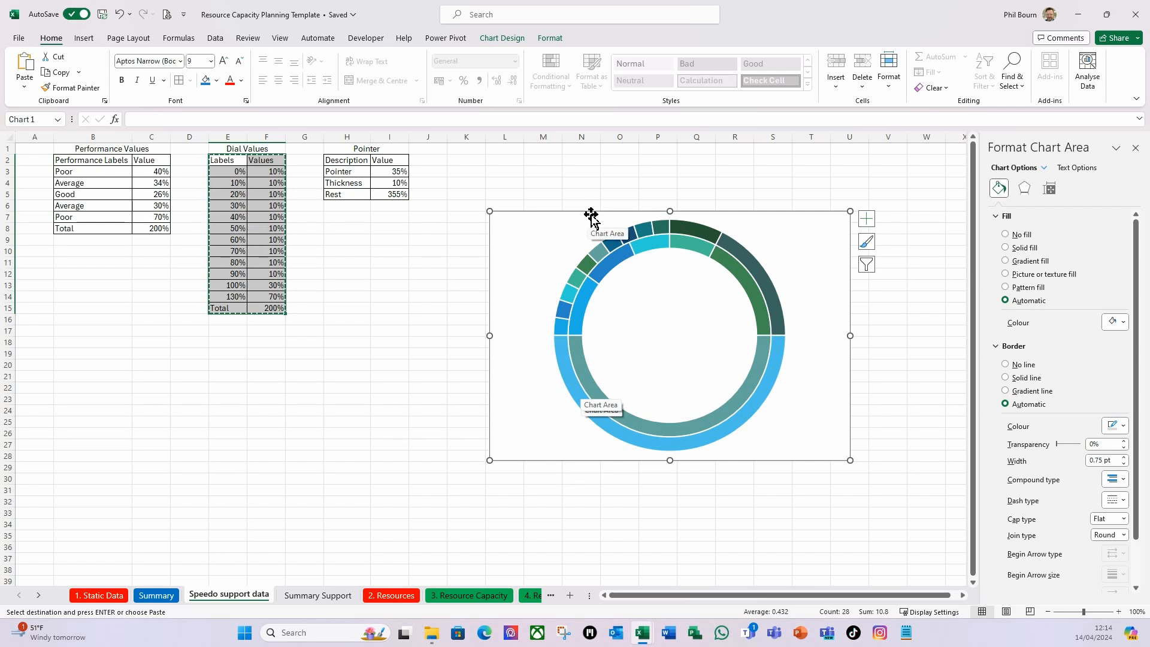
Change the doughnut chart's colours to Monochromatic Palette 8, the blue gradient from light to dark.
click(550, 39)
click(513, 40)
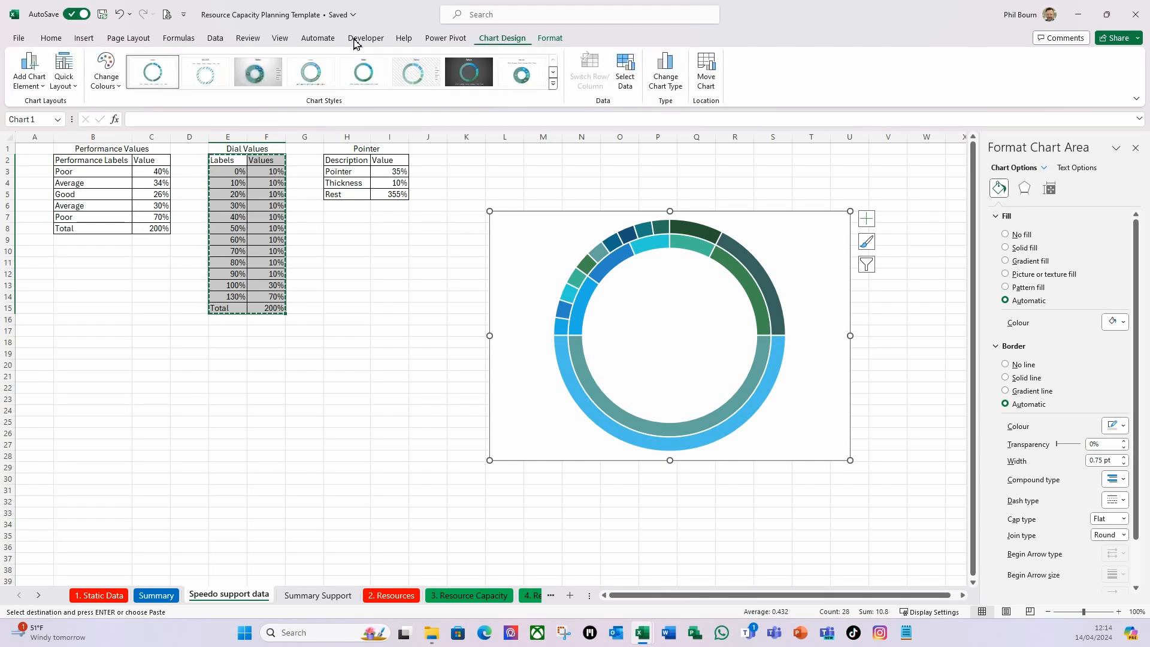
click(118, 90)
drag(211, 187, 206, 253)
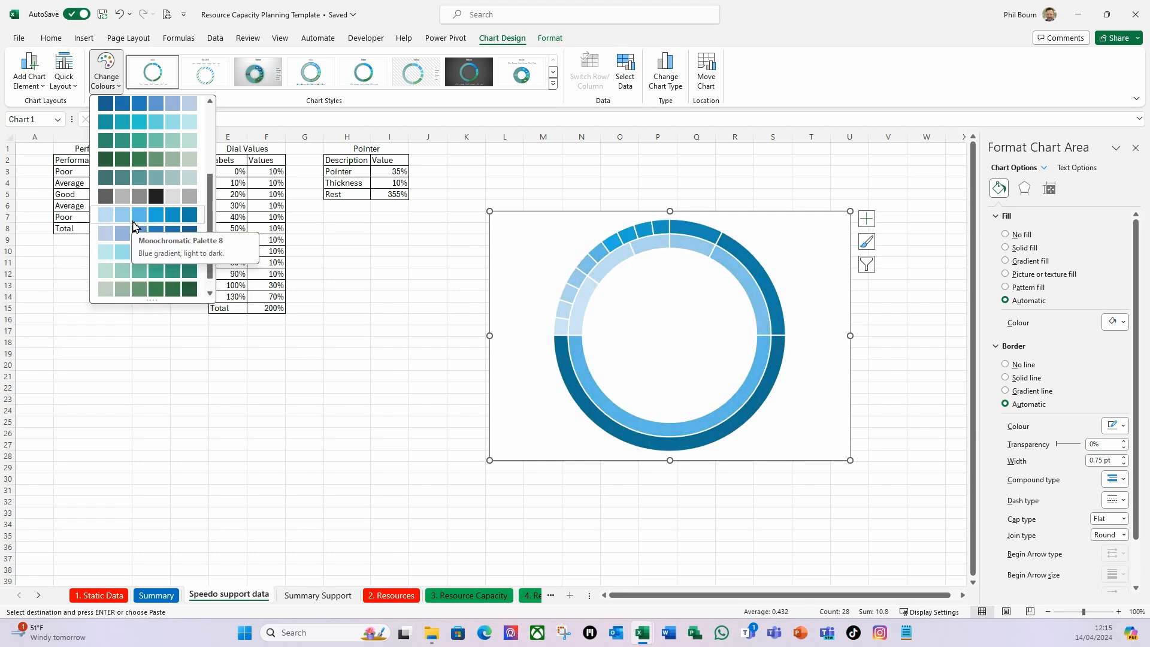
click(116, 224)
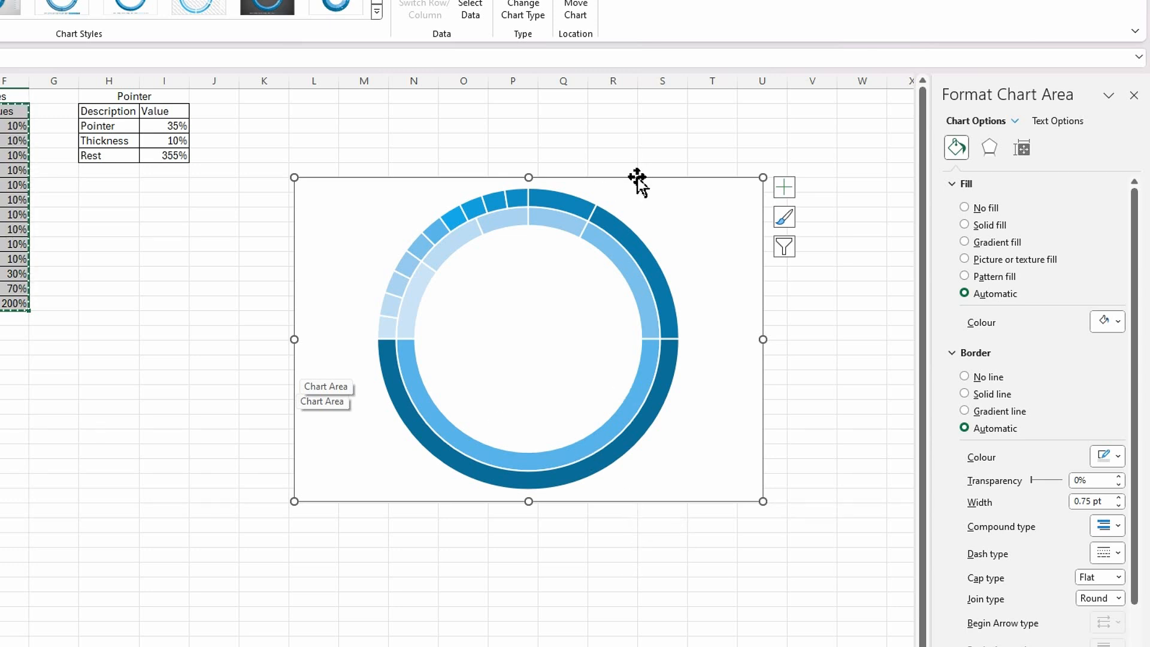
Hide the Total slice forming the lower half of both rings by setting it to no fill and no border line.
click(488, 482)
click(489, 481)
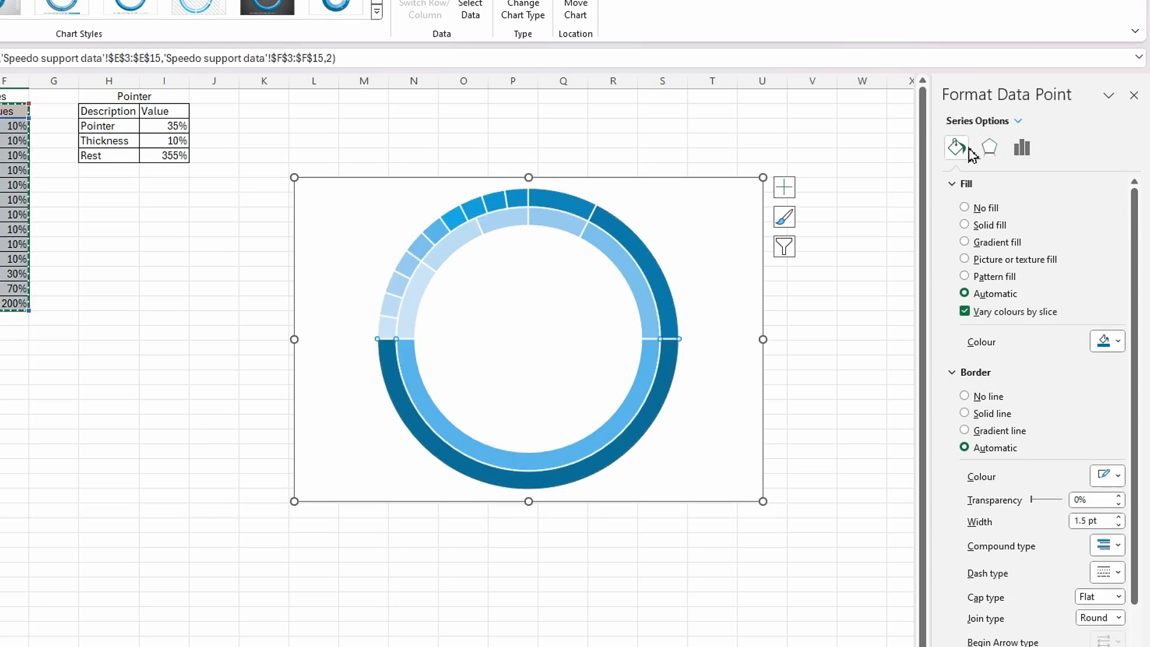
click(965, 208)
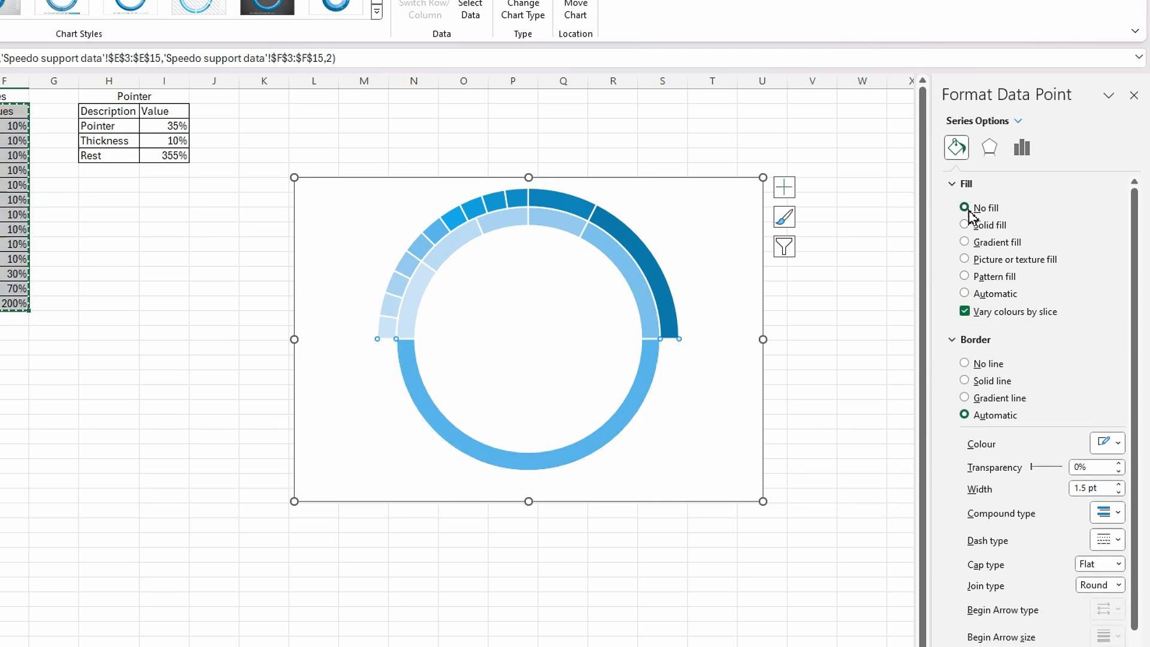
click(965, 363)
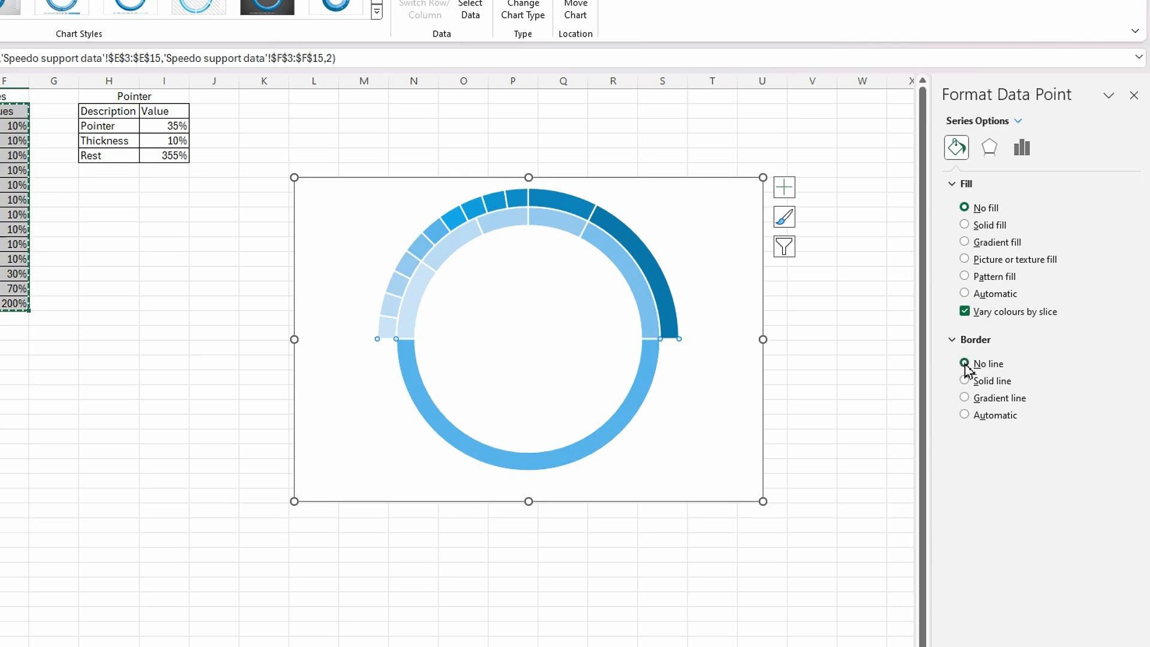
click(537, 465)
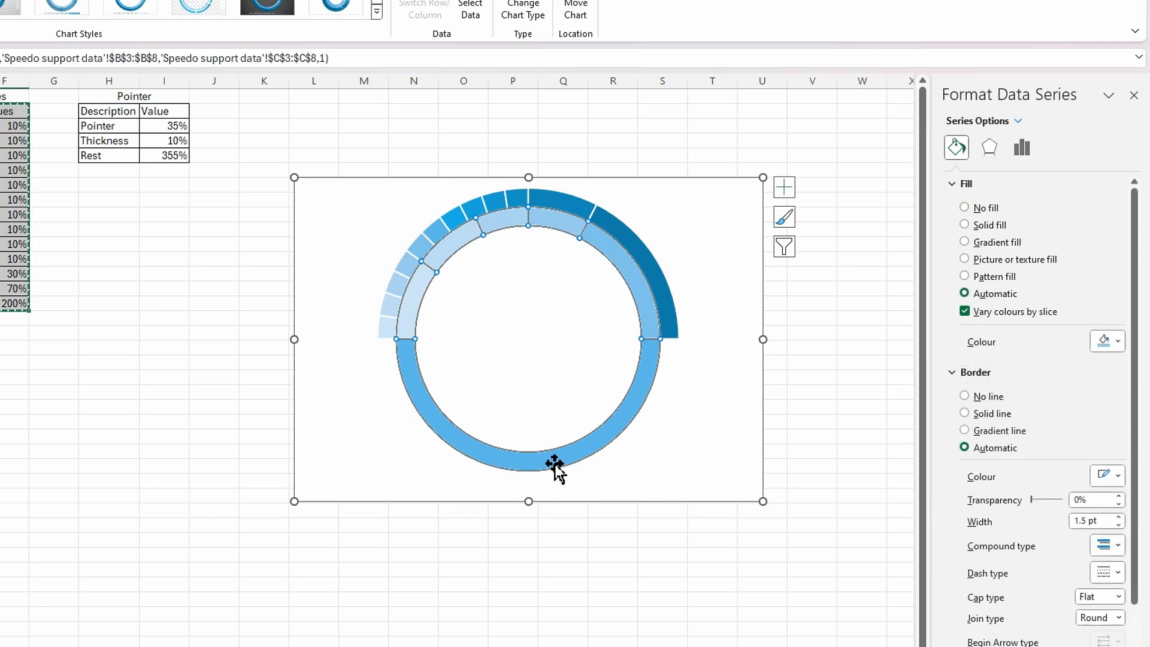
click(548, 470)
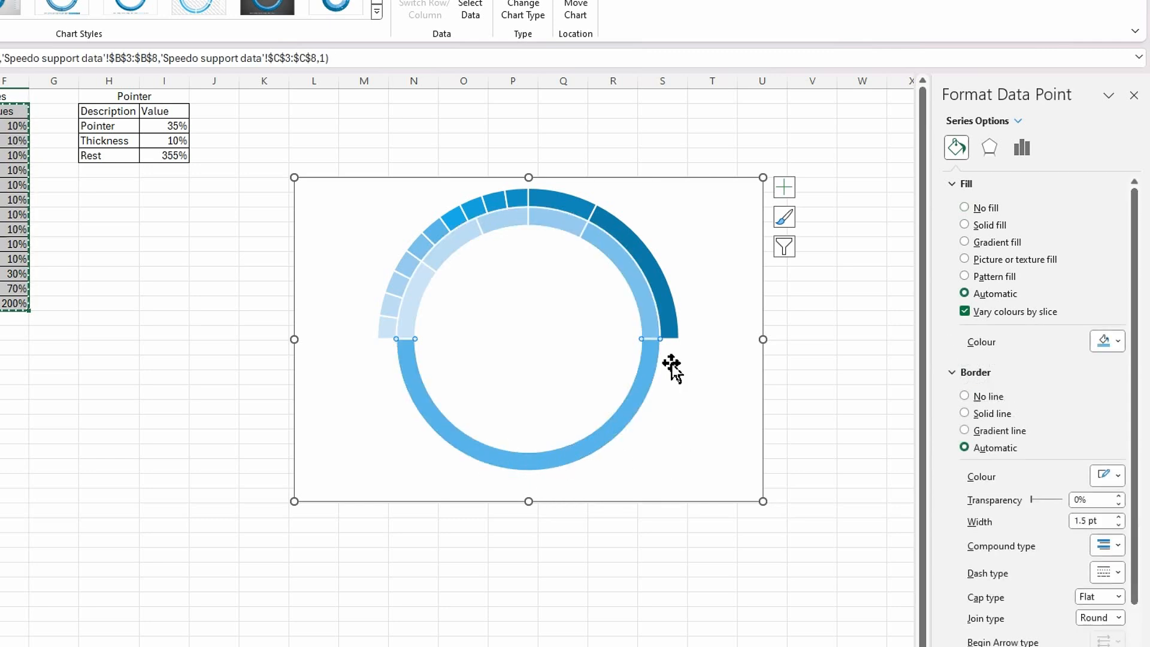
click(964, 208)
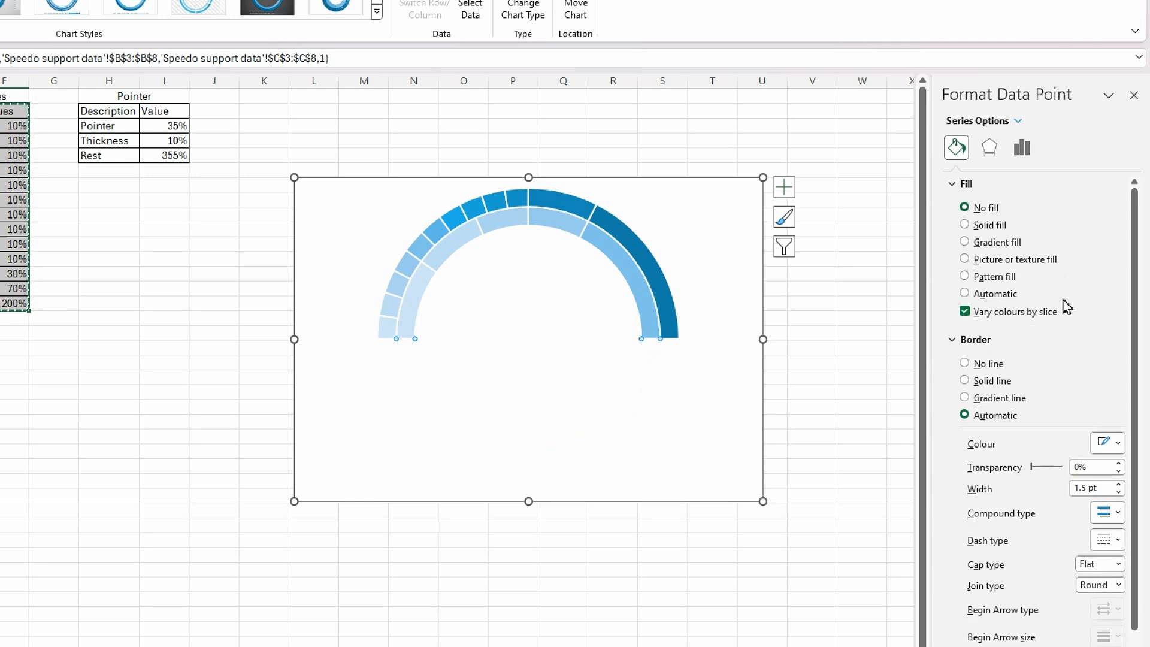
click(964, 364)
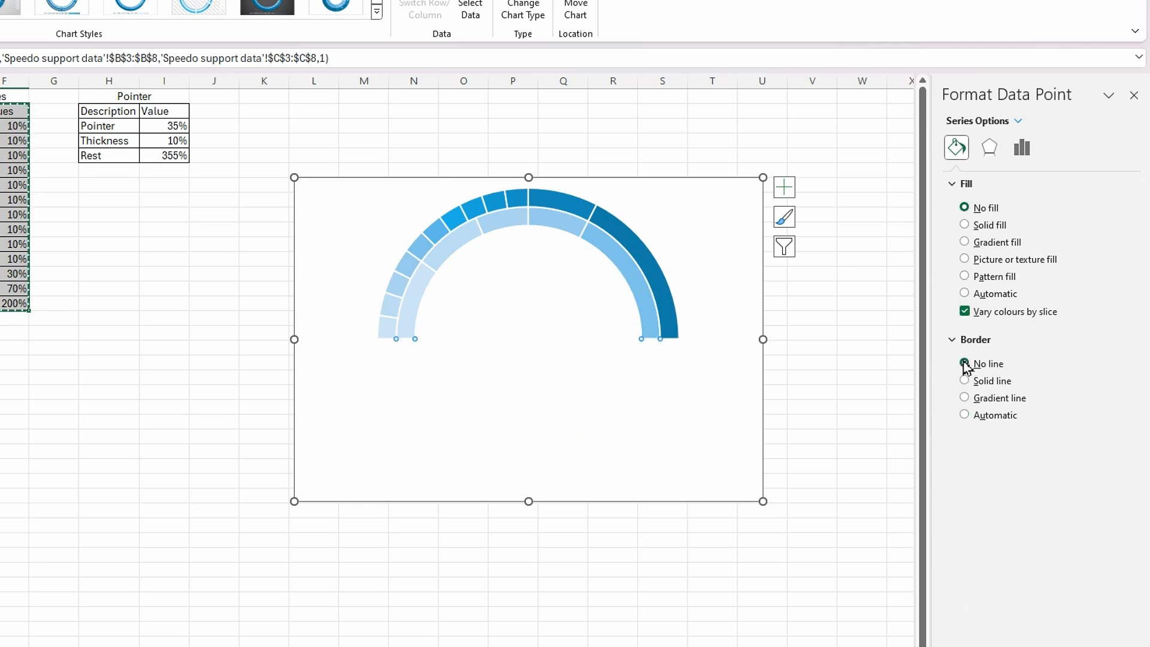
Remove the border lines from the whole outer ring and the whole inner ring.
click(385, 334)
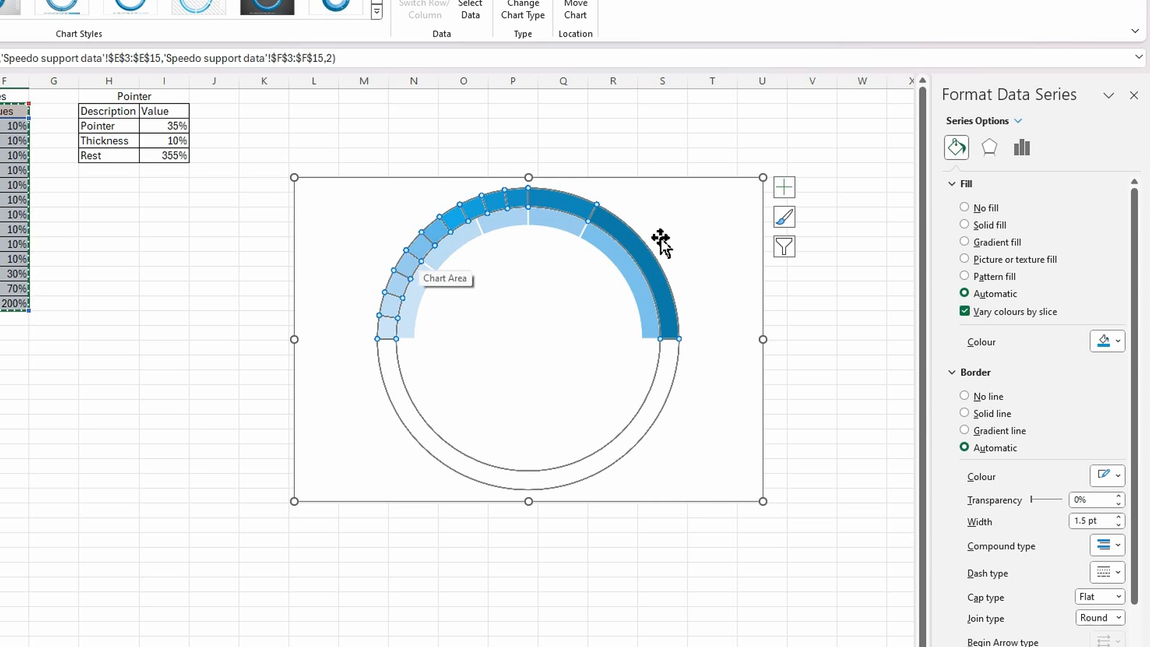
click(965, 396)
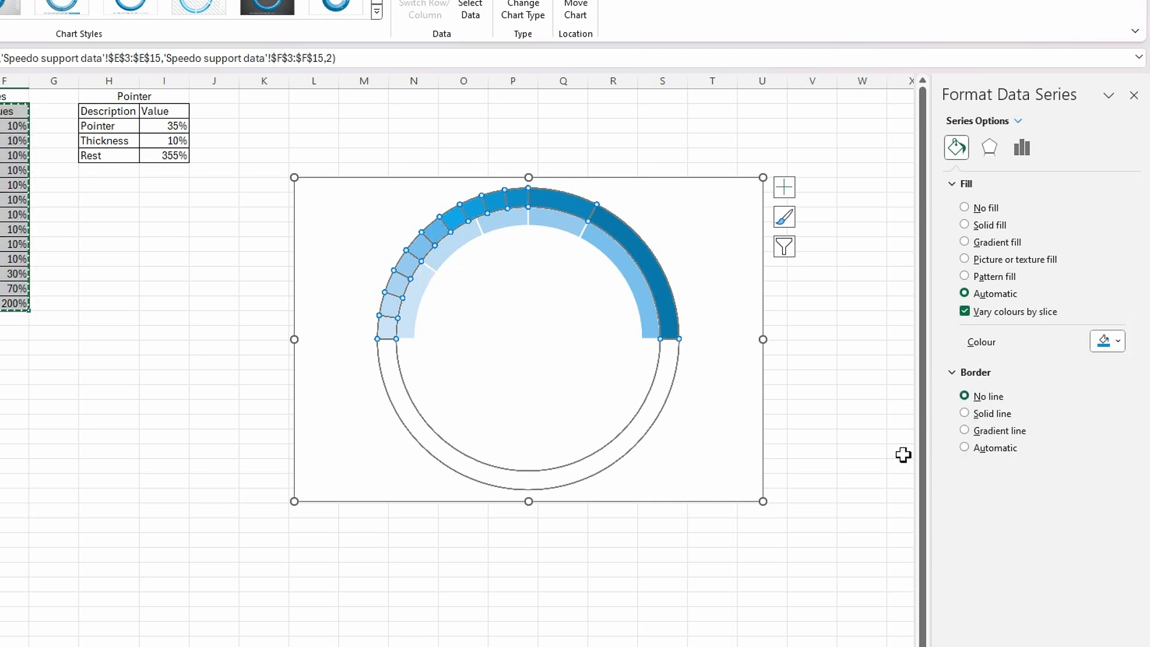
click(419, 301)
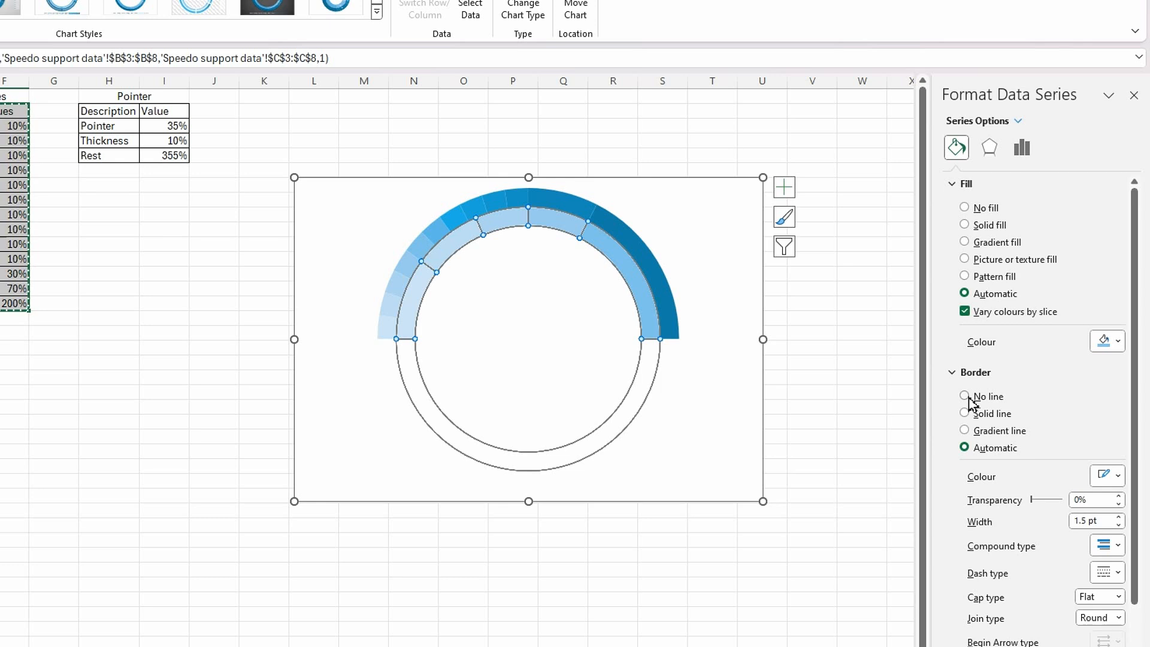
click(965, 396)
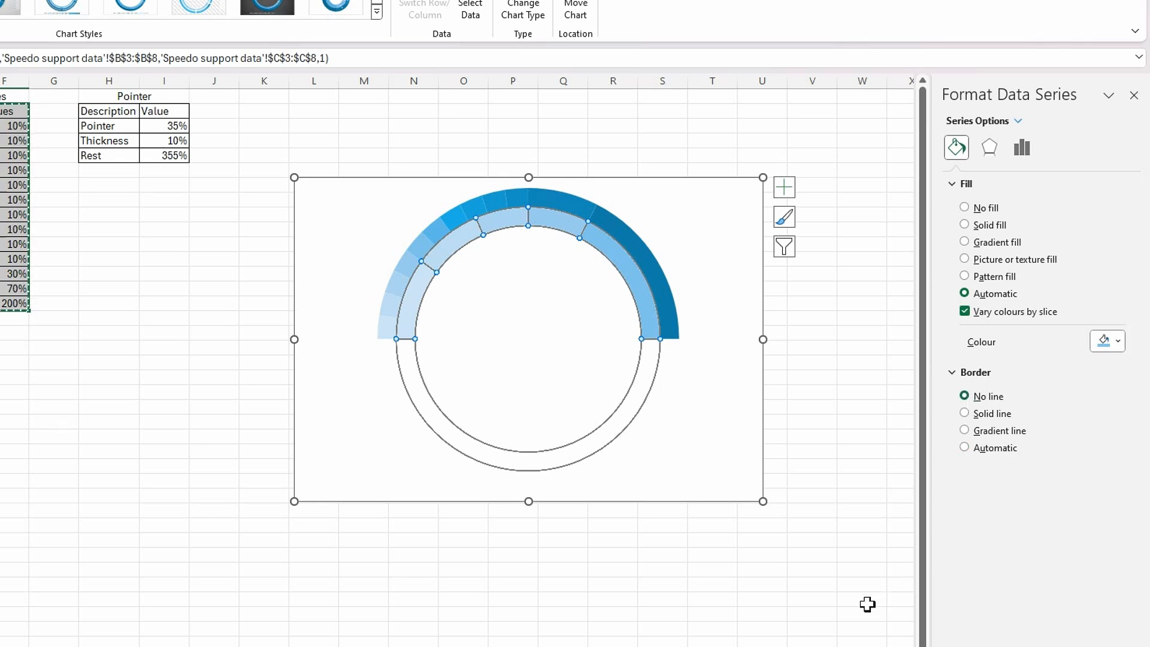
click(765, 590)
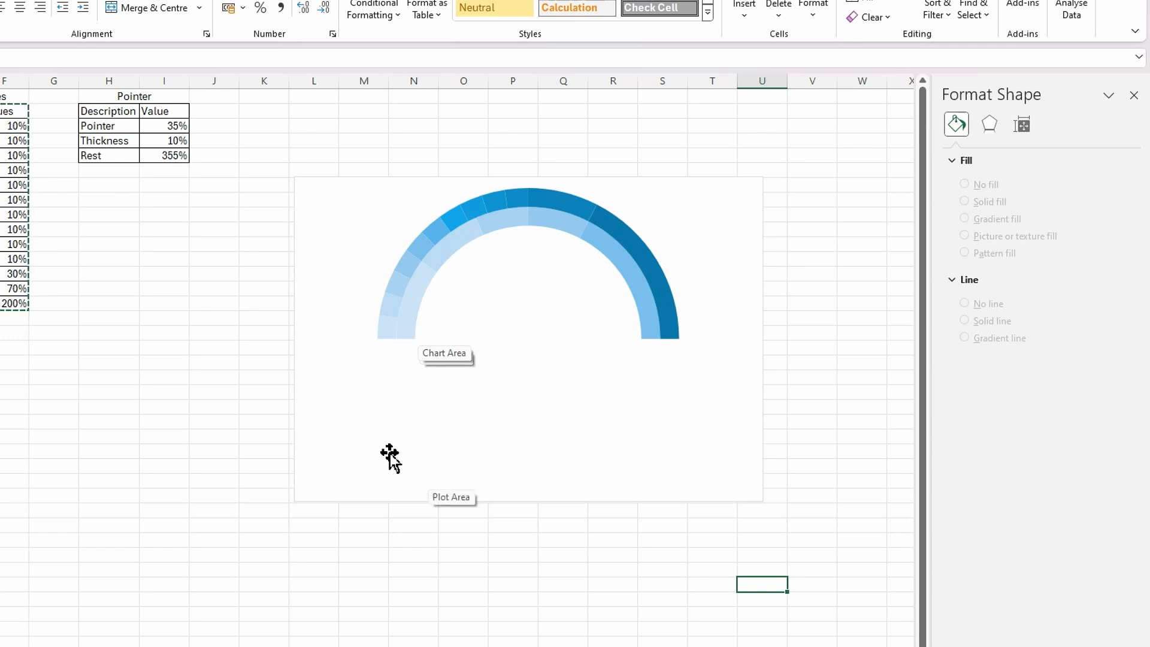
Enlarge the chart to cover about L7:W32 and give the outer Dial Values ring a solid white border line.
click(412, 327)
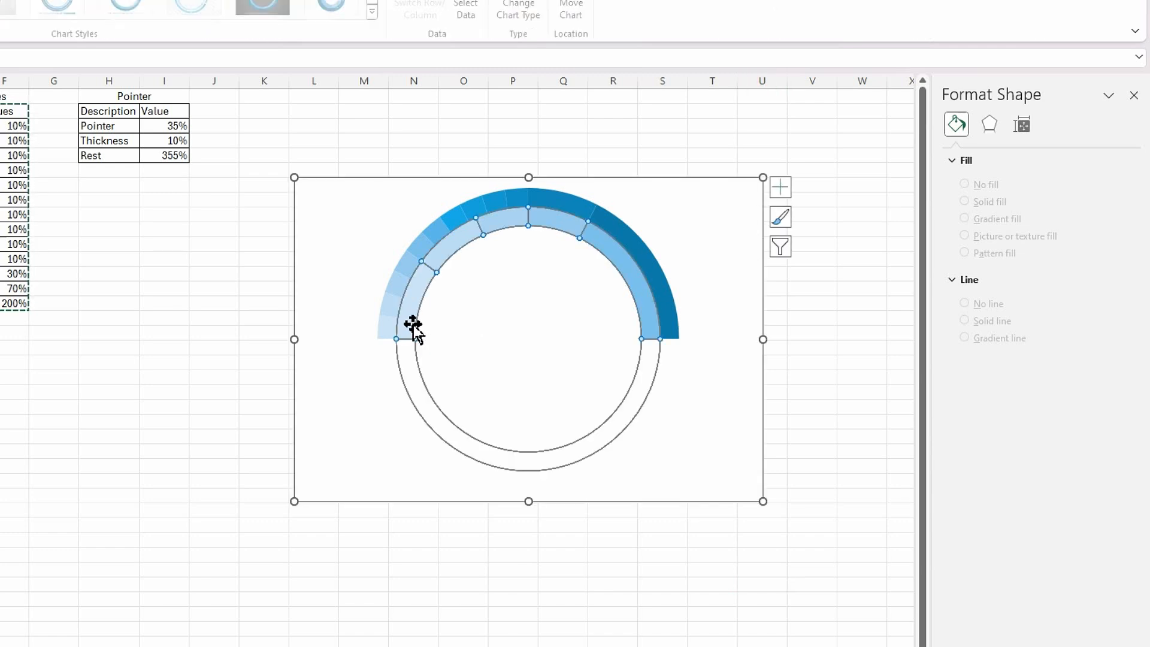
drag(763, 500, 851, 564)
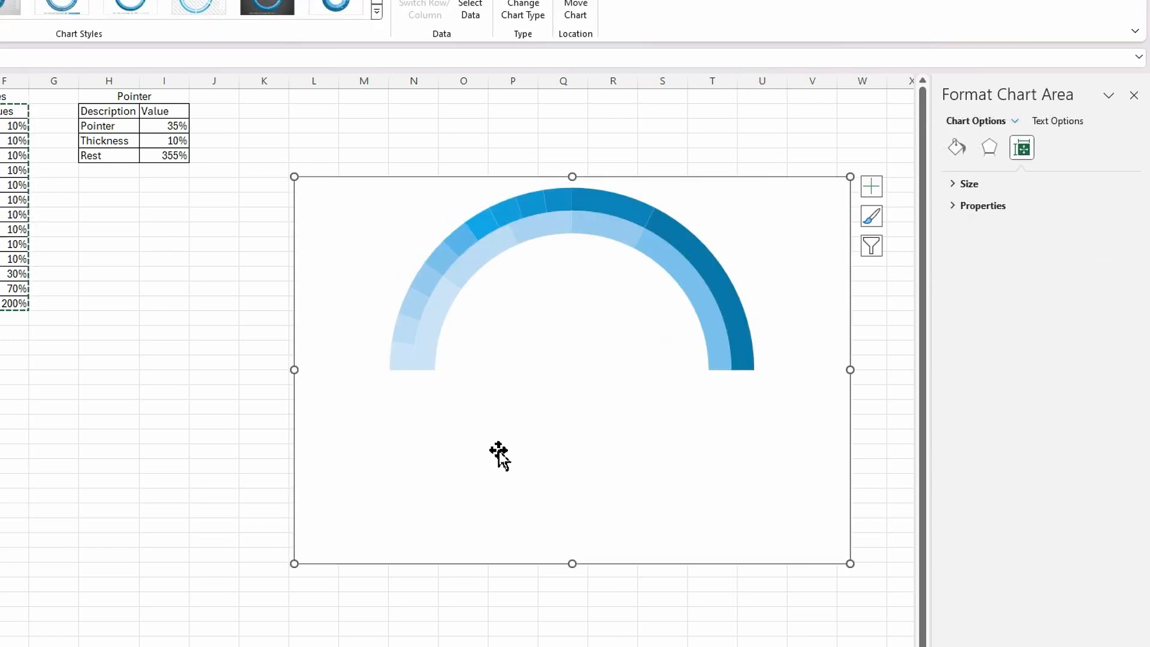
click(400, 365)
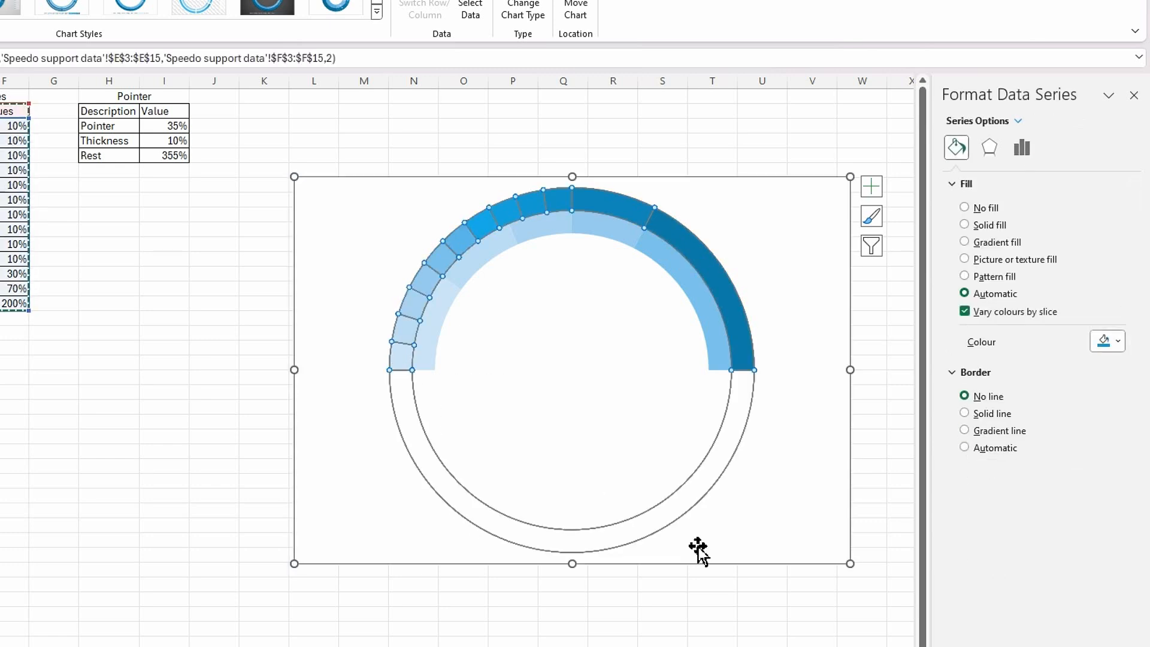
click(964, 413)
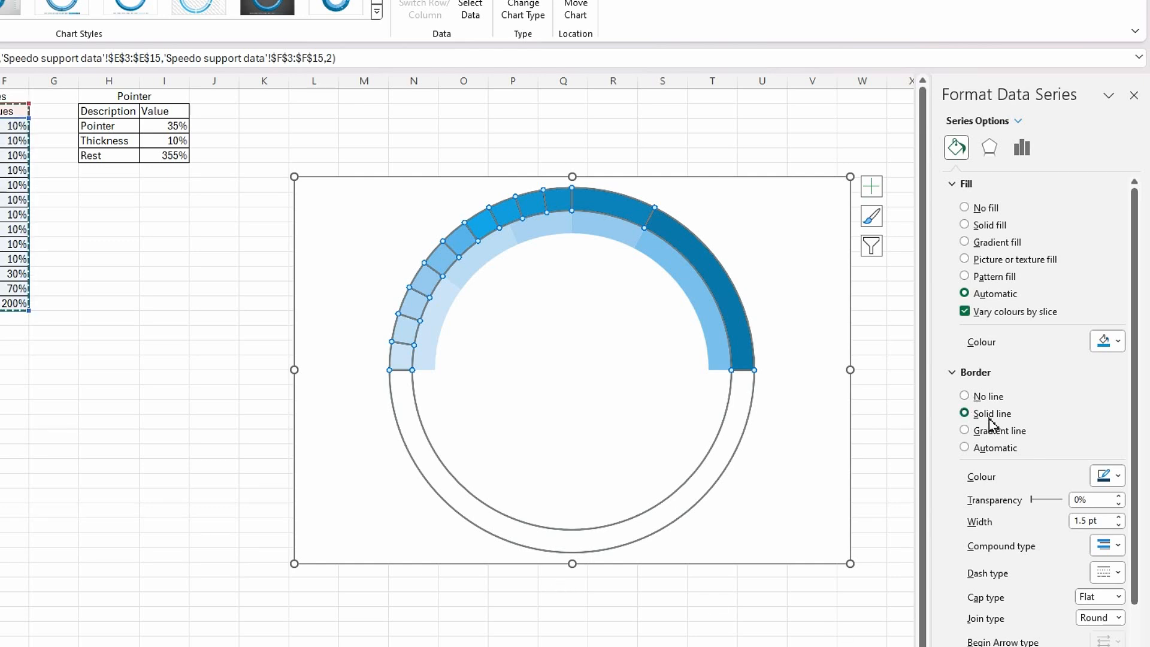
click(1118, 476)
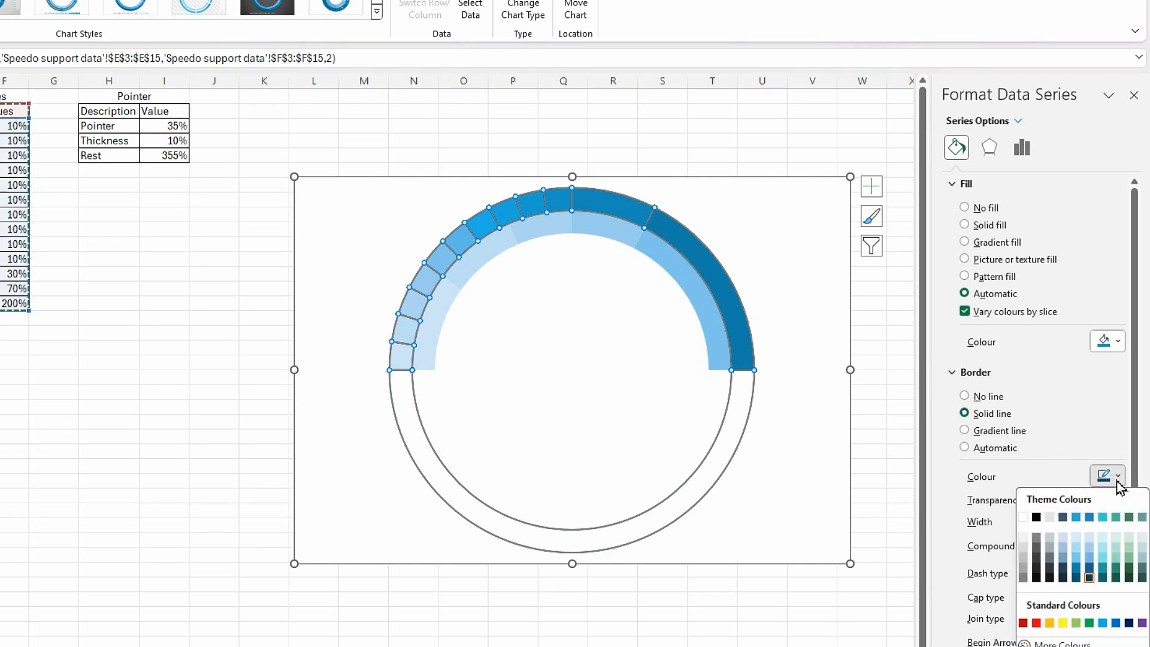
click(1022, 517)
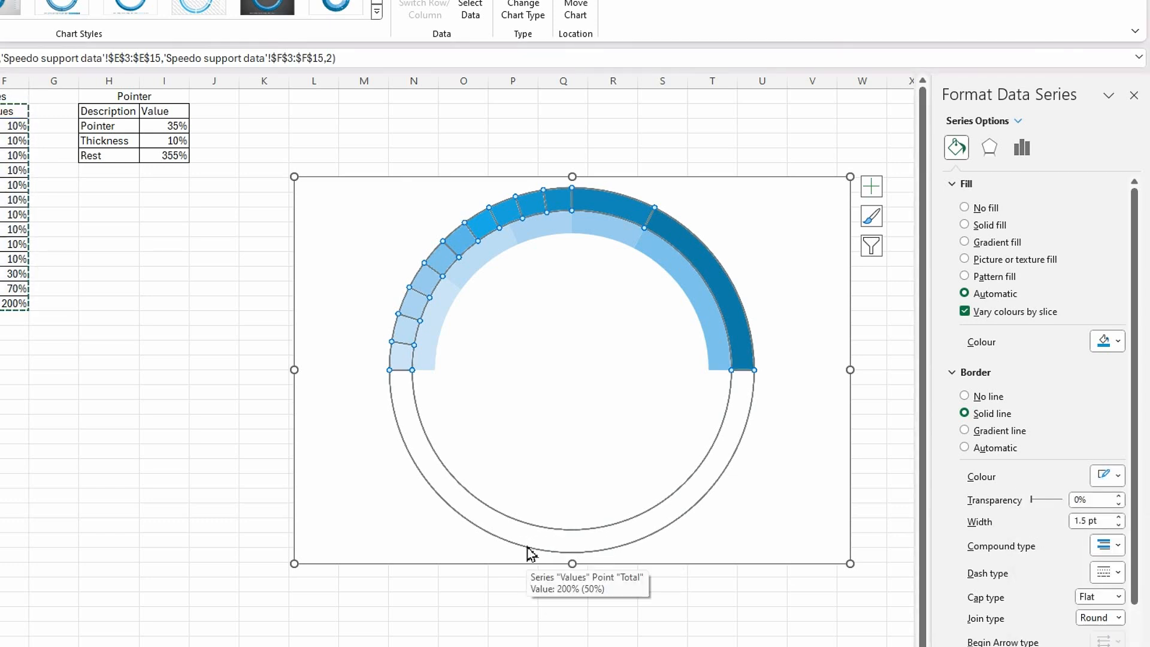
Remove the border line from the outer ring's unfilled Total slice.
click(557, 548)
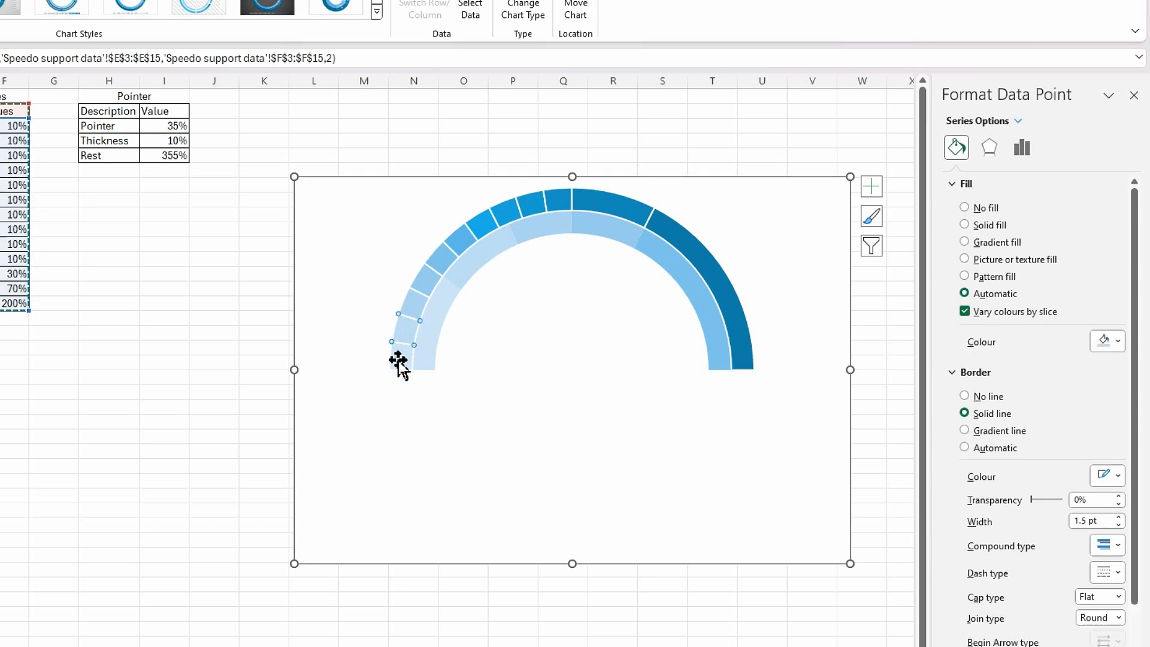
click(405, 385)
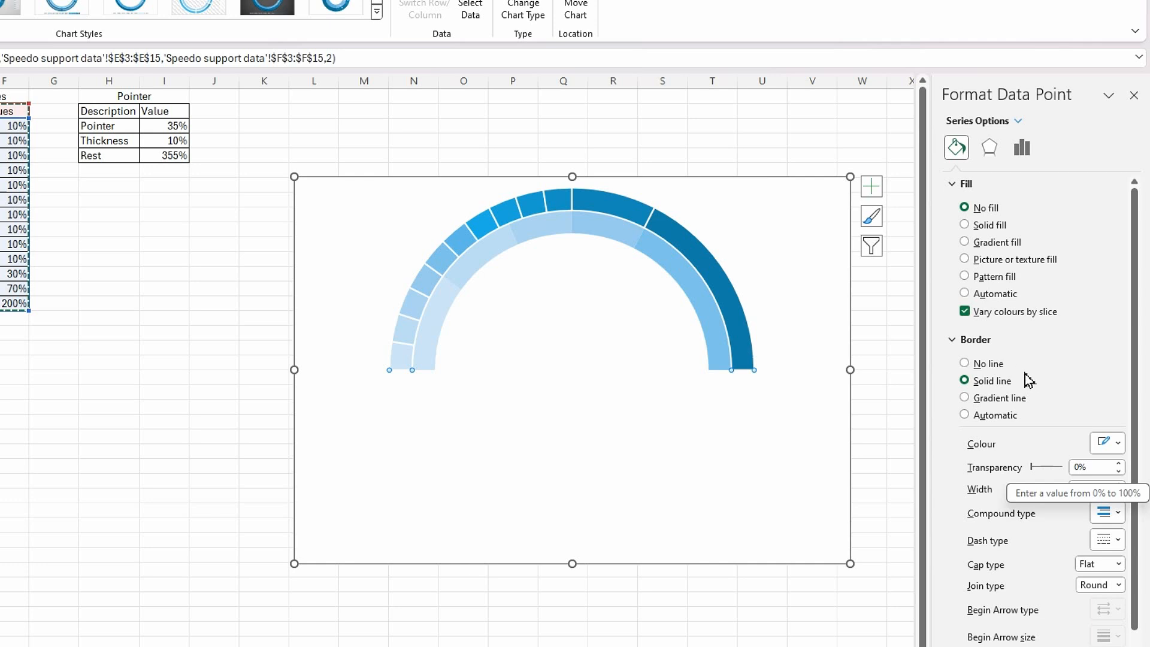
click(964, 364)
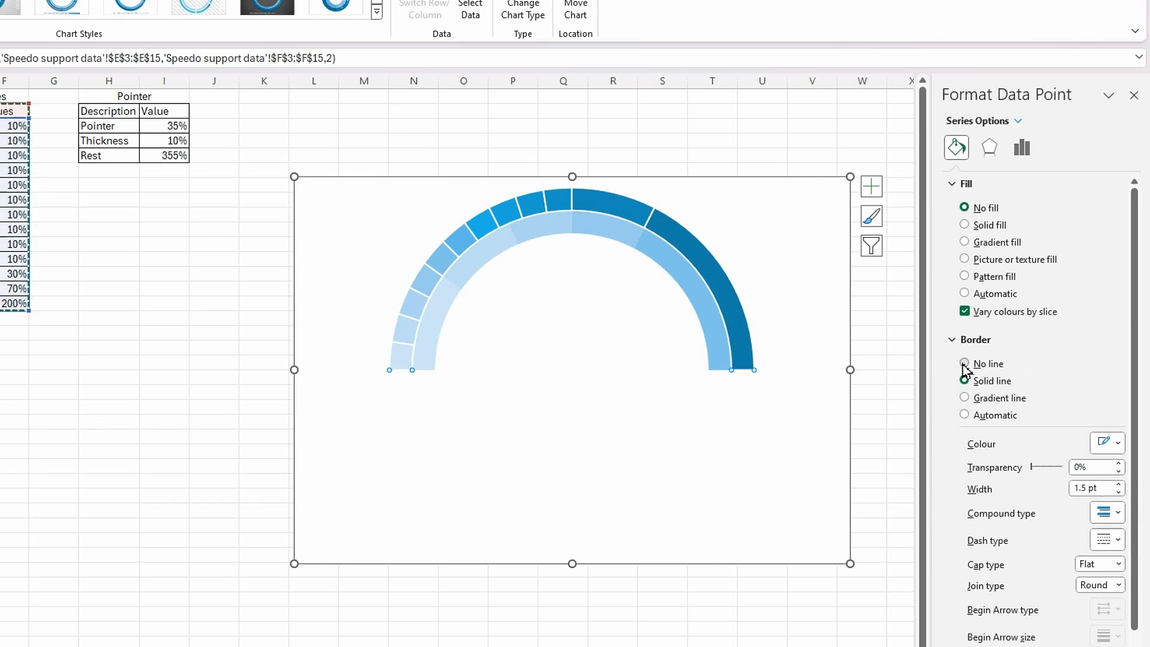
click(259, 554)
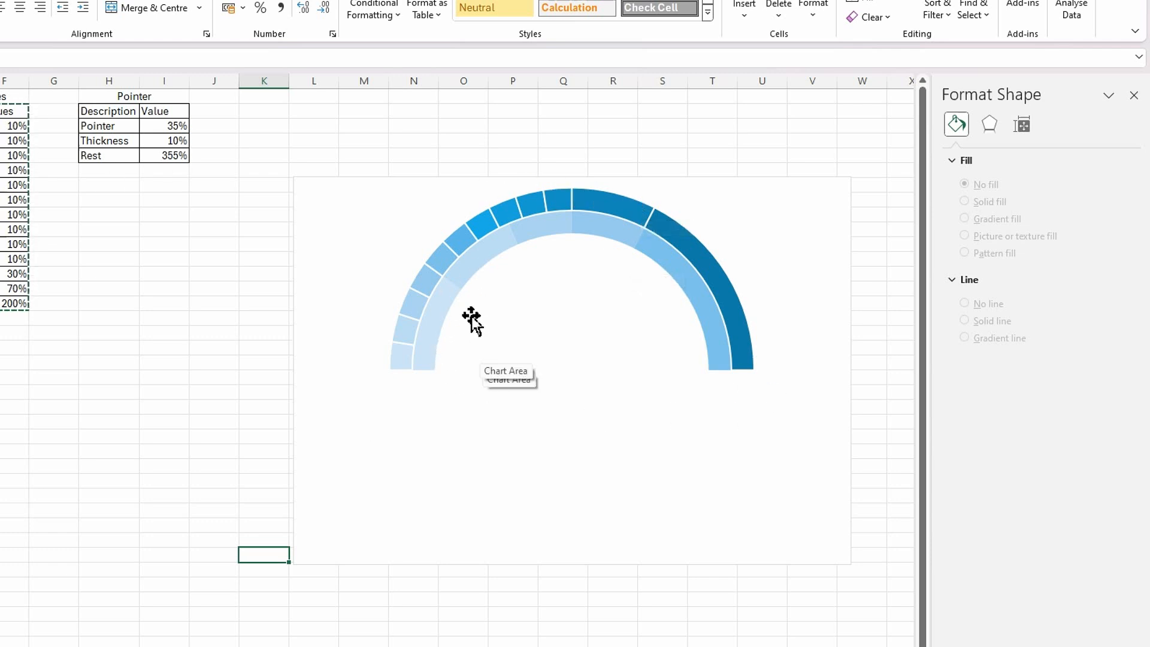
Give the inner ring's first Poor slice (40%) a solid red fill from the standard colours.
click(426, 361)
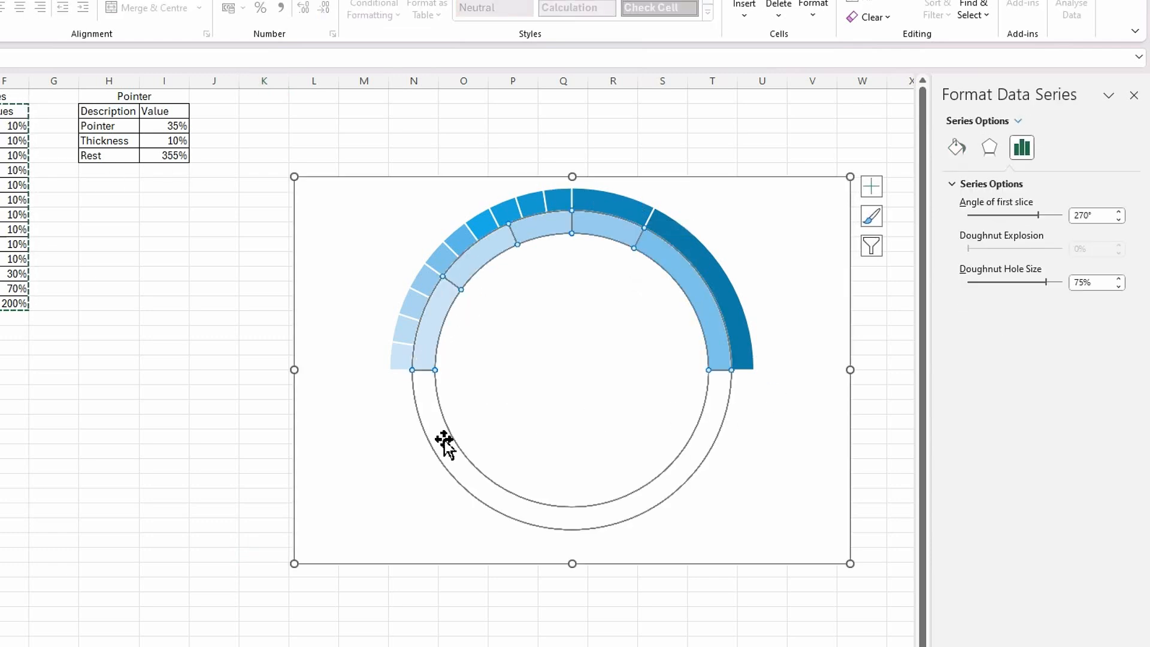
click(431, 339)
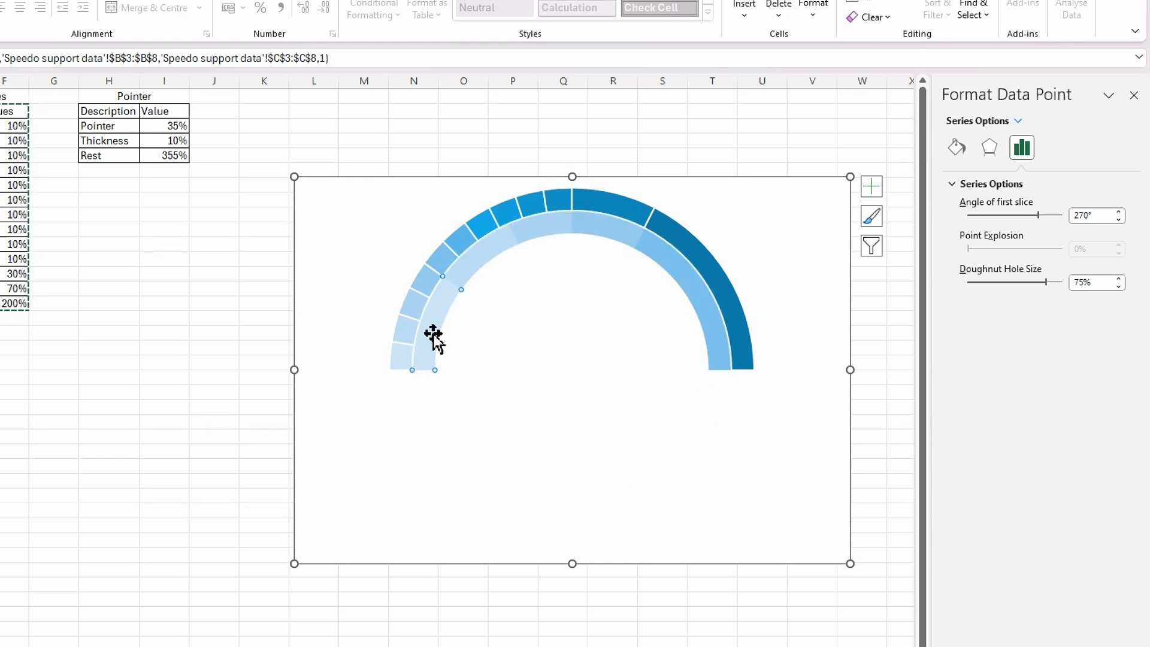
click(956, 147)
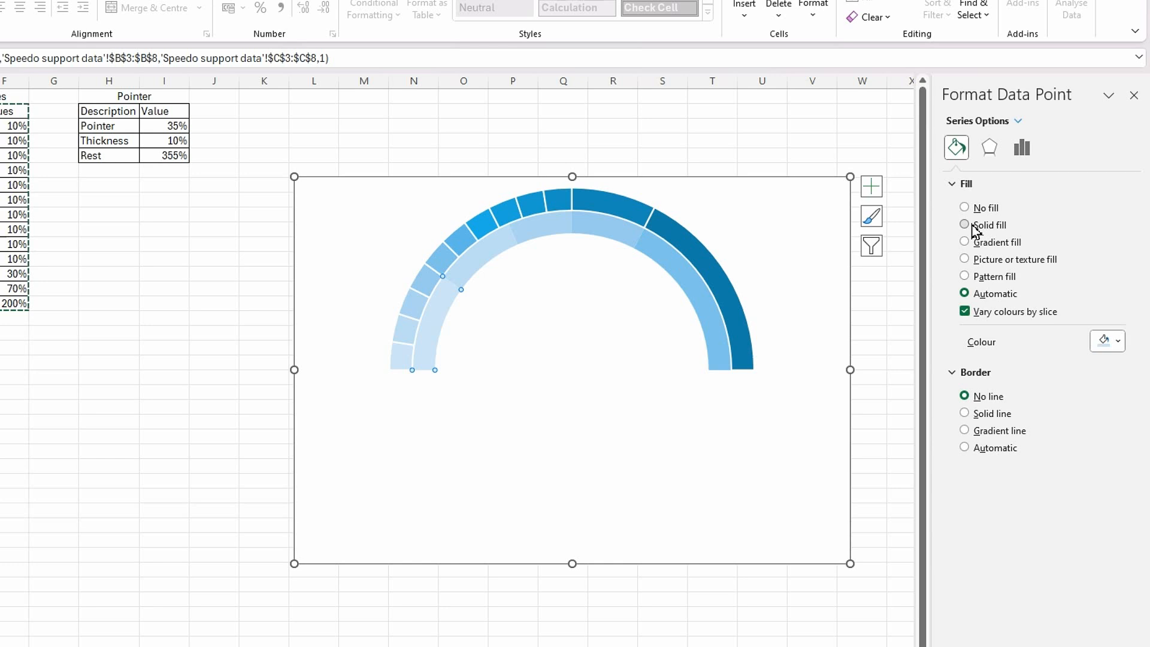
click(964, 225)
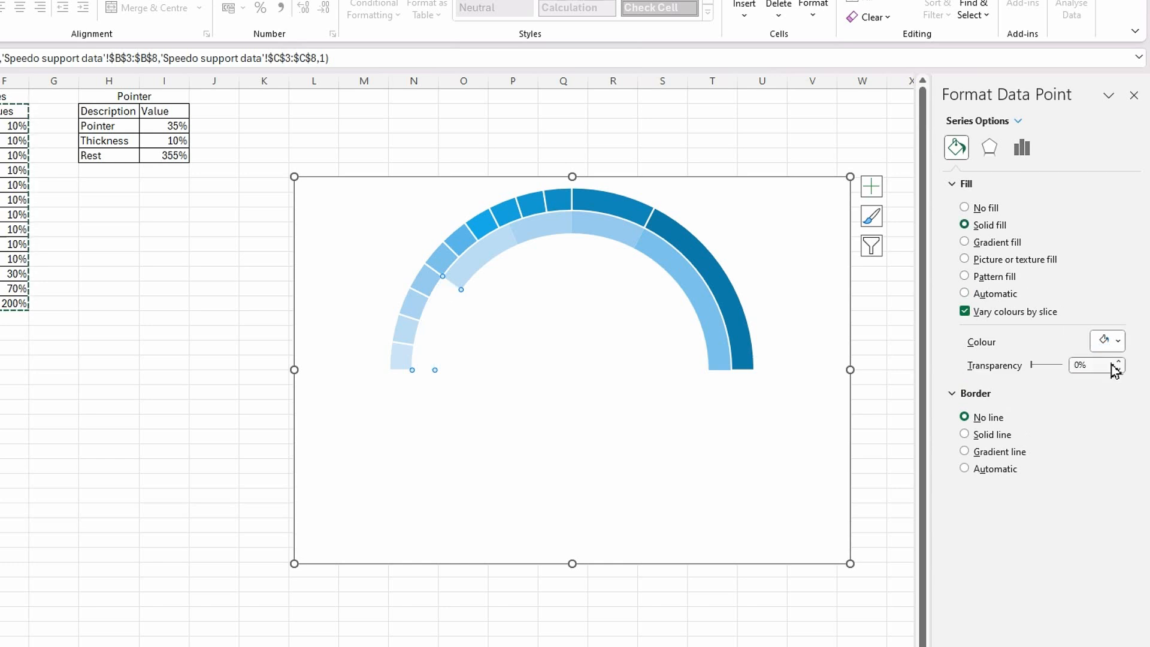
click(1117, 341)
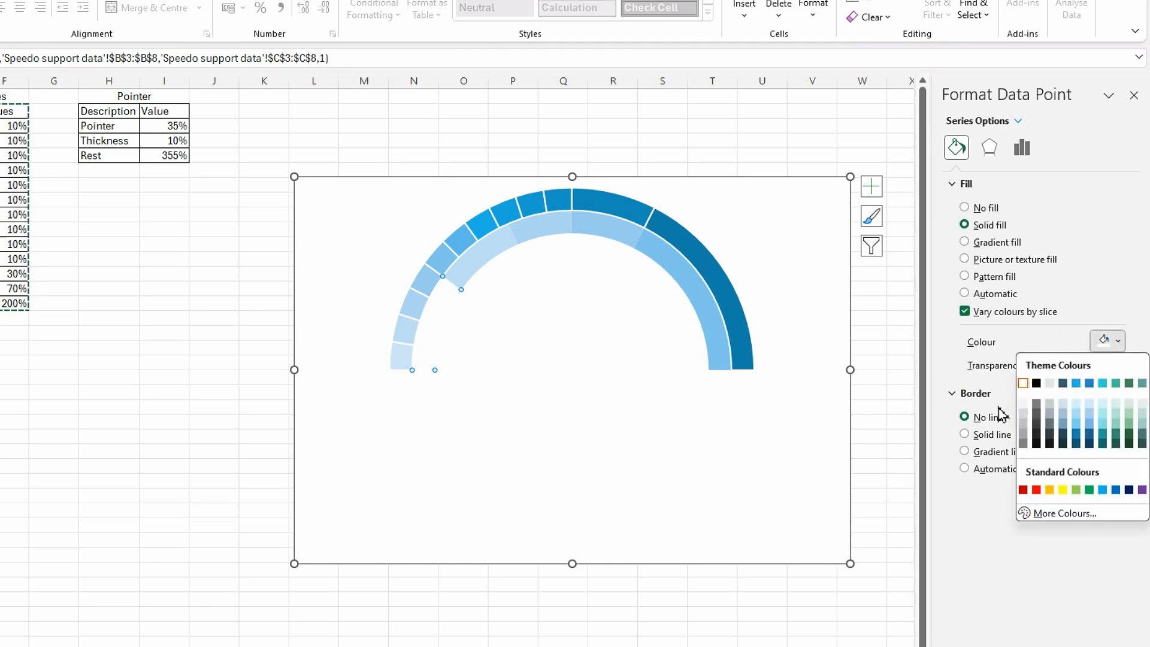
click(1036, 490)
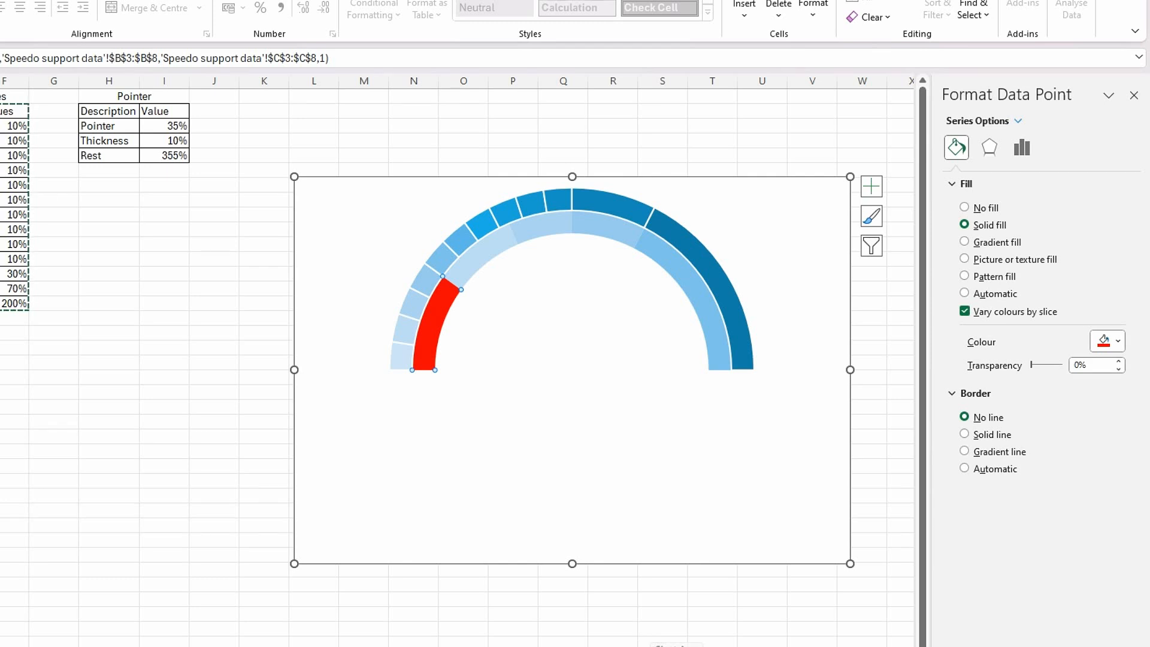
Fill the inner ring's first Average slice (34%) with standard orange.
click(472, 258)
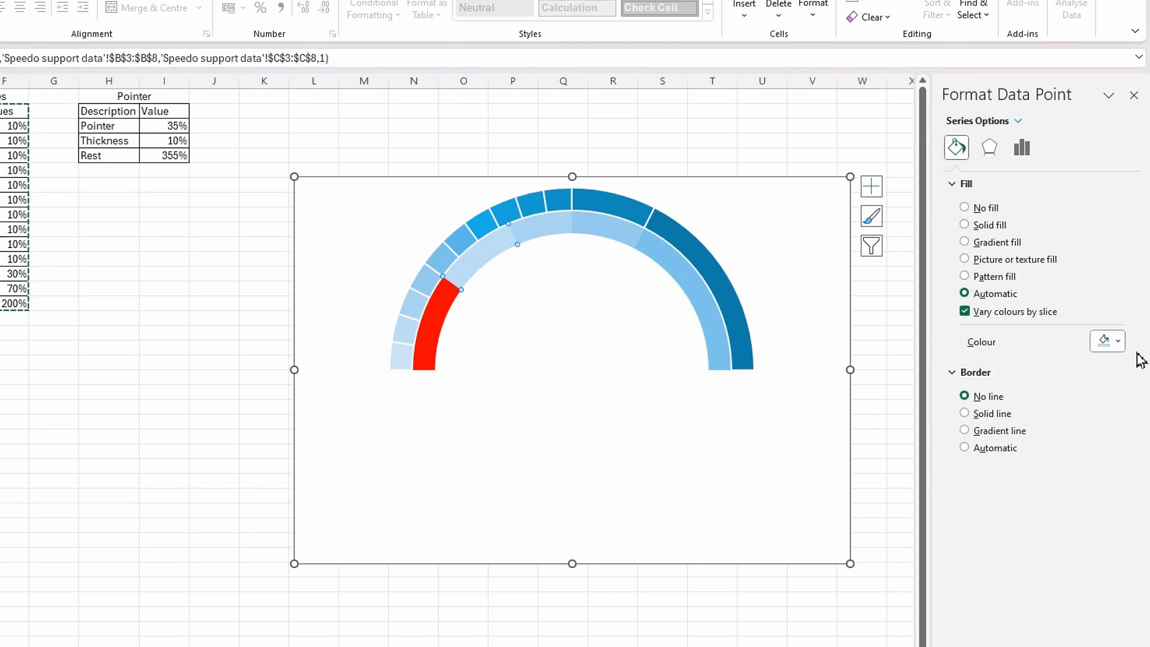
click(1117, 342)
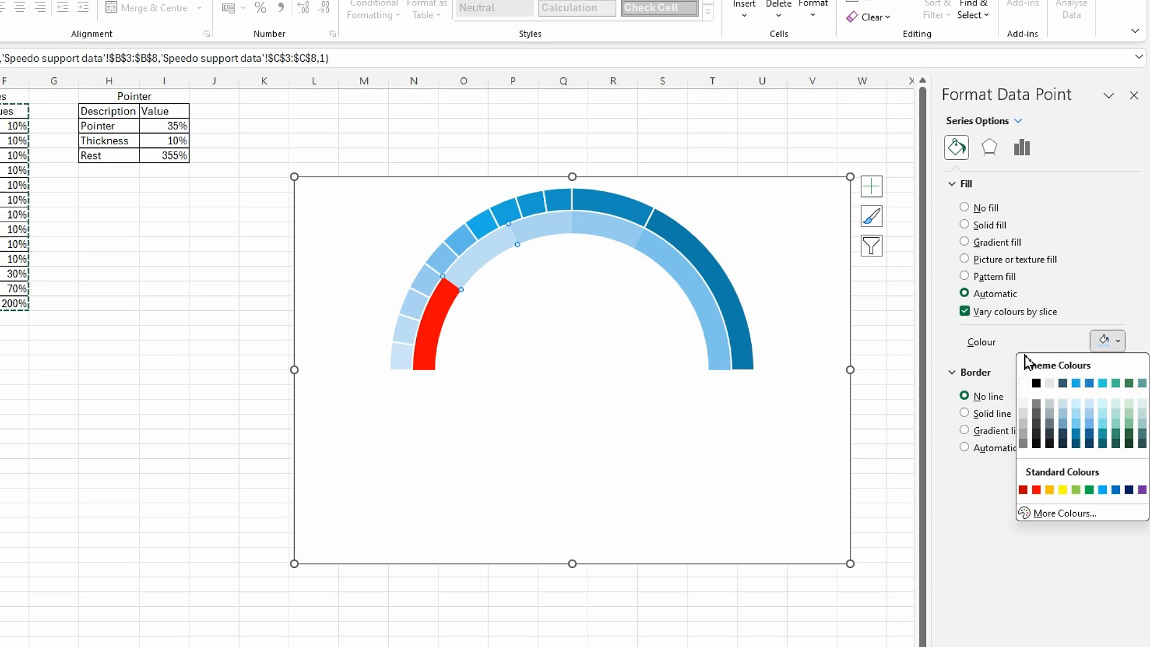
click(1049, 490)
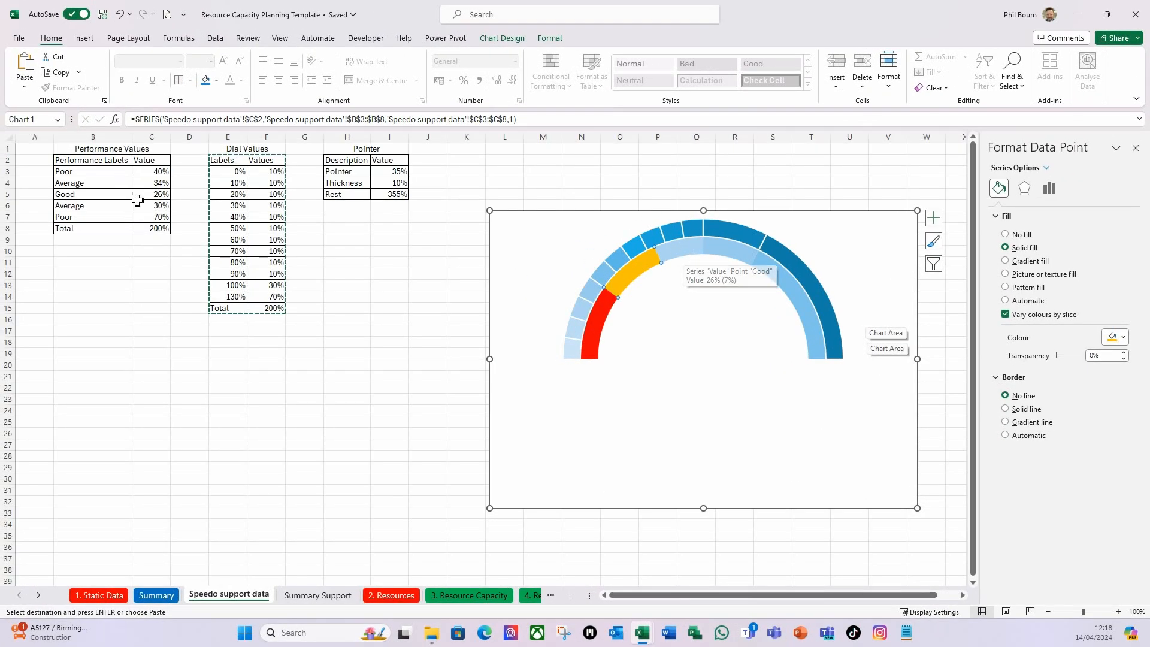
Fill the inner ring's Good slice (26%) with solid green from the standard colours.
click(674, 251)
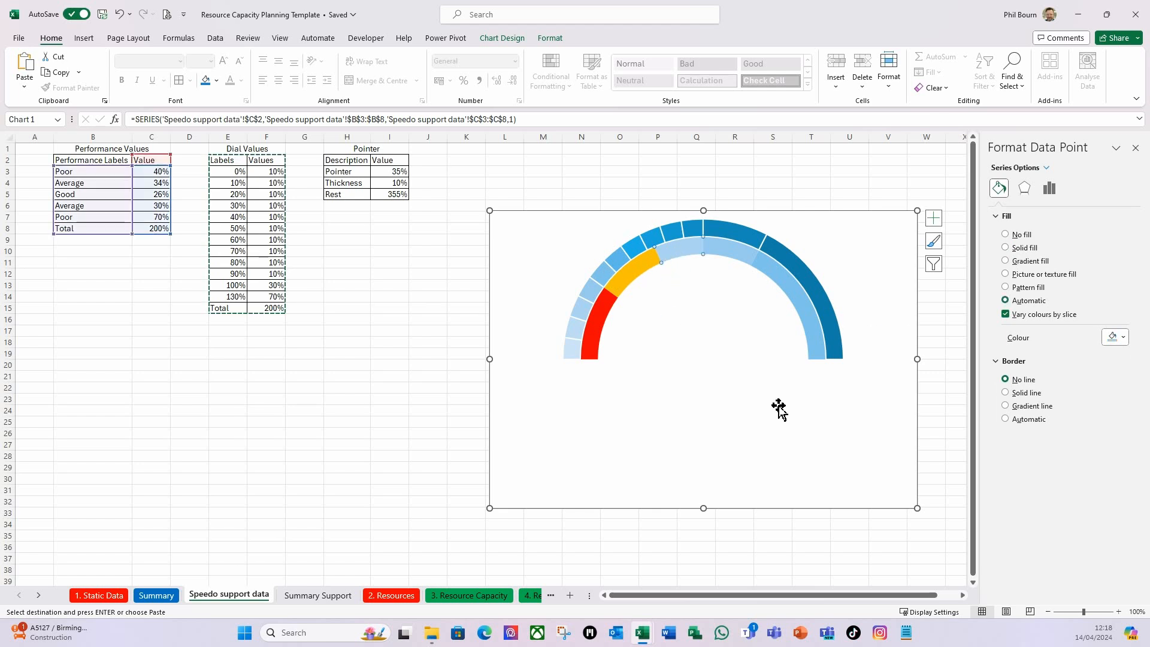
click(1121, 337)
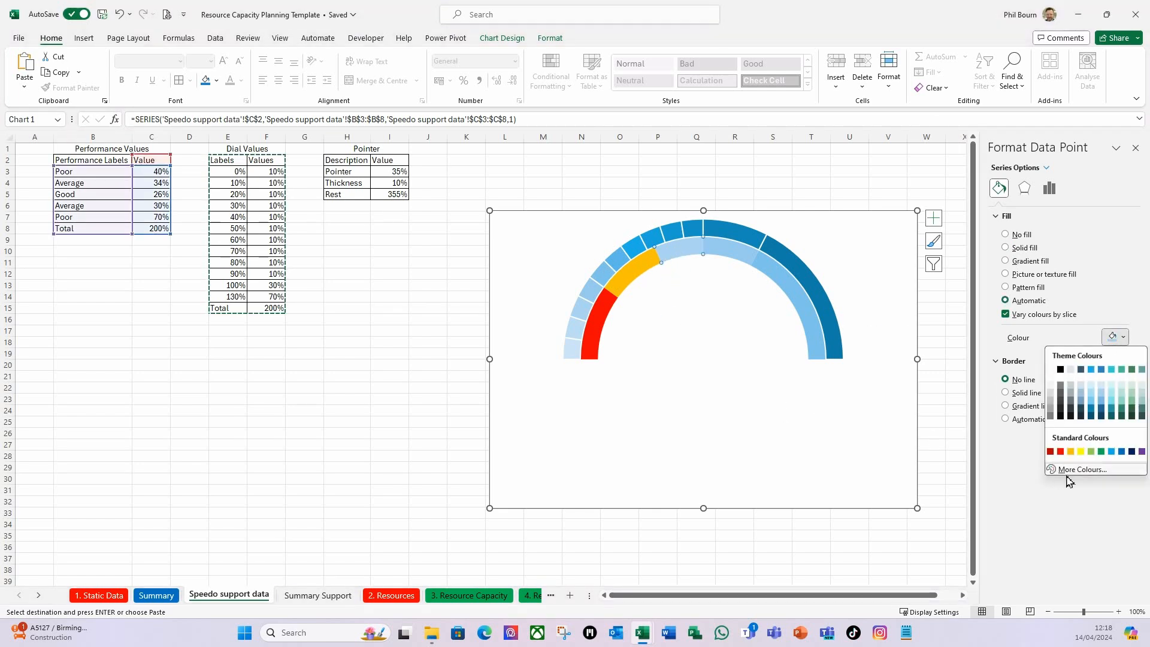
click(1099, 451)
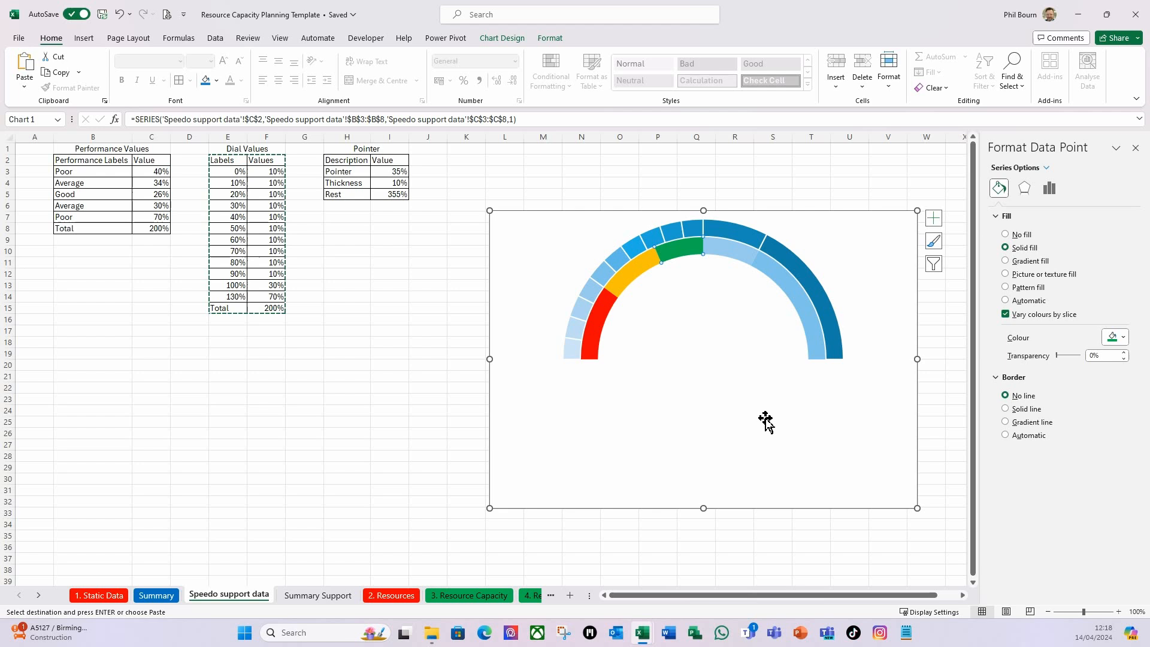
Fill the inner ring's second Average slice (30%) with solid standard orange.
click(735, 257)
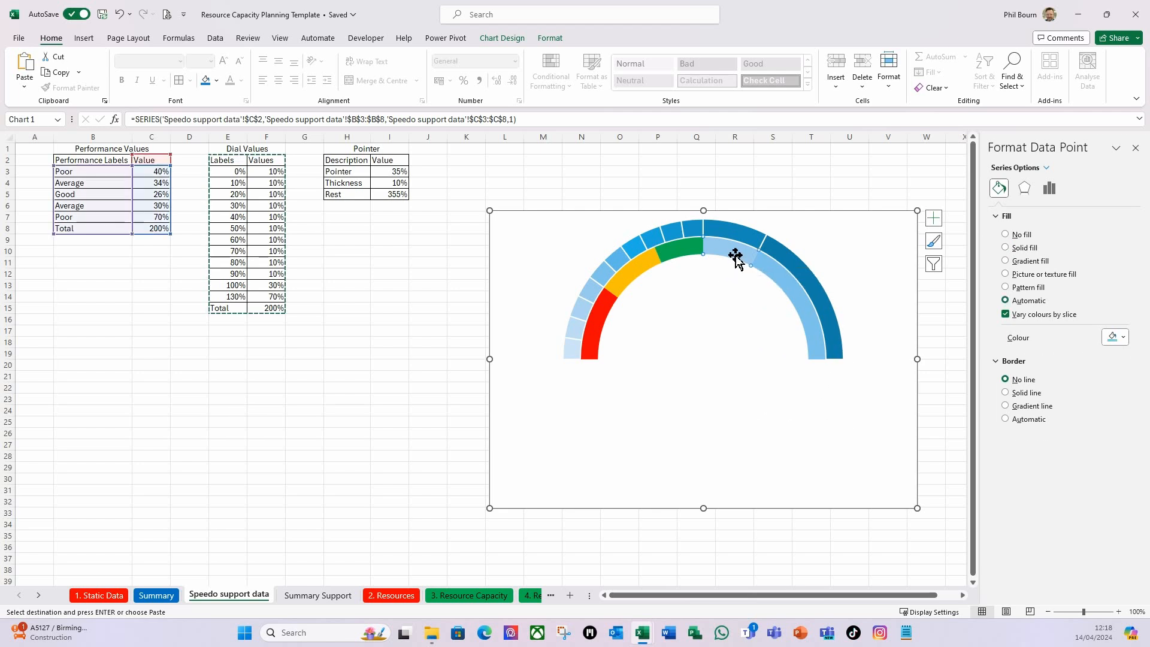
click(1125, 339)
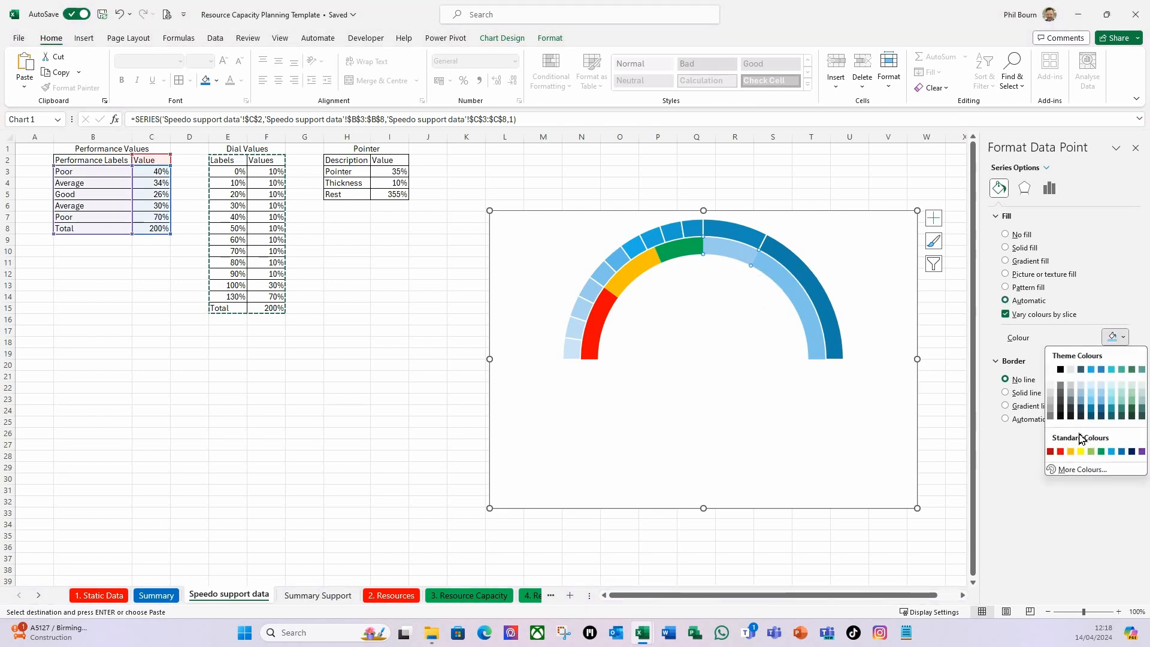
click(1070, 451)
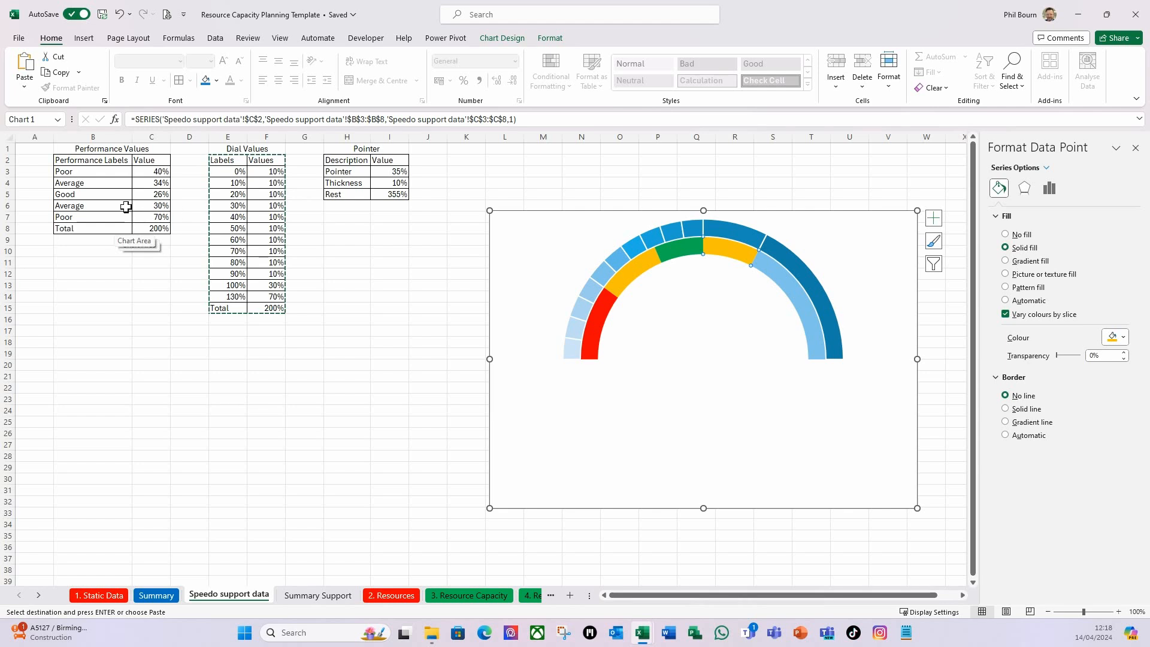
Give the inner ring's second Poor slice (70%) a solid standard red fill.
click(772, 292)
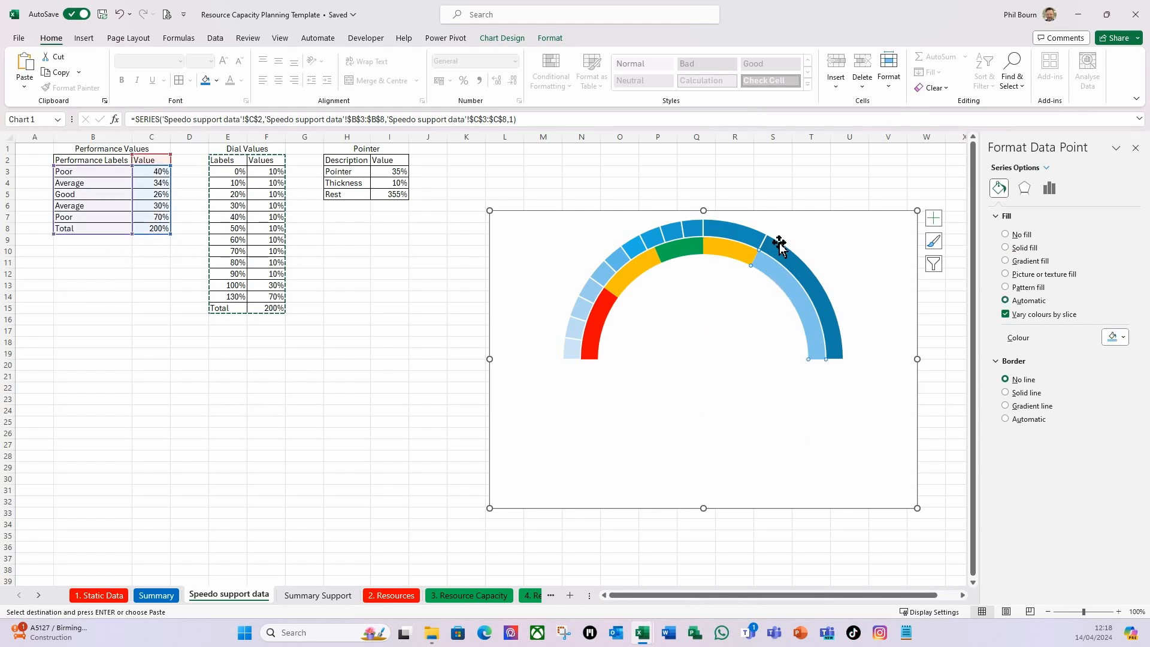
click(1124, 338)
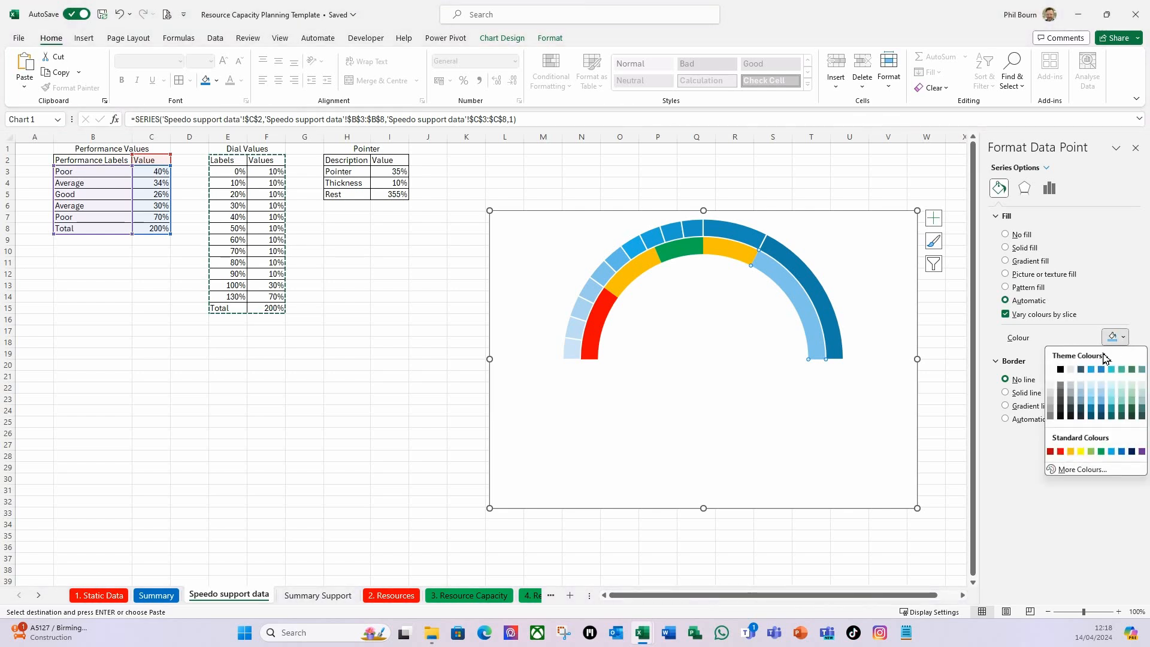
click(1060, 452)
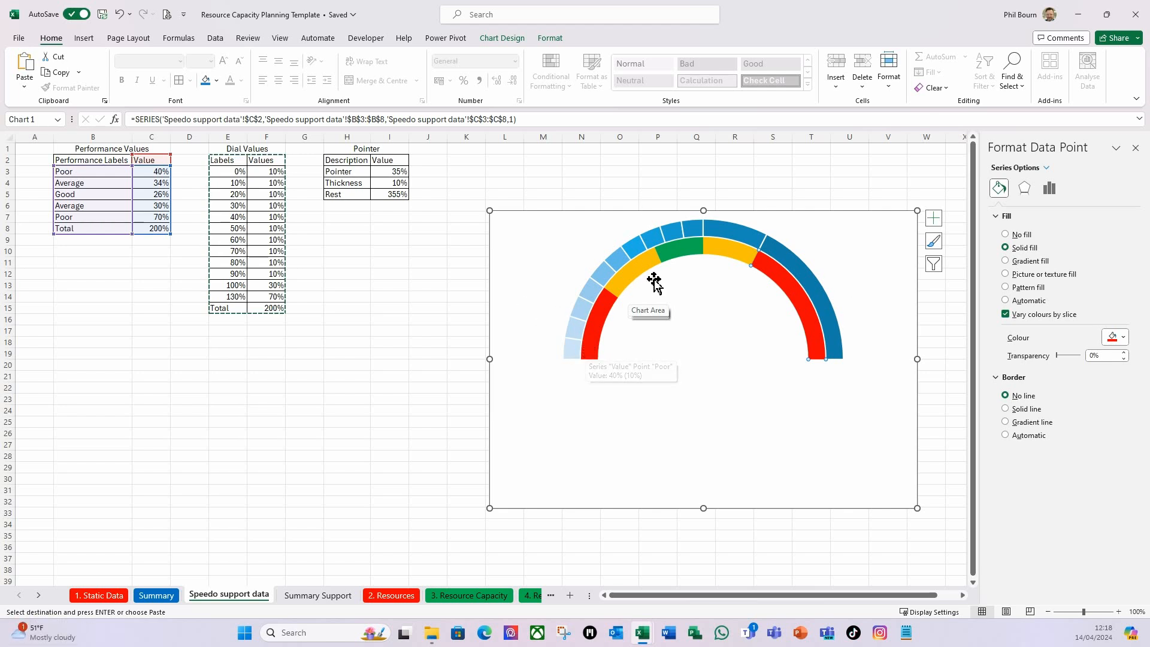
Show data labels on the outer Dial Values ring and move the chart to about E5:P31.
click(572, 357)
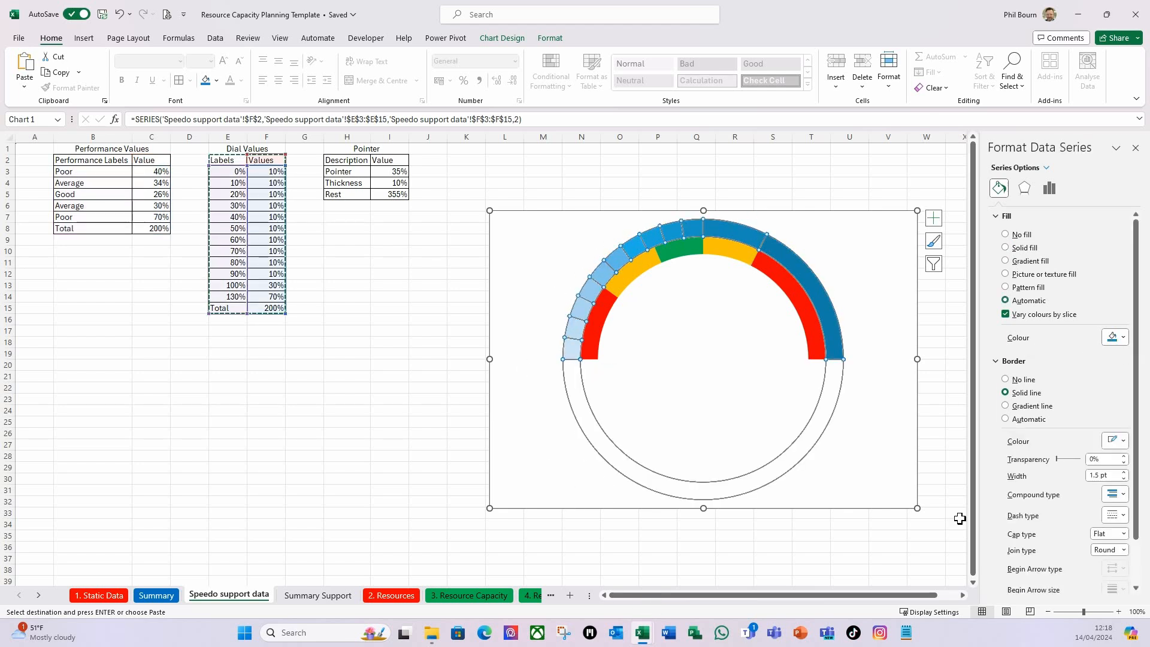
click(933, 219)
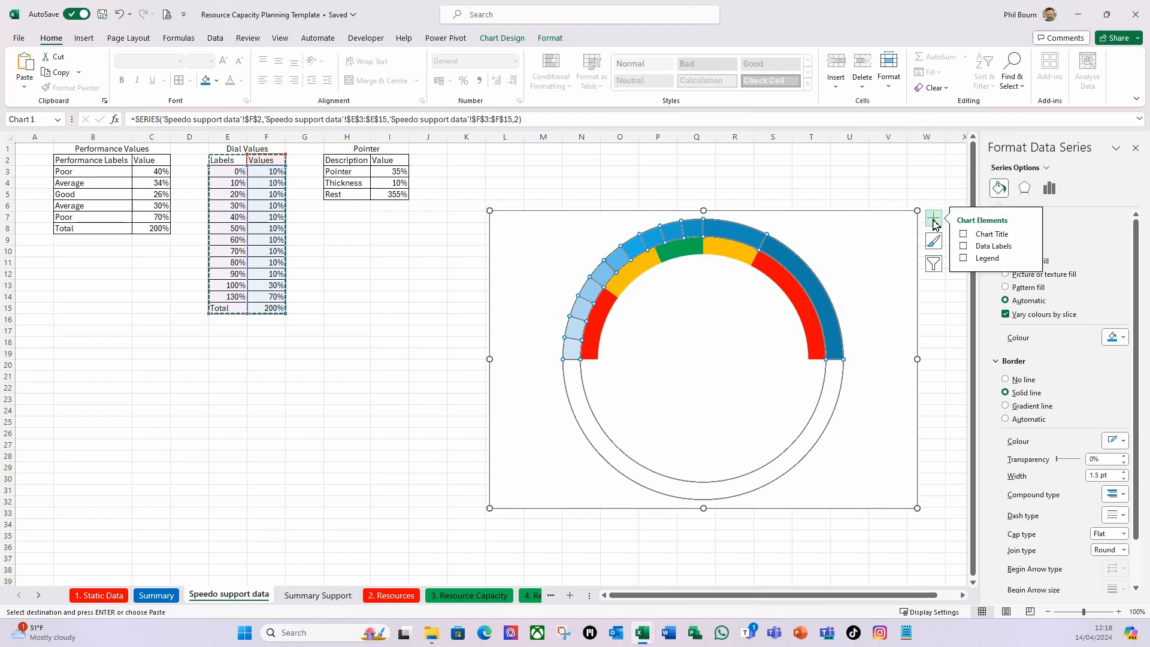
click(1028, 251)
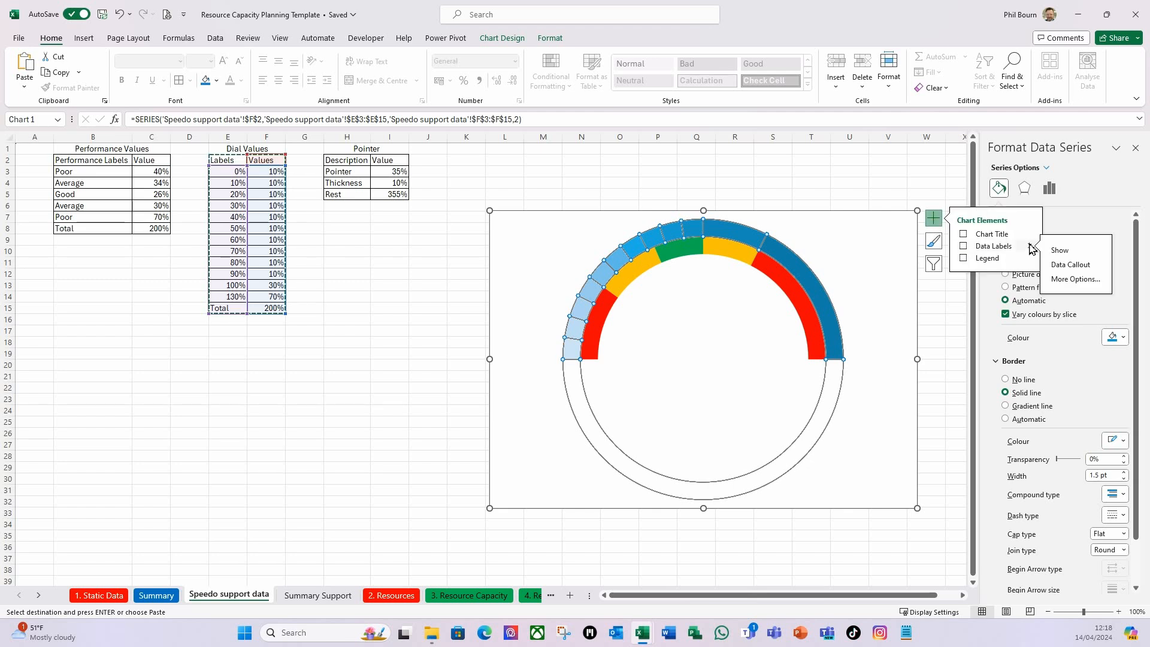
click(1068, 251)
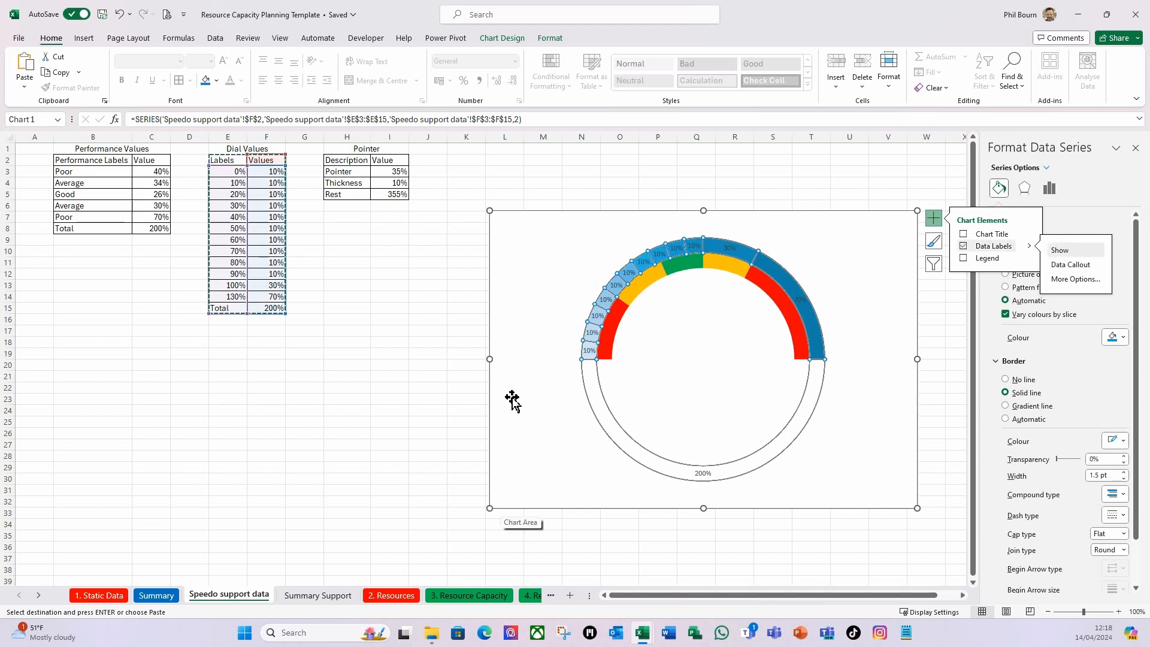
drag(507, 214, 232, 199)
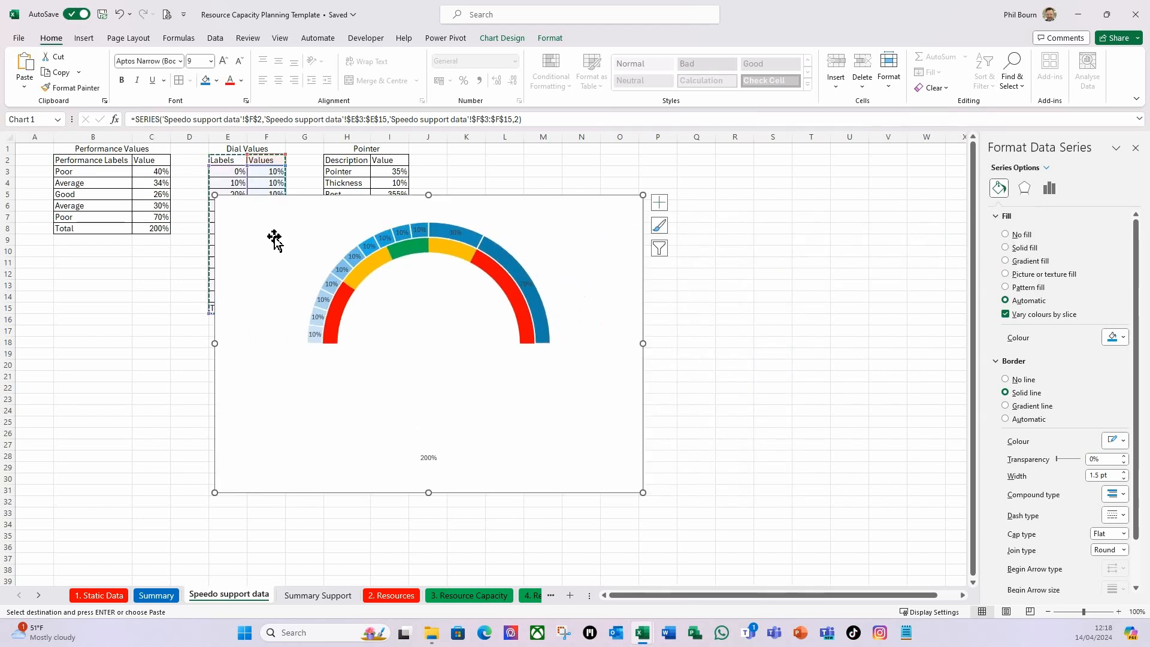
click(1119, 611)
click(1118, 611)
click(1119, 611)
click(1118, 611)
click(1119, 611)
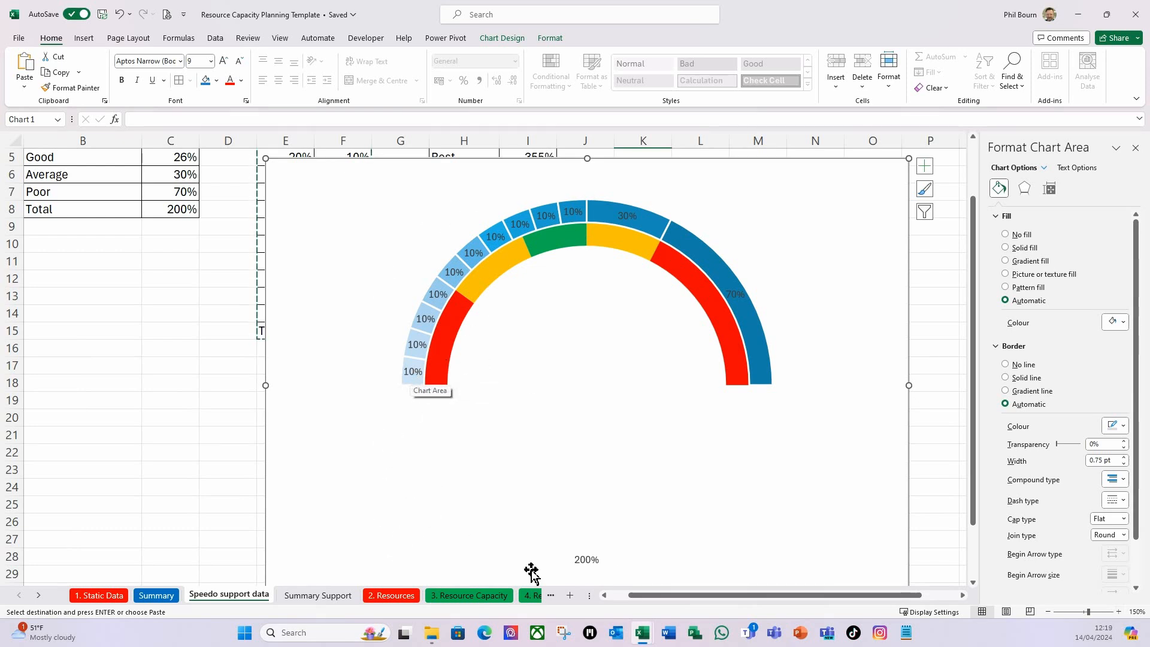
click(411, 371)
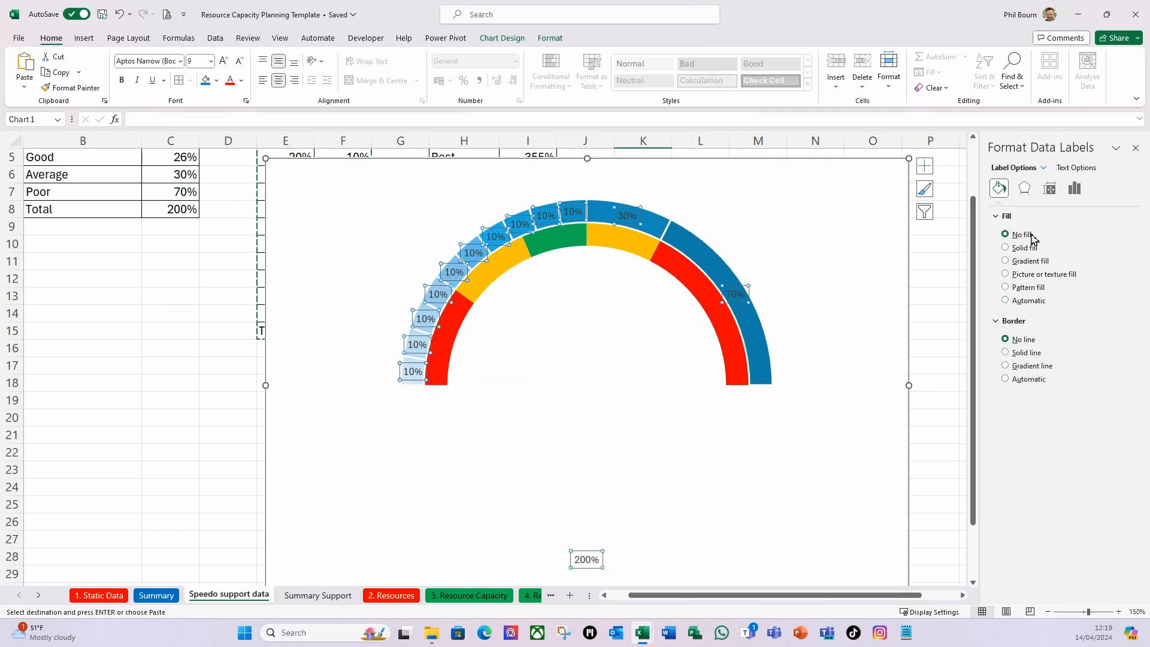
click(1073, 197)
click(1012, 216)
click(1136, 148)
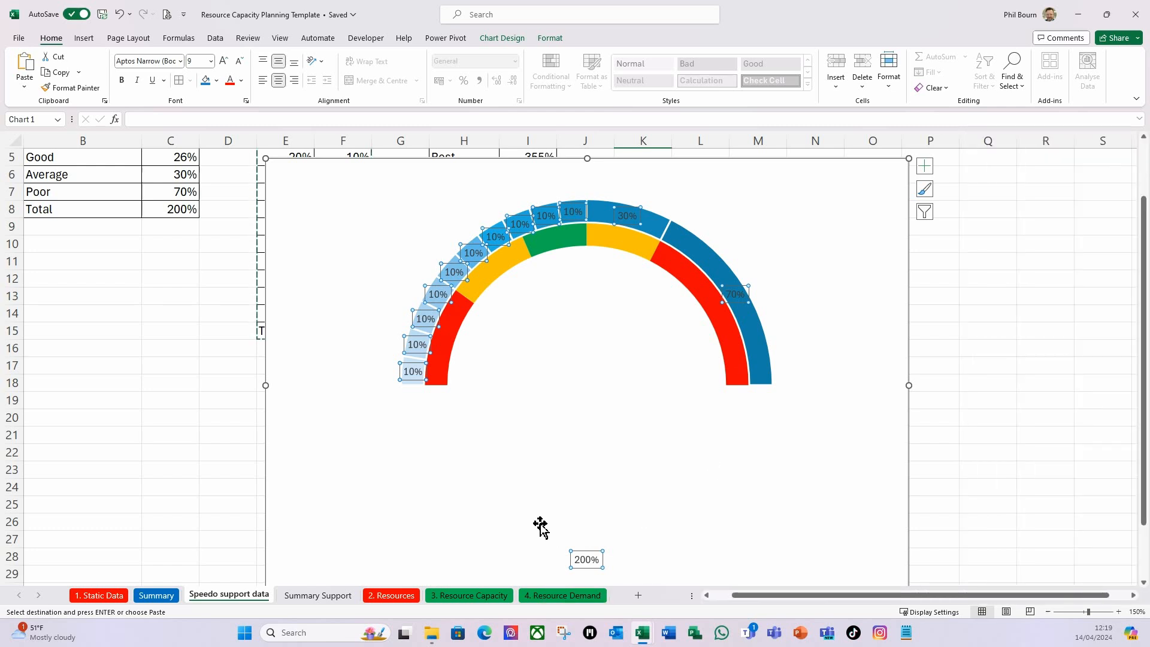
Take the outer ring's data labels from cells E3:E14 and stop showing the slice values in them.
click(410, 369)
key(ctrl+1)
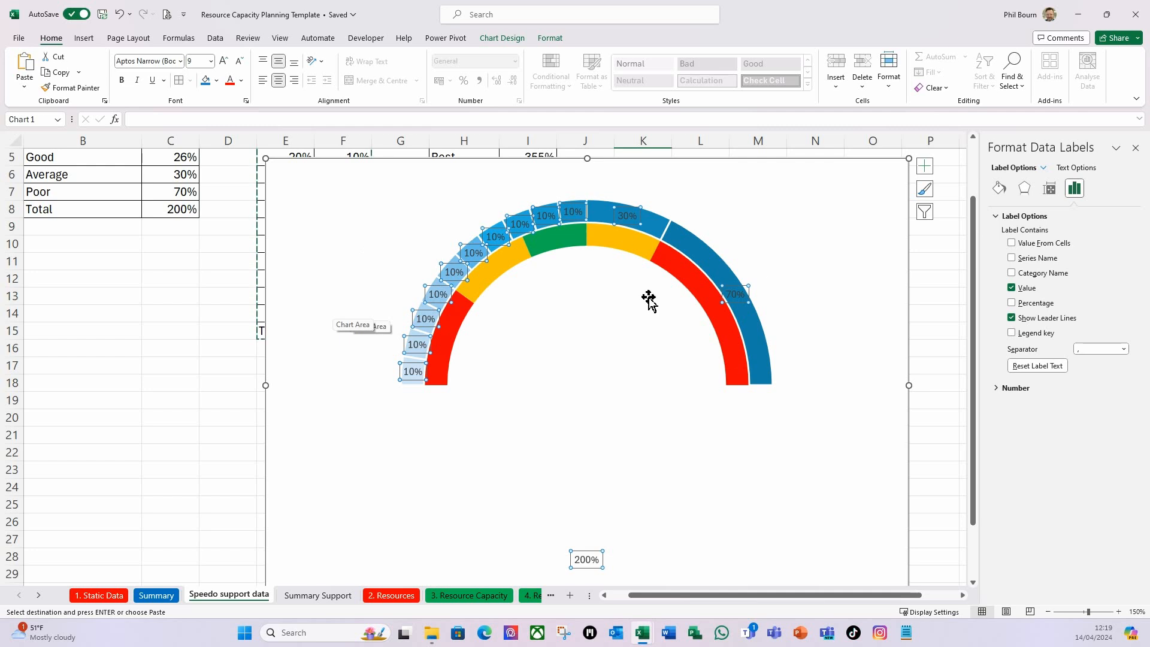
click(1012, 244)
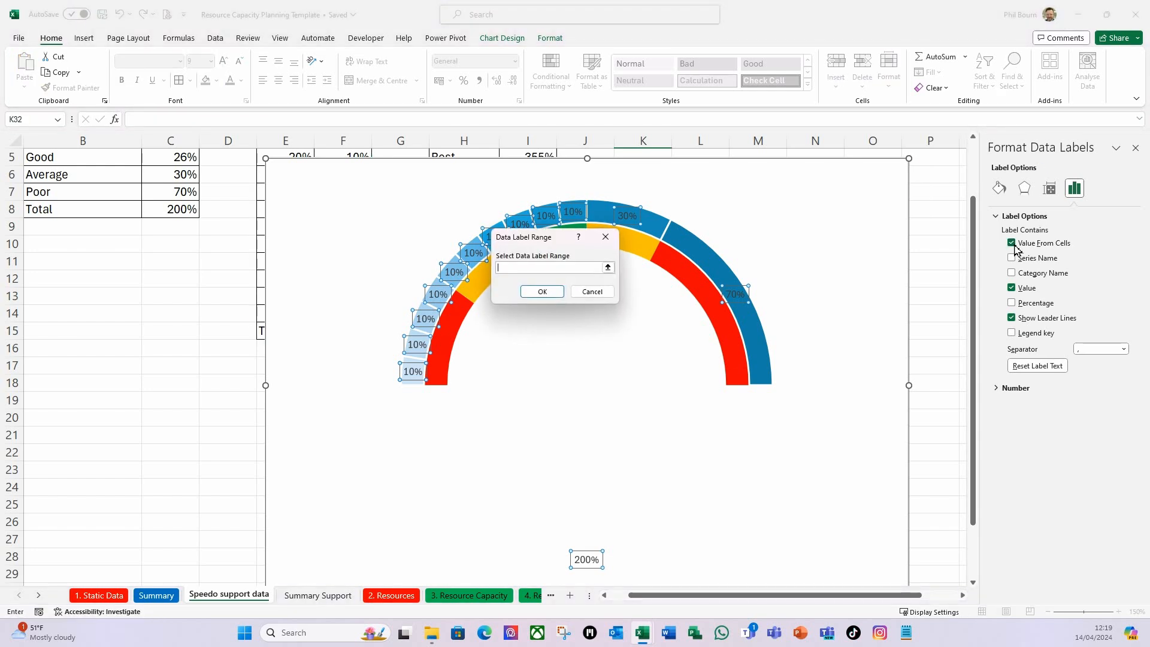
click(608, 268)
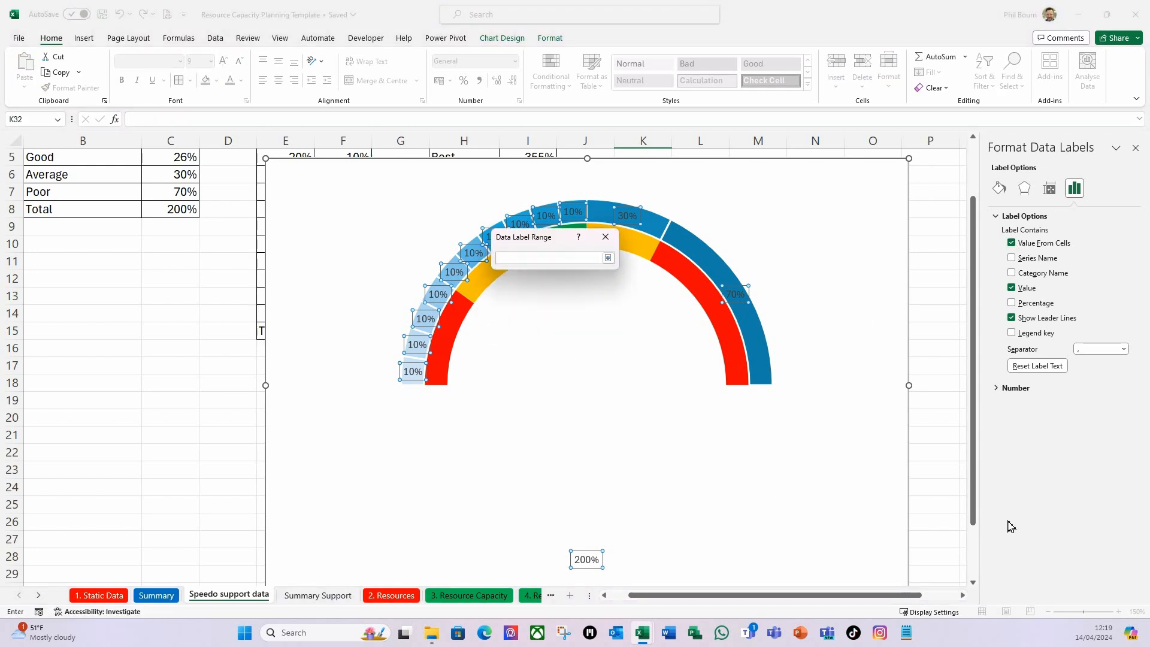
drag(974, 449, 980, 372)
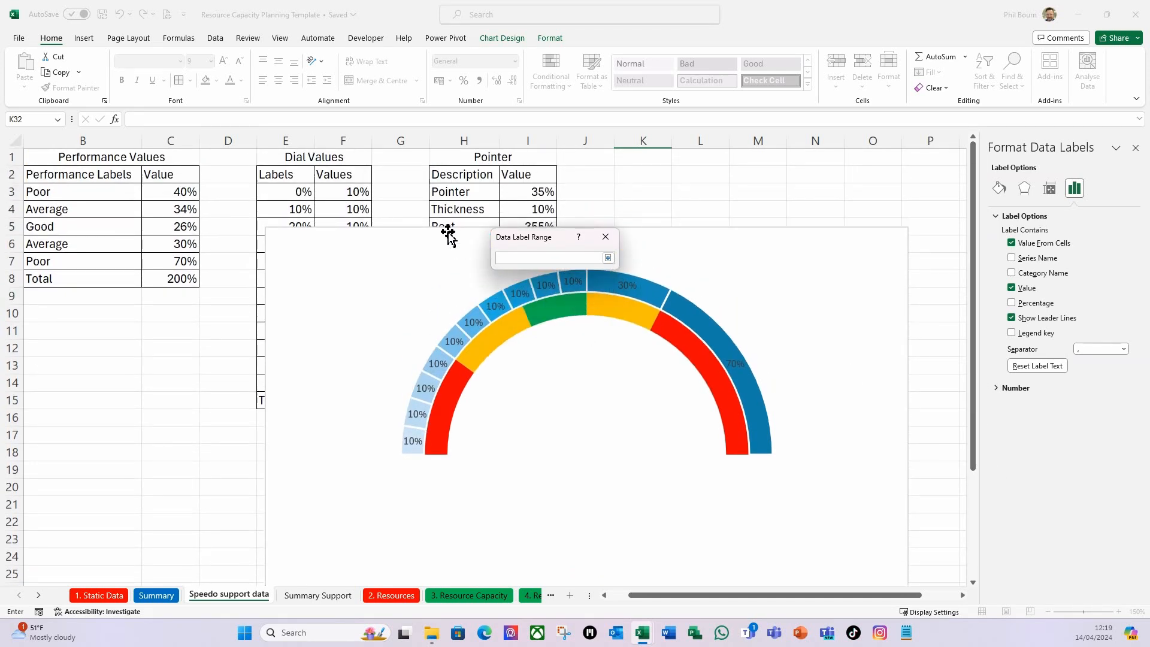
click(296, 189)
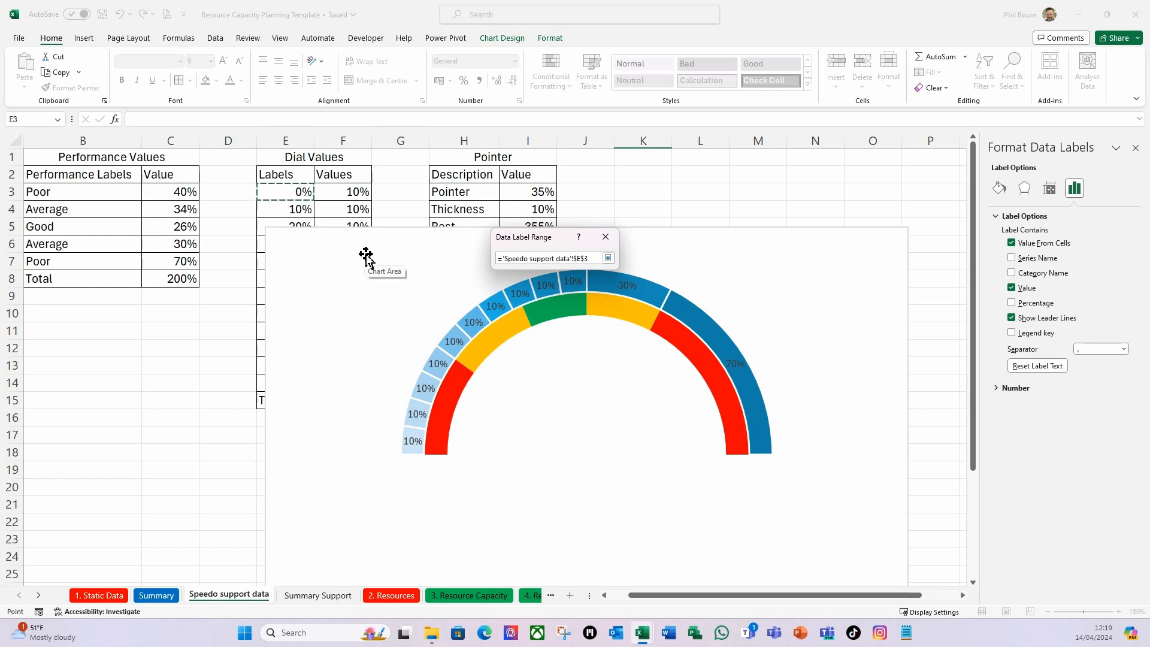
key(shift+Down)
key(shift+Down)
key(shift+Down)
key(shift+Down)
key(shift+Down)
key(shift+Down)
key(shift+Down)
key(shift+Down)
key(shift+Down)
key(shift+Down)
key(shift+Down)
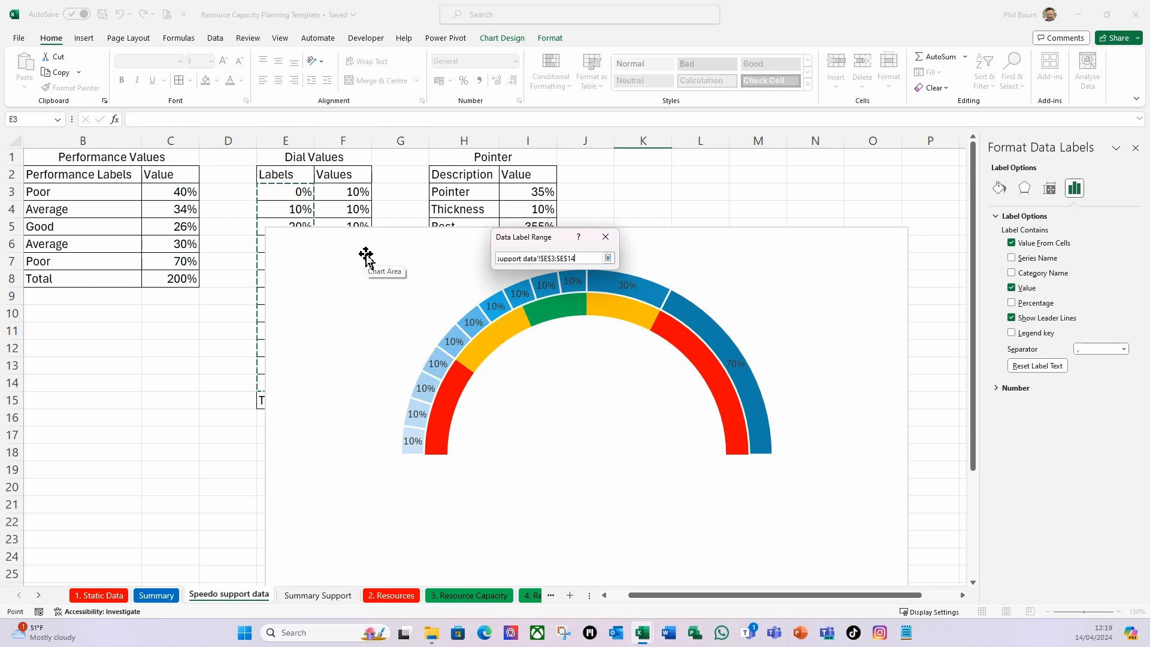
click(608, 258)
click(533, 290)
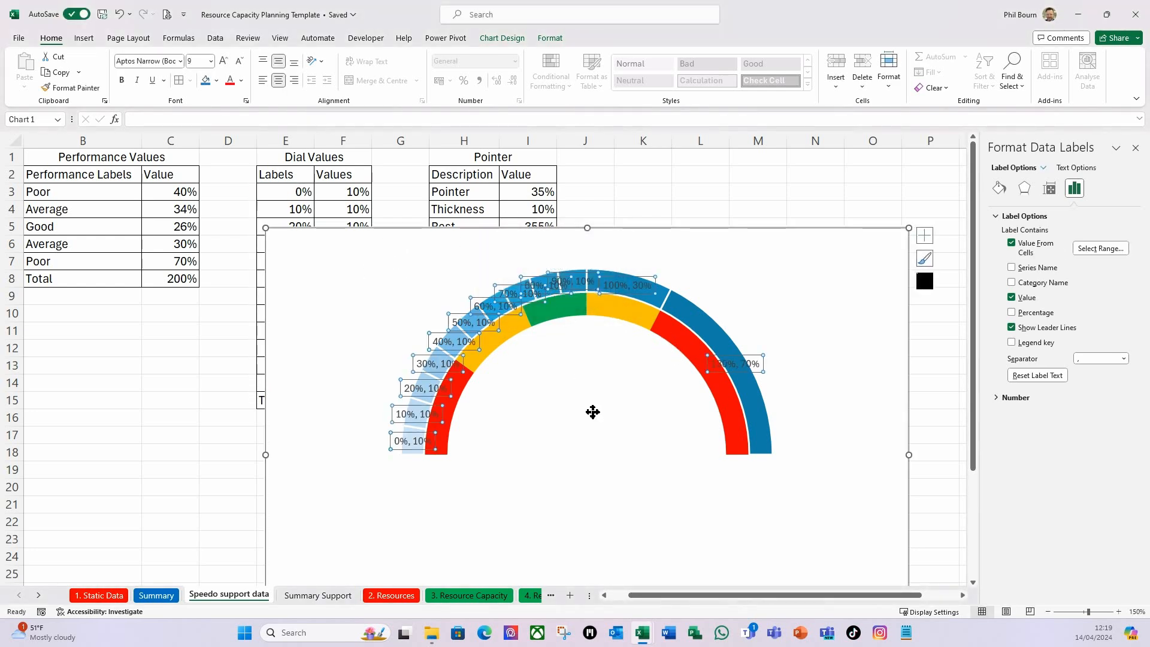
click(1011, 298)
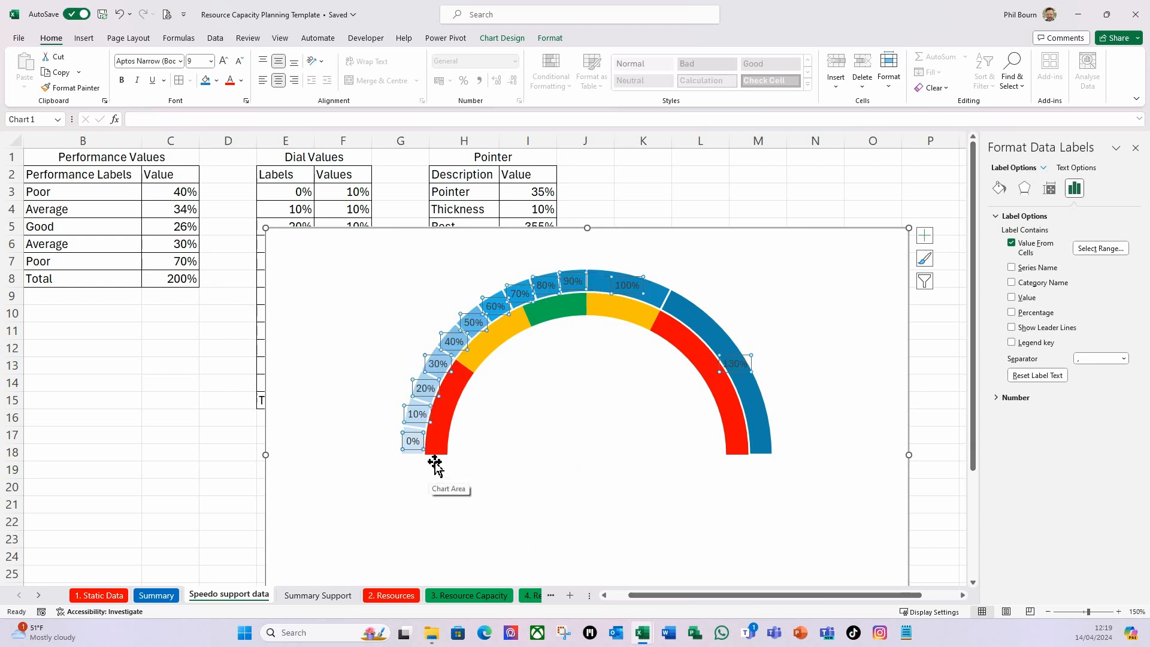
Reposition the chart so that its upper-left corner sits at about cell E3.
drag(400, 230, 523, 252)
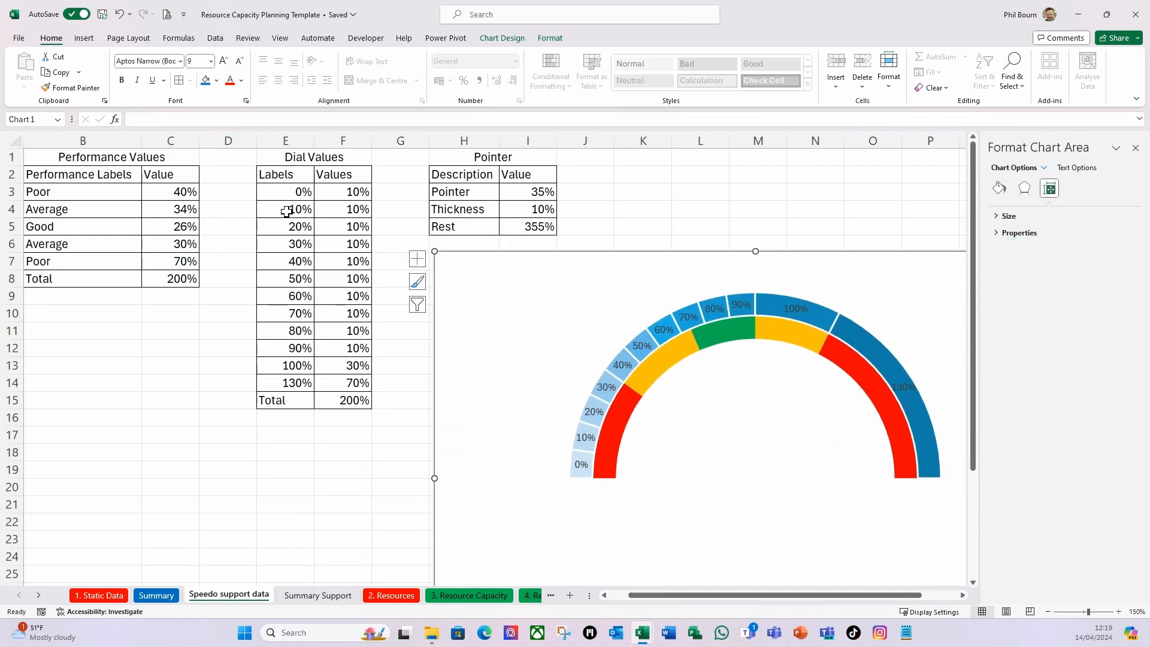
drag(495, 252, 474, 245)
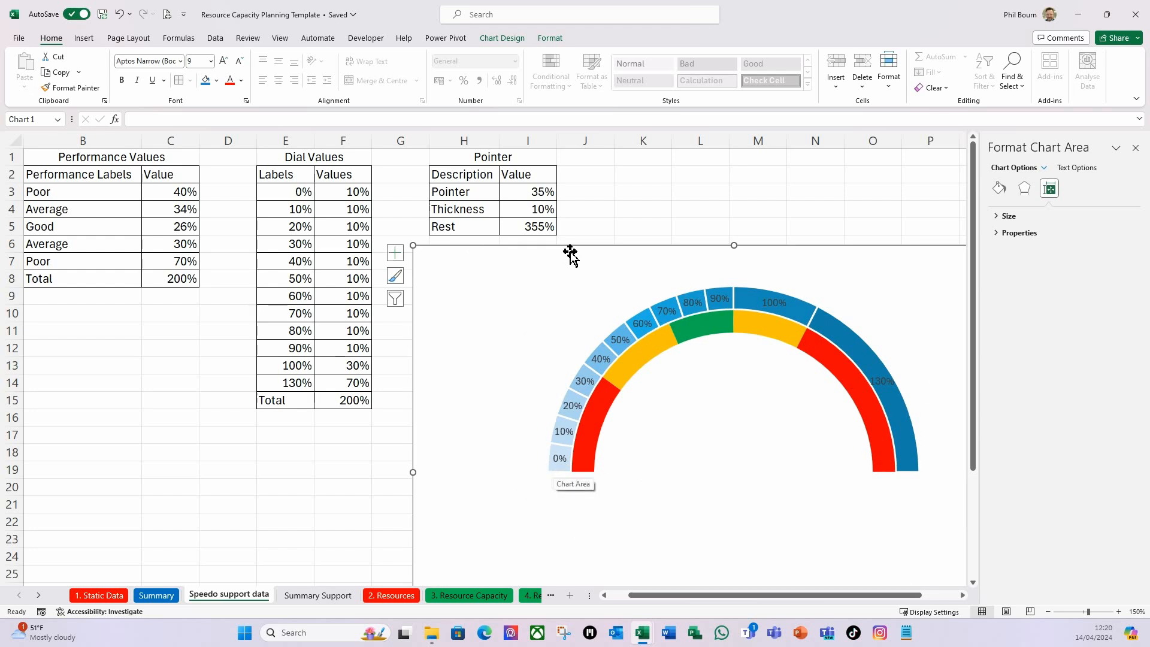
drag(570, 243, 409, 183)
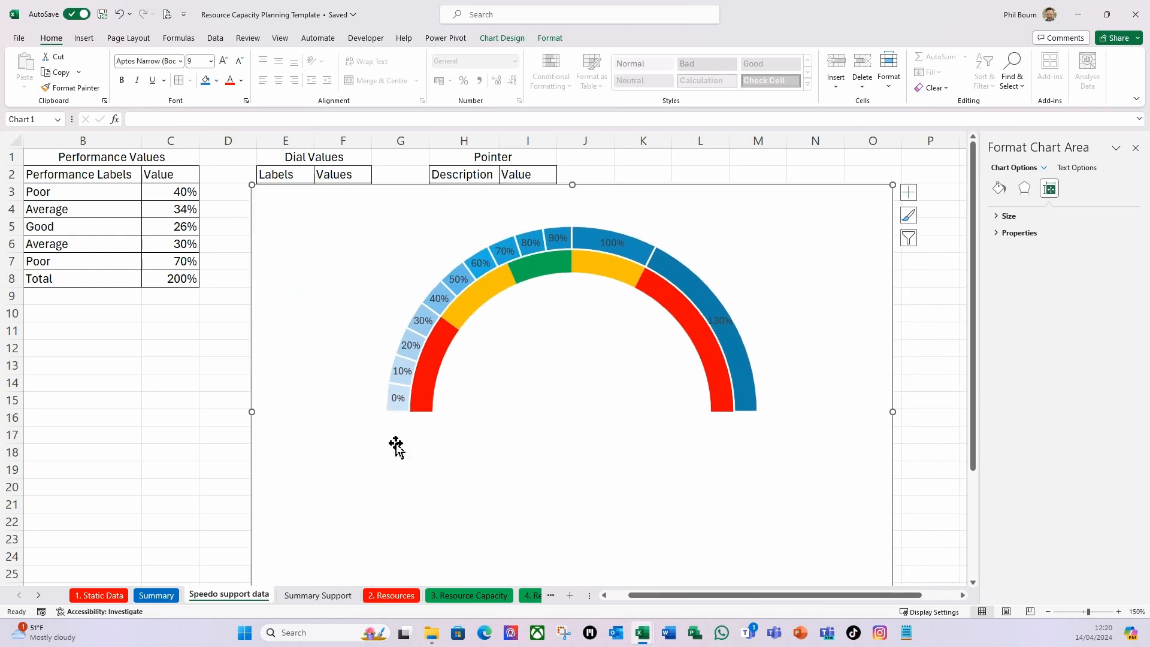
Set the font size of the outer ring's data labels to 11.
click(398, 399)
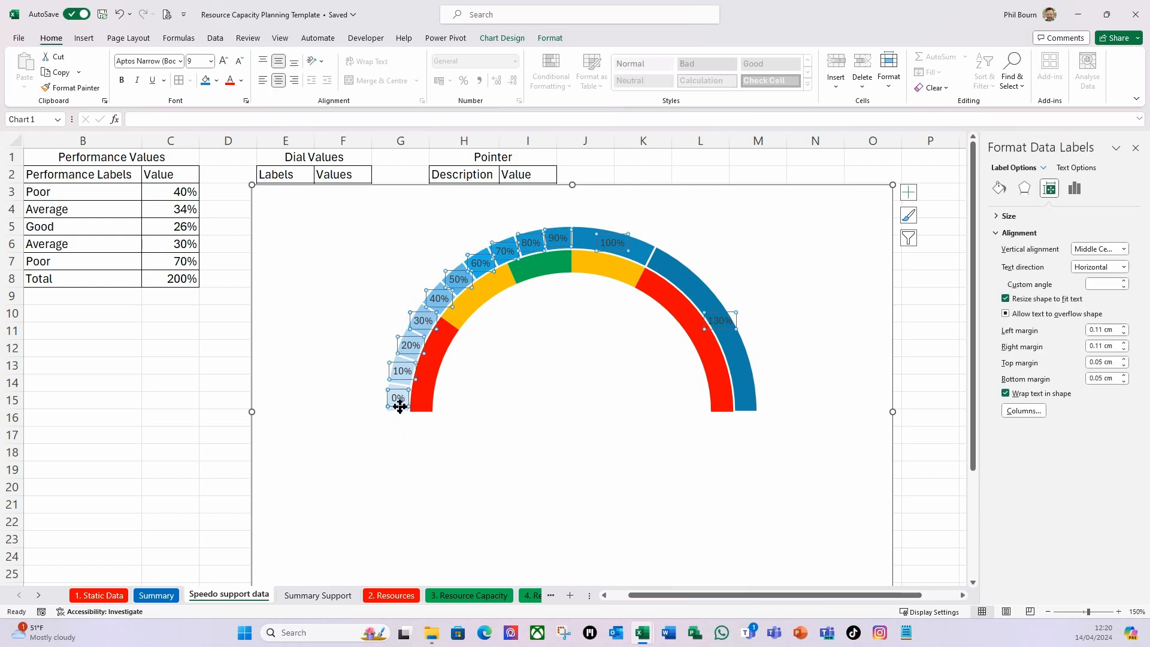
click(354, 412)
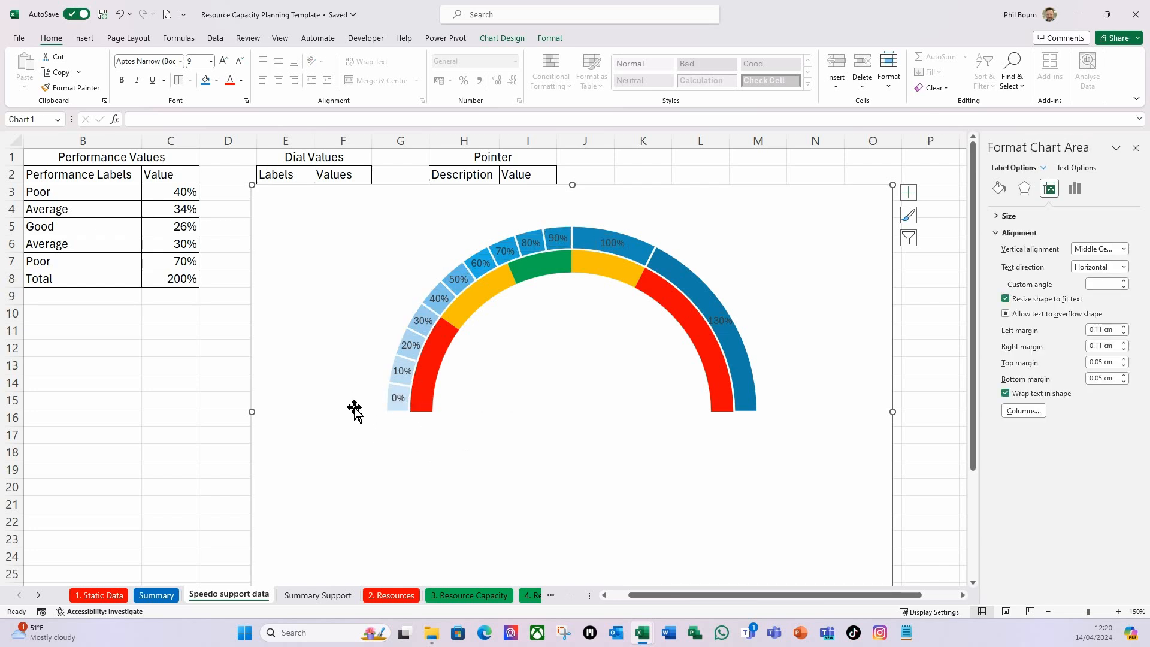
click(398, 397)
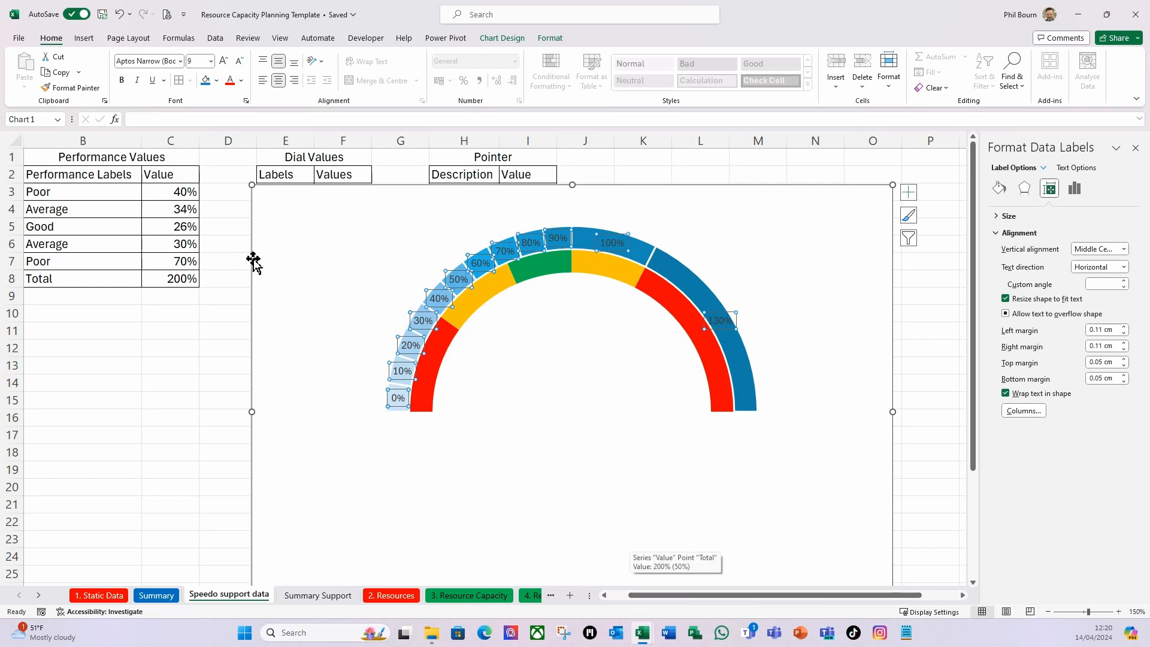
click(211, 61)
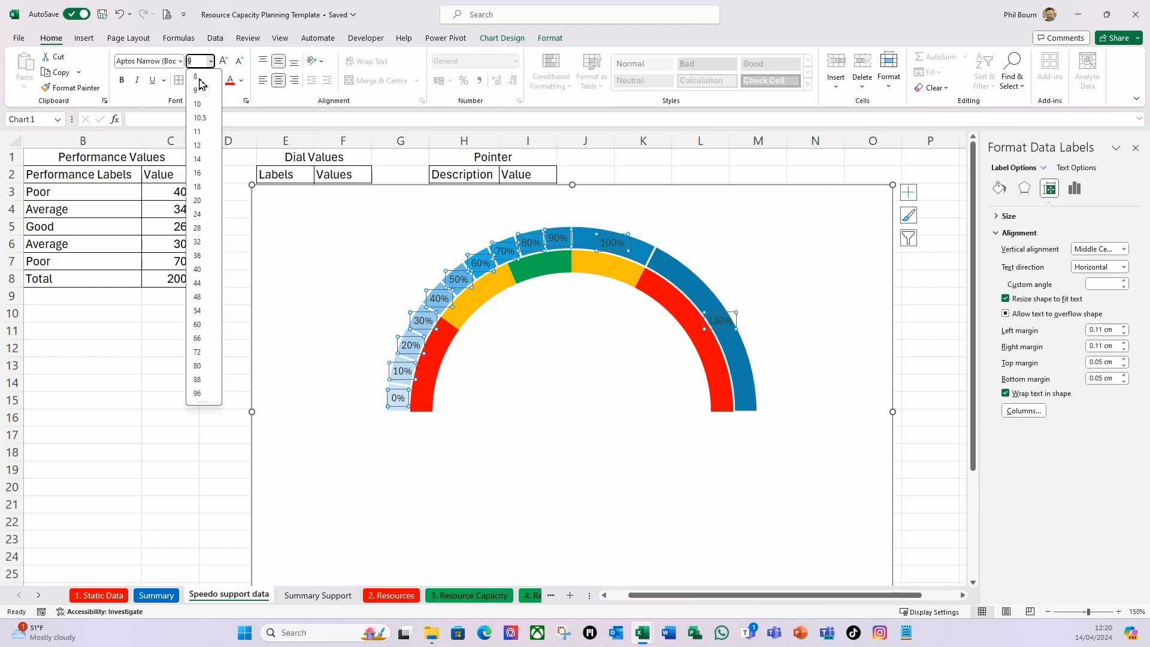
click(201, 132)
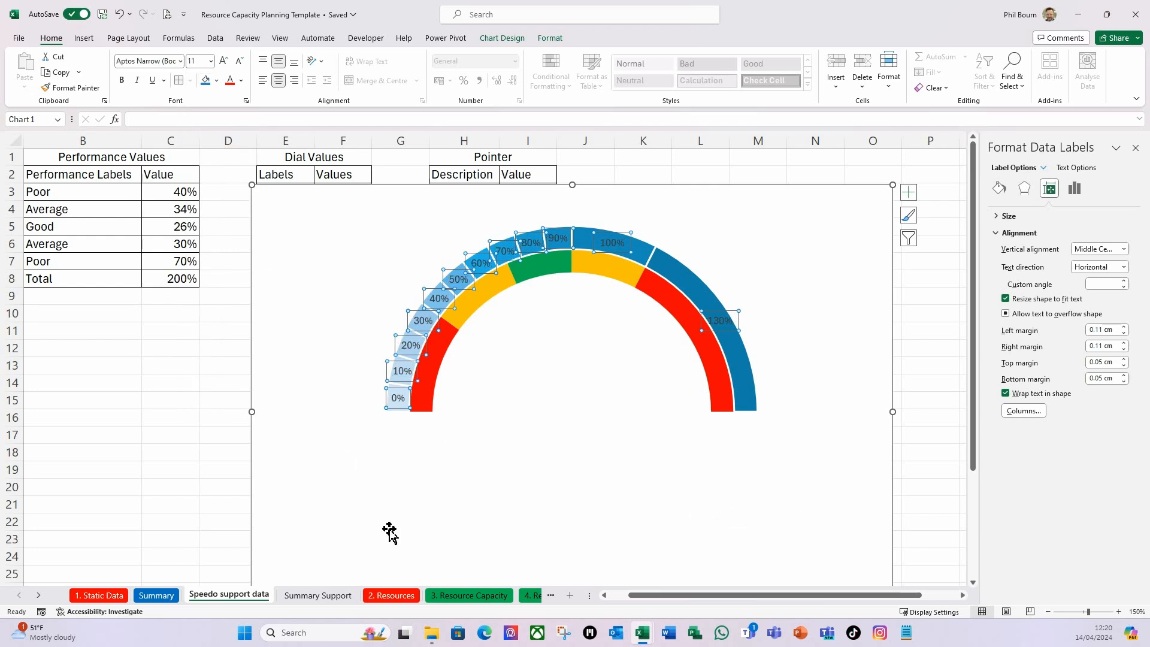
click(397, 408)
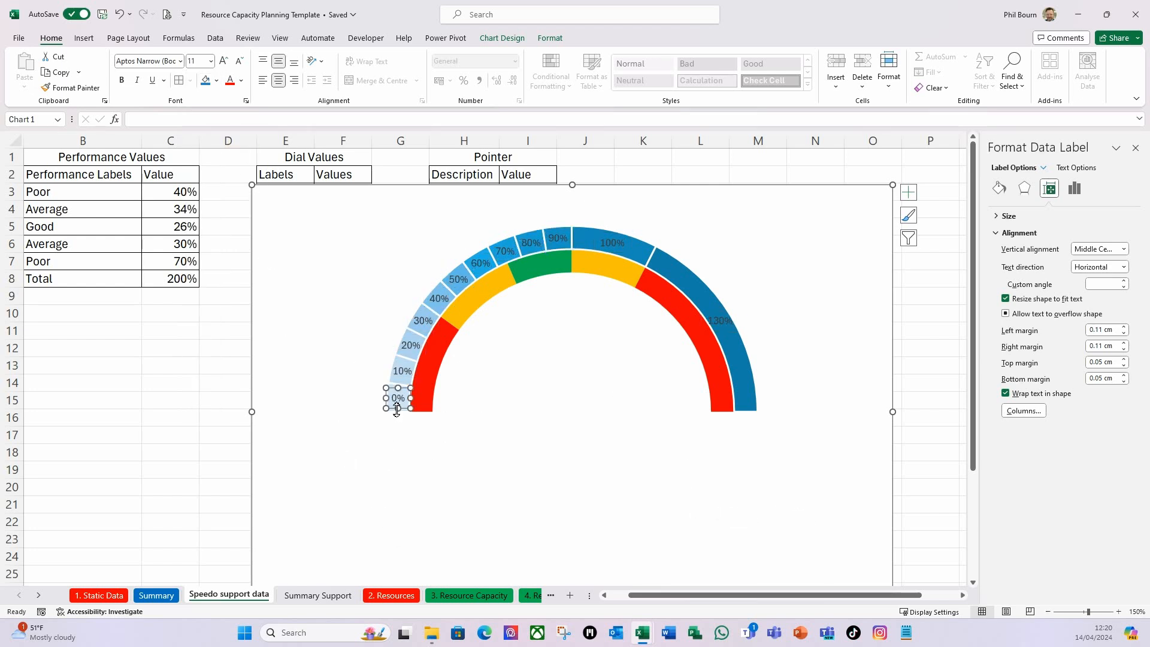
drag(405, 417, 396, 411)
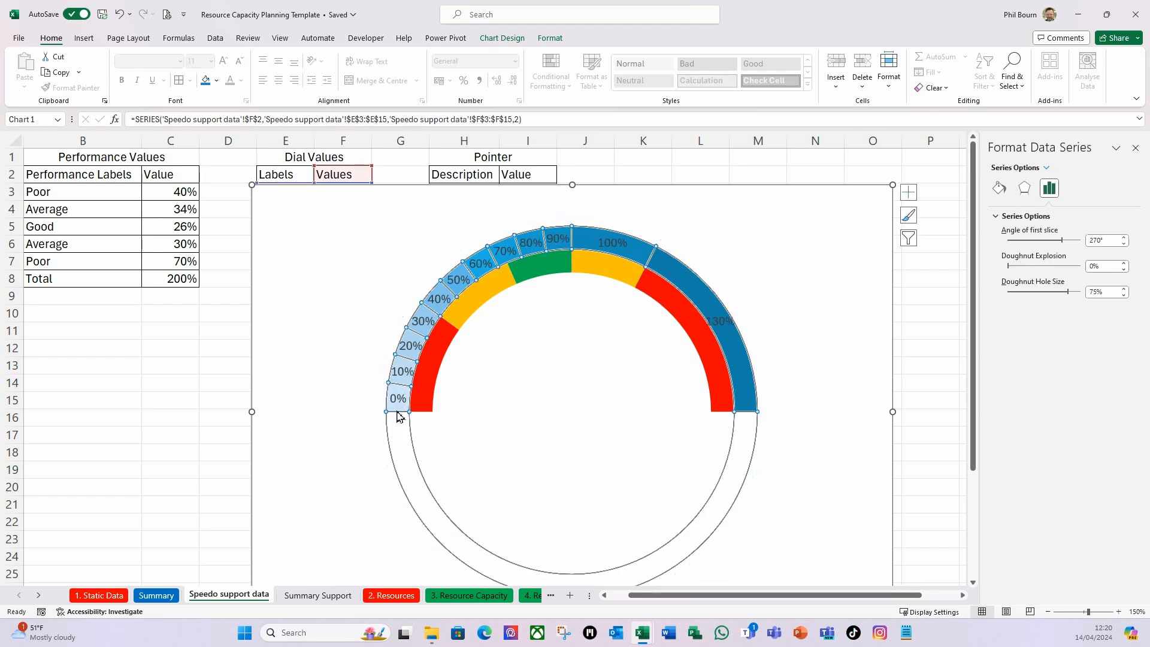
Move the 0%, 10% and 20% data labels of the outer ring to just outside their slices.
click(398, 410)
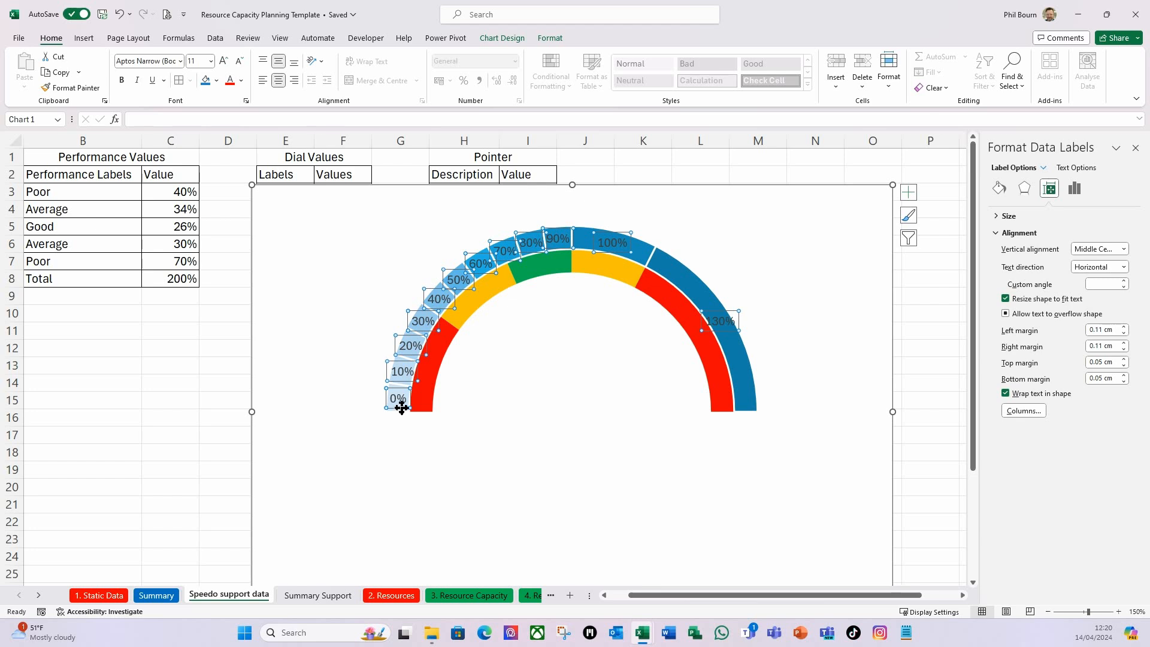
click(401, 408)
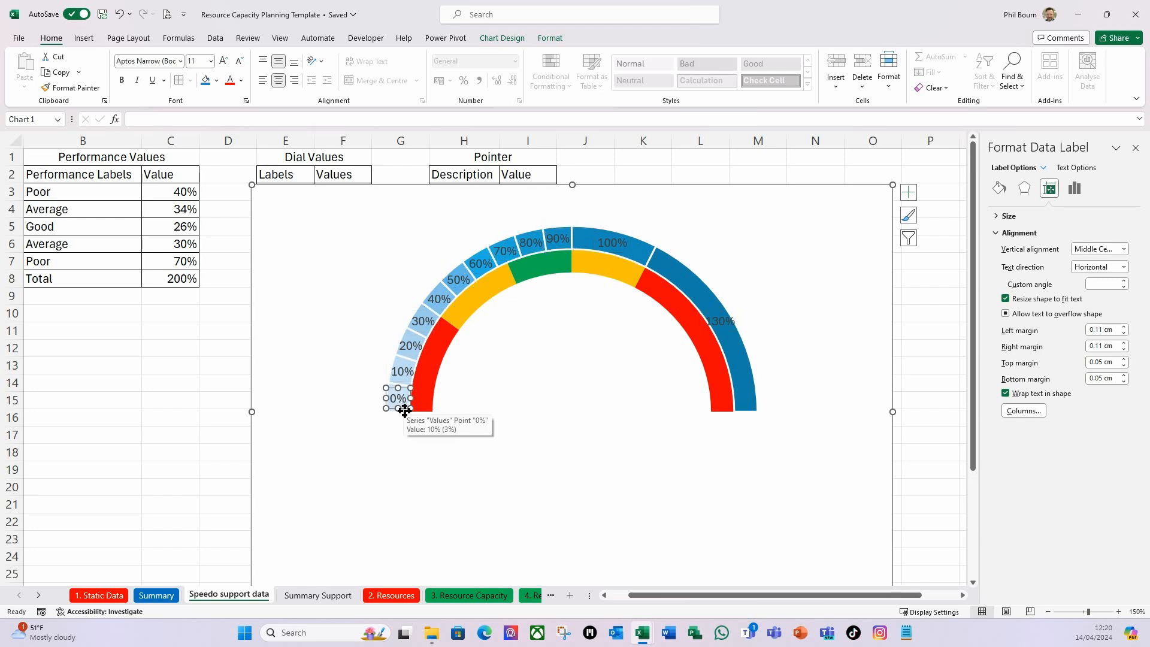
drag(398, 409, 376, 417)
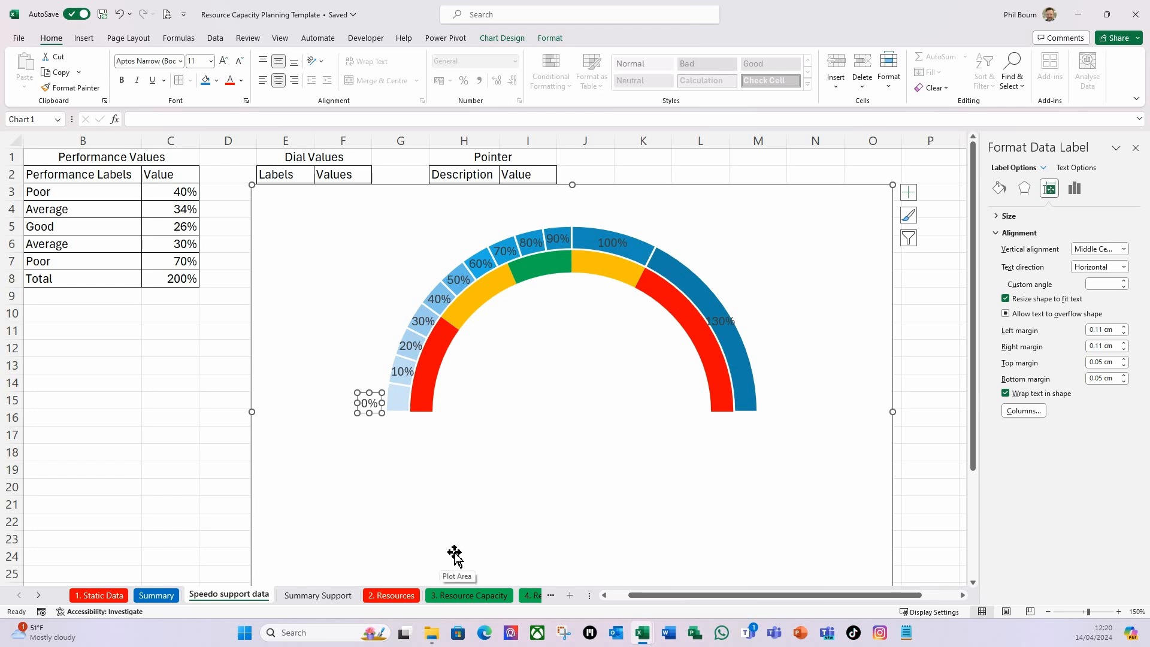
click(400, 374)
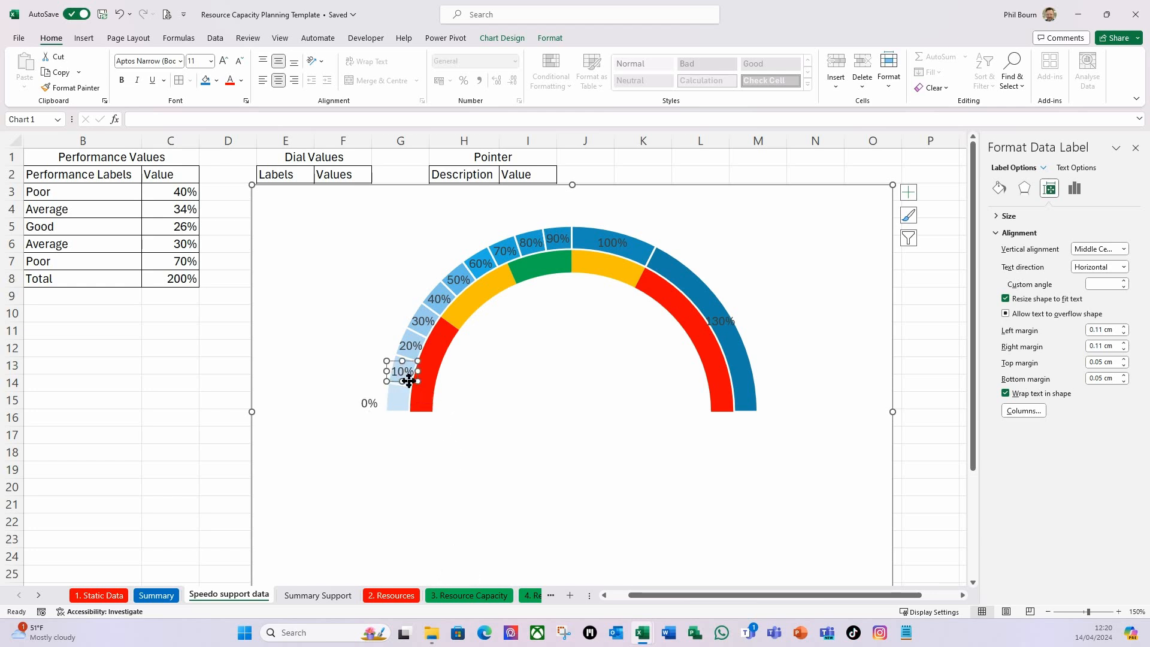
drag(409, 381, 382, 386)
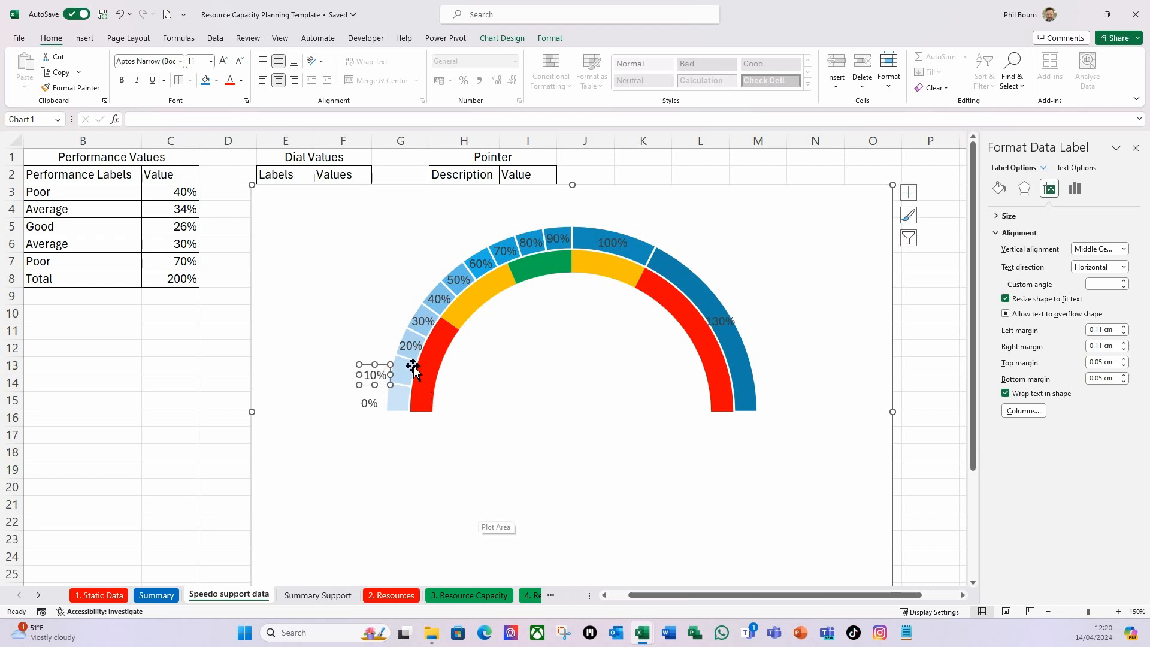
click(412, 346)
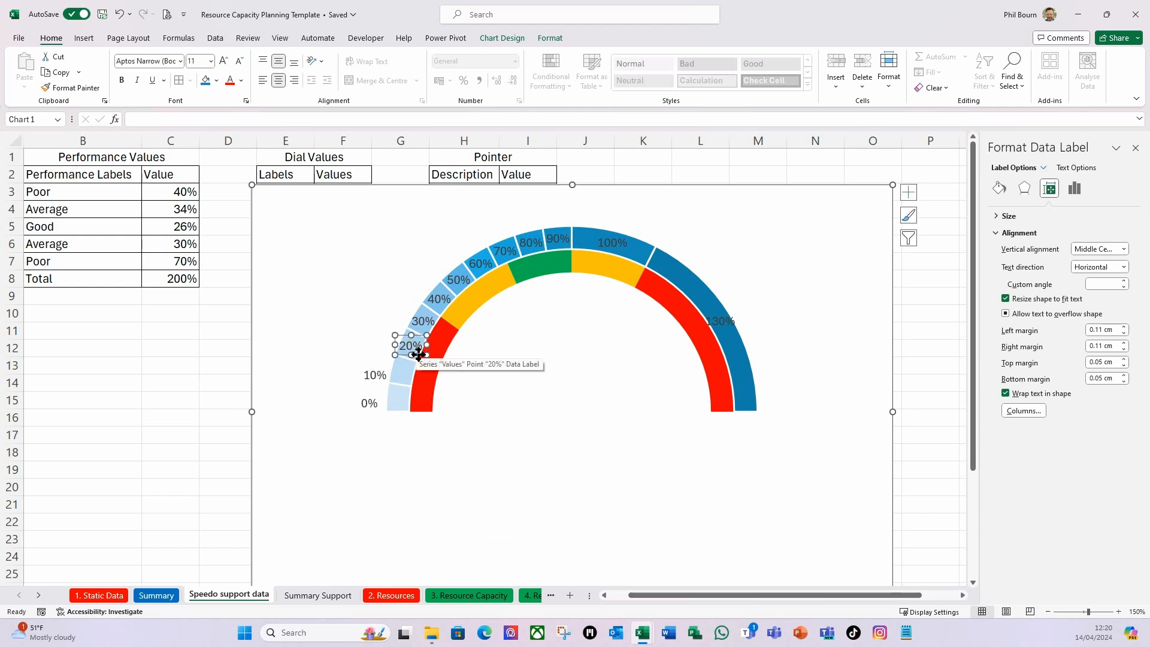
drag(413, 354, 390, 355)
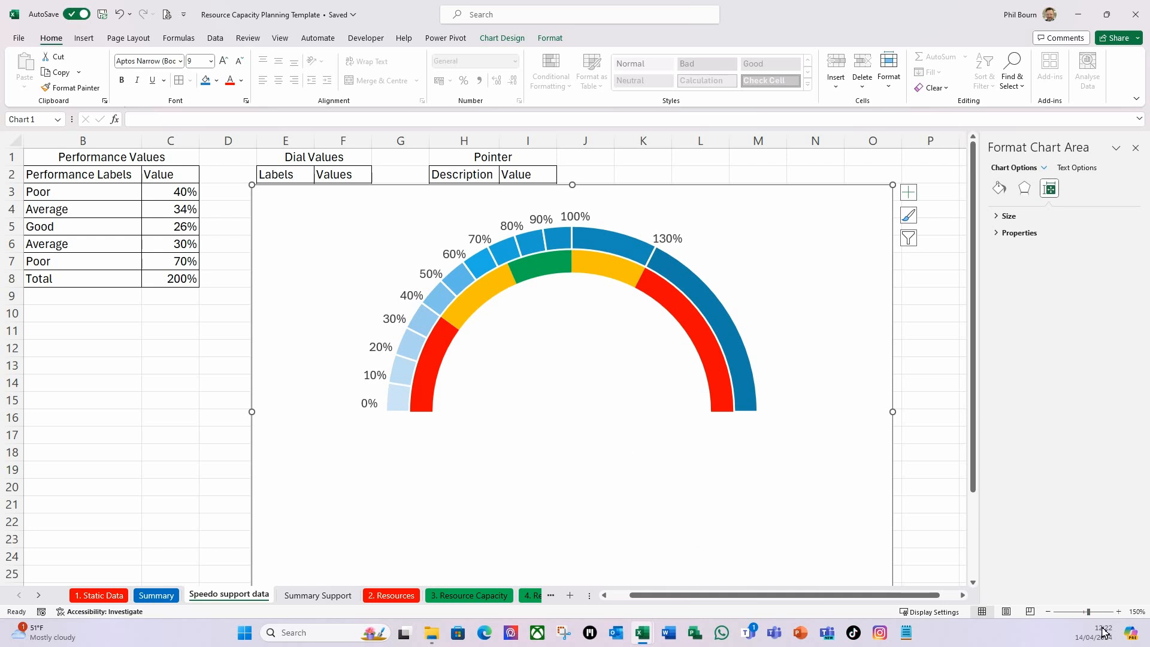
Move the chart clear of the three tables so that its upper-left corner sits at about cell J5.
click(1048, 612)
click(1048, 612)
click(1048, 612)
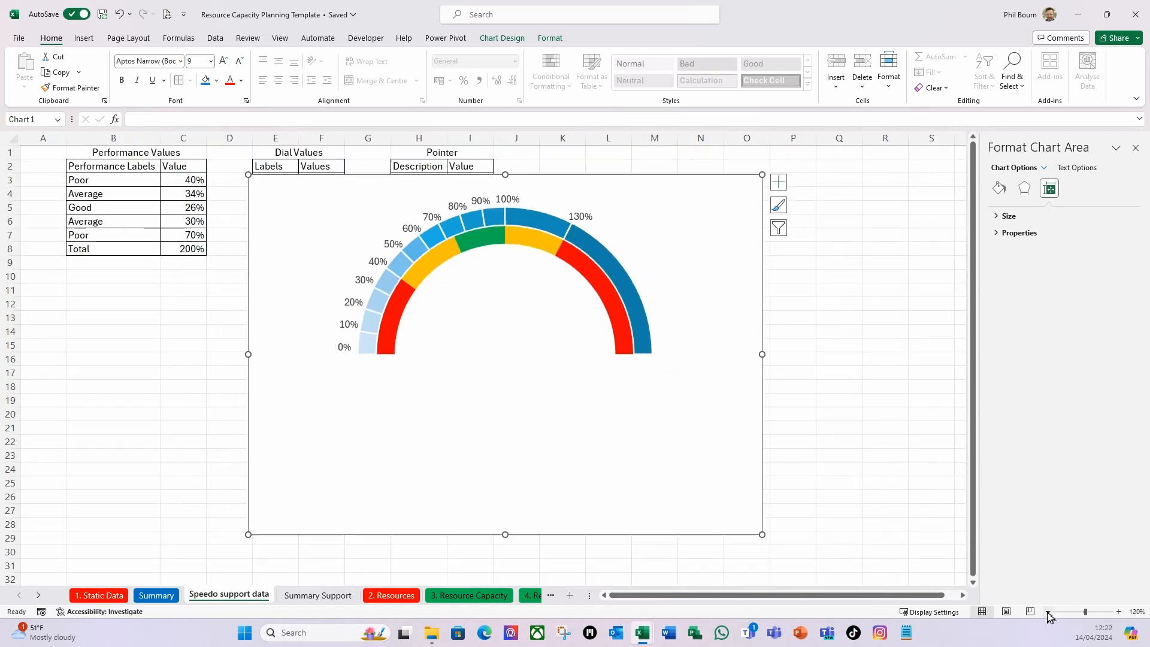
click(1048, 612)
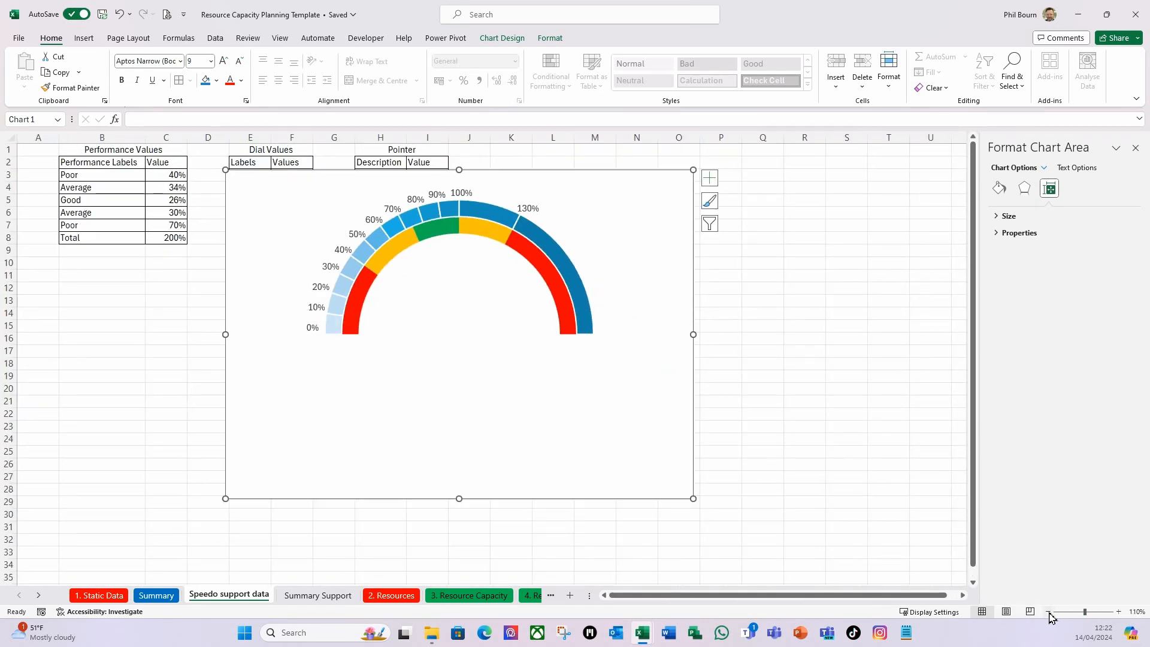
click(1048, 612)
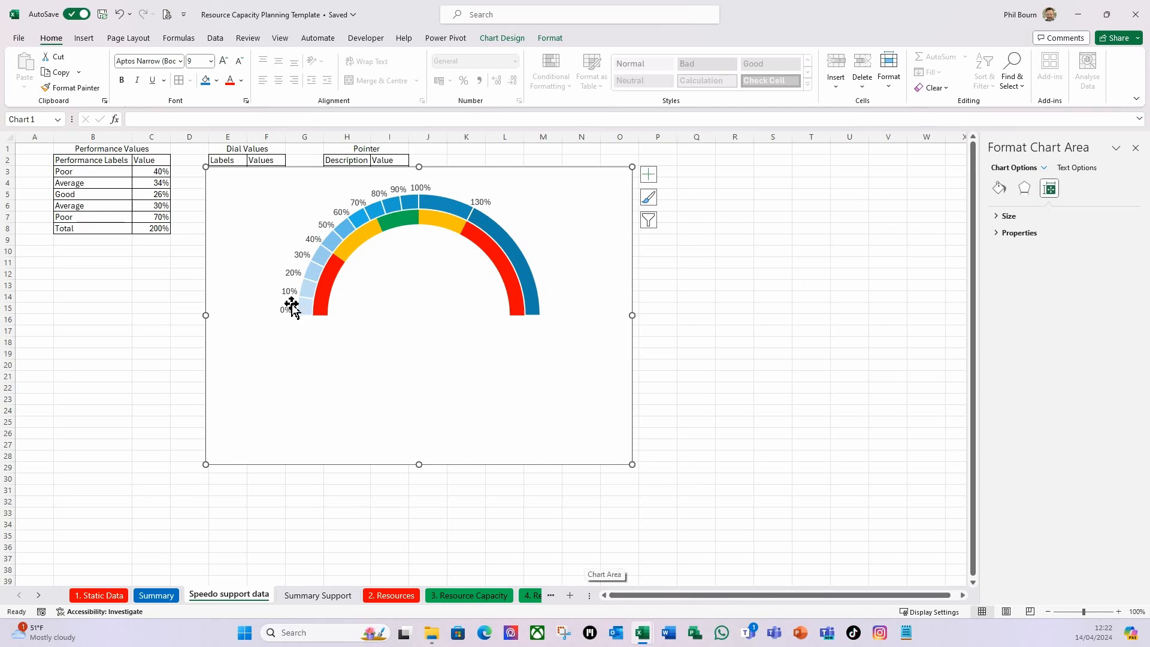
drag(490, 467, 721, 490)
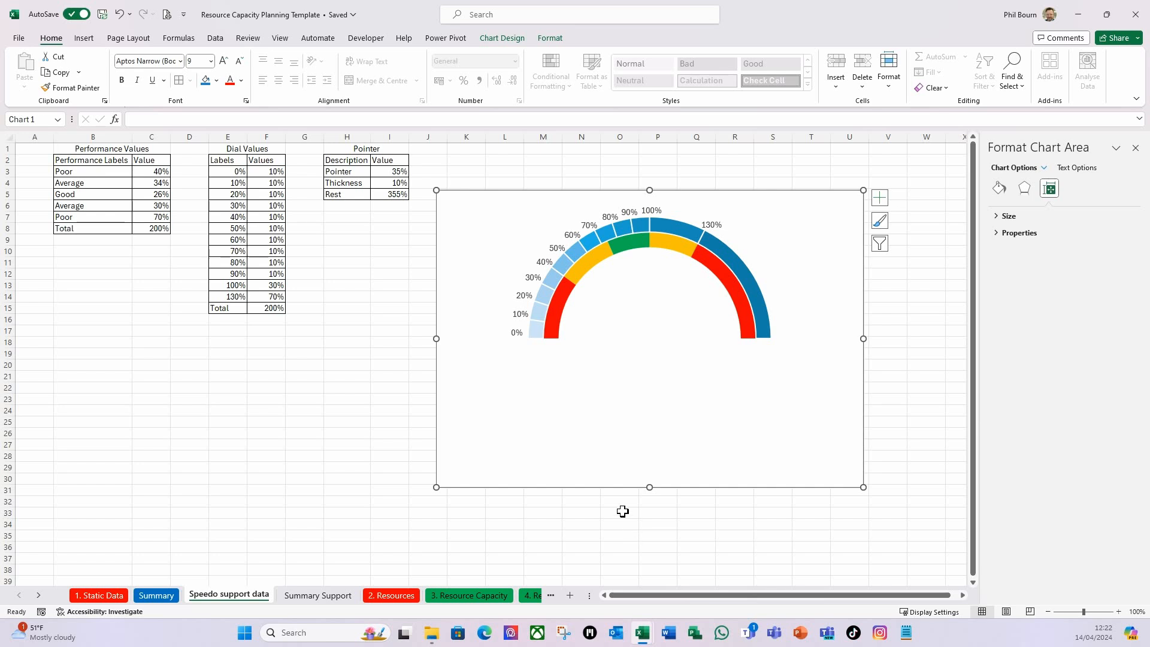
Copy the Pointer table H2:I5 and paste it into the chart as a new data series.
drag(336, 161, 391, 193)
key(ctrl+c)
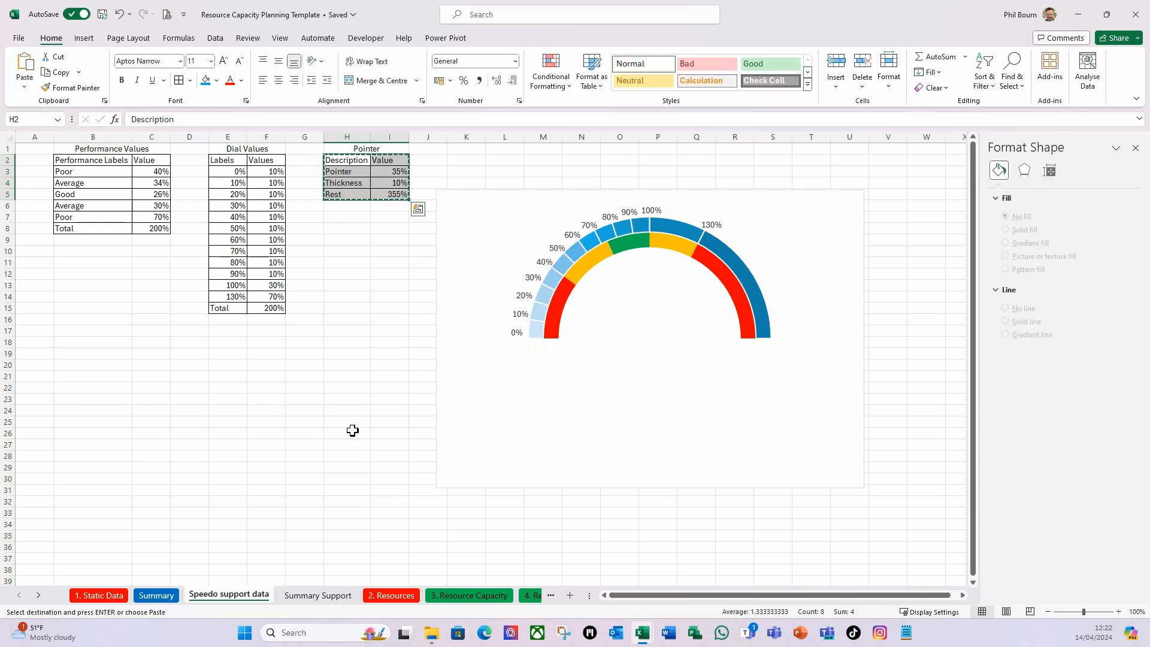
click(517, 193)
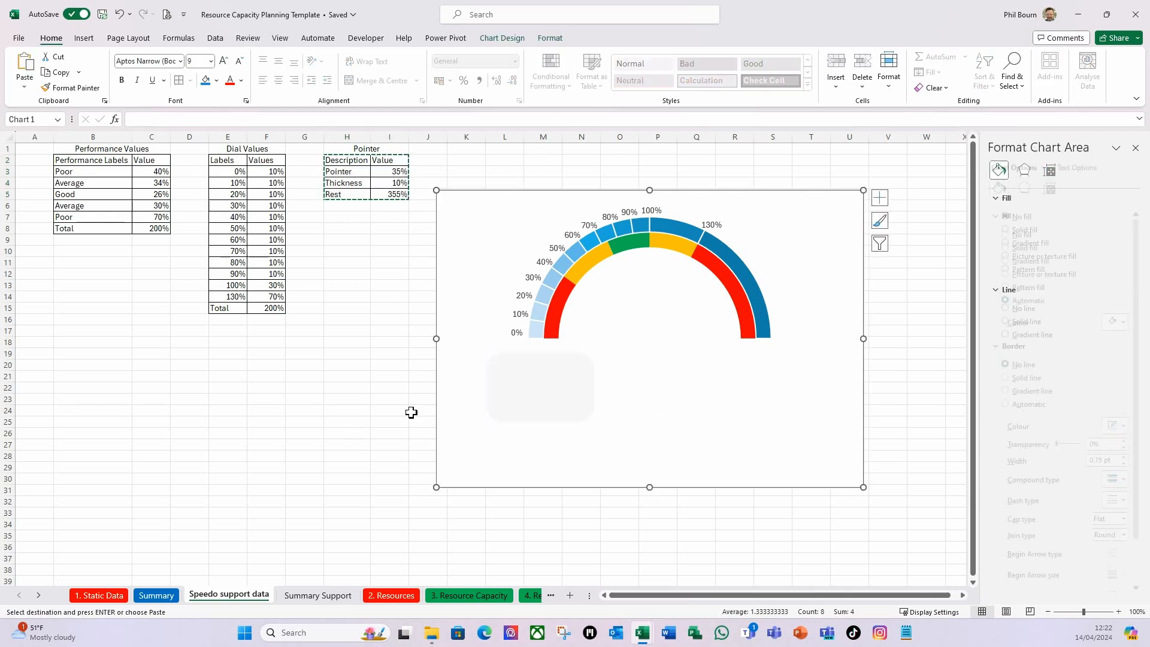
key(ctrl+v)
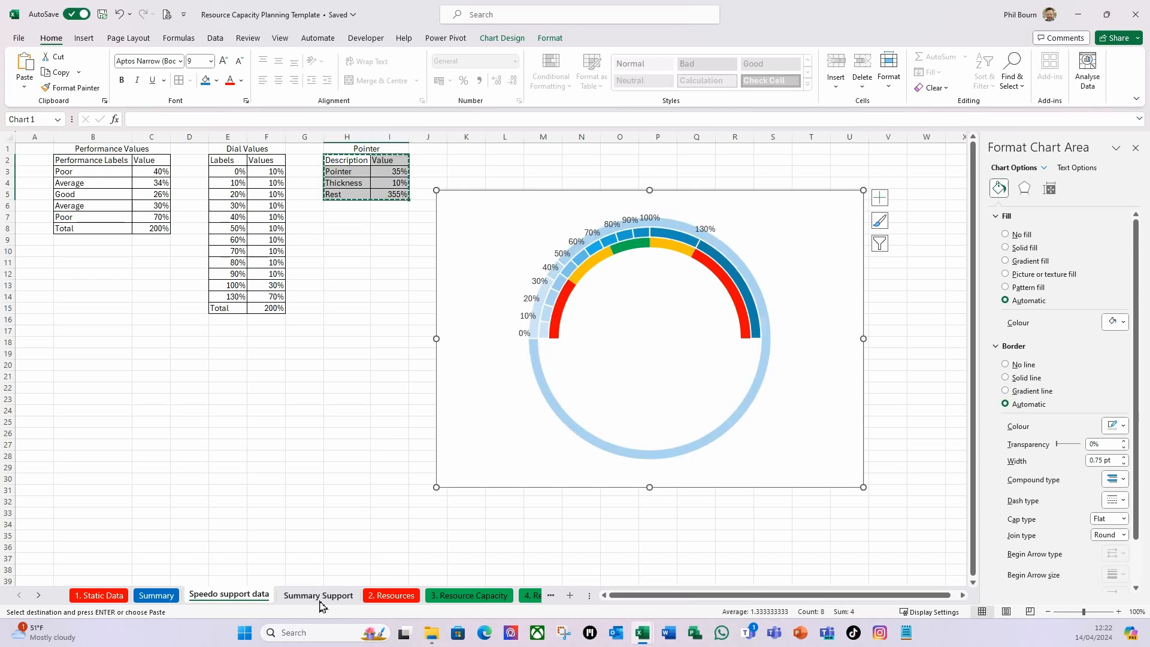
Change the chart type of the new pointer series from Doughnut to Pie.
click(721, 437)
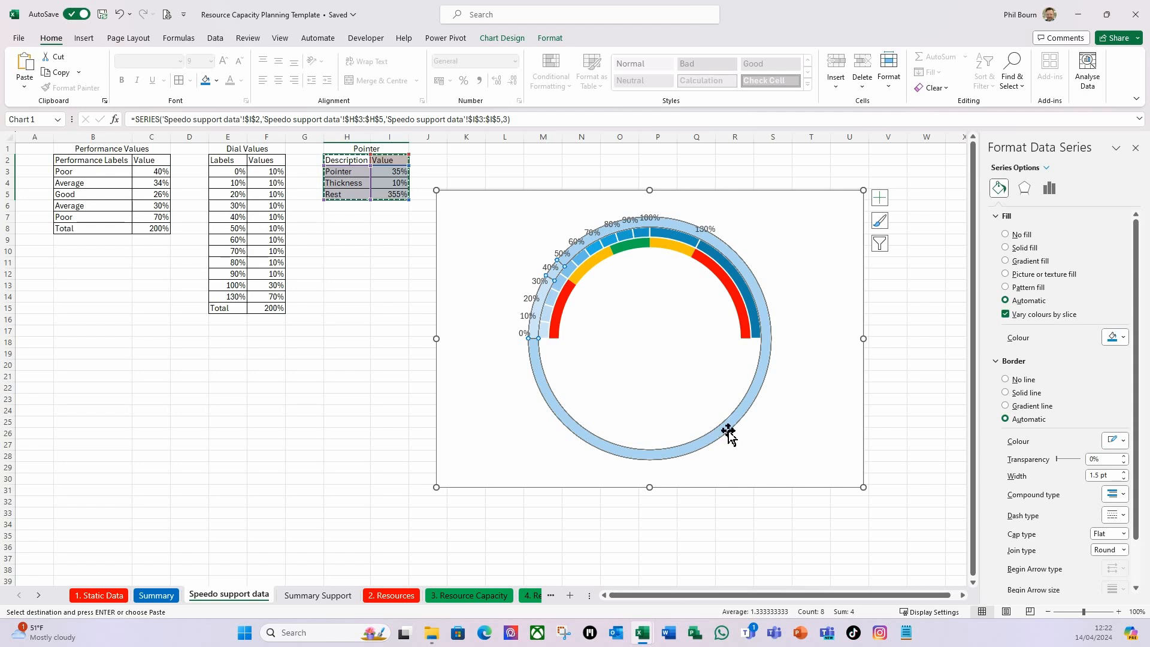
right_click(724, 430)
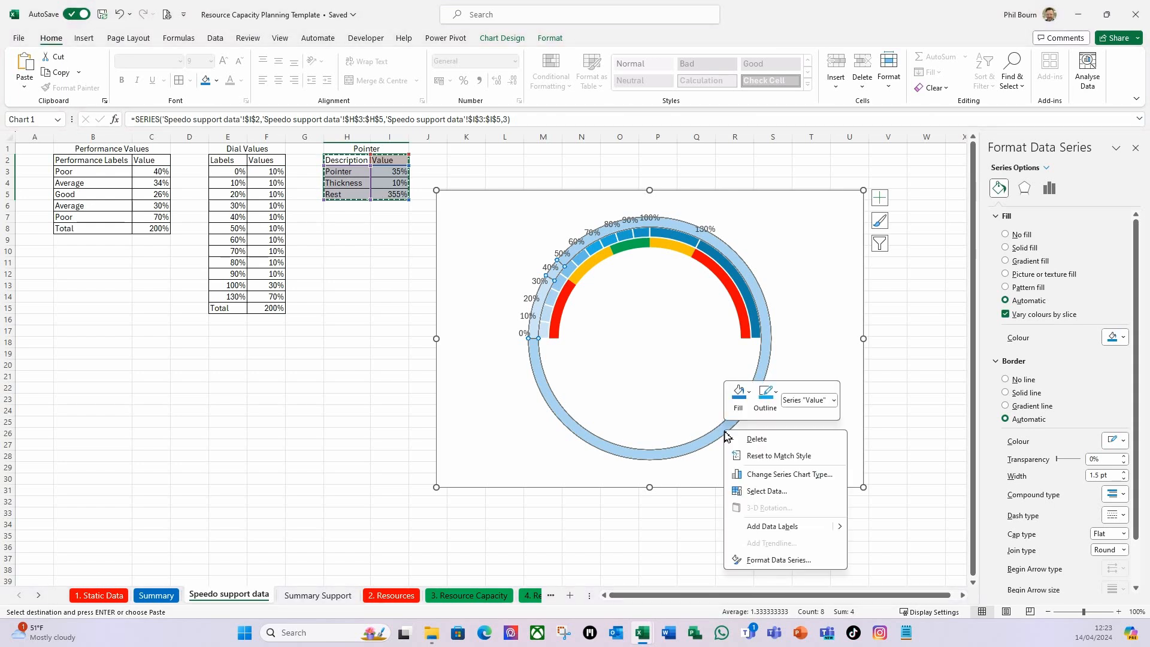
click(764, 475)
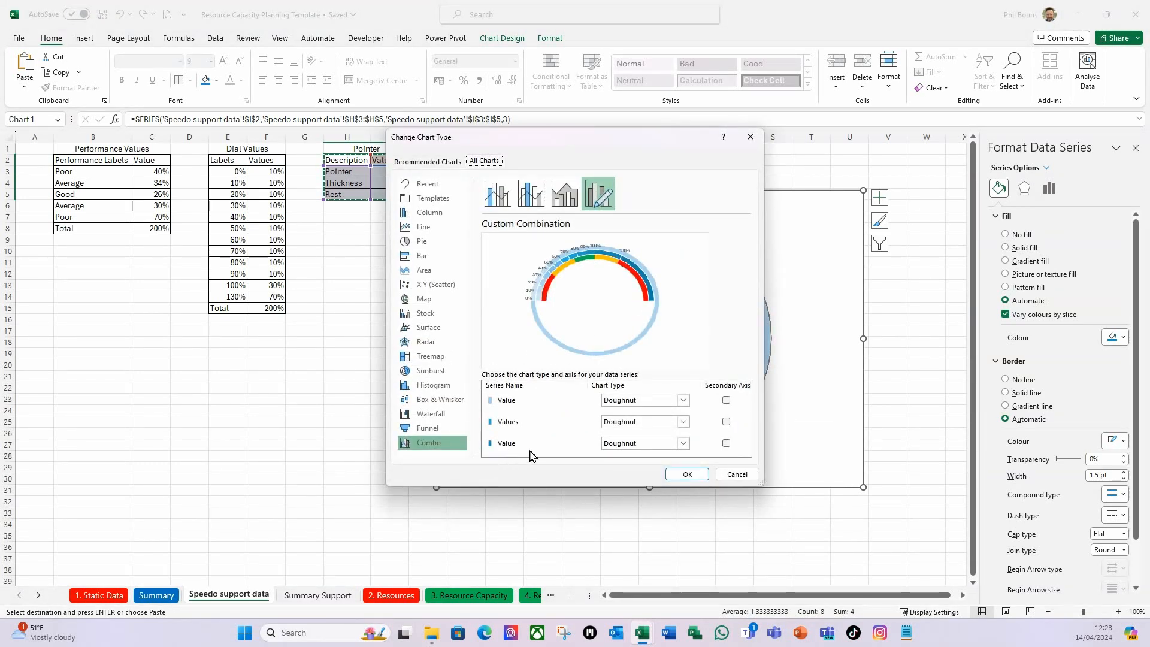
click(685, 447)
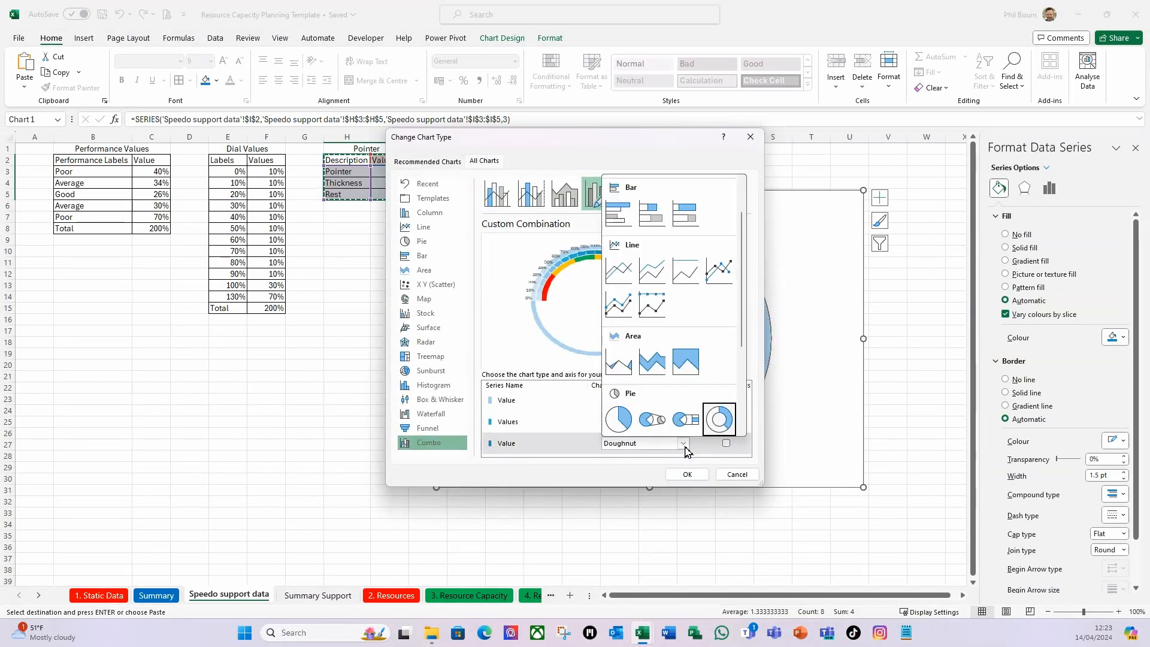
click(620, 429)
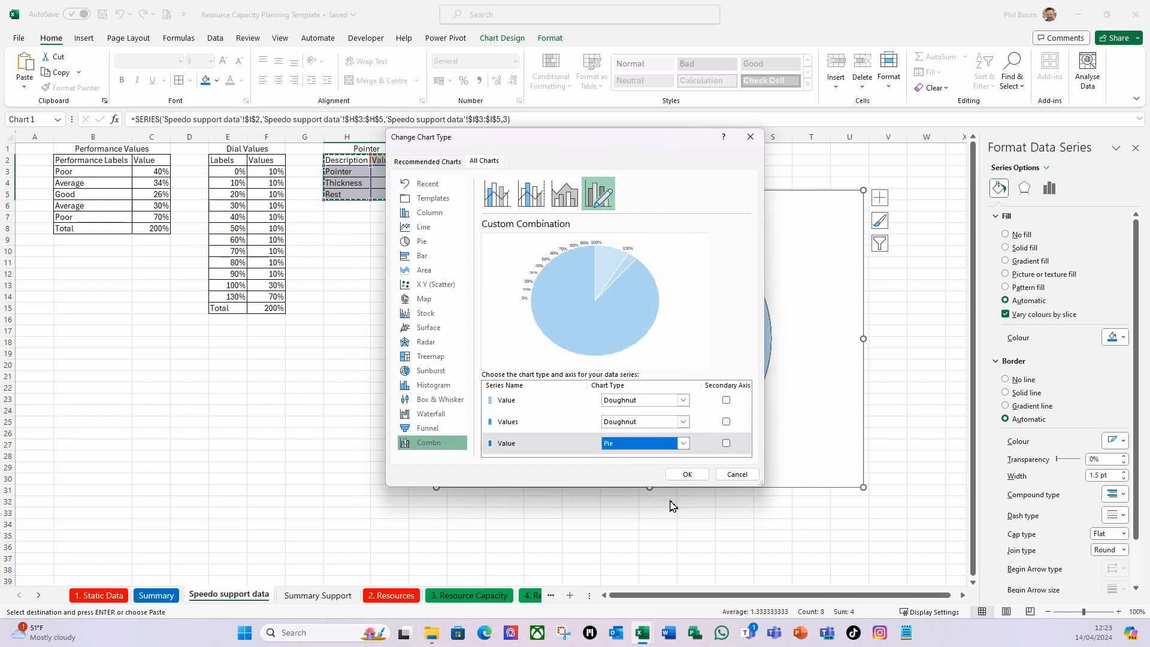
click(687, 474)
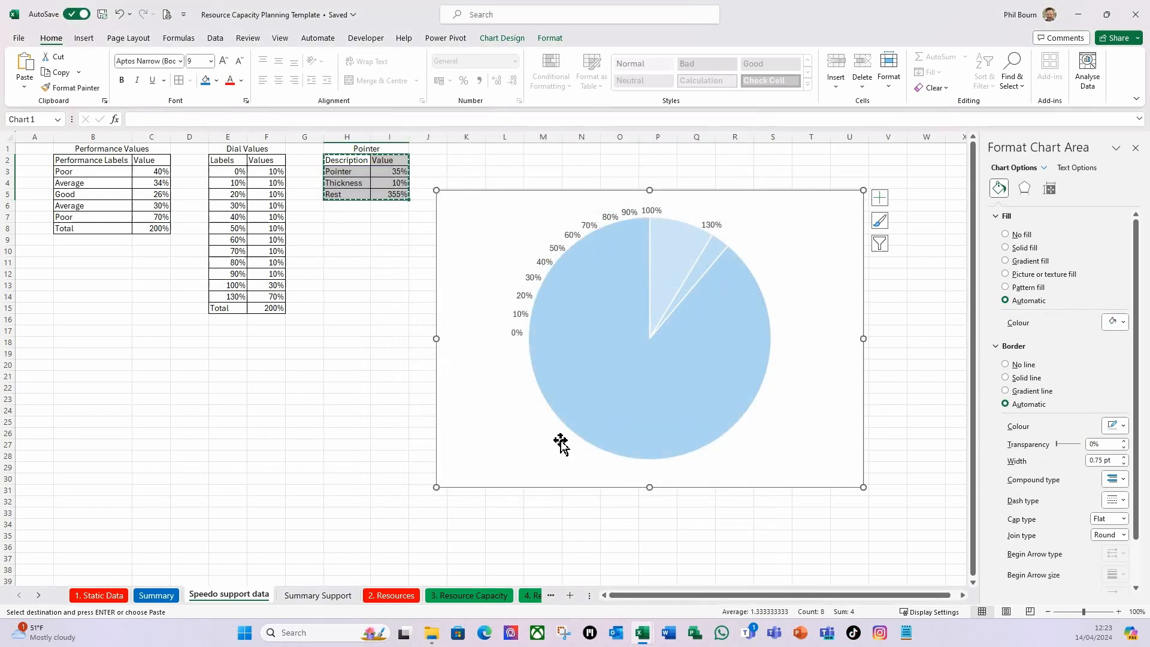
Set the angle of the first slice of the pointer pie series to 270°.
click(628, 425)
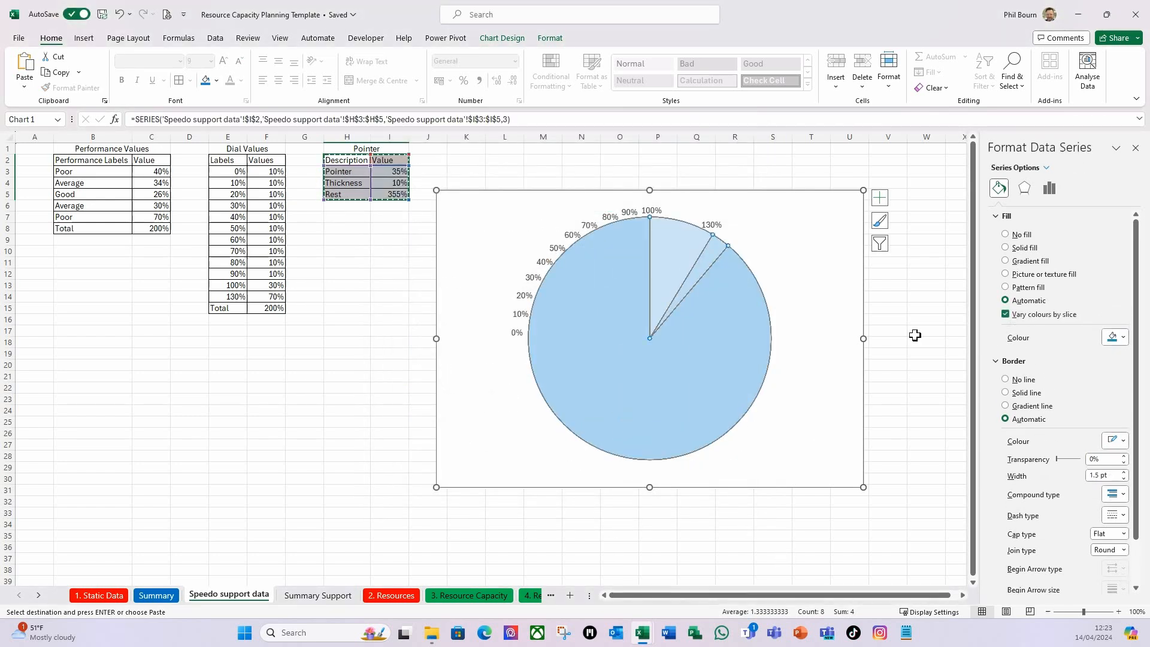
click(1052, 190)
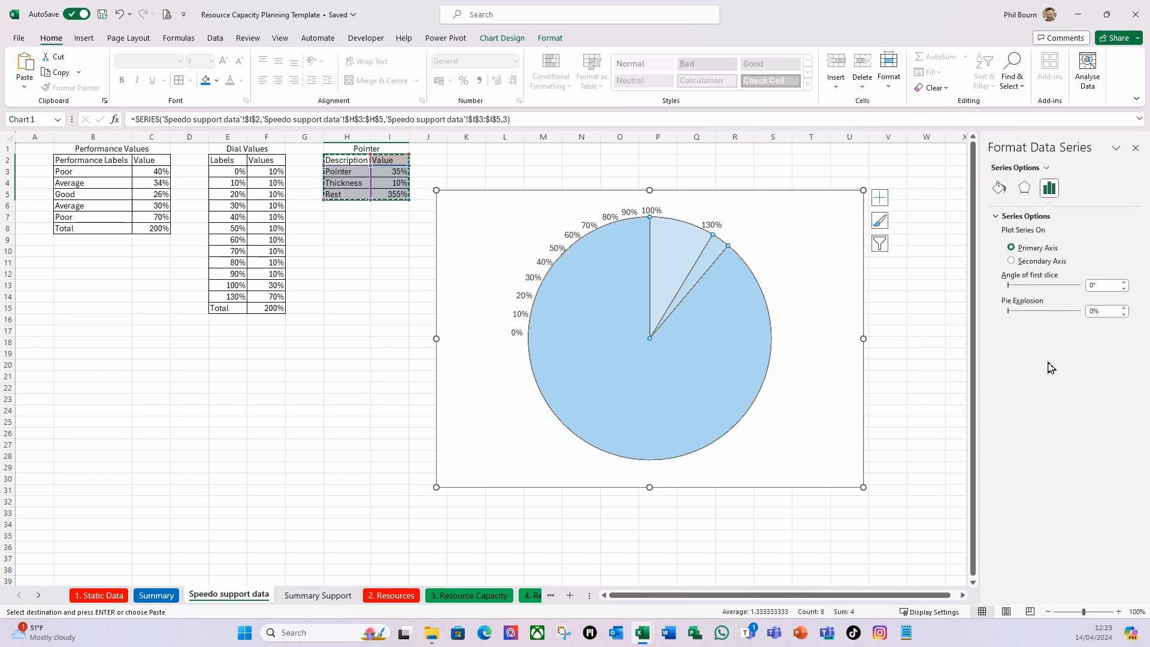
click(1112, 287)
key(Tab)
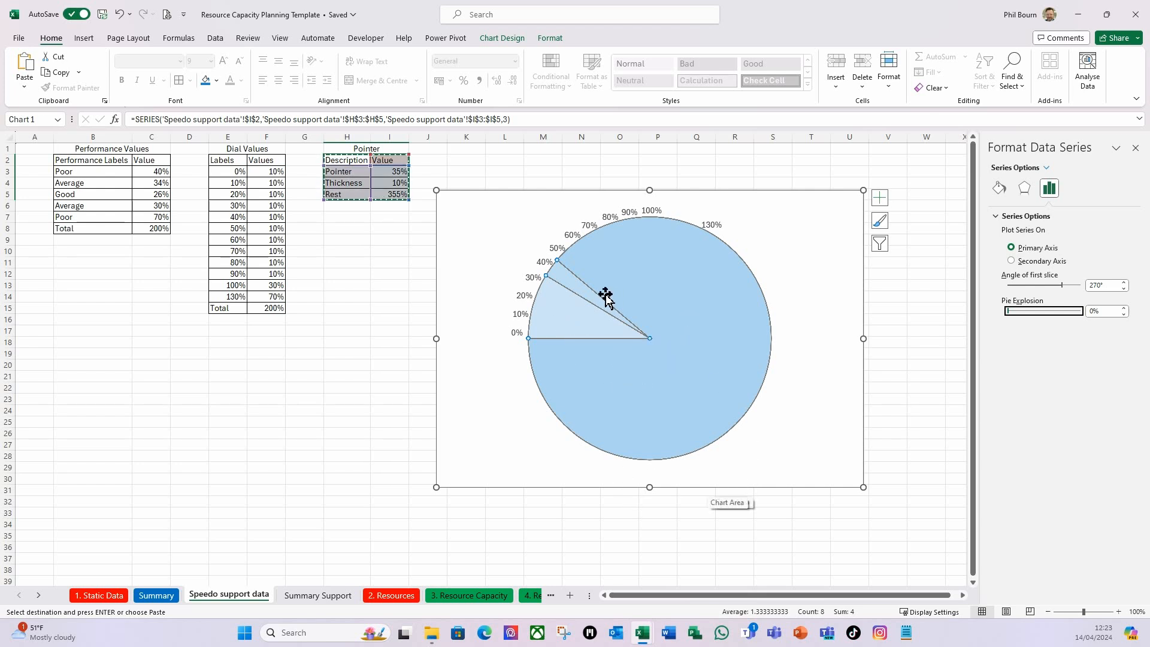
Give the large Rest slice of the pointer pie no fill and no border line.
click(705, 435)
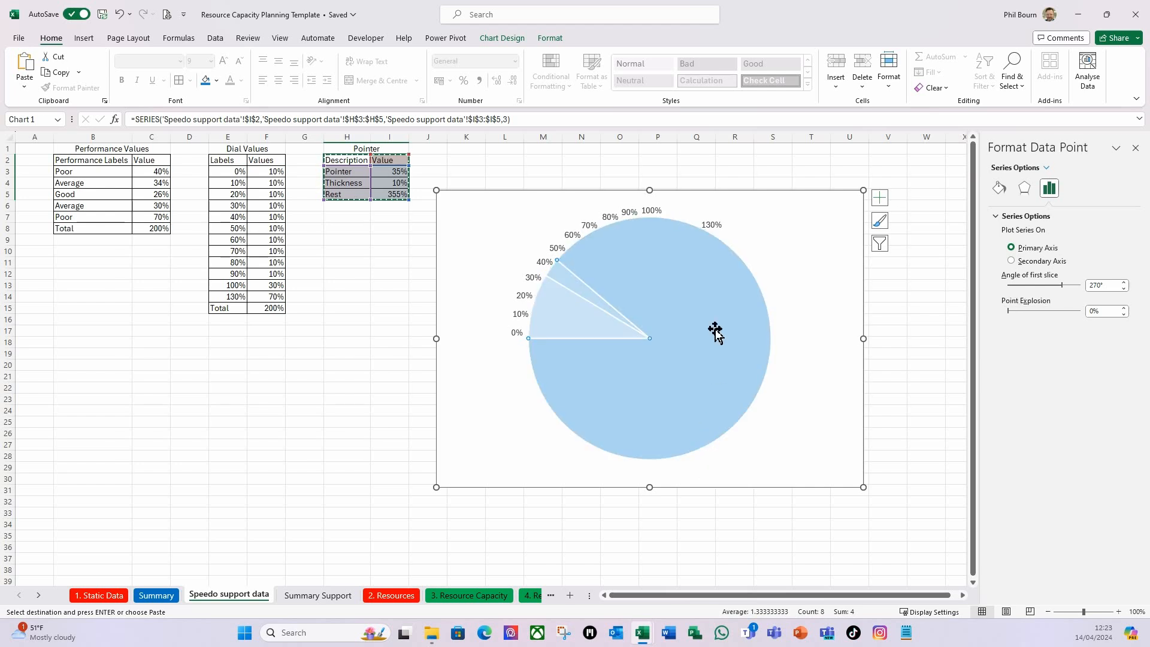
click(1006, 189)
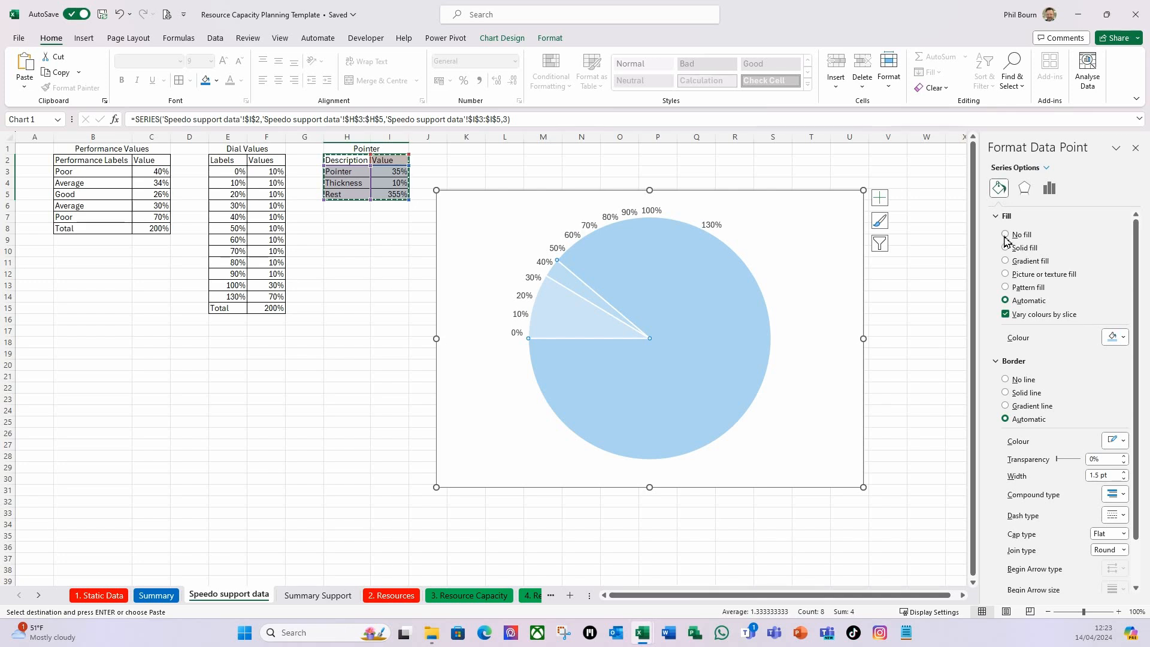
click(1005, 236)
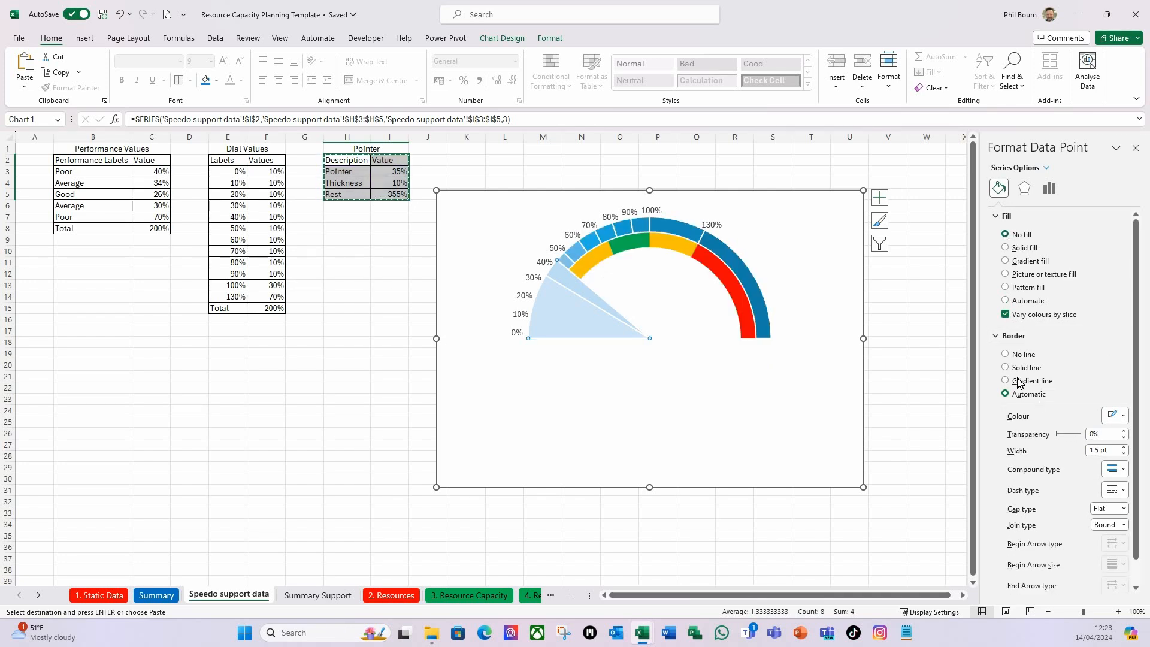
click(1005, 355)
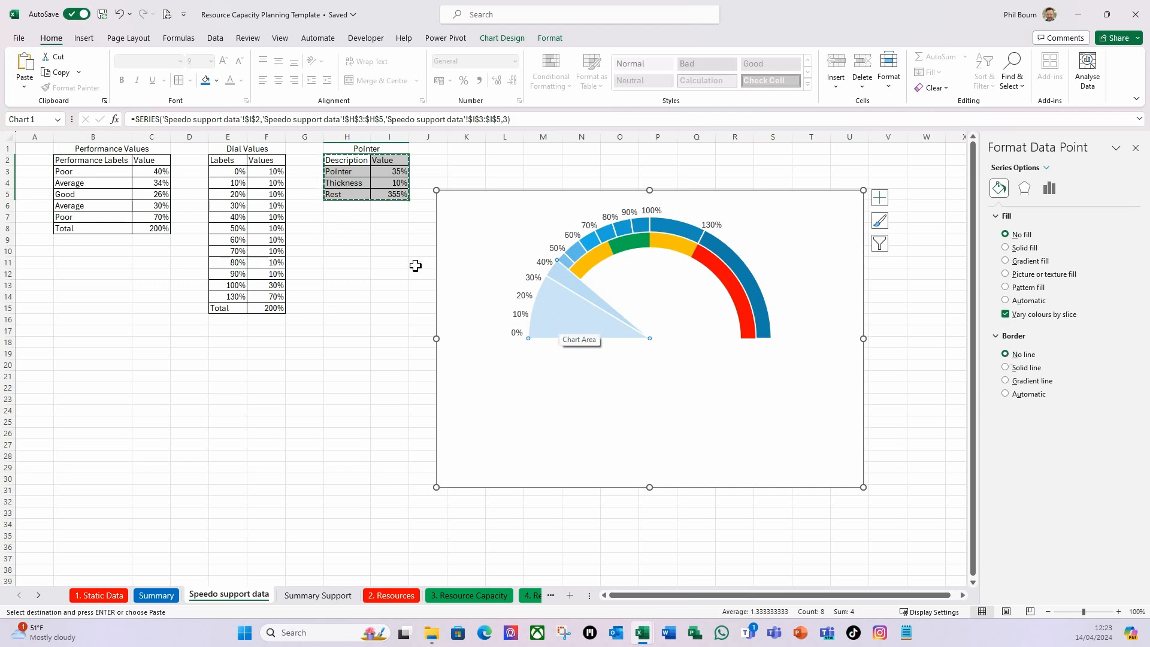
Give the Pointer slice beside the 0% to 30% dial labels no fill and no border line.
click(556, 319)
click(555, 326)
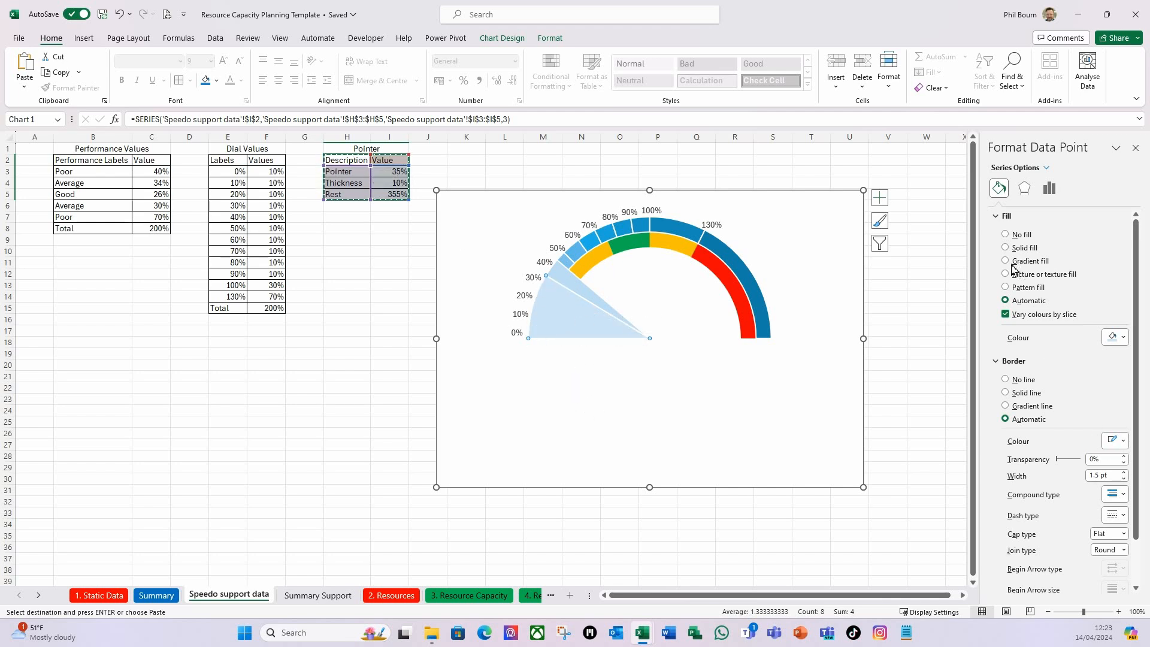
click(1005, 234)
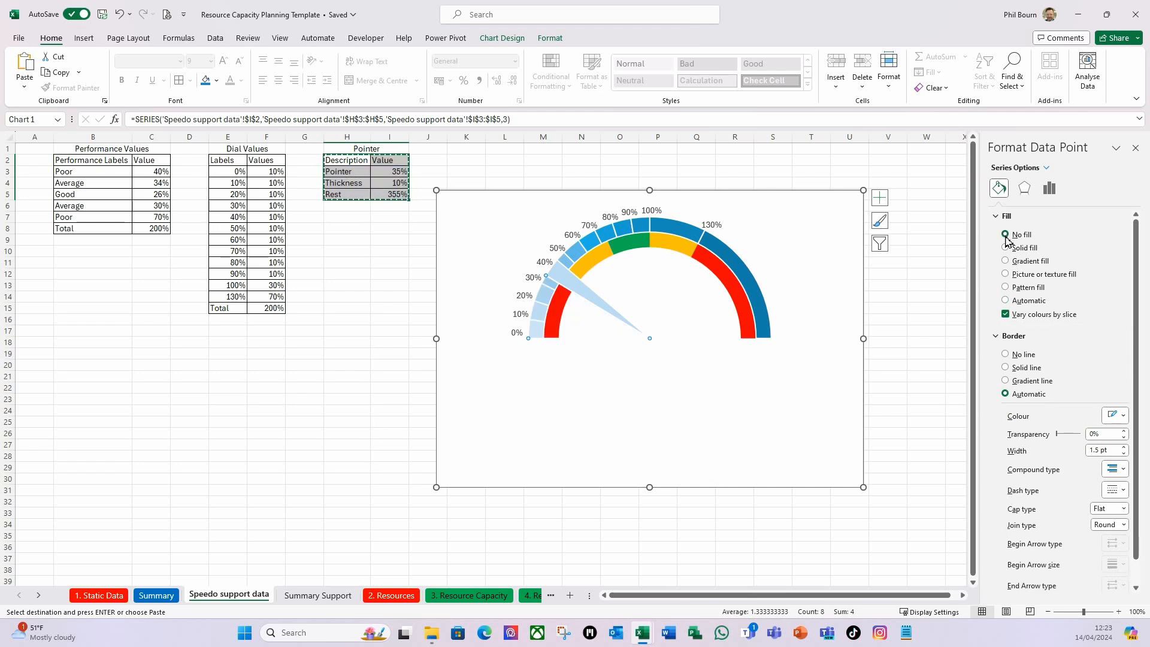
click(1006, 355)
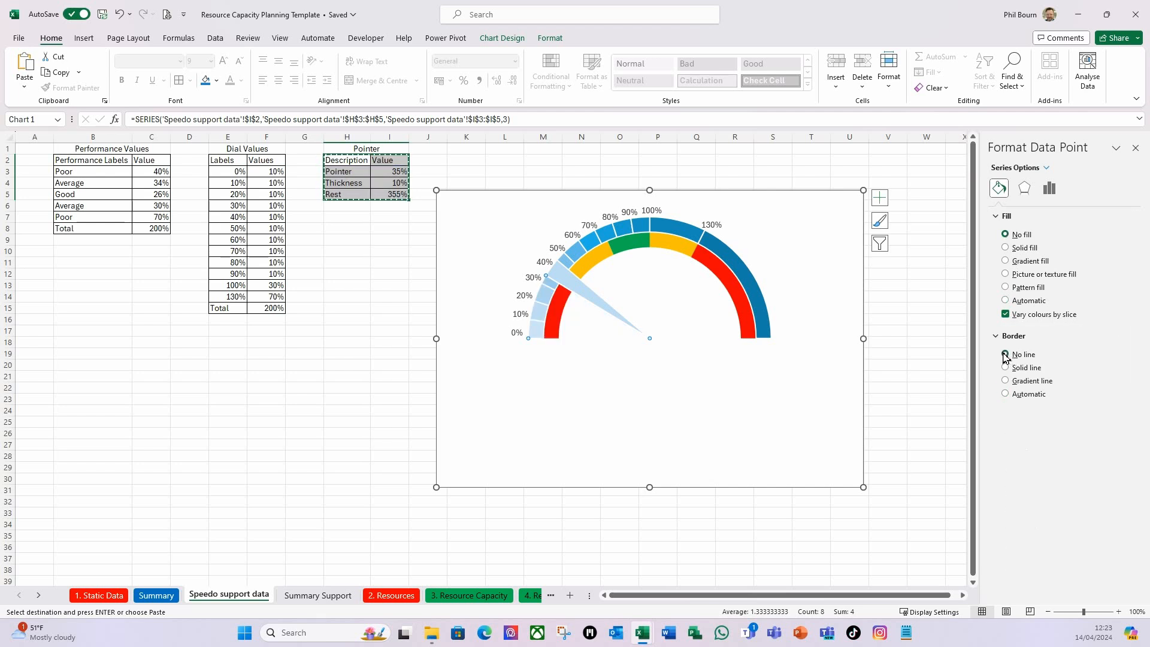
Format the narrow Thickness slice with no border line and a solid black fill as the speedometer needle.
click(559, 271)
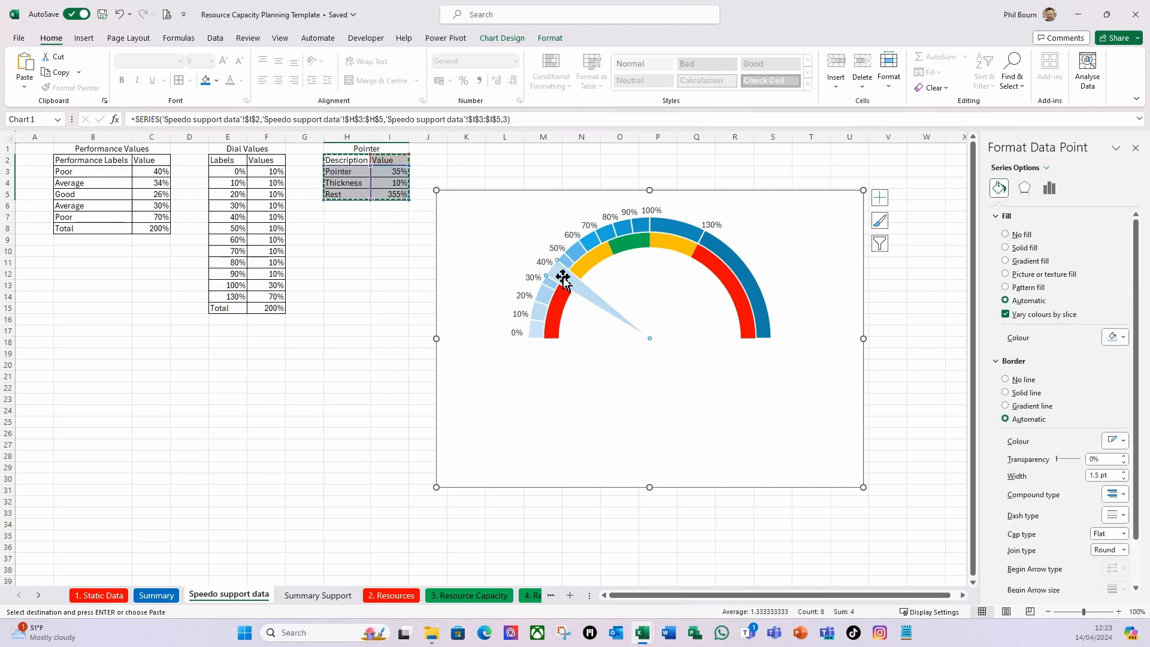
click(1005, 379)
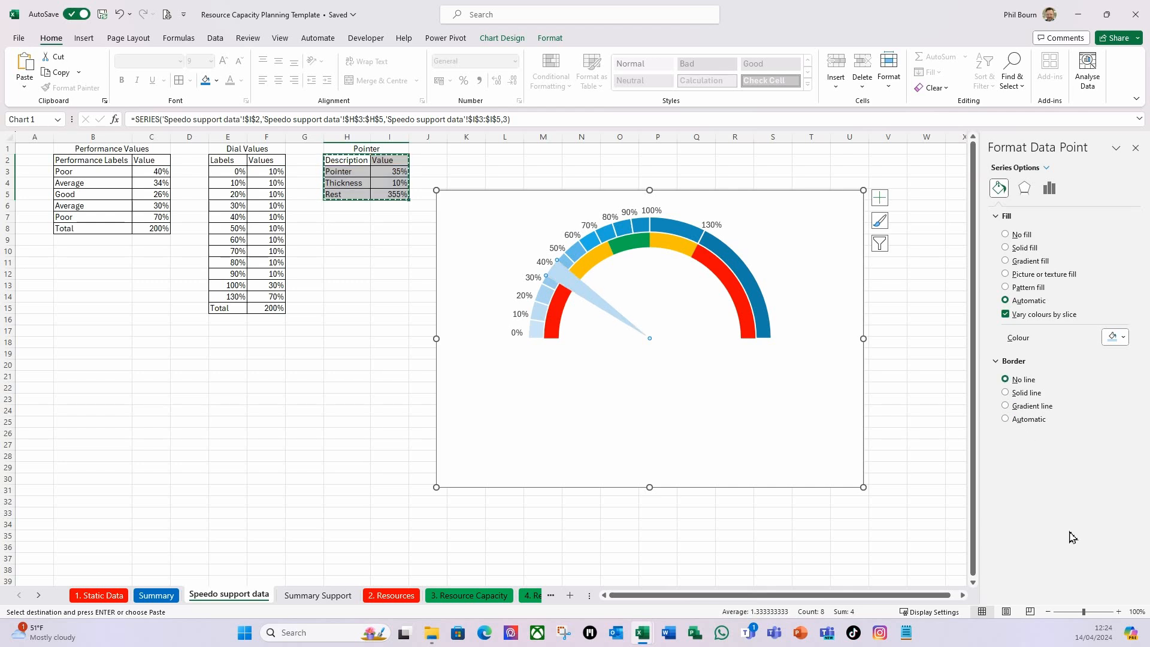
click(1012, 248)
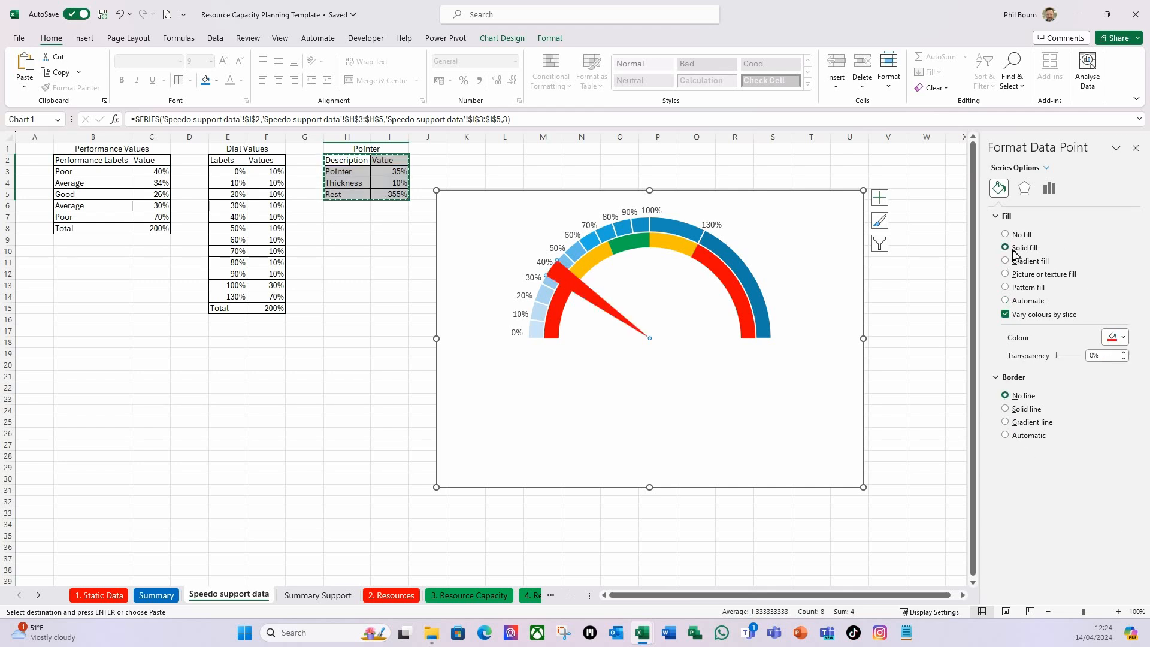
click(1123, 337)
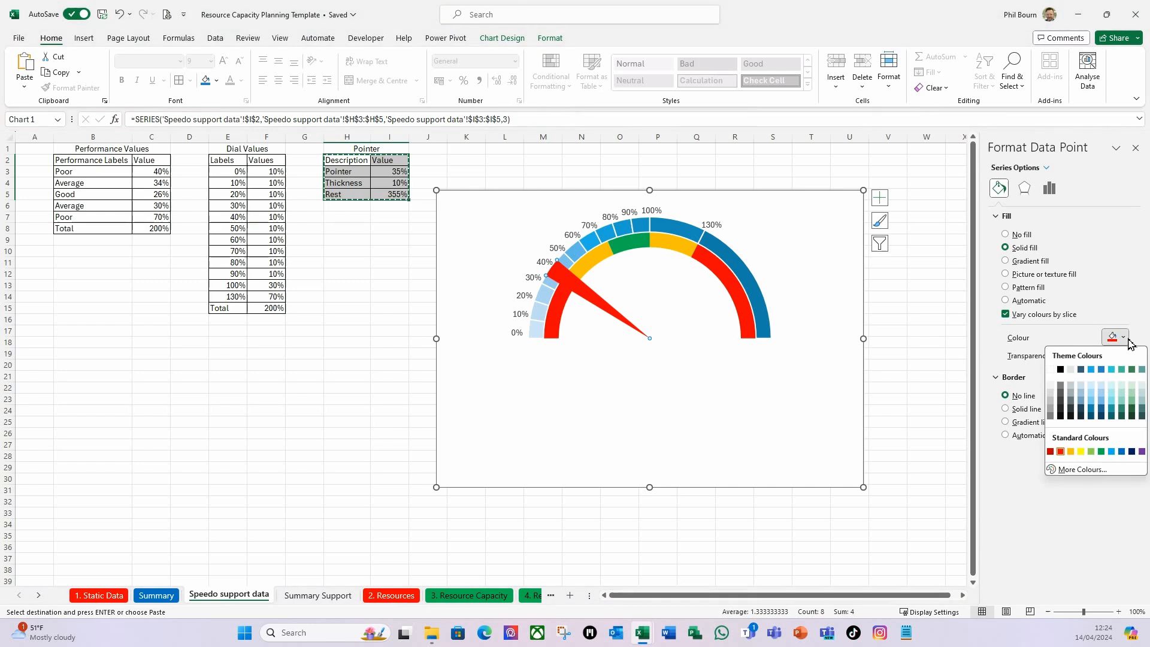
click(1060, 370)
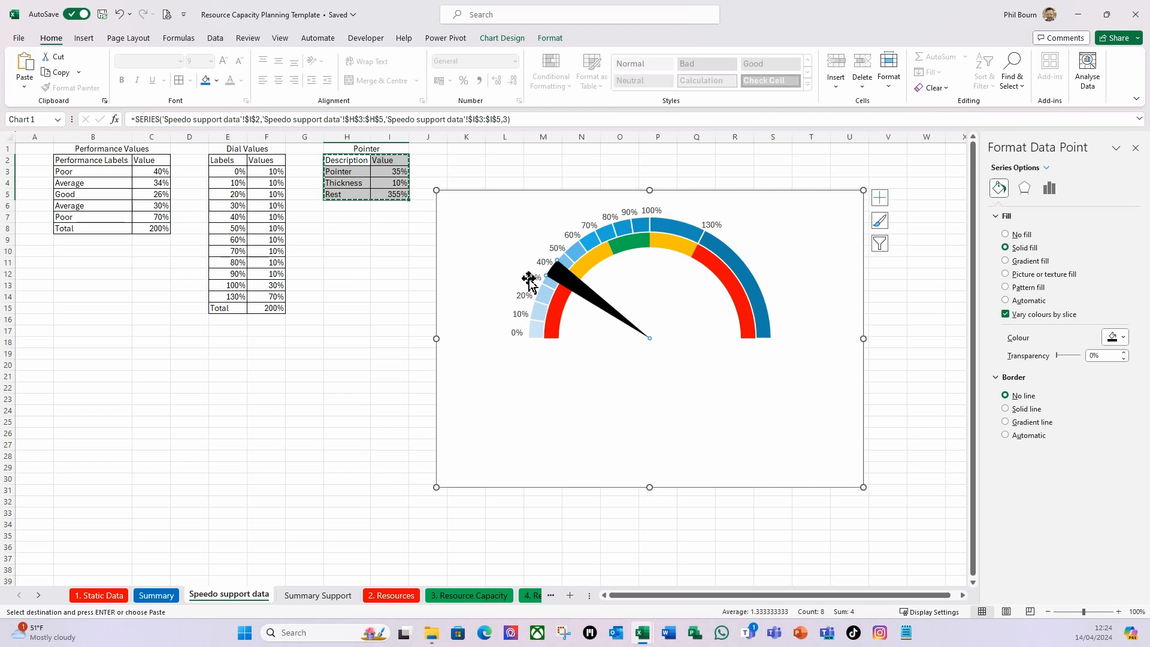
Set the point explosion of the black needle slice to 5%.
click(1047, 190)
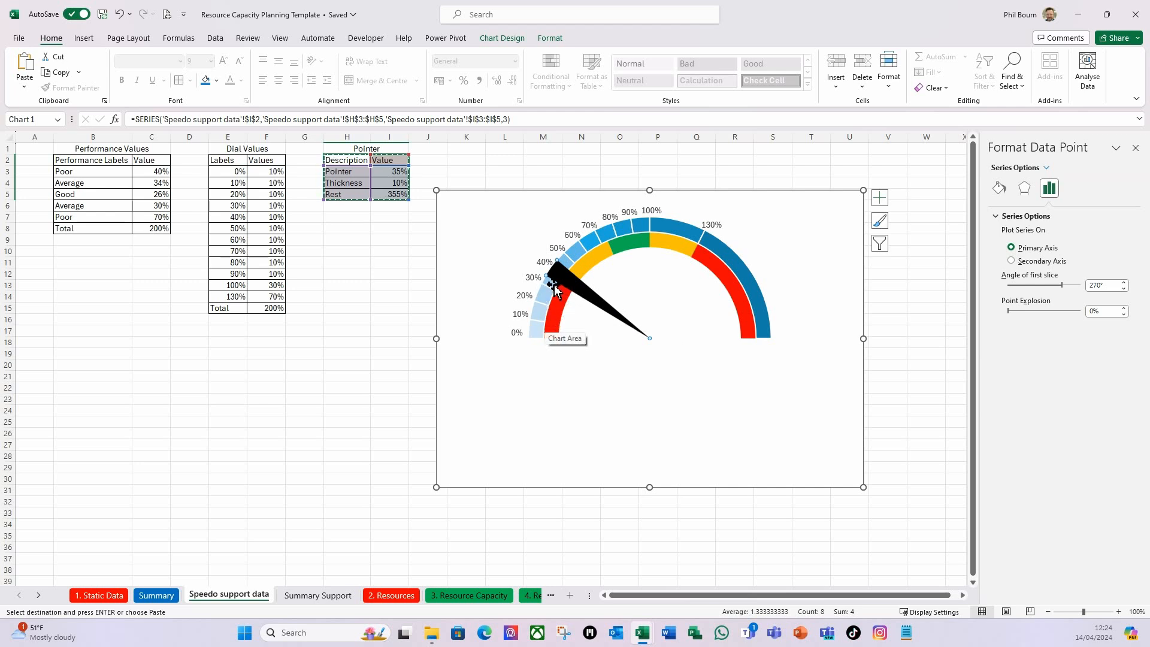
click(1124, 309)
click(1124, 309)
click(1124, 309)
click(1123, 309)
click(1124, 309)
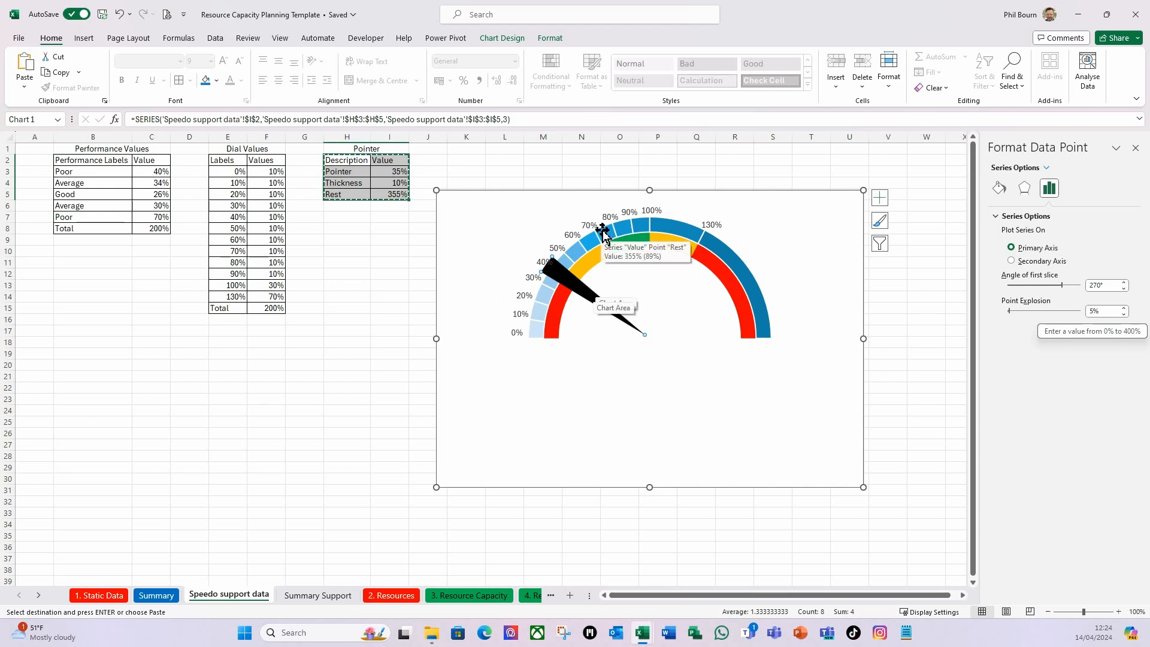
Set the Thickness value in the Pointer table to 3% to make the needle thinner.
click(460, 171)
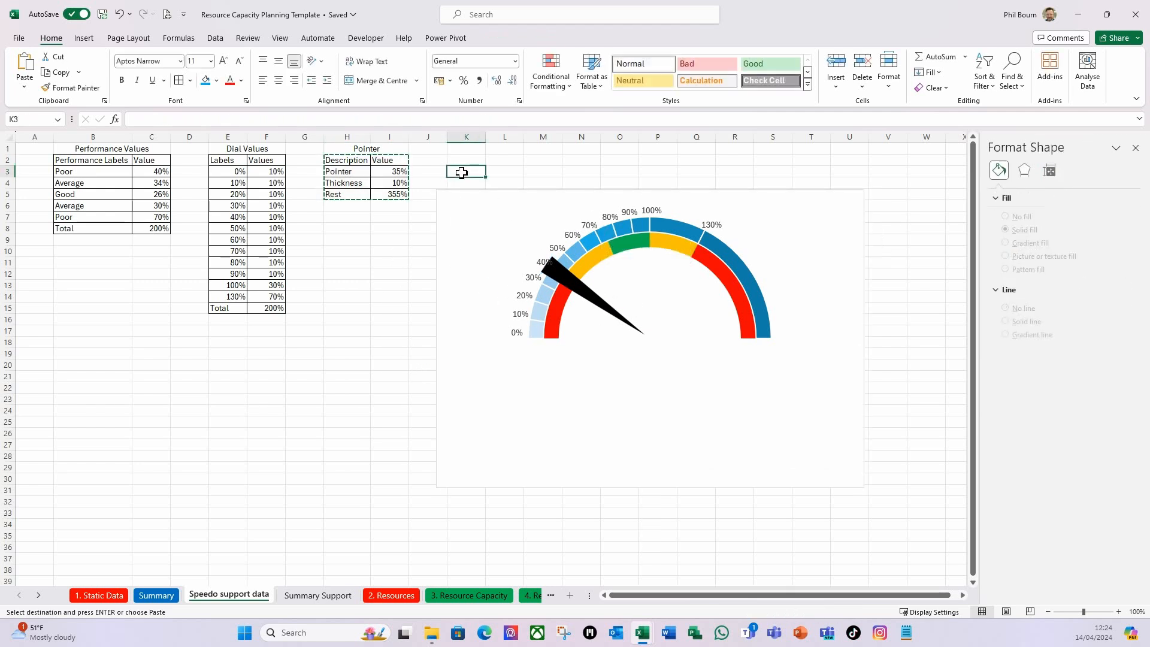
click(393, 181)
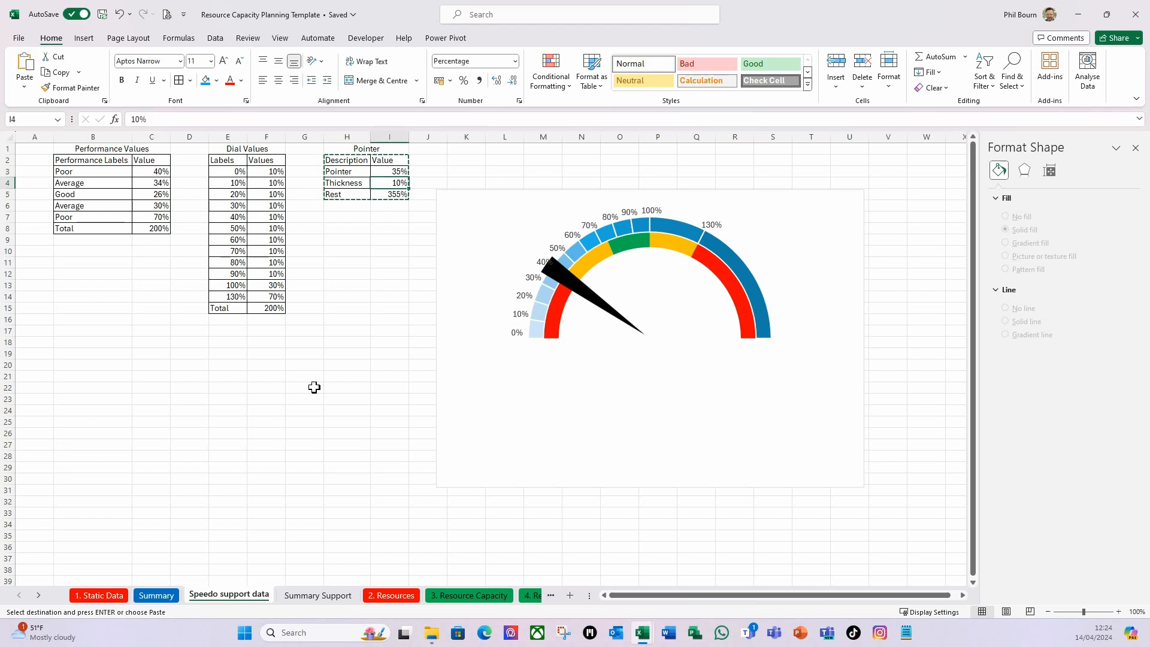
text(3)
key(Return)
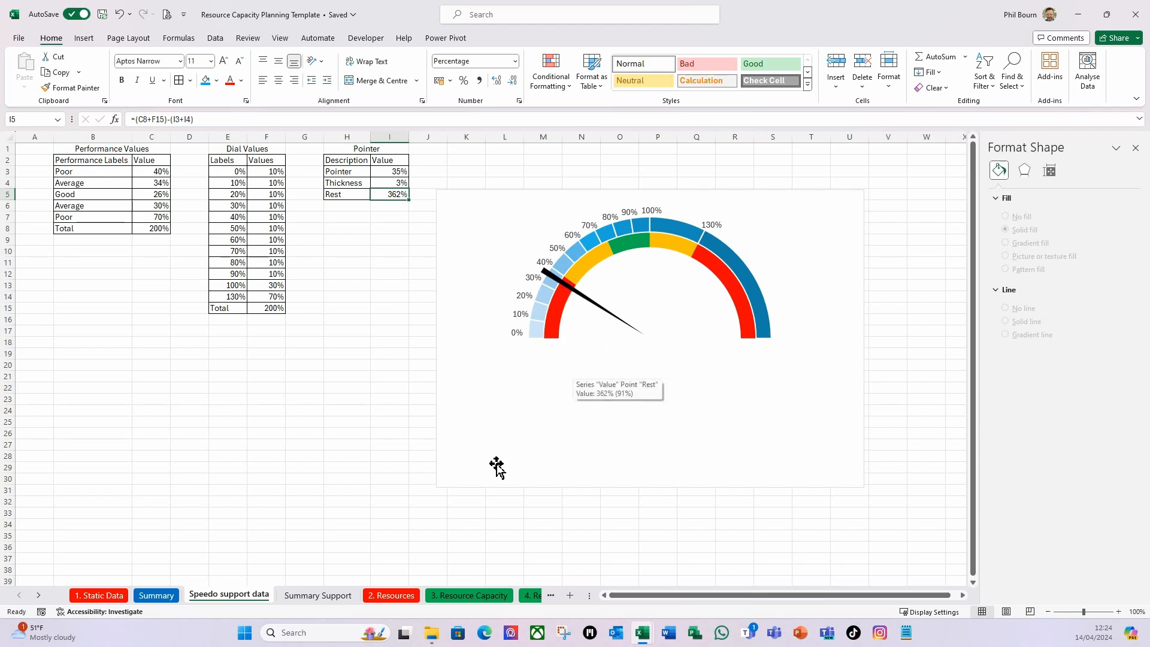
click(340, 422)
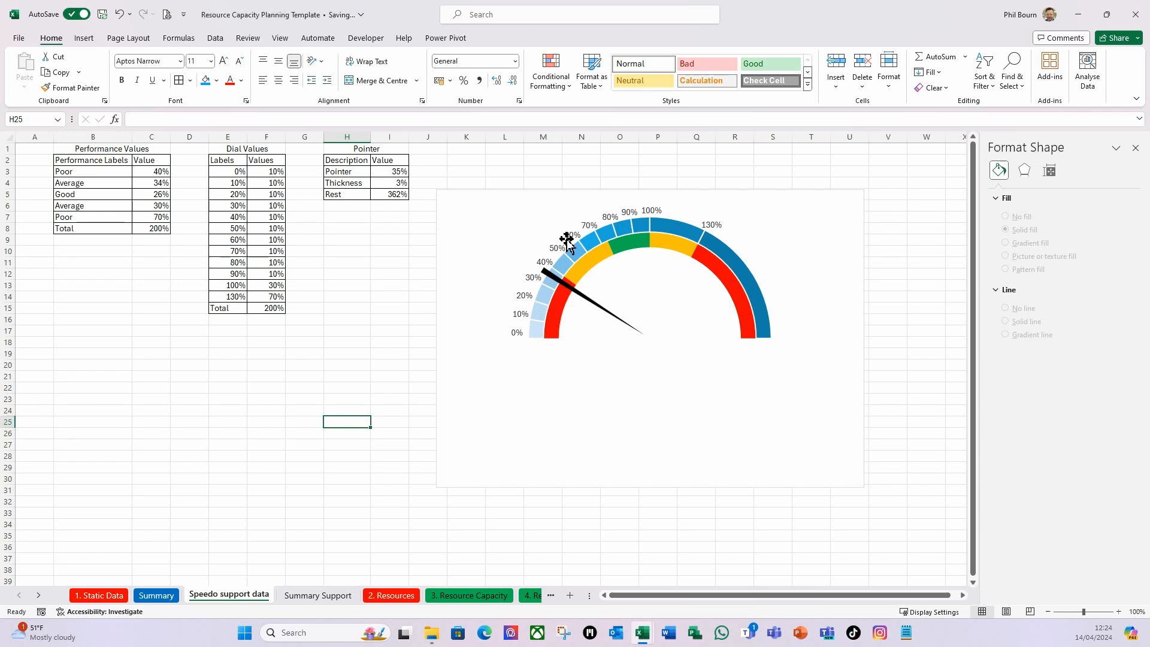
Move the speedometer chart slightly further from the tables and insert a text box at the centre of the dial.
drag(590, 194, 625, 193)
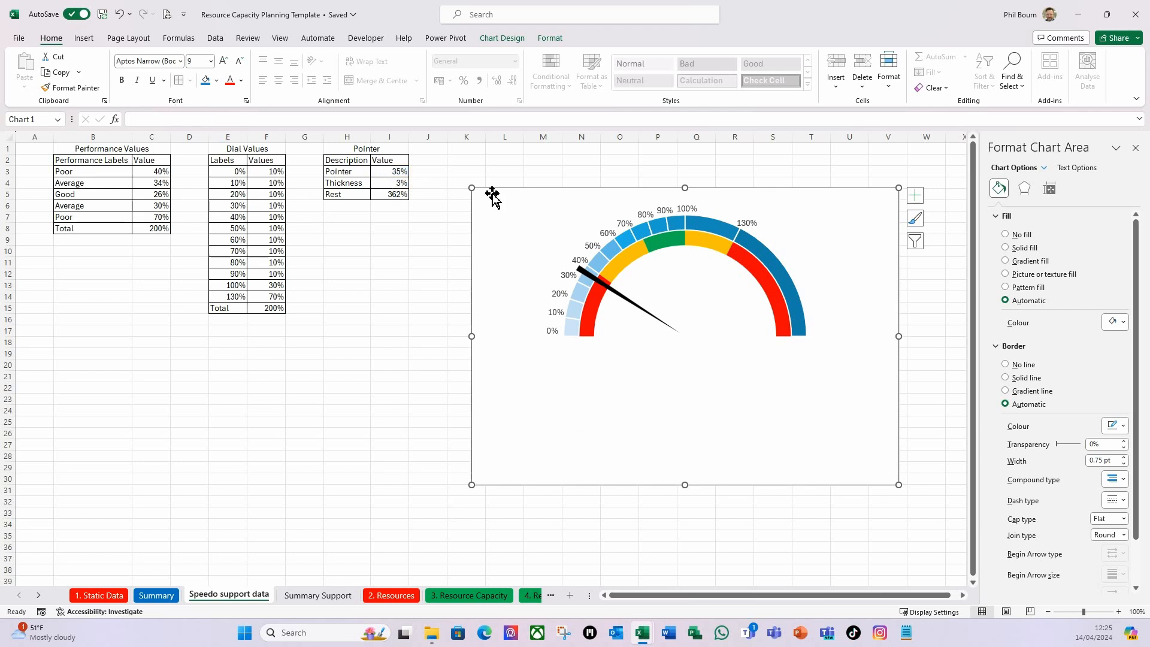
click(84, 38)
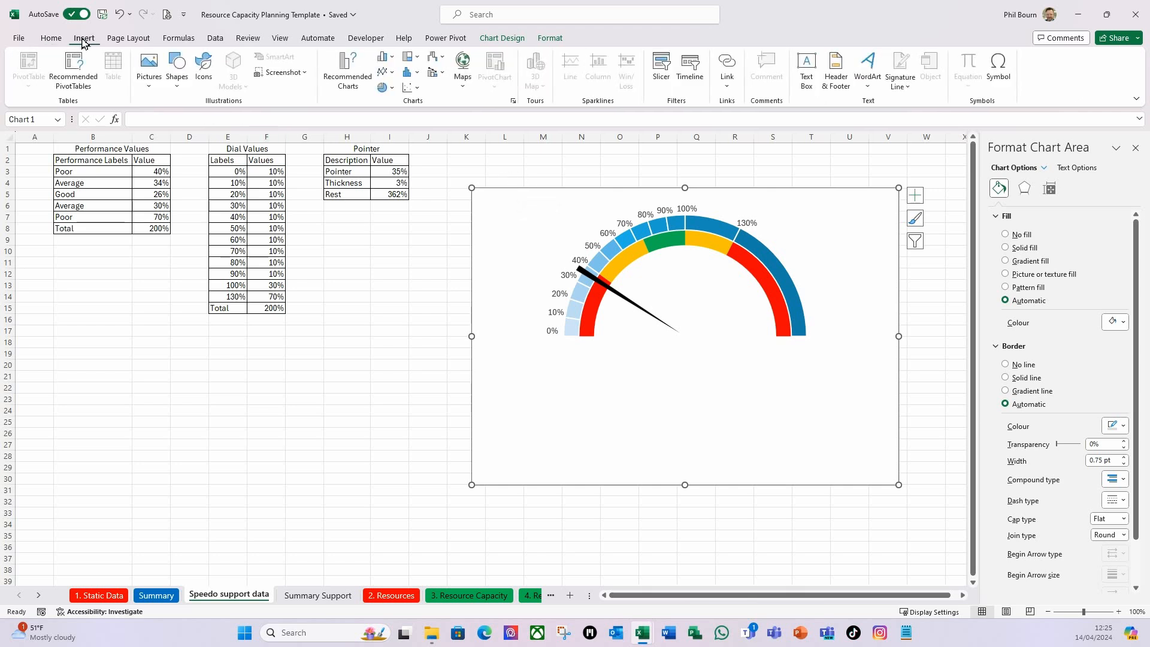
click(806, 69)
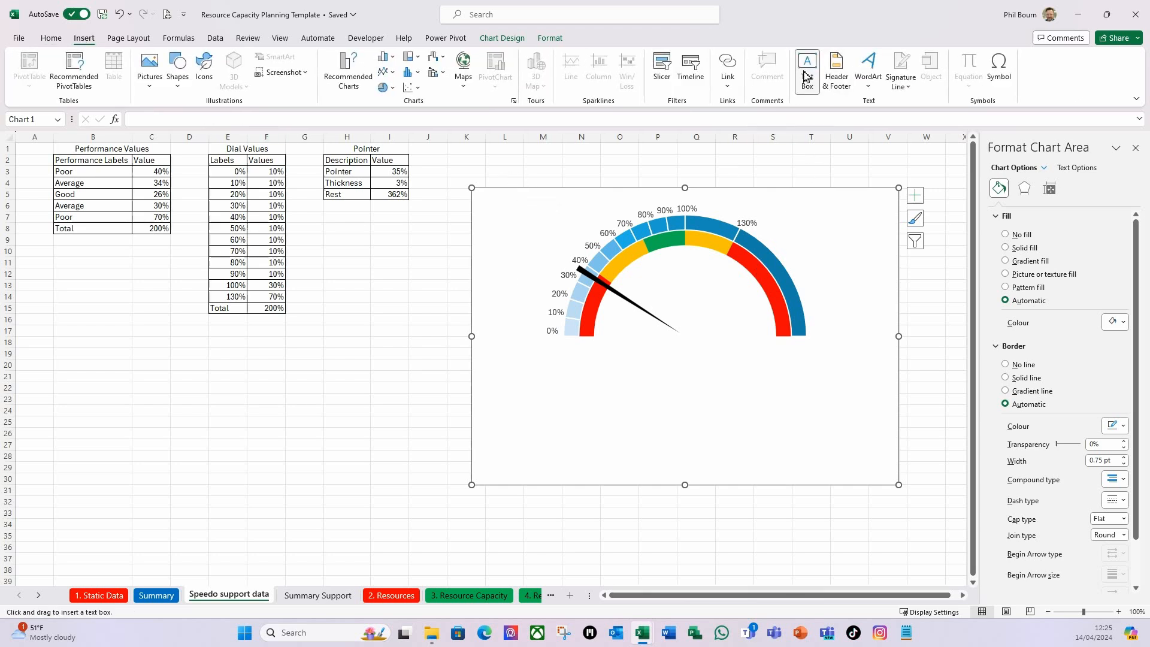
drag(658, 298, 721, 335)
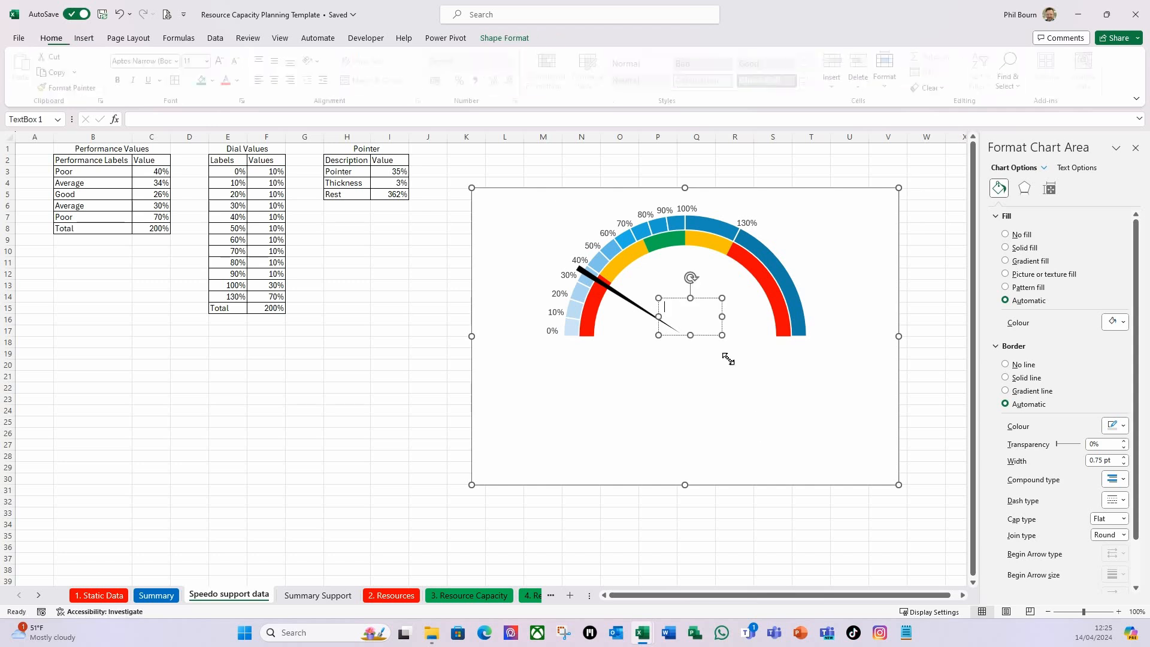
Link the text box to the Pointer value in cell I3 of the Speedo support data sheet.
click(181, 119)
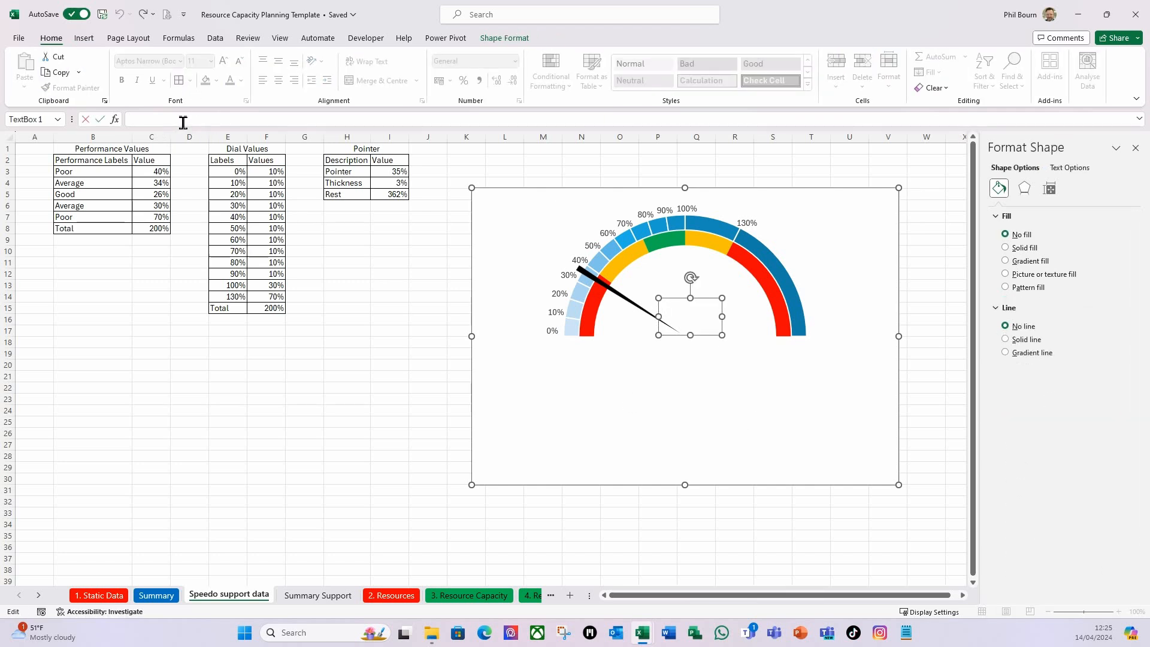
text(=)
click(397, 173)
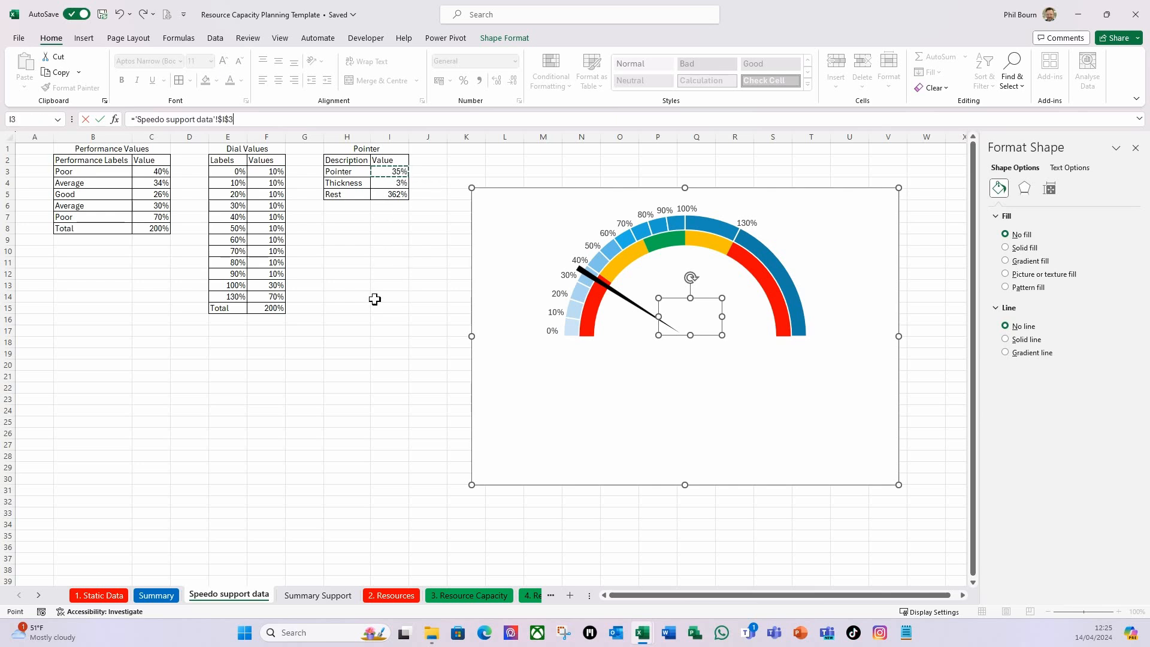
key(Return)
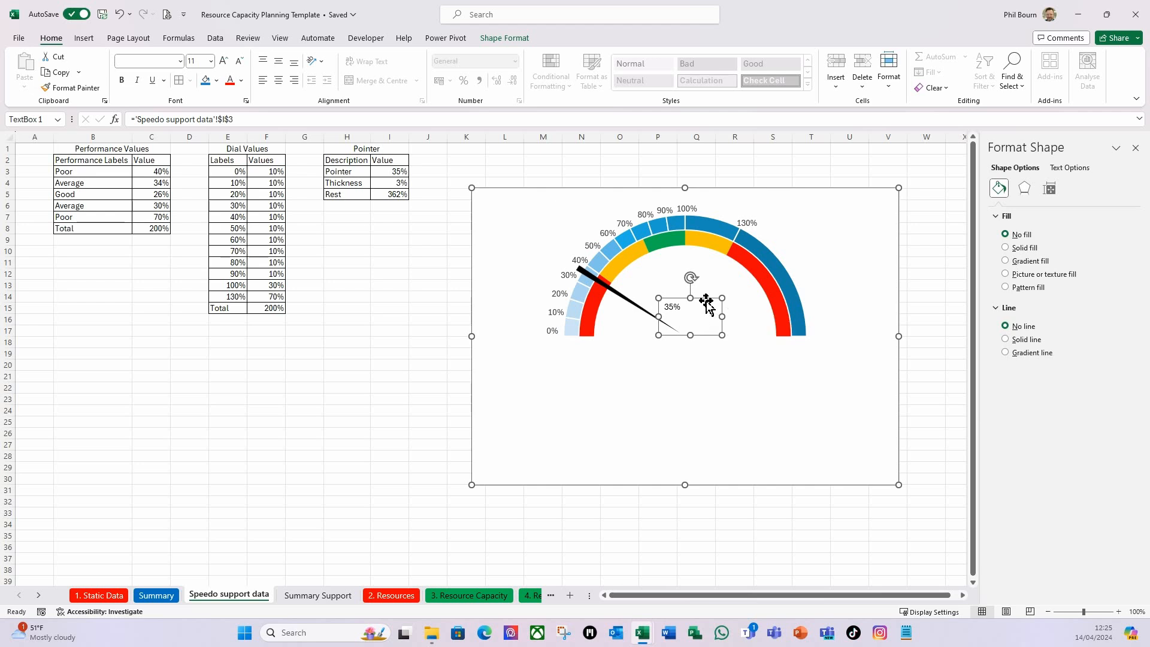
Format the dial's percentage text at size 32 in bold, centred horizontally and vertically in its box.
click(211, 61)
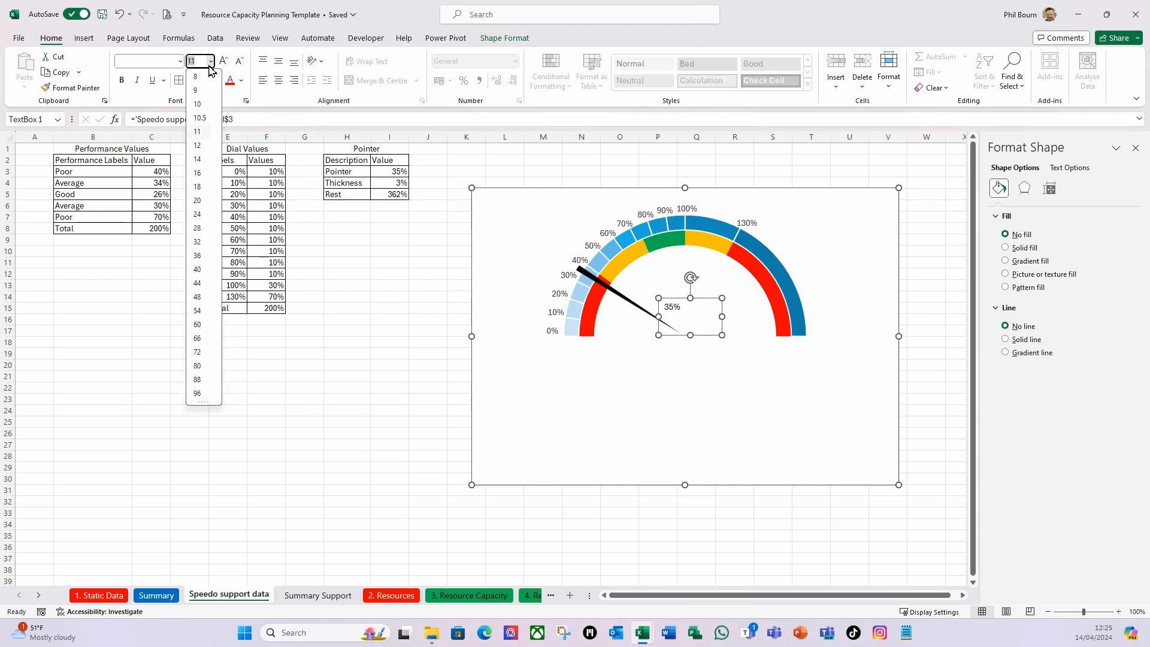
click(198, 245)
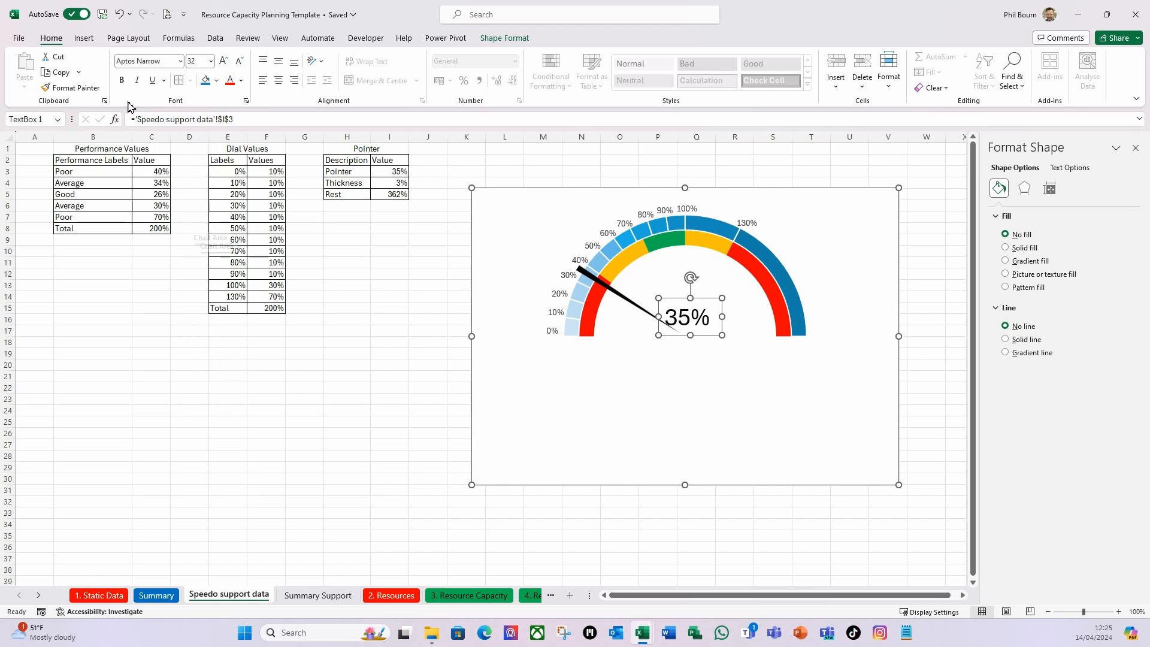
click(122, 80)
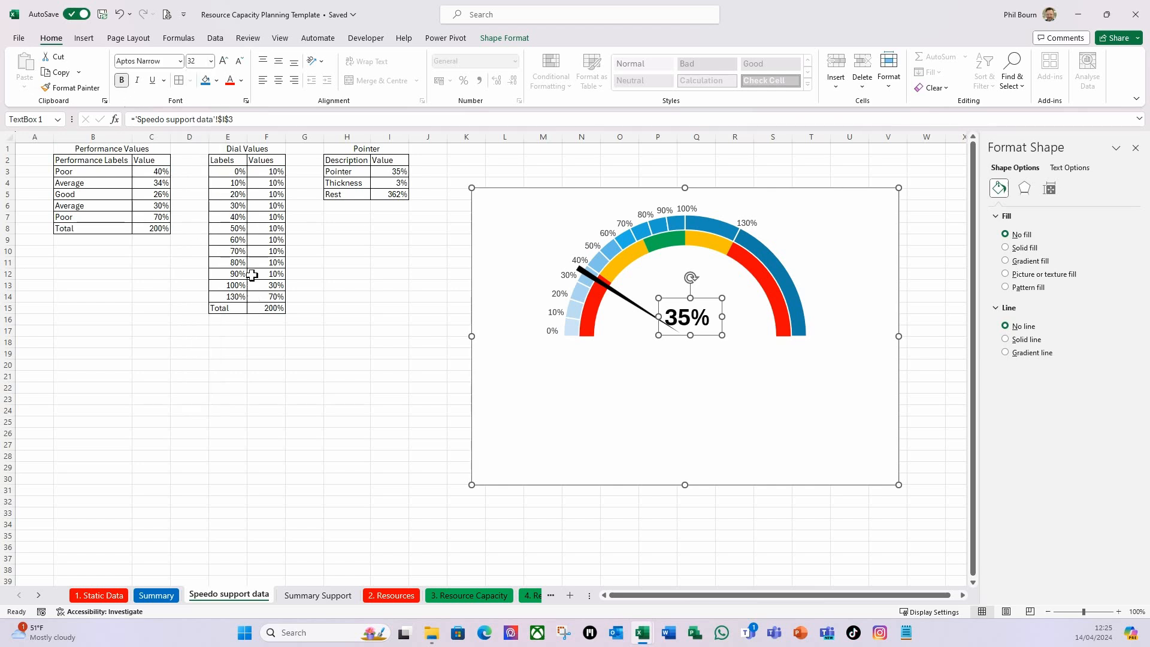
click(279, 84)
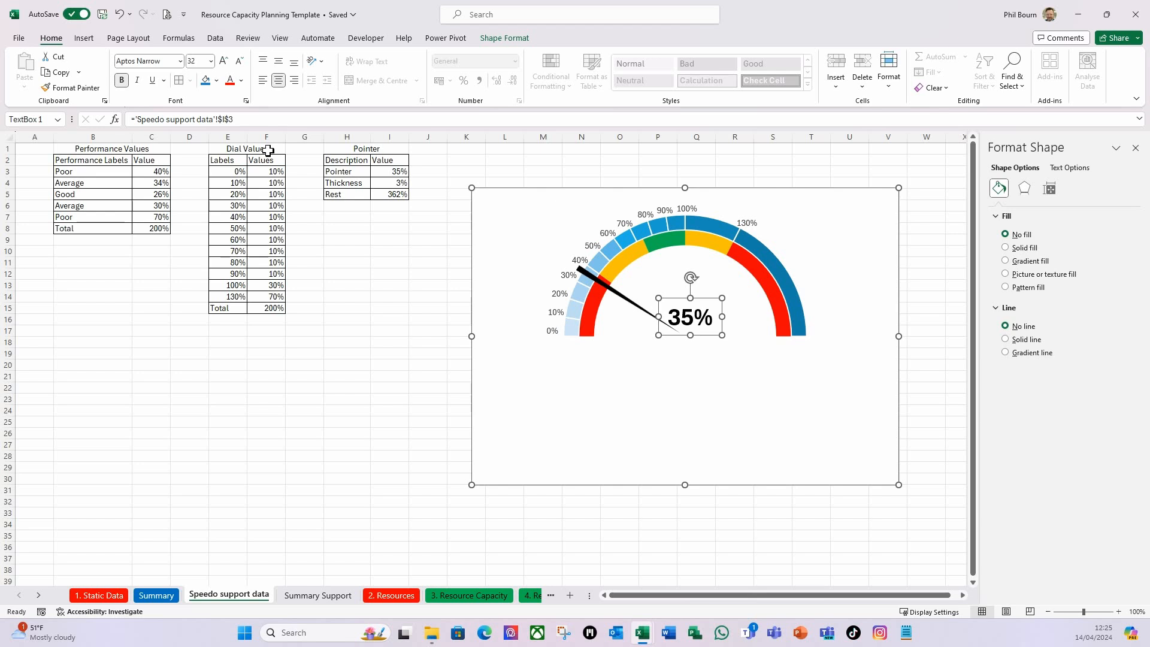
click(280, 64)
Widen the percentage text box on both sides so the value sits centrally under the dial.
click(657, 317)
drag(657, 317, 639, 318)
drag(722, 316, 731, 318)
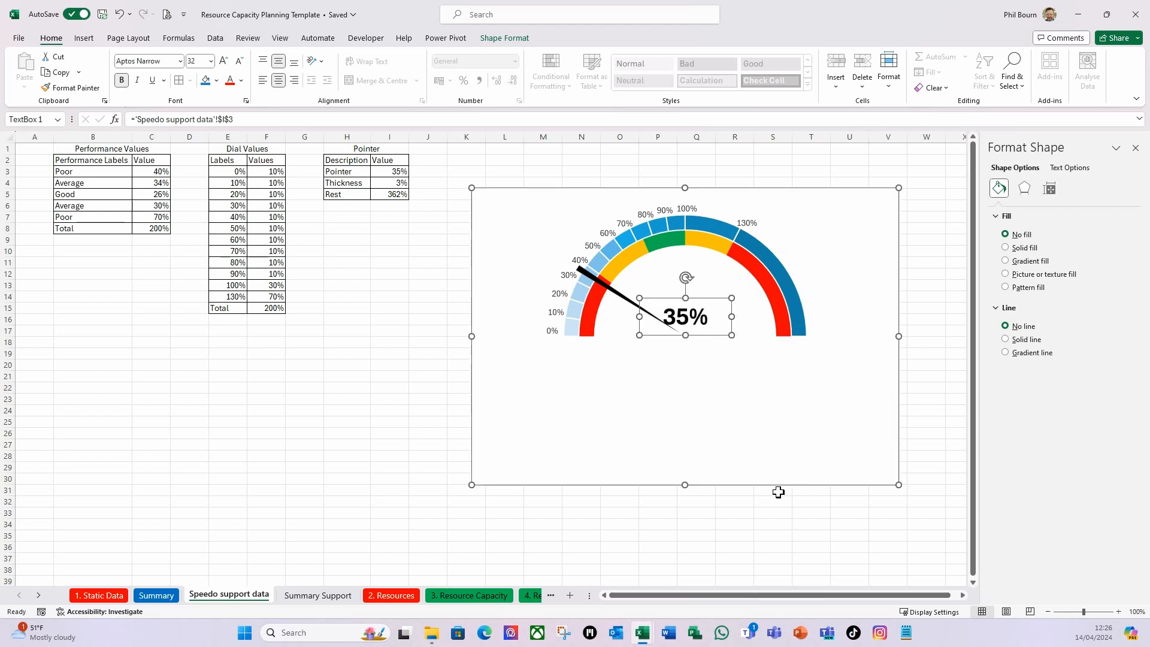
click(643, 547)
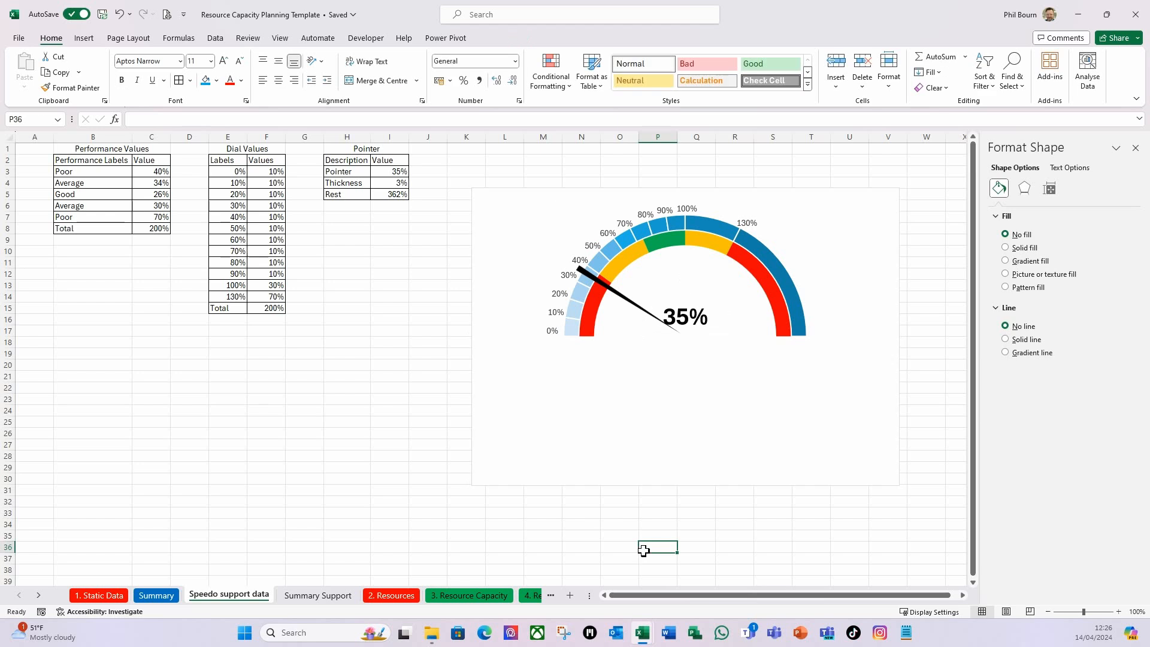
Check how the speedometer responds when the Summary sheet's Skill Set slicer is filtered to Architect and cleared again.
click(156, 595)
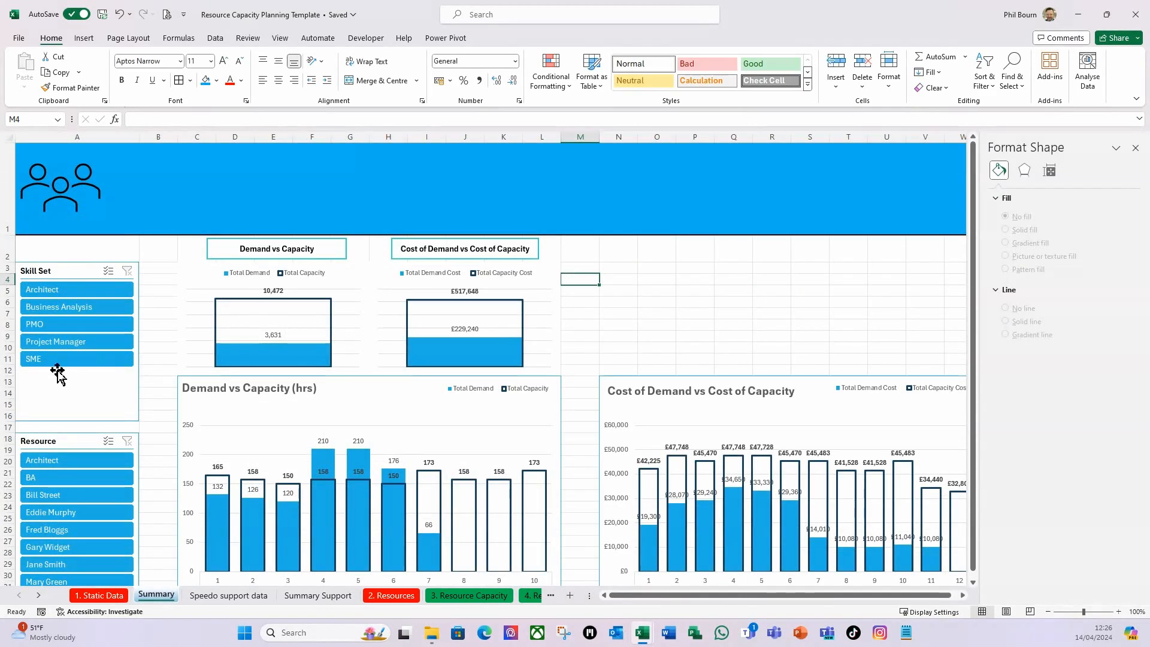
click(63, 292)
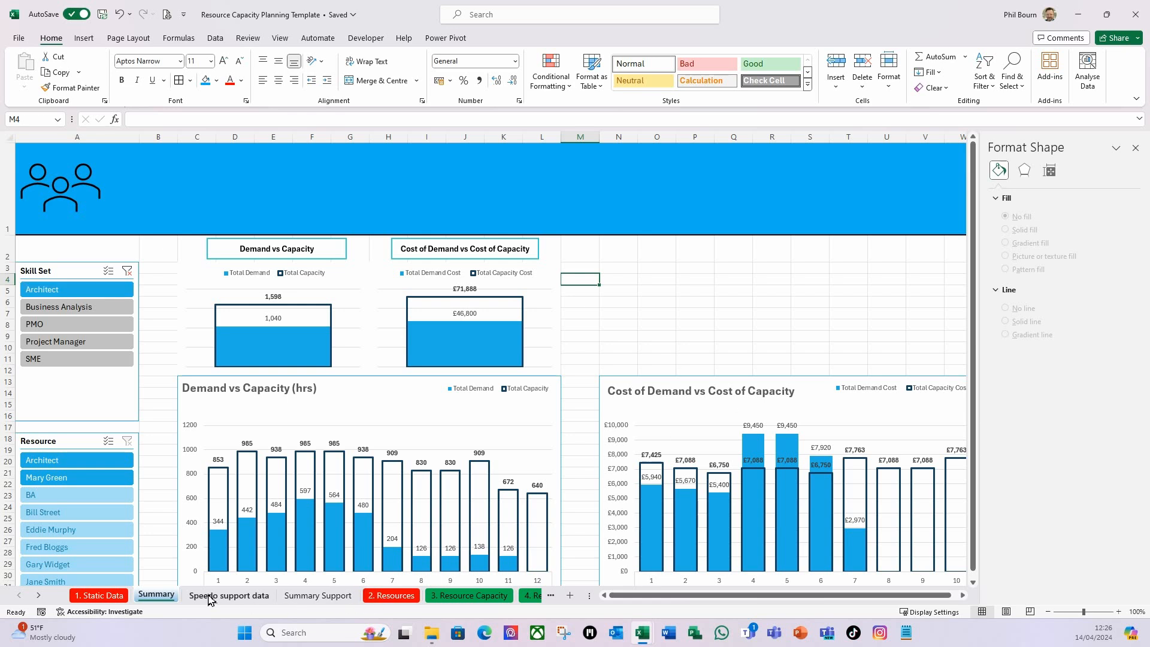
click(228, 595)
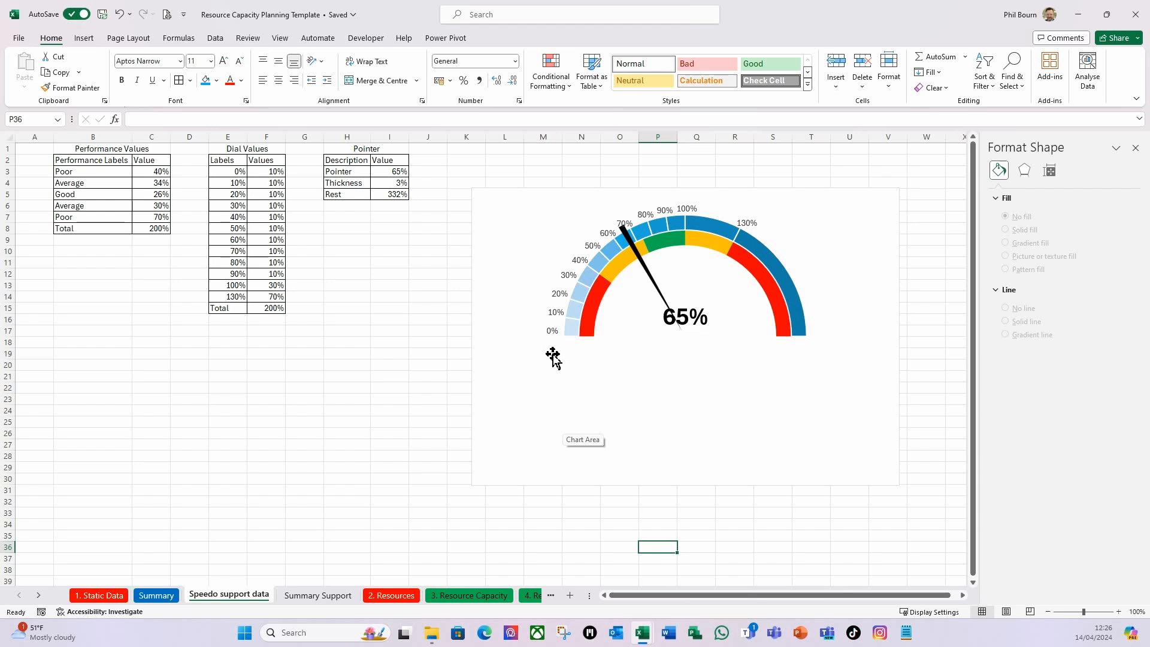
mouse_move(698, 223)
click(156, 595)
click(128, 272)
click(248, 596)
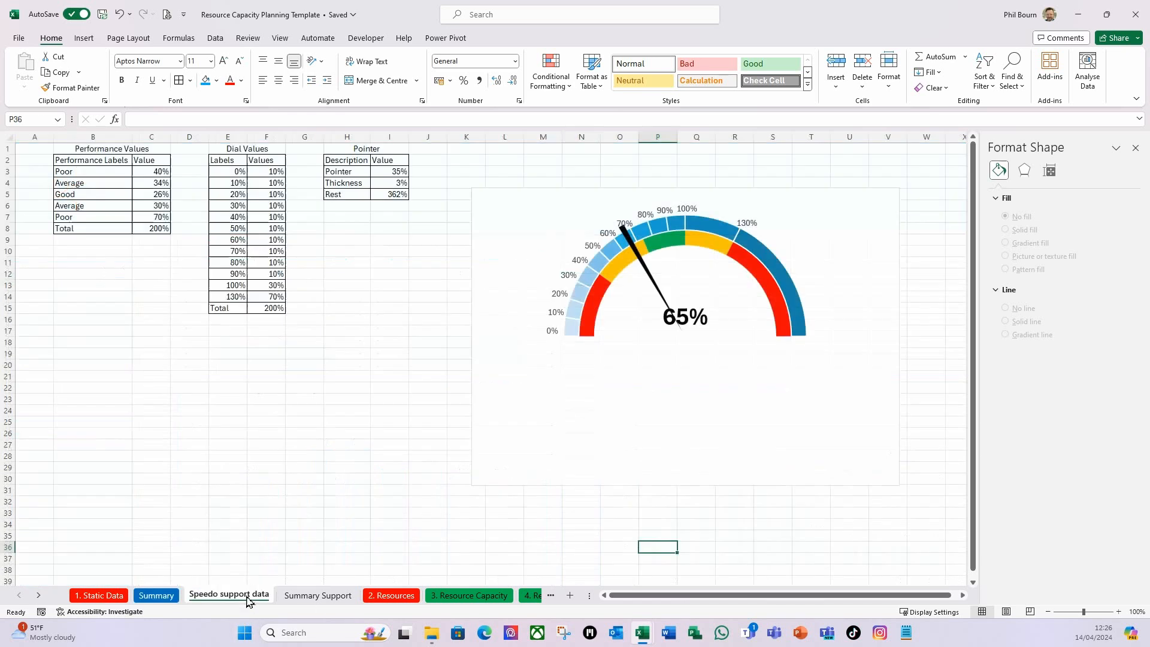
click(405, 378)
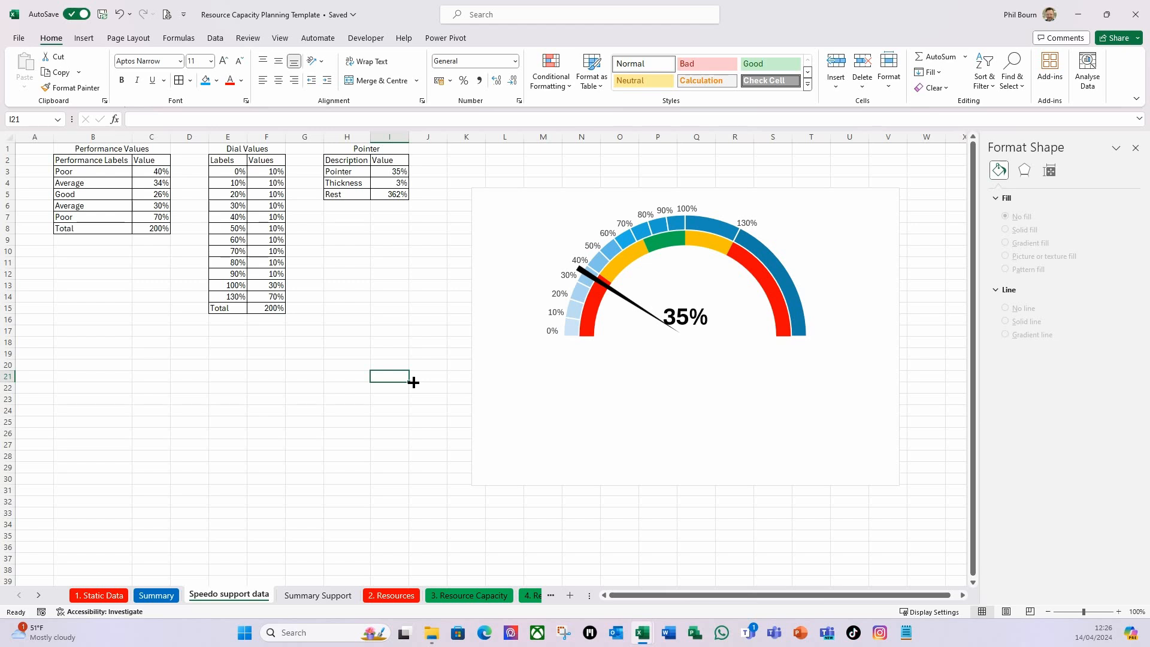
Give the speedometer's chart area no fill and no border line.
click(544, 191)
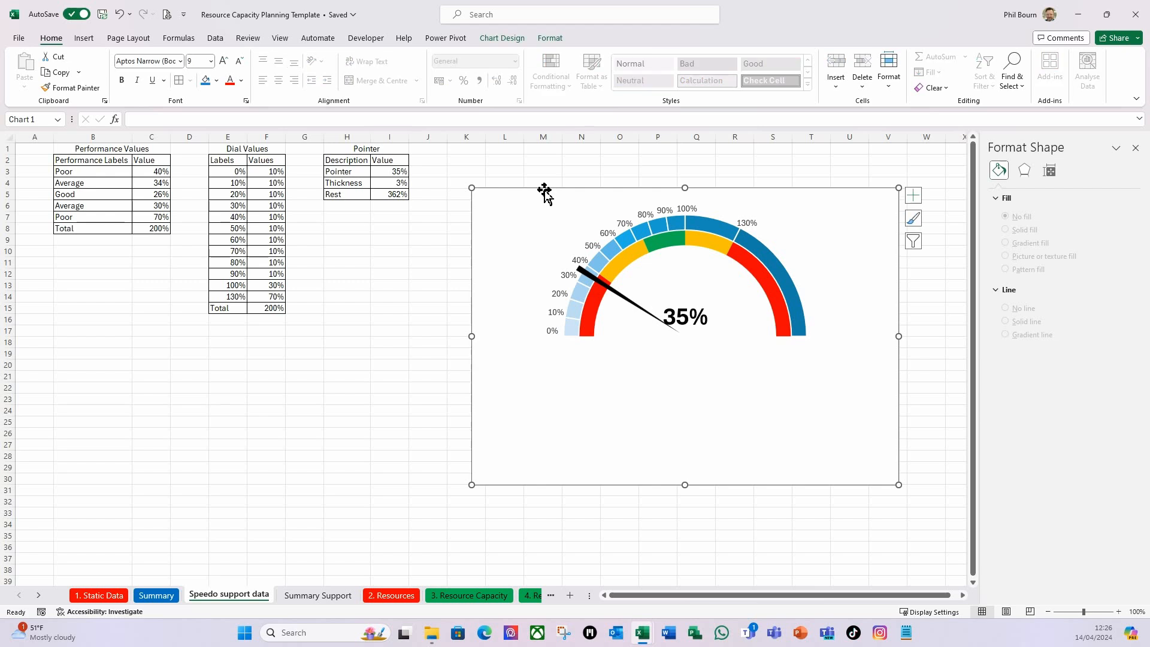
click(549, 38)
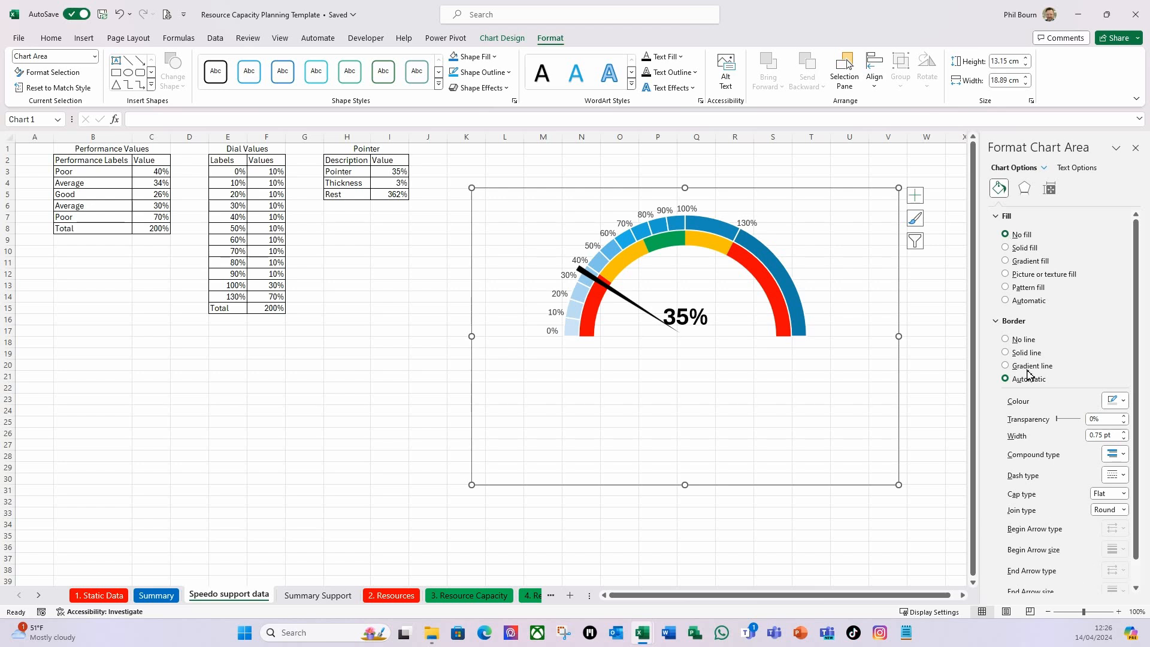
click(1008, 340)
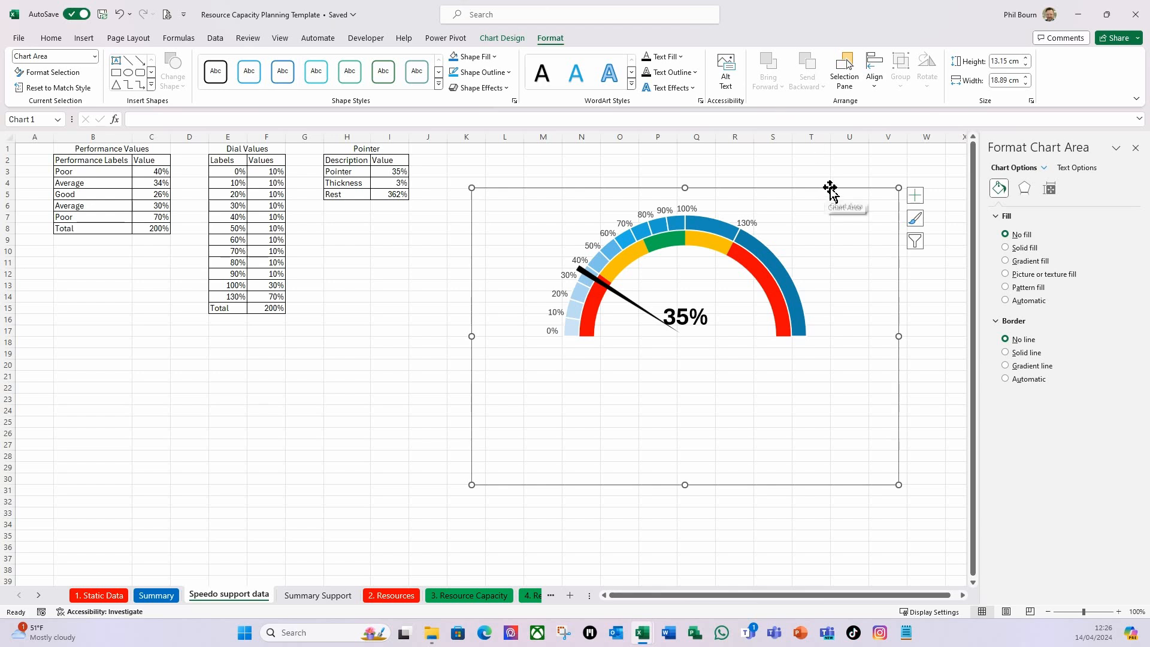
Set the speedometer chart's placement property to Don't move or size with cells.
click(1051, 197)
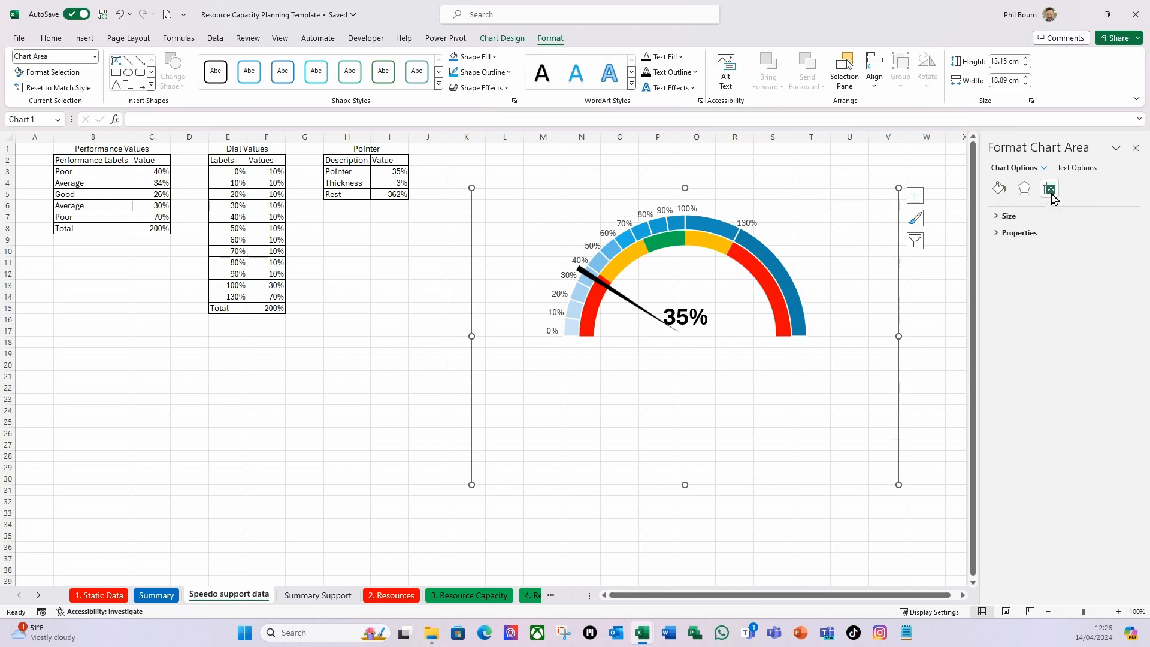
click(997, 233)
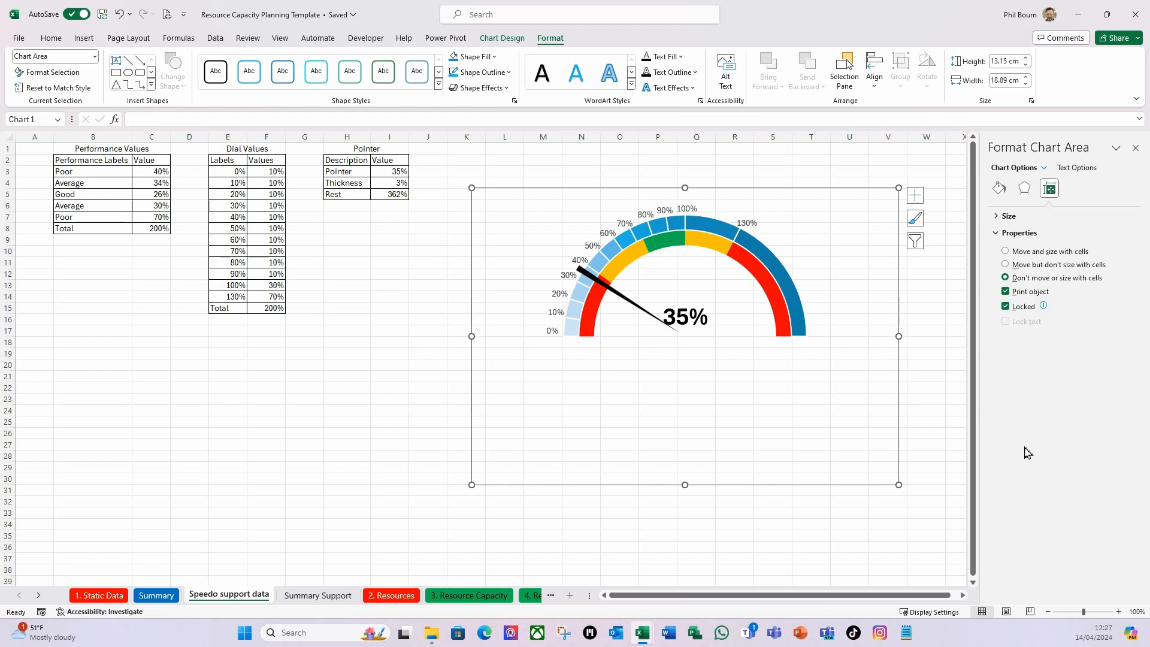
click(432, 321)
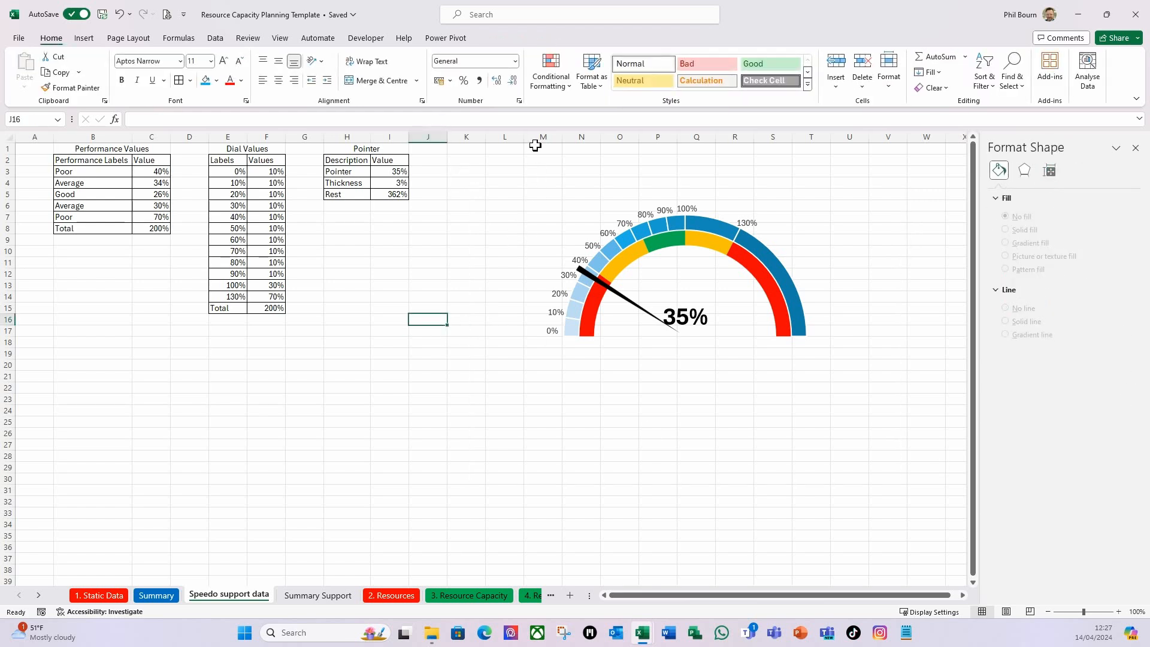
Slightly widen columns L and S and make row 16 taller to test the chart's fixed placement.
drag(529, 143, 540, 147)
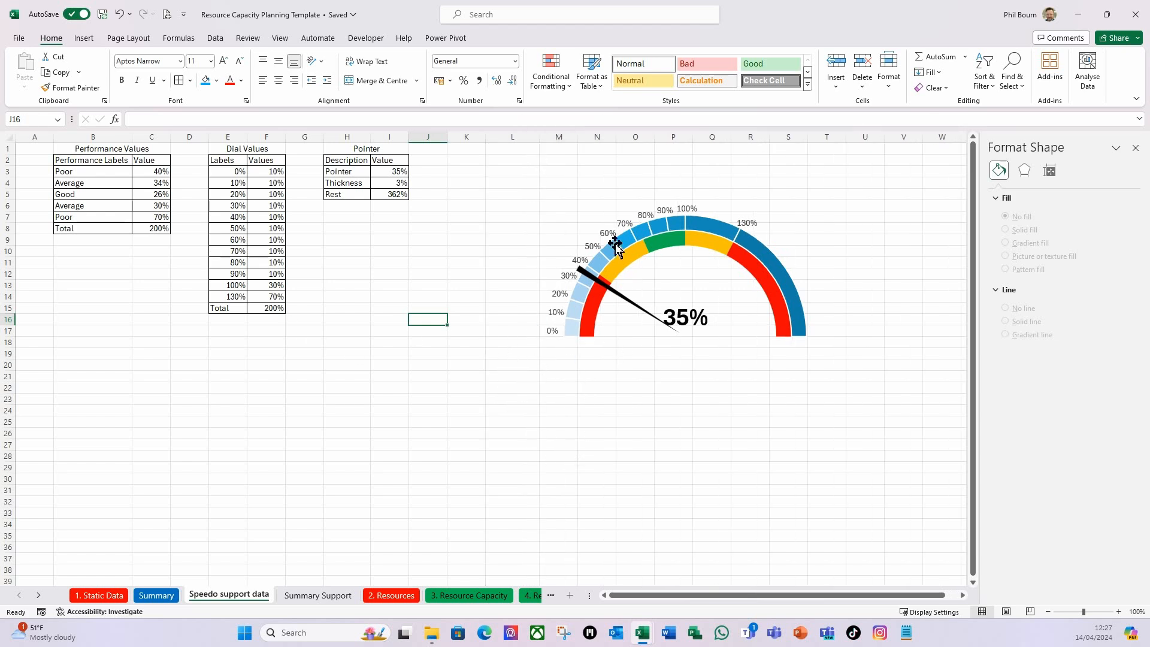
mouse_move(627, 246)
drag(10, 336, 9, 340)
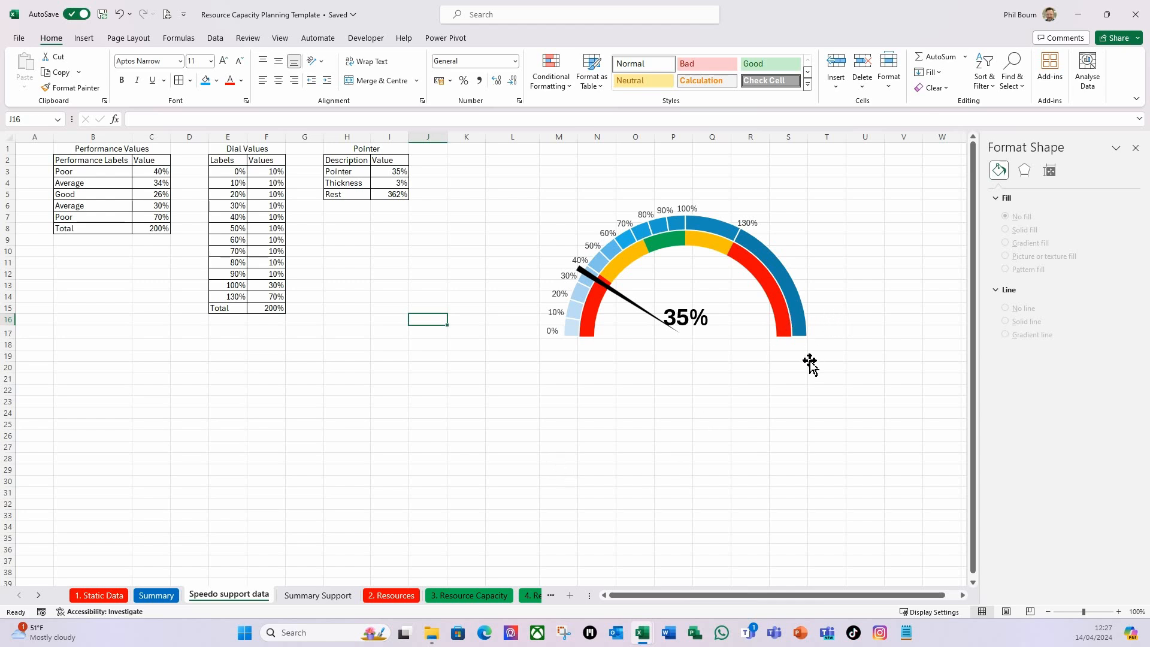
drag(807, 139, 813, 145)
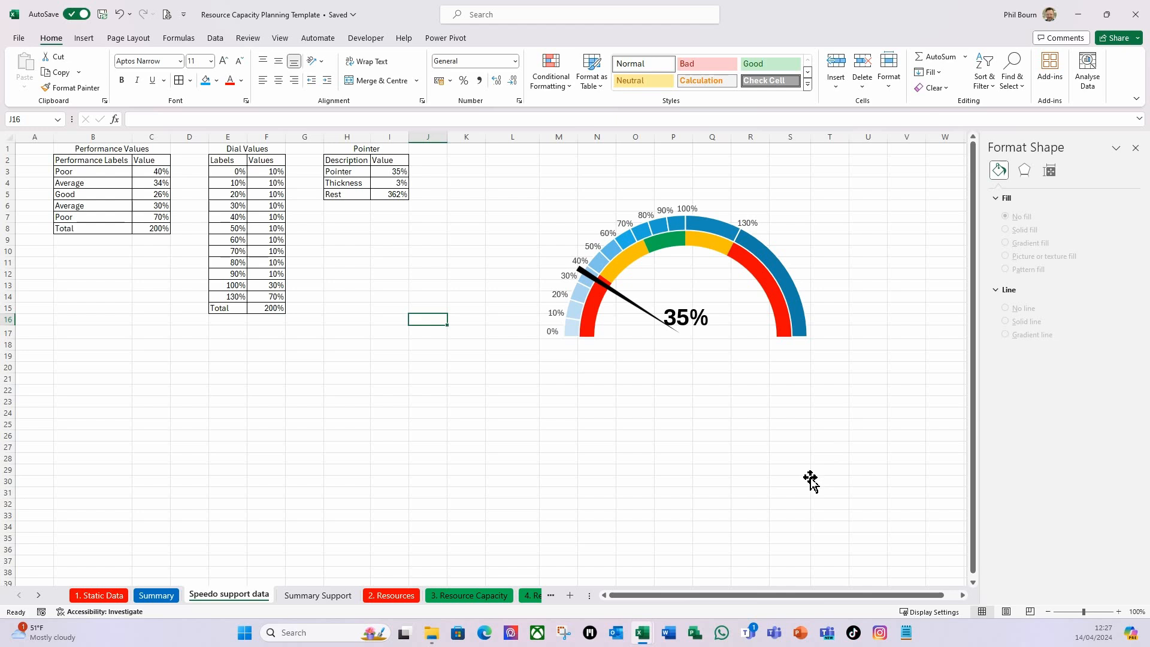
click(549, 209)
click(559, 170)
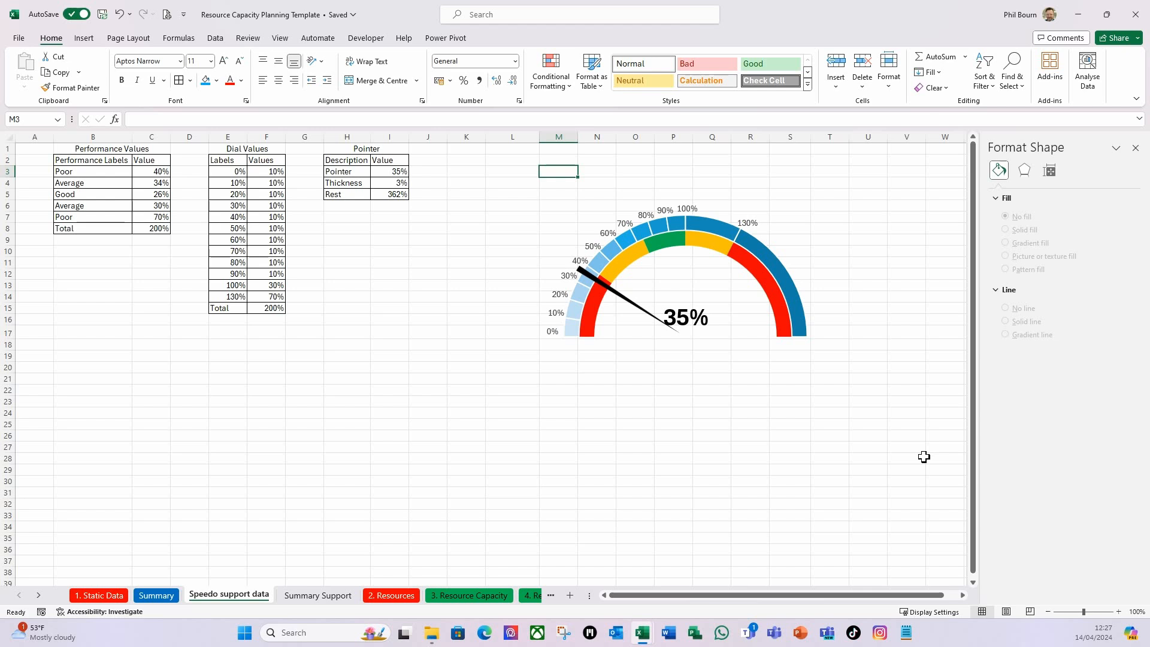
key(Down)
key(Down)
key(Down)
key(Down)
key(Up)
key(Up)
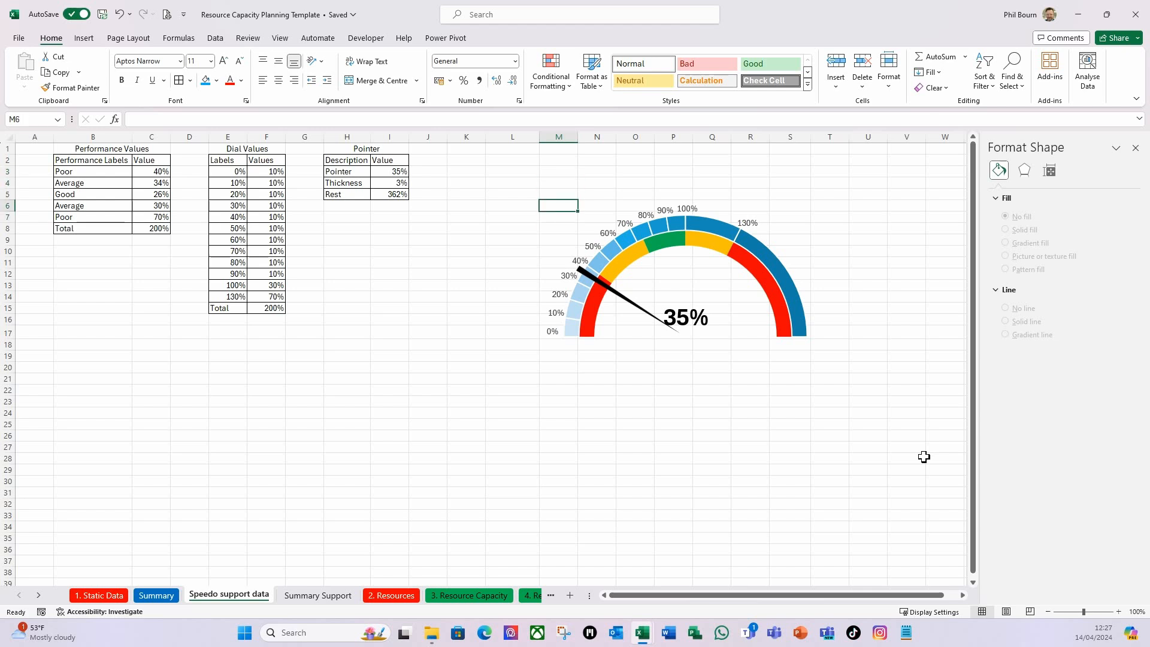
Select the cell range M6:S17 behind the speedometer on the Speedo support data sheet and copy it.
key(Down)
key(shift+Right)
key(shift+Right)
key(shift+Right)
key(shift+Right)
key(shift+Right)
key(shift+Right)
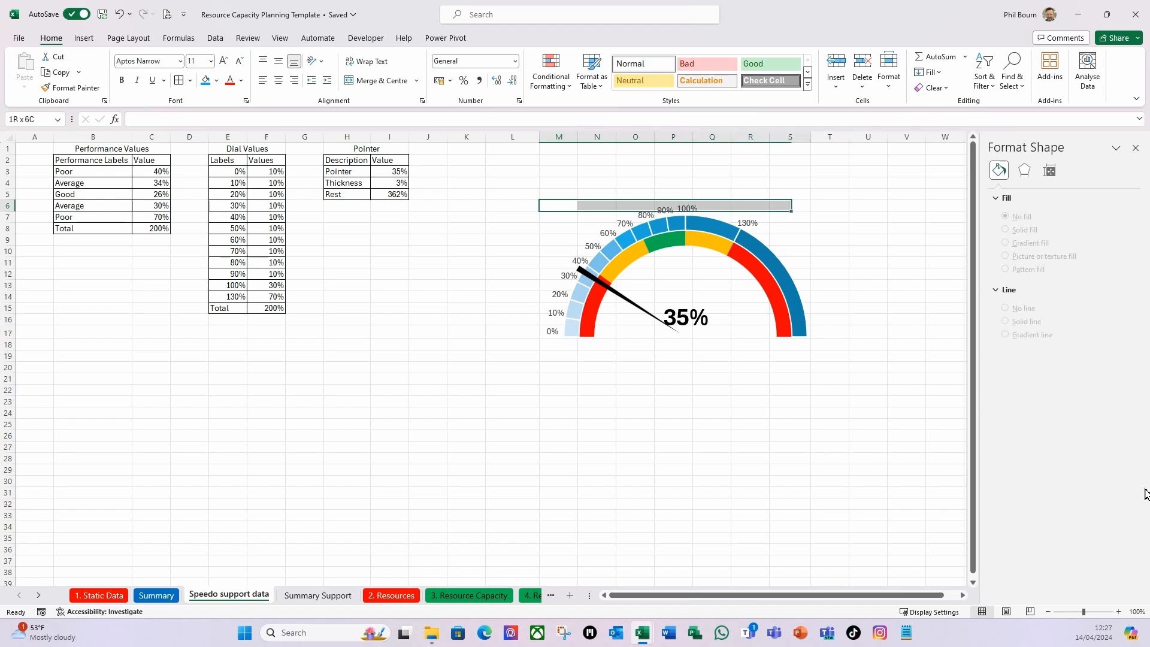
key(shift+Down)
key(shift+Down)
key(shift+Down)
key(shift+Down)
key(shift+Down)
key(shift+Down)
key(shift+Down)
key(shift+Down)
key(shift+Down)
key(shift+Down)
key(shift+Down)
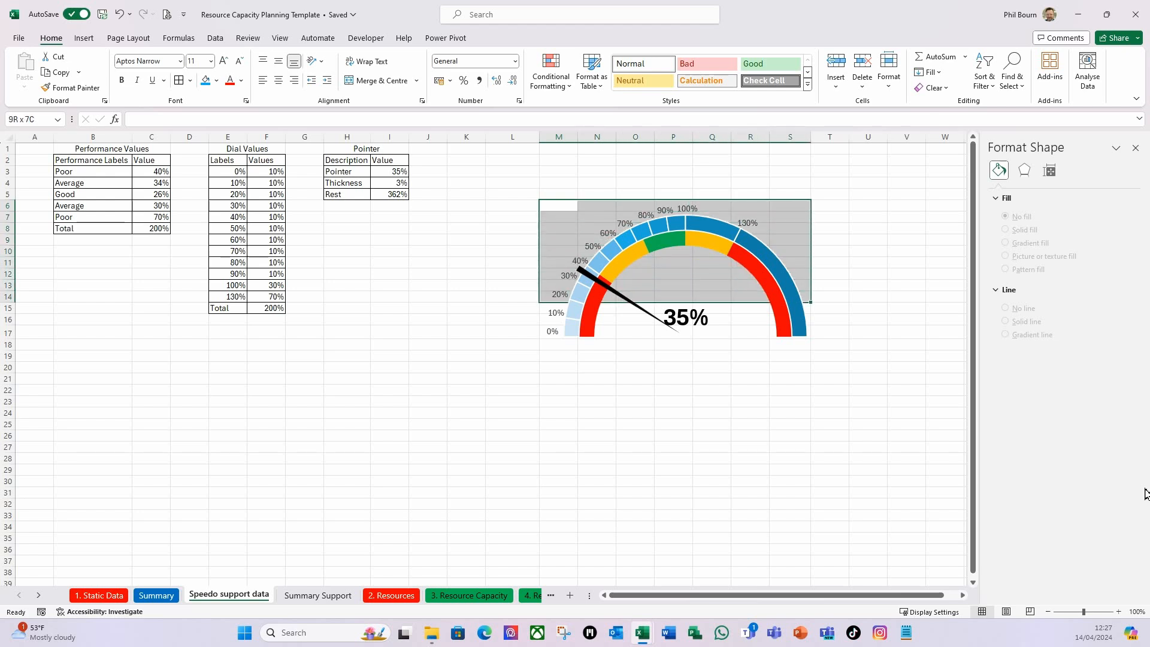
key(ctrl+c)
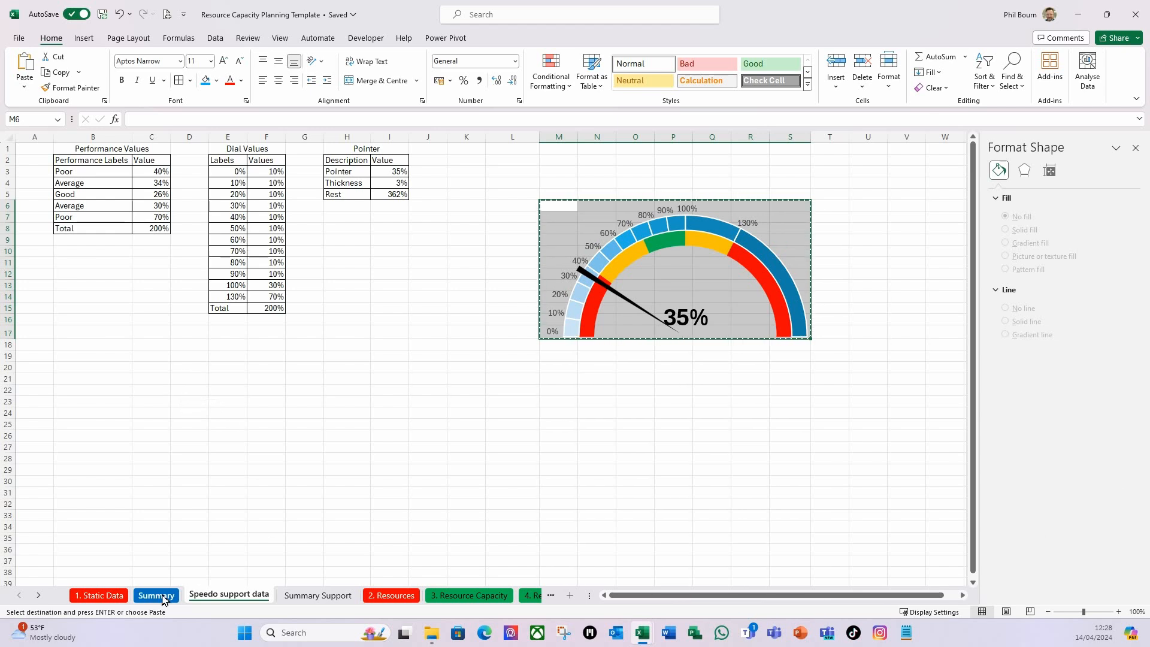
Paste the copied speedometer range as a linked picture at cell Z3 of the Summary sheet, closing the formatting pane.
click(157, 595)
click(786, 270)
click(964, 597)
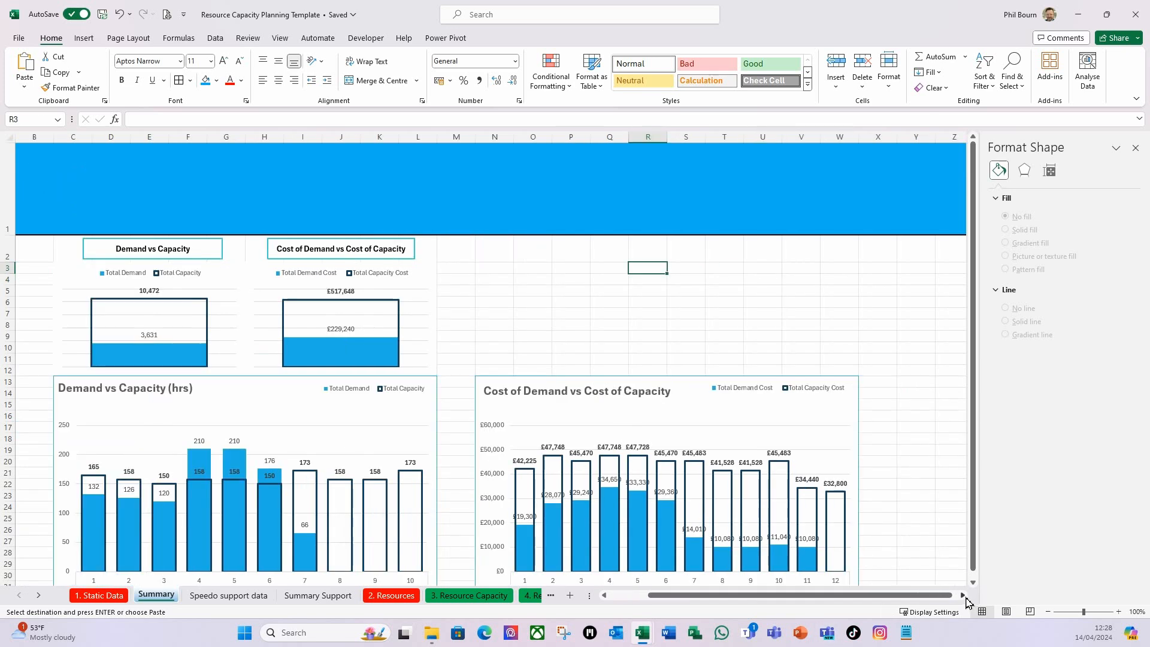
click(964, 596)
click(964, 596)
click(964, 596)
click(845, 277)
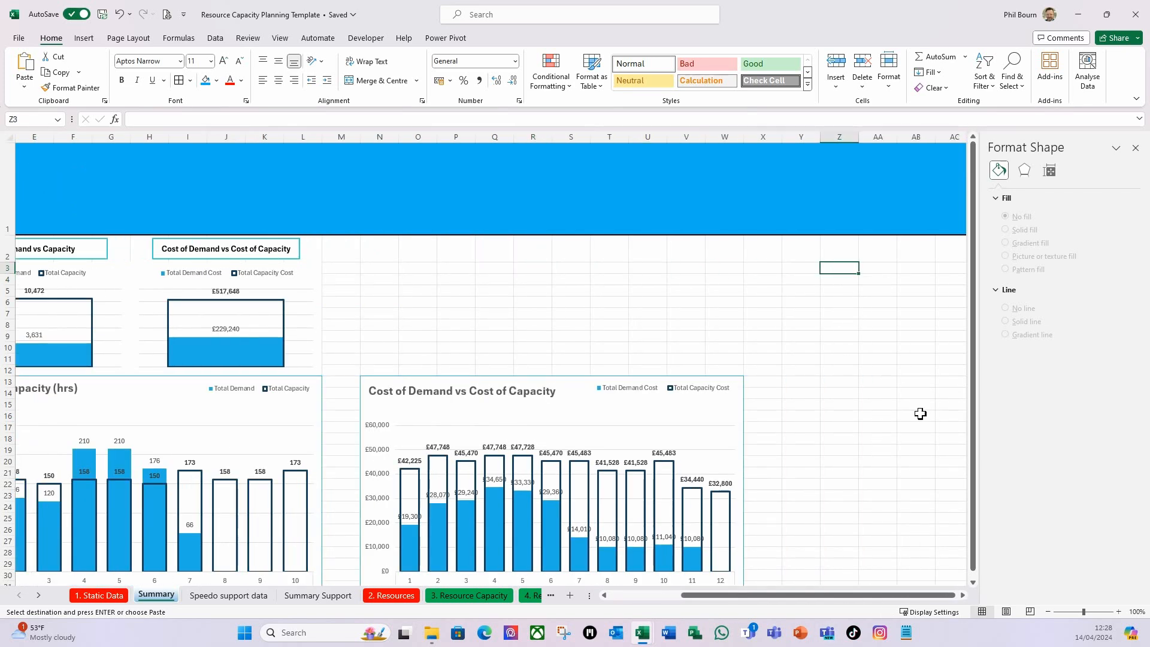
click(1136, 148)
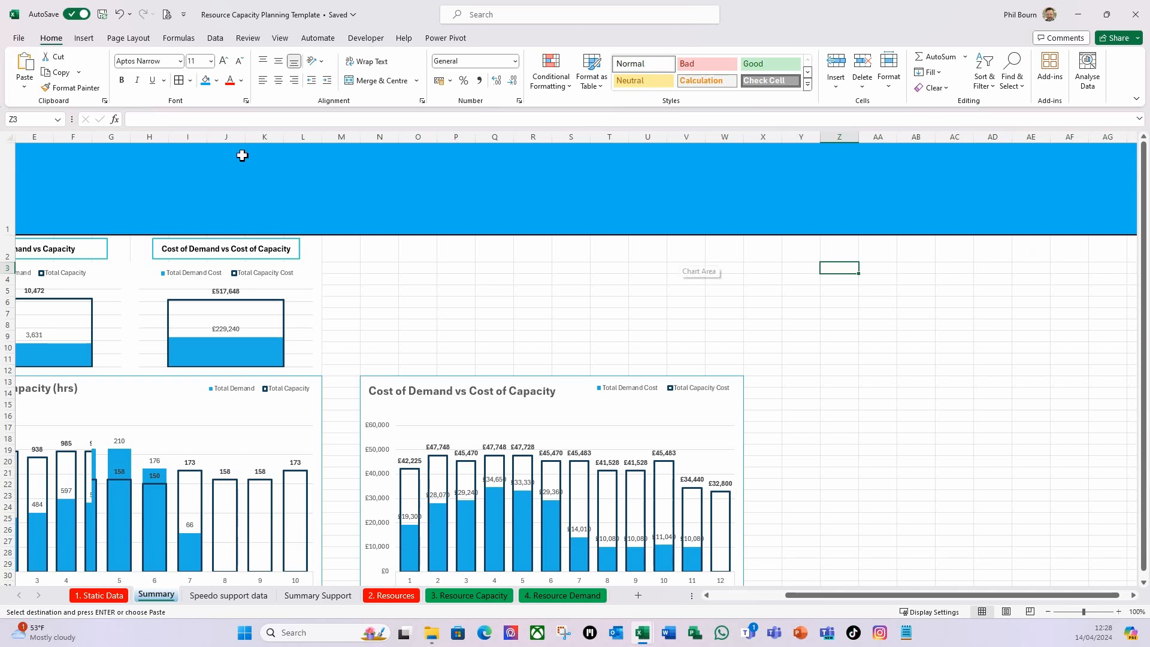
right_click(841, 266)
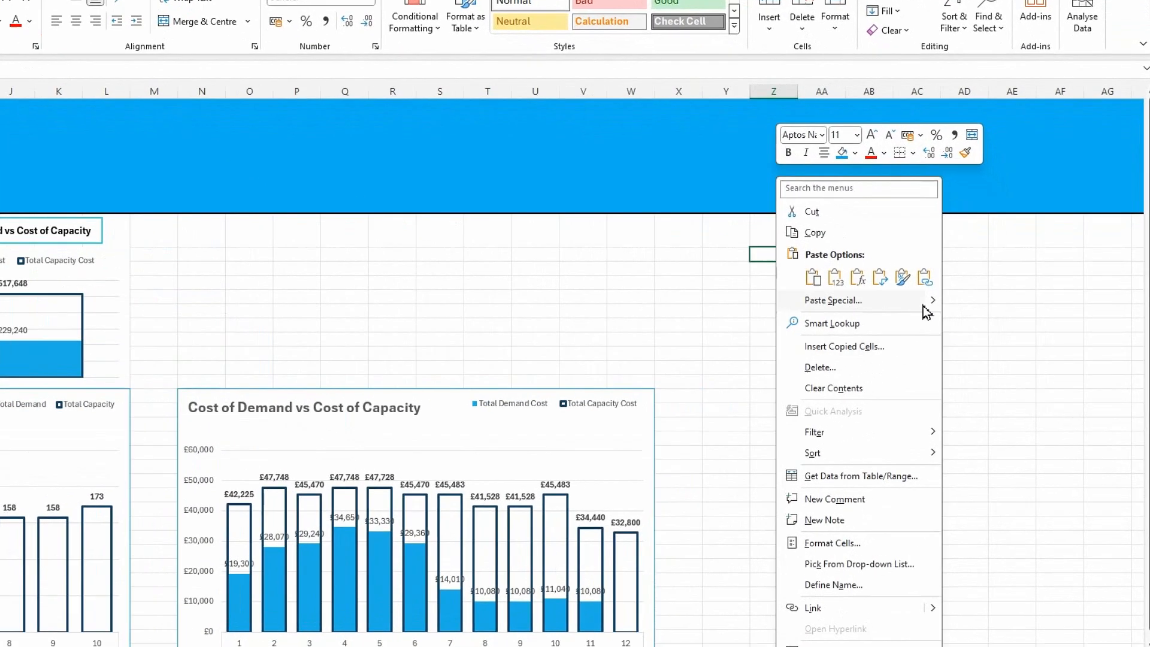
mouse_move(928, 305)
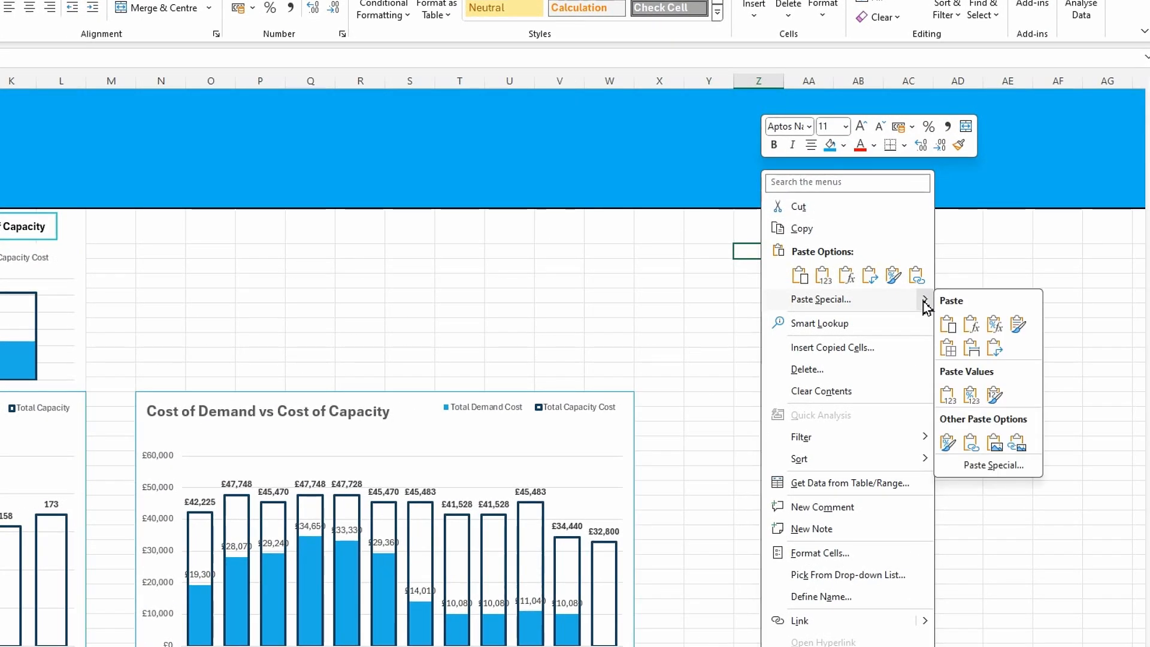
click(1016, 443)
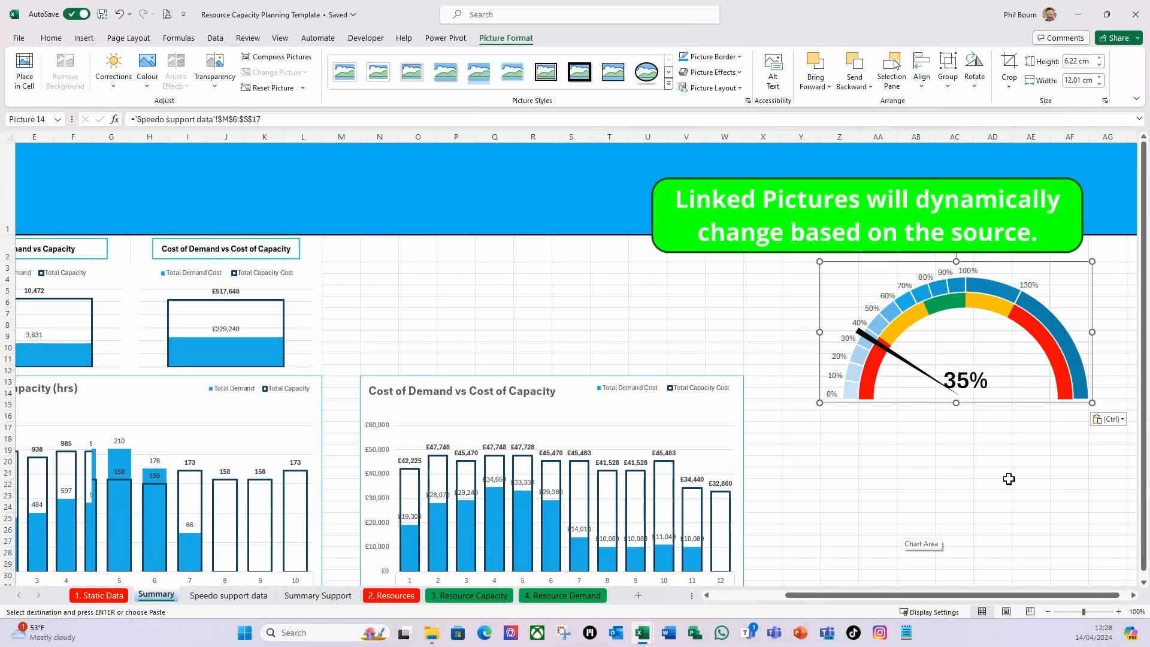
click(922, 508)
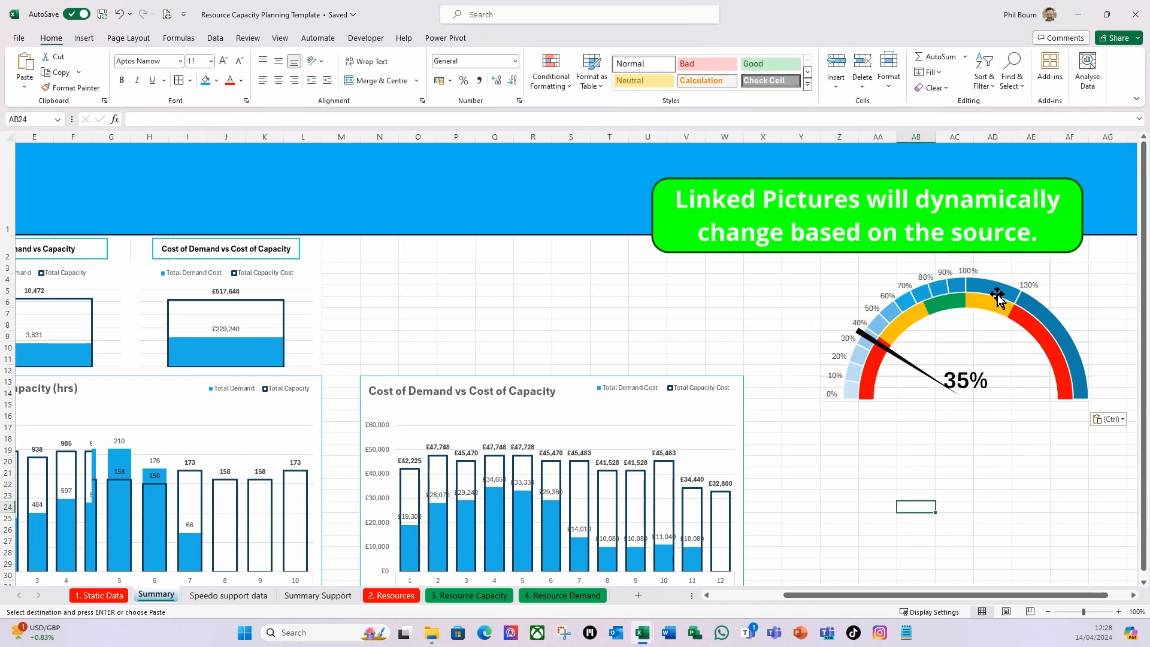
Turn off the gridlines on the Speedo support data sheet.
click(238, 598)
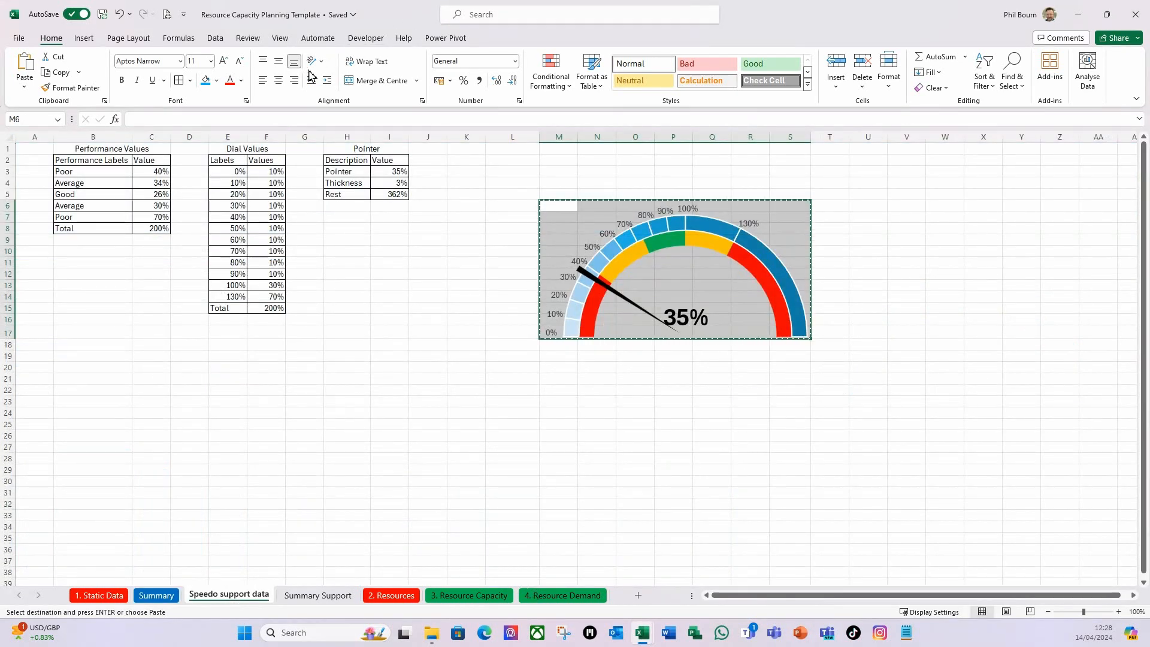
click(279, 39)
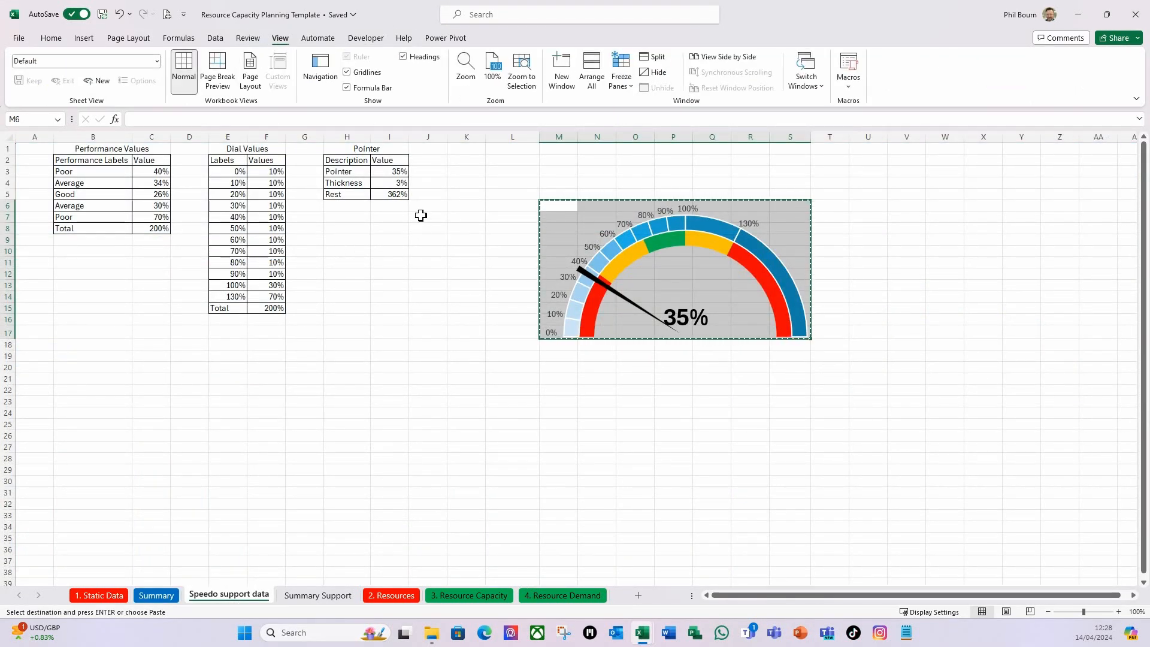
click(359, 72)
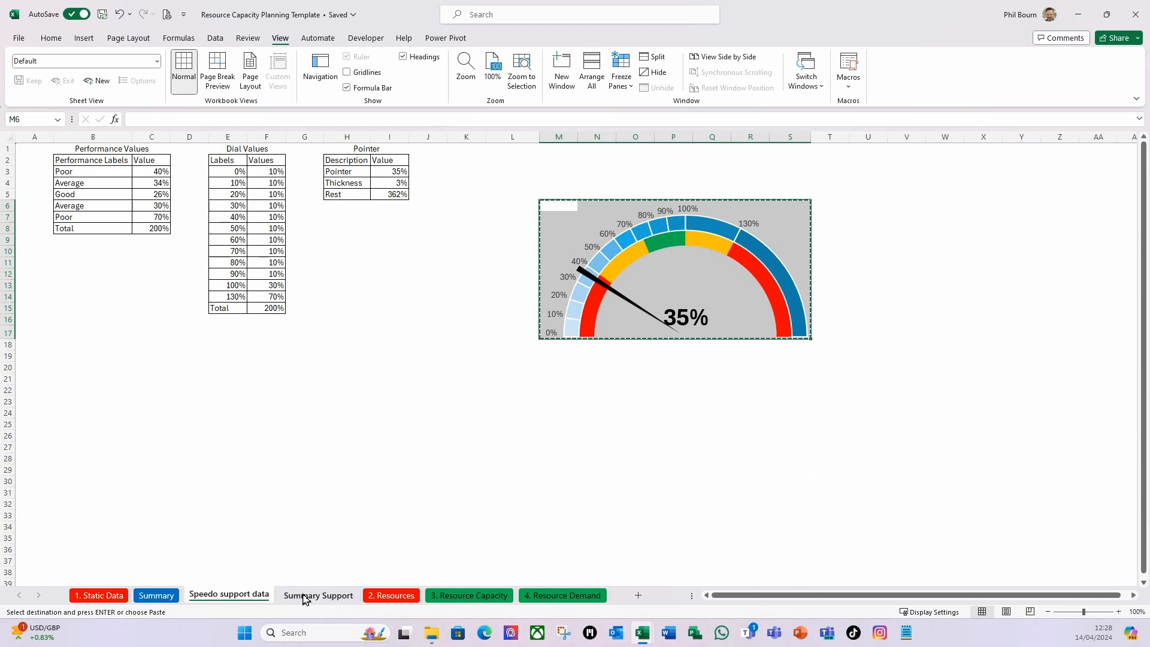
Move the Summary sheet's linked speedometer picture to just above the Cost of Demand vs Cost of Capacity chart.
click(159, 596)
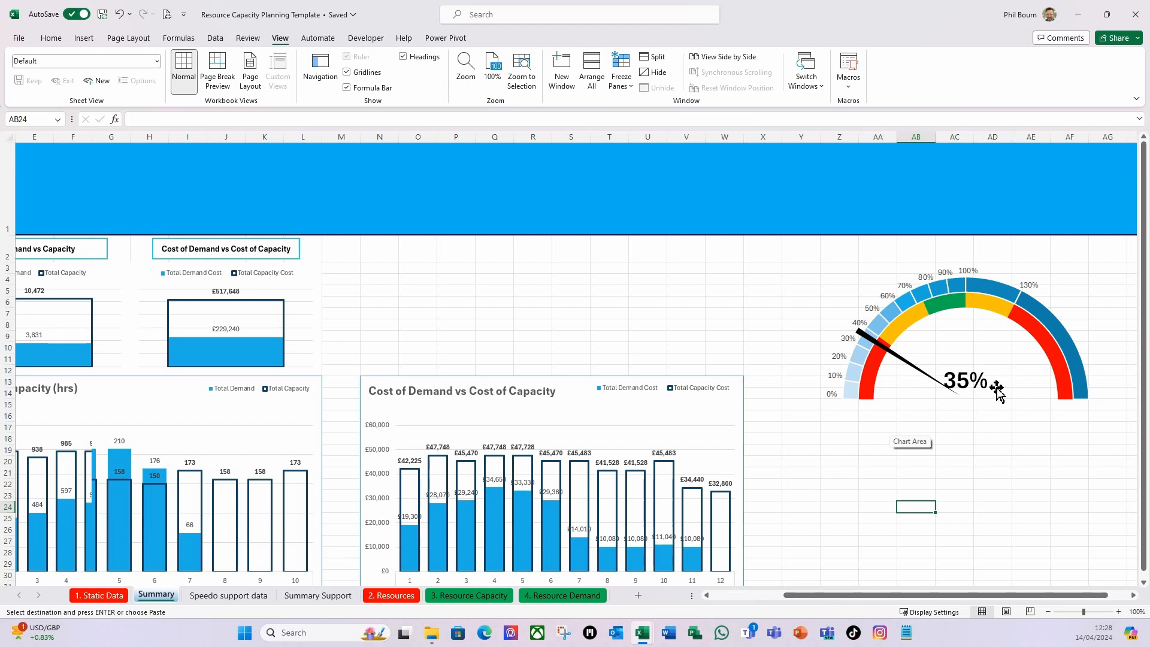
click(977, 343)
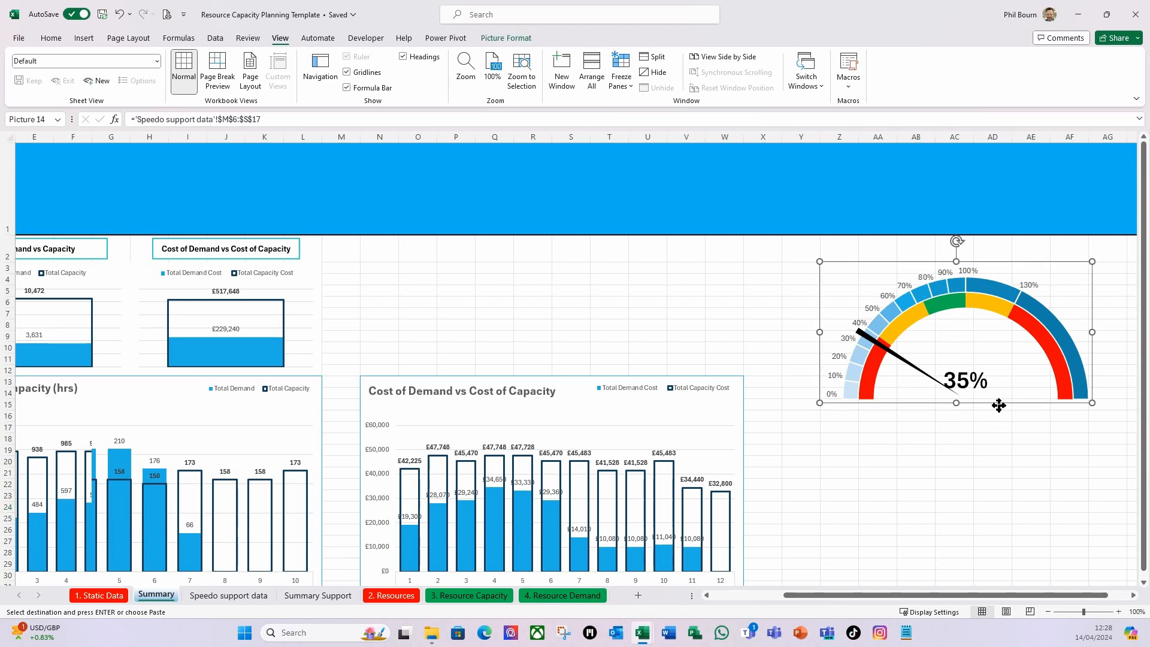
drag(999, 406, 646, 372)
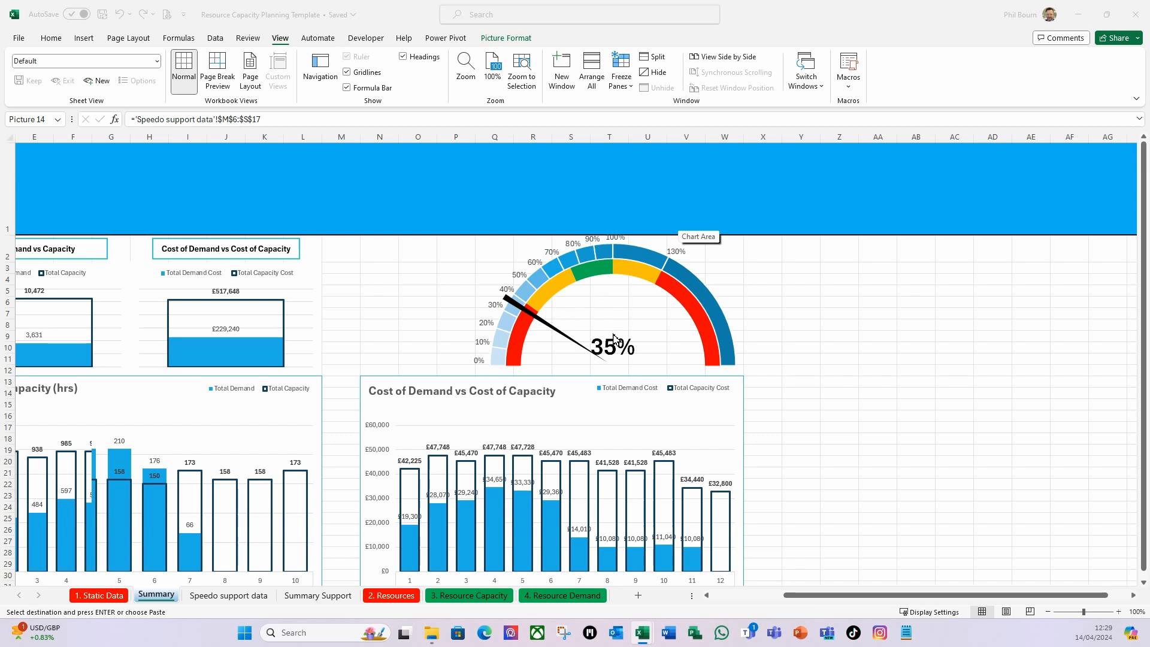
Open the formatting options of the speedometer on the Speedo support data sheet and select its inner Performance Values ring.
click(243, 592)
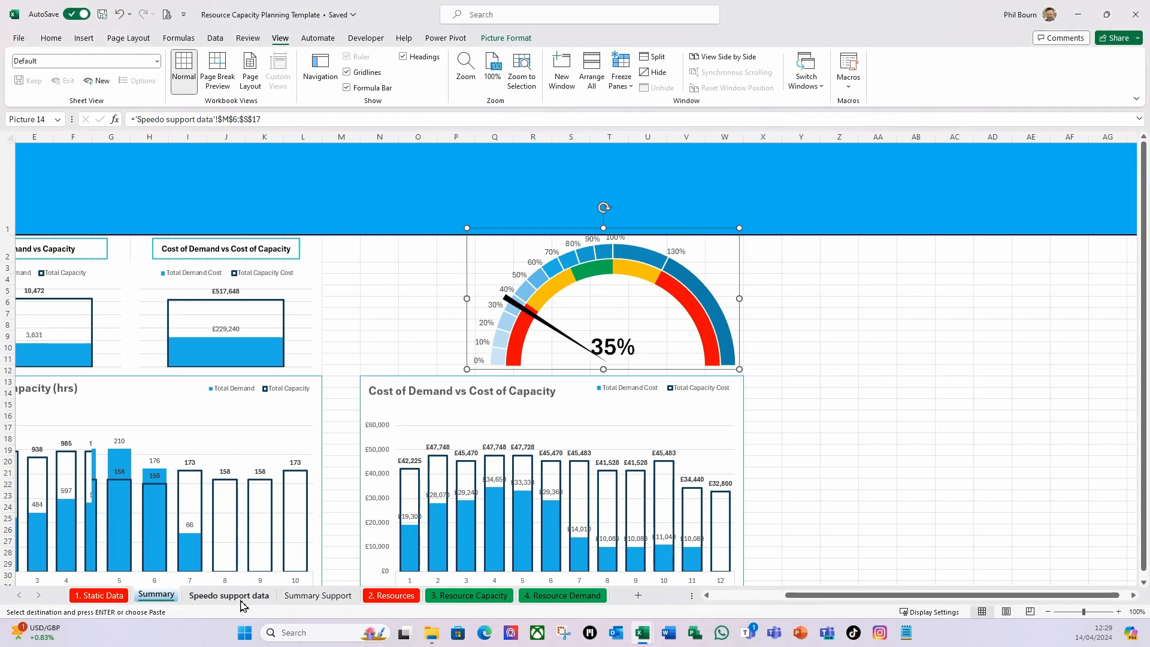
click(241, 596)
click(1042, 338)
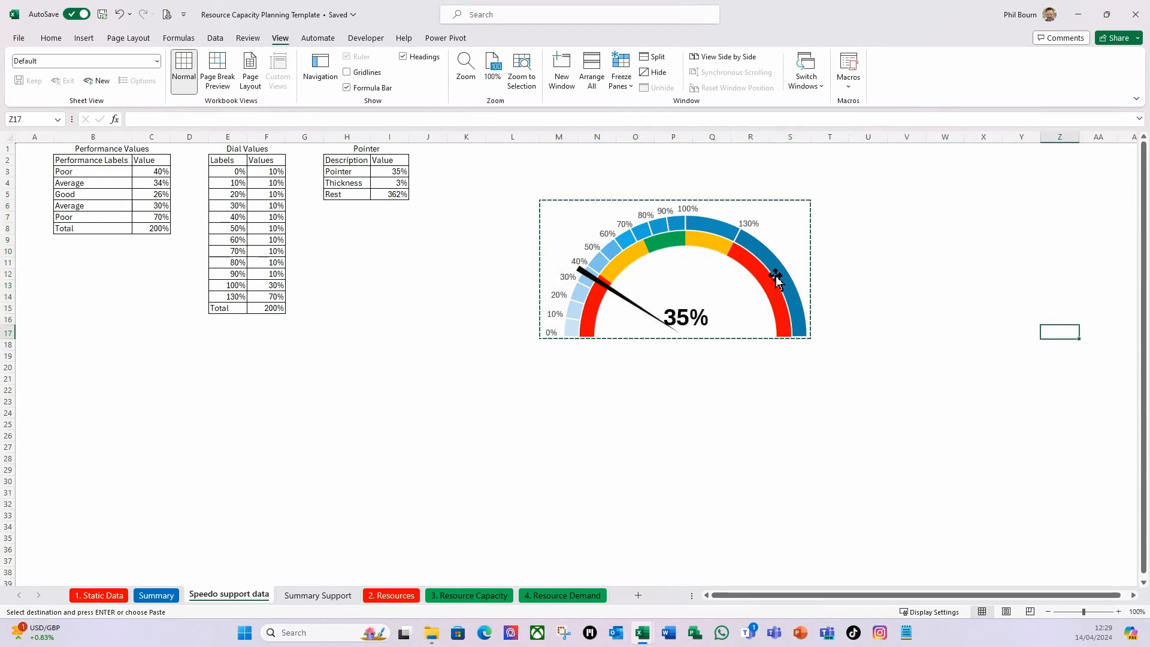
click(778, 275)
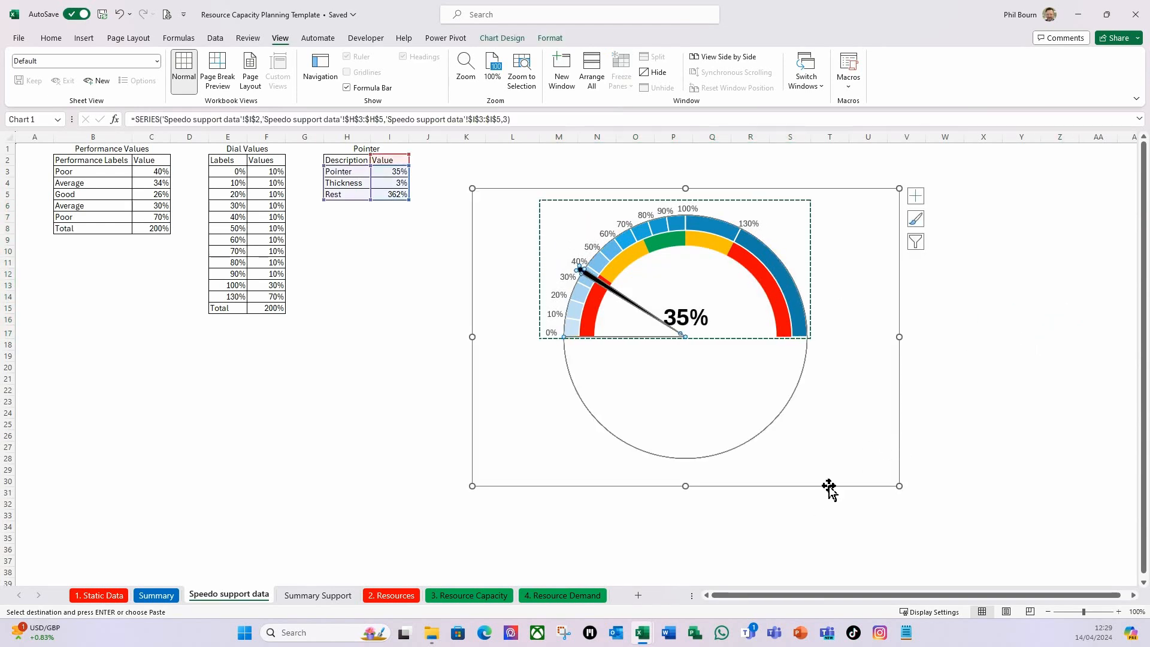
click(738, 444)
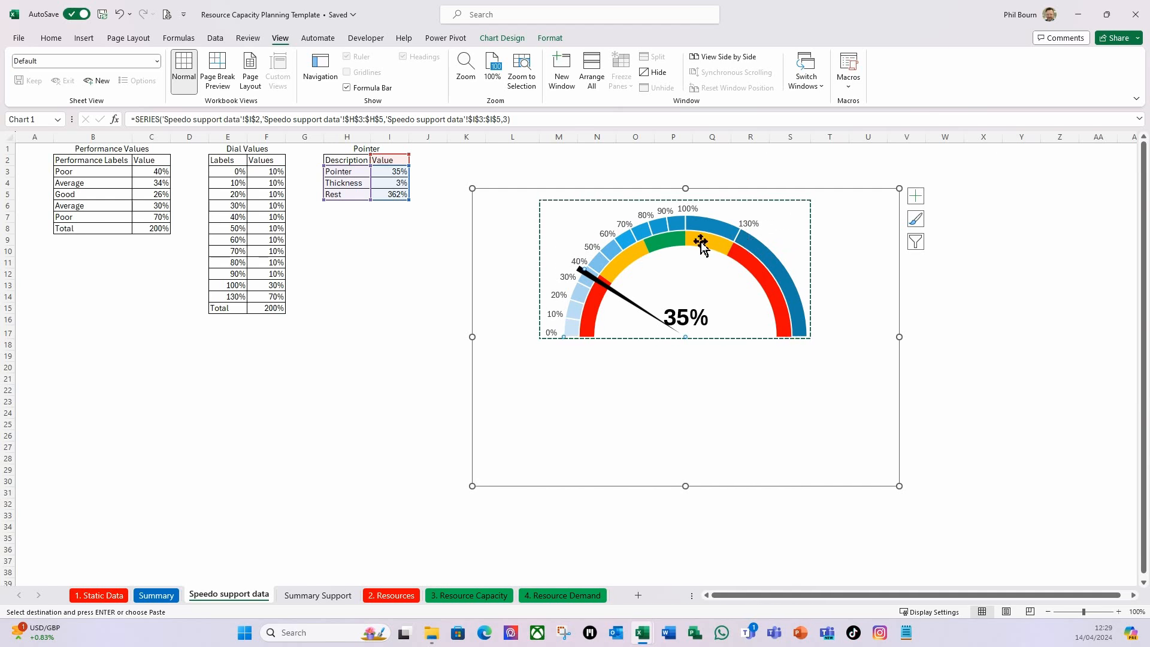
key(ctrl+1)
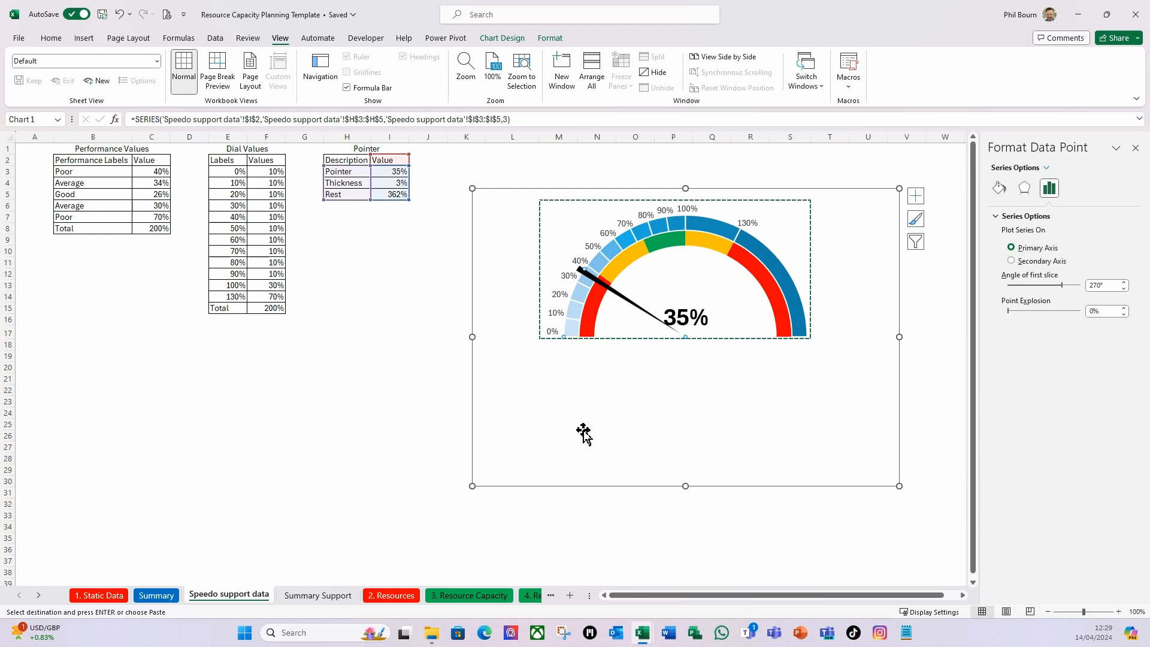
click(842, 520)
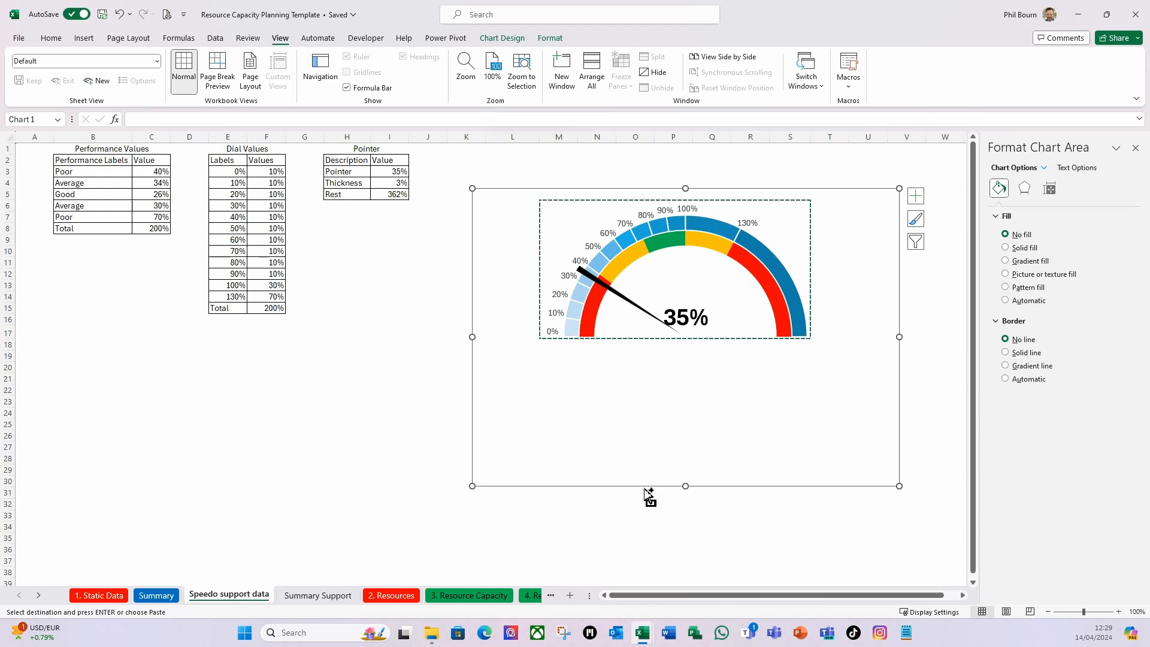
key(ctrl+Right)
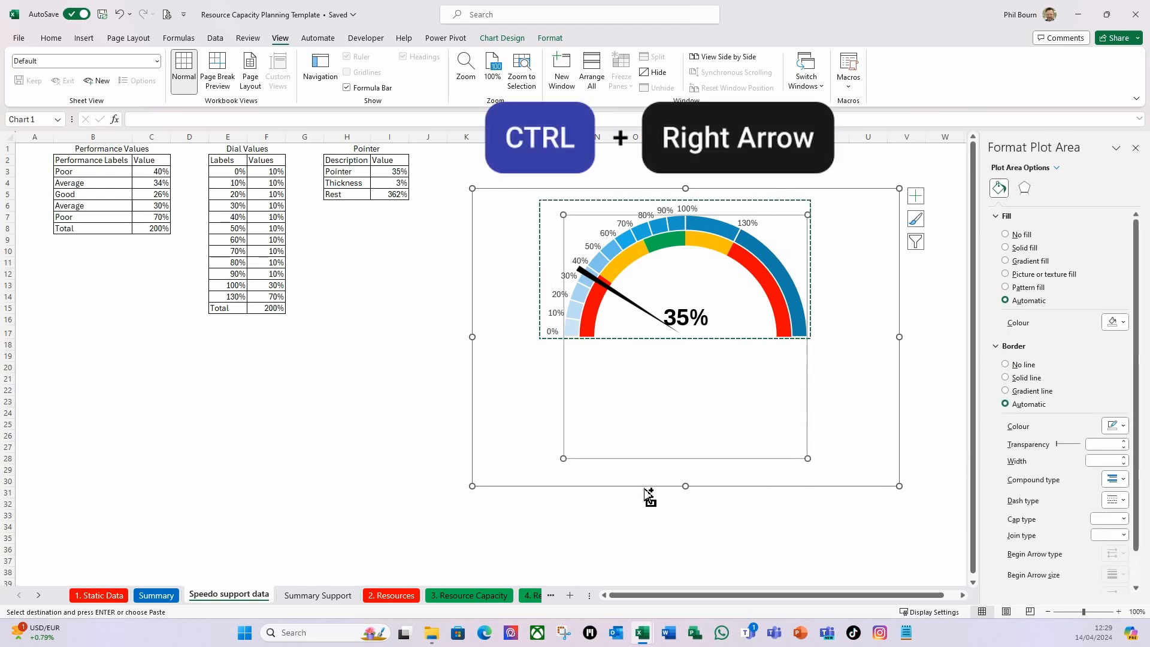
key(ctrl+Right)
key(ctrl+Right)
key(Right)
key(Right)
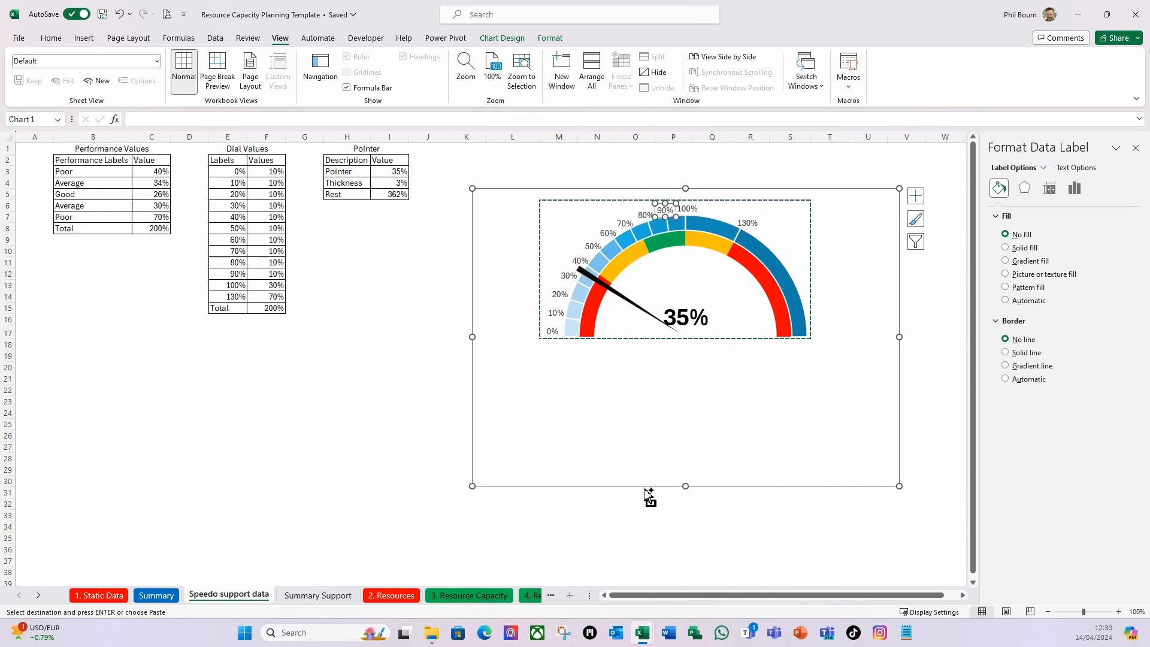
key(Right)
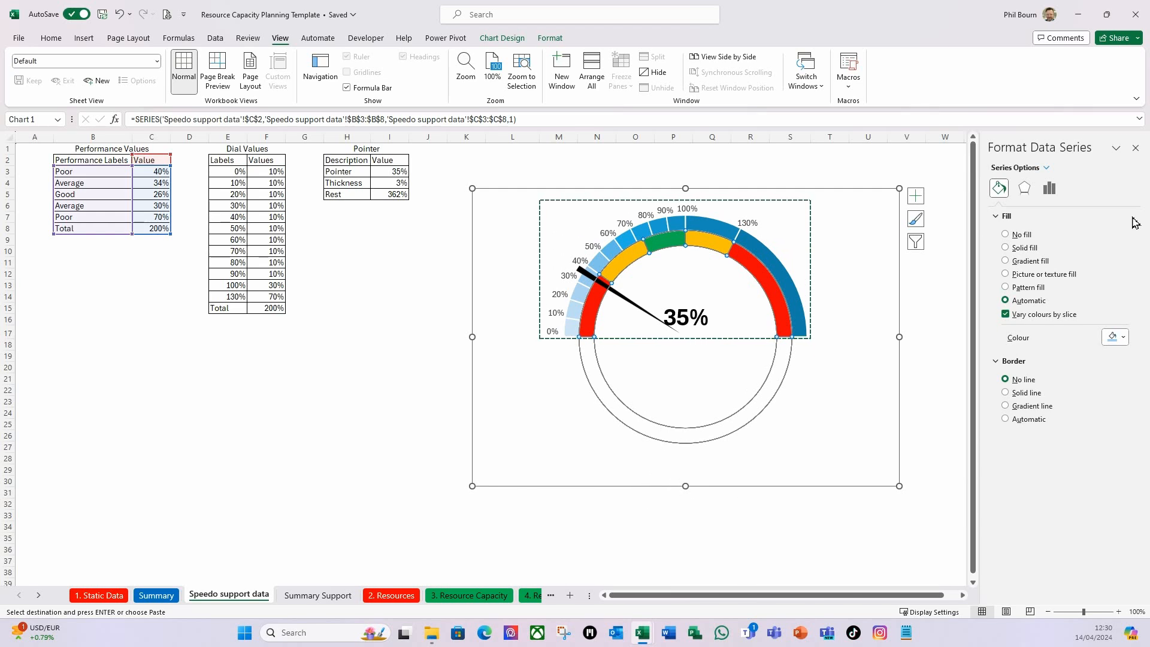
Set the speedometer's doughnut hole size to 60% and deselect the chart.
click(1048, 188)
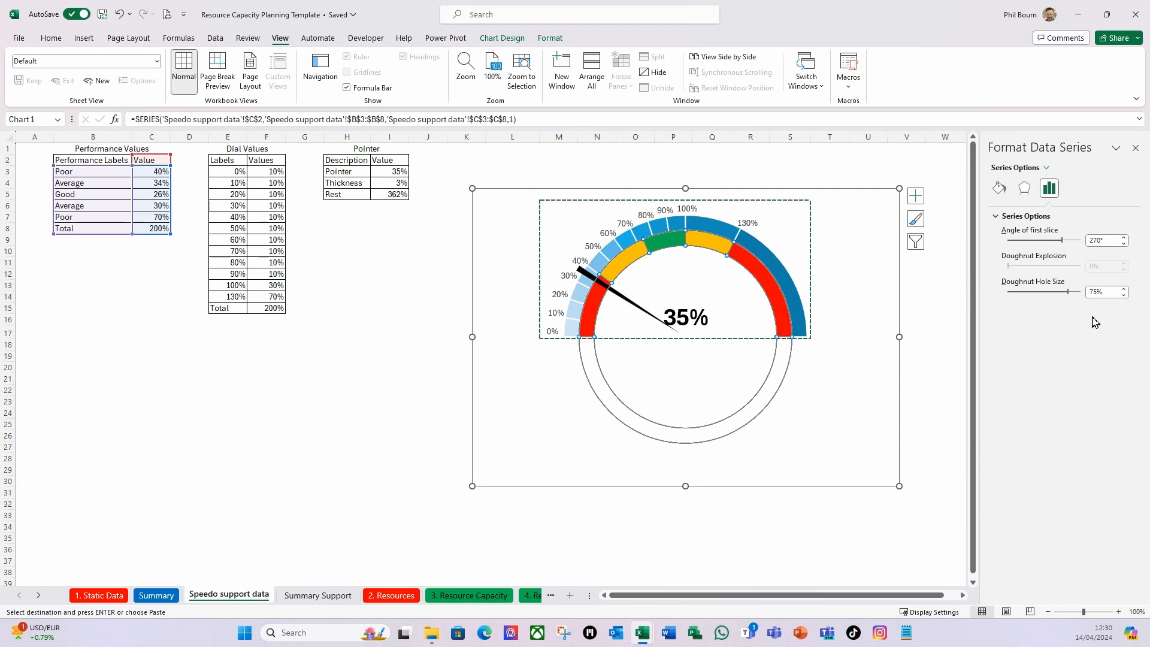
click(1125, 289)
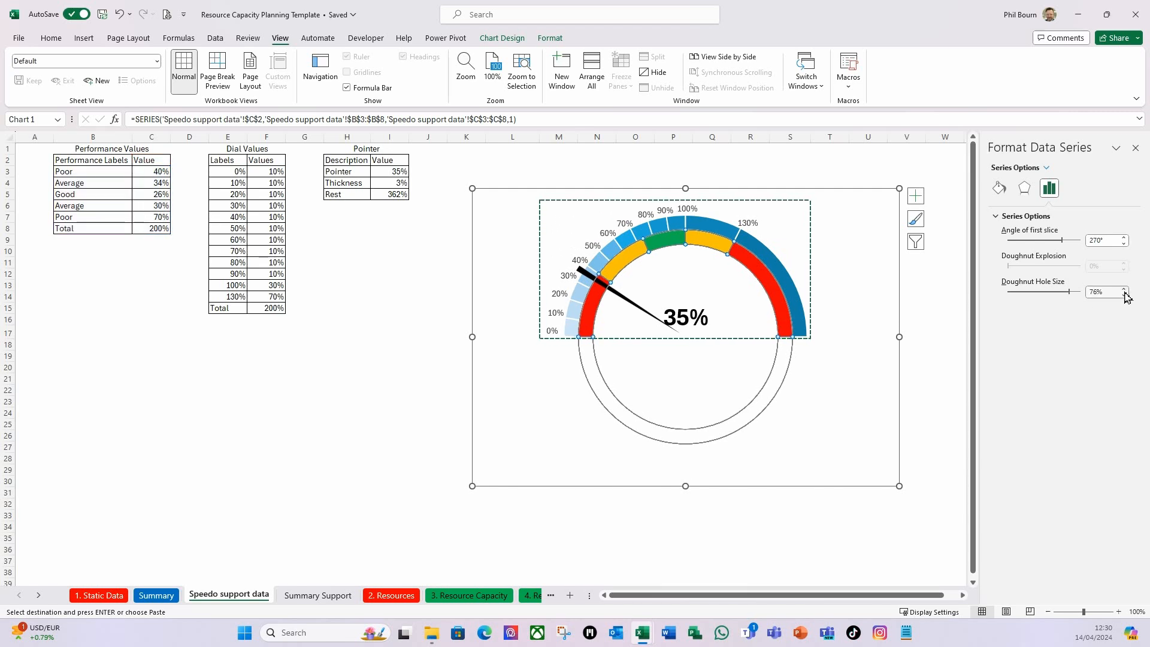
click(1124, 297)
click(1124, 297)
click(1124, 298)
click(1123, 298)
click(1123, 298)
click(1123, 297)
click(1123, 298)
click(1124, 298)
click(1123, 298)
click(1124, 297)
click(1123, 298)
click(1124, 297)
click(1123, 298)
click(1124, 297)
click(1124, 298)
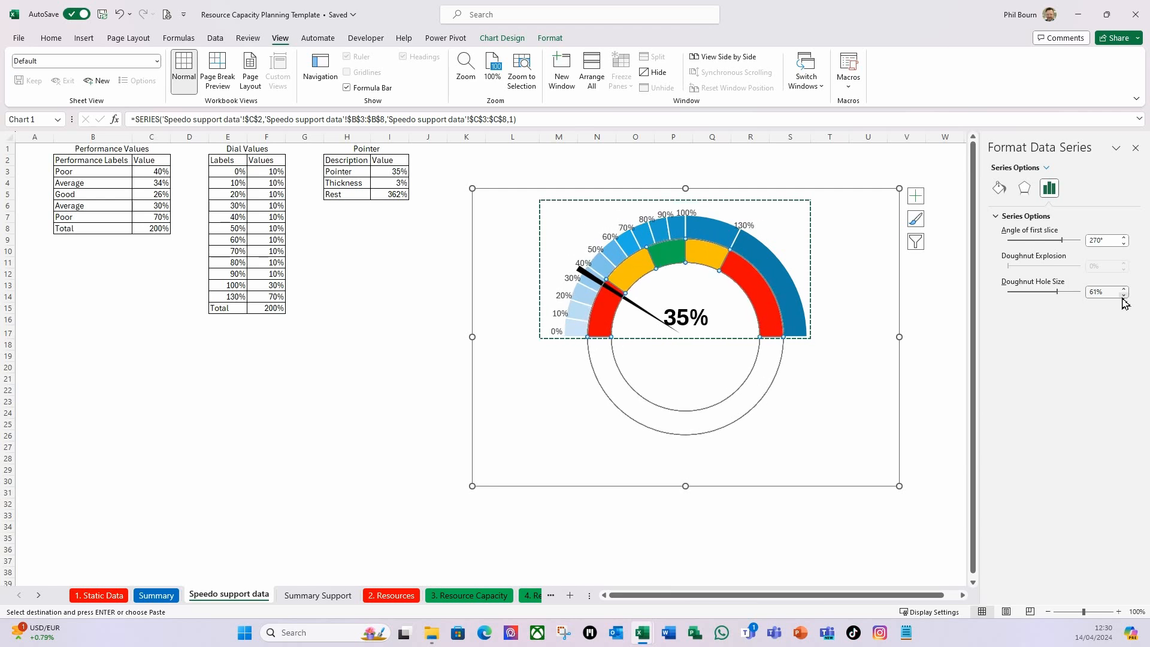
click(1124, 297)
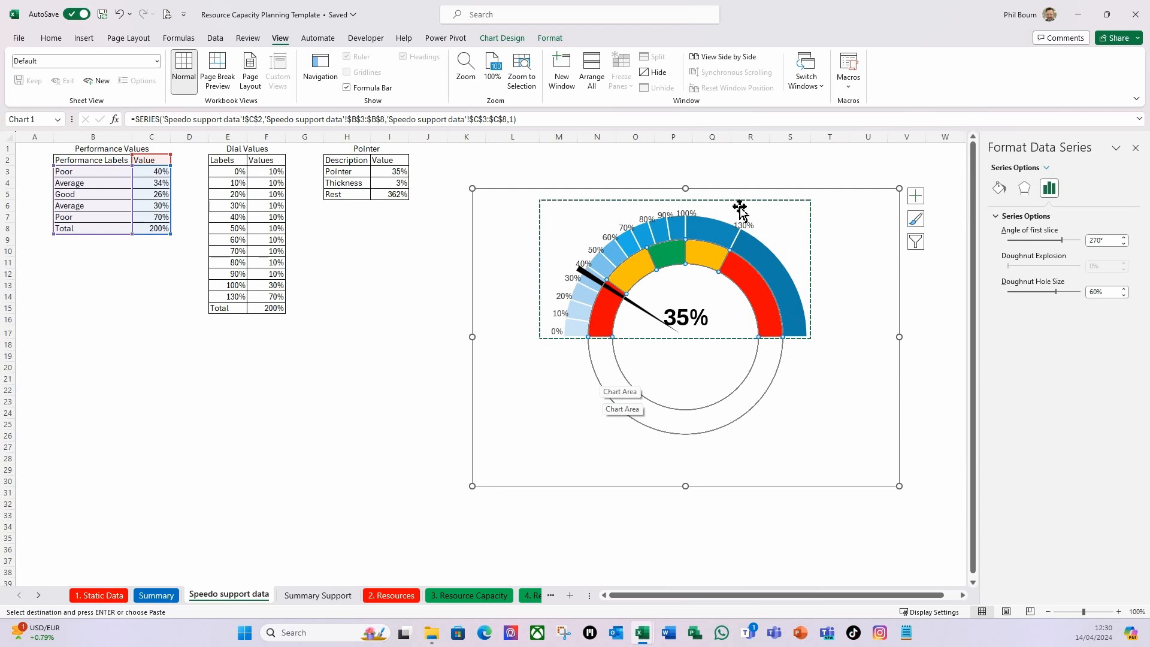
click(948, 401)
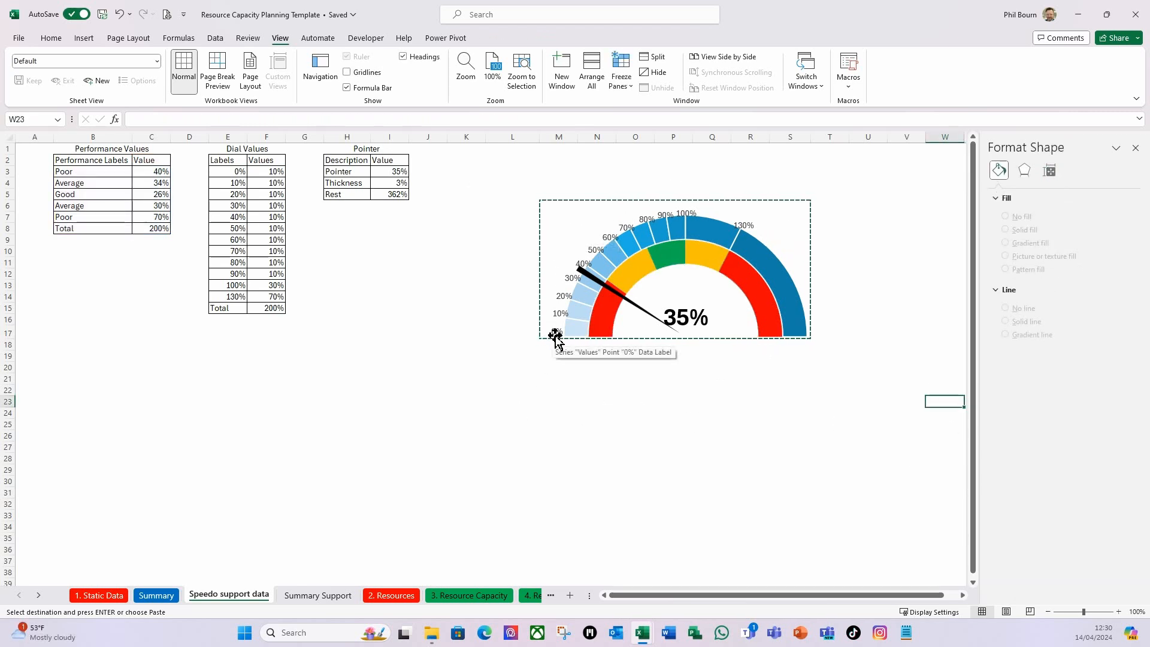
click(389, 424)
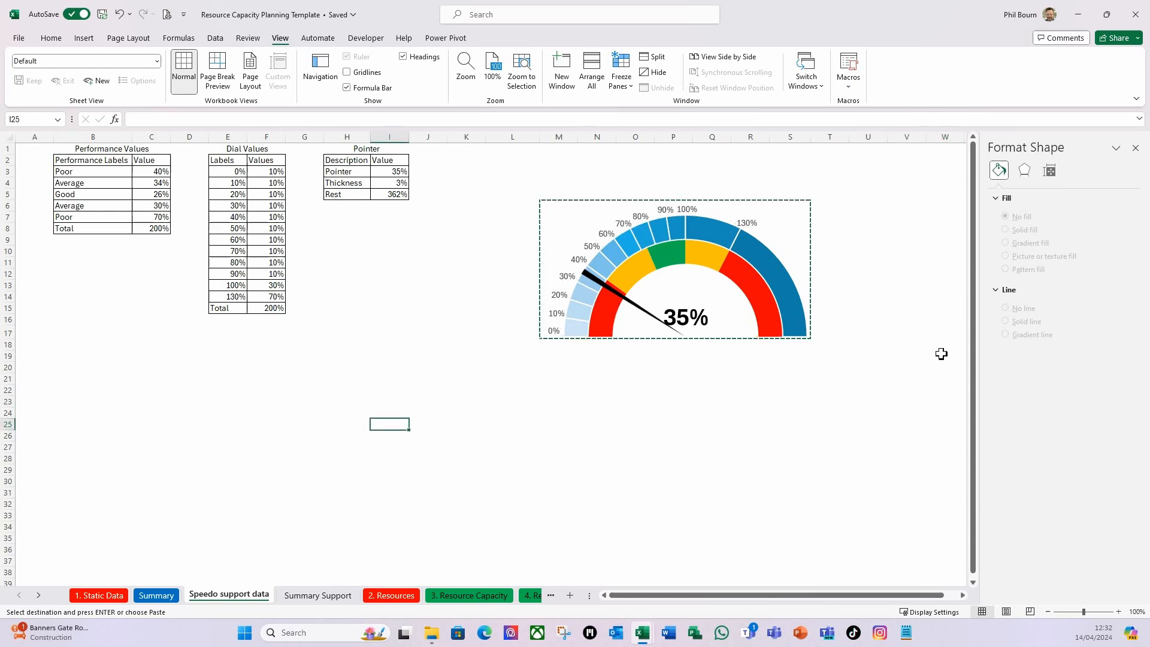
Nudge the Summary sheet's linked speedometer picture down so it starts just below the blue header banner.
click(170, 596)
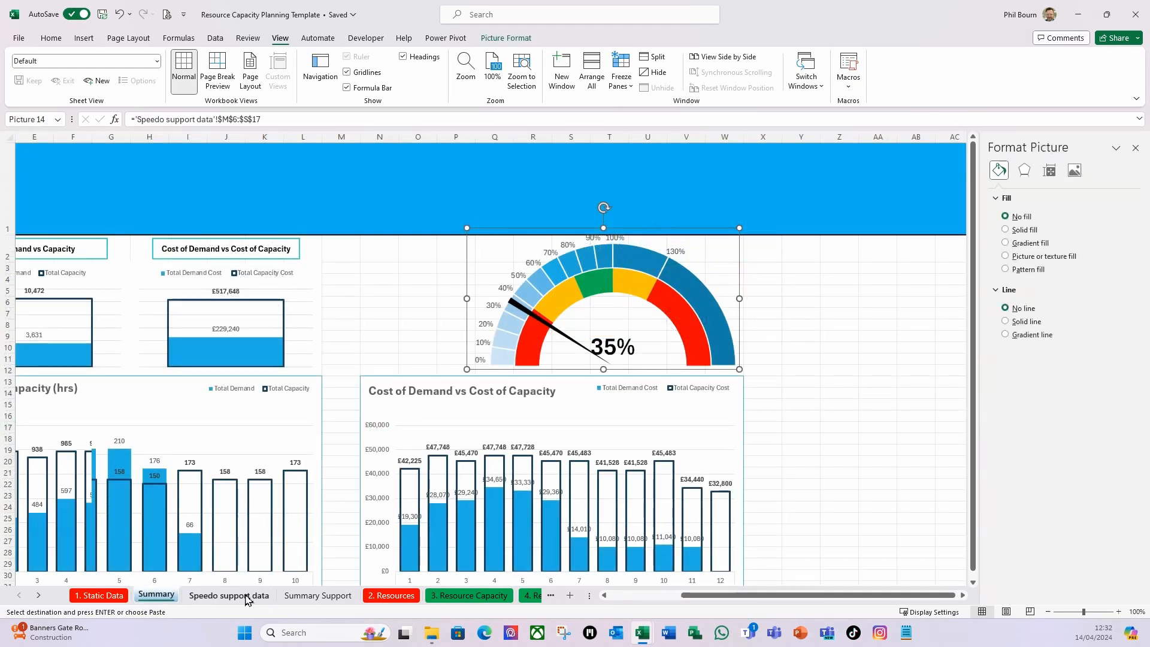
click(780, 347)
click(677, 315)
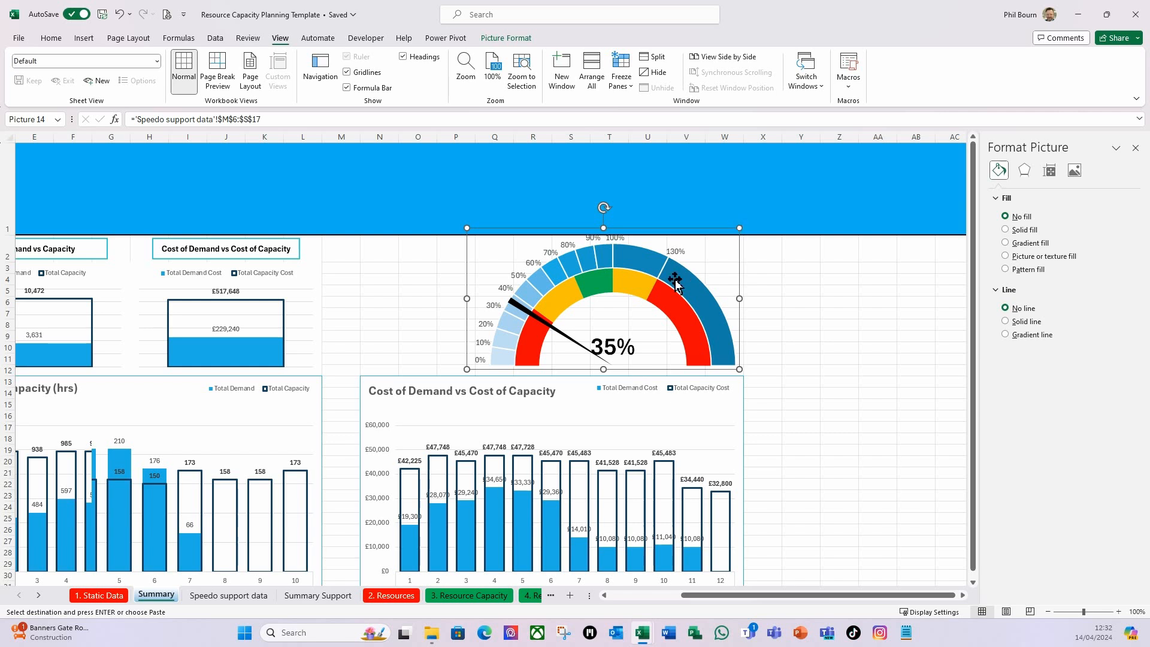
key(Down)
key(Down)
key(Down)
key(Down)
key(Down)
key(Down)
key(Down)
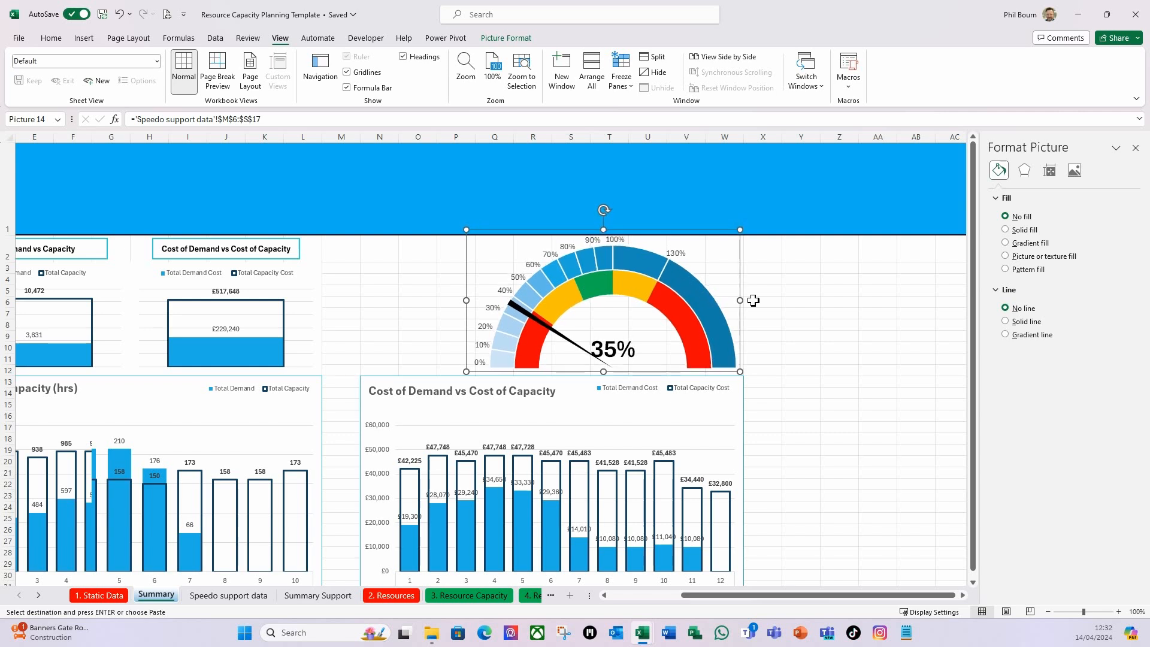
key(Down)
key(Down)
key(Down)
key(Down)
key(Down)
key(Down)
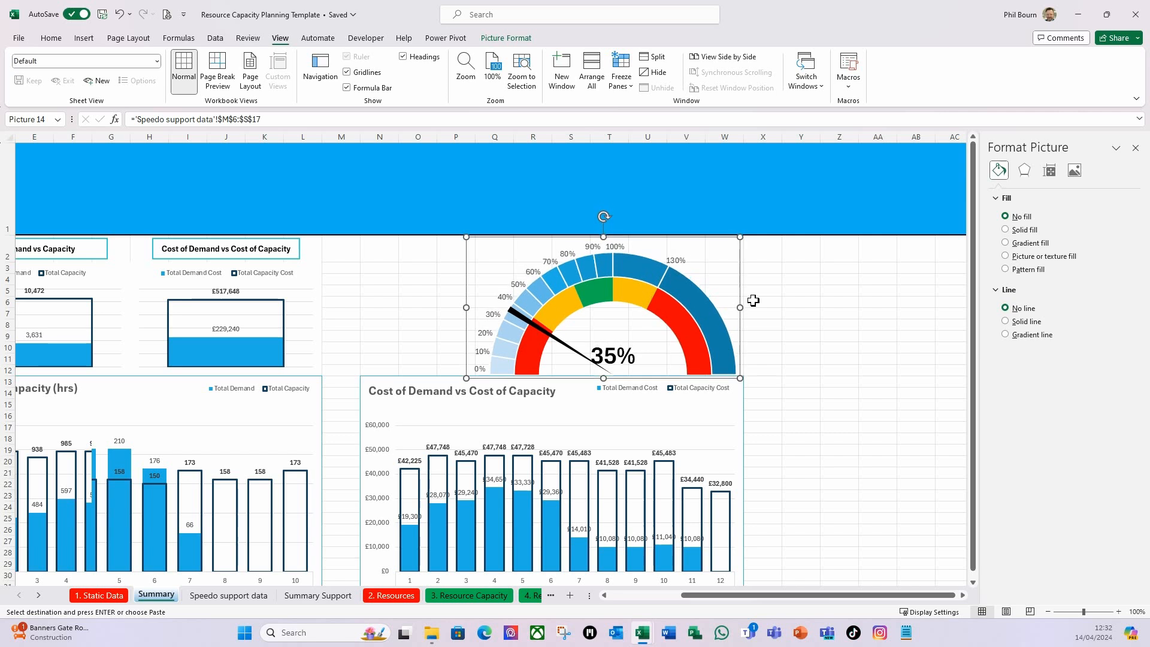
Nudge the linked speedometer picture up slightly and send it behind the Cost of Demand vs Cost of Capacity chart.
key(Up)
key(Up)
key(Up)
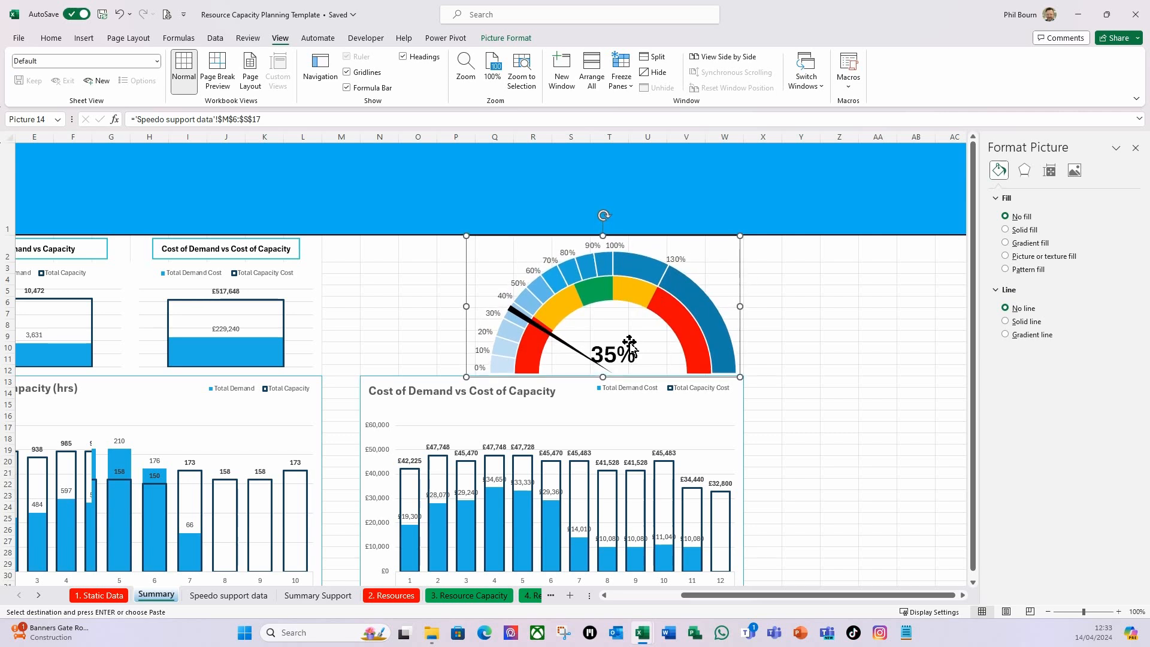
right_click(735, 273)
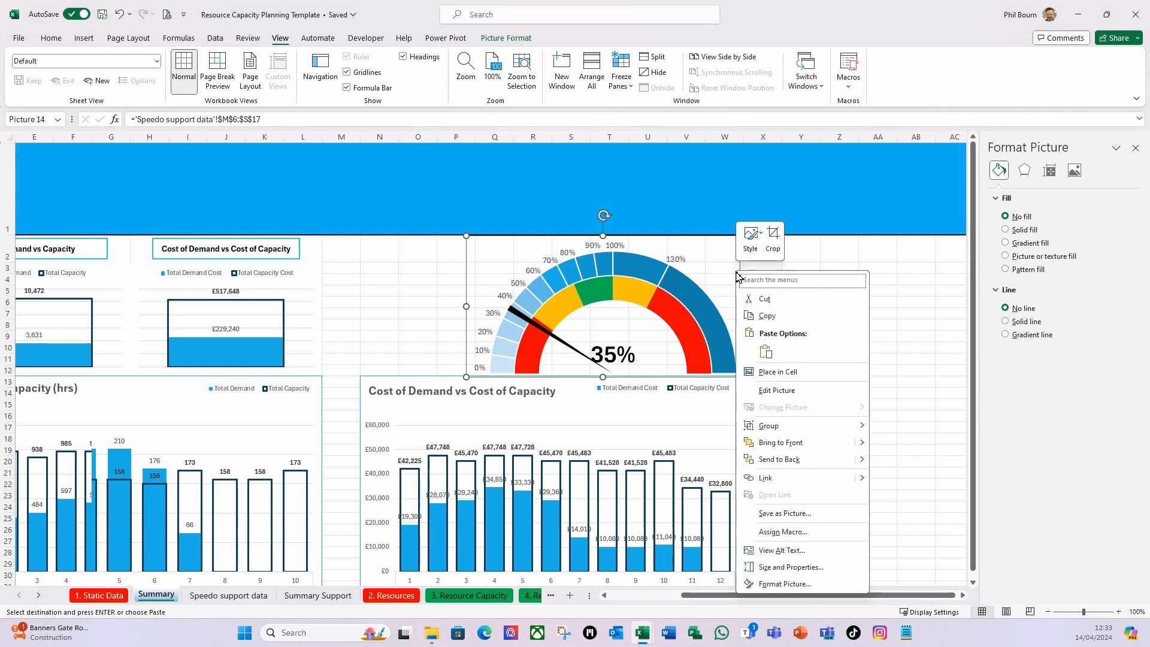
click(768, 462)
click(766, 424)
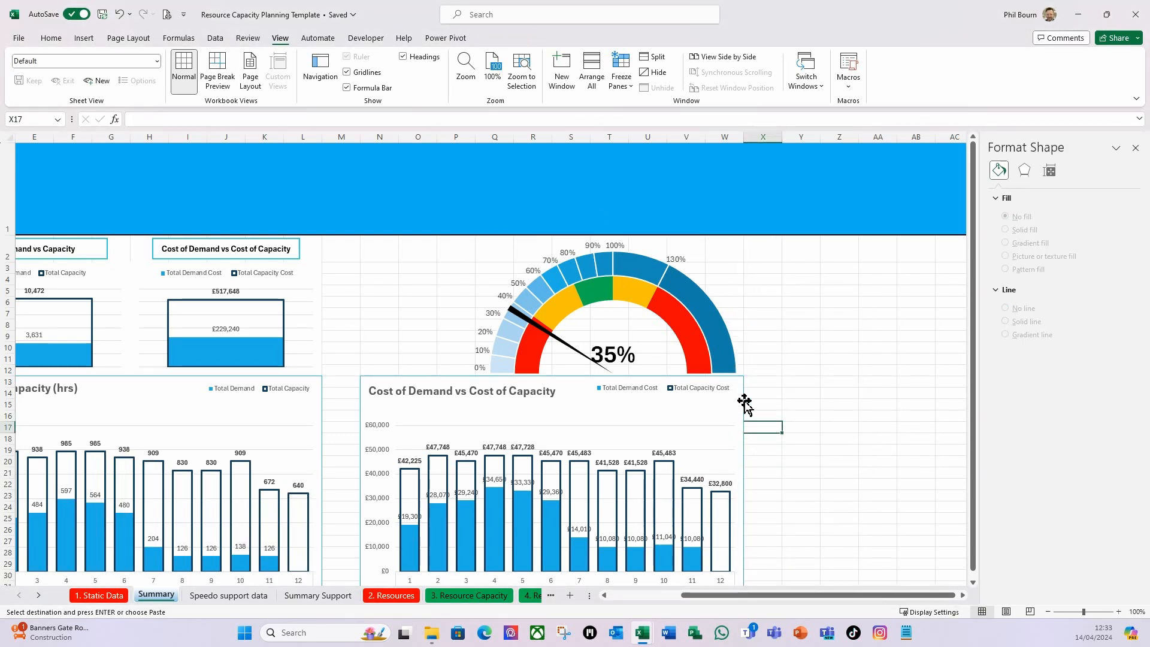
click(741, 402)
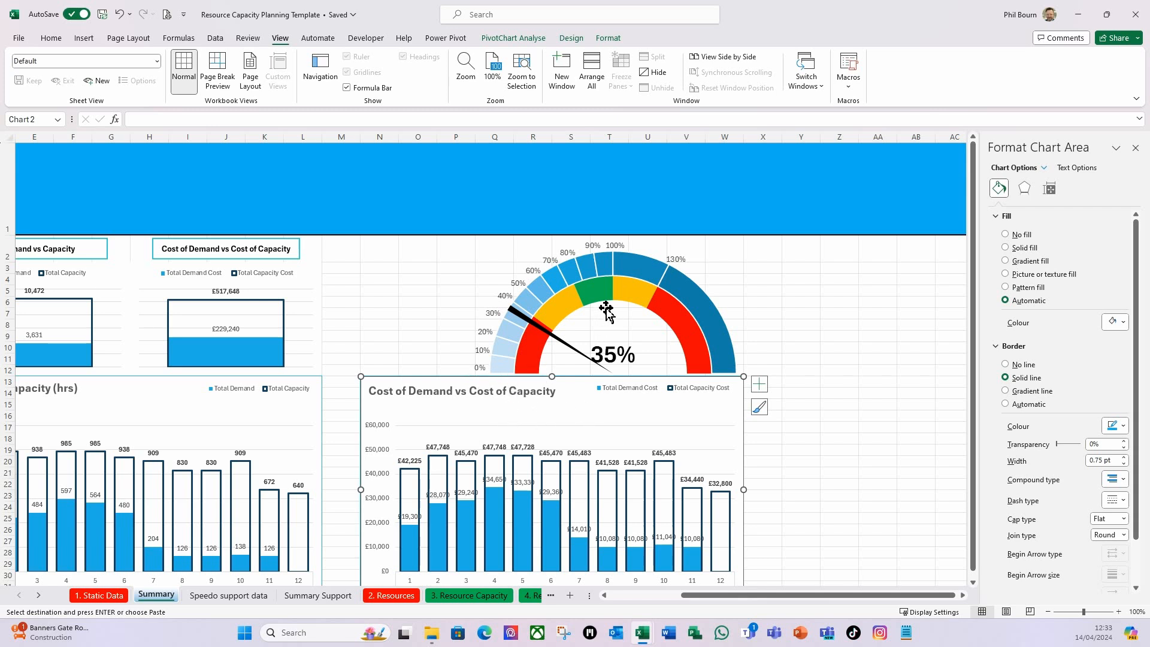
click(798, 316)
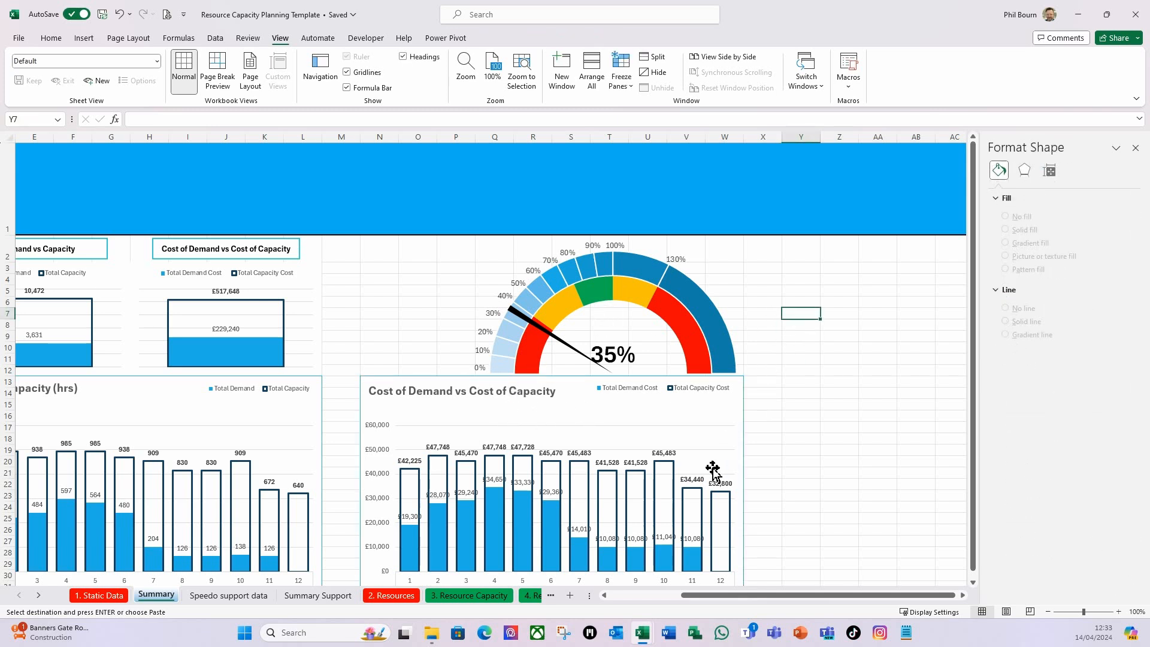
Hide the Summary sheet's gridlines and close the shape formatting options.
drag(699, 595, 657, 594)
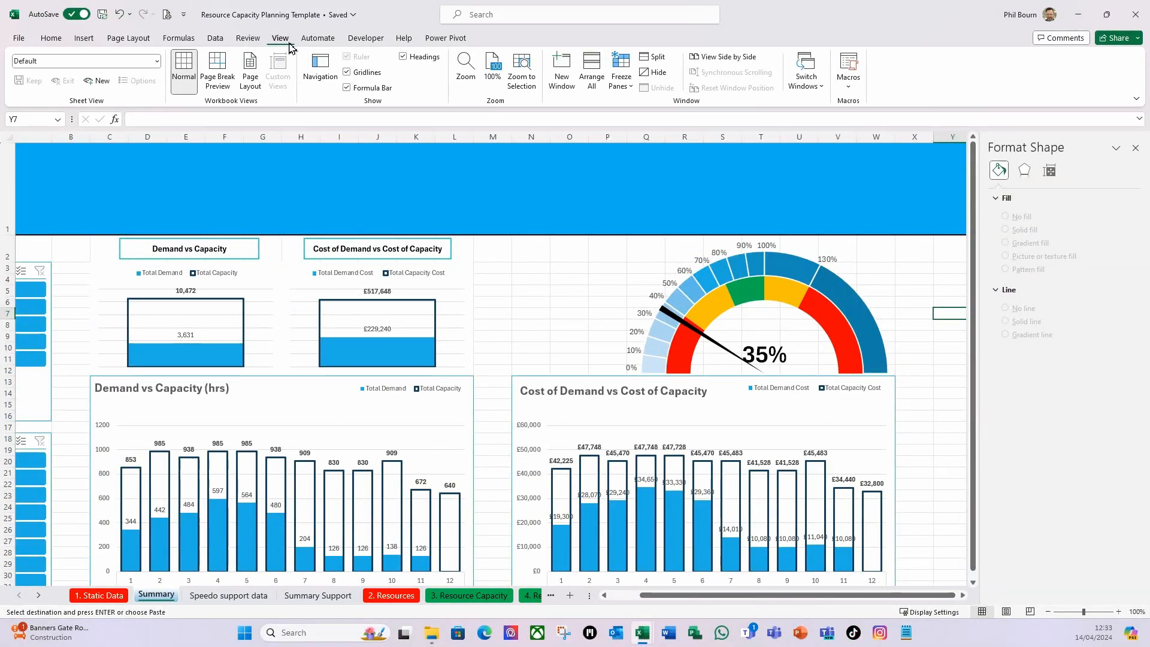
click(347, 72)
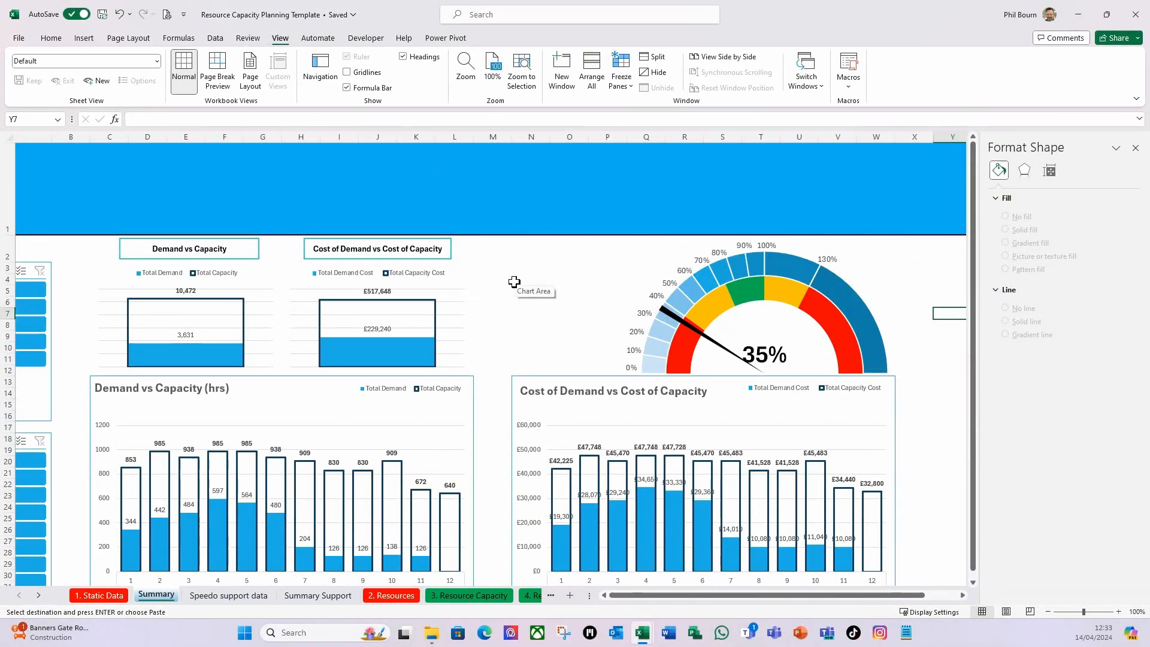
drag(818, 595, 805, 595)
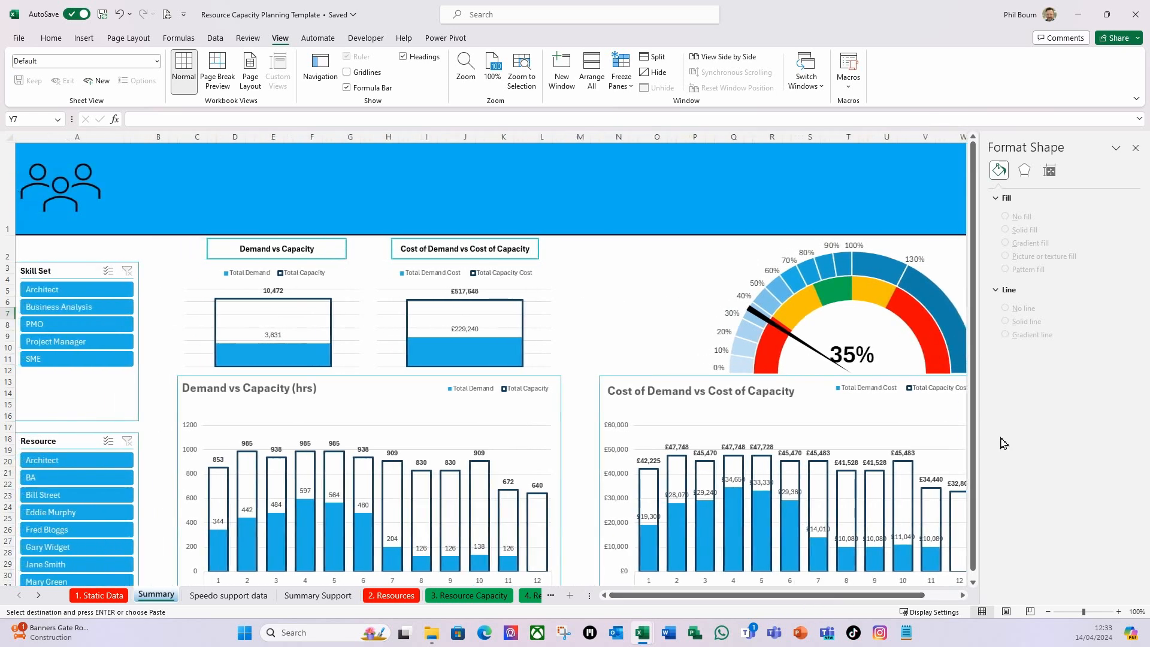
click(1135, 148)
Filter the Summary dashboard to the Architect skill set and check the speedometer beside the charts.
click(100, 295)
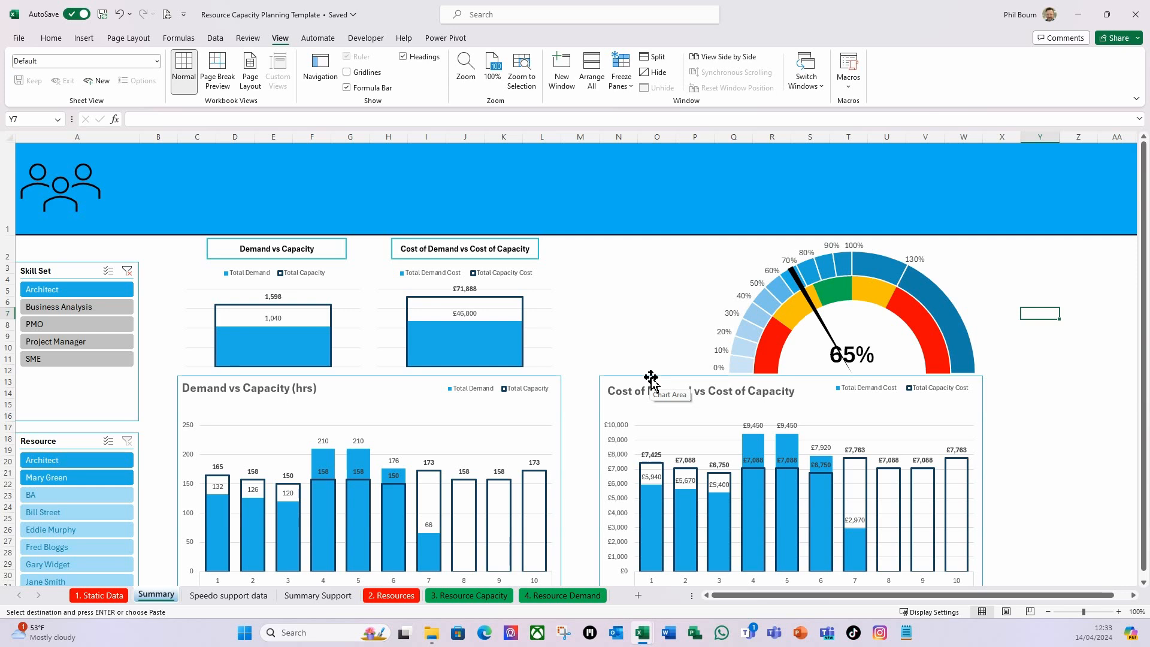
drag(950, 595, 1012, 620)
click(572, 304)
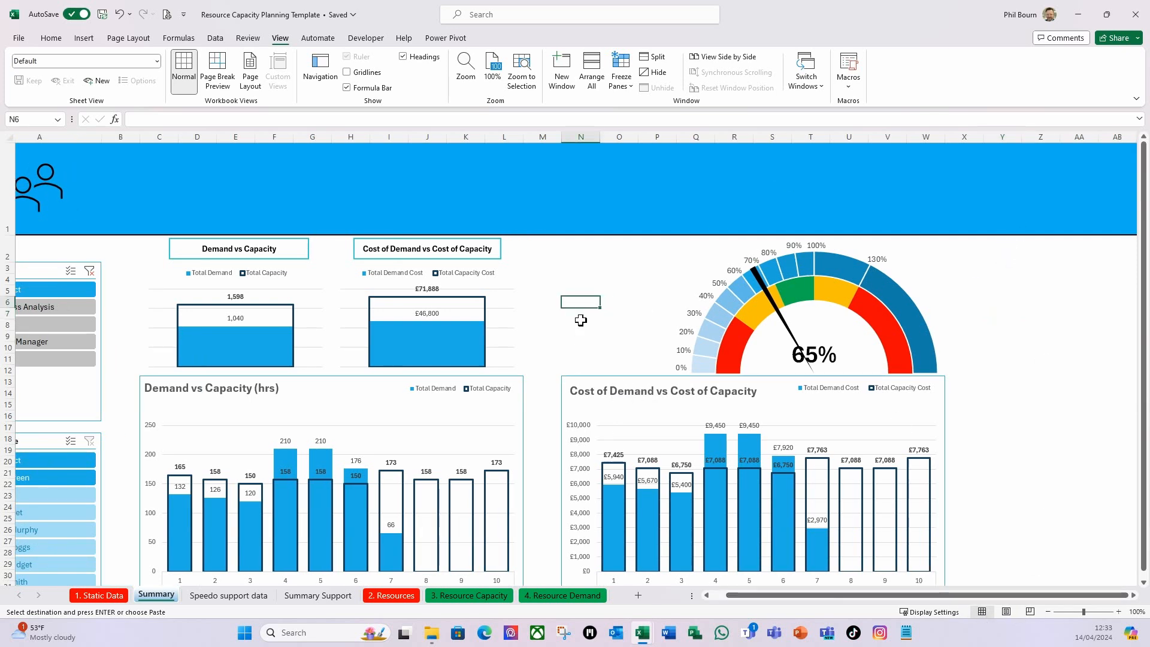
drag(608, 343, 608, 338)
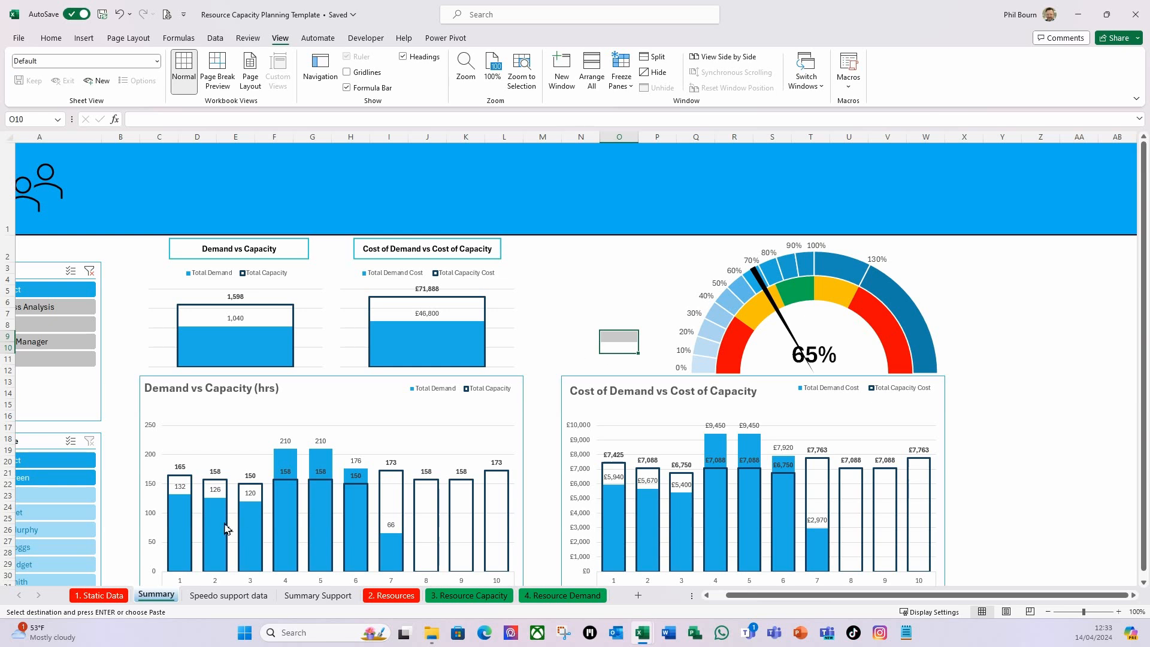
Insert a PivotTable from the Data Model at cell W3 of the Speedo support data sheet.
click(224, 596)
click(943, 228)
click(943, 171)
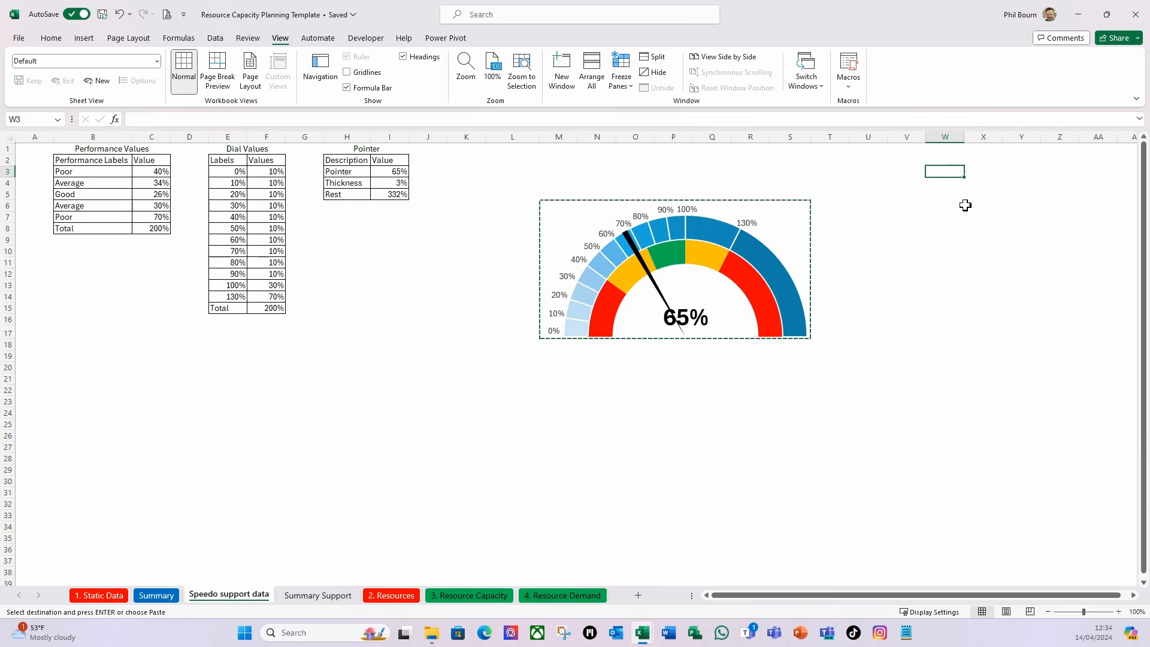
mouse_move(656, 264)
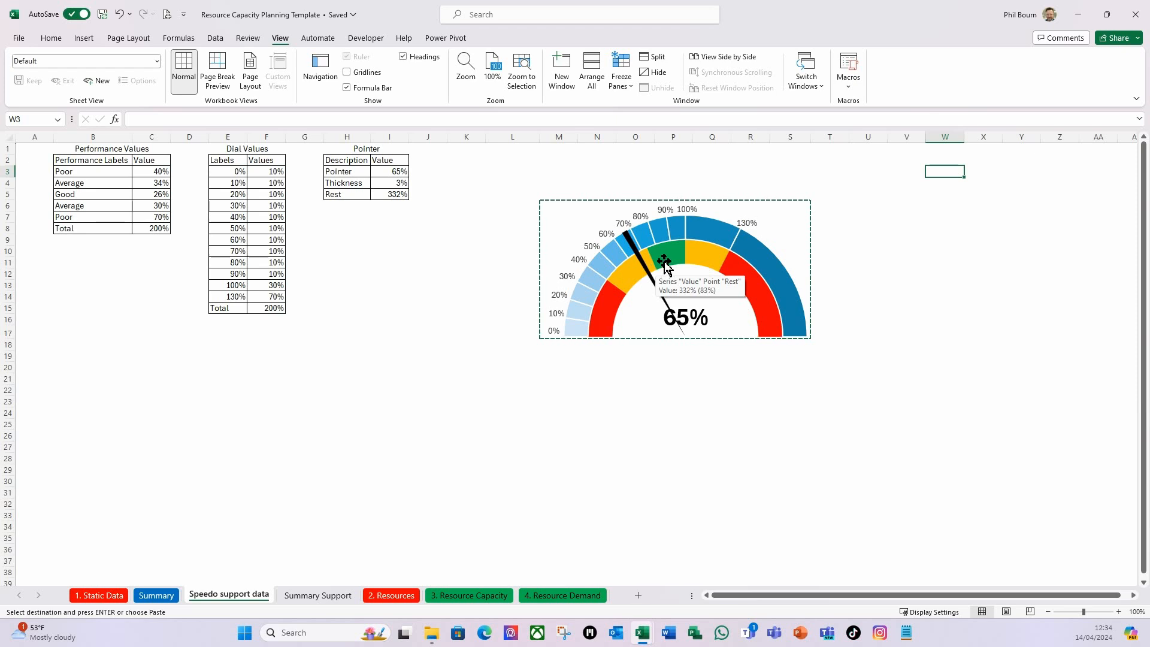
click(83, 38)
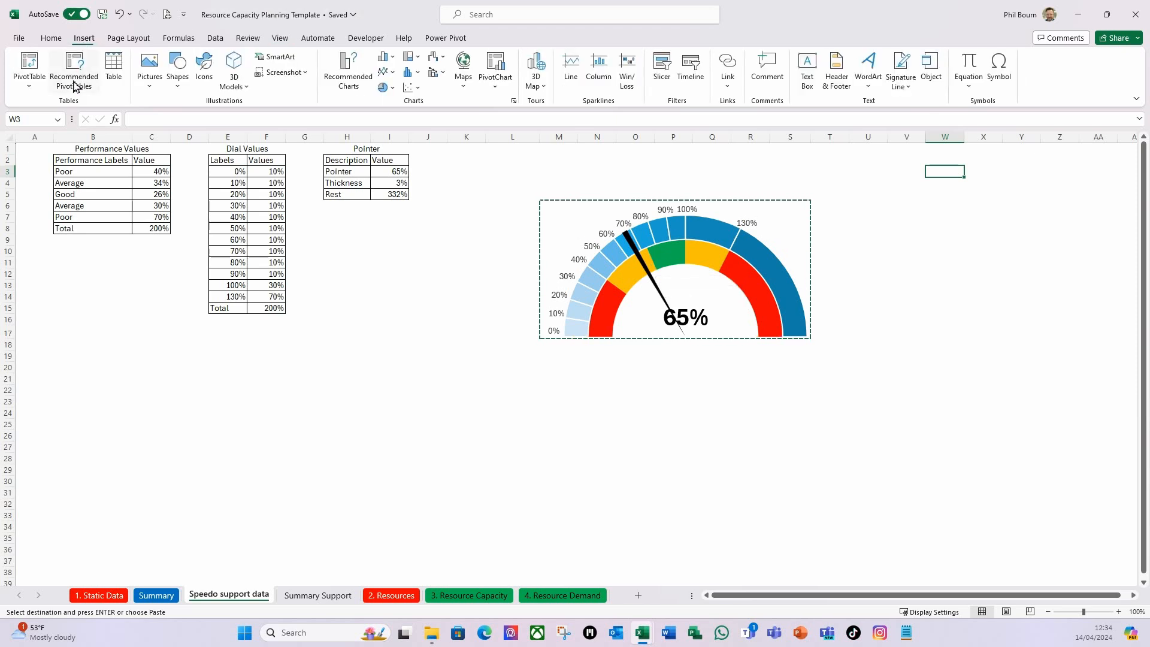
click(39, 89)
click(65, 141)
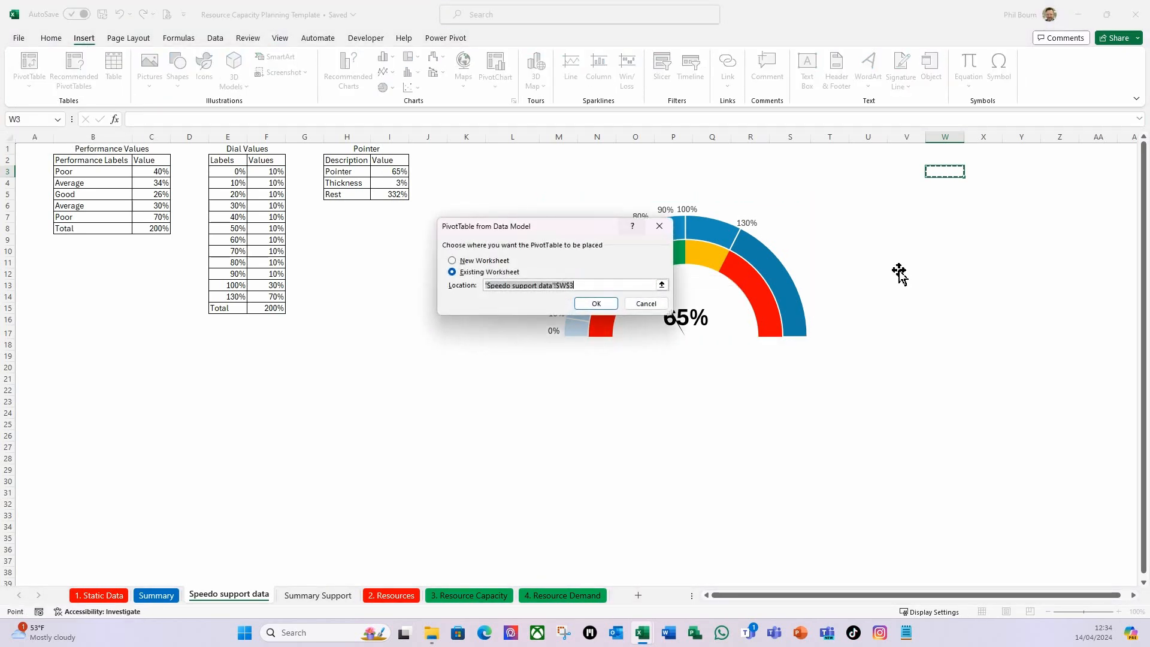
click(595, 302)
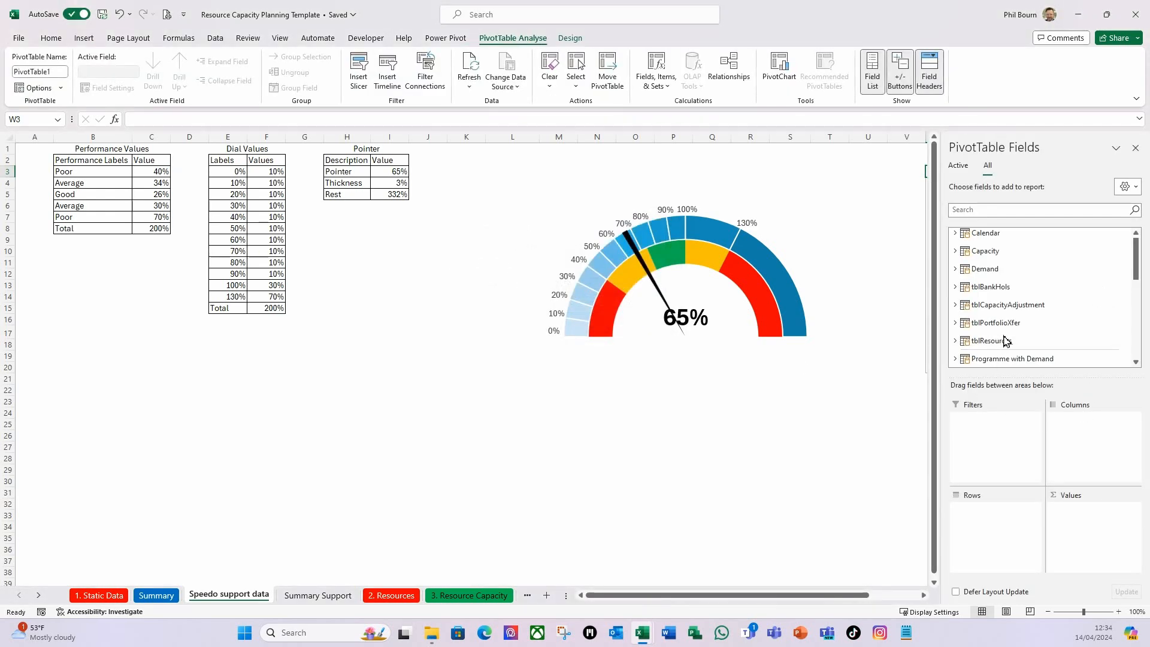
Add the Goal of the Calendar table's % Utilization KPI to the PivotTable's values and close the field list.
click(955, 234)
scroll(1034, 260, down, 5)
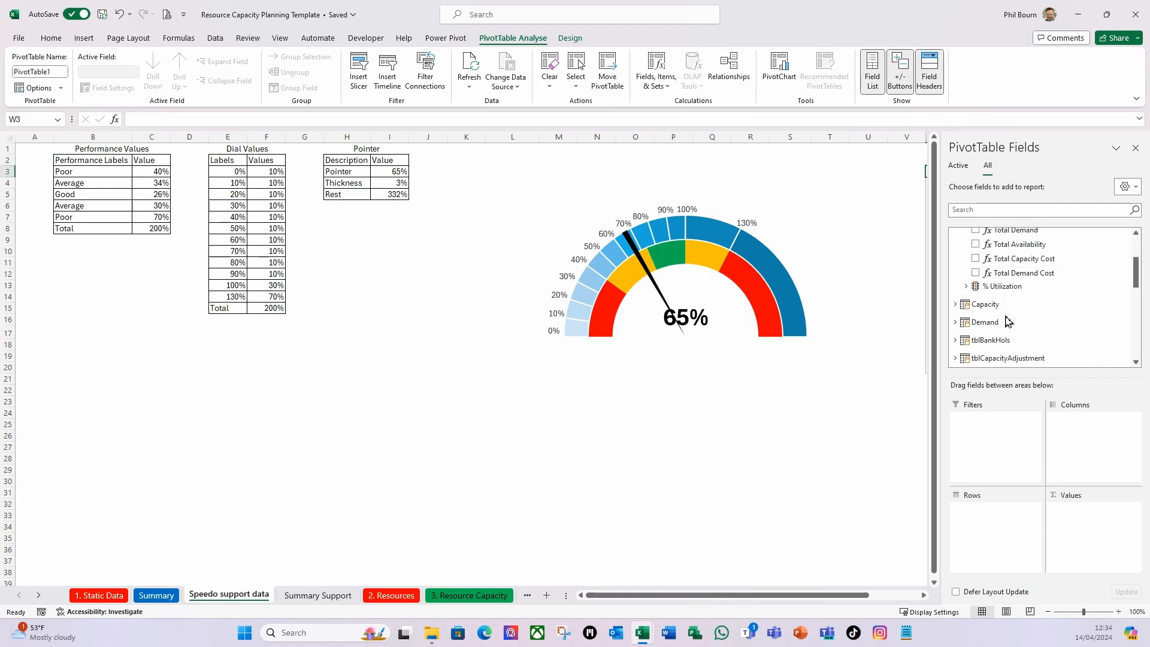
click(965, 287)
click(986, 312)
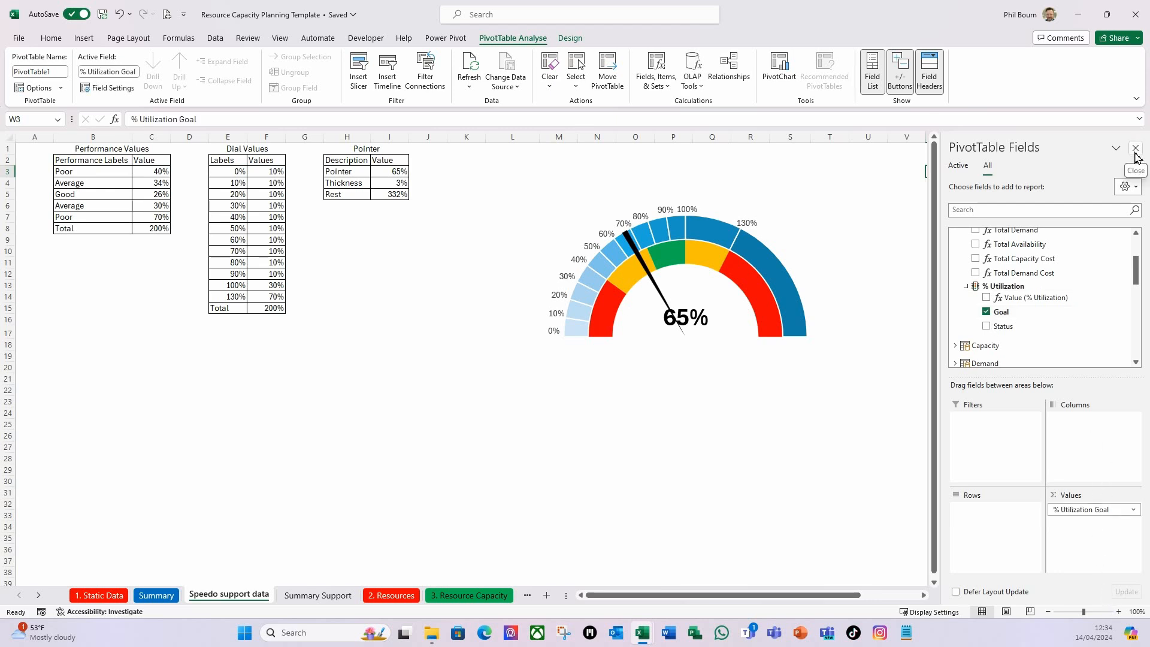
click(1136, 154)
Format the PivotTable's % Utilization Goal value field as Percentage.
click(983, 182)
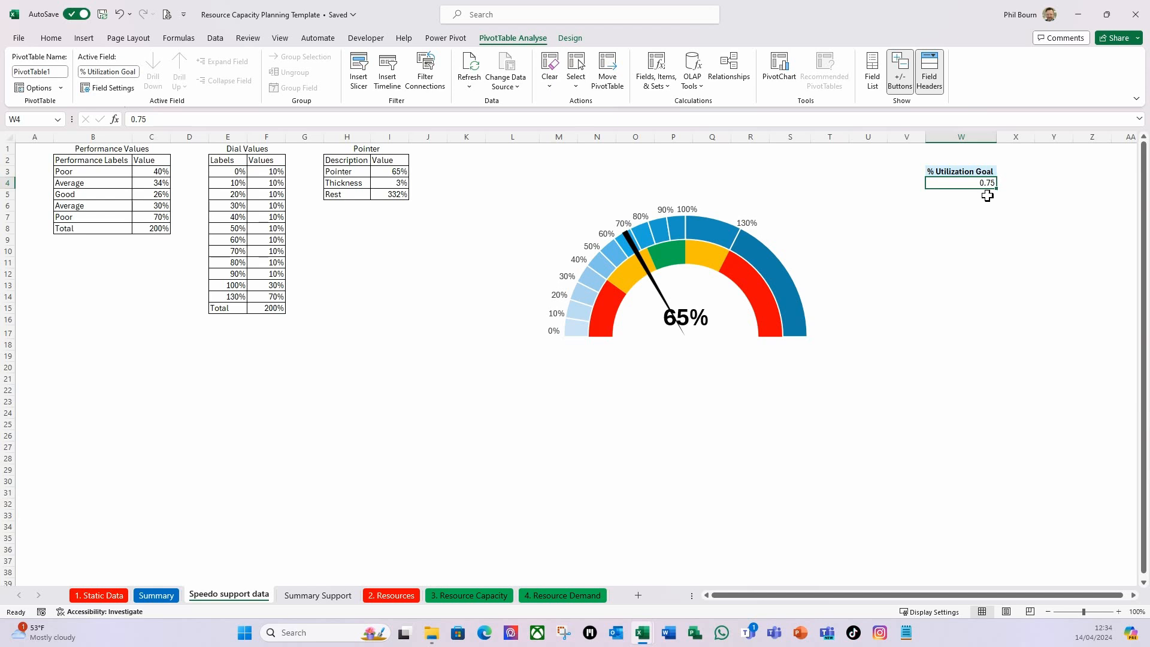
right_click(982, 183)
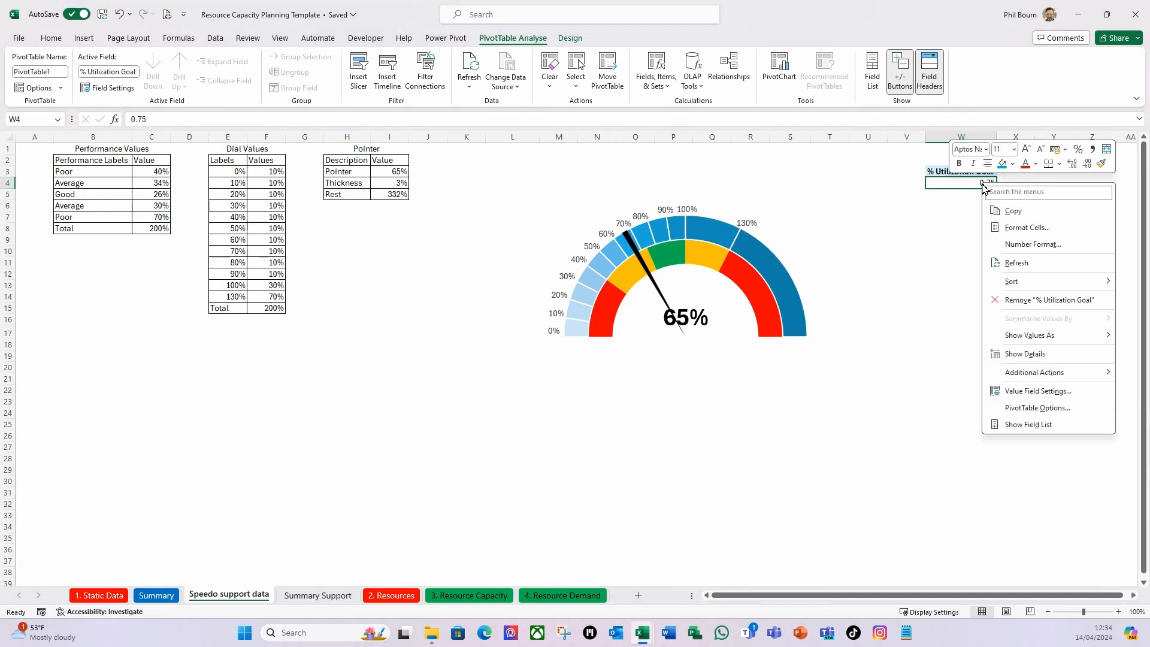
click(1035, 398)
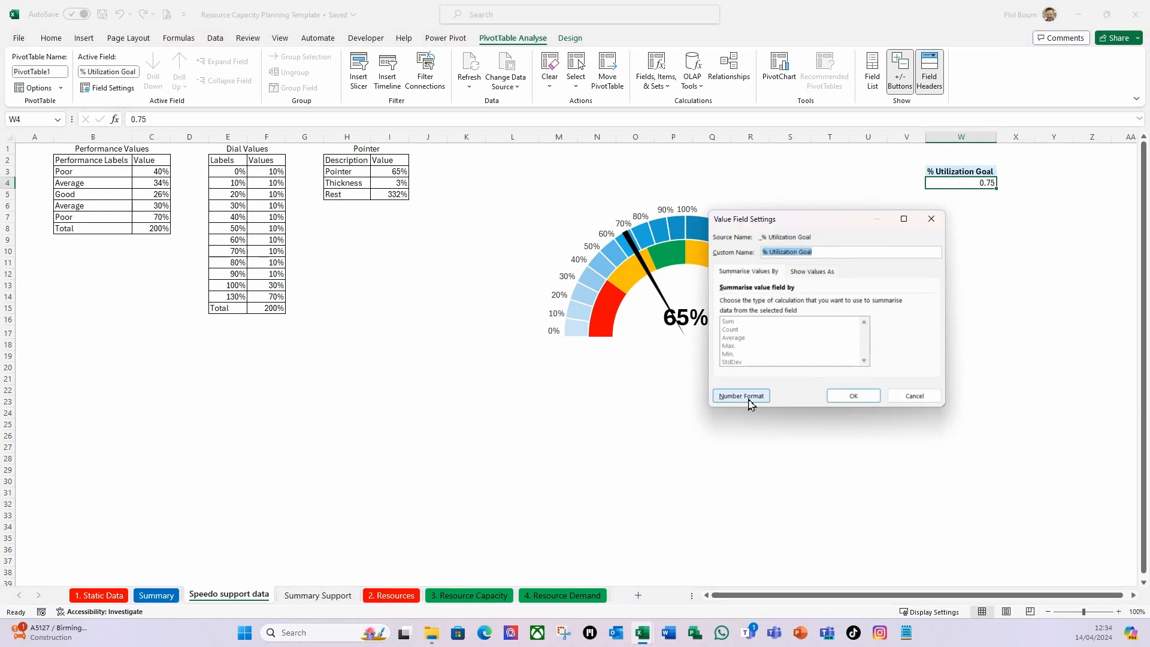
click(748, 401)
click(696, 266)
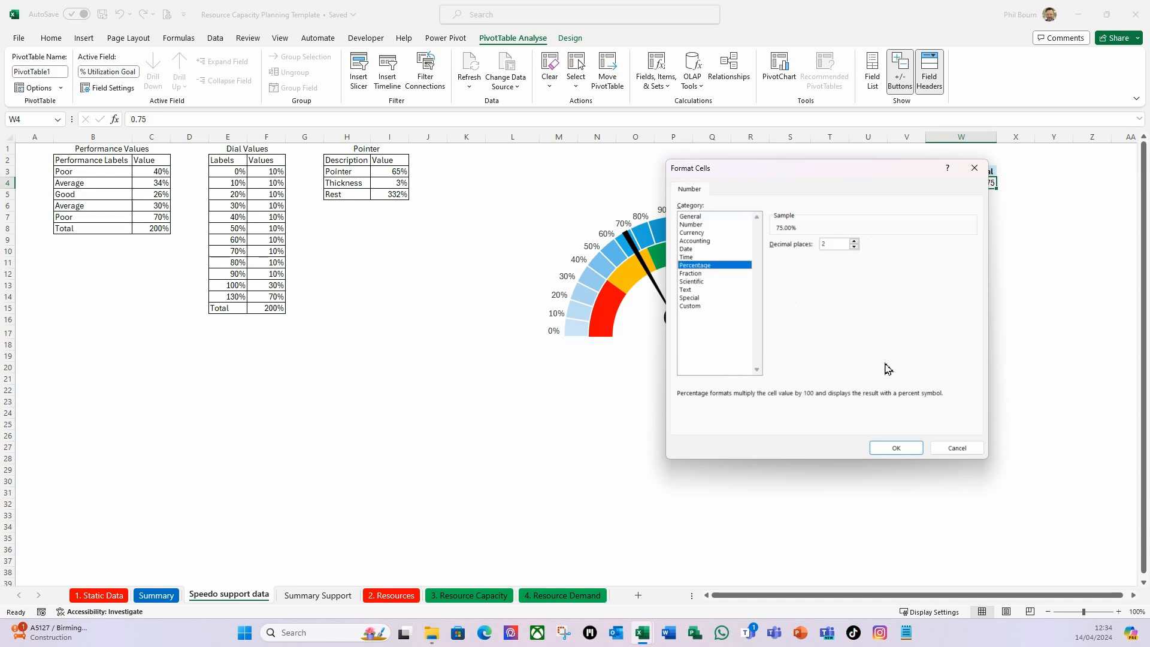
click(895, 449)
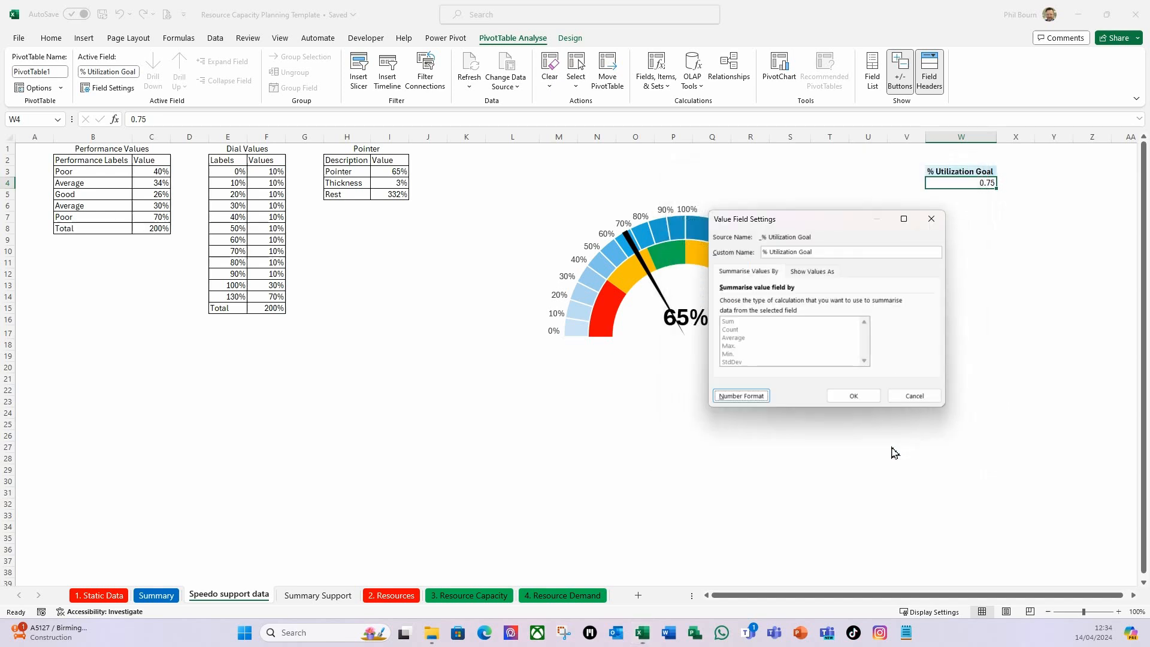
click(861, 398)
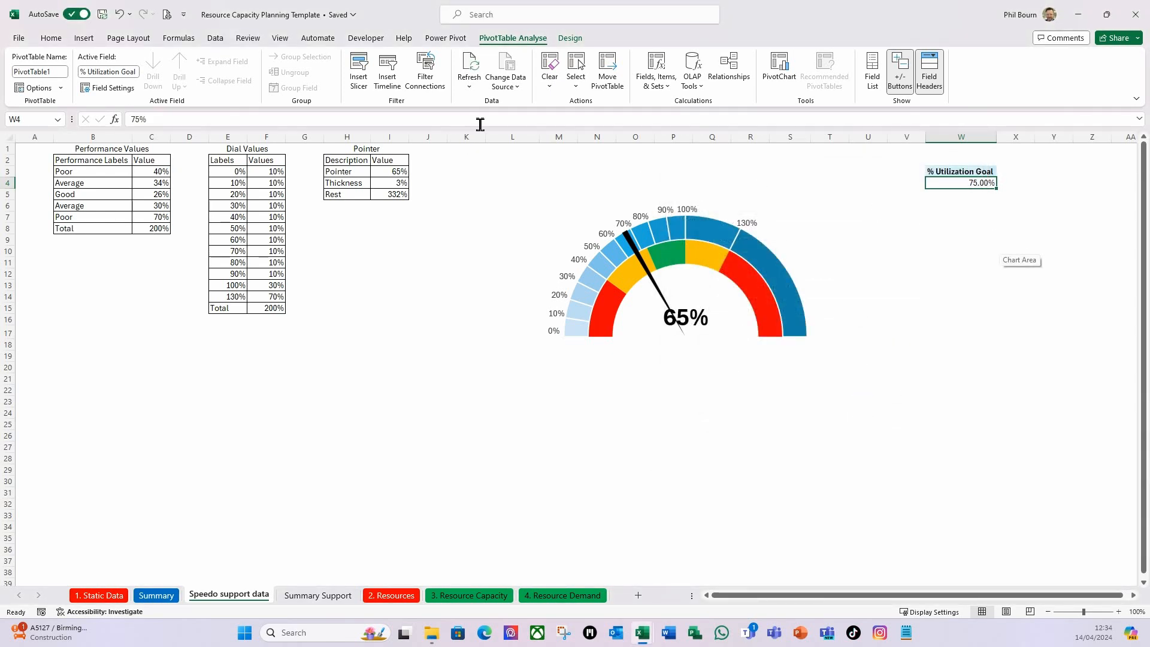
Set the % Utilization Goal value field's percentage format to 0 decimal places.
click(52, 39)
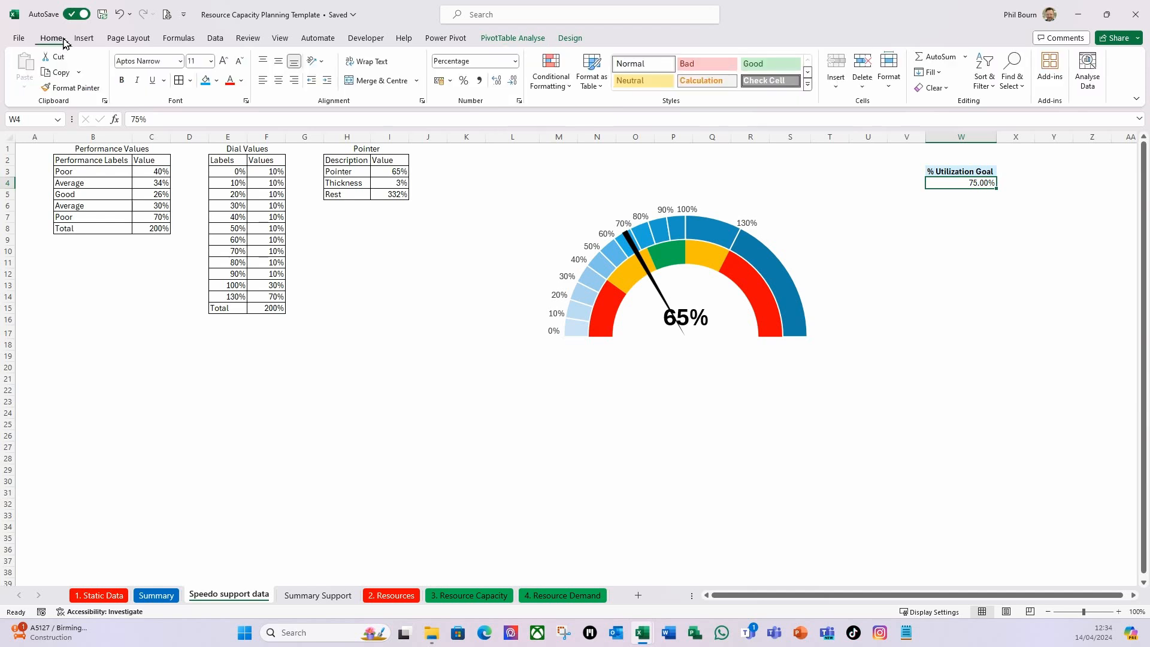
right_click(983, 183)
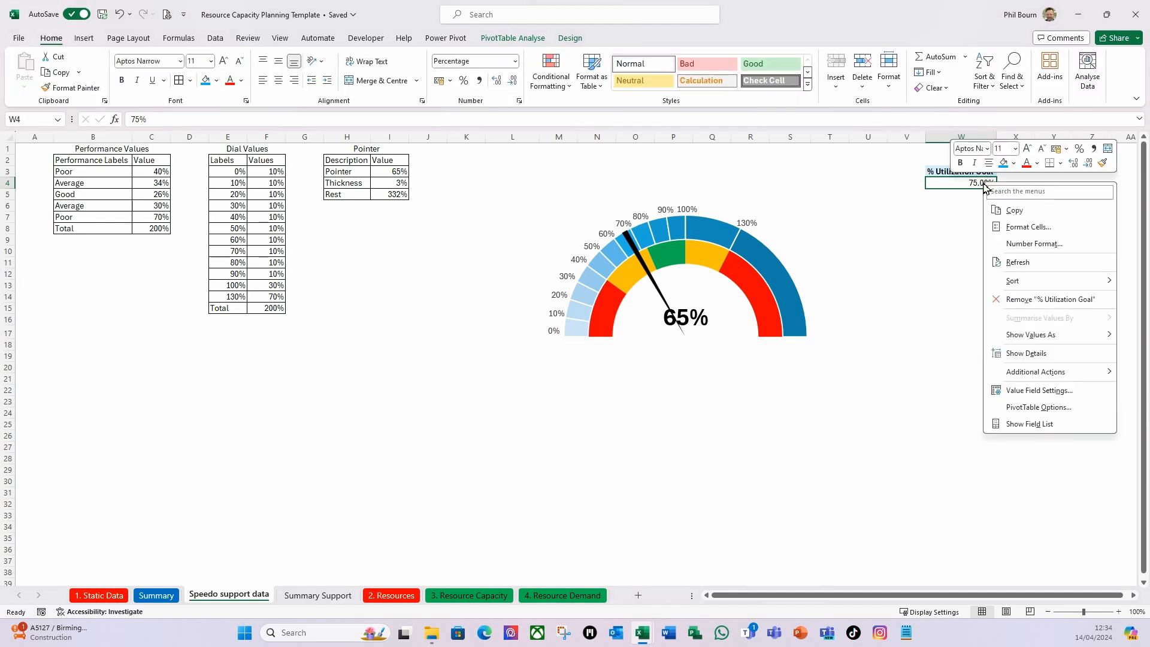
click(1035, 392)
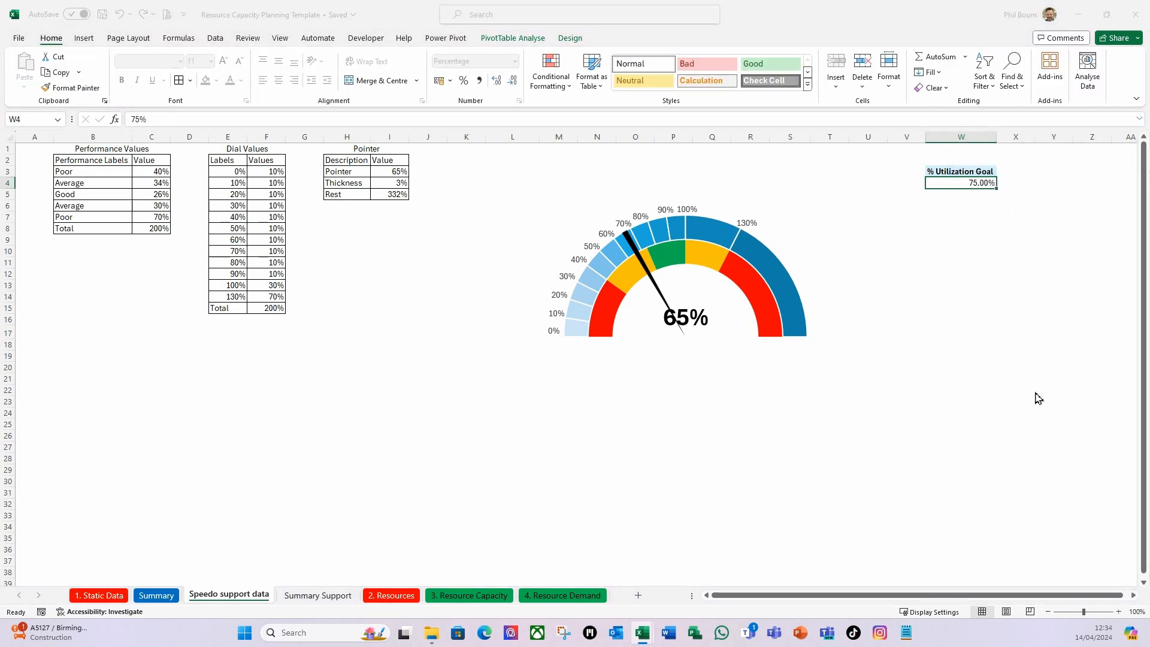
click(741, 392)
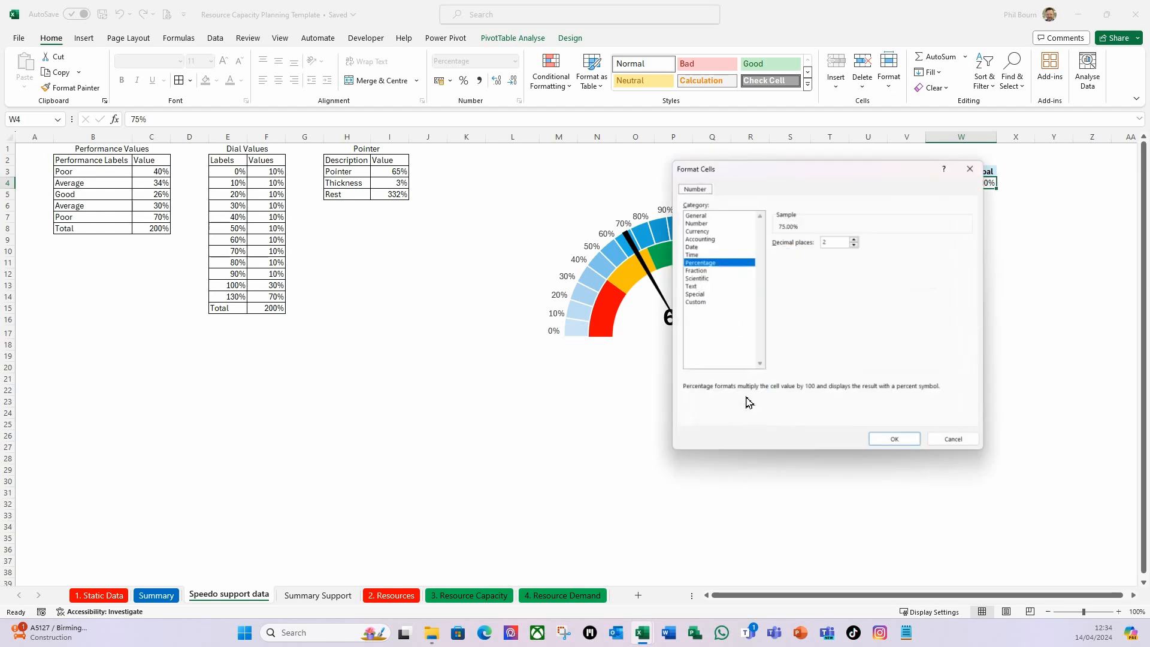
click(855, 242)
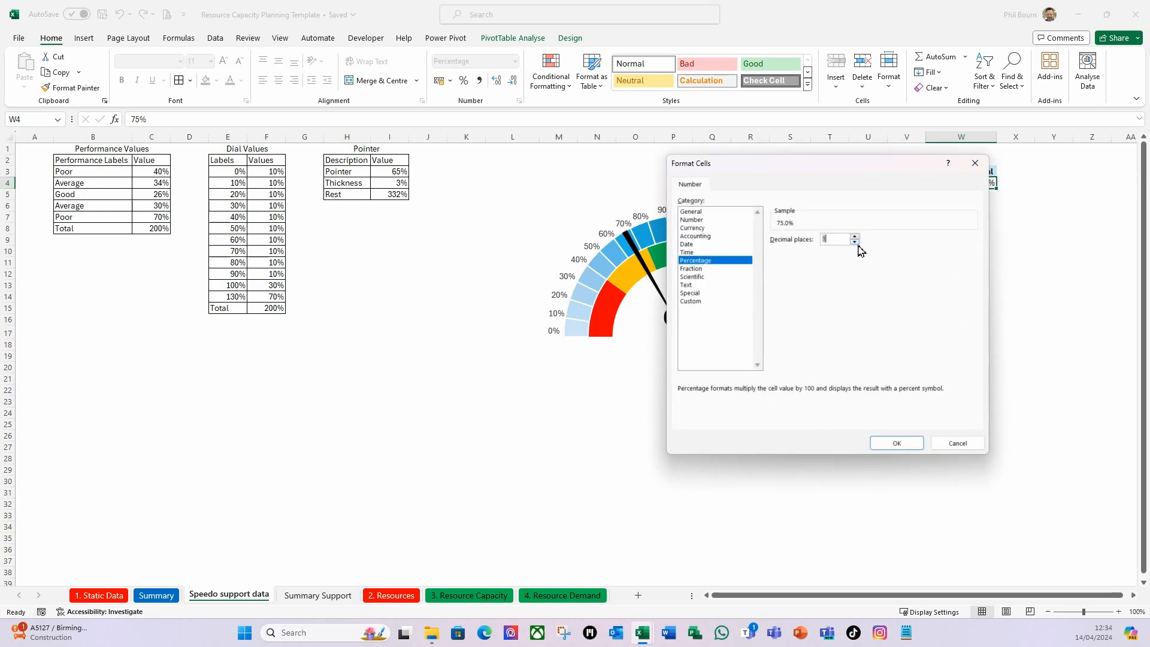
click(896, 442)
click(861, 392)
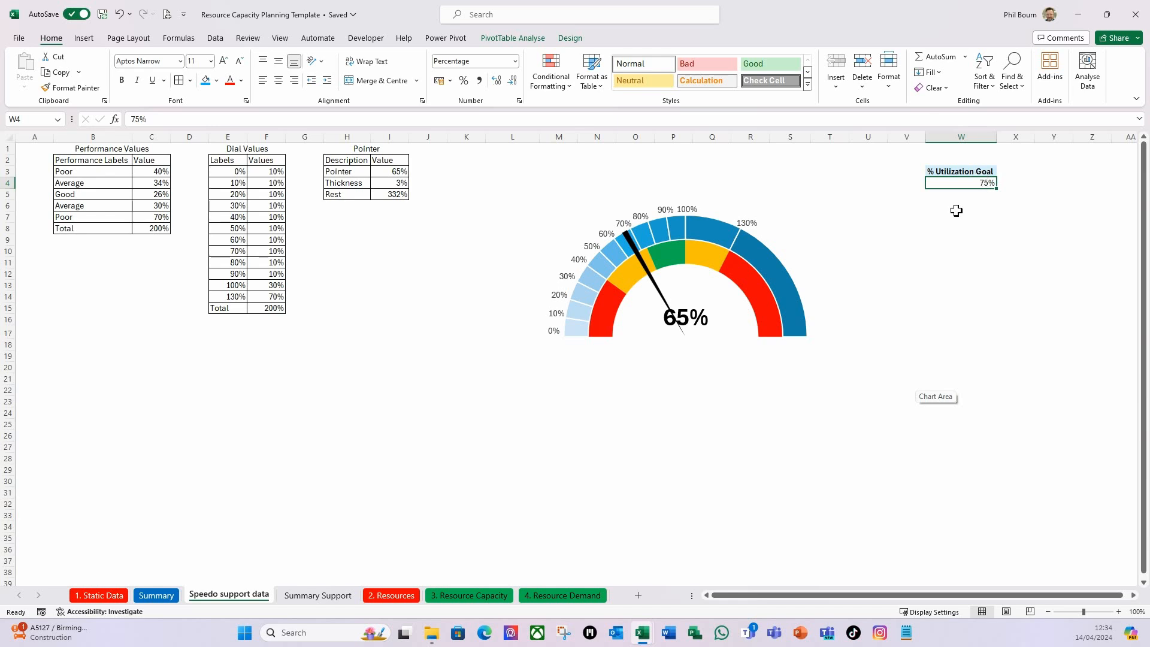
Label cell Y3 "Goal" and enter a GETPIVOTDATA formula in Y4 that pulls the % Utilization Goal from the PivotTable at W3.
click(1025, 191)
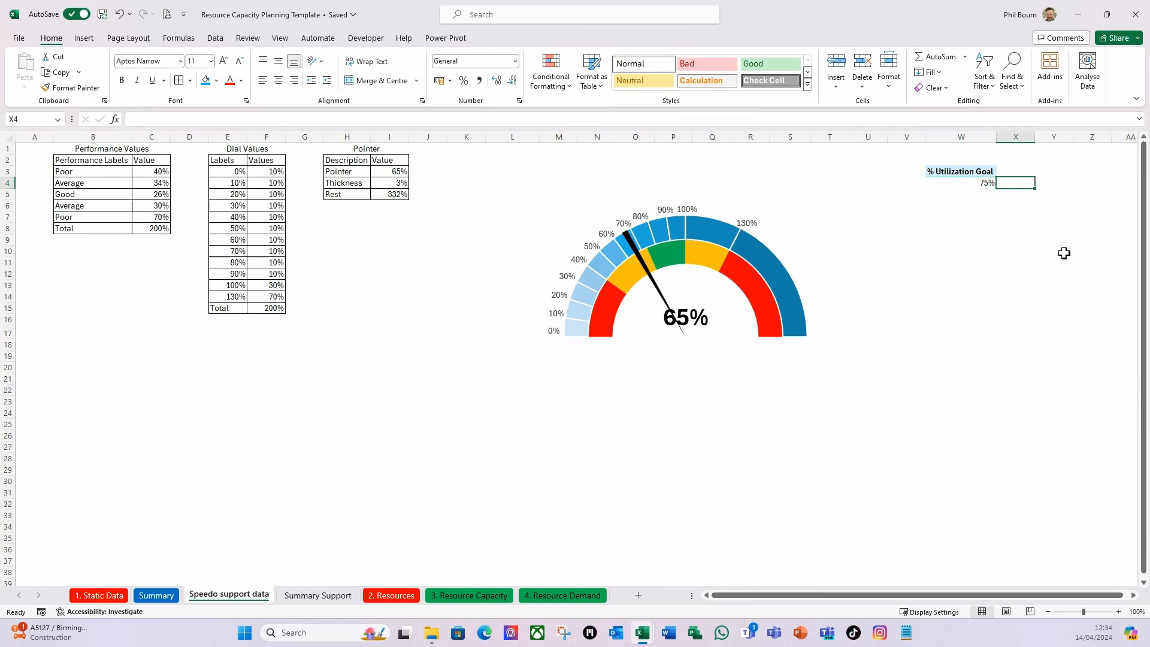
click(1069, 195)
click(1053, 172)
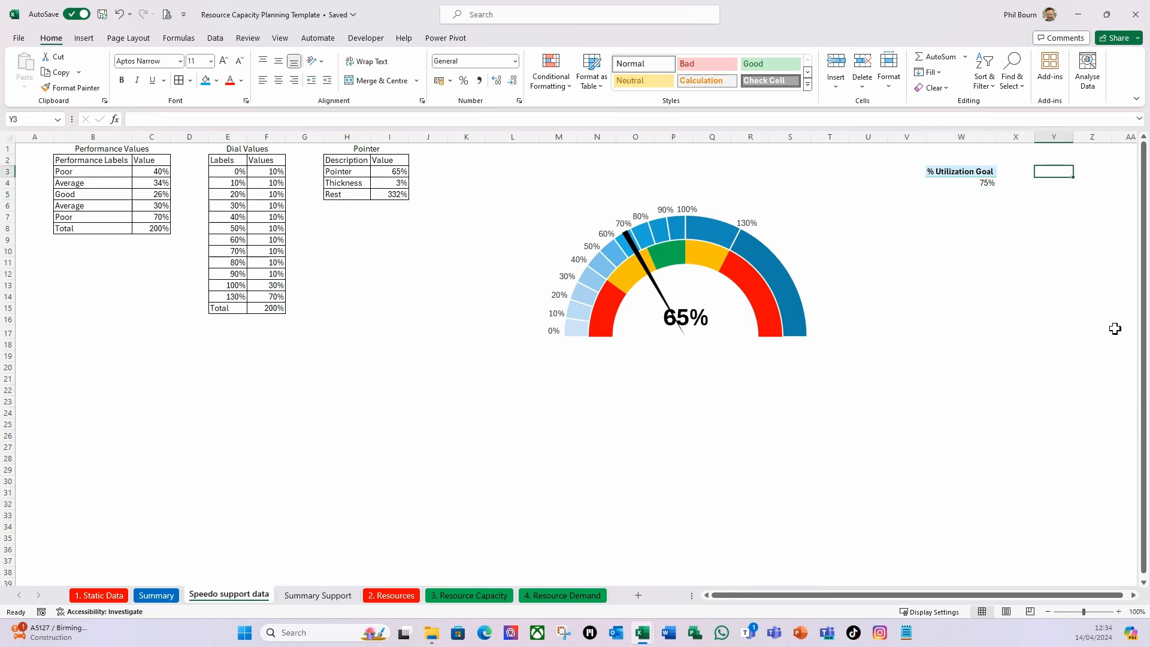
text(Goal)
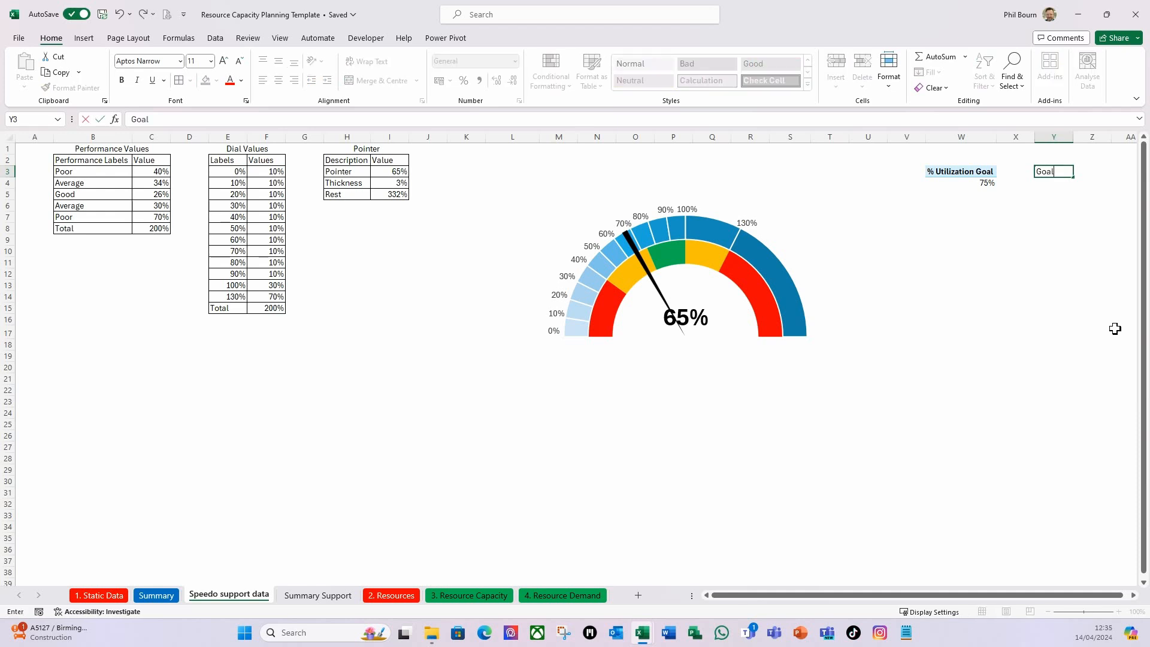
key(Return)
text(=)
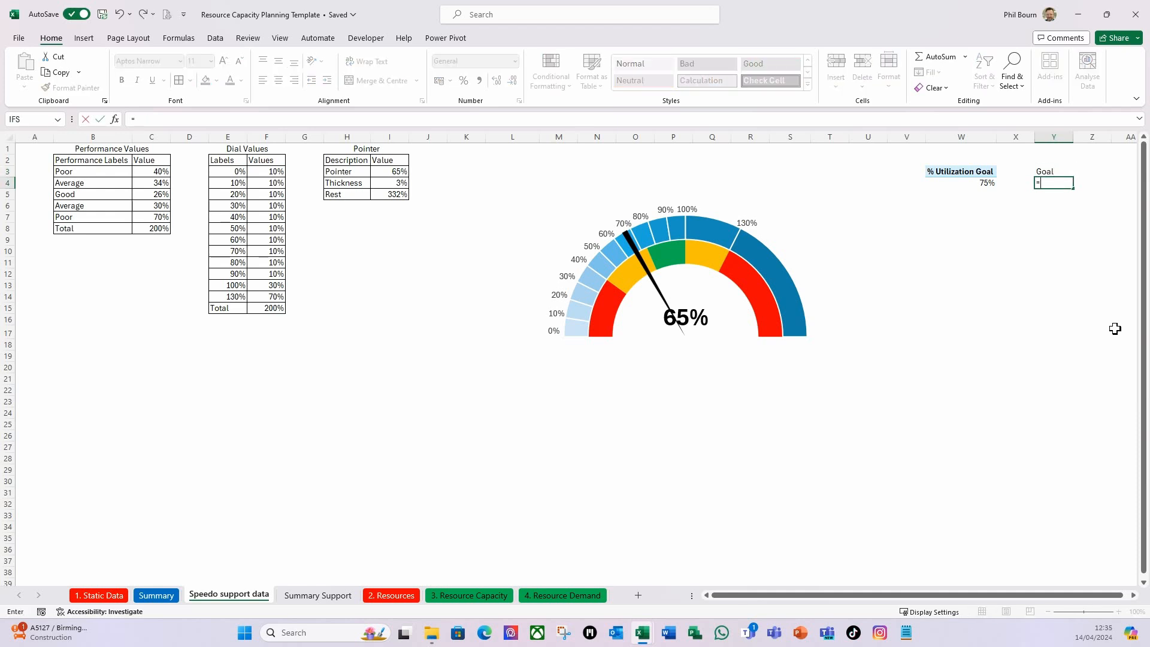
click(982, 184)
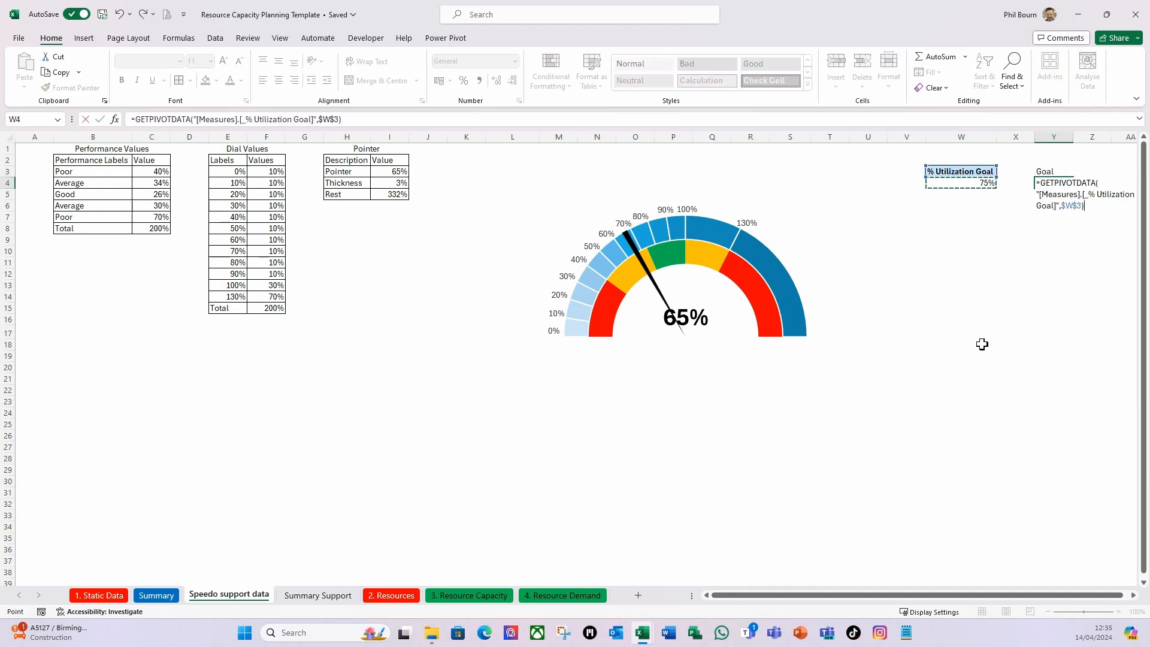
key(Return)
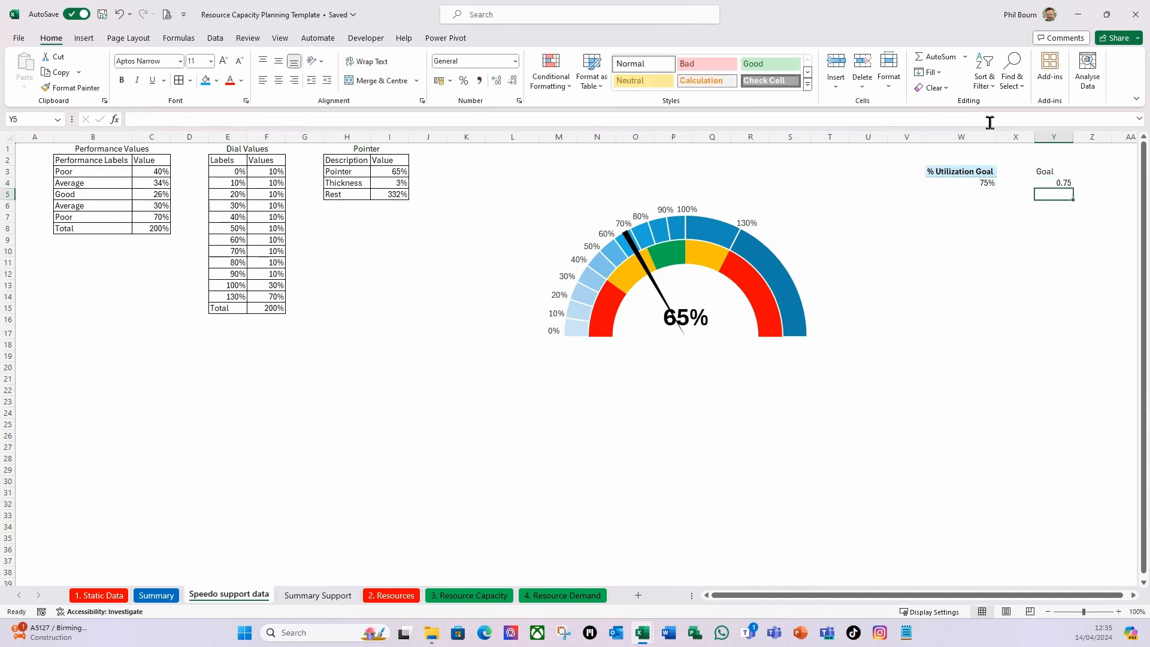
Format the Goal value in cell Y4 as a percentage.
click(1059, 183)
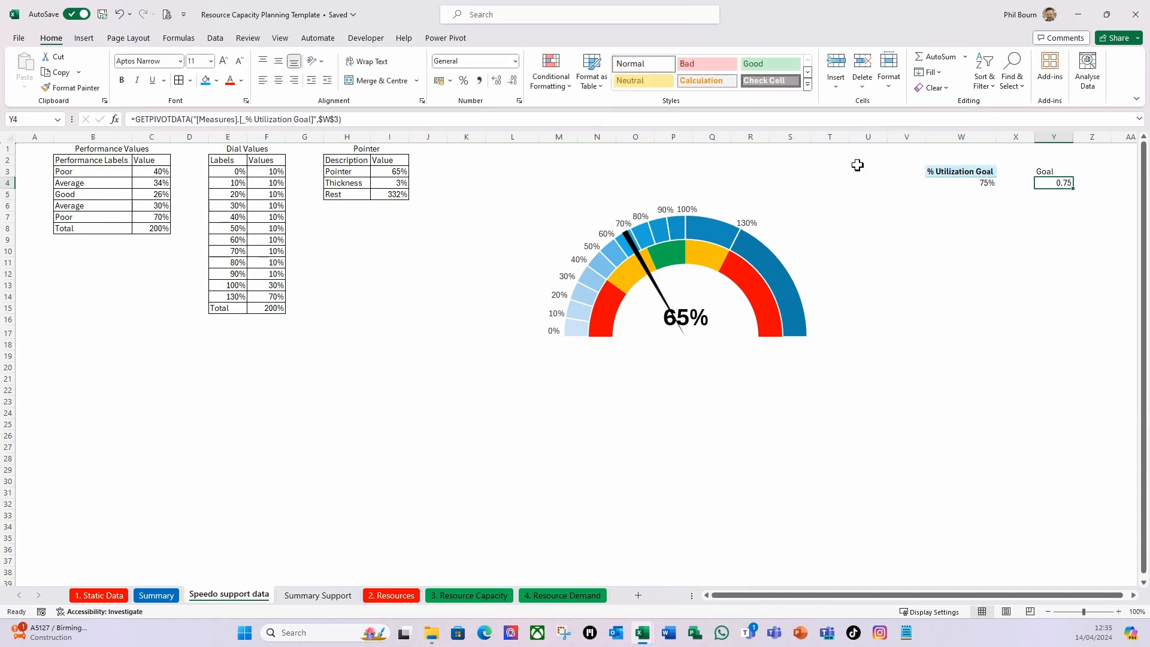
click(465, 82)
click(1057, 289)
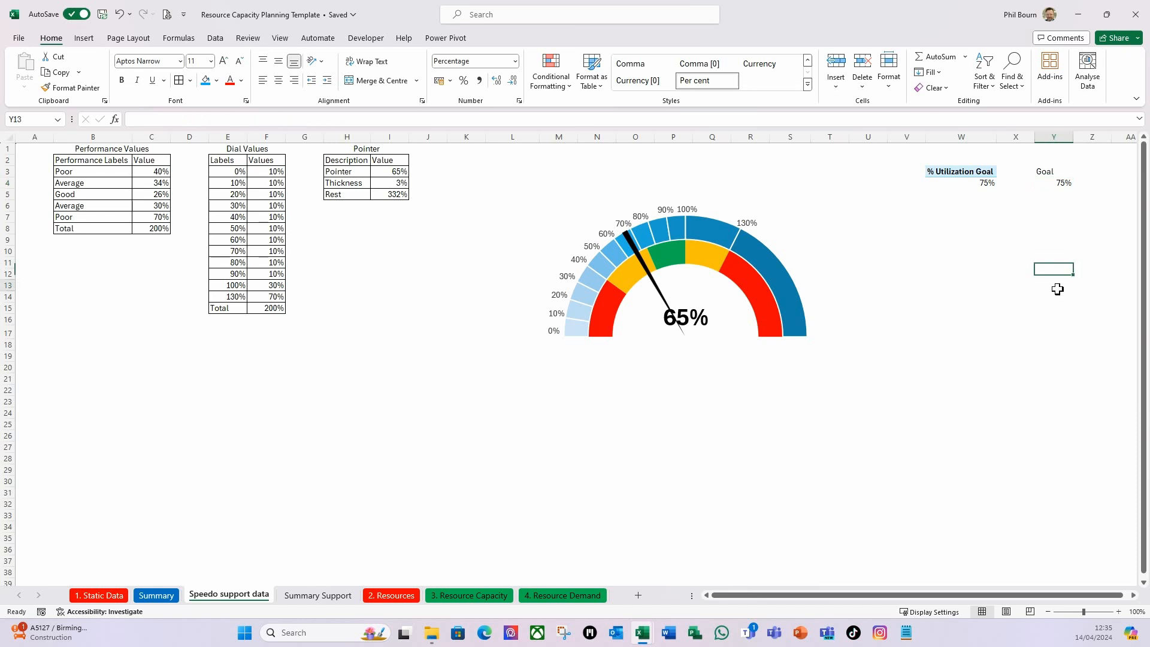
click(1056, 182)
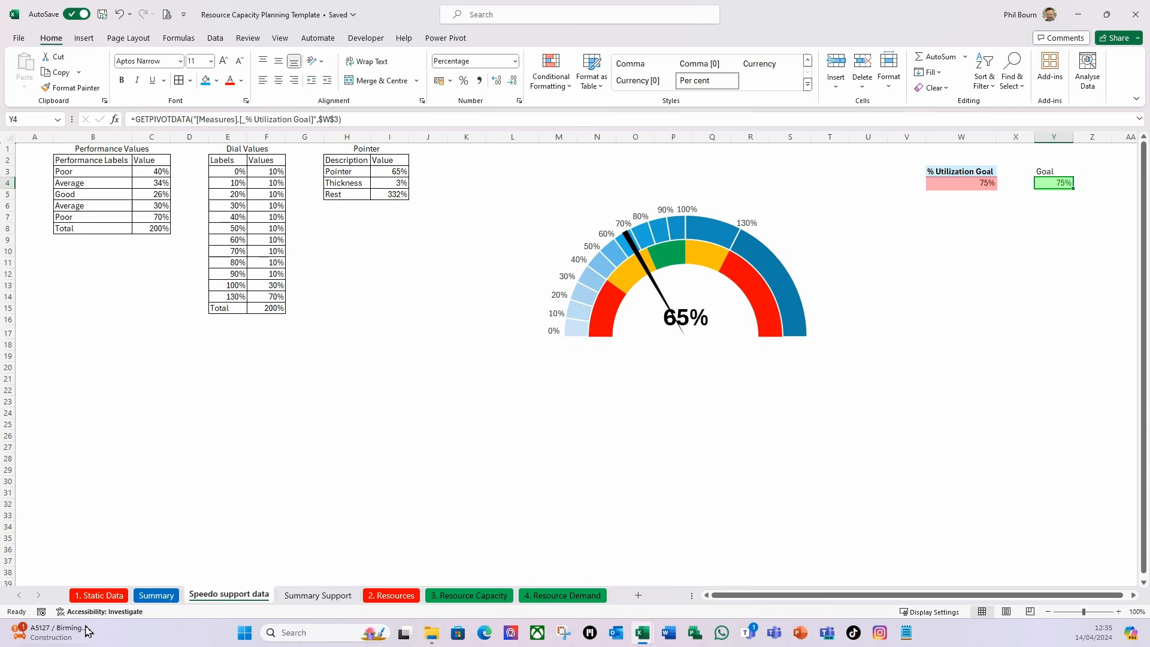
Insert a text box on the Summary sheet in the empty space beside the utilization speedometer.
click(157, 595)
click(615, 302)
click(585, 309)
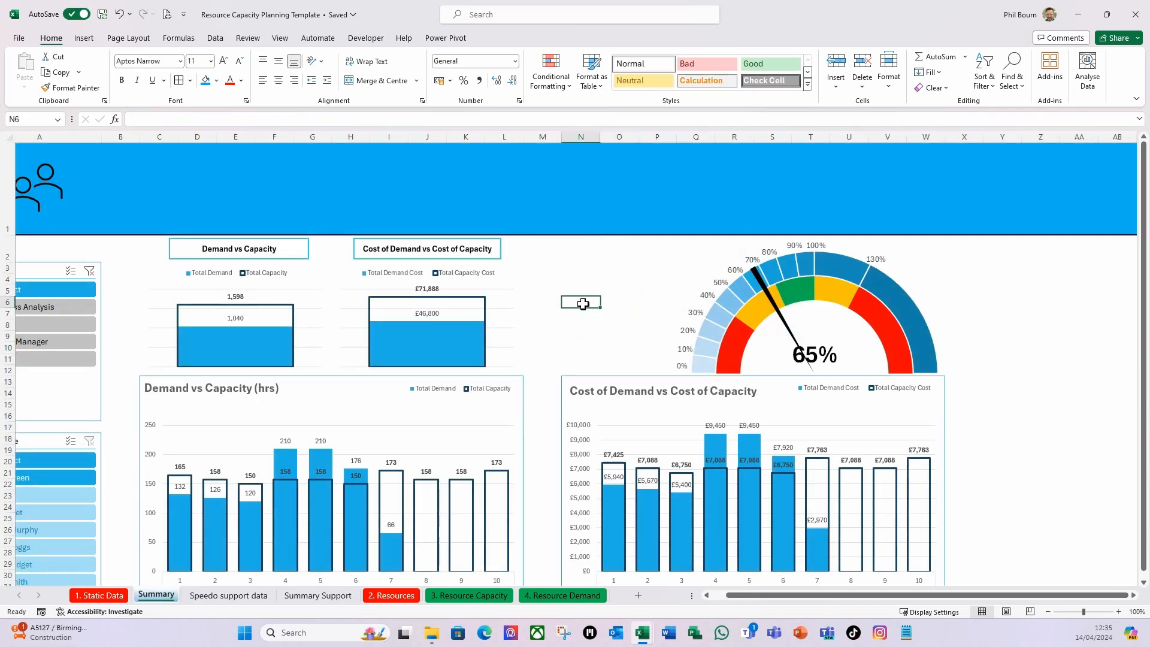
click(83, 38)
click(808, 67)
drag(570, 293, 655, 356)
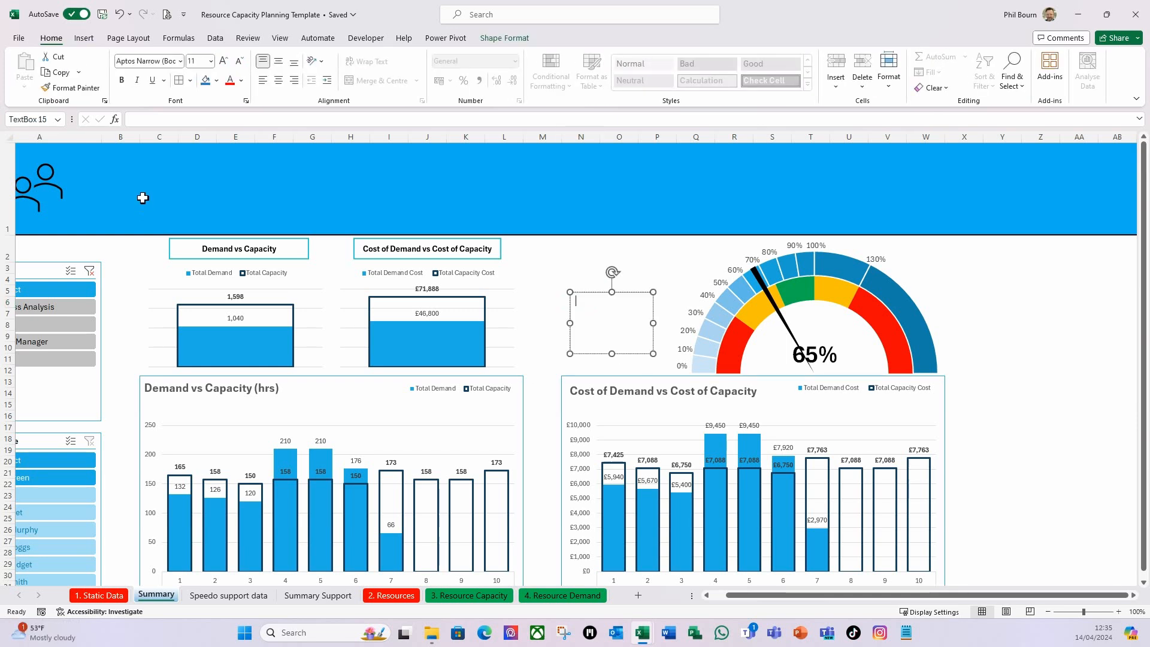
Try to link the new text box directly to the % Utilization Goal PivotTable value in W4 of Speedo support data.
click(144, 120)
text(=)
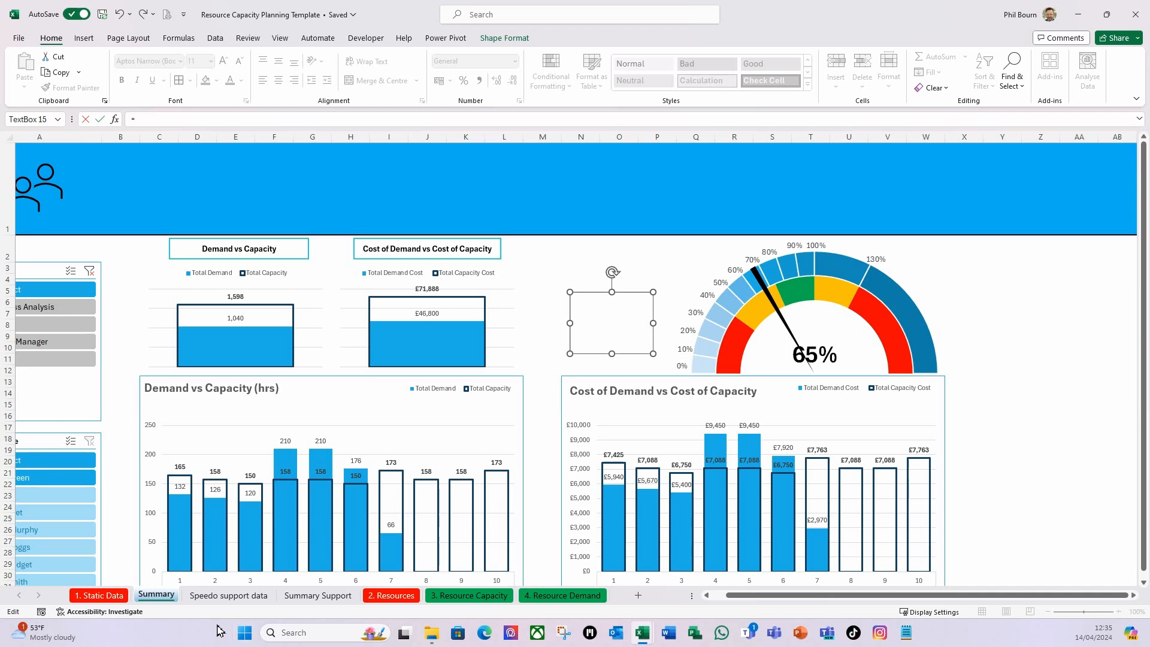
click(229, 594)
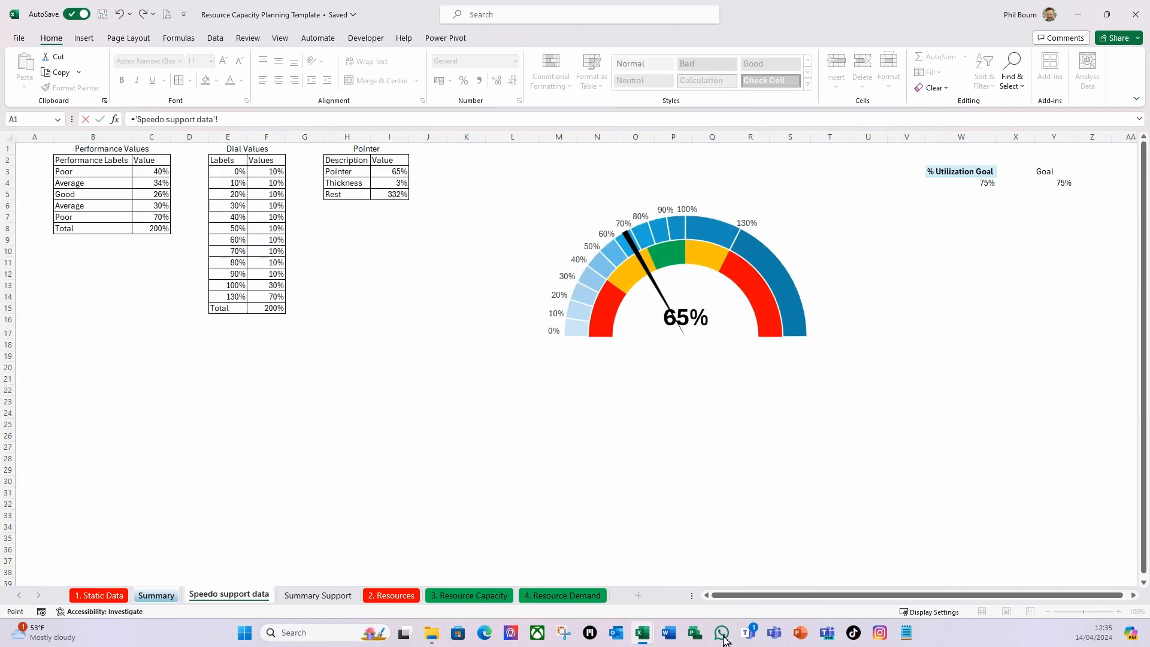
click(973, 184)
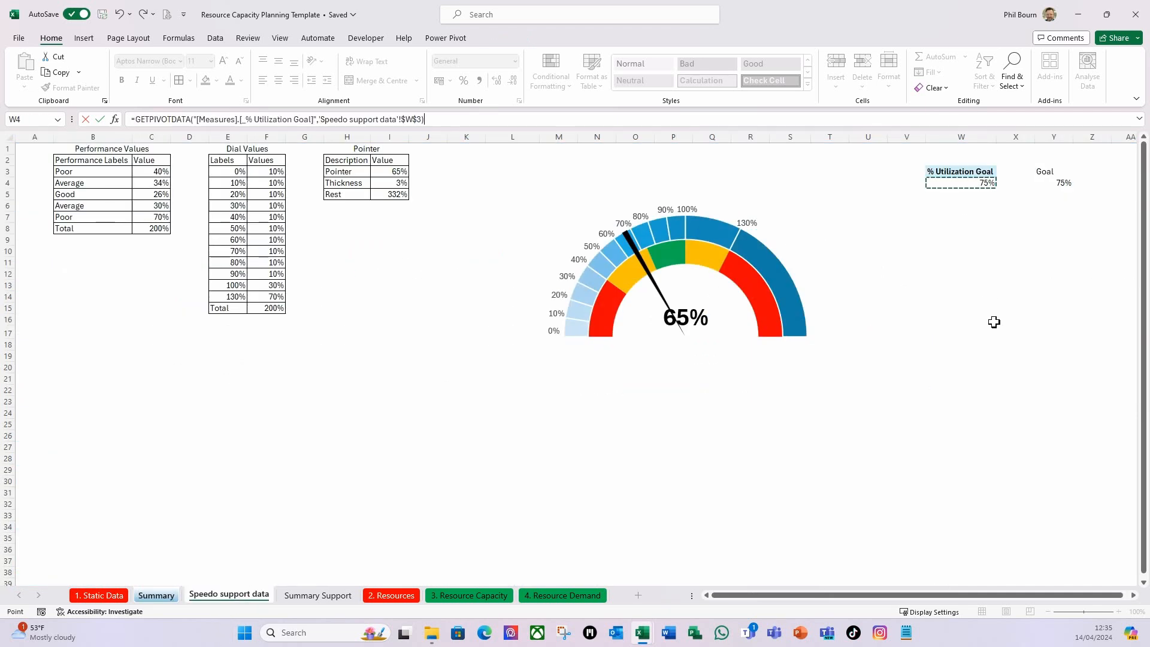
key(Return)
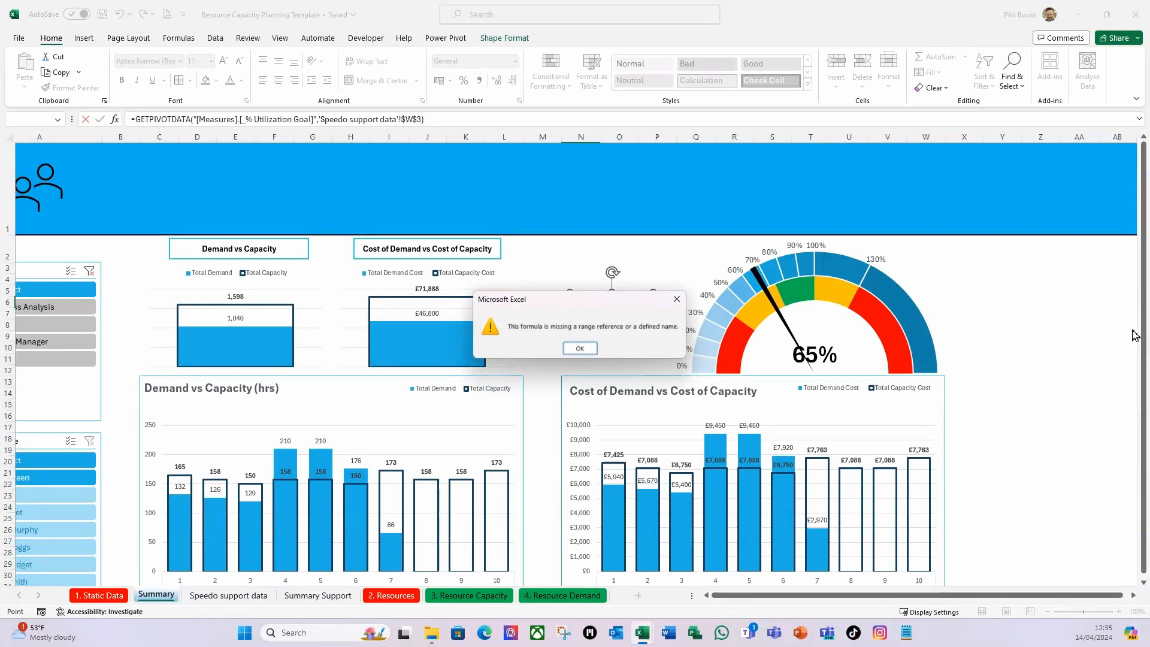
click(579, 348)
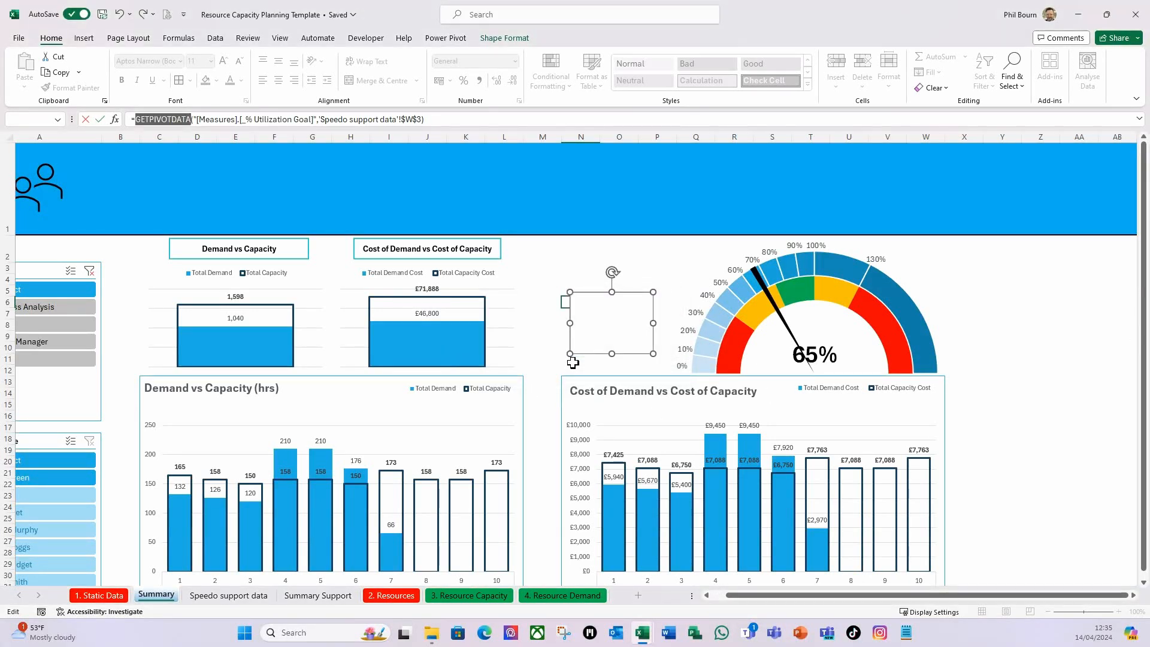
Replace the text box's formula with a link to the Goal cell, ='Speedo support data'!Y4.
drag(444, 119, 61, 117)
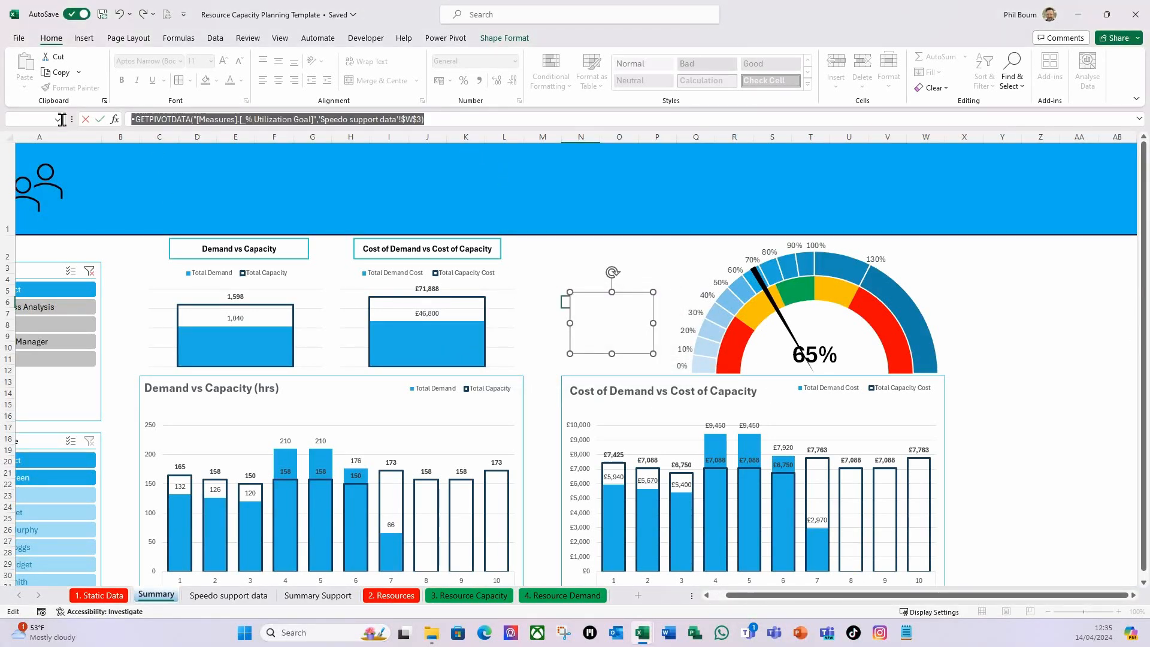
click(135, 122)
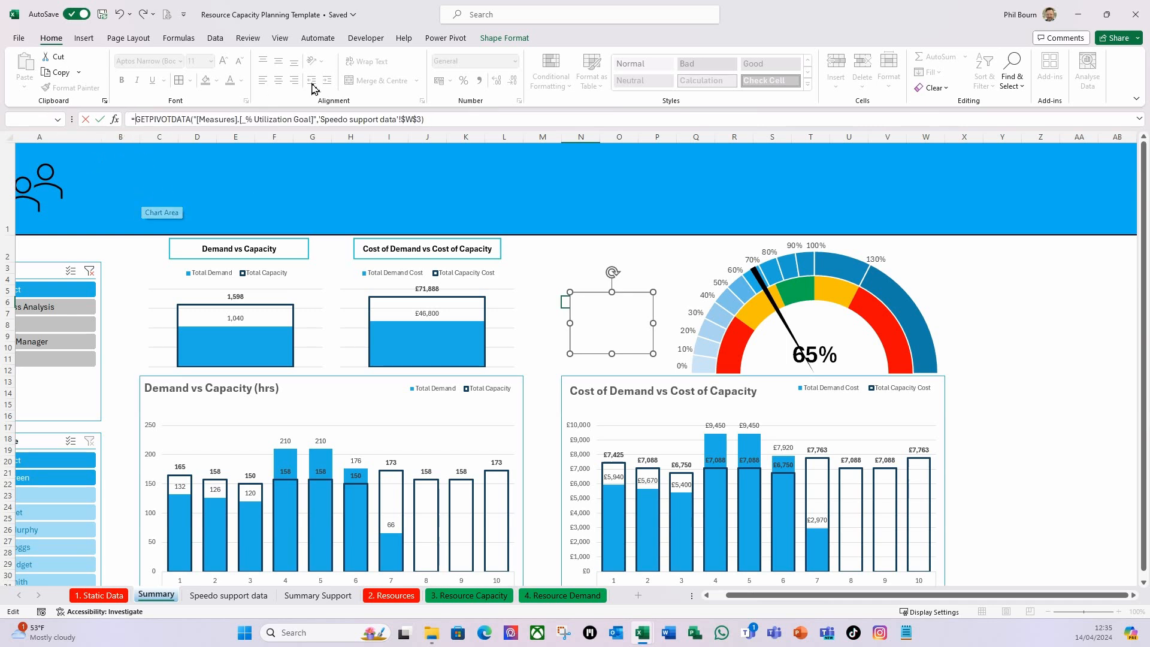
drag(434, 118, 96, 117)
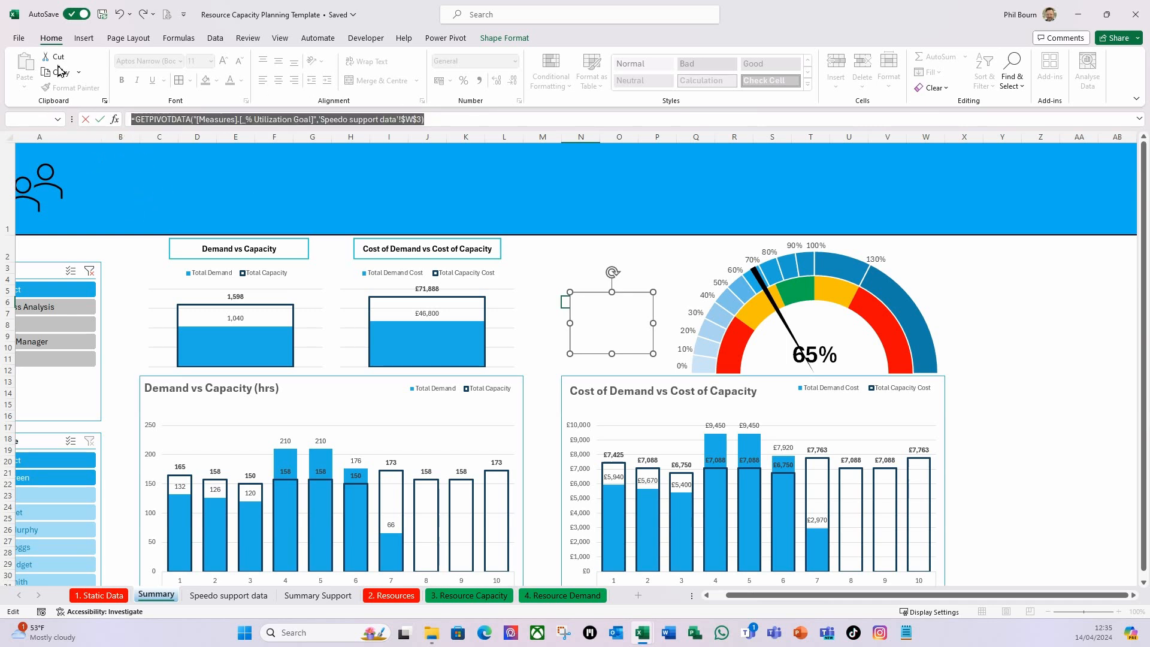
text(=)
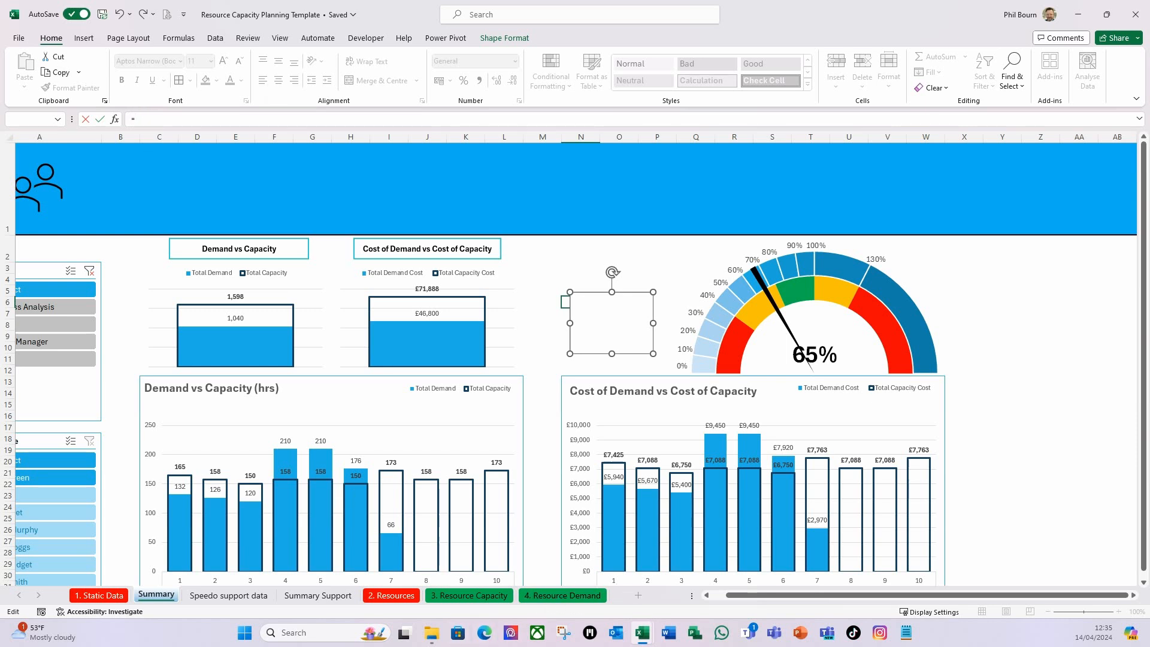
click(210, 595)
click(1059, 184)
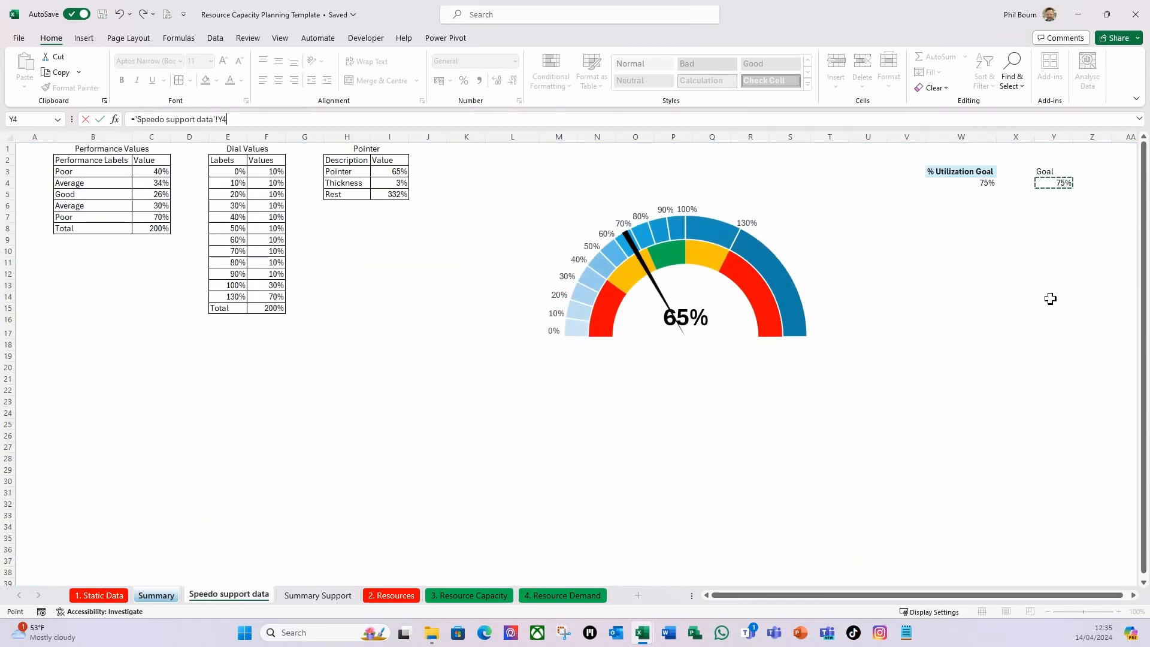
key(Return)
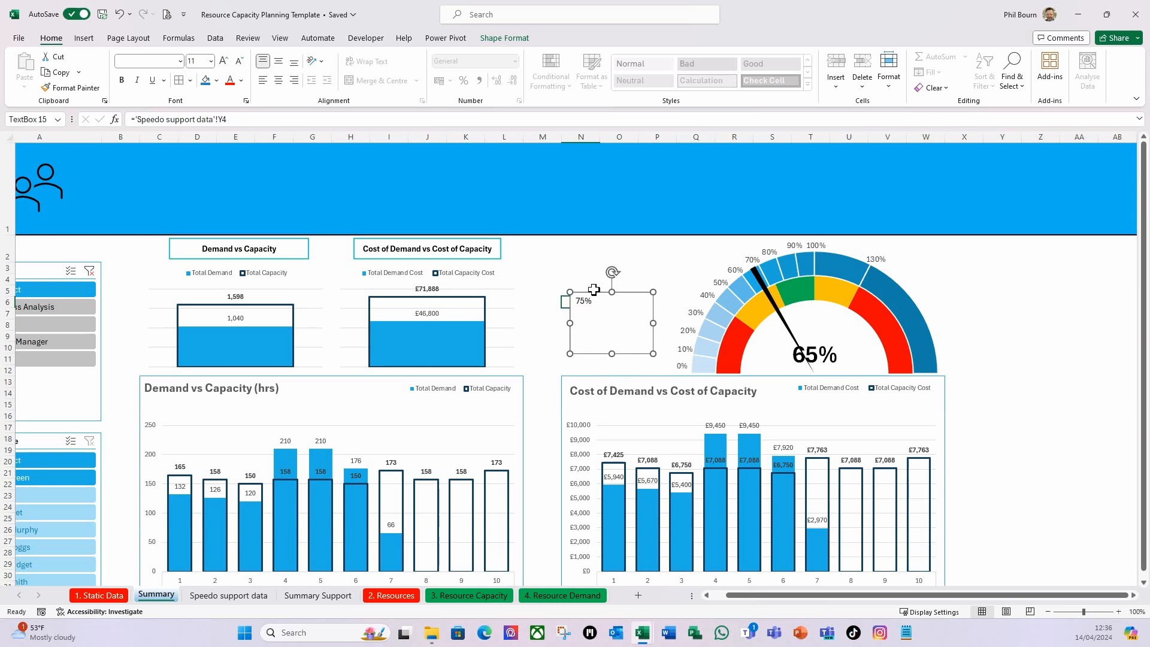
Make the linked utilization goal text bold and set its font size to 40.
click(211, 61)
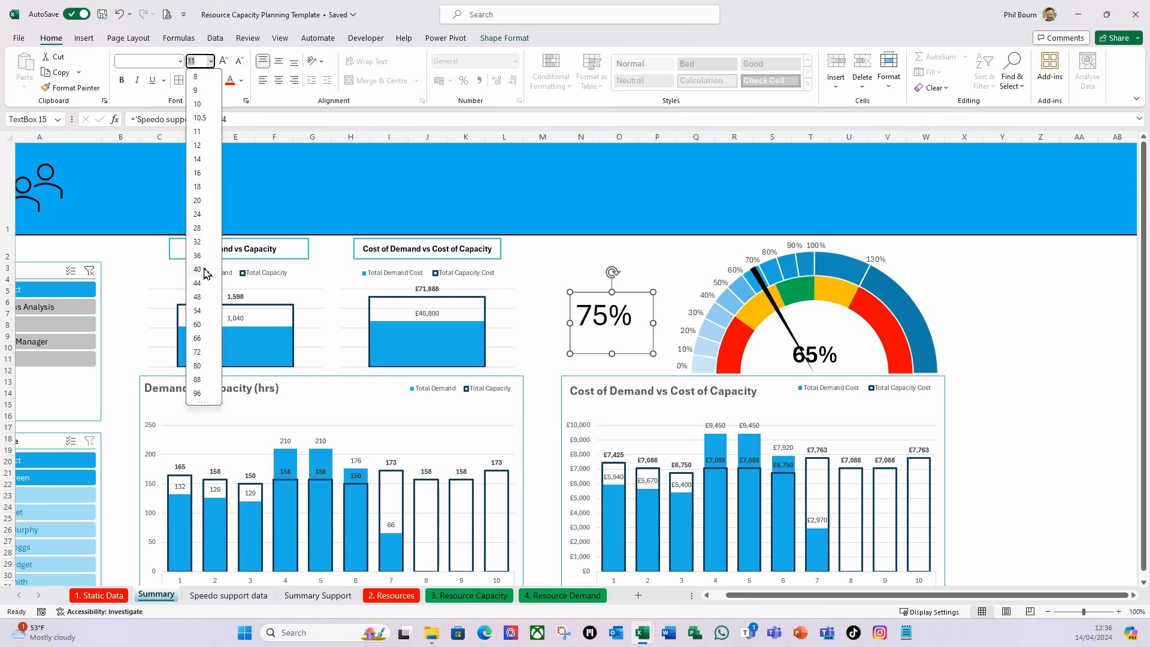
click(203, 268)
click(122, 82)
click(210, 61)
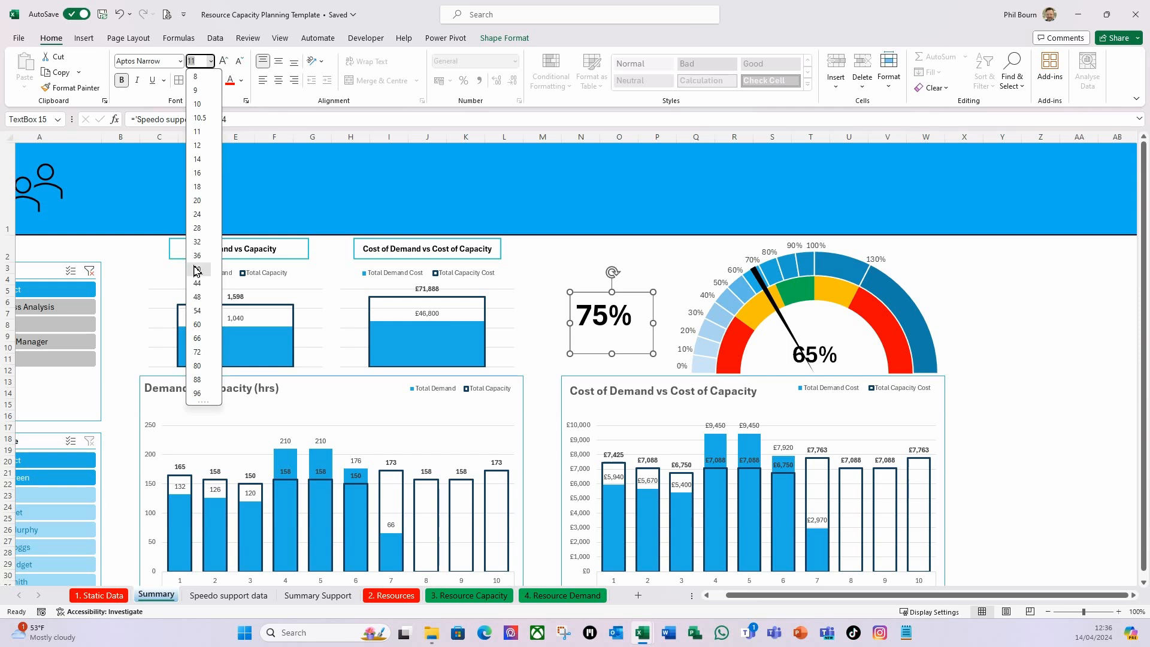
click(197, 270)
Centre the goal value horizontally and vertically and resize its text box to about 2.51 cm high by 5.08 cm wide.
click(279, 81)
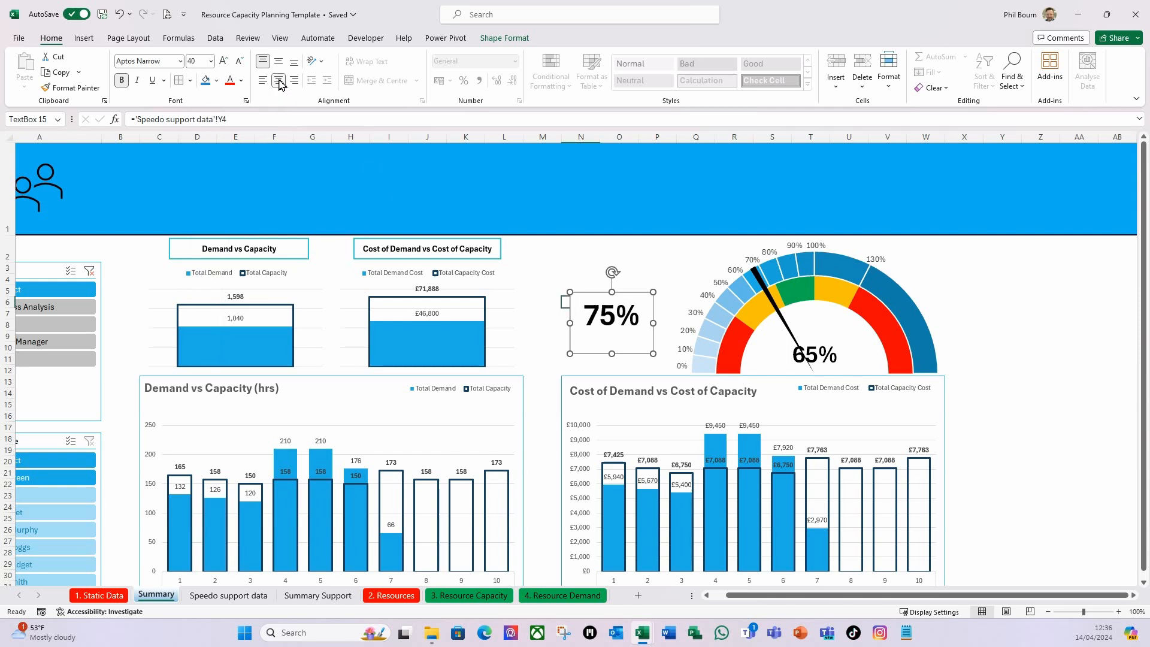
click(279, 62)
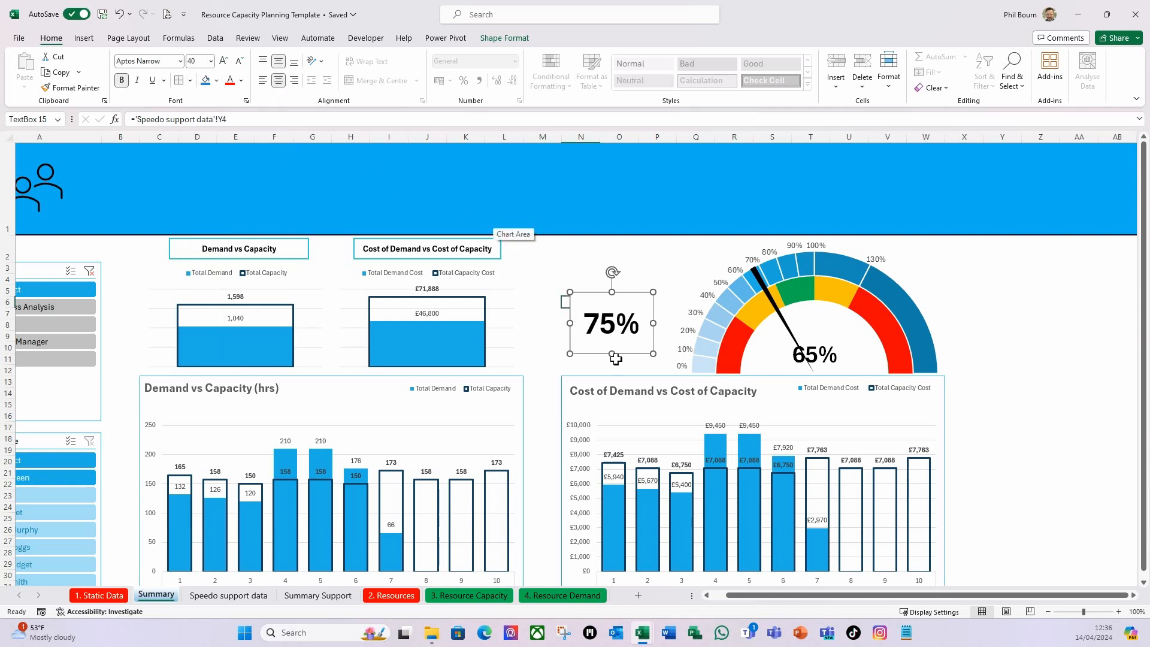
drag(652, 323, 676, 324)
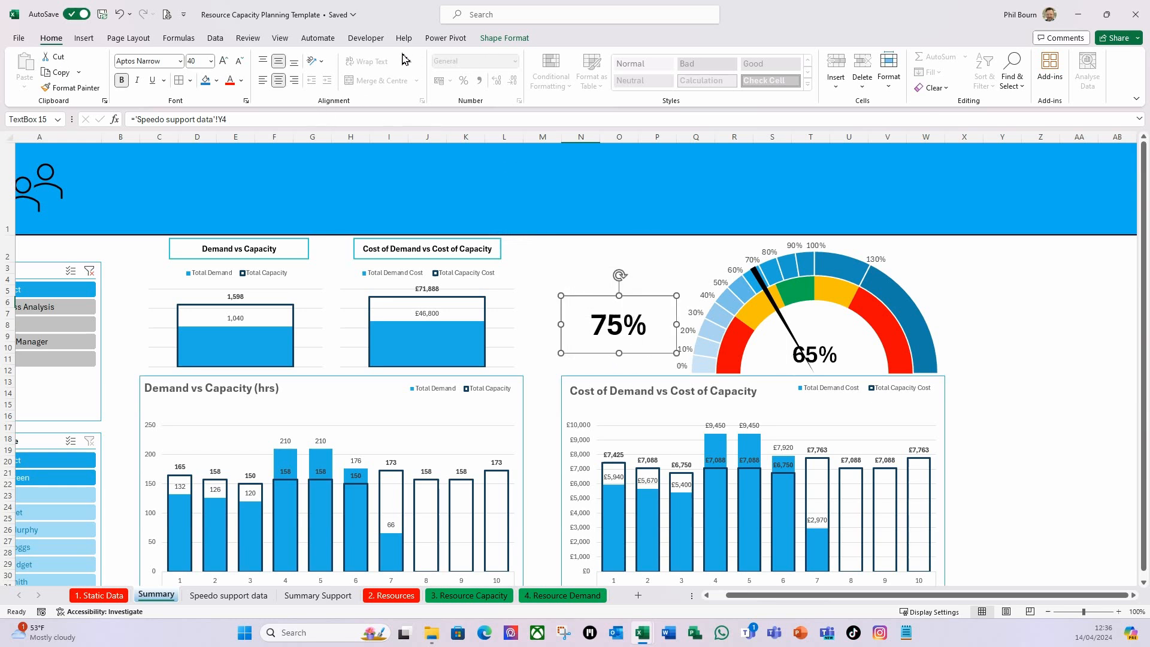
Apply the blue outline shape style to the utilization goal text box, comparing it with the style of the chart heading boxes.
click(505, 38)
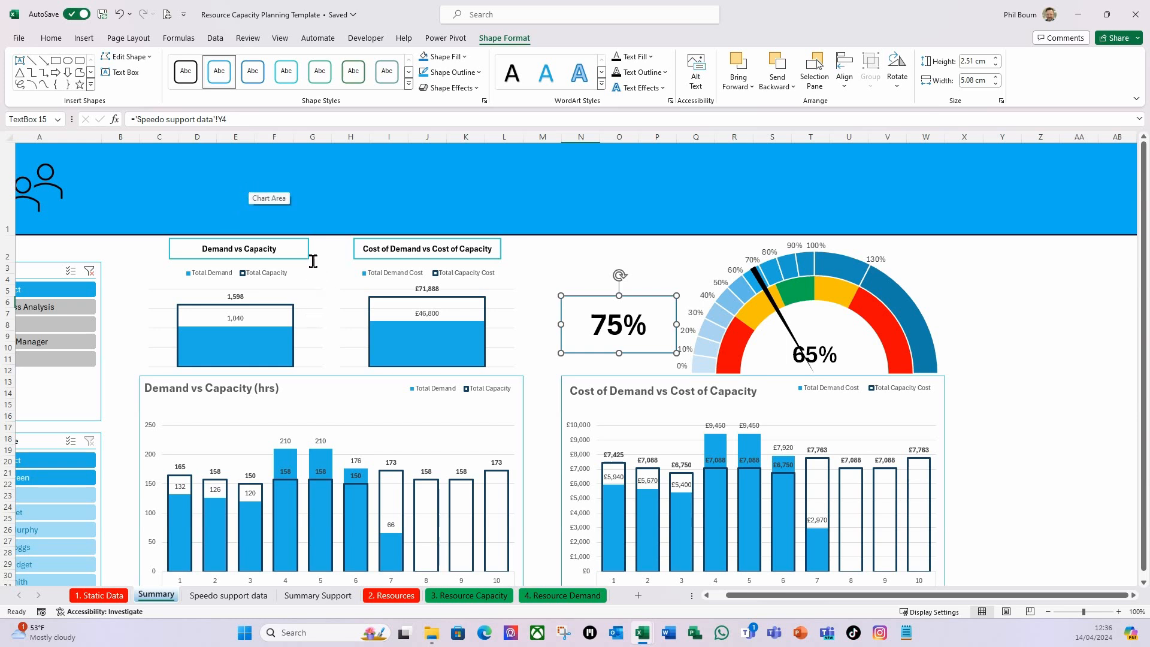
click(330, 286)
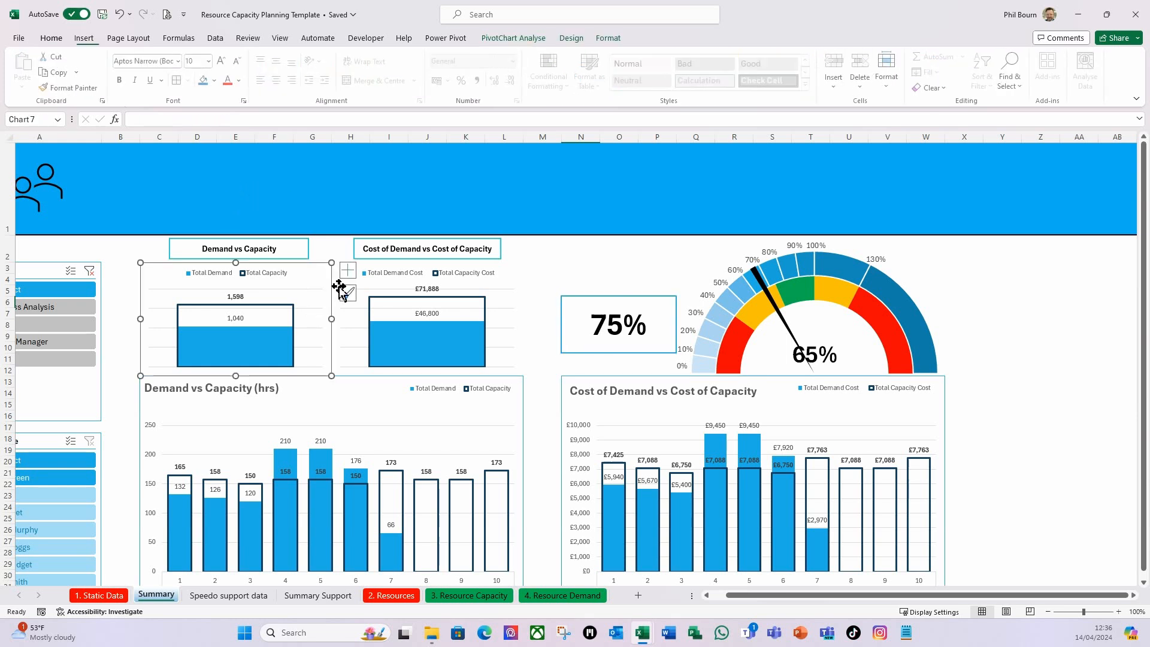
click(306, 251)
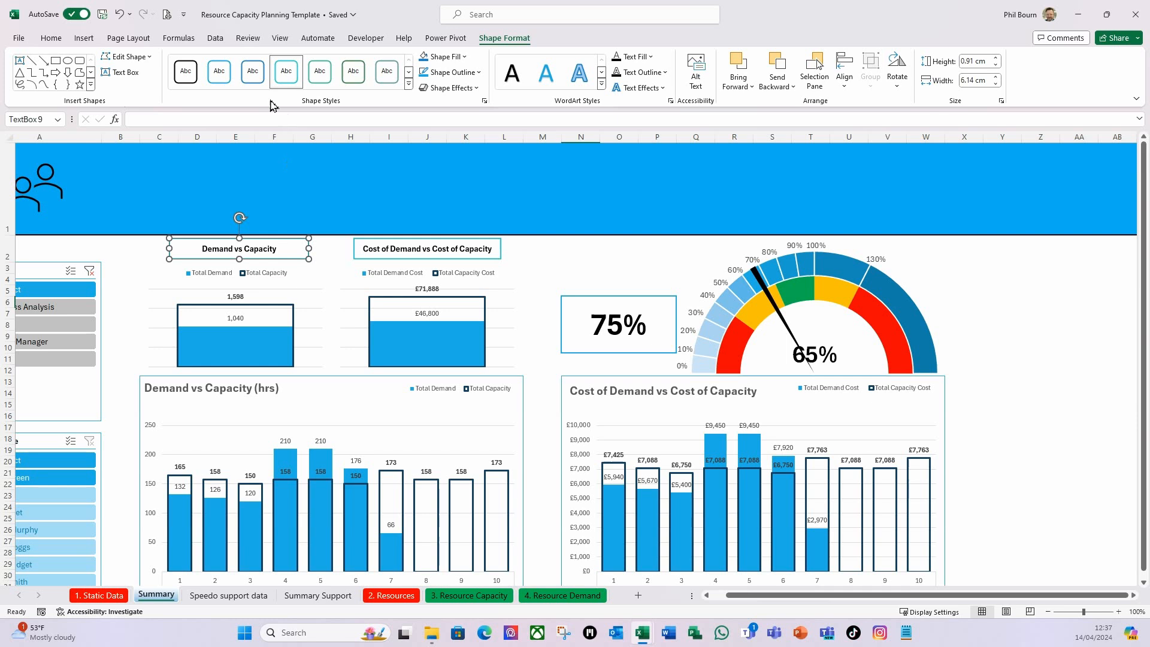
click(219, 71)
click(357, 256)
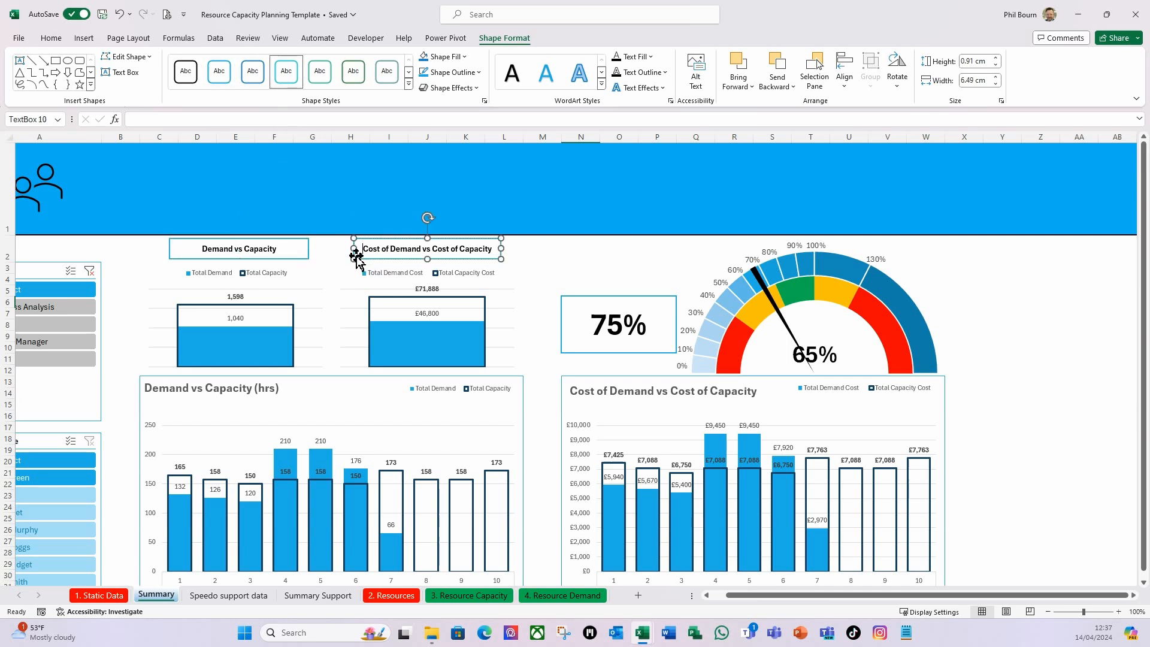
Insert a text box above the utilization goal value with the text "Utilization Target".
click(579, 267)
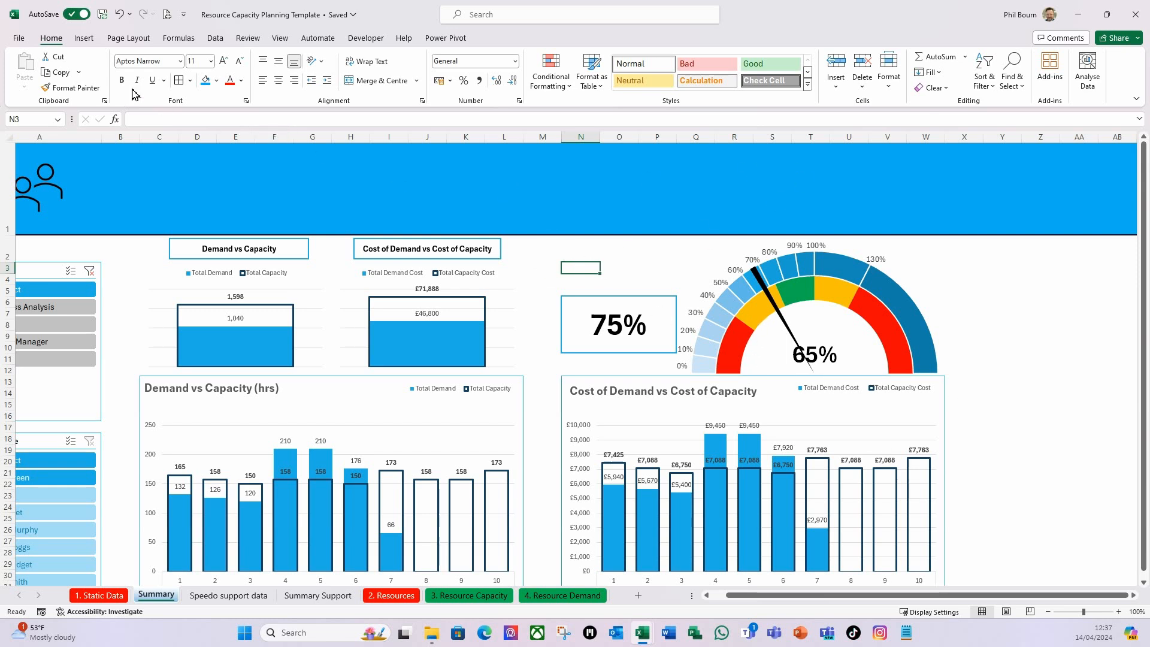
click(85, 39)
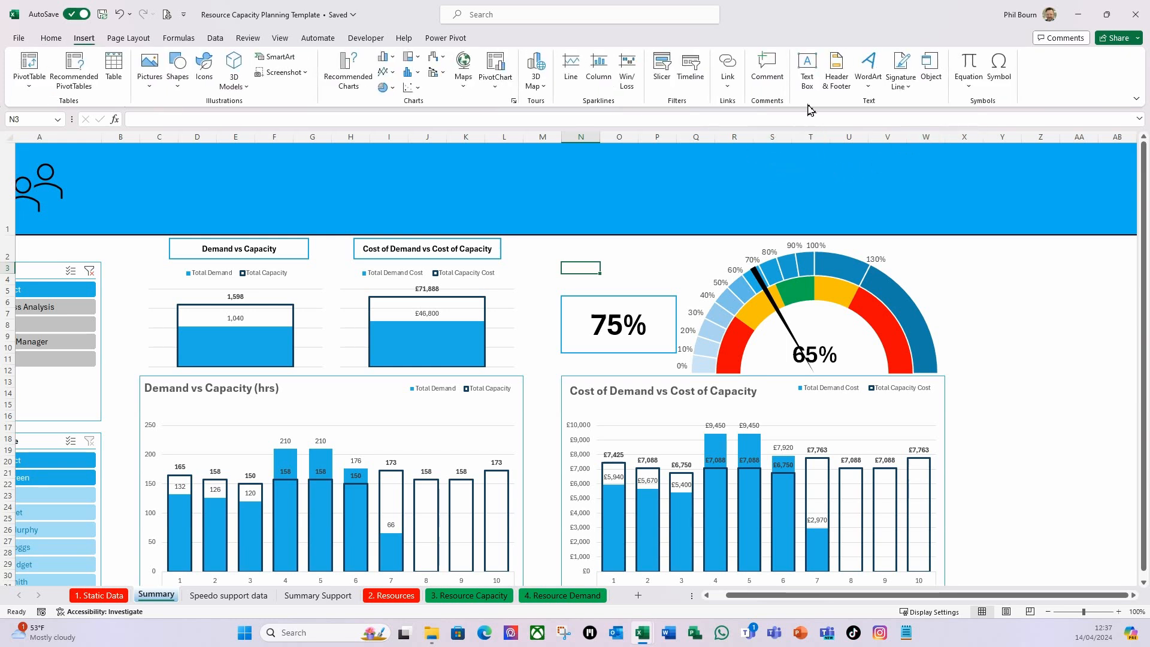
click(807, 71)
drag(563, 251, 677, 280)
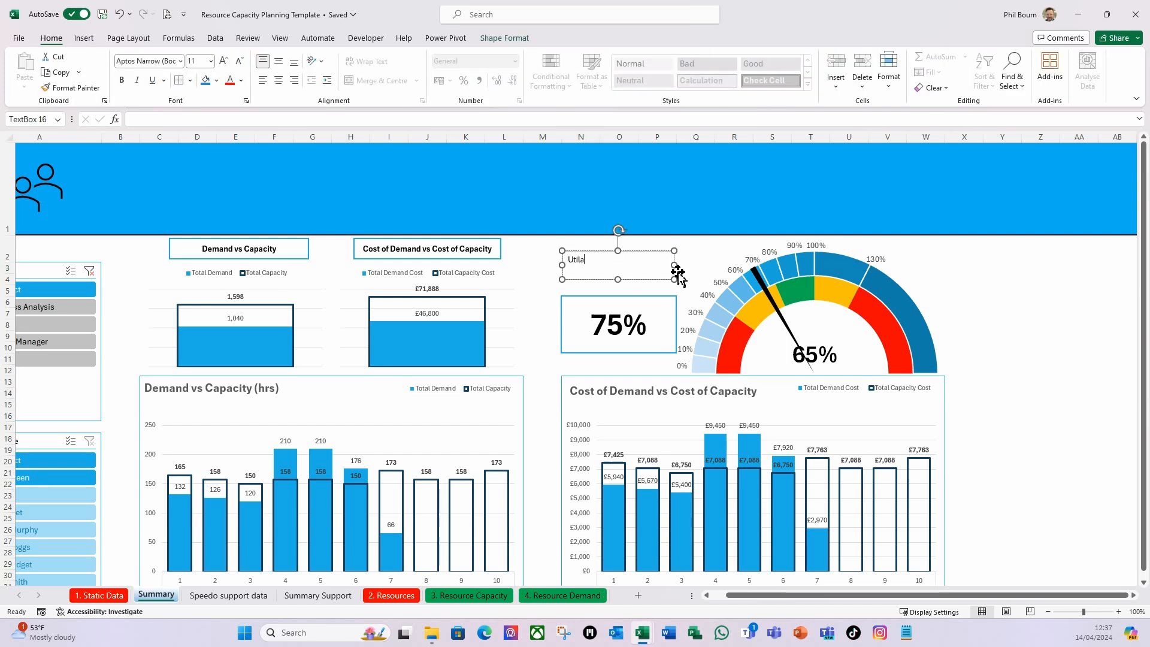
text(Utilization Target)
click(693, 252)
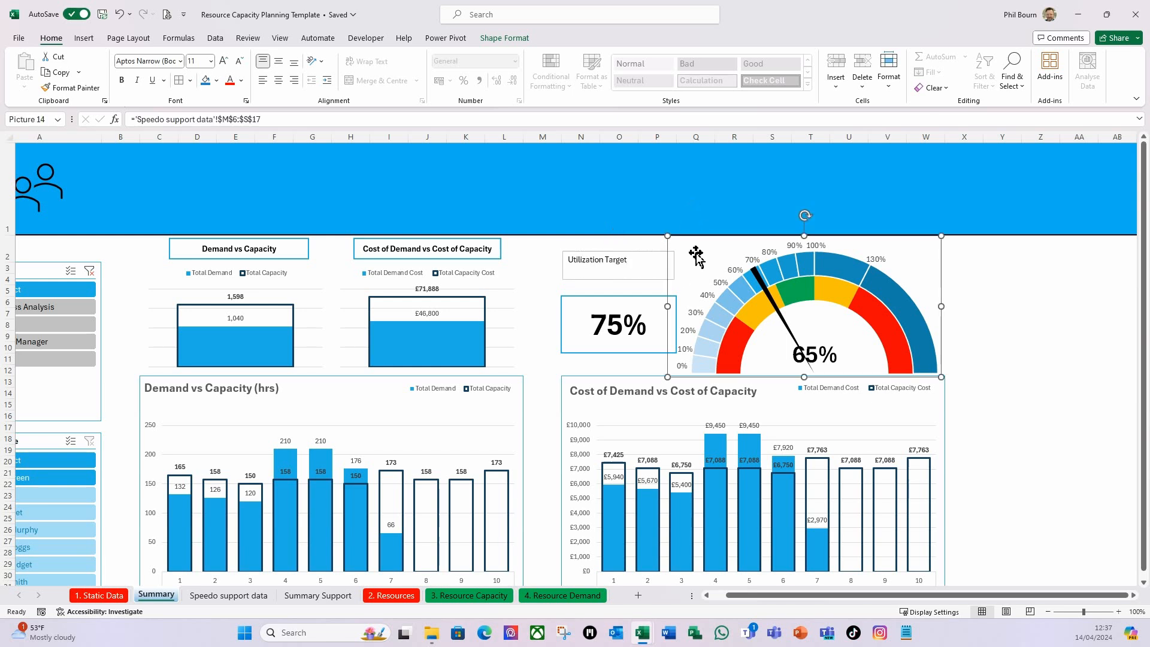
Nudge the "Utilization Target" title box slightly right and apply the solid blue filled shape style with white text.
click(651, 279)
drag(649, 251, 651, 250)
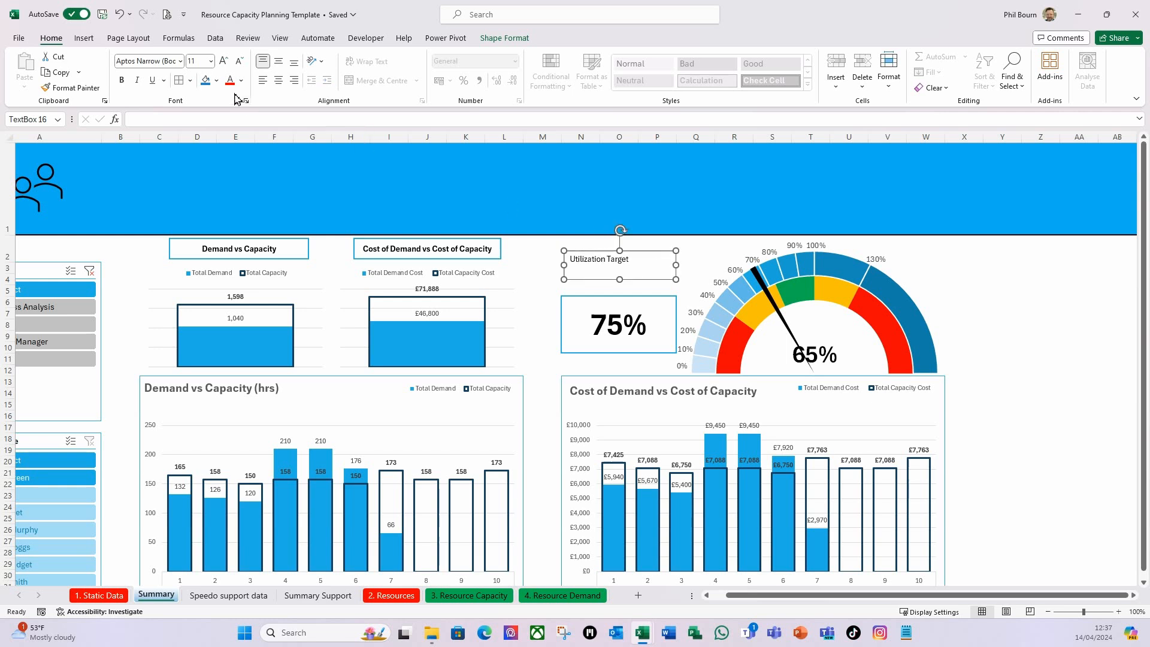
click(492, 39)
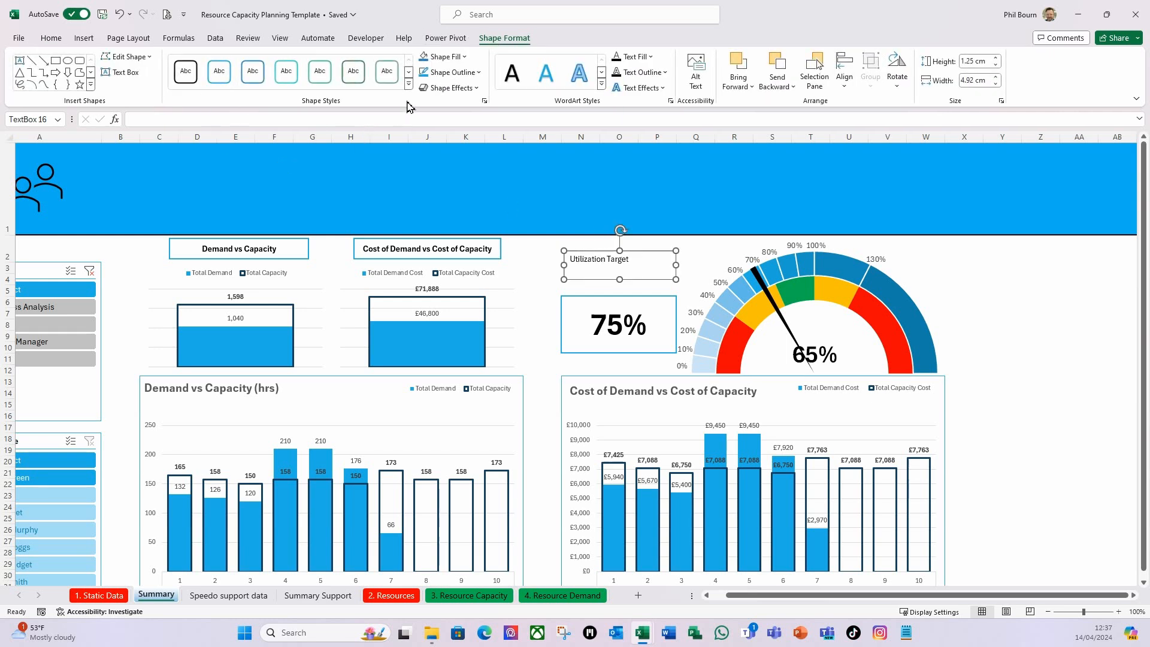
click(410, 76)
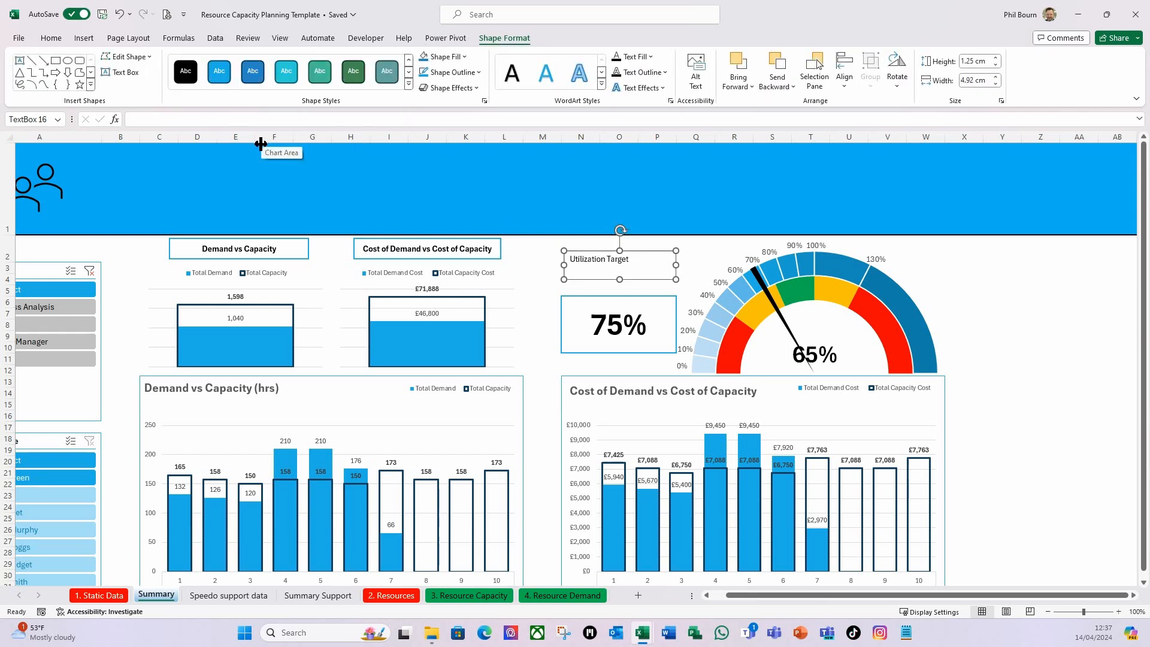
click(219, 71)
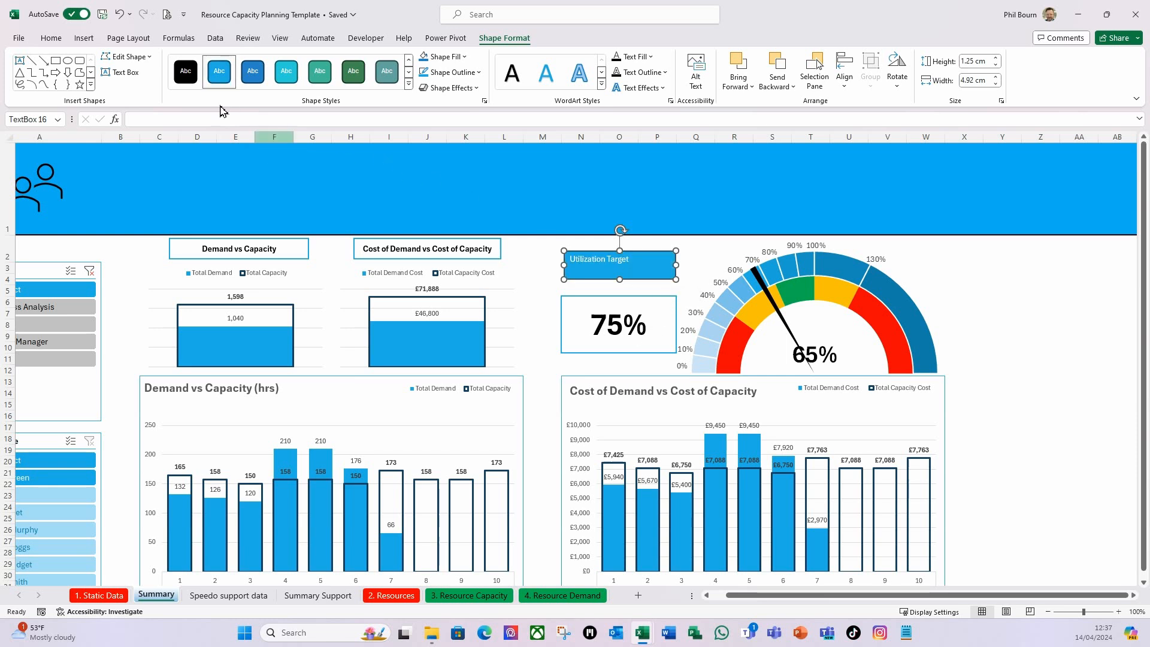
Centre the "Utilization Target" text horizontally and vertically, make it bold and set its font size to 18.
click(51, 39)
click(279, 81)
click(281, 63)
click(122, 80)
click(211, 61)
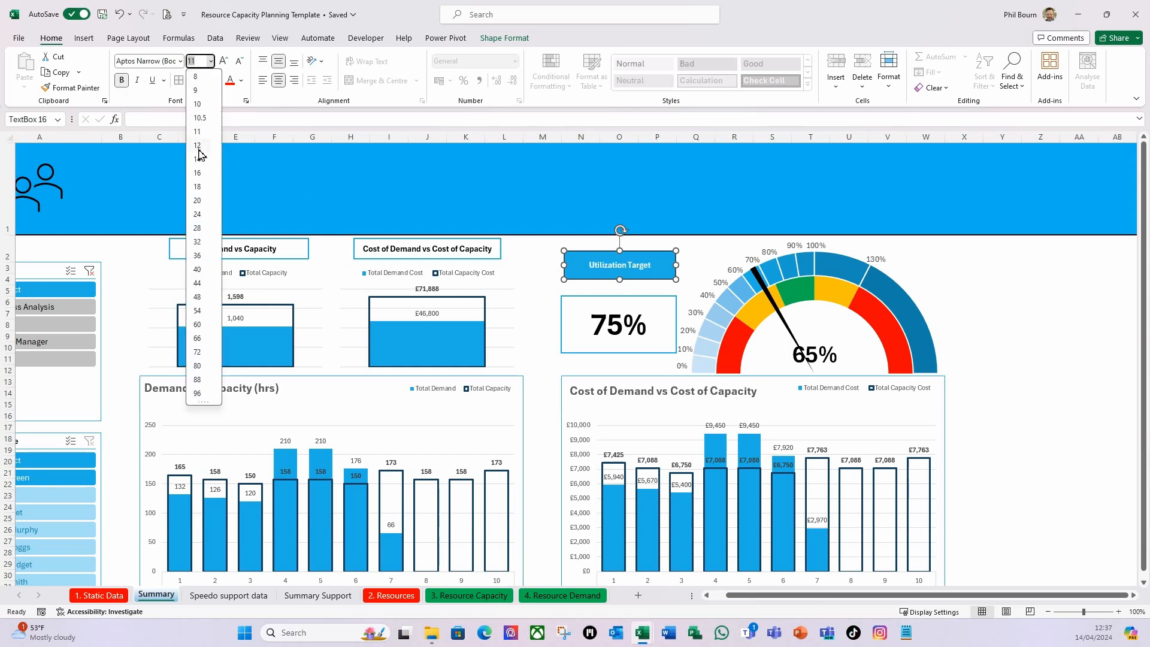
click(198, 186)
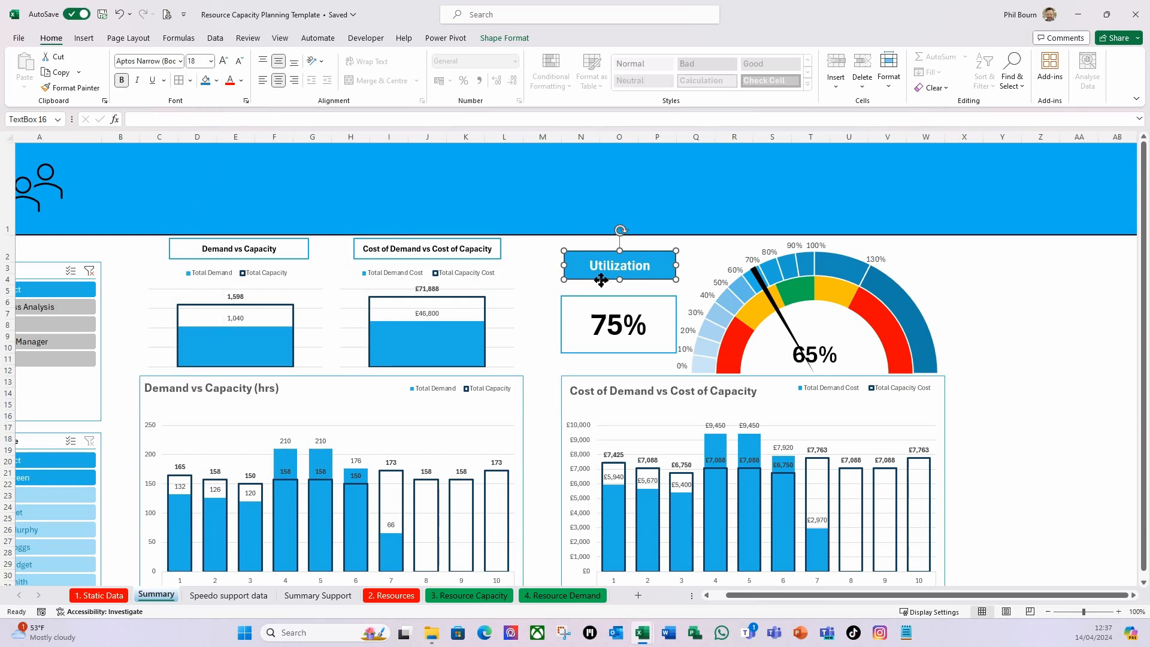
Align the title box with the left edge of the 75% box and widen it to match that box's width.
drag(599, 280, 596, 280)
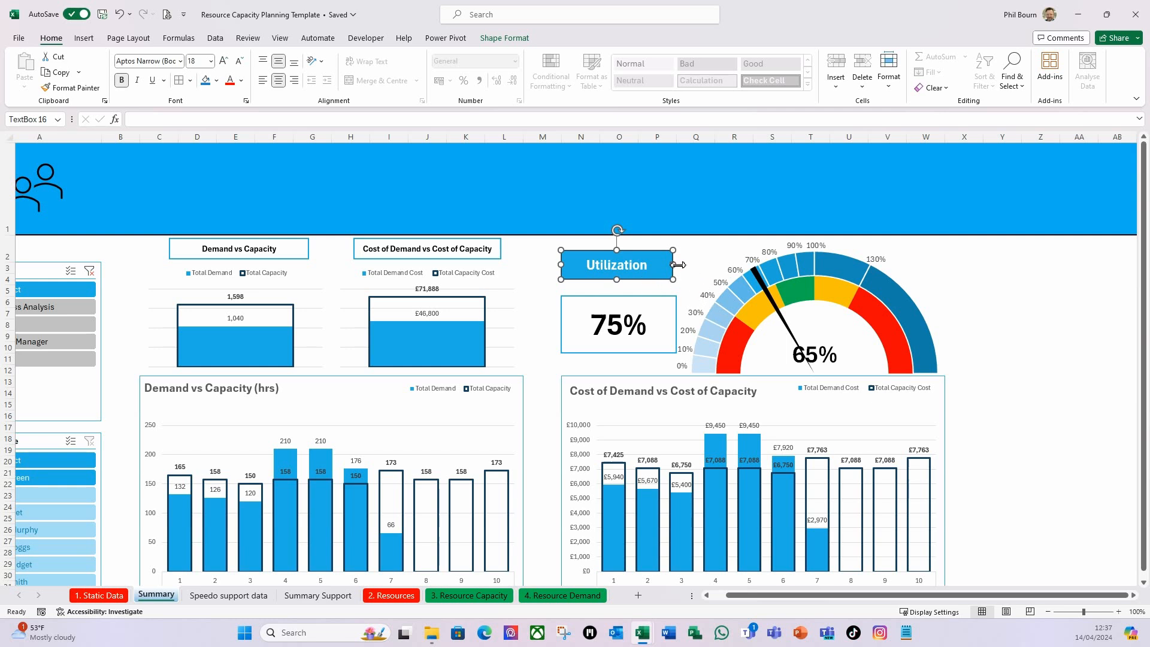
drag(680, 266, 683, 267)
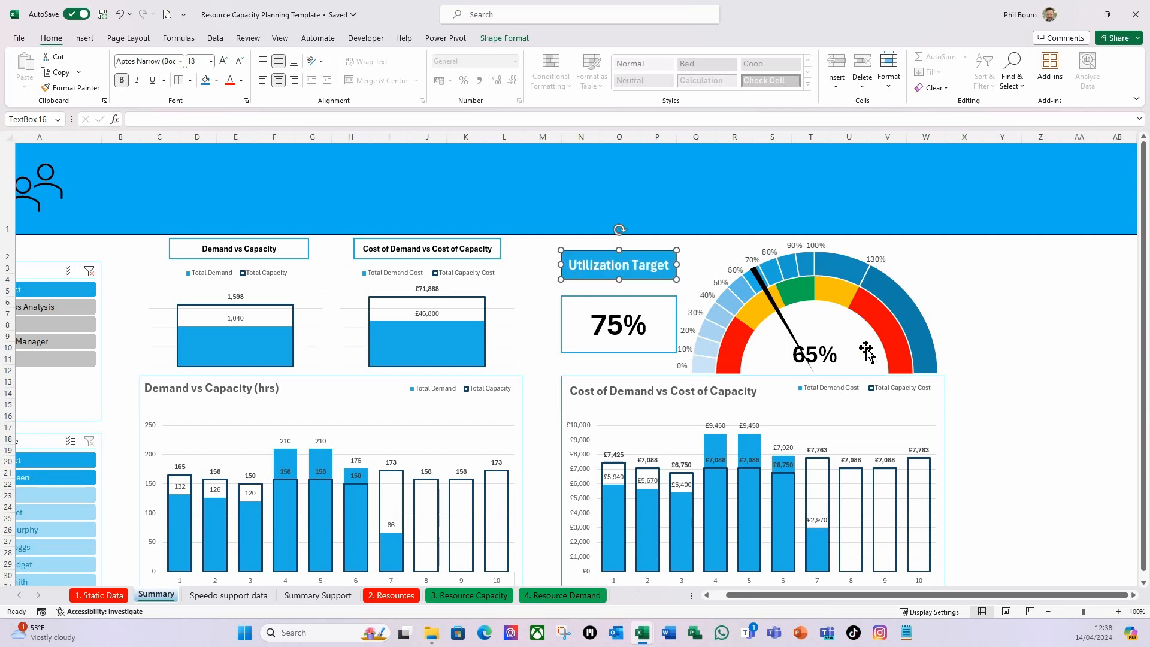
click(1029, 339)
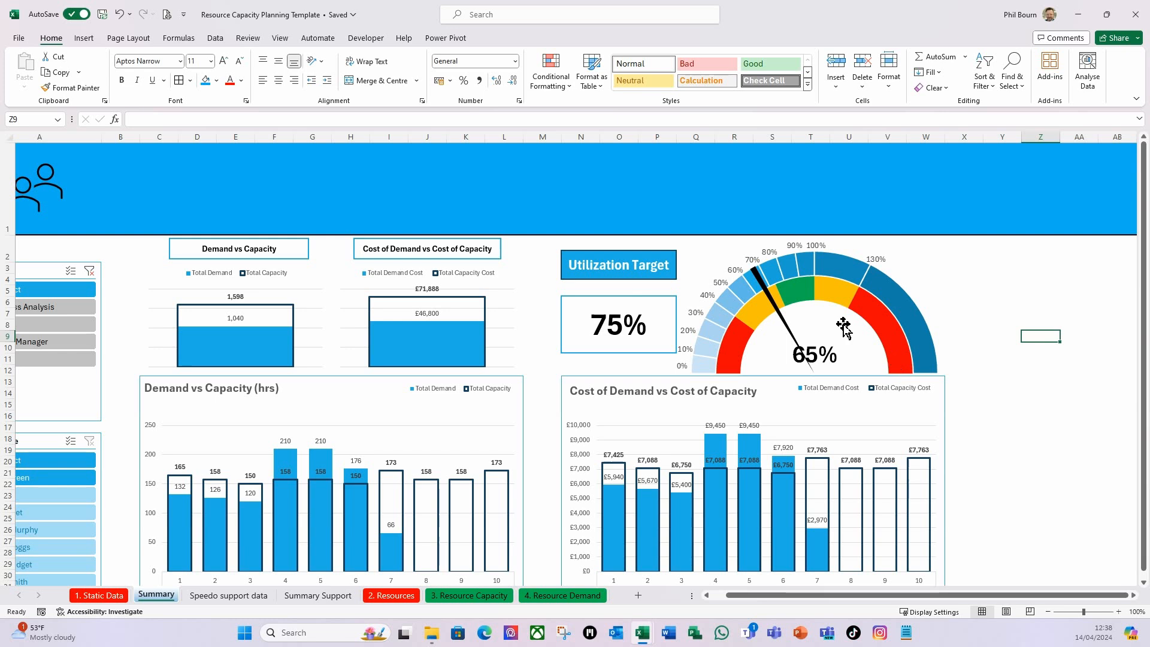
Shift the gauge picture slightly right to line up with the cost chart's edge, and clear the skill slicer's filter.
click(840, 295)
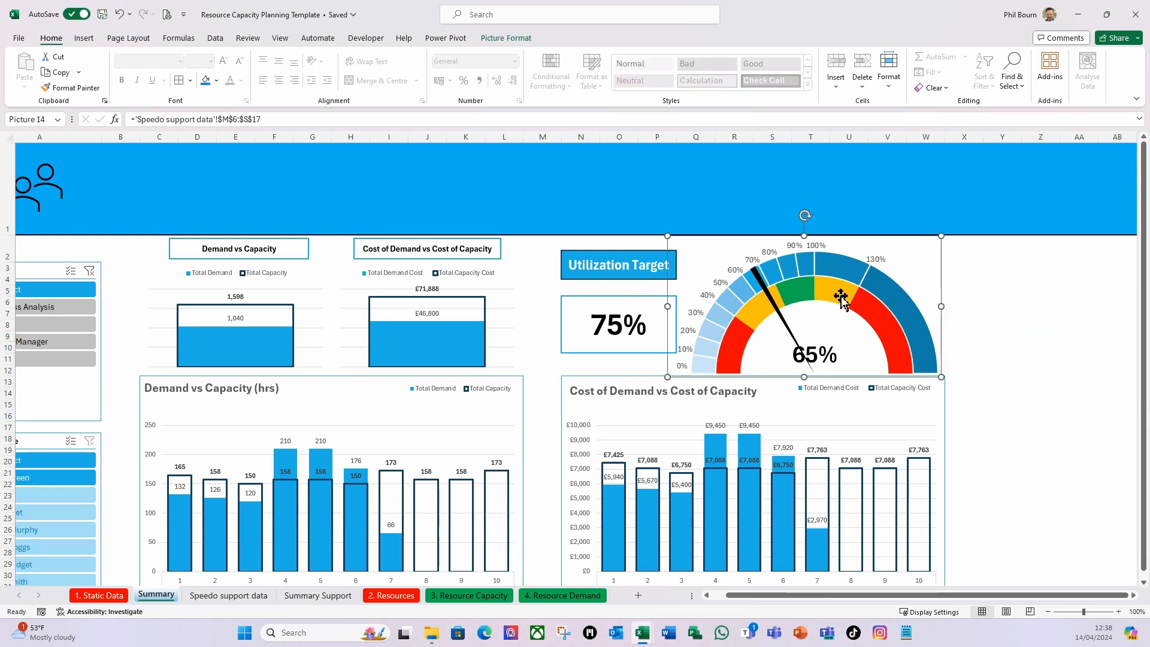
drag(926, 290, 933, 293)
drag(821, 286, 824, 286)
click(1042, 336)
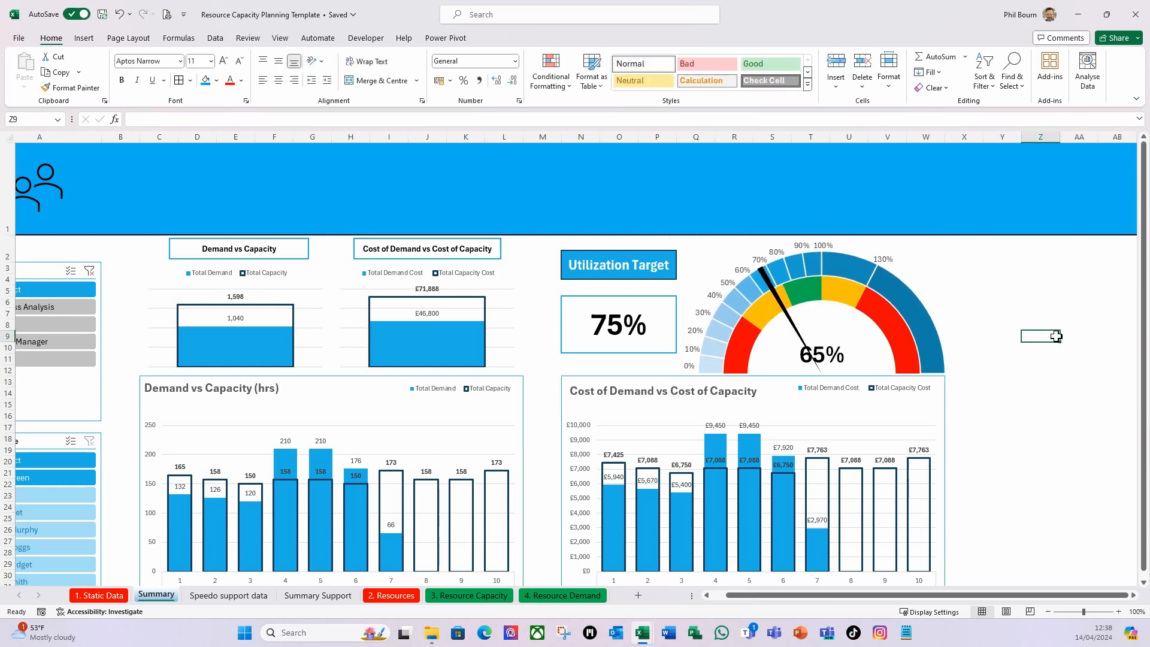
click(89, 272)
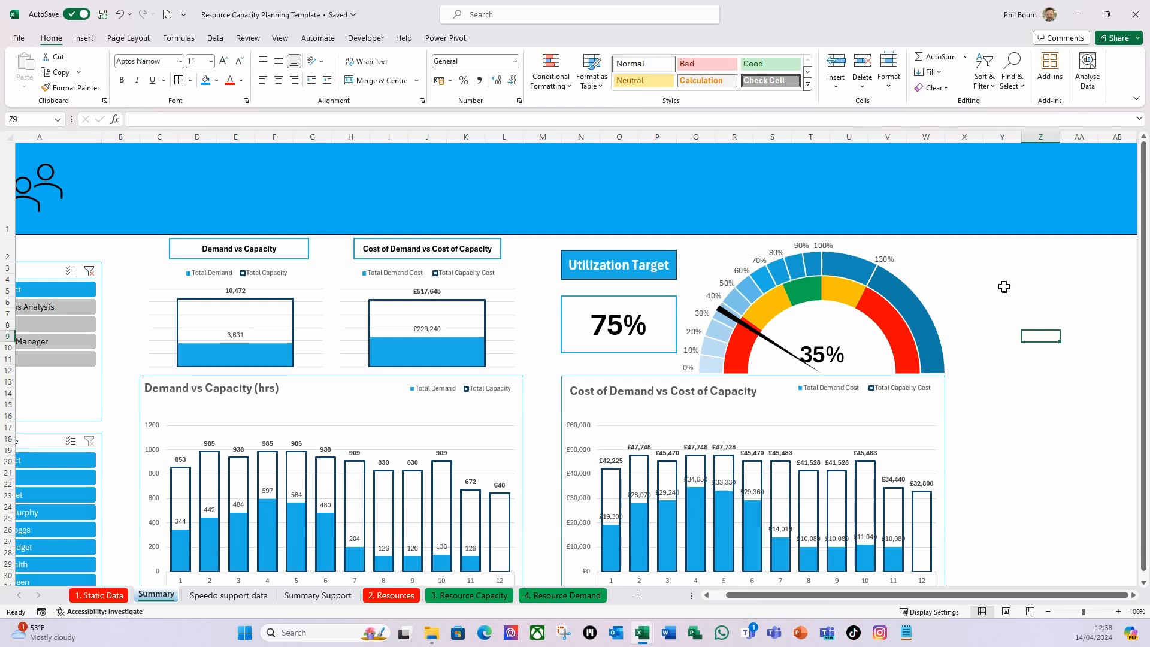
Insert a PivotTable from the workbook's Data Model at cell Y3 of the Summary sheet.
drag(999, 595, 1105, 608)
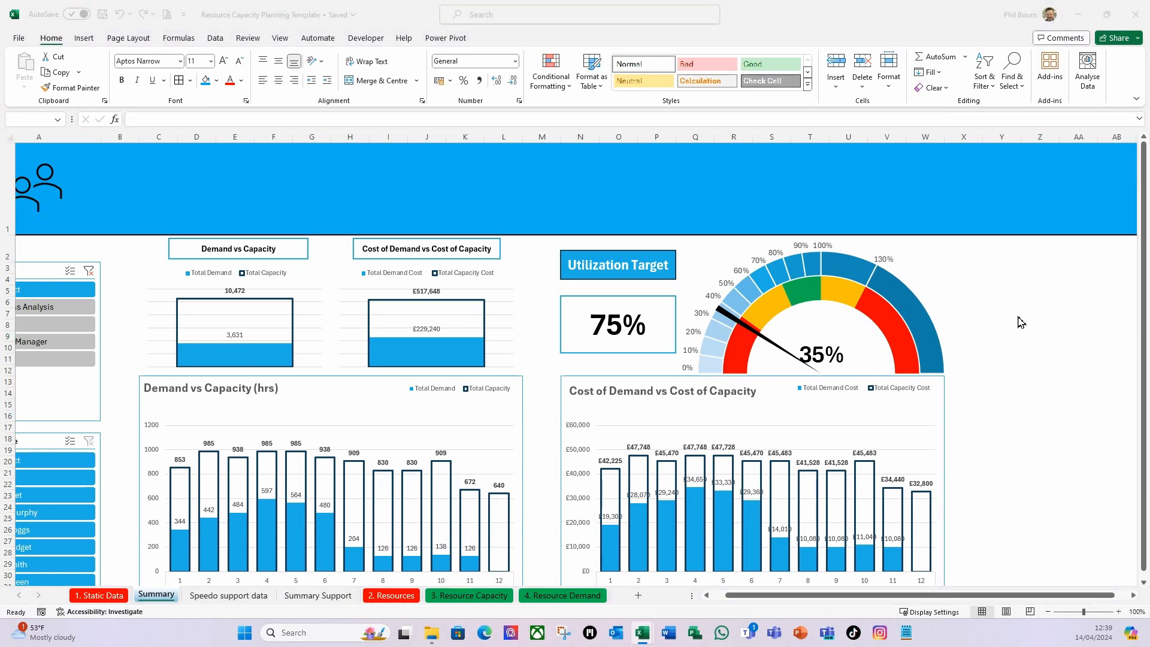
click(991, 265)
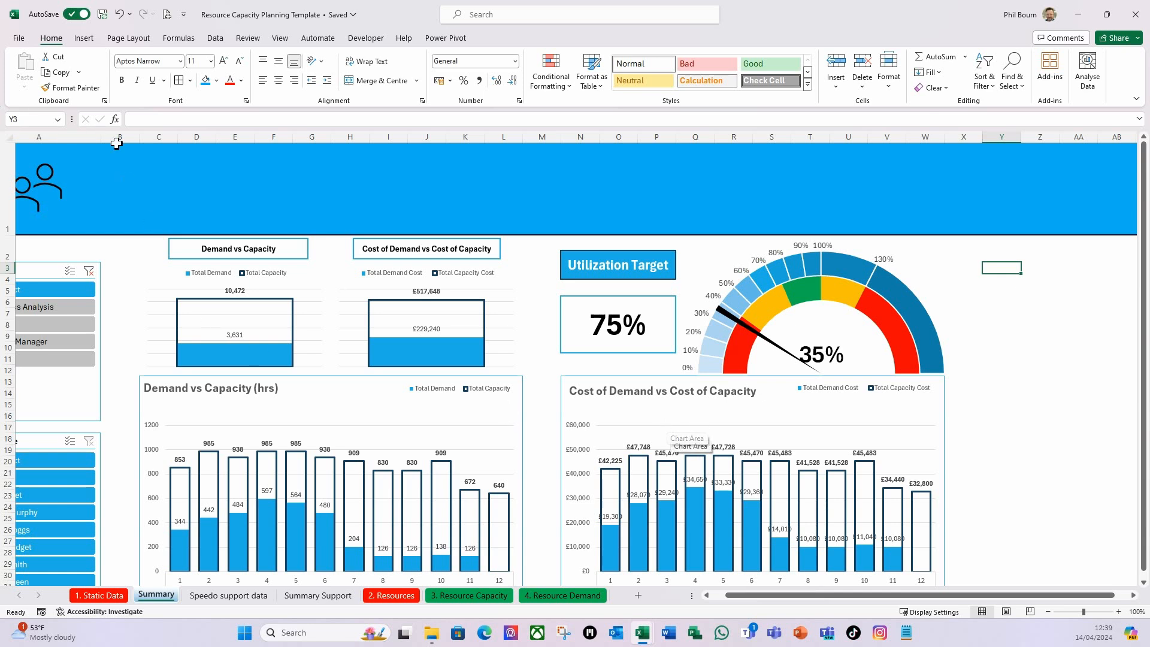
click(84, 38)
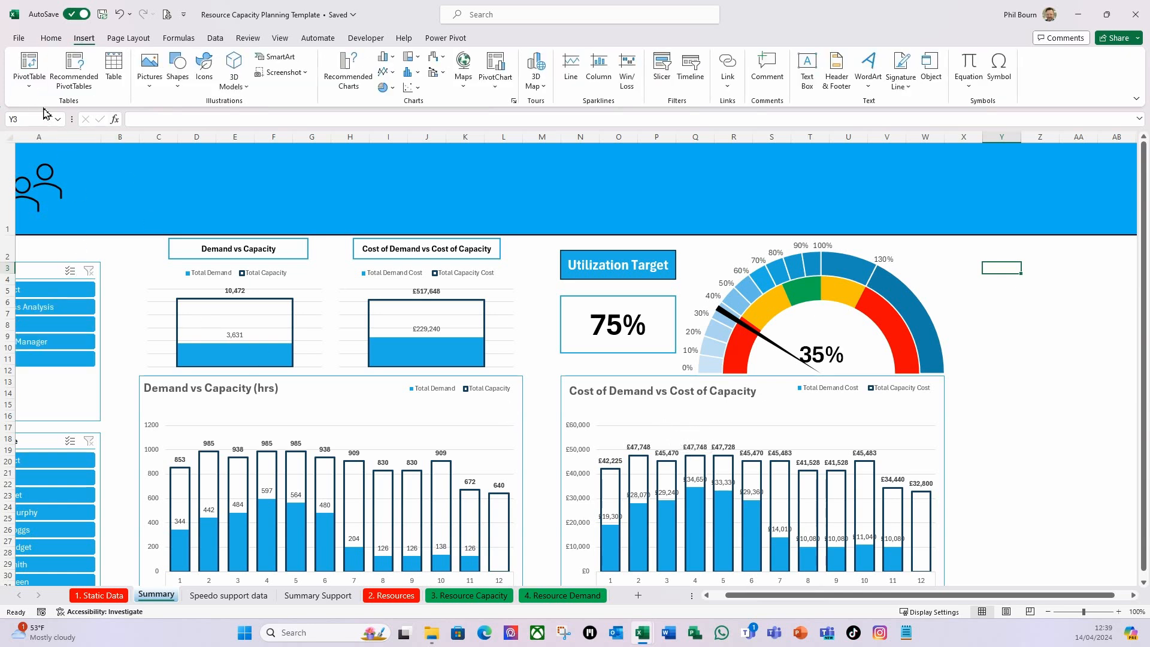
click(29, 83)
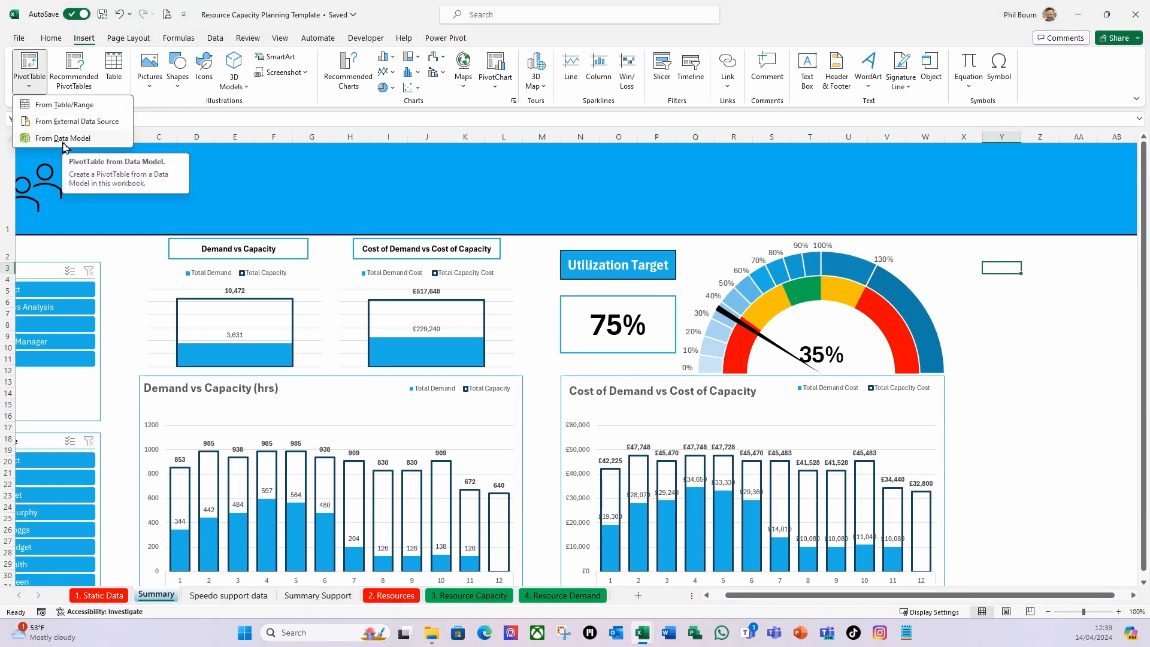
click(68, 143)
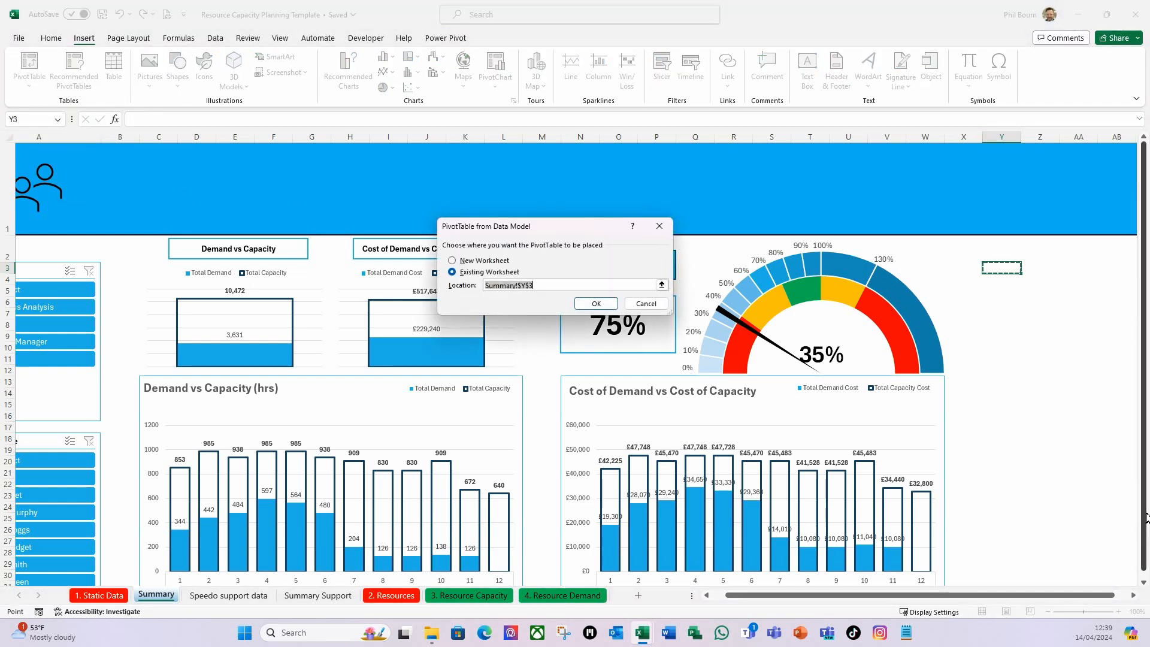
key(Return)
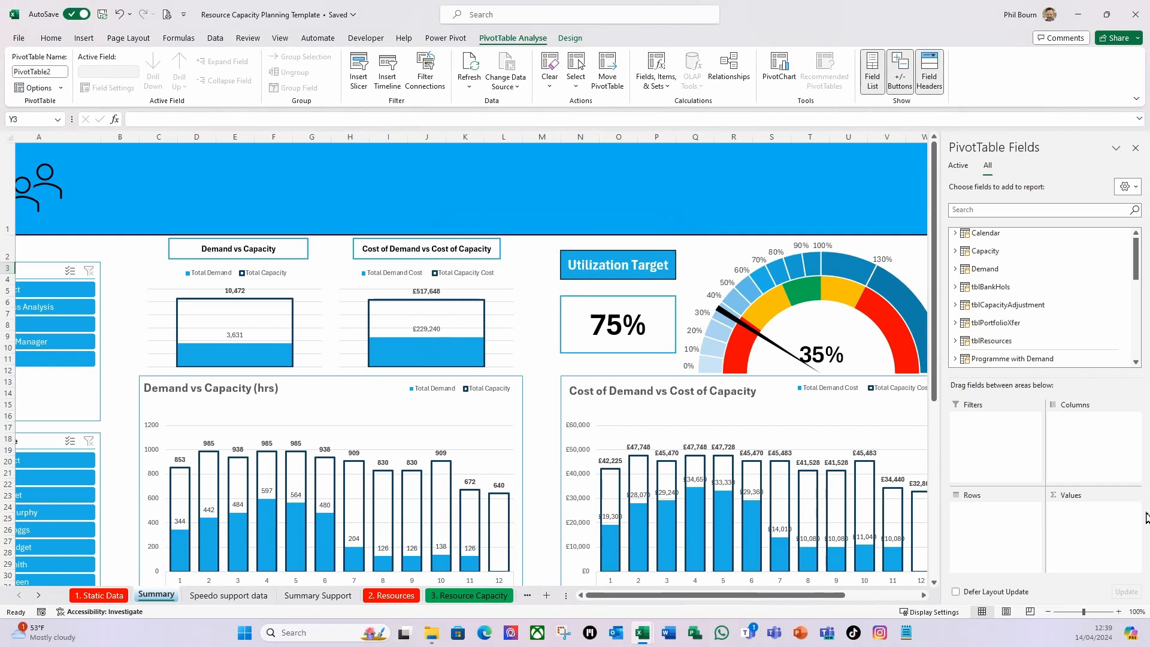
Build the PivotTable with Skill Set from tblResources as rows and the % Utilization Status from Calendar as values.
click(954, 341)
drag(991, 333, 996, 542)
scroll(982, 264, up, 1)
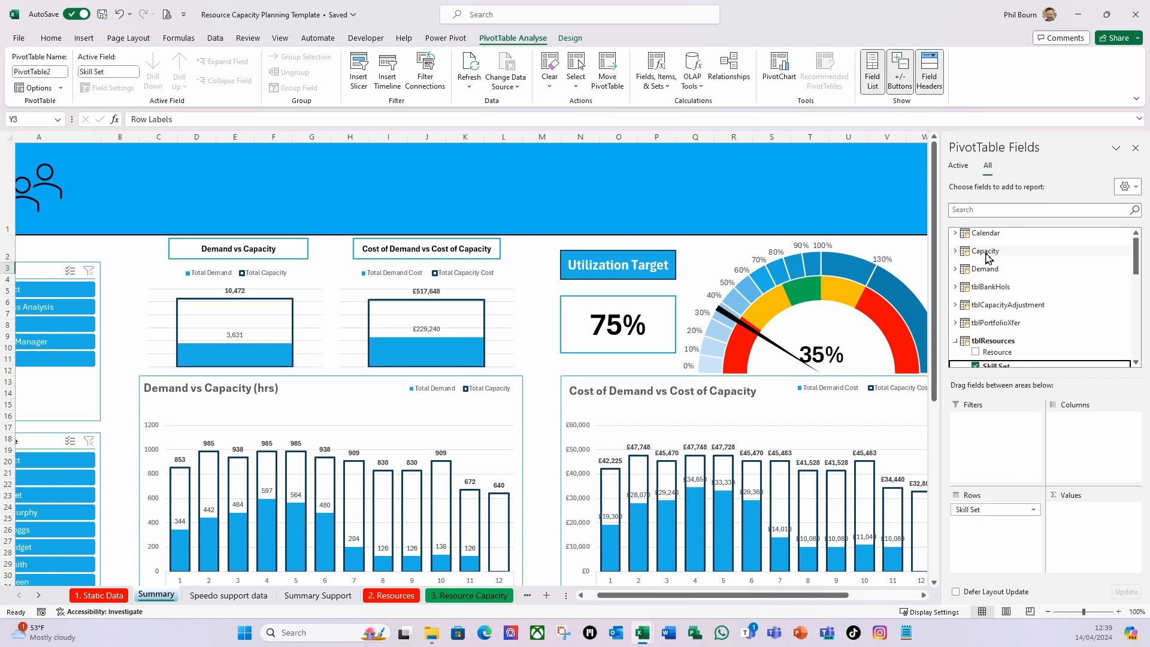
click(957, 241)
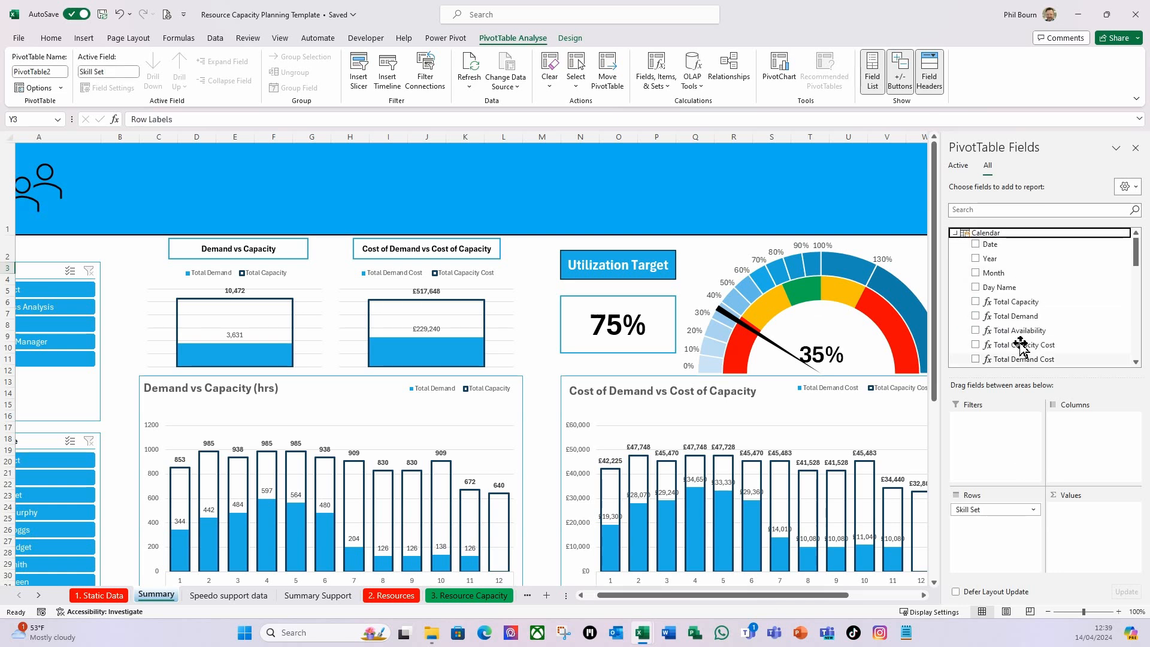
scroll(1023, 297, down, 1)
scroll(1024, 296, down, 1)
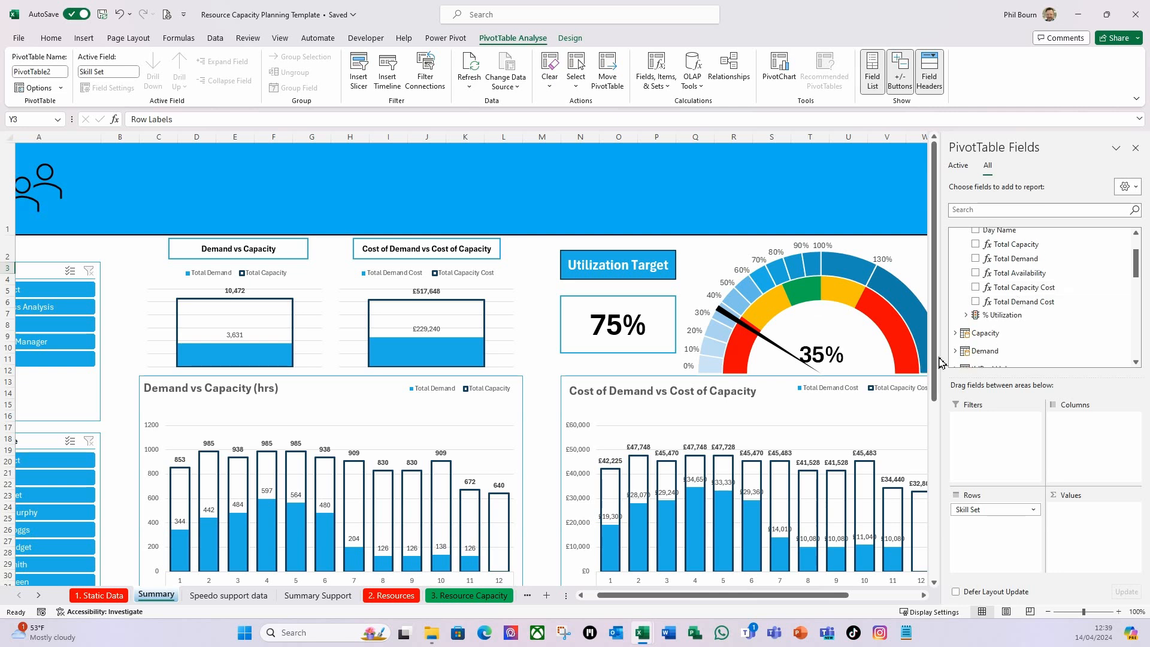
click(966, 315)
drag(1001, 355, 1110, 551)
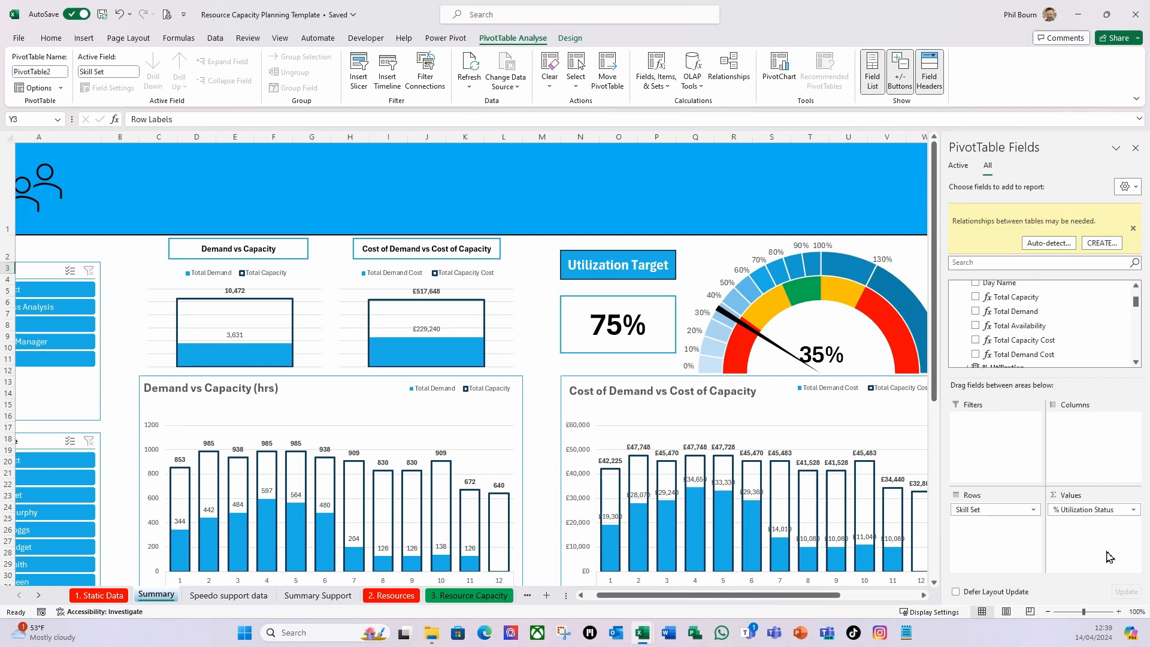
click(1135, 147)
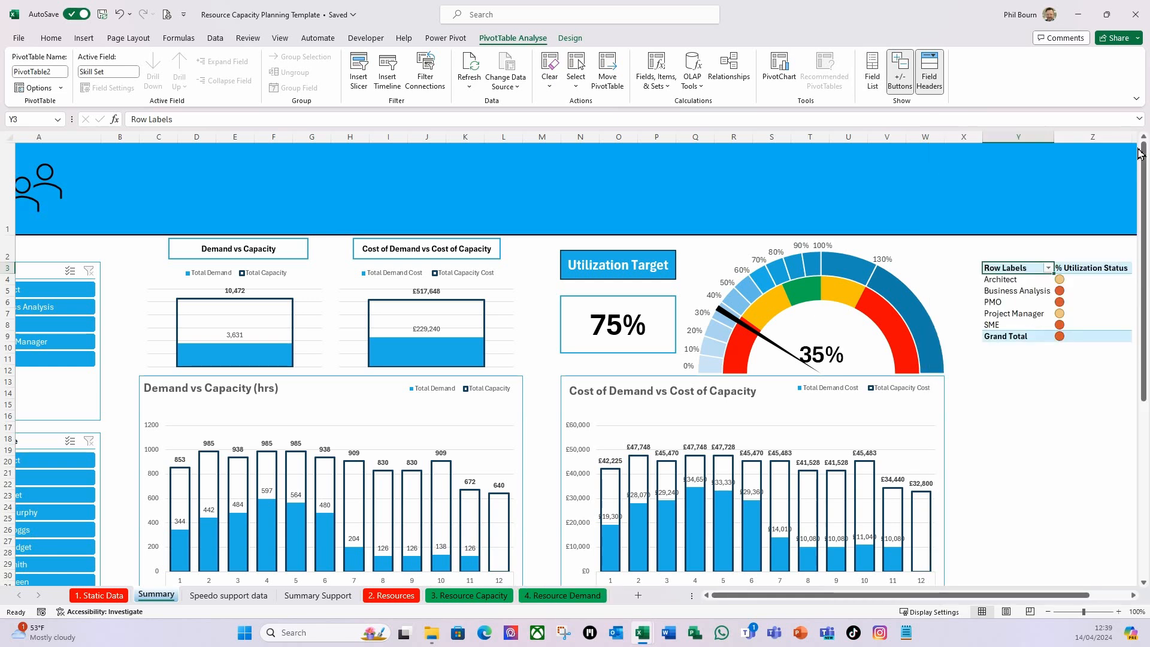
Rename the new PivotTable's row label header in Y3 to "Skill".
drag(1060, 599, 1081, 604)
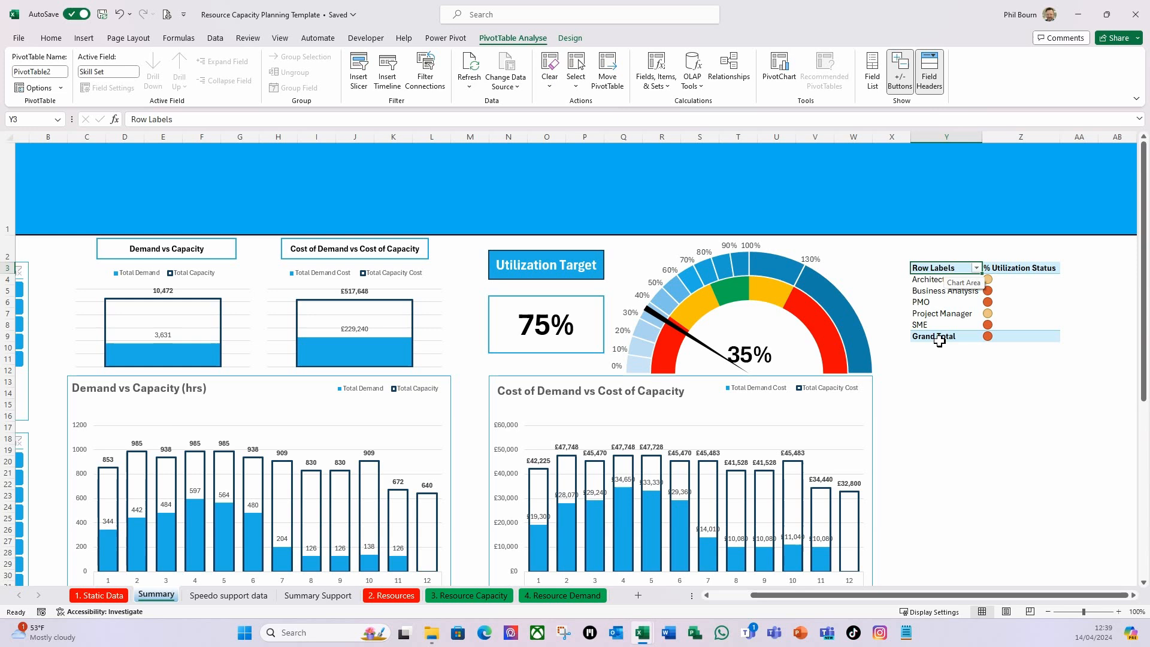
text(Skill)
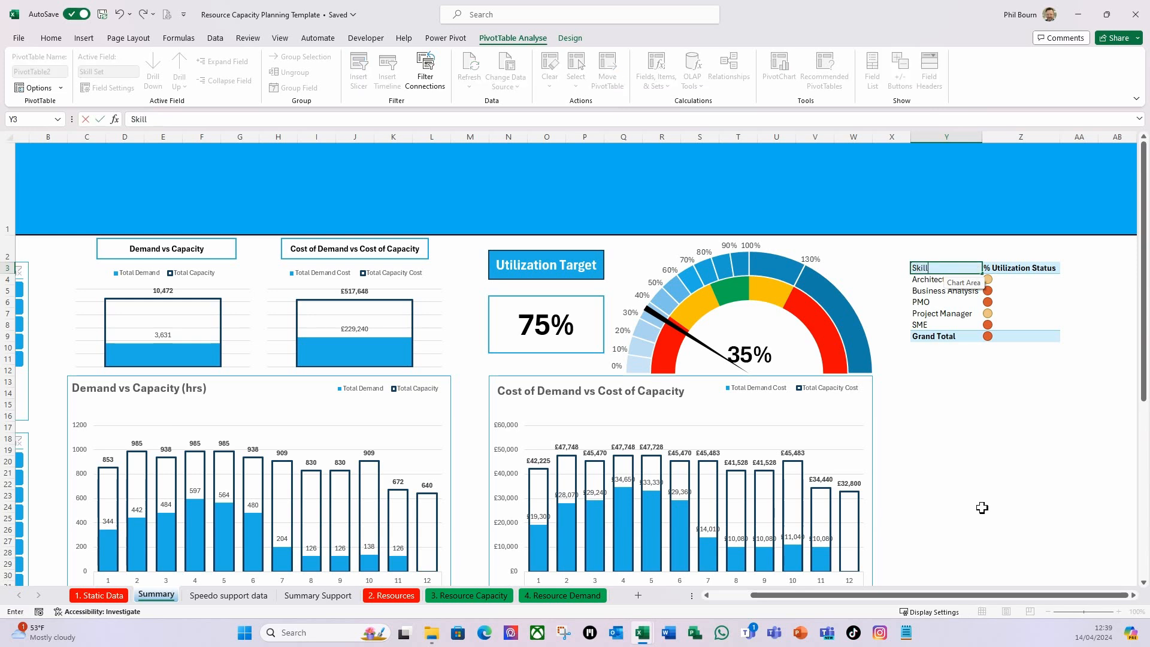
key(Tab)
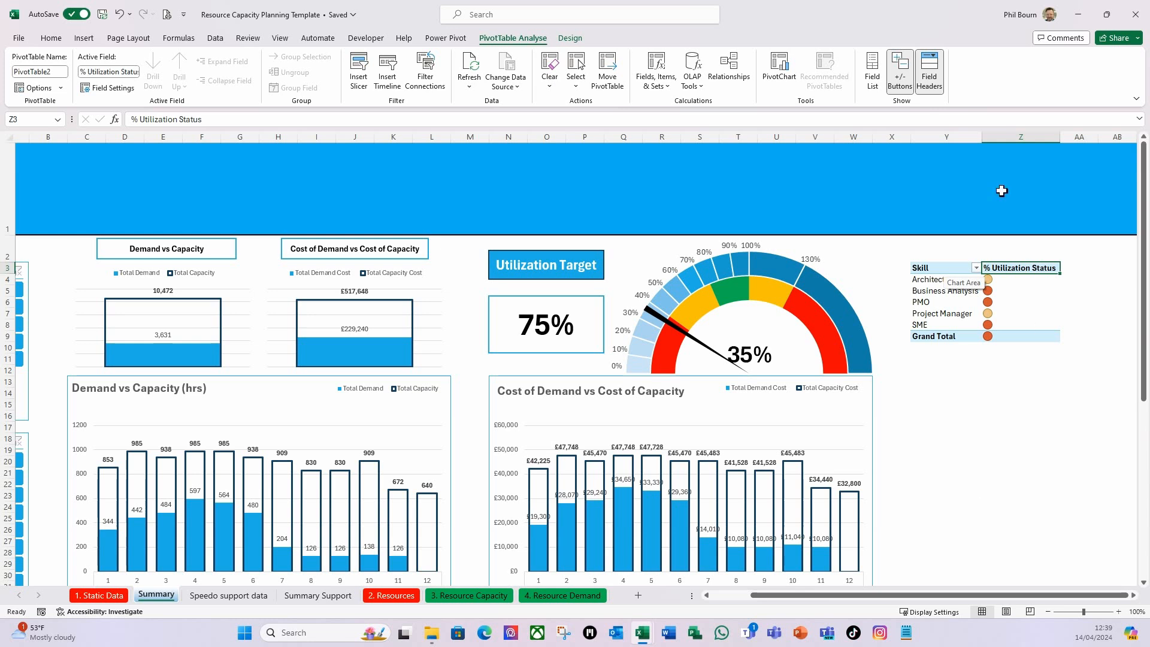
Set the width of column Y to 22.
click(939, 139)
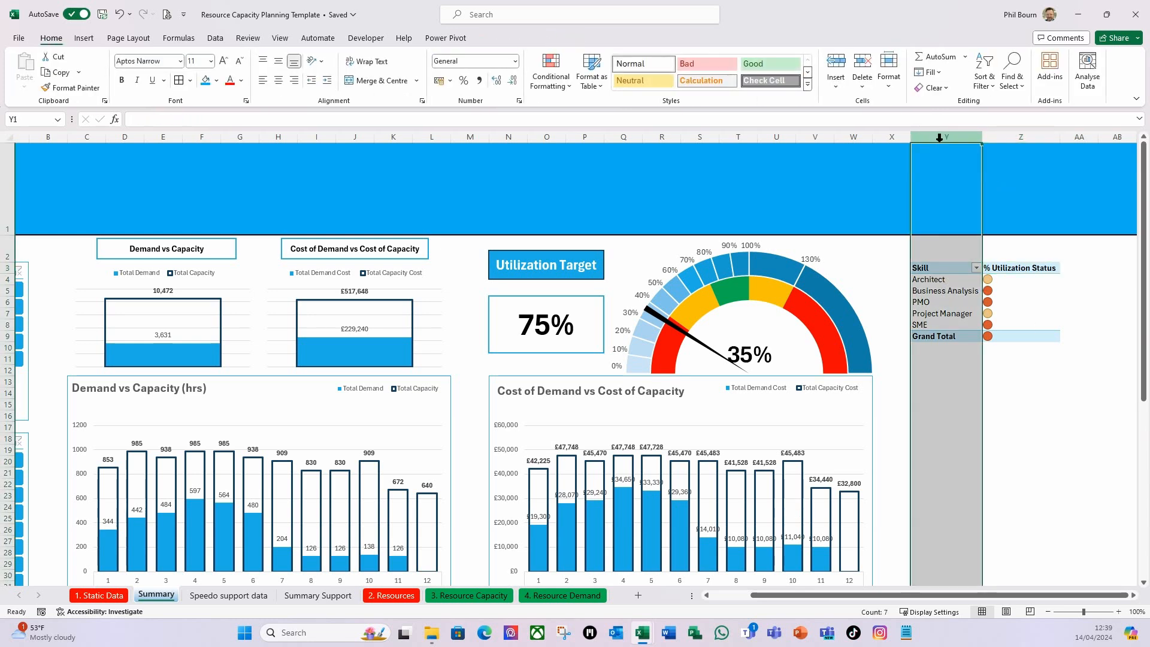
right_click(939, 142)
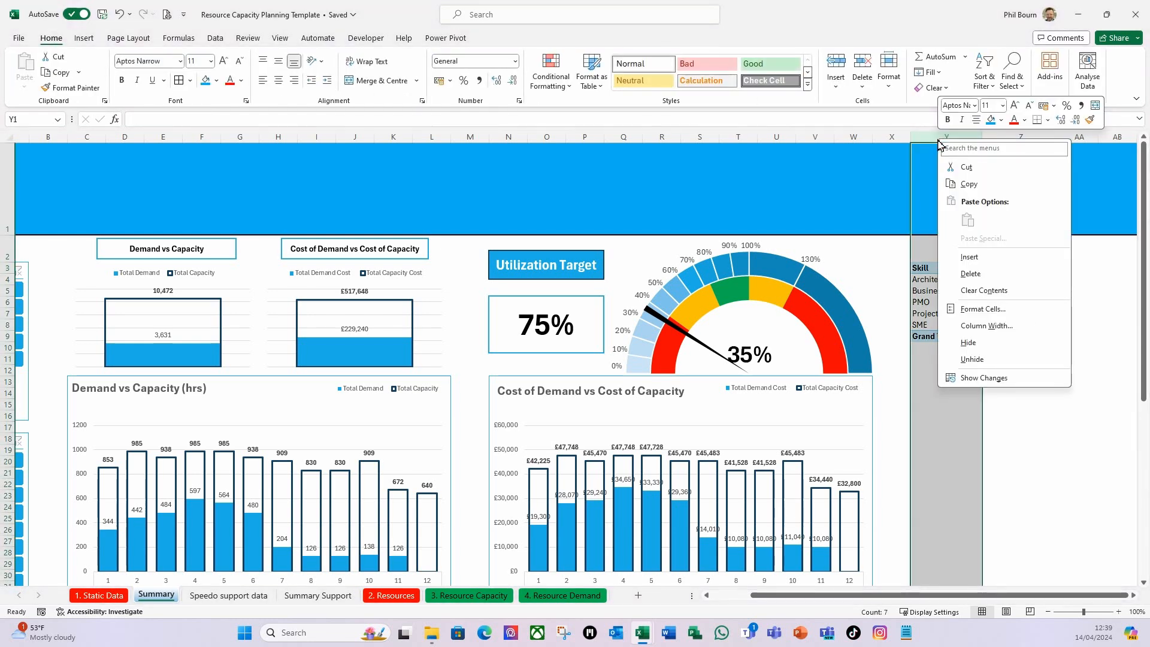
click(1010, 334)
text(22)
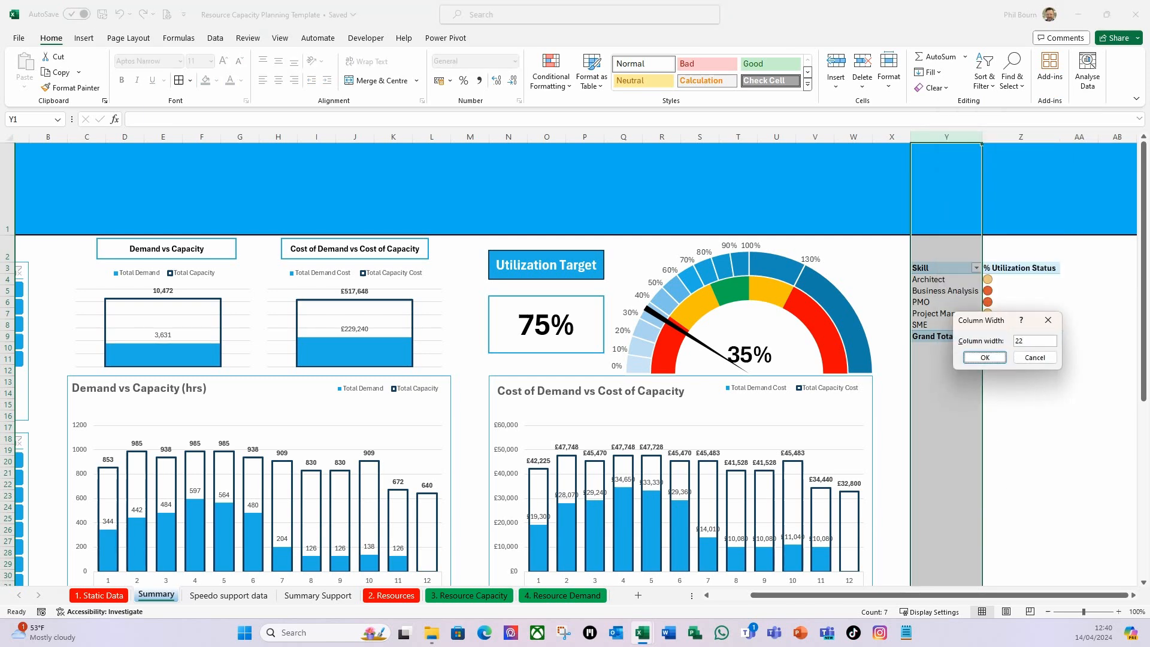
click(982, 358)
Rename the PivotTable's value header in Z3 to "Status" and auto-fit column Z to its contents.
click(1061, 270)
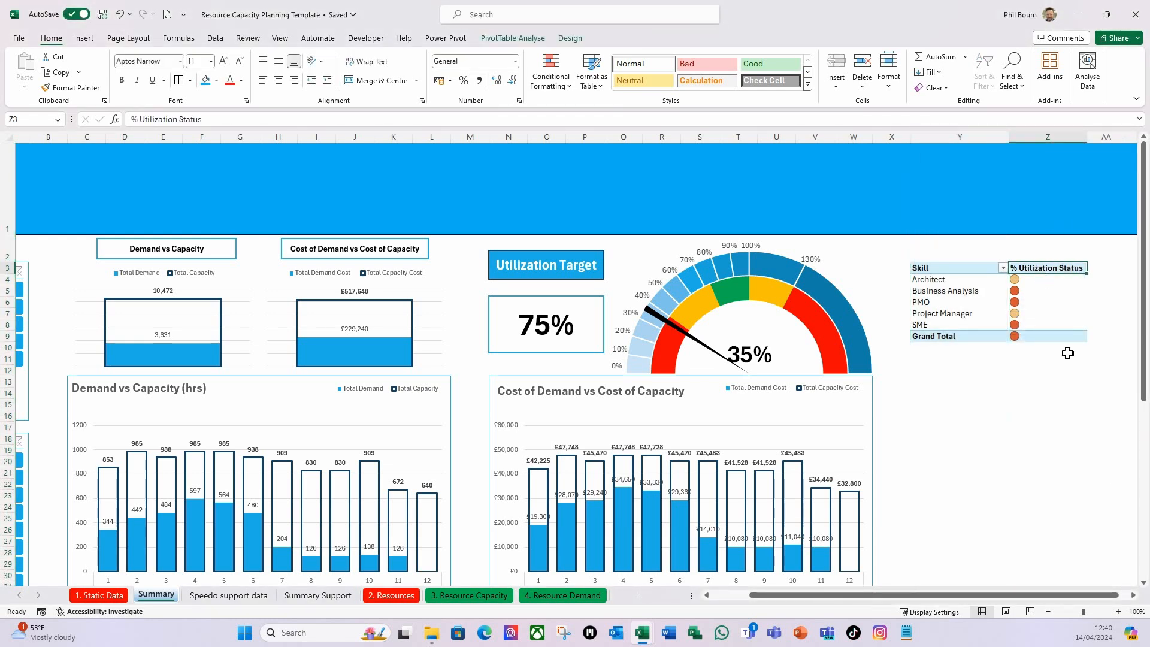
text(S)
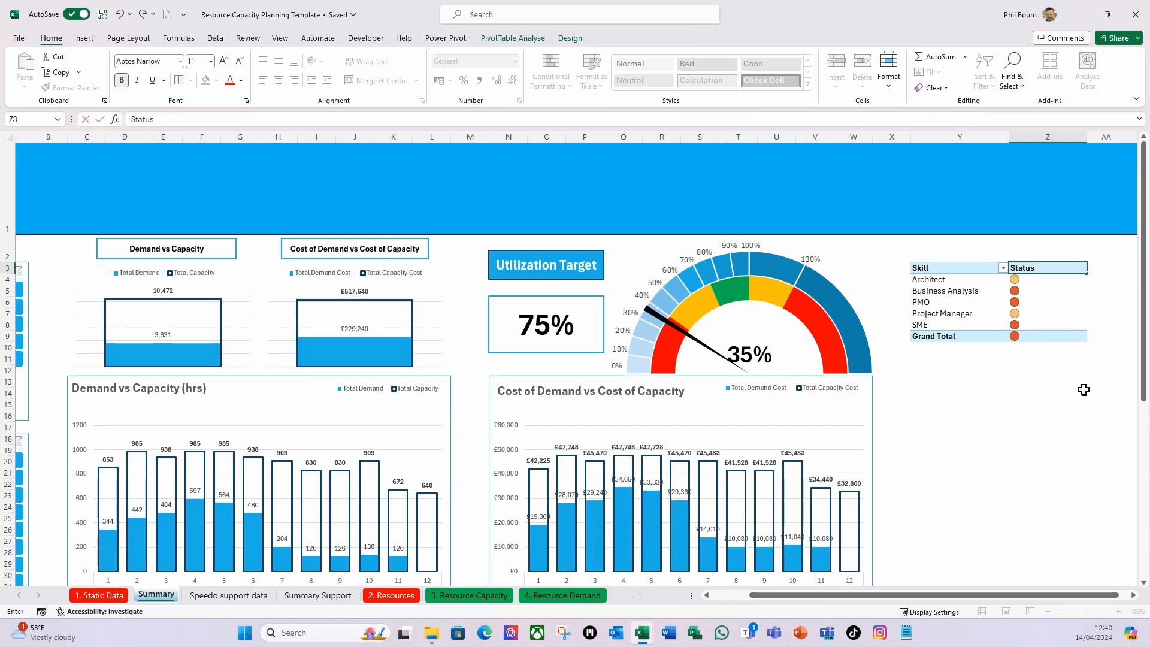
key(Return)
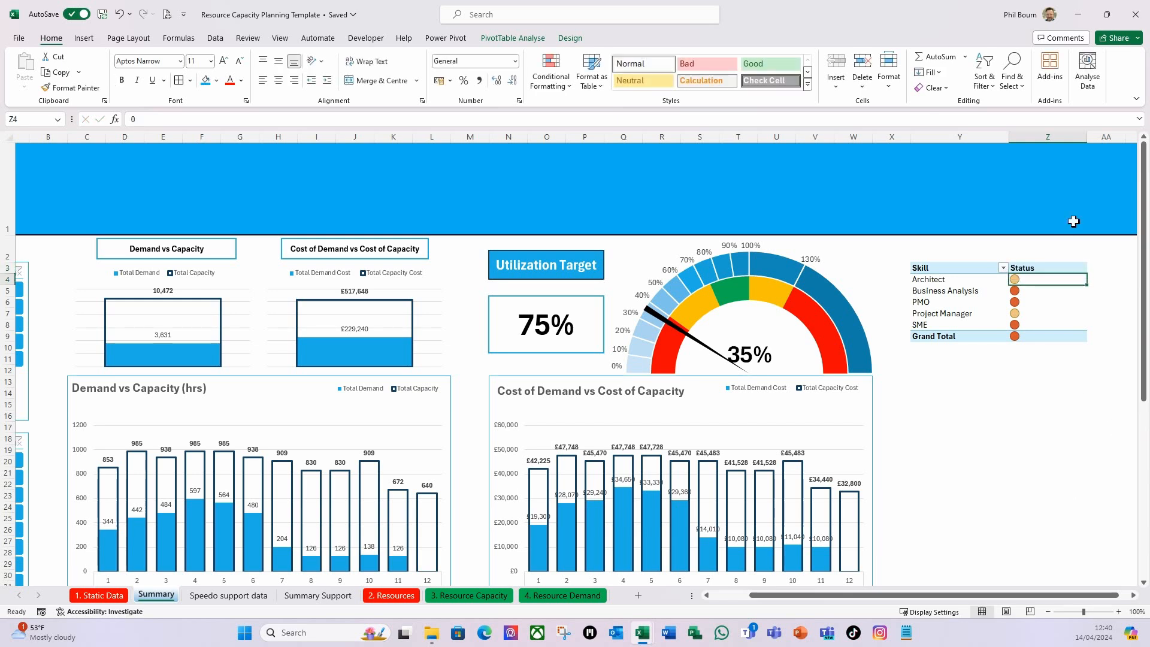
double_click(1087, 141)
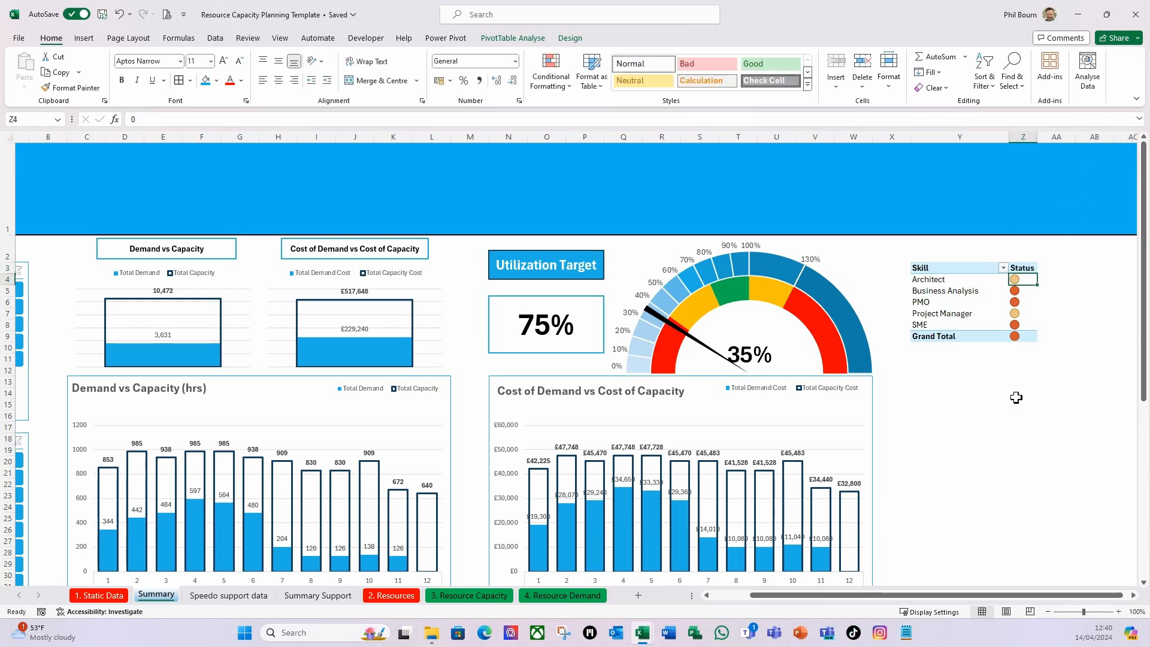
Turn off auto-fitting of column widths on update in the skill PivotTable's options.
click(1021, 270)
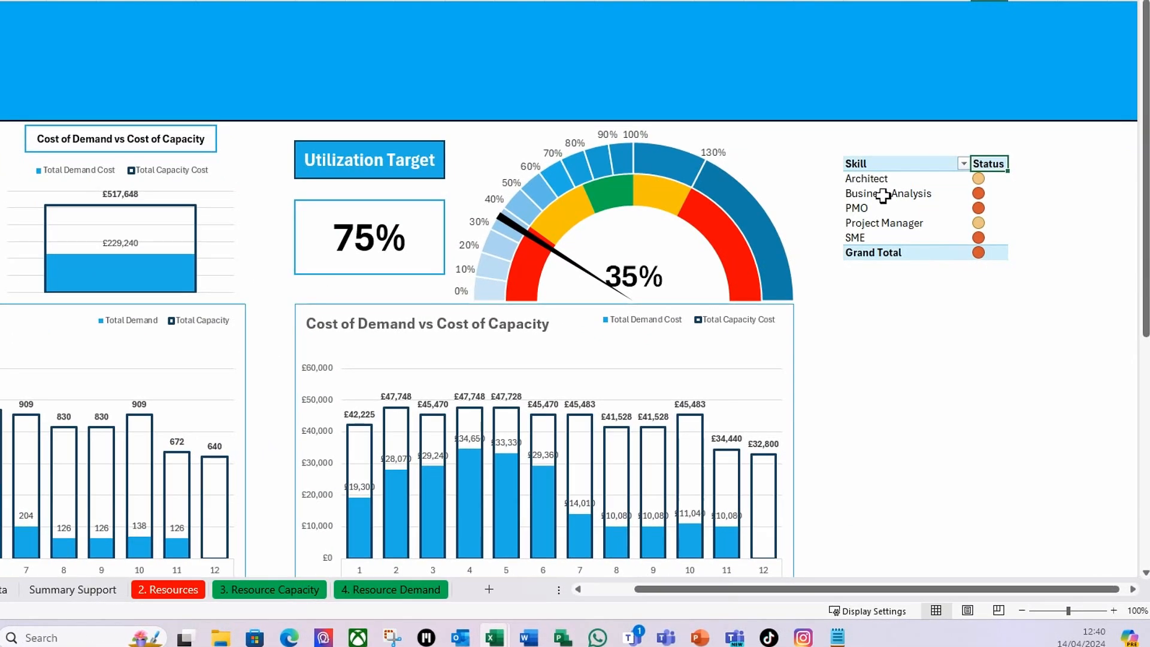
right_click(943, 292)
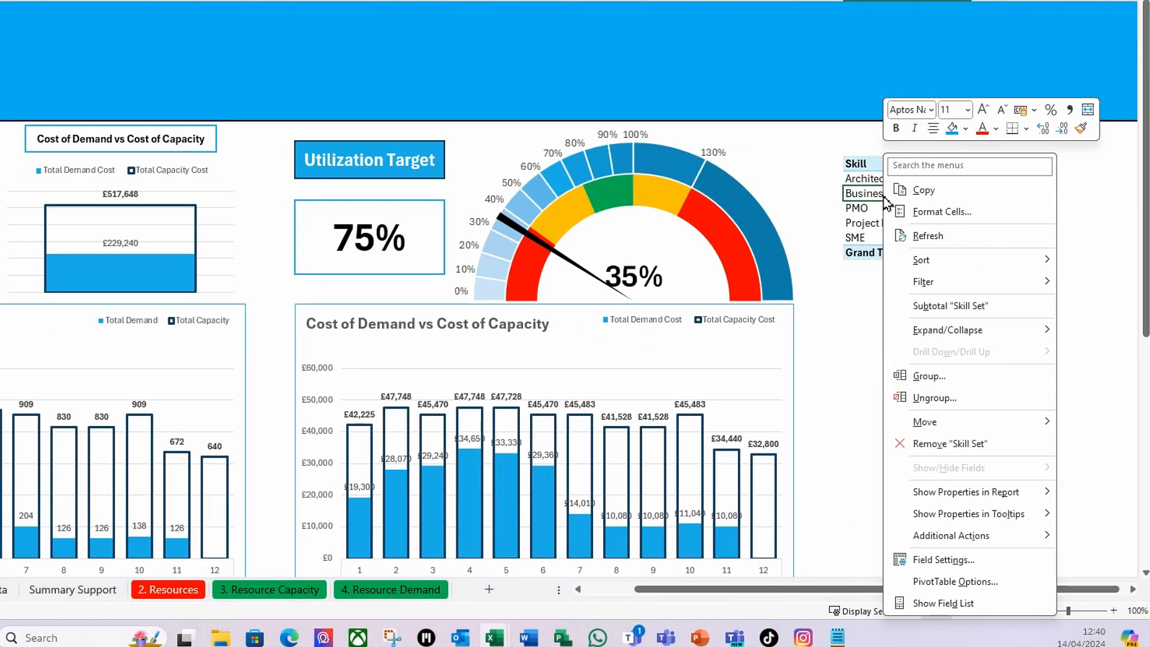
click(934, 583)
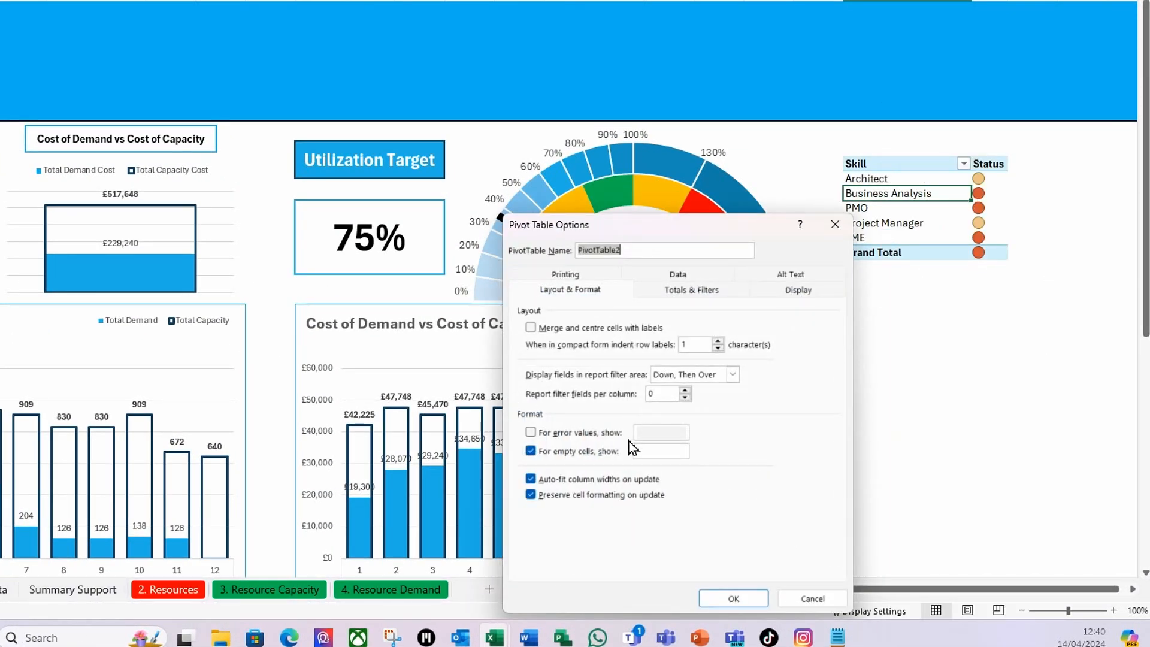
click(532, 479)
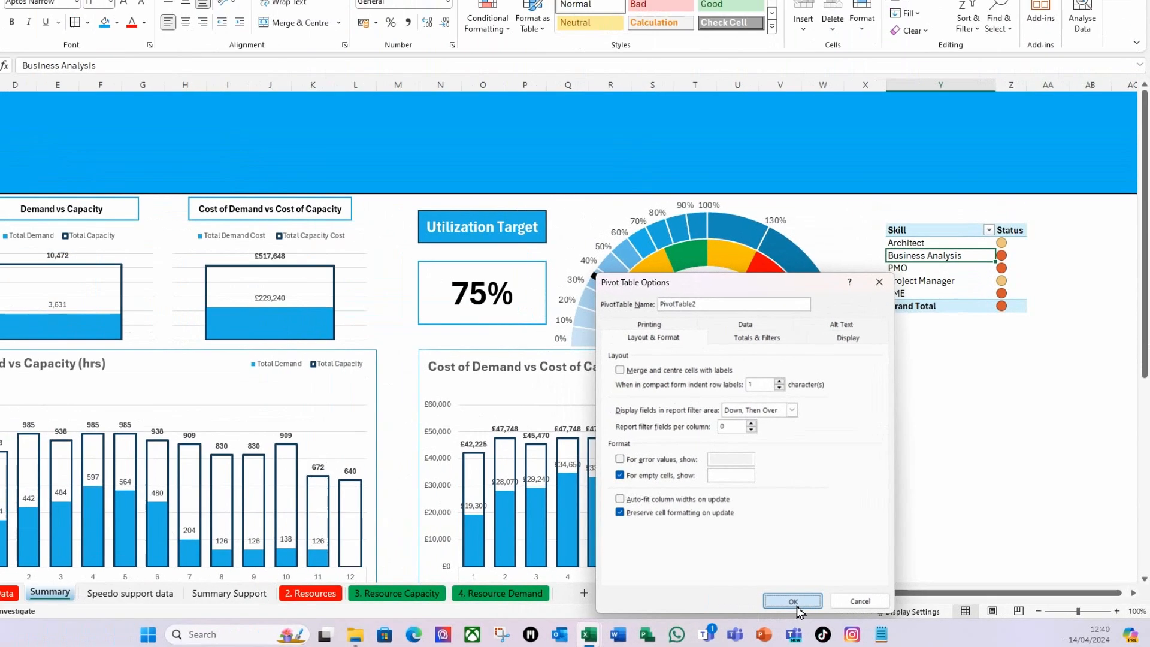
click(736, 598)
drag(1020, 280, 1029, 334)
click(1057, 291)
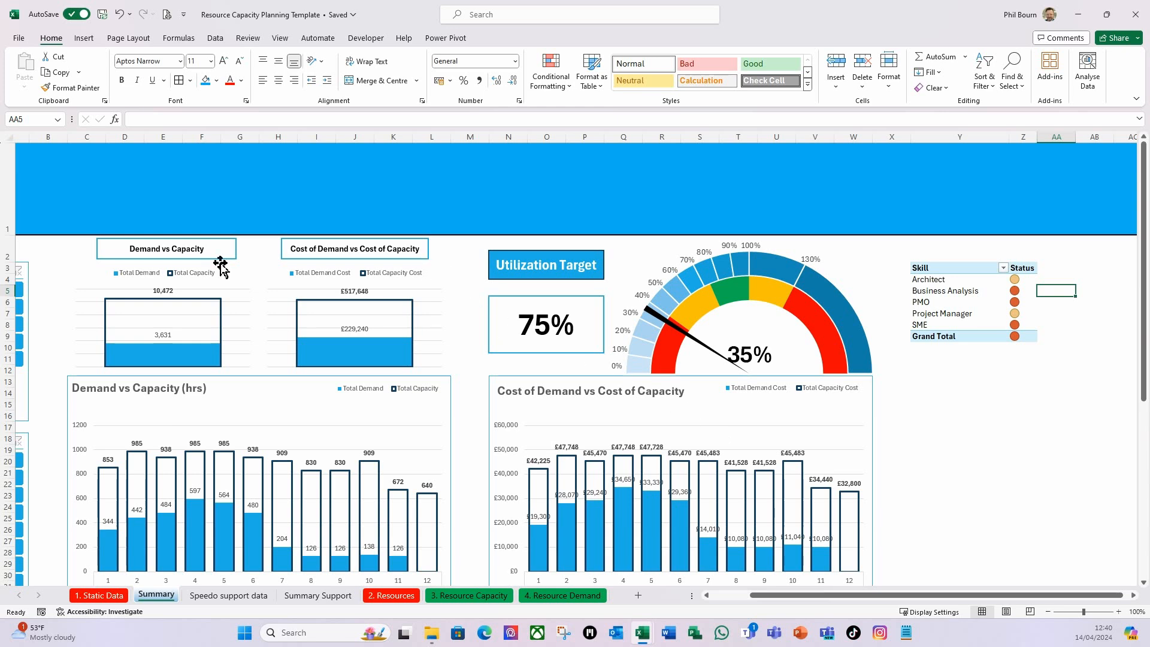
Duplicate the "Cost of Demand vs Cost of Capacity" text box above the skill PivotTable and change its text to "Utilization Status by Skill".
click(350, 261)
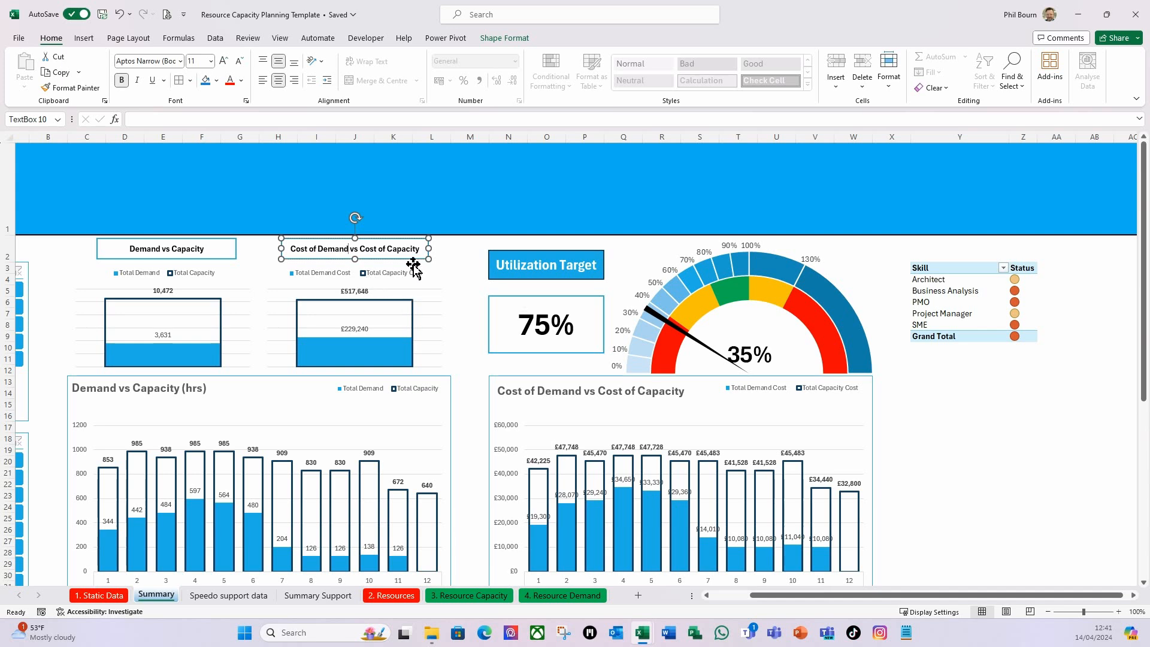
drag(417, 260, 1042, 267)
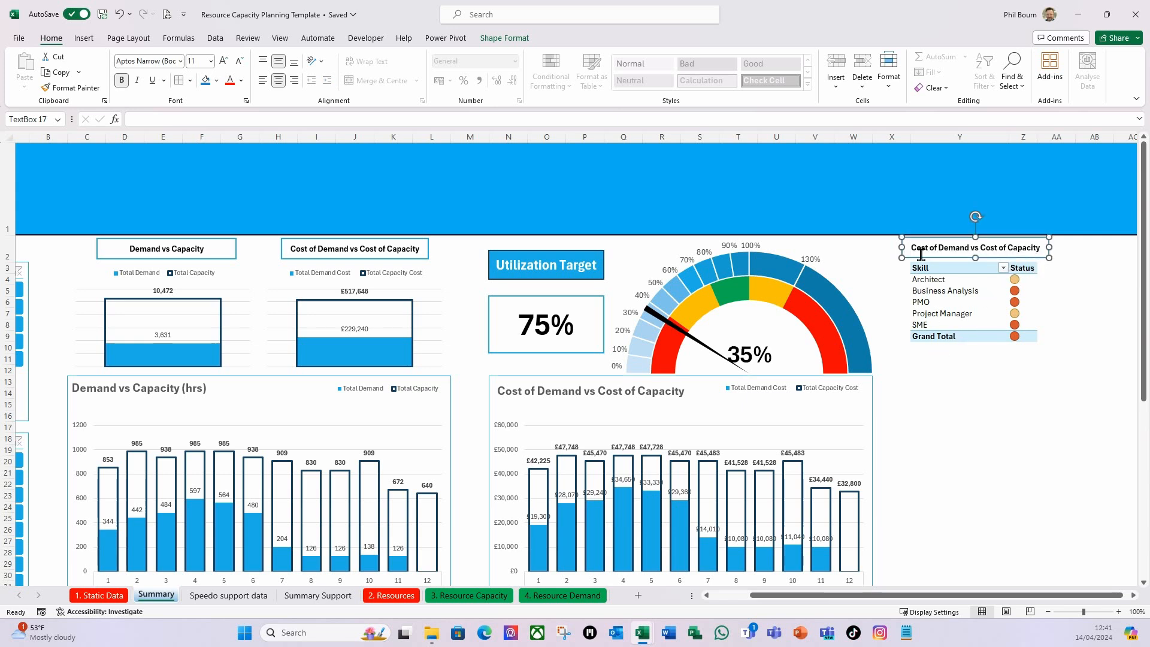
drag(915, 251, 1035, 248)
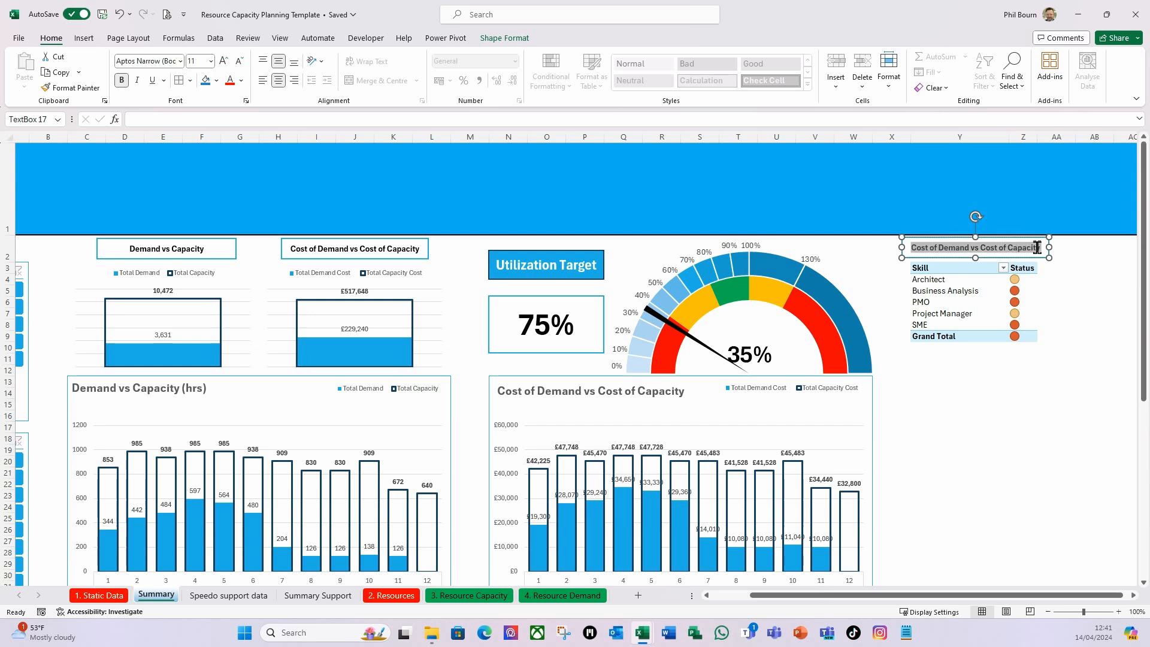
text(U)
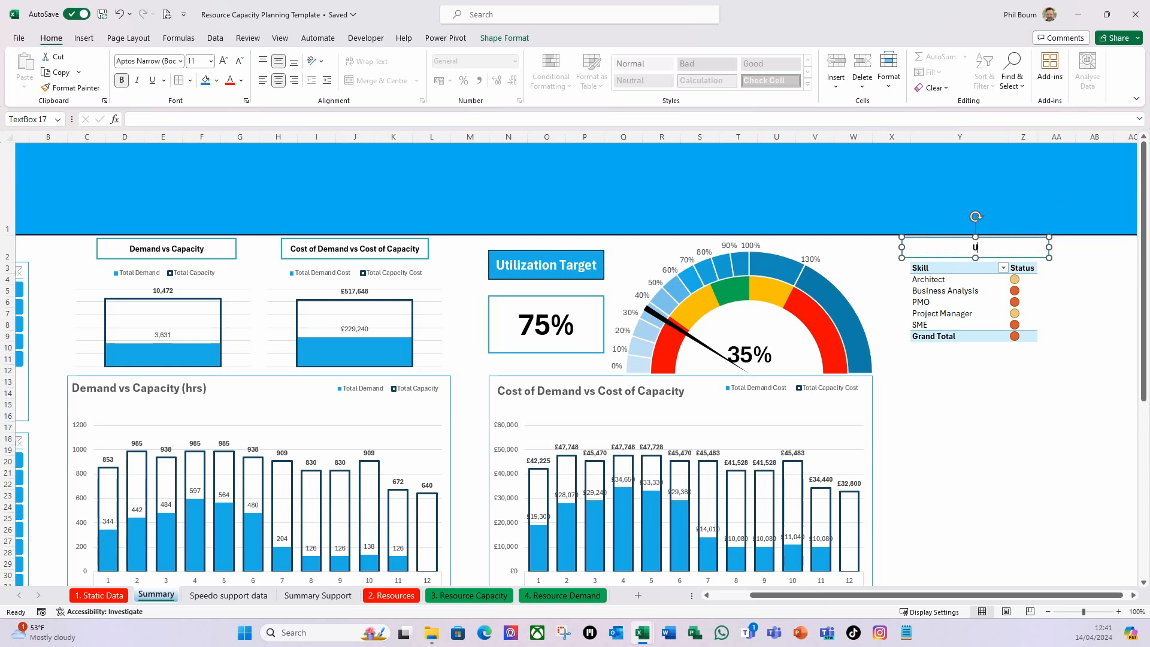
text(tilization)
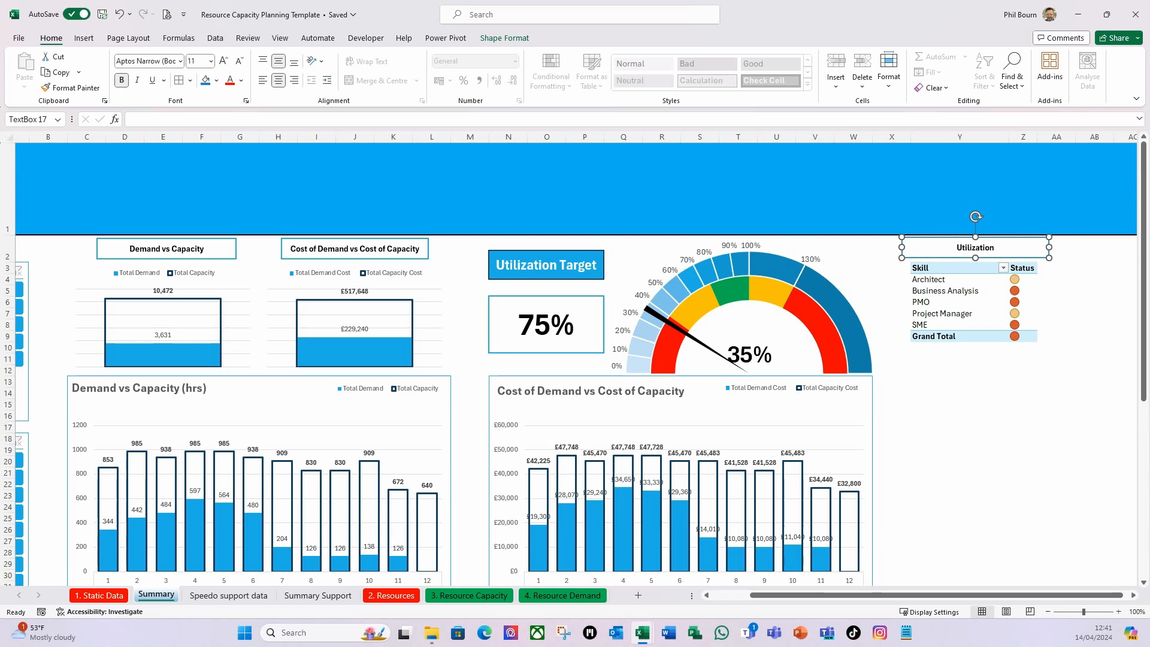
text( Status by Skill)
click(973, 437)
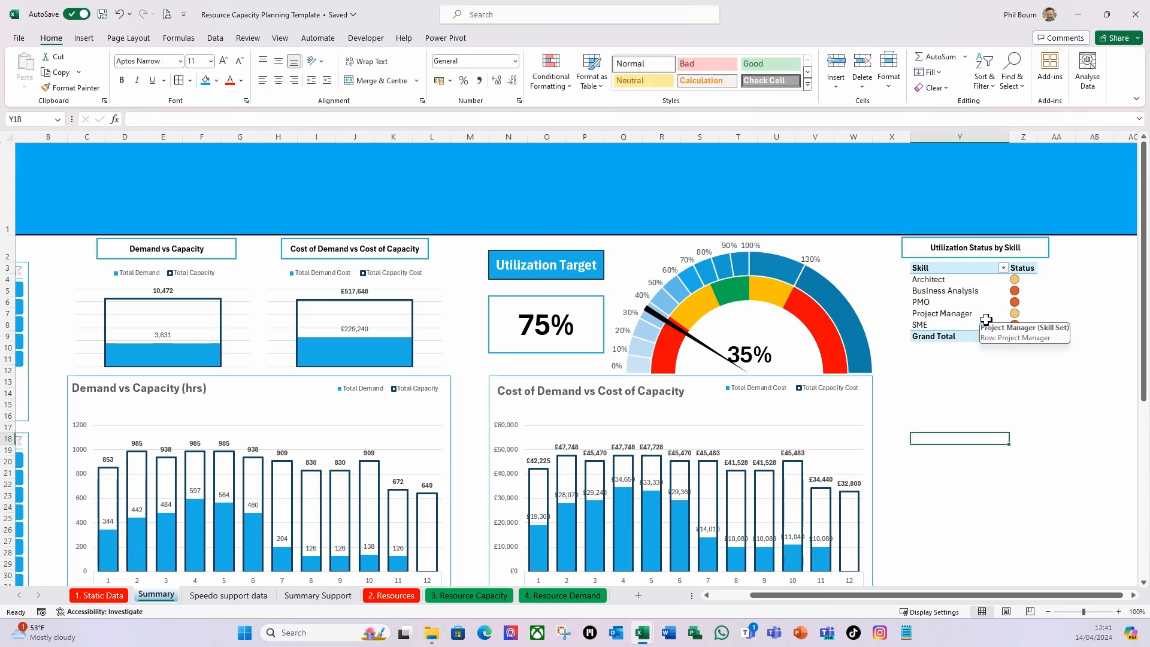
Resize the "Utilization Status by Skill" text box to span the width of the skill PivotTable in columns Y and Z.
click(915, 251)
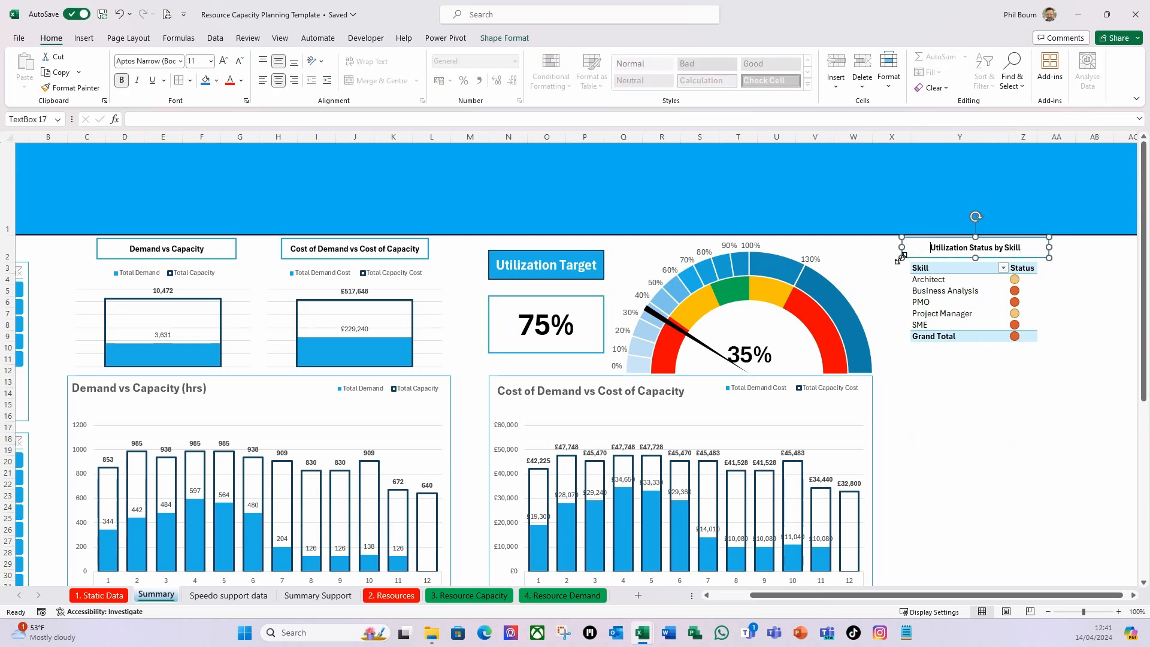
drag(912, 256, 927, 261)
drag(1057, 250, 1036, 251)
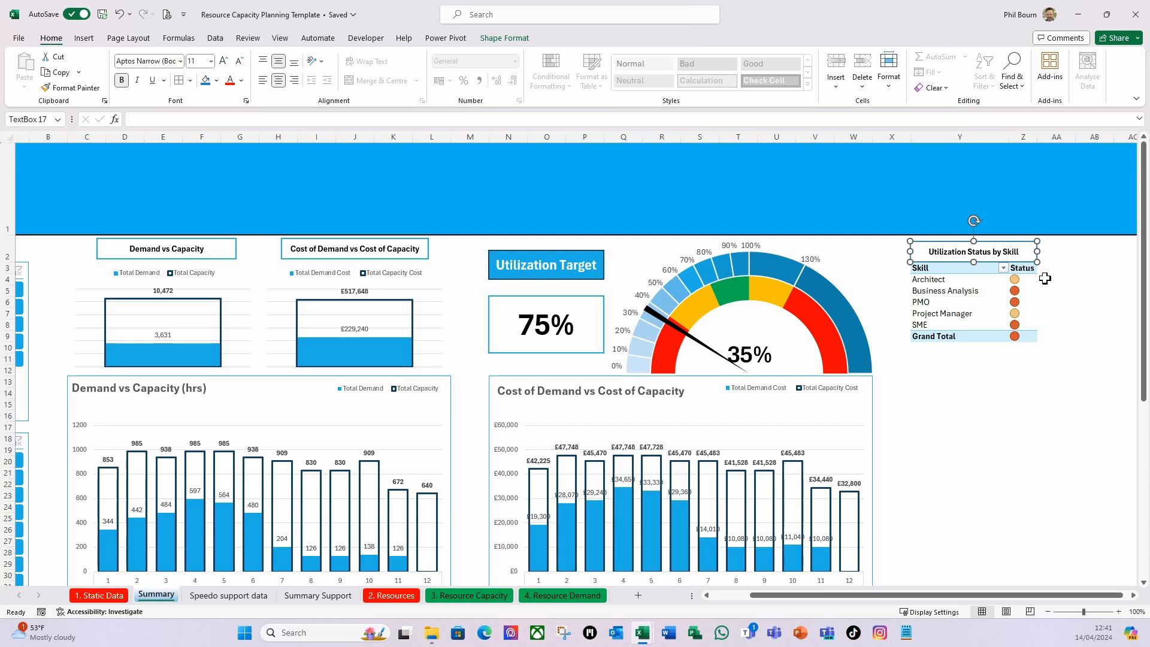
Select the "Demand vs Capacity", "Cost of Demand vs Cost of Capacity" and "Utilization Status by Skill" title boxes together and align their tops.
click(228, 254)
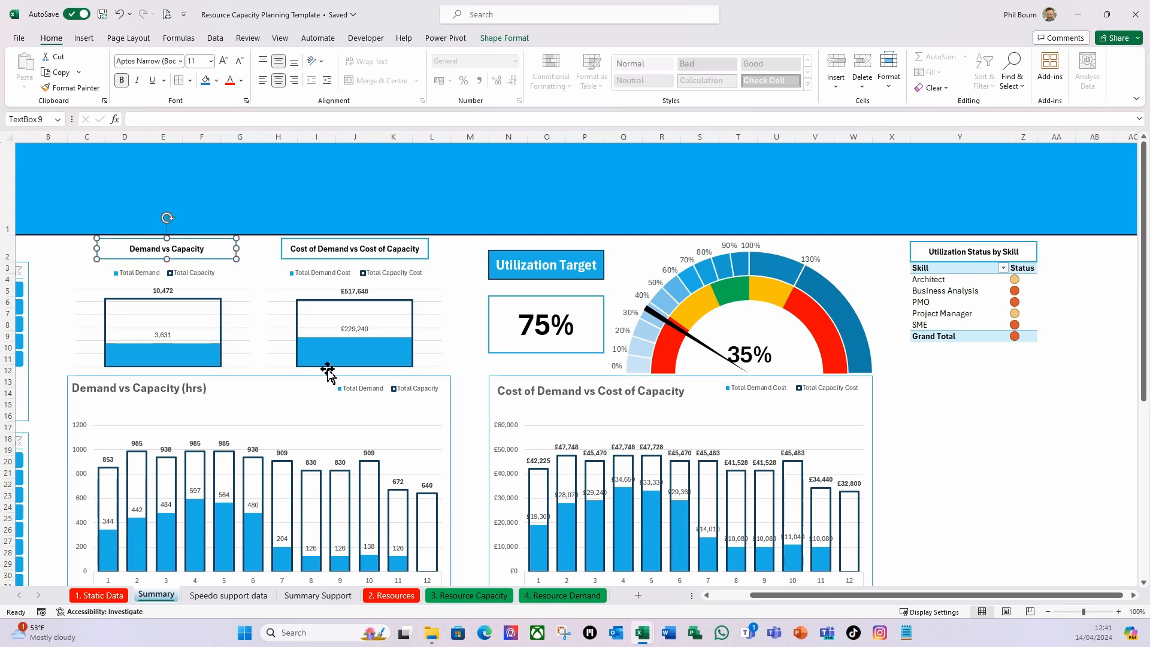
click(292, 257)
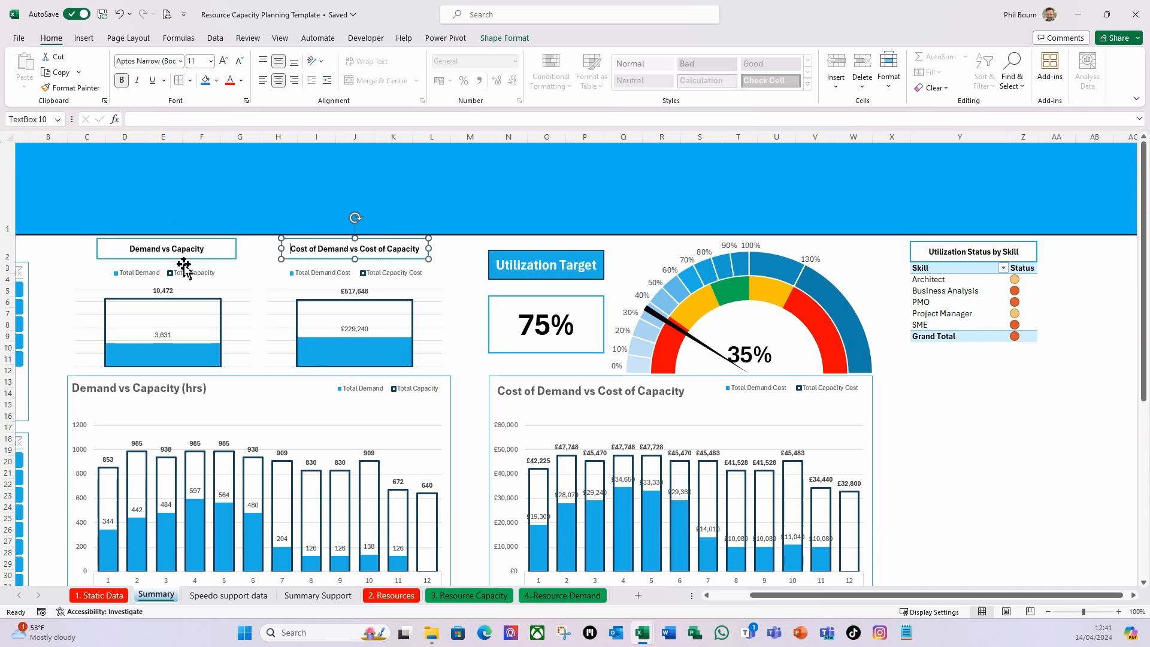
click(201, 256)
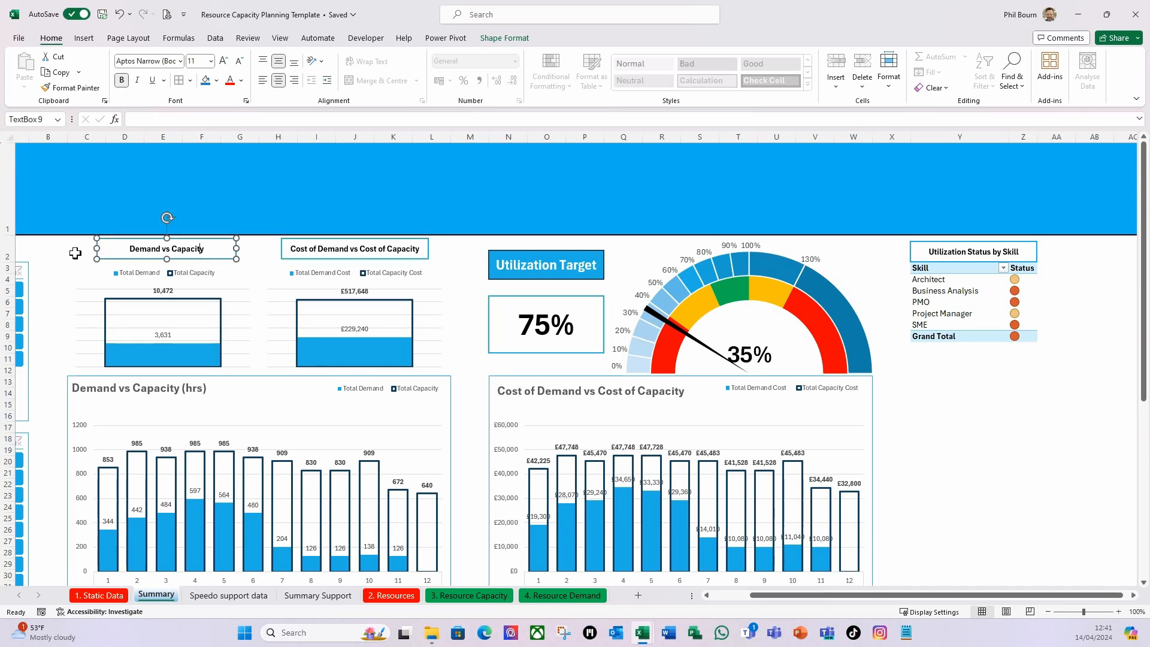
click(75, 253)
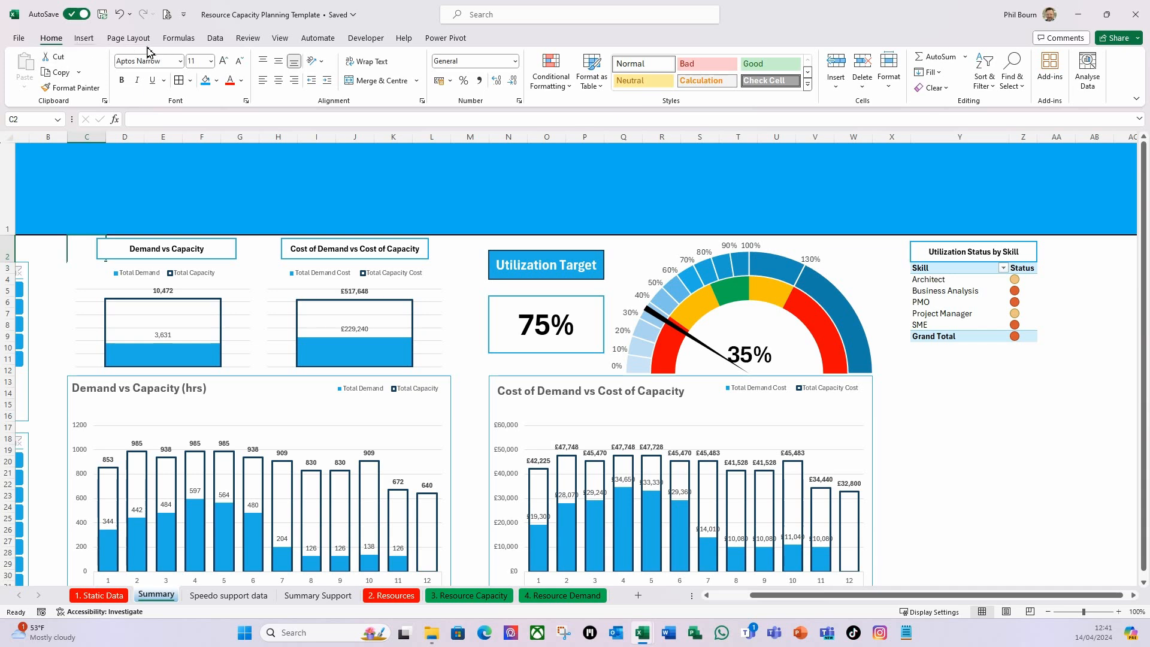
click(1020, 90)
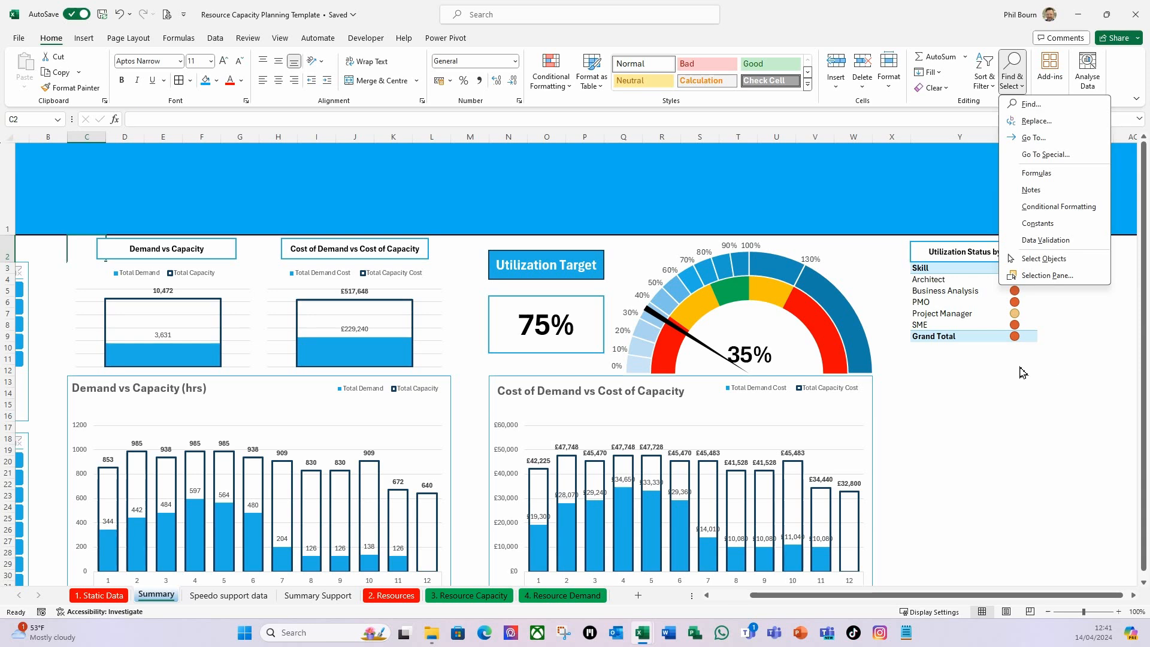
click(1036, 260)
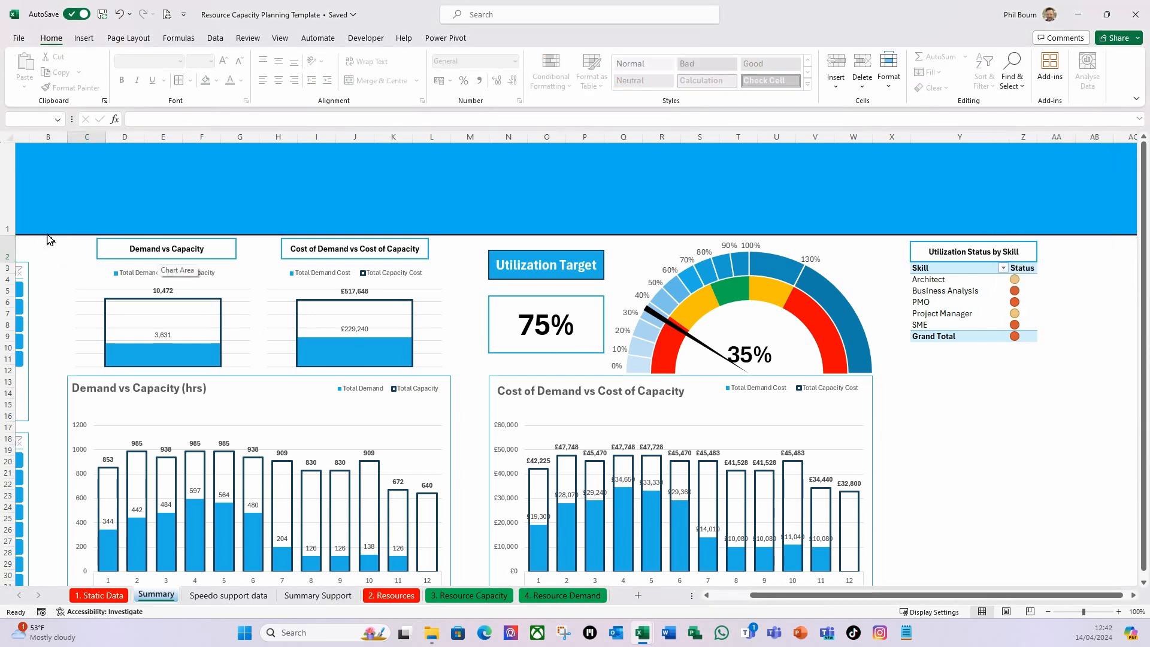
drag(52, 207, 1070, 272)
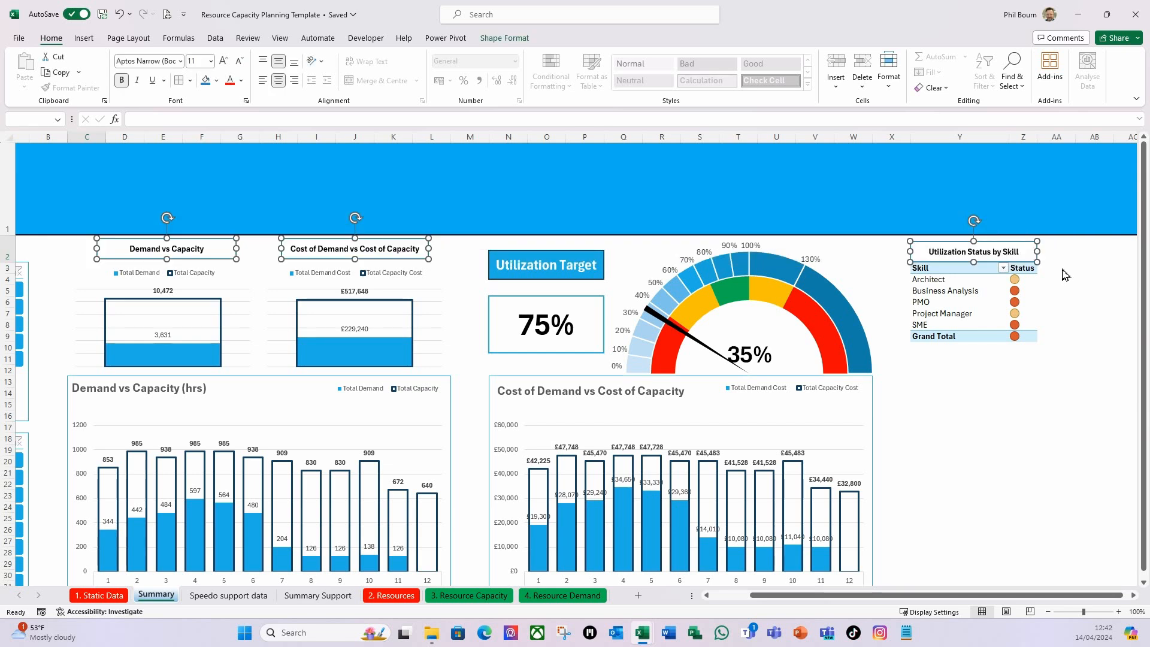
click(504, 38)
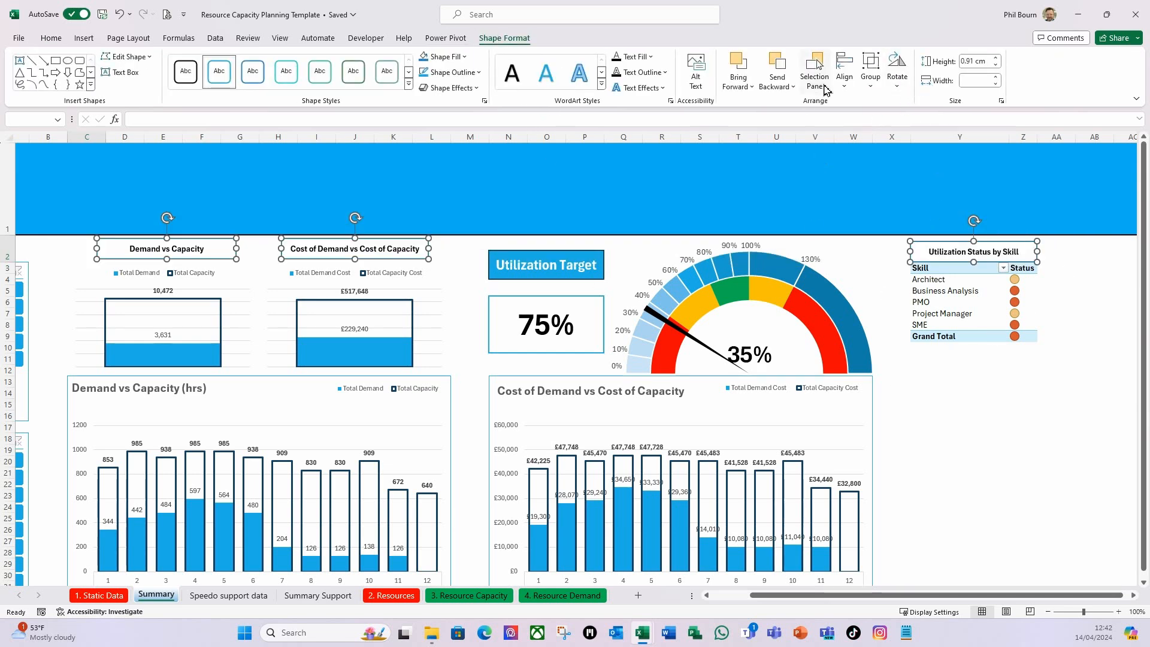
click(845, 86)
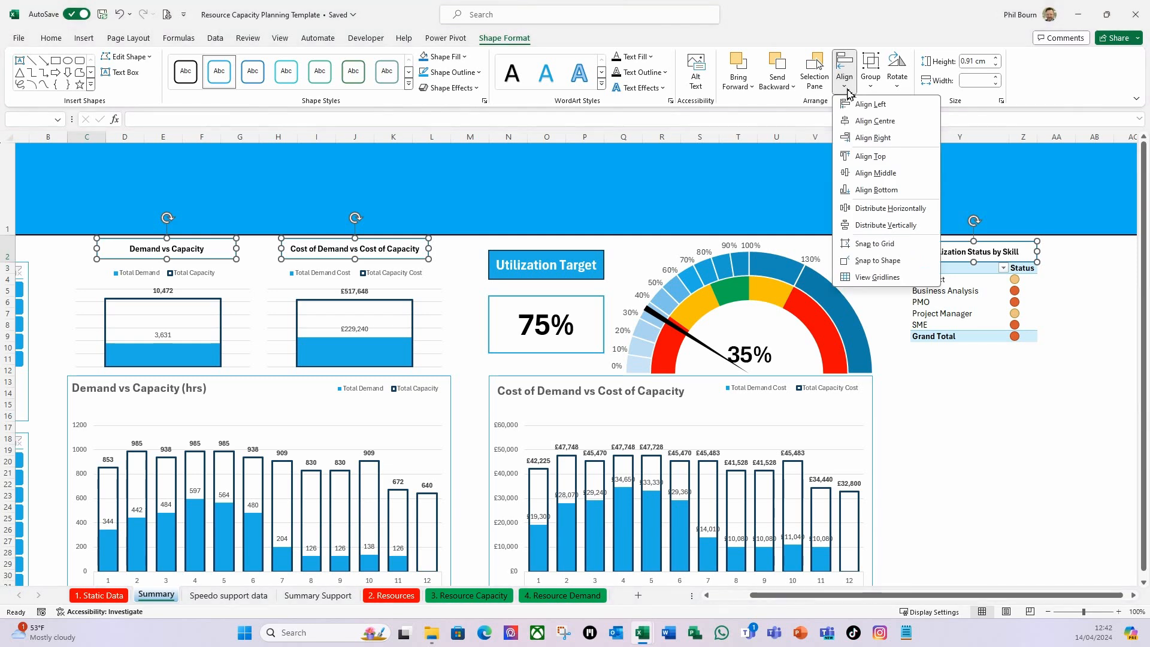
click(871, 157)
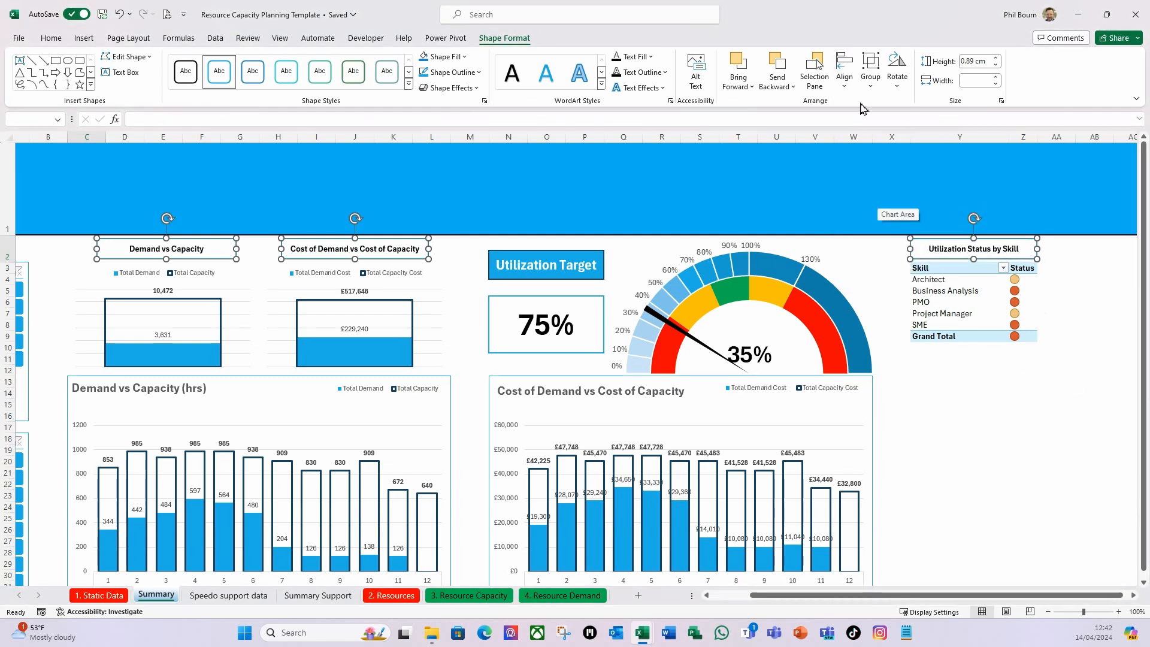
Turn off object selection mode and deselect the title boxes.
click(51, 38)
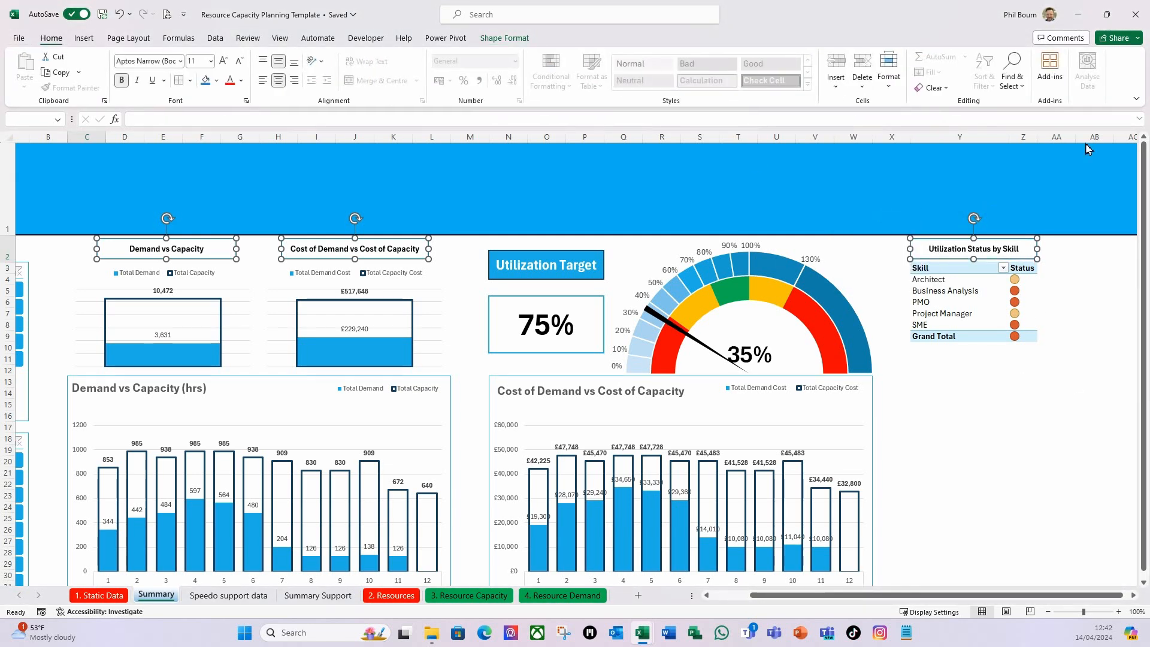
click(1012, 78)
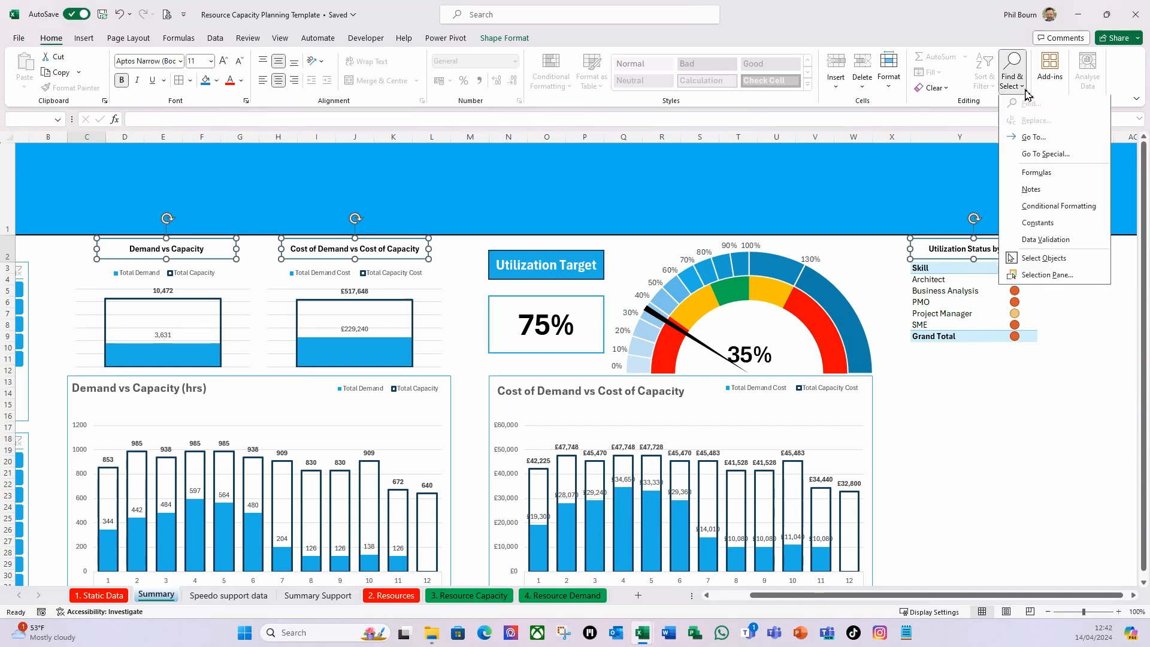
click(1041, 261)
click(1015, 494)
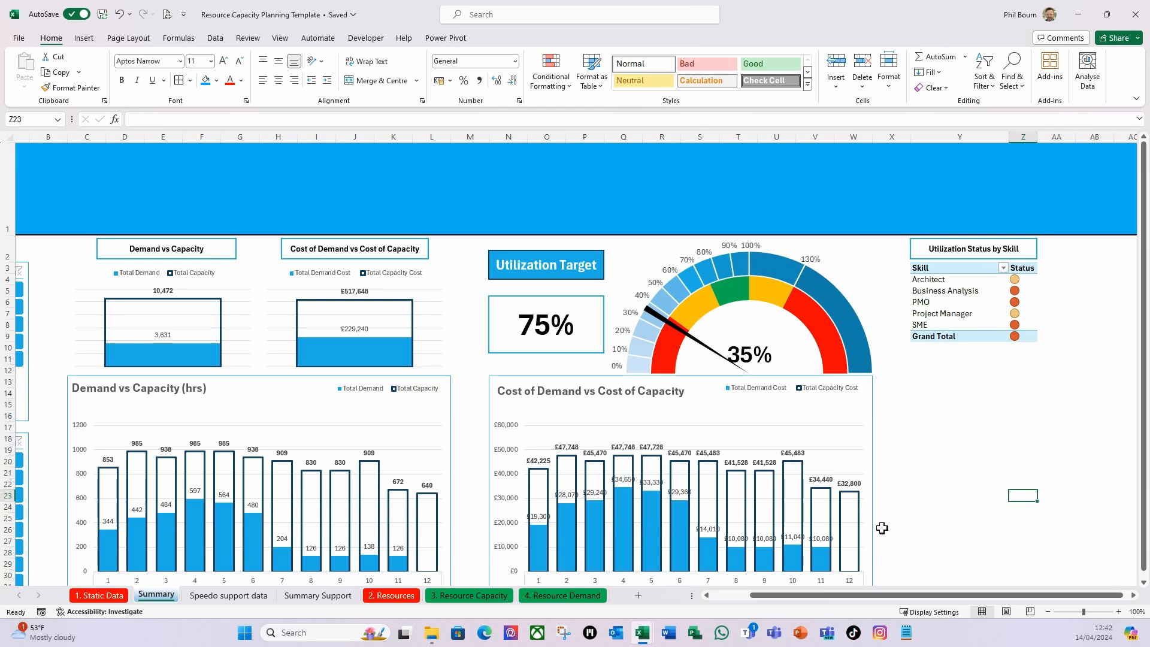
Rename the skill status PivotTable as PvtSumKPIStatus.
click(931, 299)
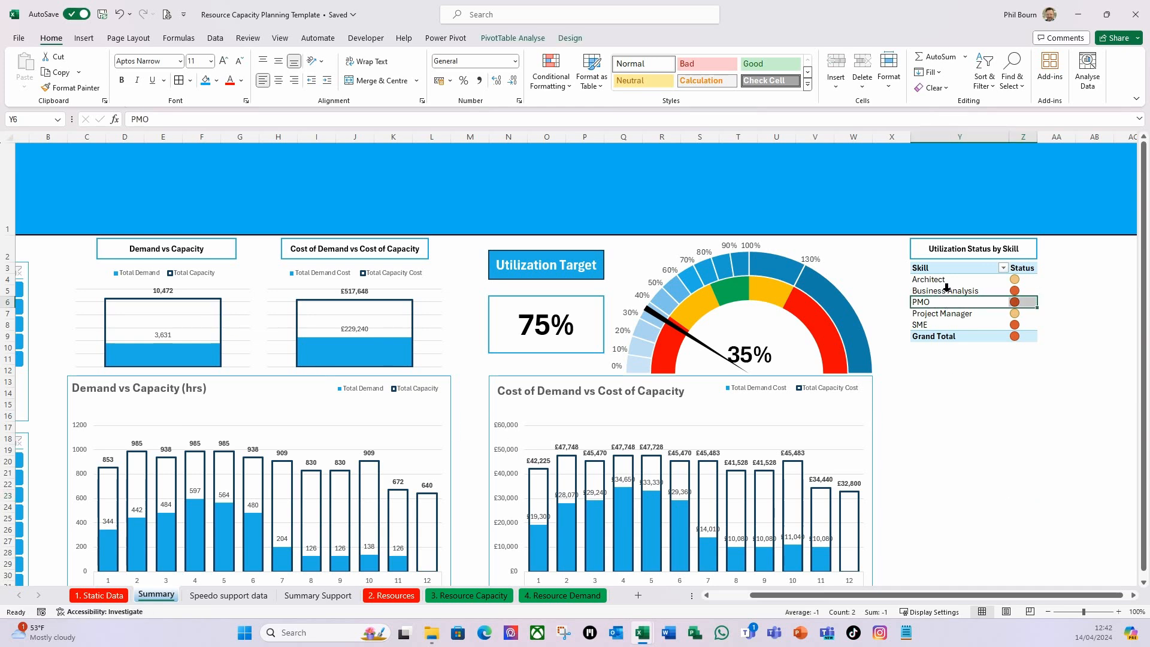
click(946, 289)
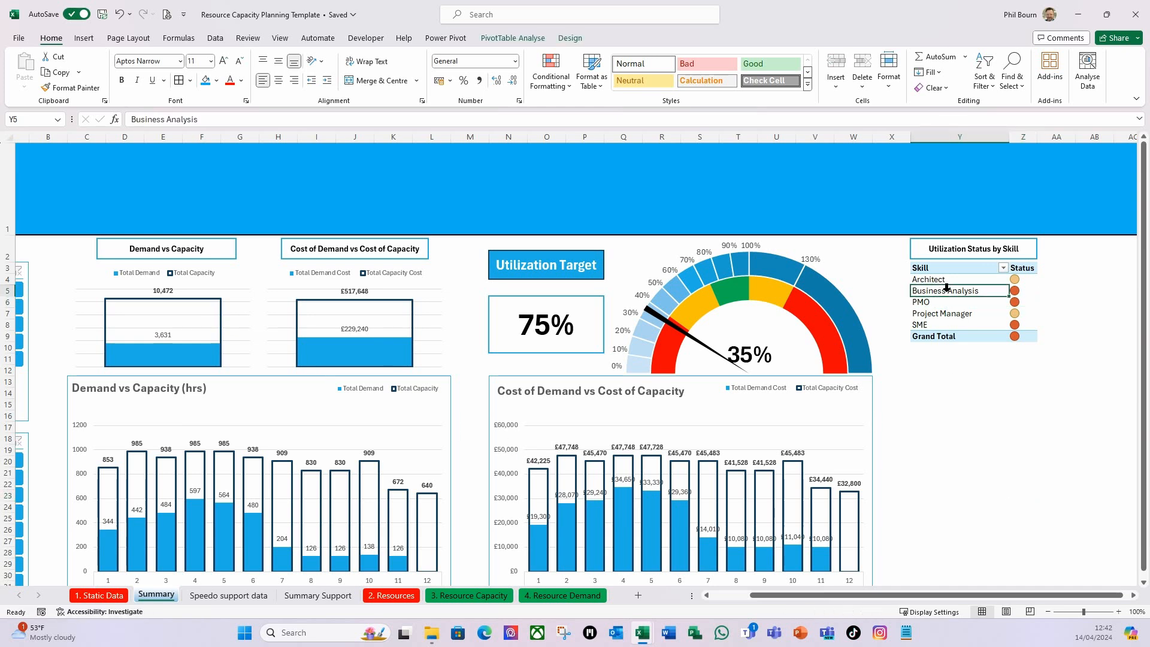
click(503, 41)
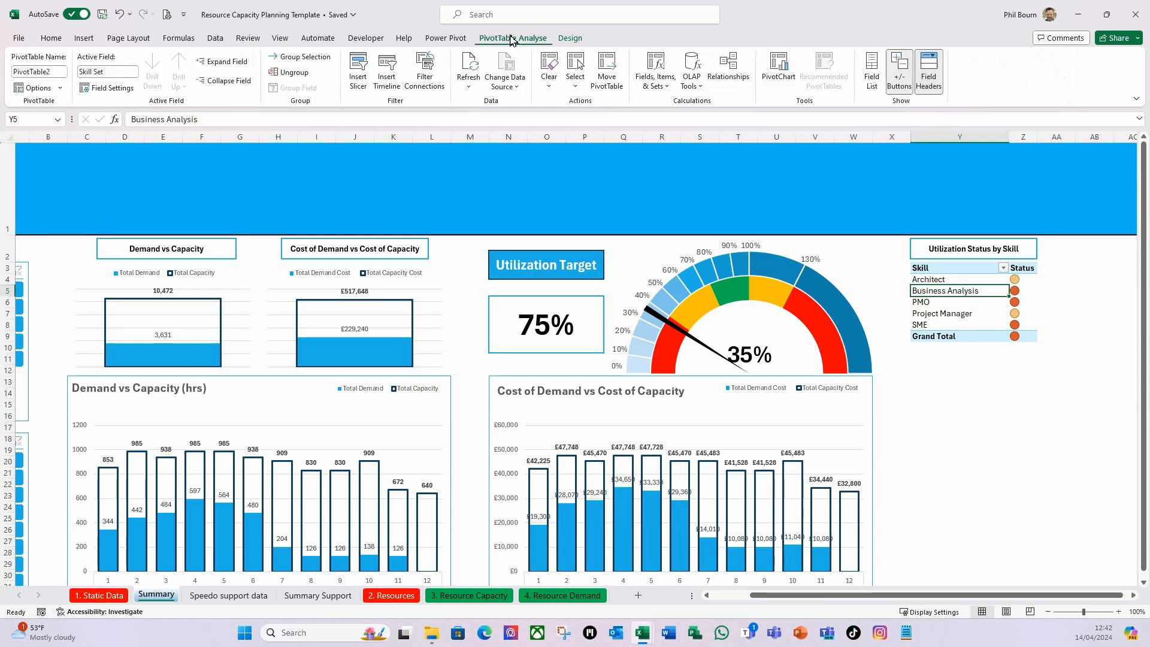
click(54, 72)
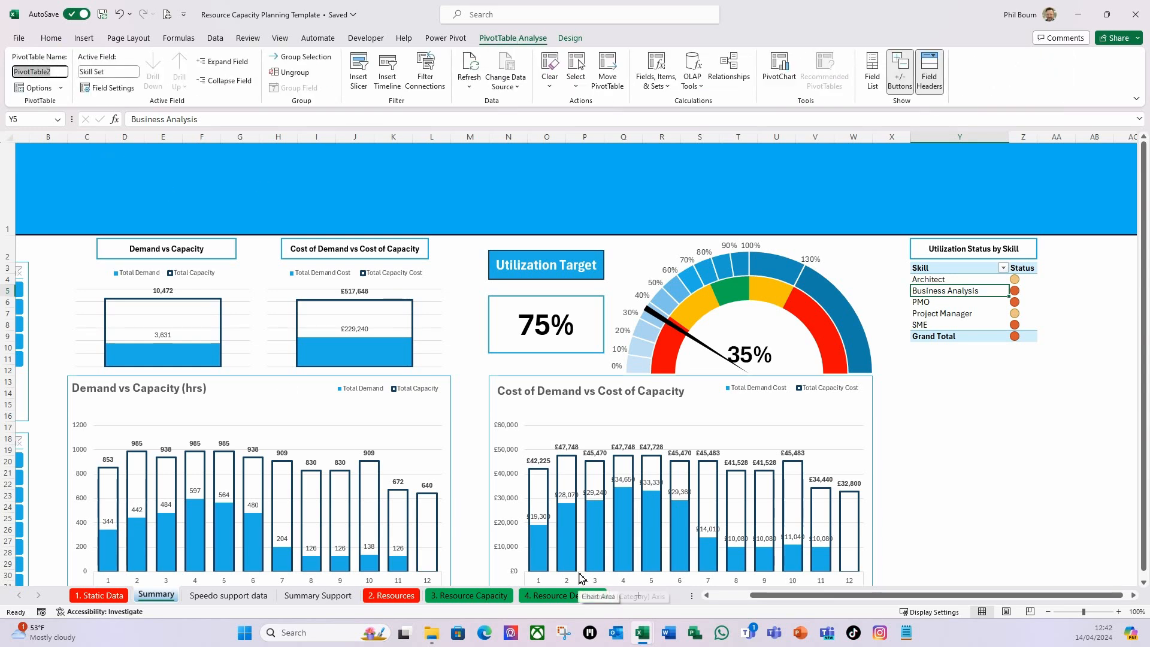
text(PvtSumKPI)
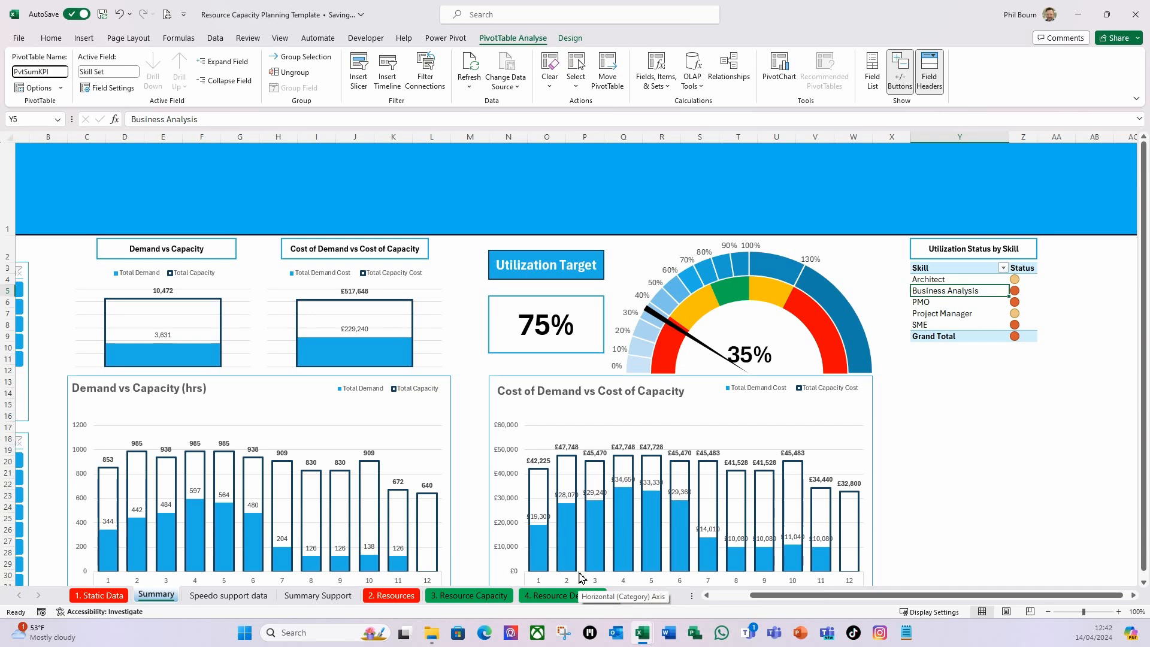
text(Status)
key(Return)
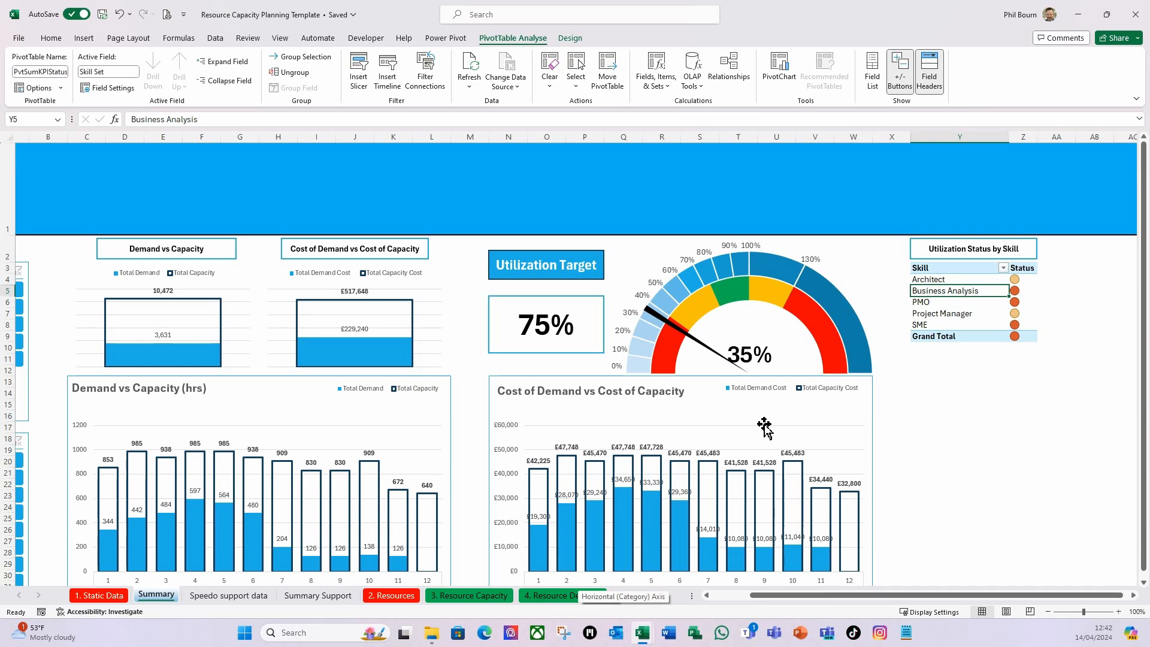
Test the Skill Set slicer by filtering to Architect, check the skill status PivotTable, and clear the filter.
drag(780, 595, 728, 596)
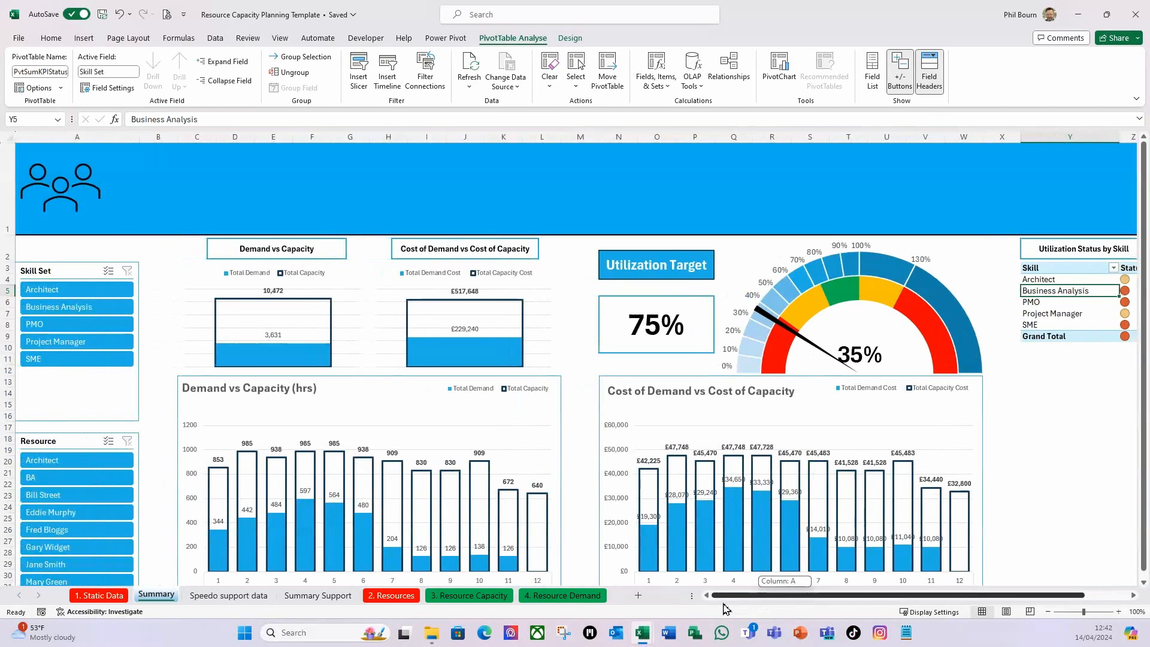
click(100, 292)
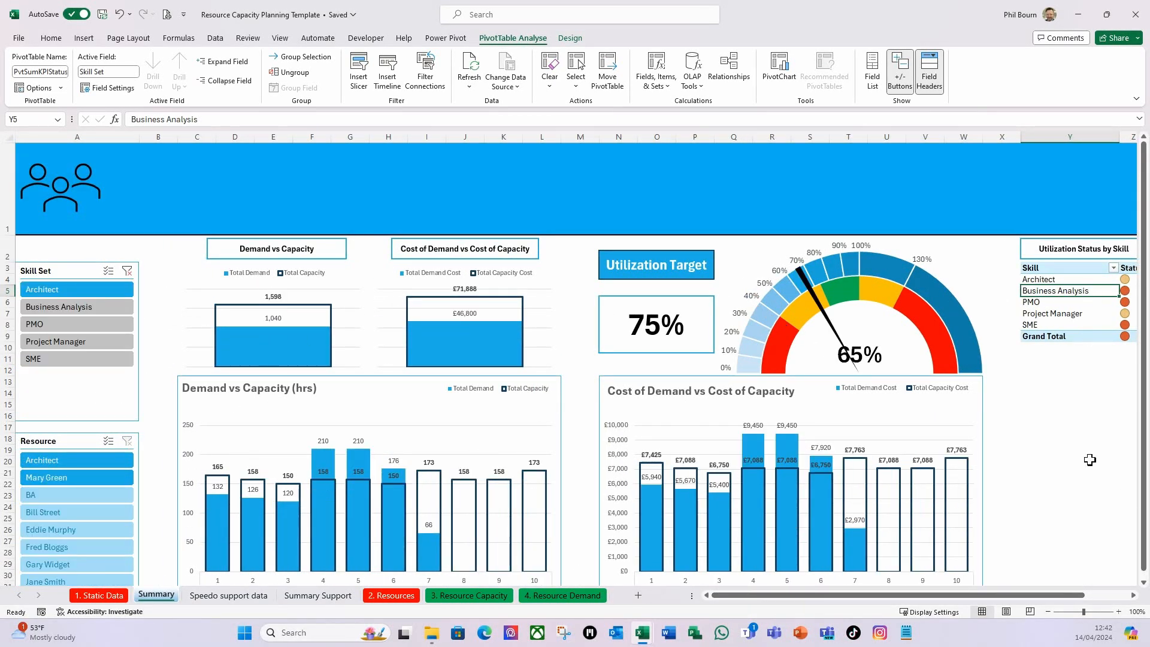
drag(1053, 596, 849, 615)
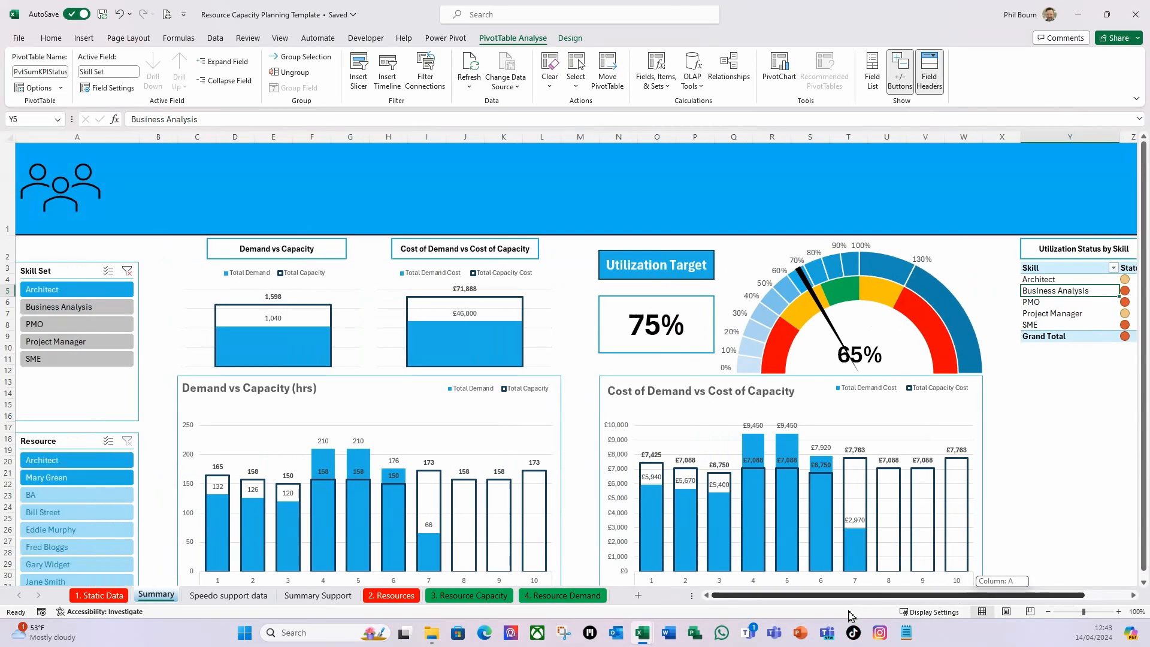
click(127, 270)
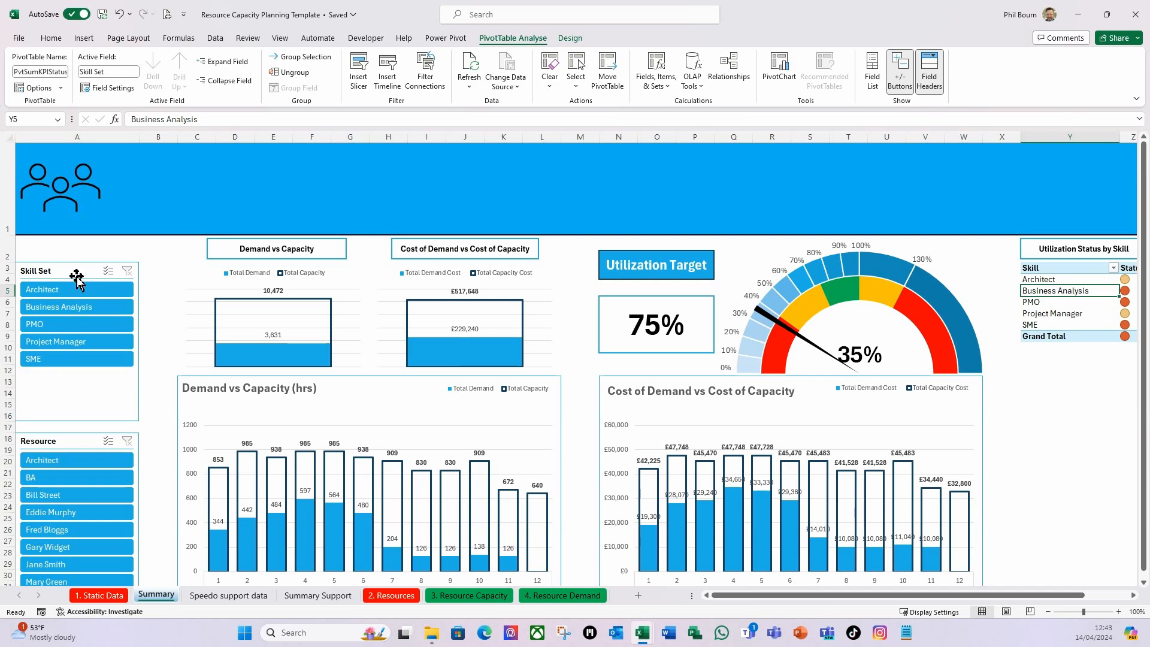
Connect the Skill Set slicer to the PvtSumKPIStatus PivotTable through its report connections.
right_click(77, 274)
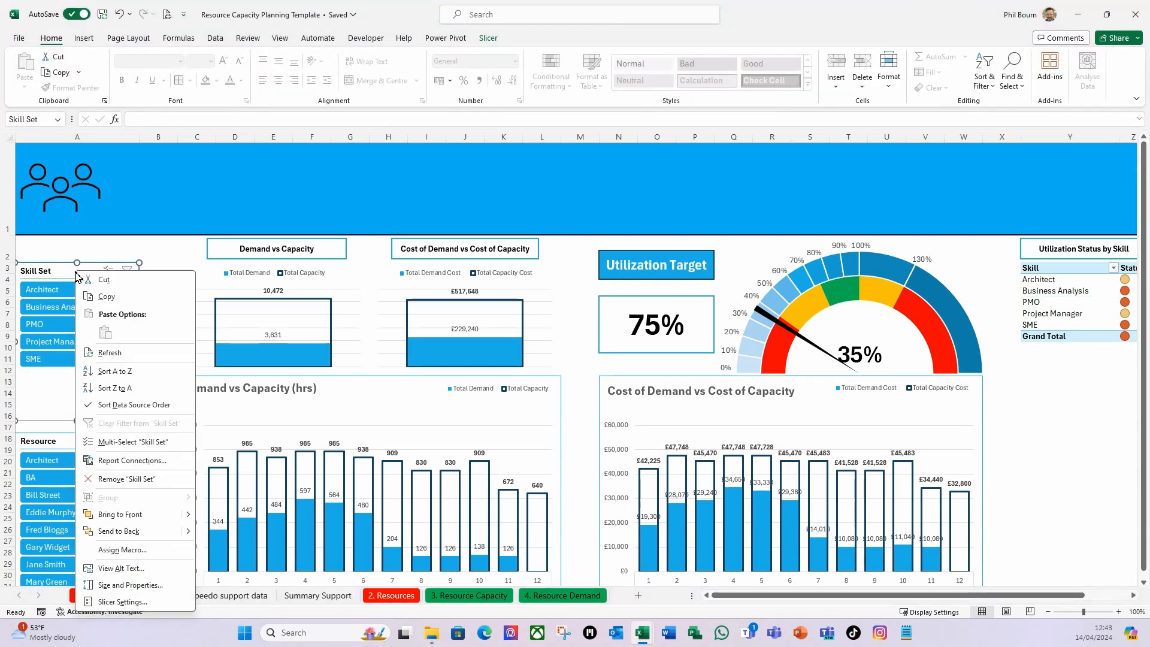
click(116, 464)
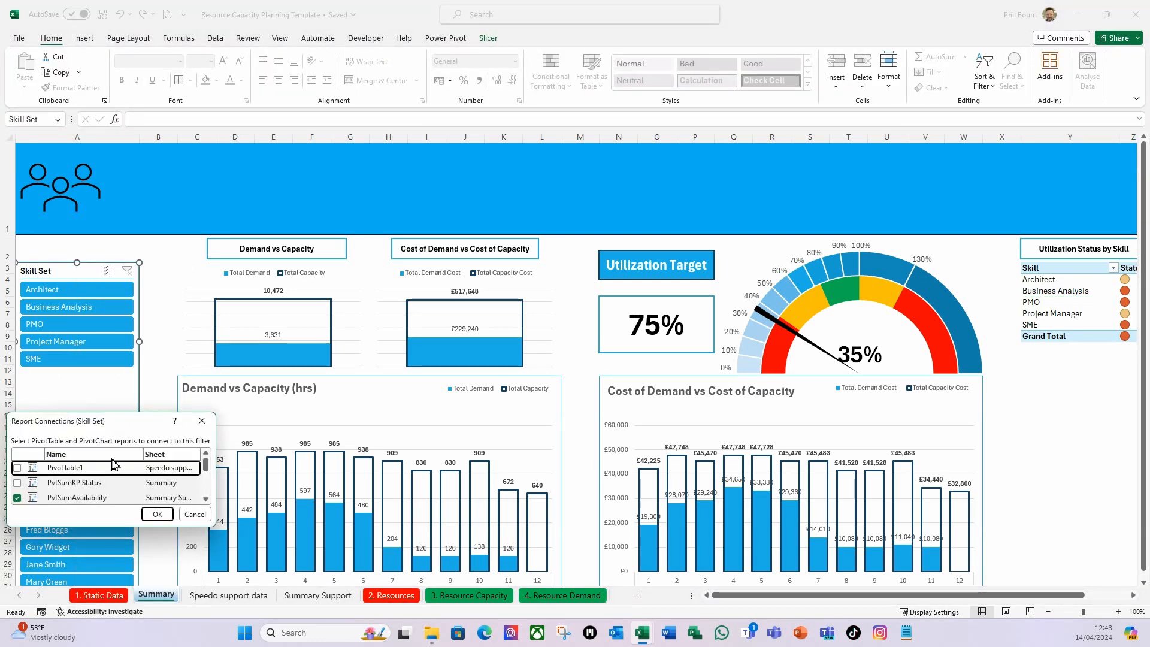
drag(138, 422, 415, 311)
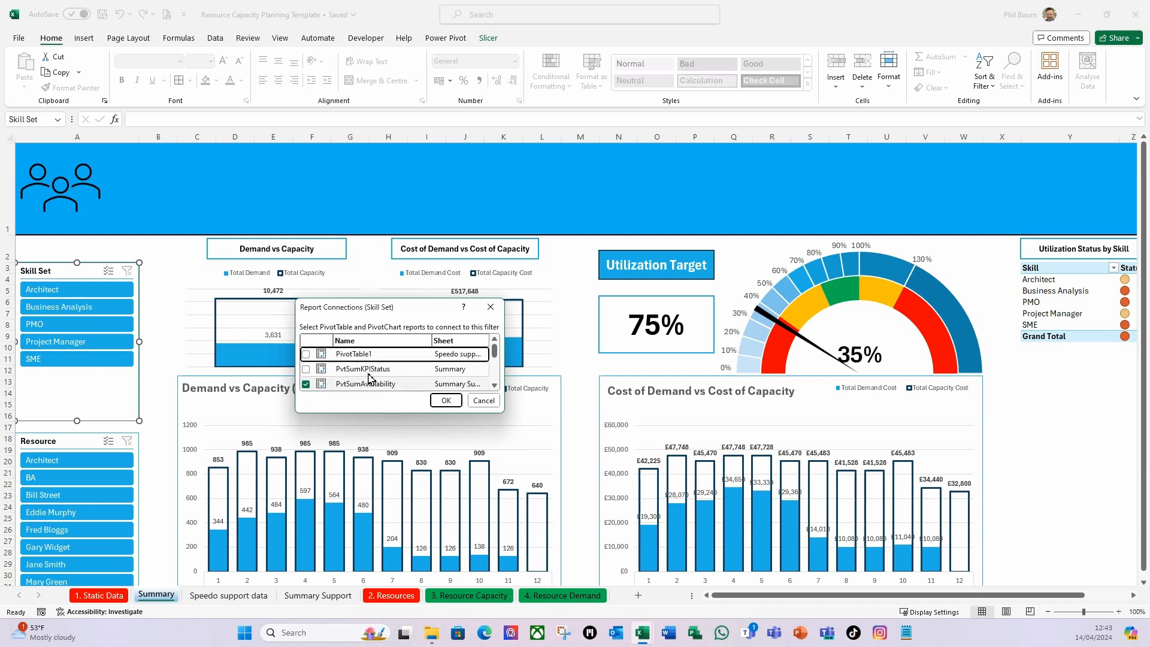
click(306, 370)
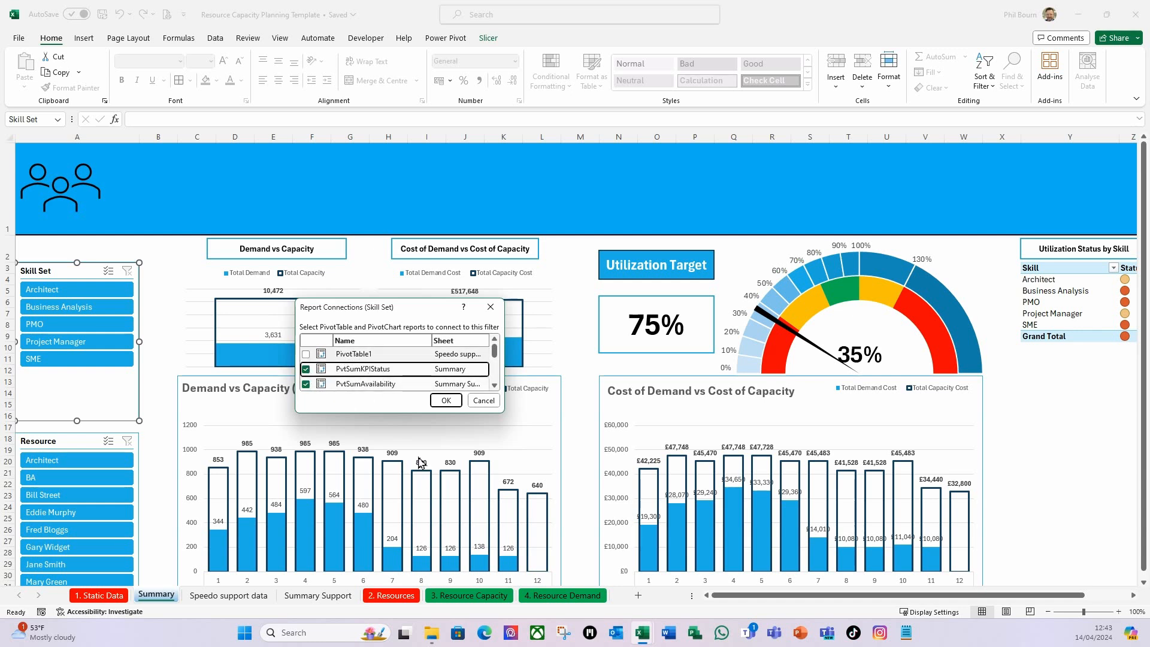
click(446, 403)
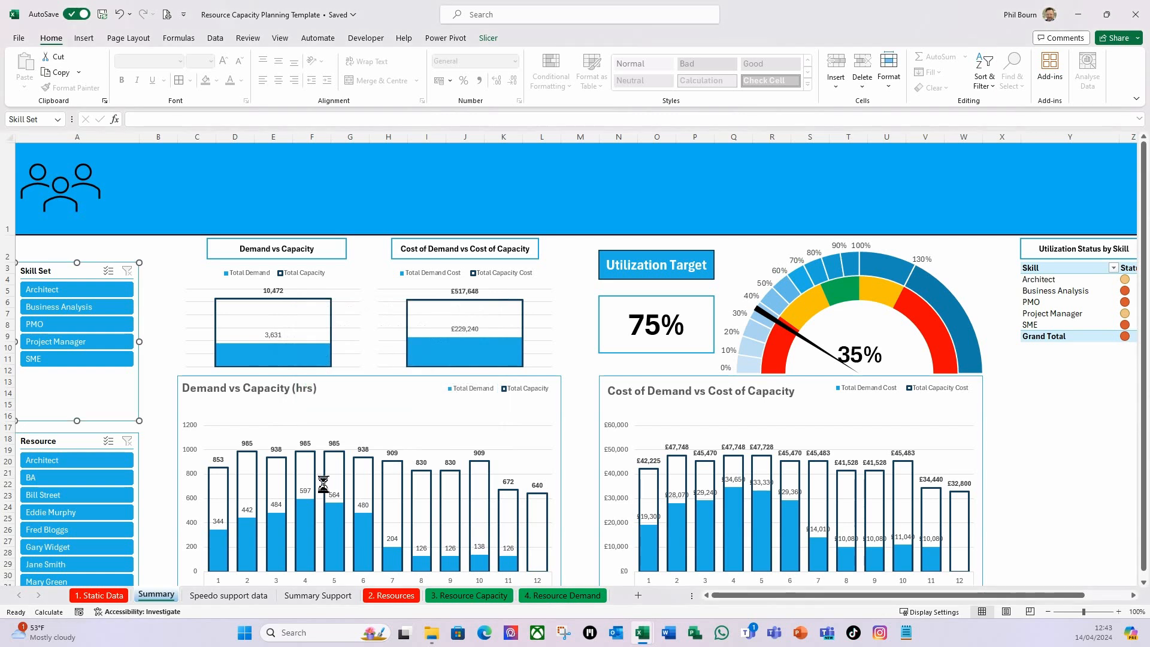
Connect the Resource slicer to the PvtSumKPIStatus PivotTable through its report connections.
click(92, 447)
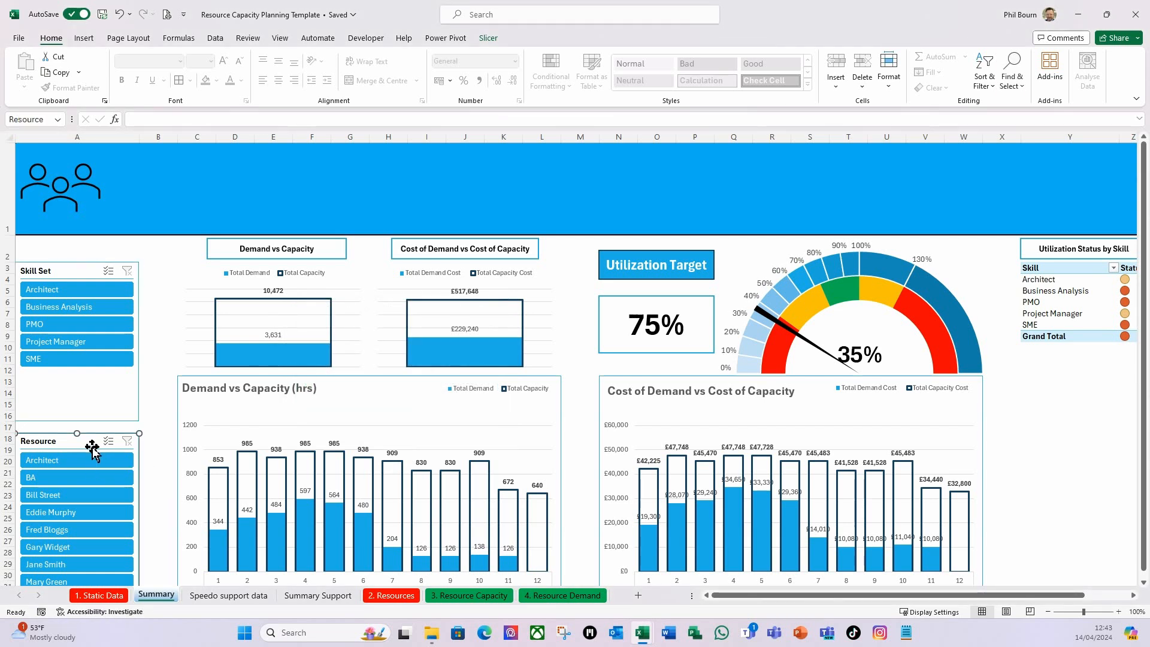
right_click(92, 447)
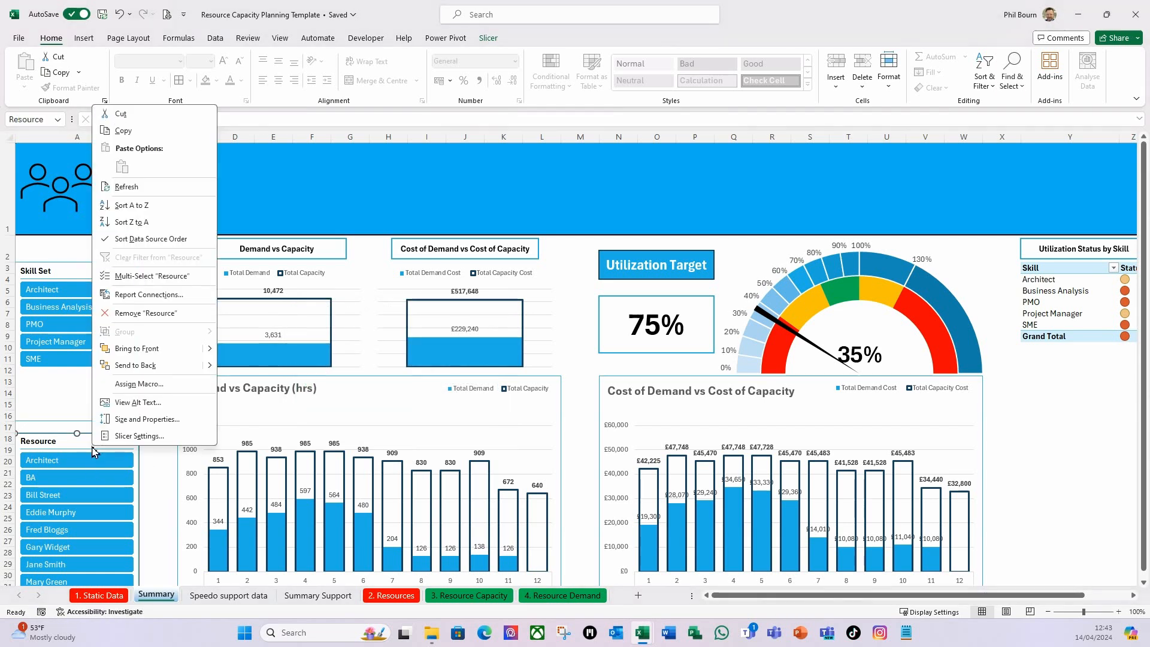
click(148, 295)
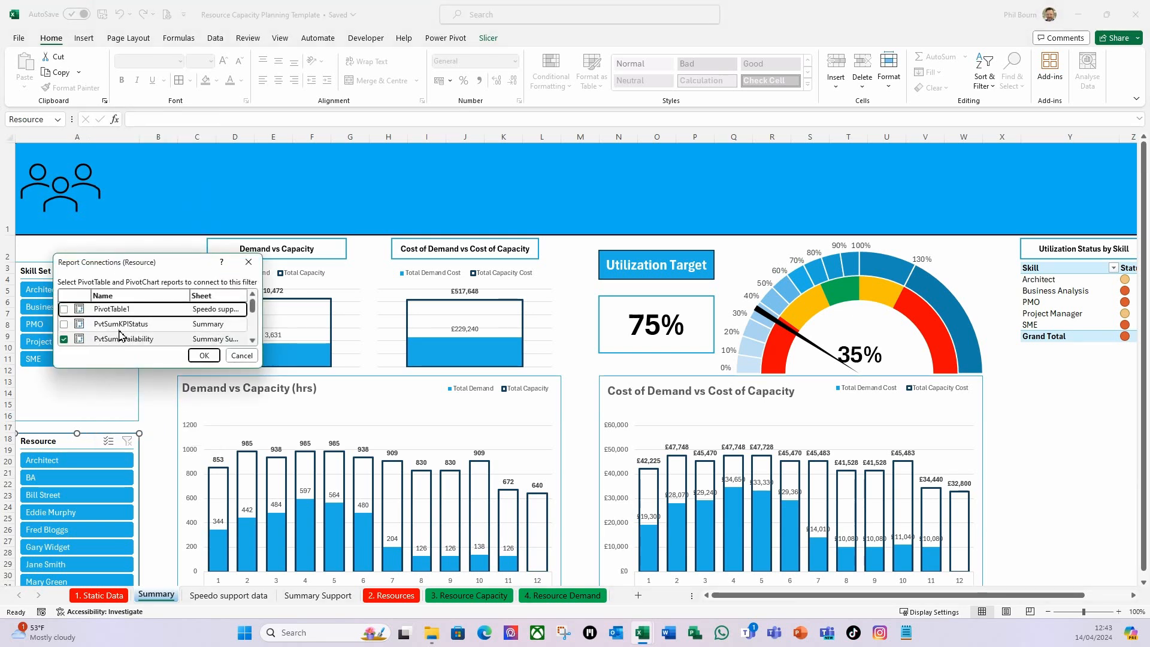
click(63, 323)
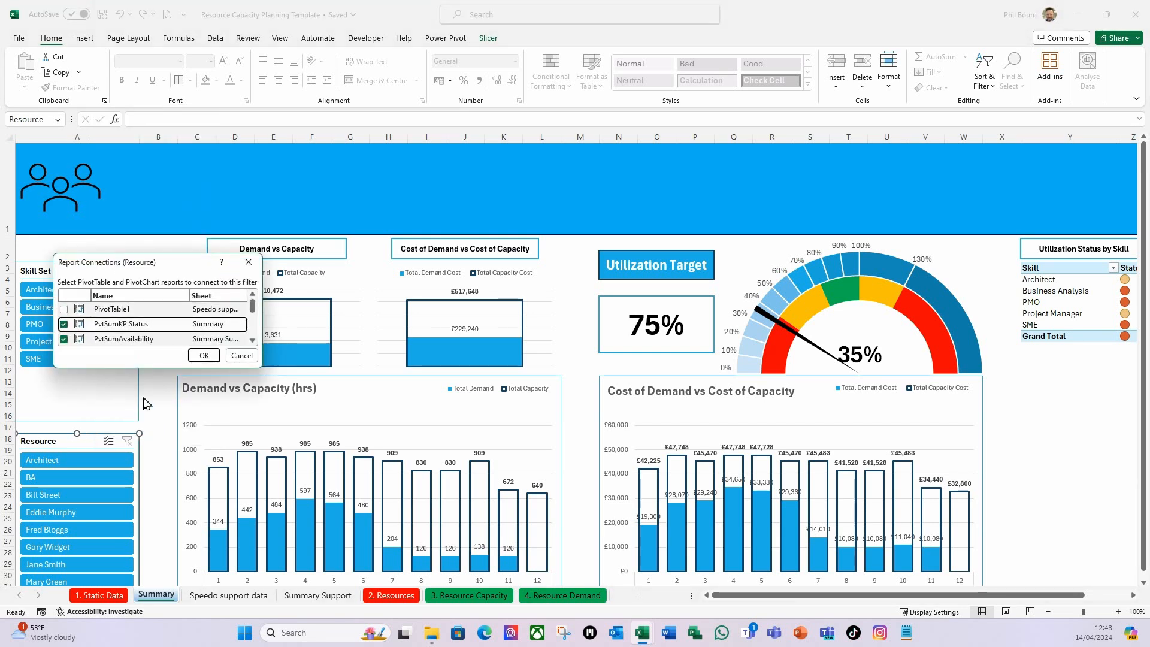
click(204, 356)
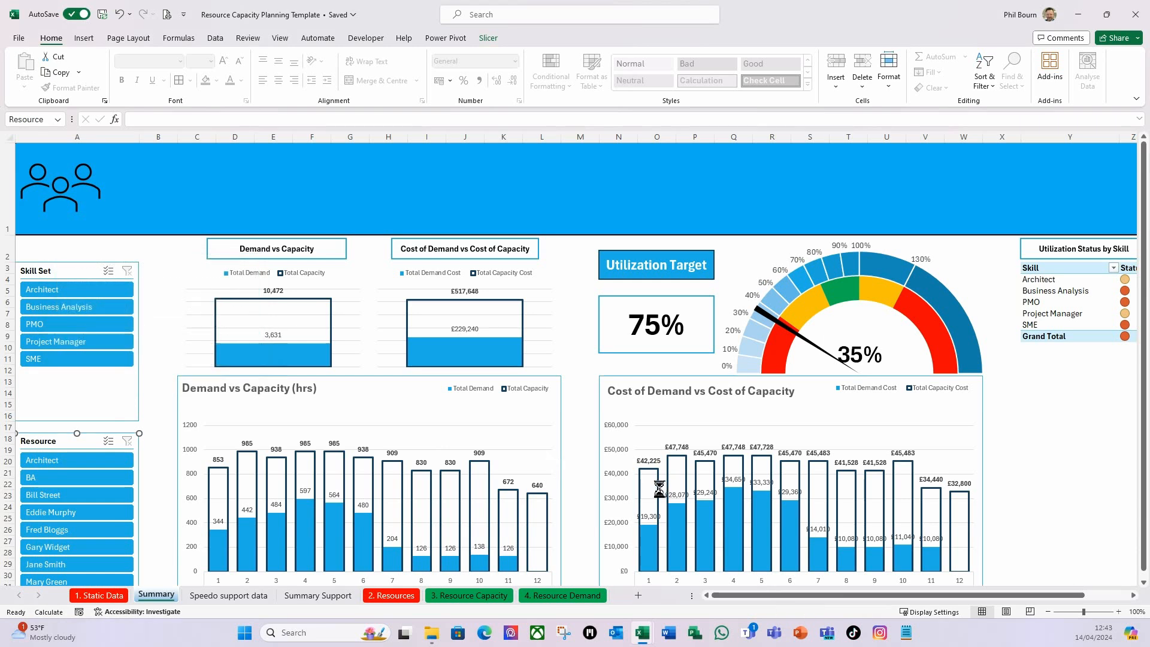
Set the width of the spacer columns B, M and X on the Summary sheet to 2.5.
click(1062, 395)
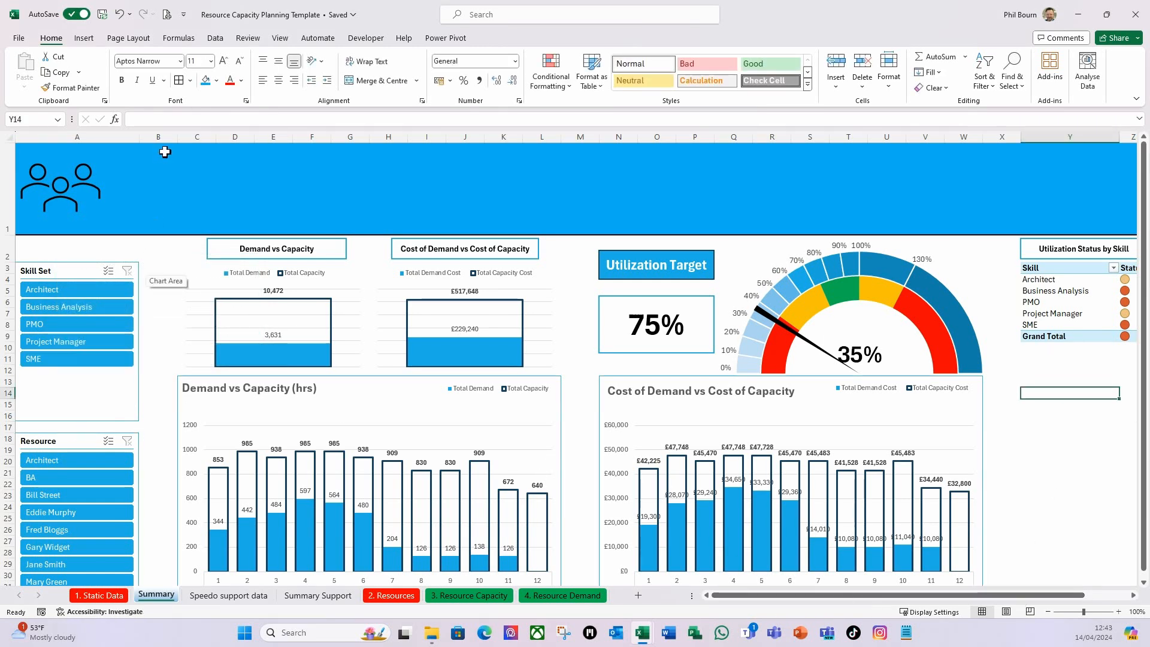
click(164, 138)
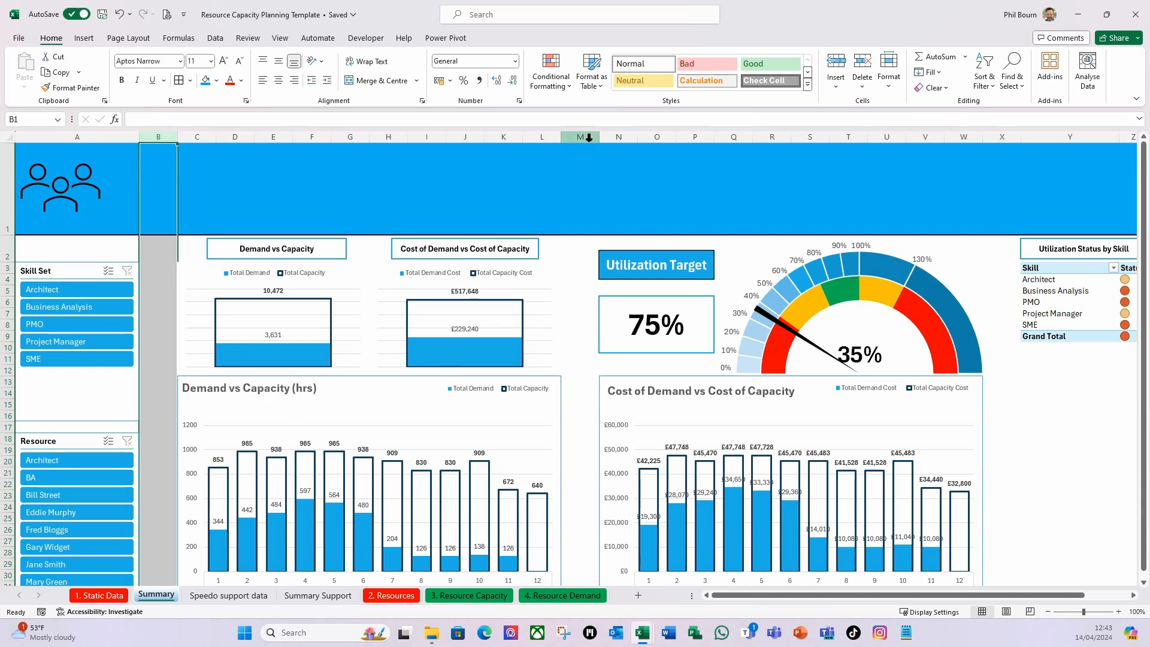
ctrl+click(580, 138)
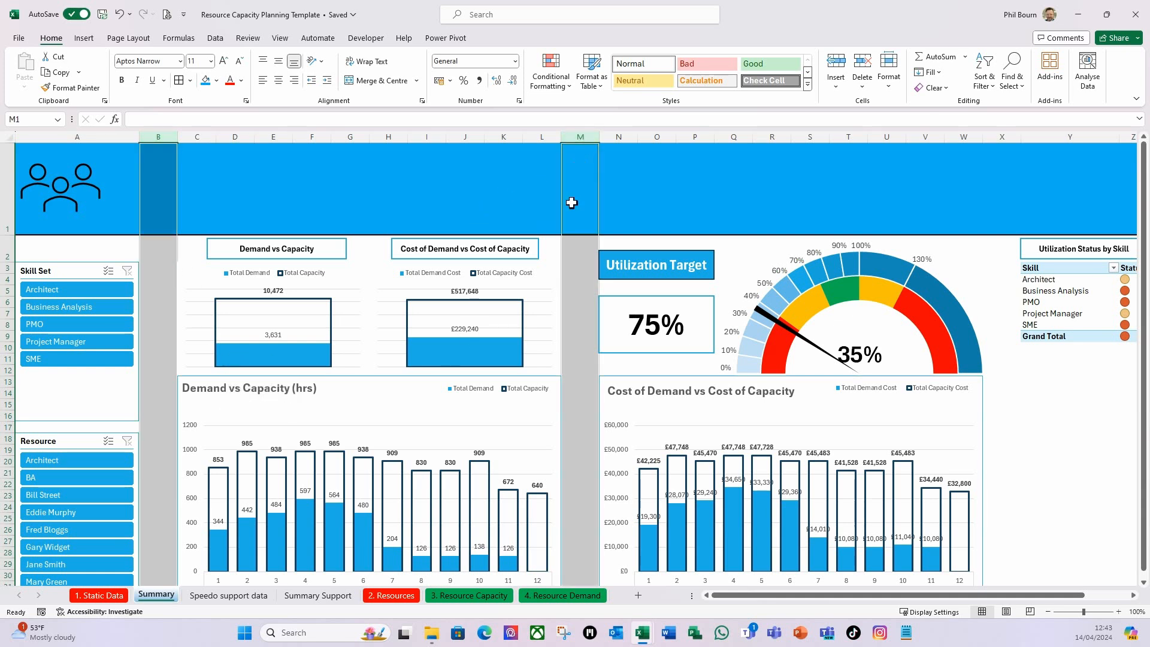
ctrl+click(1007, 137)
right_click(1008, 138)
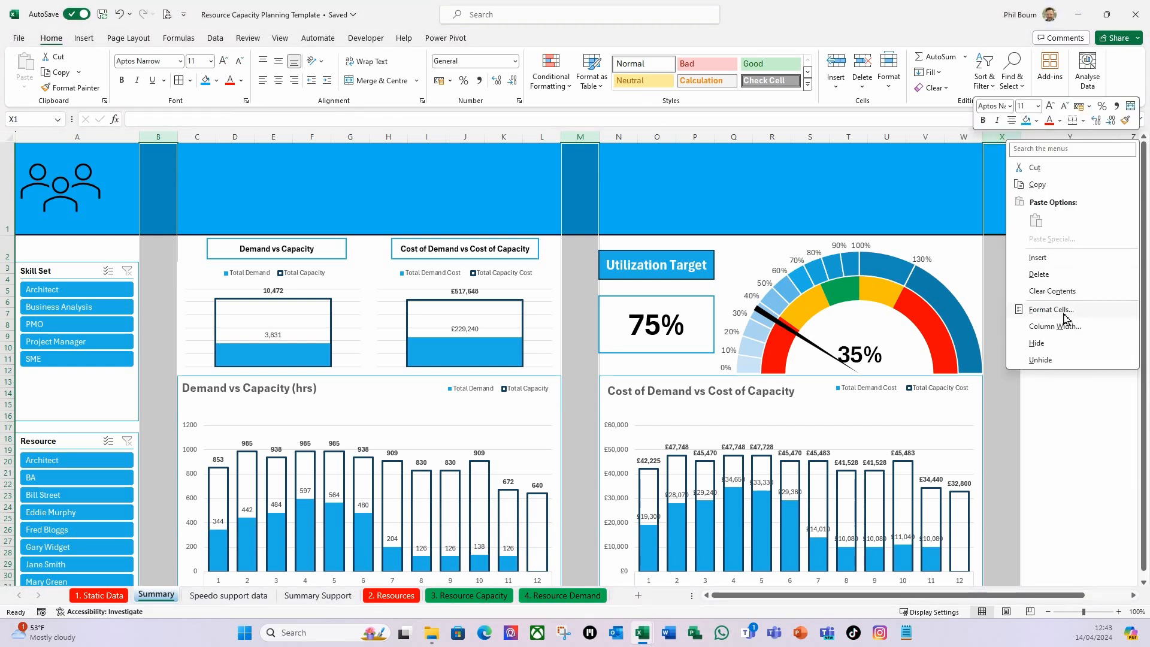
click(1046, 327)
text(2.5)
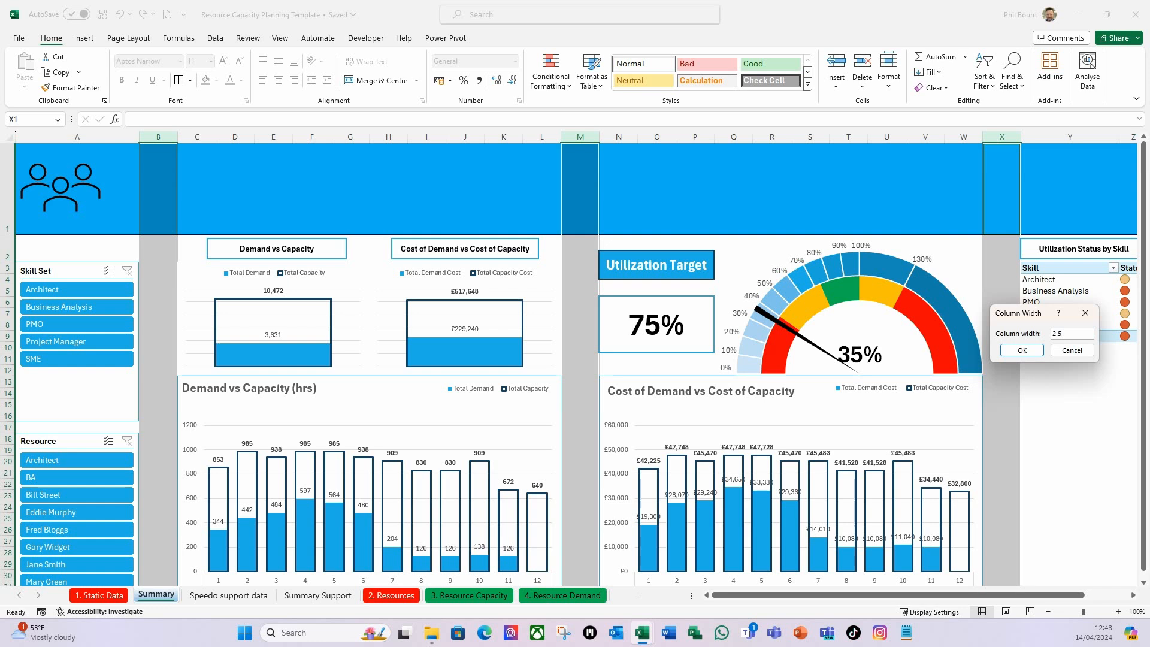
key(Return)
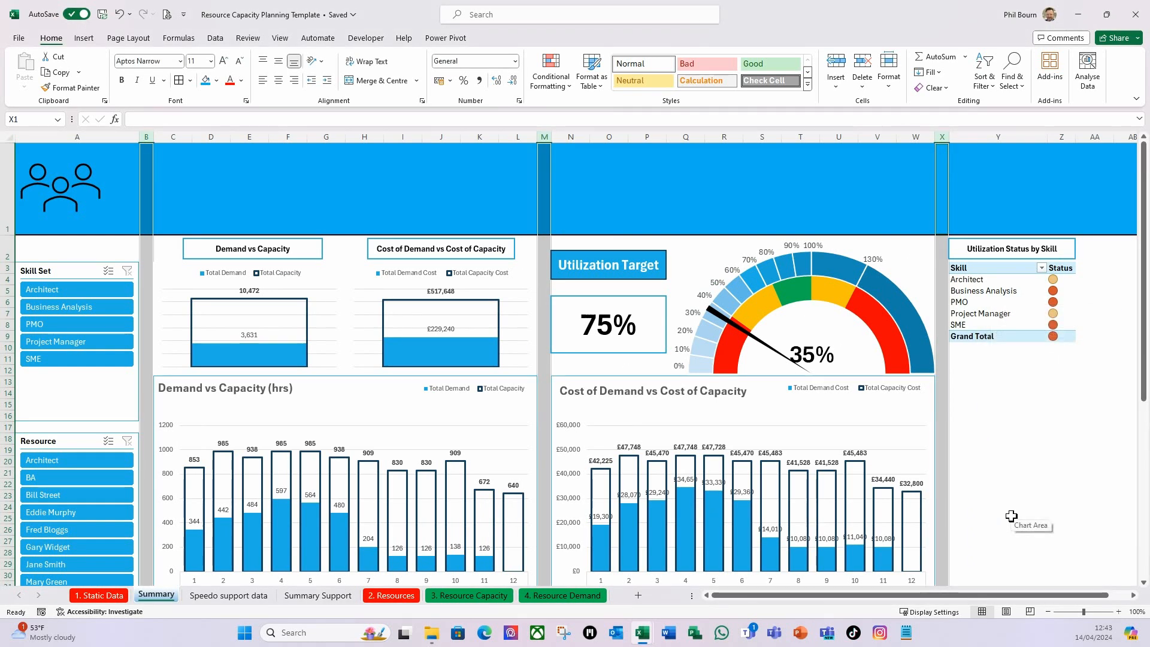
click(992, 415)
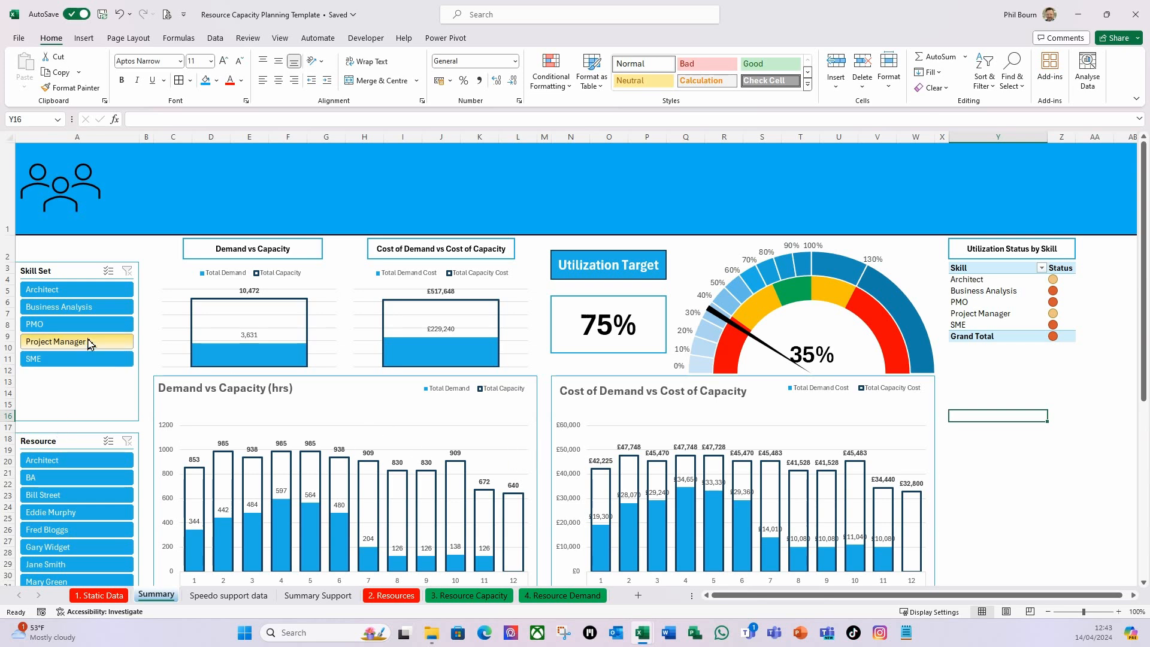
Filter the Skill Set slicer to Architect, Business Analysis and PMO in turn, and check the dashboard charts and status table.
scroll(89, 342, down, 3)
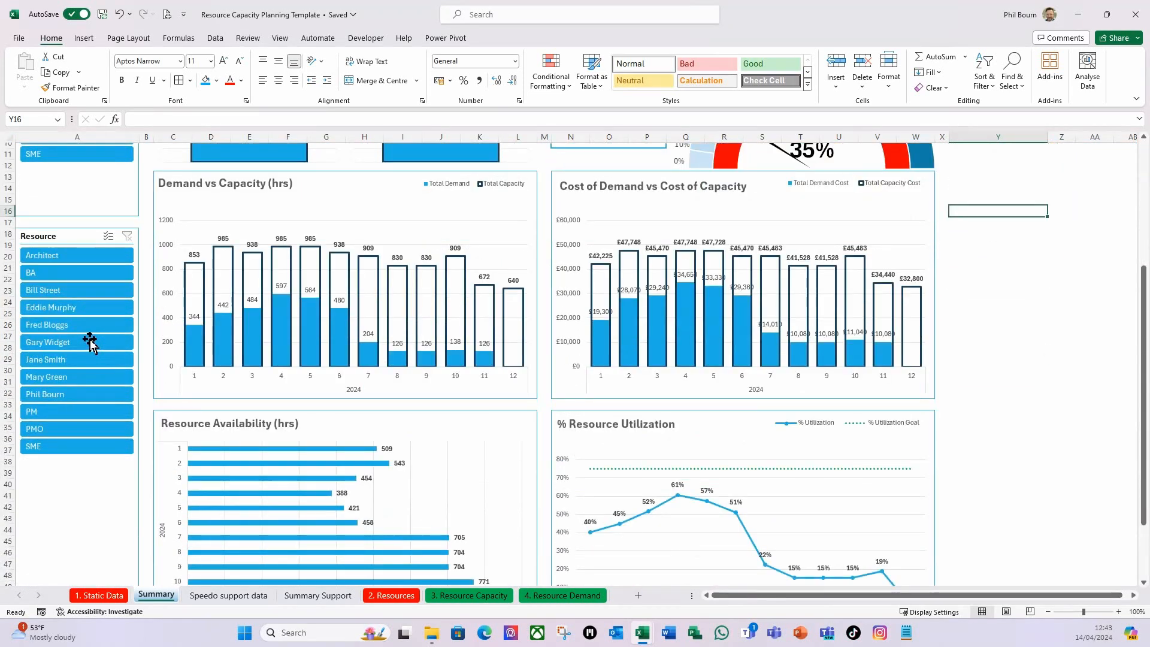
scroll(90, 343, up, 3)
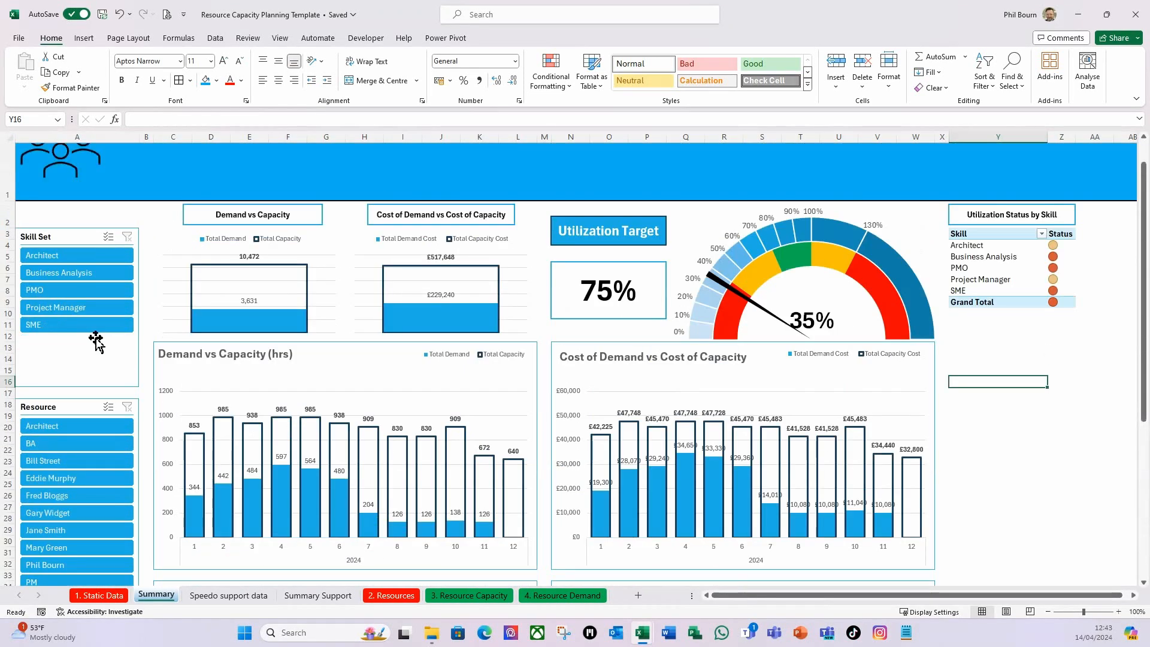
click(78, 258)
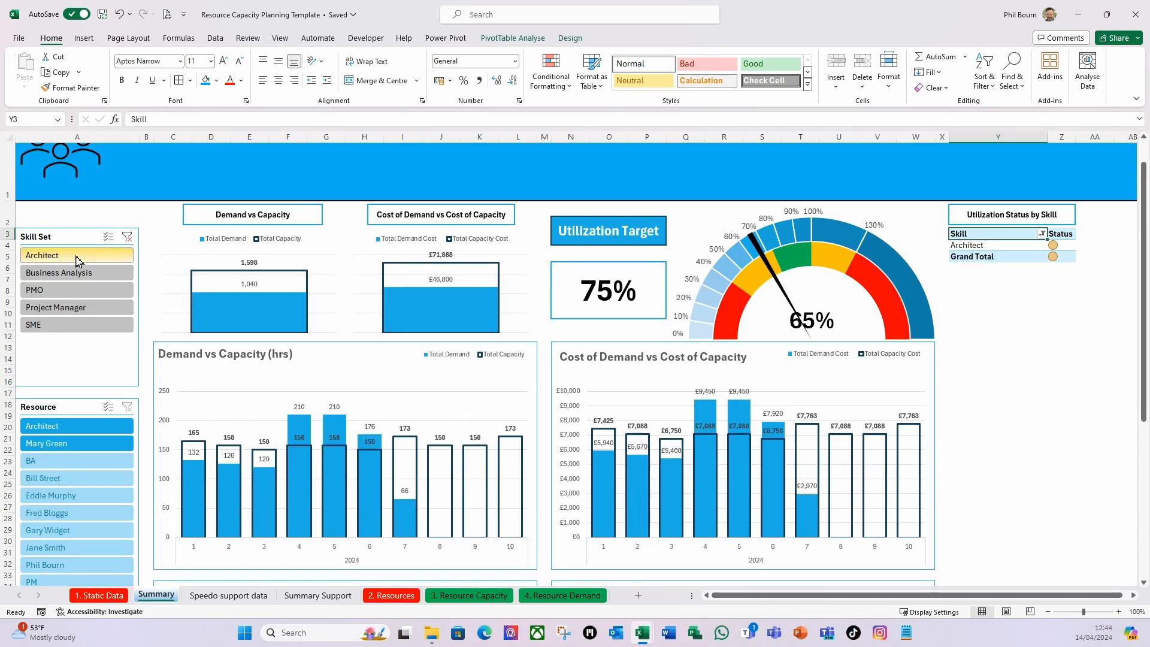
click(1025, 306)
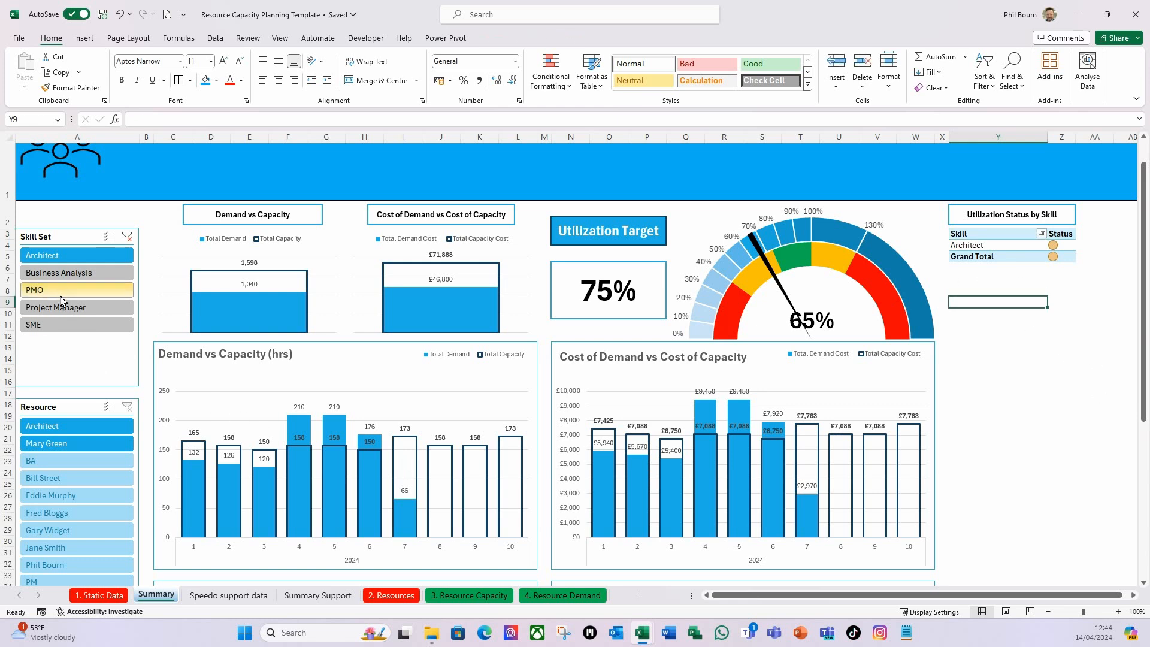
click(83, 273)
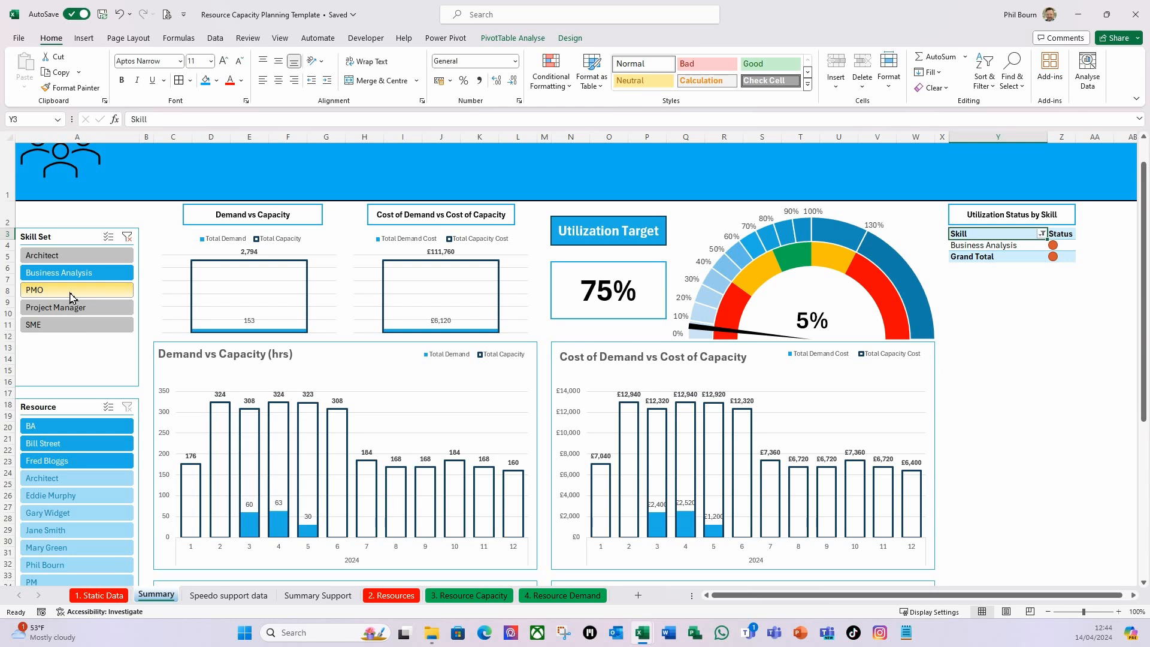
click(71, 293)
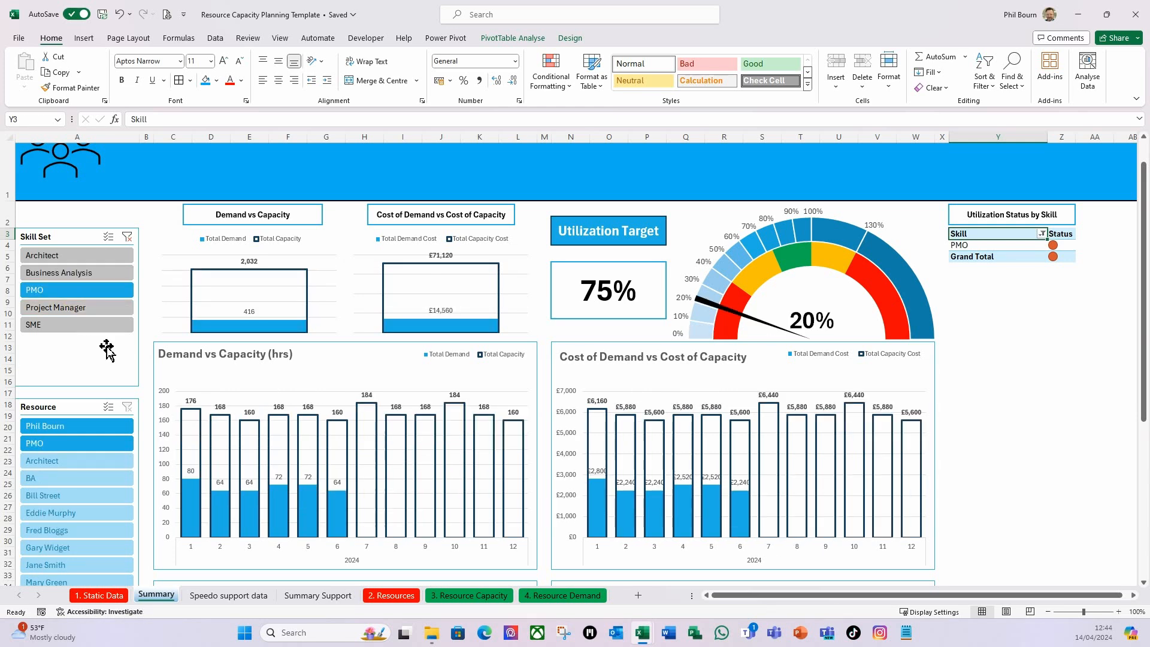
scroll(150, 413, down, 3)
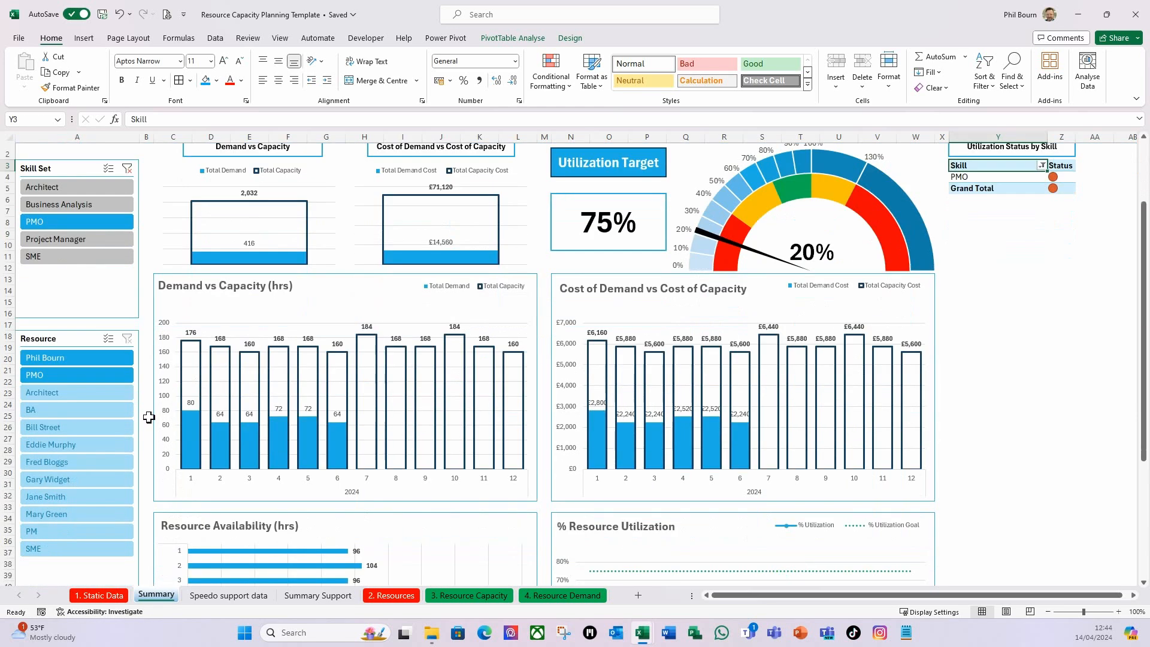
scroll(148, 422, down, 3)
scroll(144, 429, up, 5)
Filter the dashboard to Architect again, review the updated visuals, and clear the Skill Set filter.
click(42, 187)
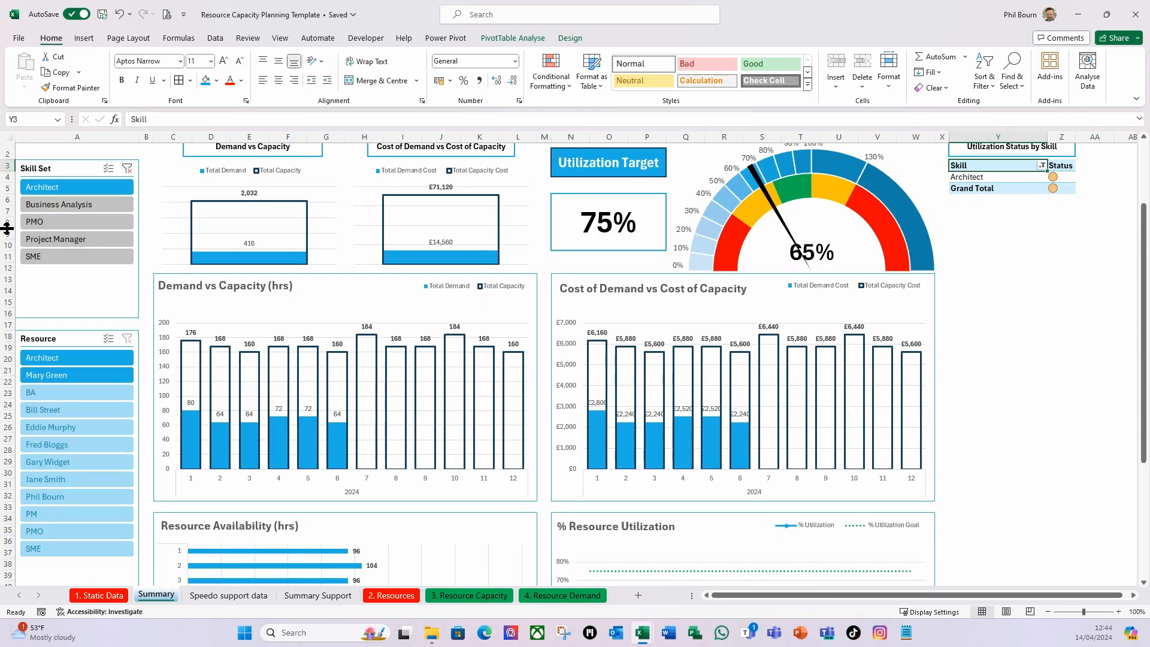
scroll(166, 444, up, 1)
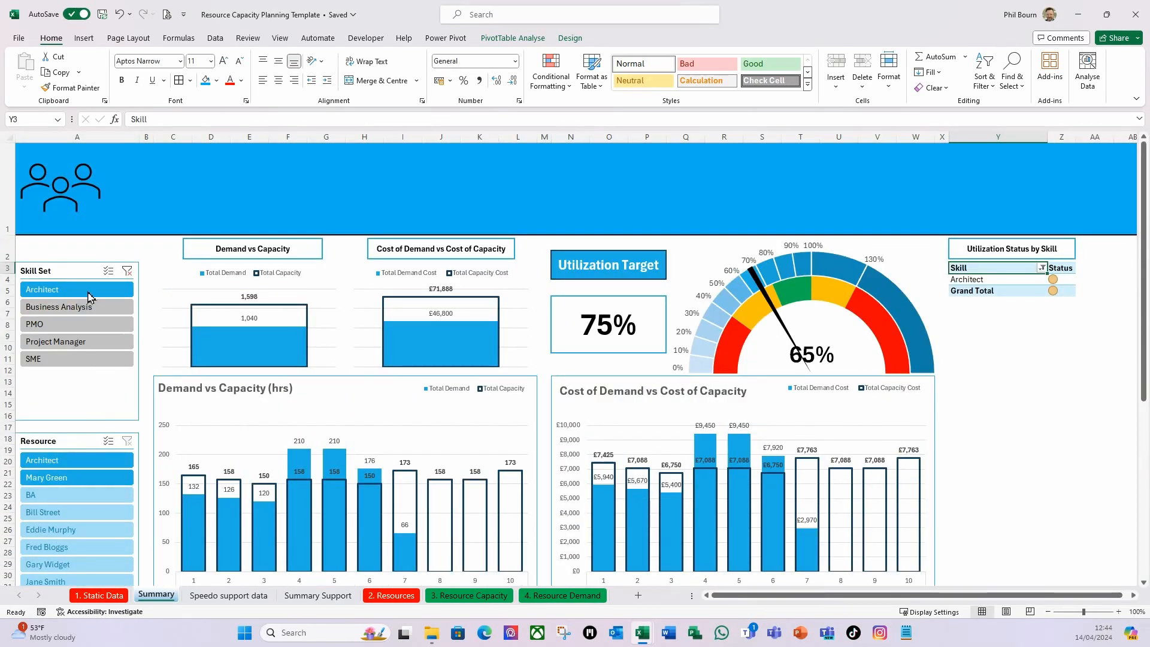
click(128, 272)
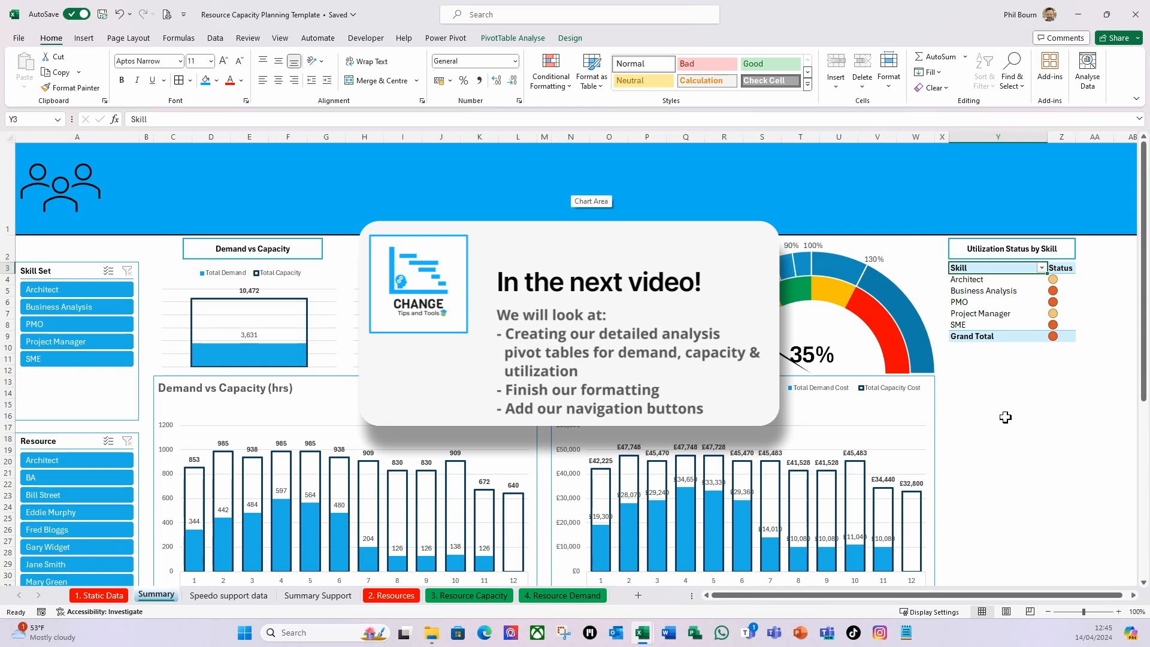
Check the finished dashboard by filtering the Skill Set slicer to Architect and then Business Analysis, and clear the filter.
click(987, 406)
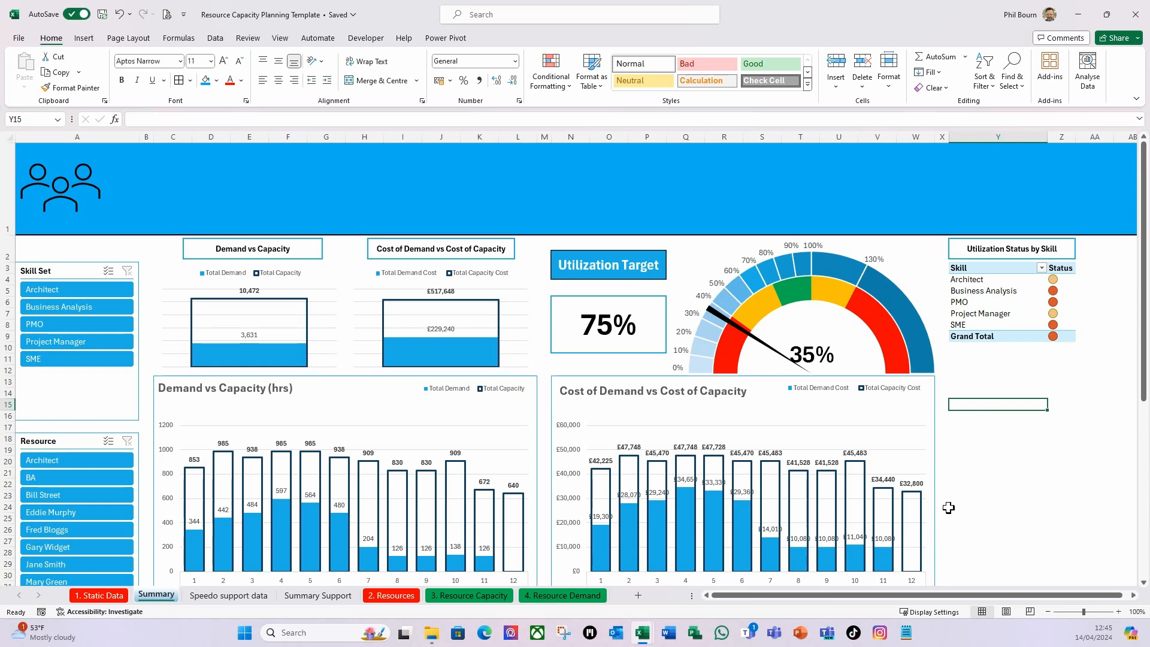
click(66, 289)
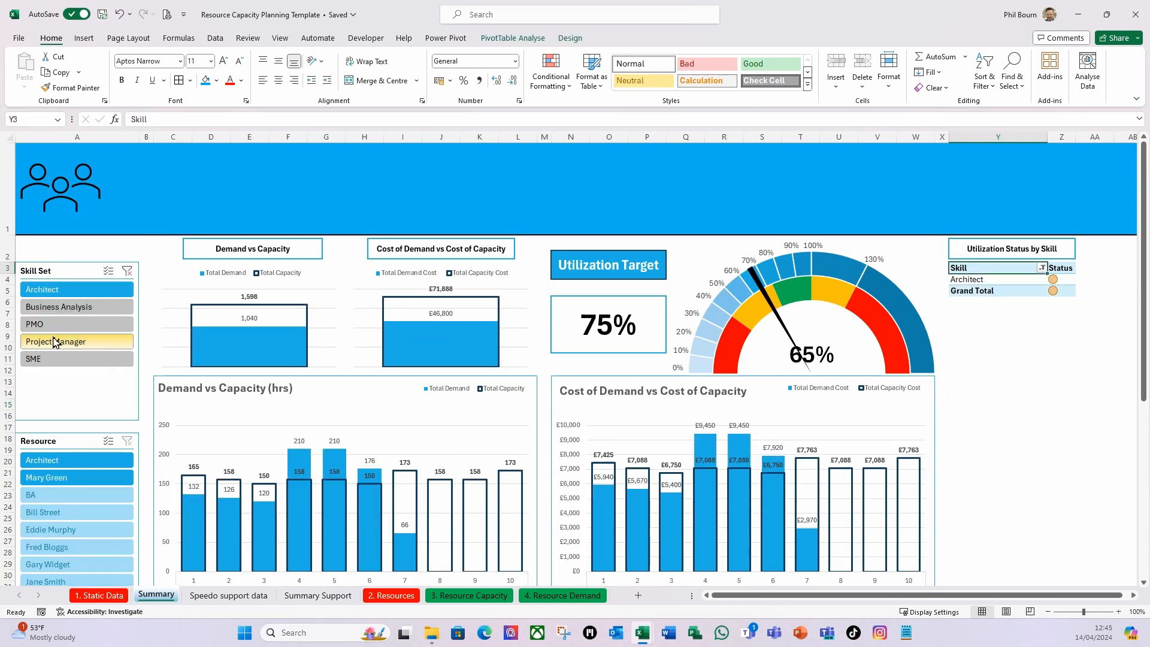
click(71, 307)
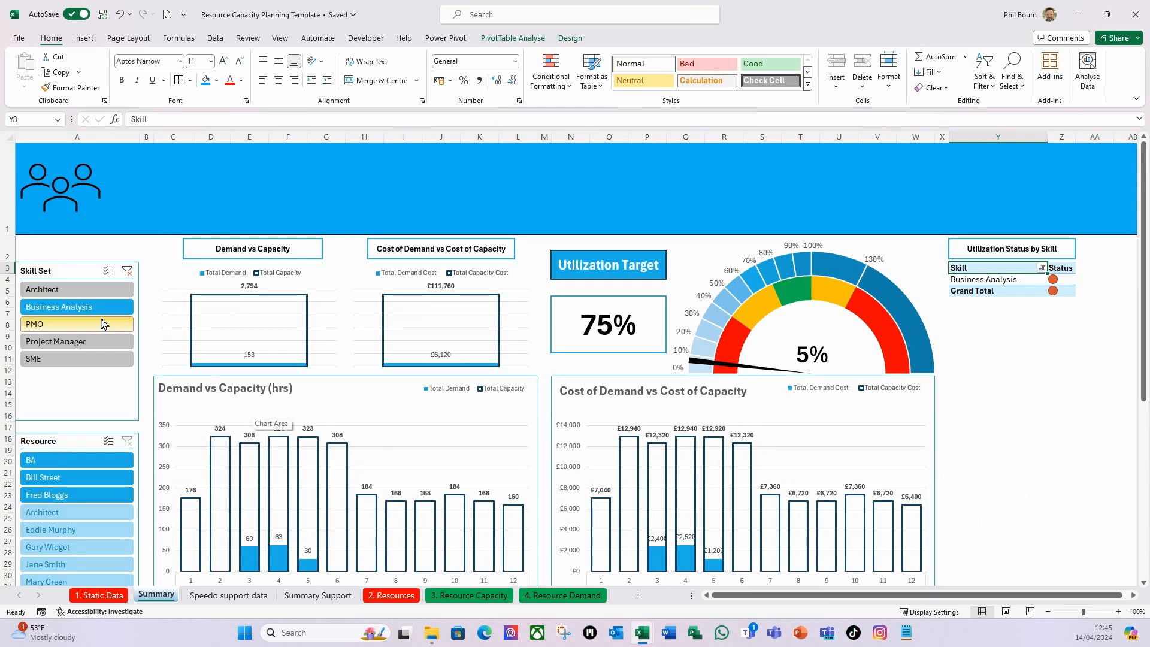
click(128, 272)
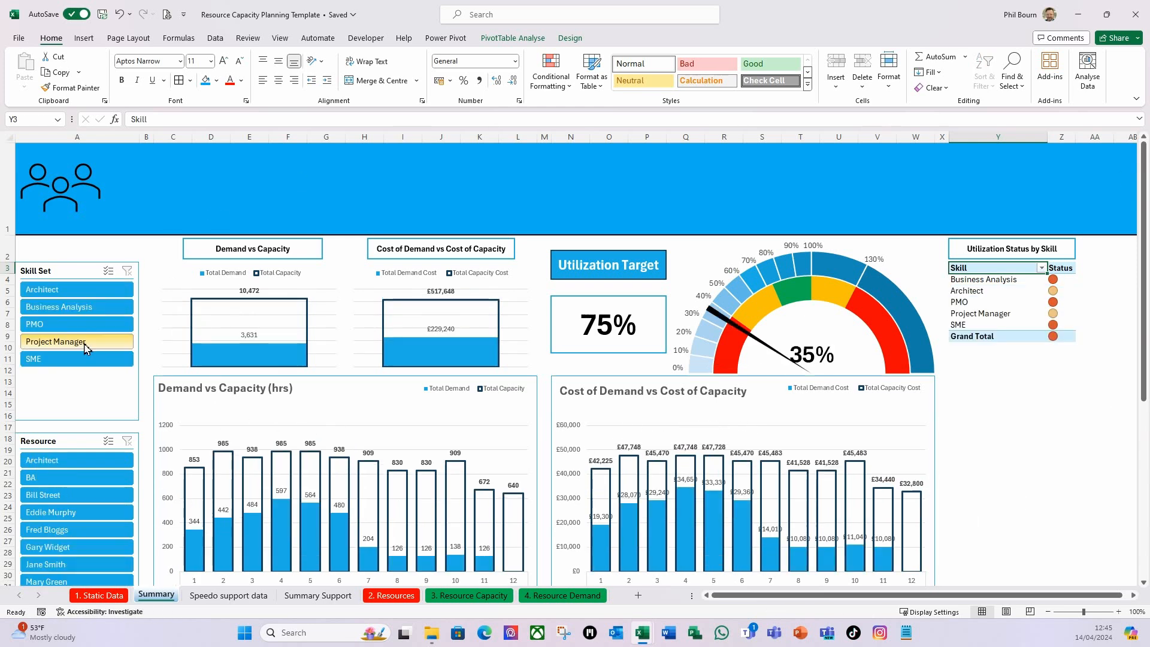